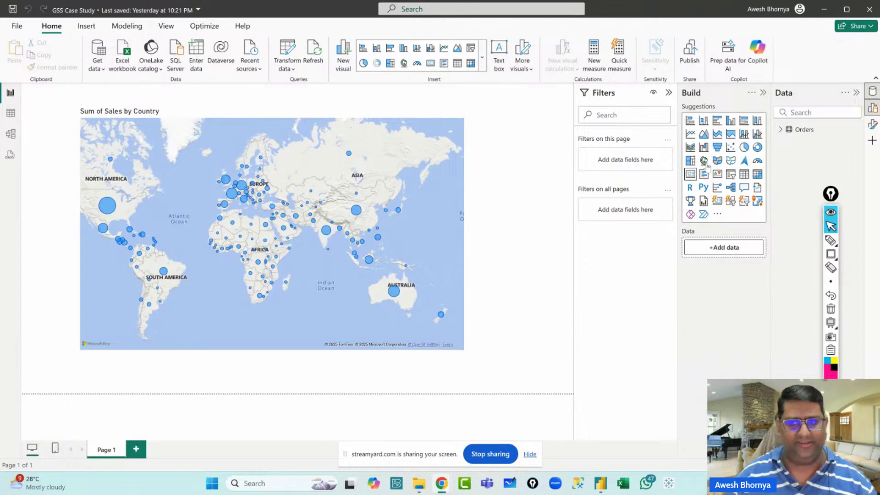
Expand the Orders table's field list and outline the Profit, Quantity and Sales fields with annotation rectangles
left_click_drag(833, 196, 851, 196)
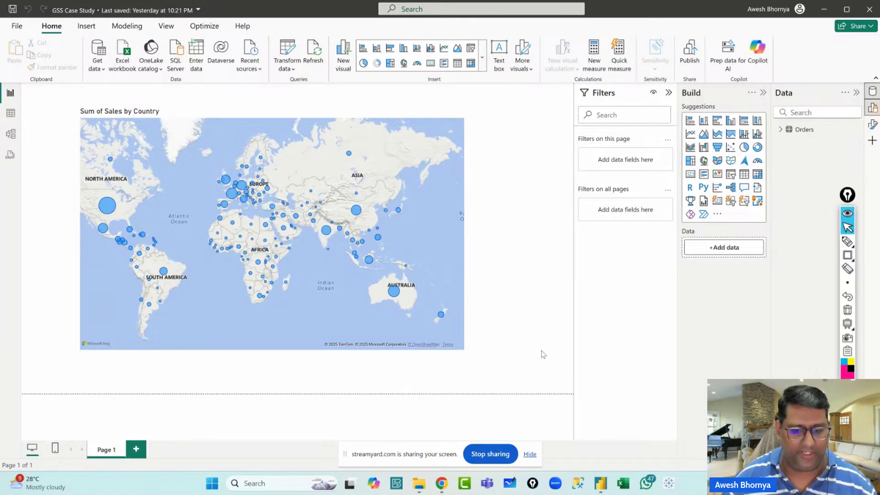
left_click(787, 130)
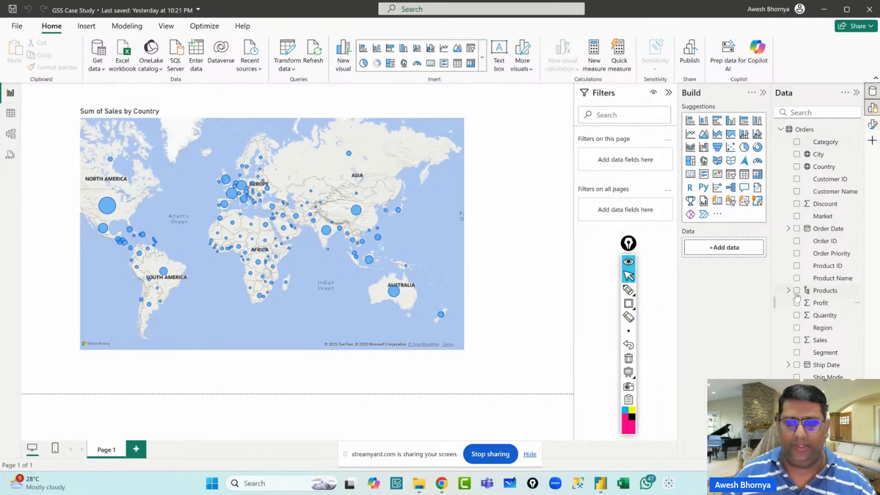
left_click(629, 305)
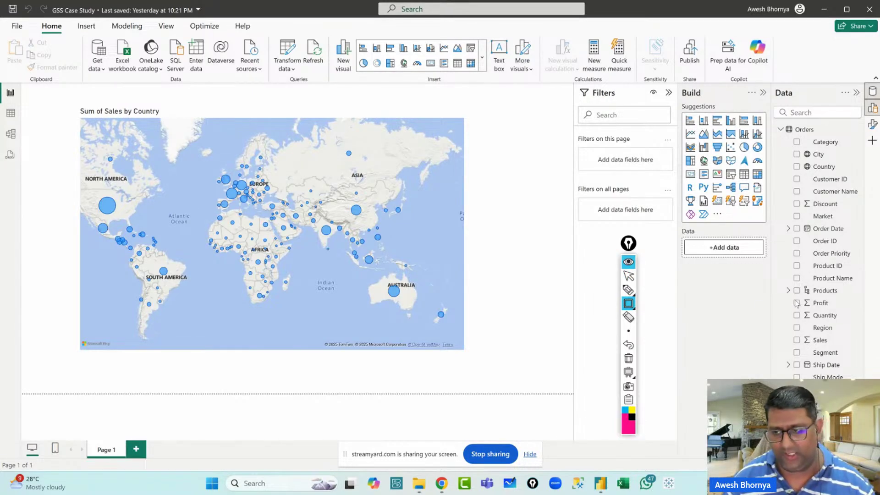
mouse_move(793, 299)
left_mouse_down()
mouse_move(819, 337)
mouse_move(849, 330)
mouse_move(843, 321)
left_mouse_up()
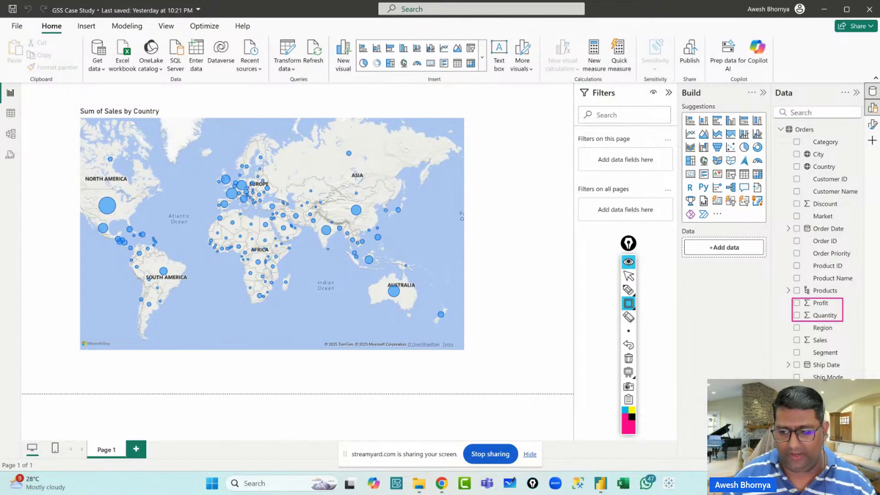
left_click_drag(790, 332, 838, 347)
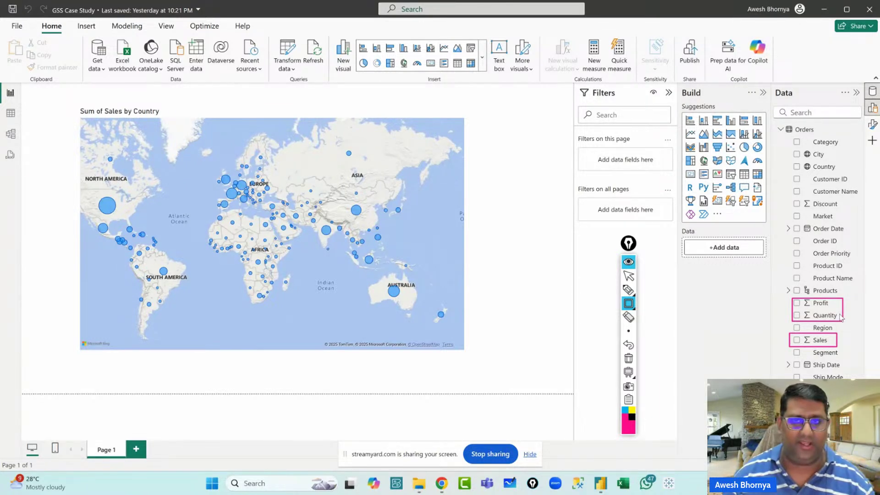
Clear the annotation rectangles and open a blank whiteboard with the pen active
left_click(628, 358)
left_click(628, 276)
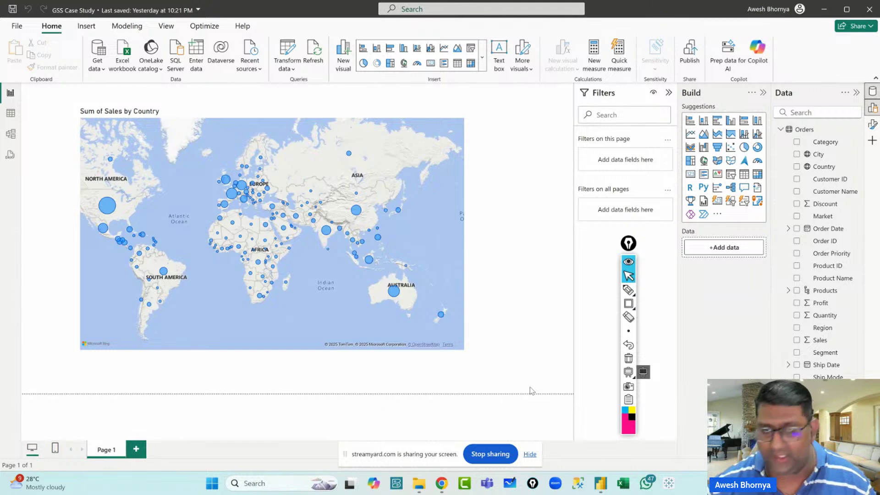
left_click(629, 373)
left_click(628, 291)
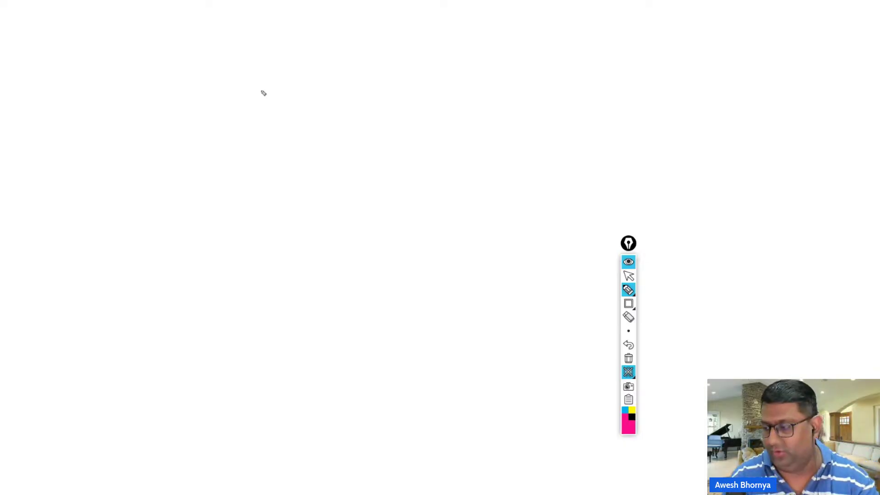
Handwrite "Profit Margin" on the whiteboard over two lines and underline it
left_click_drag(214, 63, 271, 94)
left_click_drag(286, 55, 288, 117)
mouse_move(278, 92)
left_mouse_down()
mouse_move(294, 86)
mouse_move(300, 104)
left_mouse_up()
left_click(299, 71)
left_click_drag(317, 63, 316, 103)
left_click_drag(308, 87, 326, 73)
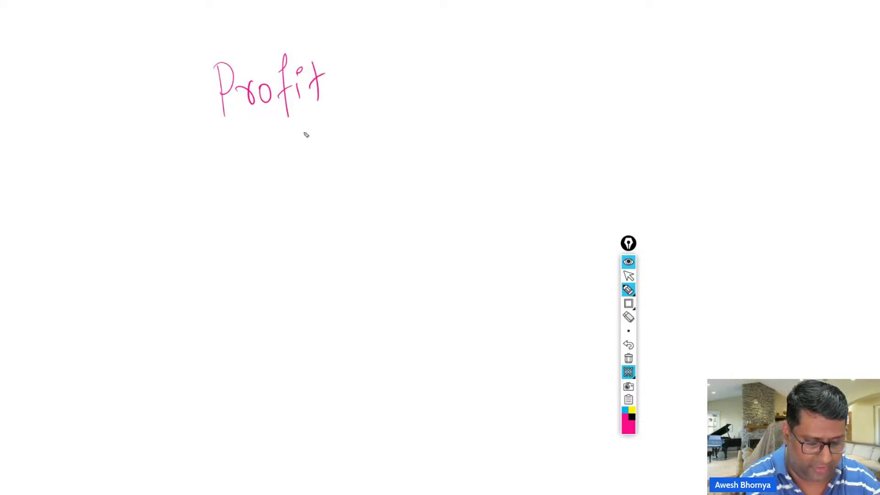
mouse_move(263, 140)
left_mouse_down()
mouse_move(270, 167)
mouse_move(338, 137)
mouse_move(357, 139)
mouse_move(357, 161)
left_mouse_up()
left_click(355, 122)
left_click_drag(369, 131, 386, 156)
left_click_drag(244, 206, 440, 171)
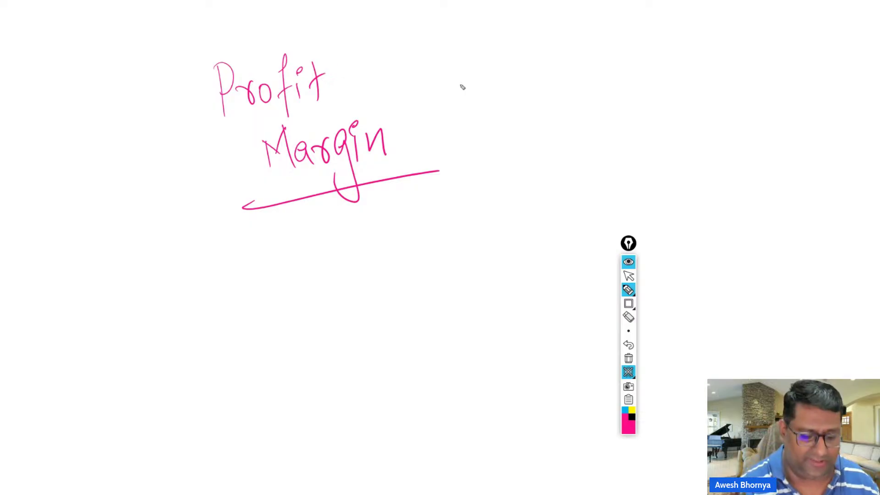
Handwrite the fraction Profit over Sales beside the Profit Margin heading
mouse_move(465, 58)
left_mouse_down()
mouse_move(473, 97)
mouse_move(477, 79)
mouse_move(502, 76)
left_mouse_up()
left_click_drag(508, 76, 514, 77)
mouse_move(539, 49)
left_mouse_down()
mouse_move(531, 103)
mouse_move(548, 74)
left_mouse_up()
left_click_drag(543, 71, 546, 88)
left_click(546, 64)
mouse_move(560, 51)
left_mouse_down()
mouse_move(563, 89)
mouse_move(572, 66)
left_mouse_up()
left_click_drag(445, 123, 608, 108)
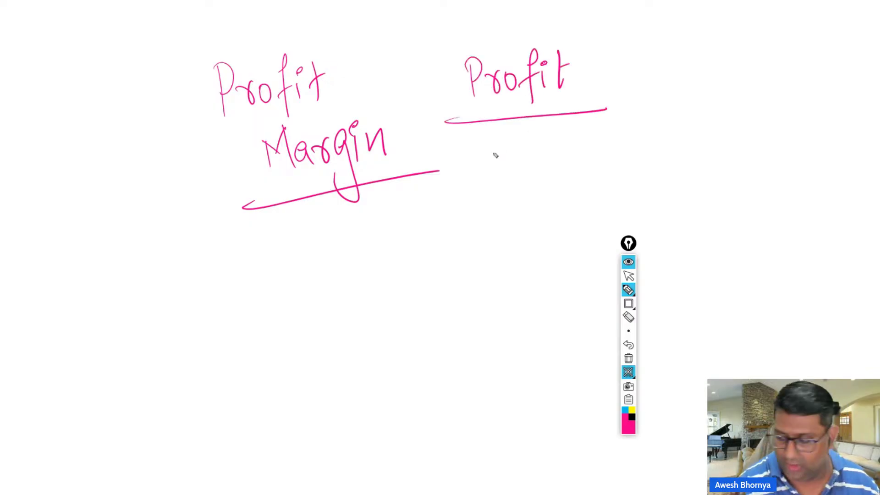
left_click_drag(502, 146, 485, 183)
left_click_drag(518, 159, 523, 178)
left_click_drag(525, 140, 536, 177)
left_click_drag(539, 167, 553, 172)
left_click_drag(573, 163, 584, 160)
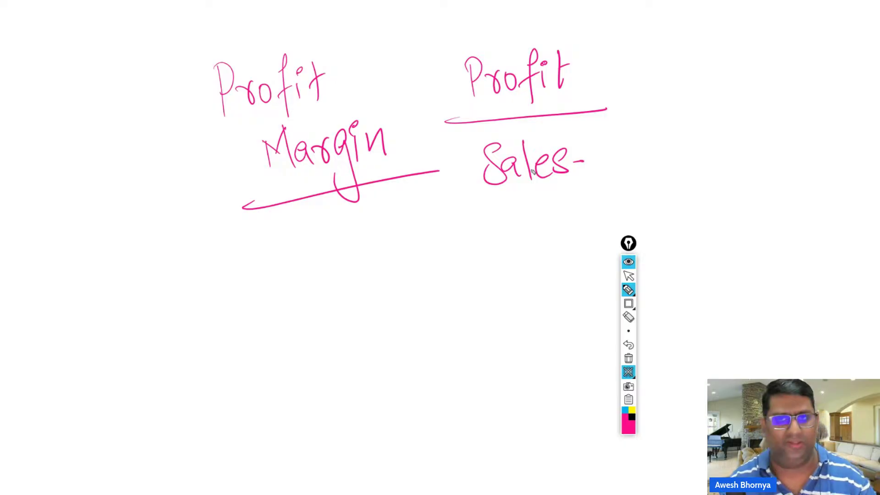
Handwrite a list of tools beside the formula: Excel, PBI, Tableau, SQL, R and Python
mouse_move(48, 67)
left_mouse_down()
mouse_move(35, 97)
mouse_move(81, 86)
left_mouse_up()
left_click_drag(87, 79, 115, 84)
mouse_move(79, 120)
left_mouse_down()
mouse_move(92, 148)
mouse_move(121, 132)
left_mouse_up()
left_click_drag(65, 190, 66, 213)
mouse_move(46, 197)
left_mouse_down()
mouse_move(81, 185)
mouse_move(92, 207)
left_mouse_up()
mouse_move(97, 167)
left_mouse_down()
mouse_move(91, 202)
mouse_move(106, 192)
left_mouse_up()
mouse_move(115, 158)
left_mouse_down()
mouse_move(113, 192)
mouse_move(131, 166)
mouse_move(153, 189)
mouse_move(180, 188)
left_mouse_up()
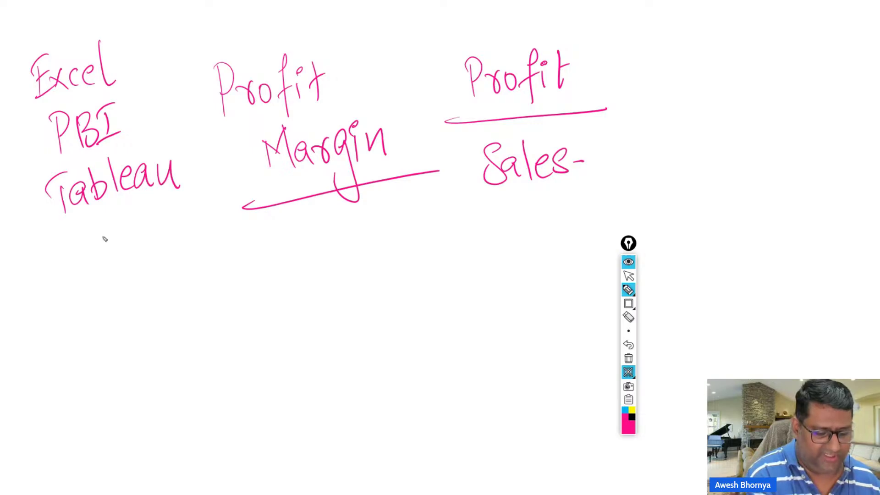
mouse_move(105, 224)
left_mouse_down()
mouse_move(92, 259)
mouse_move(126, 274)
left_mouse_up()
left_click_drag(144, 219, 161, 234)
left_click_drag(87, 287, 96, 326)
mouse_move(90, 289)
left_mouse_down()
mouse_move(115, 323)
mouse_move(97, 388)
left_mouse_up()
left_click_drag(91, 349, 137, 427)
mouse_move(138, 350)
left_mouse_down()
mouse_move(133, 372)
mouse_move(145, 362)
left_mouse_up()
mouse_move(149, 342)
left_mouse_down()
mouse_move(169, 379)
mouse_move(186, 367)
left_mouse_up()
mouse_move(188, 367)
left_mouse_down()
mouse_move(209, 363)
mouse_move(215, 347)
left_mouse_up()
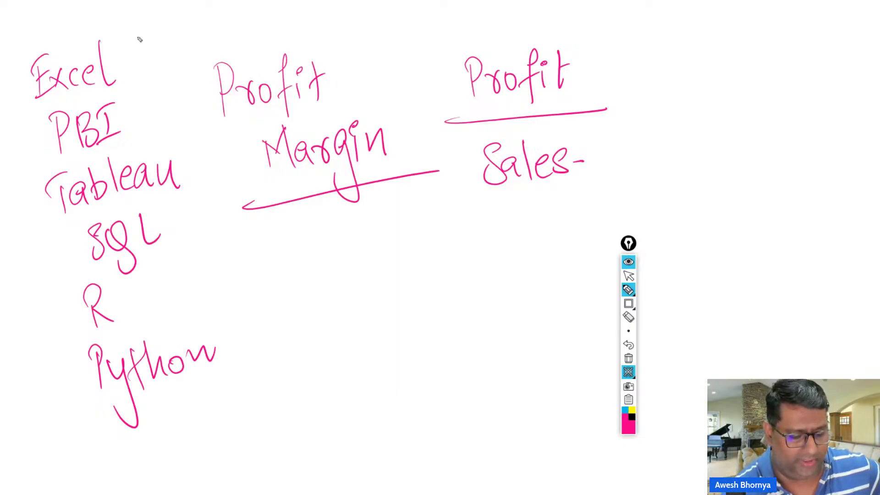
Tick Excel, PBI and SQL in the handwritten list, and bracket R and Python together with one shared tick
left_click_drag(132, 71, 172, 37)
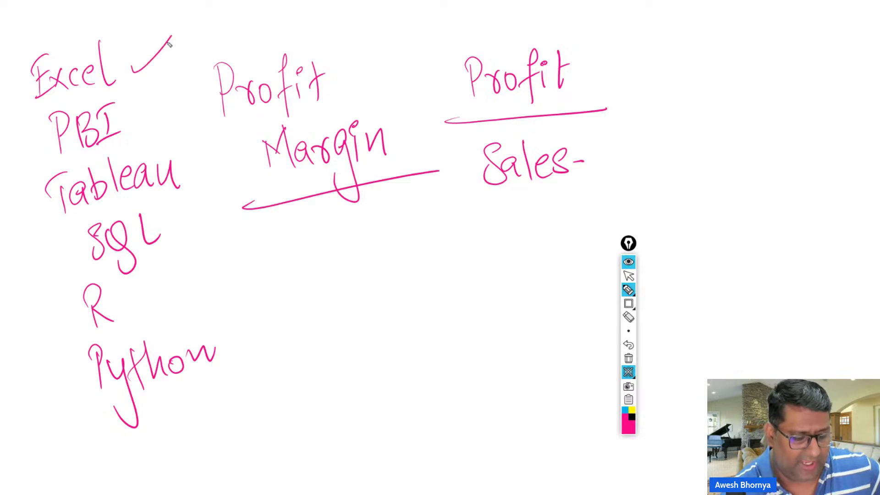
left_click_drag(136, 124, 182, 86)
left_click_drag(178, 233, 218, 205)
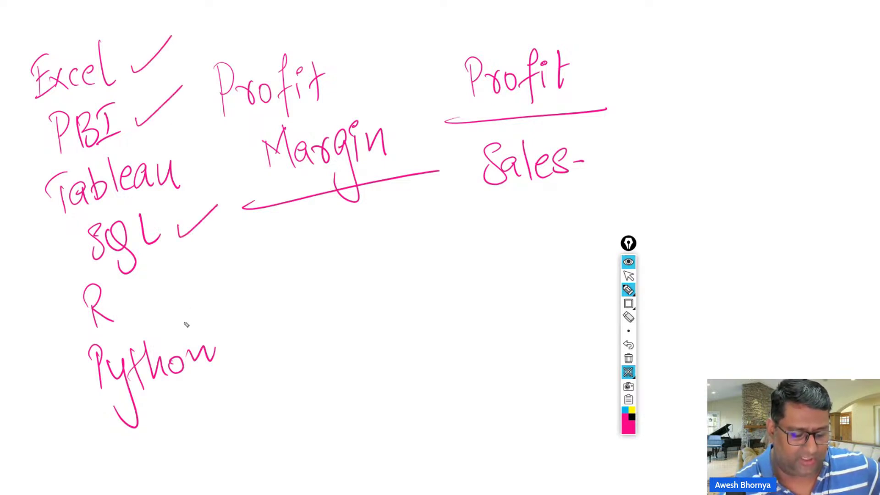
left_click_drag(196, 264, 232, 361)
mouse_move(252, 331)
left_mouse_down()
mouse_move(259, 349)
mouse_move(307, 305)
left_mouse_up()
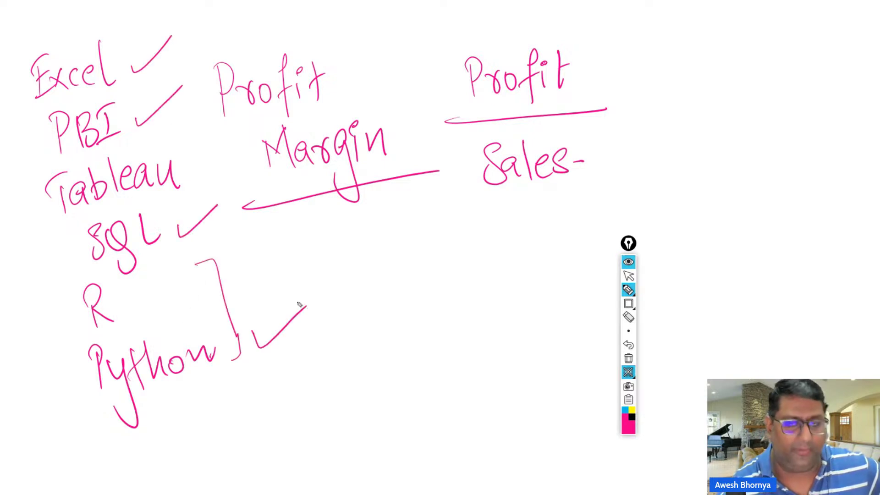
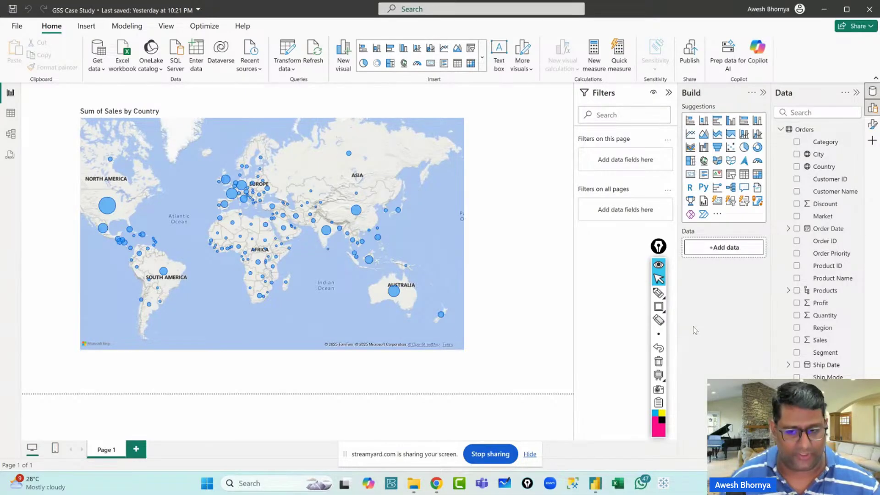
Switch to File Explorer and open the MS-Power BI folder under Personal Training, 1 - All Training Modules, All Training Data
left_click(415, 489)
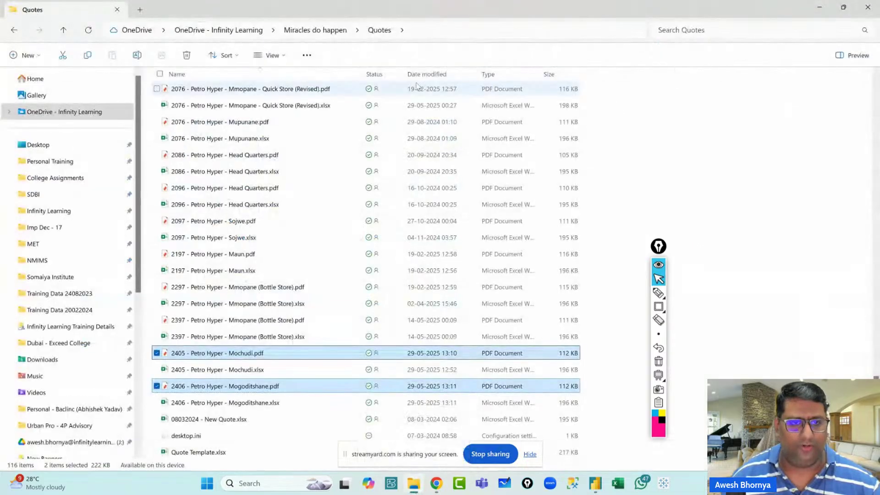
left_click(50, 161)
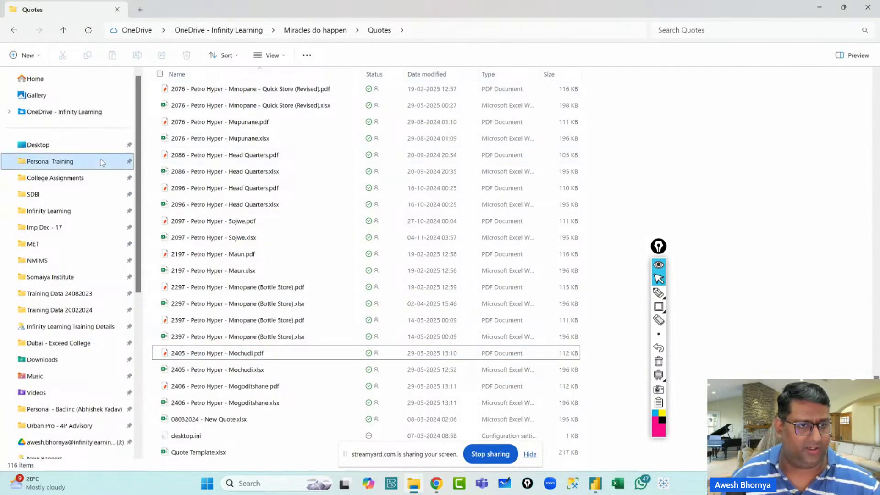
double_click(192, 108)
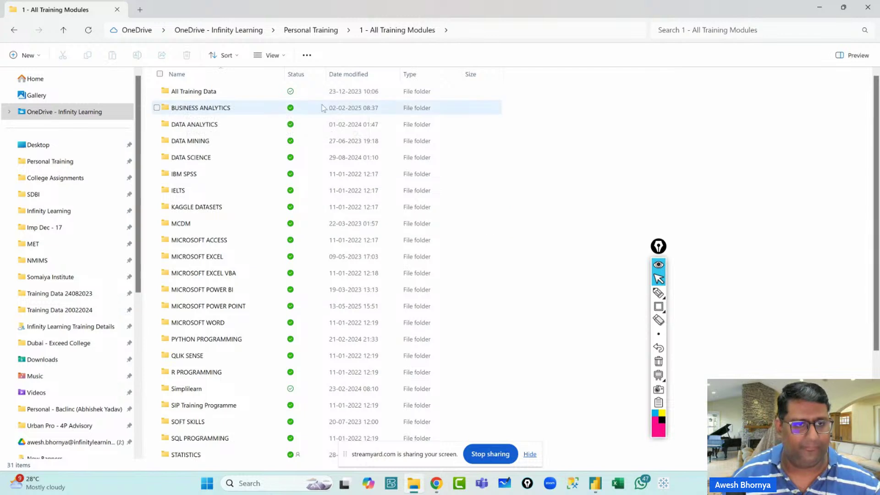
double_click(206, 92)
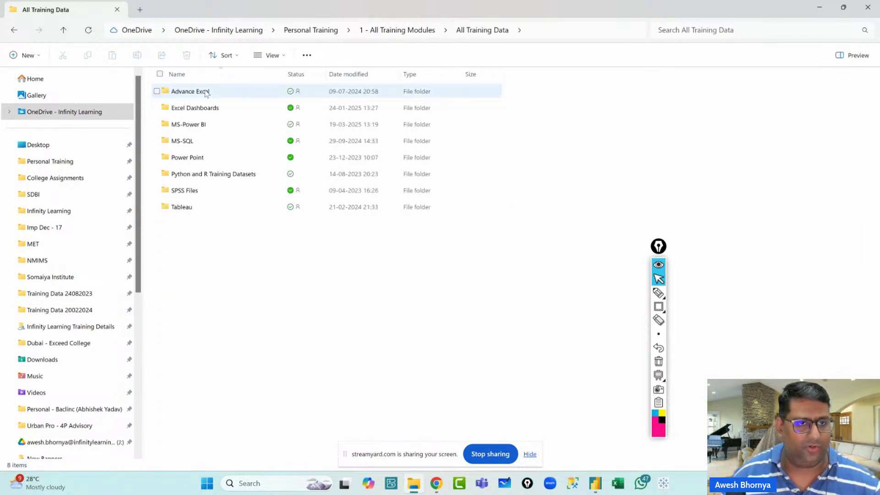
double_click(191, 127)
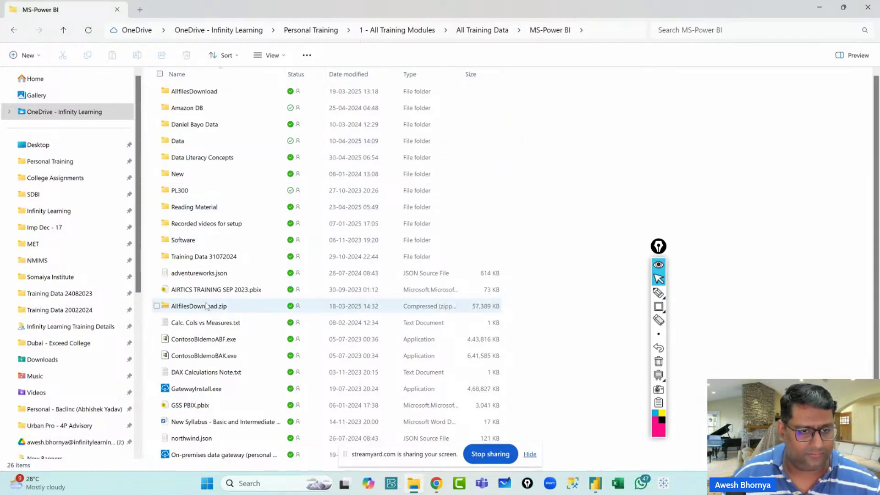
scroll(207, 306, "down", 1)
scroll(208, 307, "up", 1)
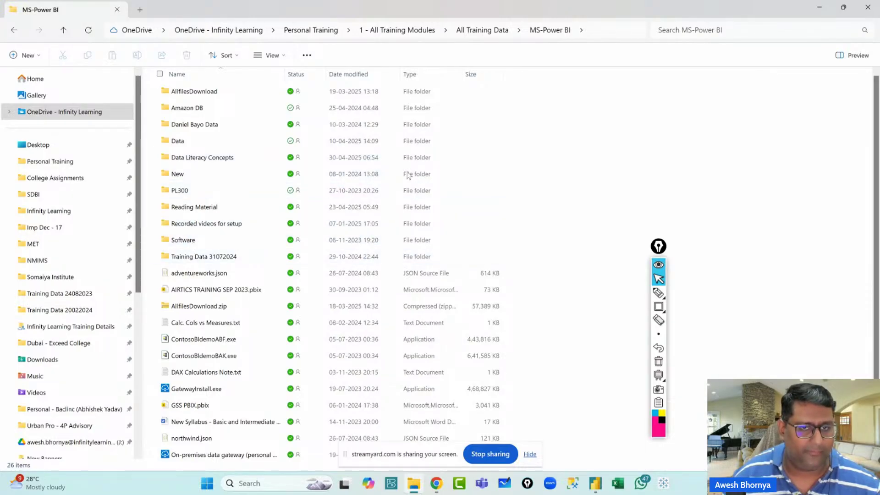
left_click(489, 31)
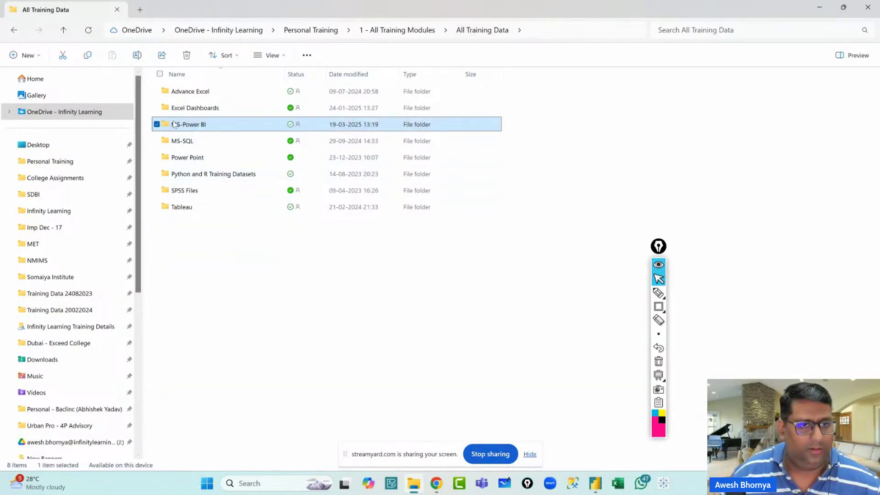
double_click(174, 123)
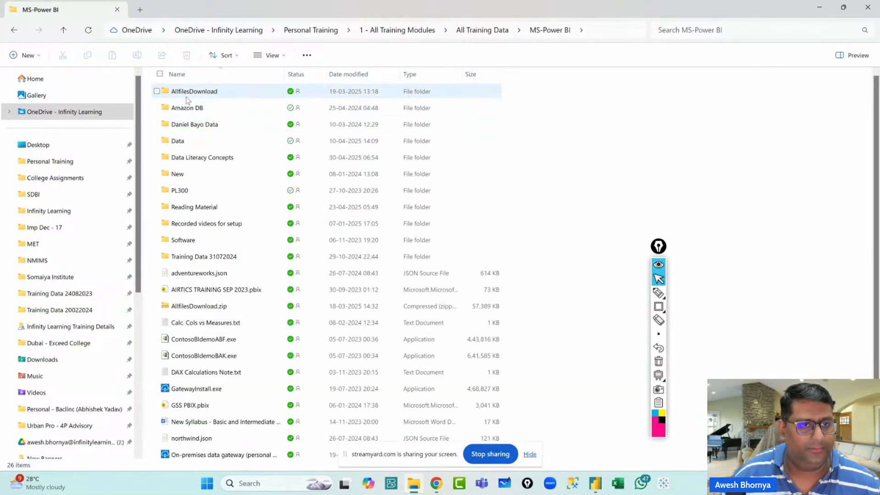
Open the workbook Measures Explanation.xlsx from the Explainations subfolder of Data
double_click(180, 141)
double_click(197, 141)
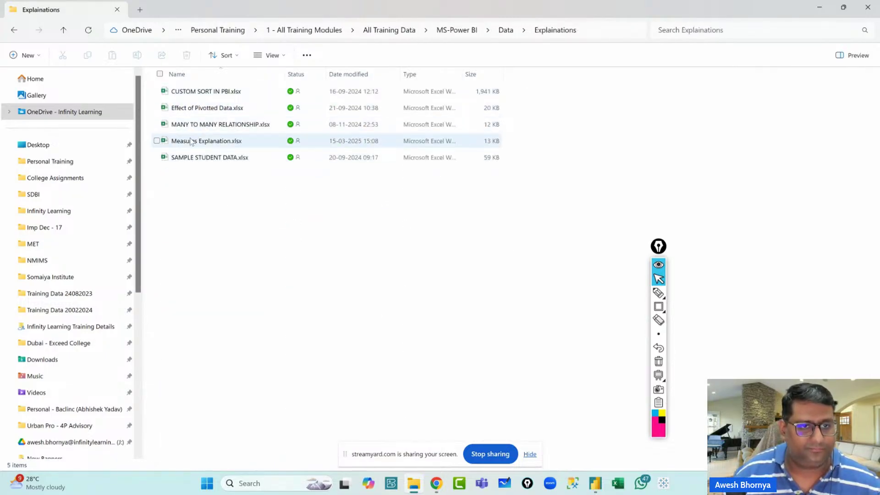
double_click(194, 141)
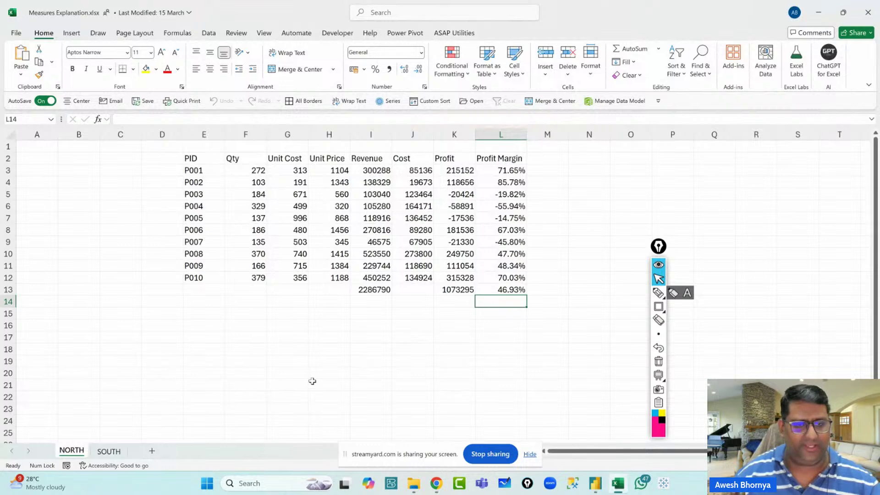
Highlight the PID, Qty and Unit Cost columns of the NORTH sheet's table one after another
scroll(311, 330, "up", 1, "ctrl")
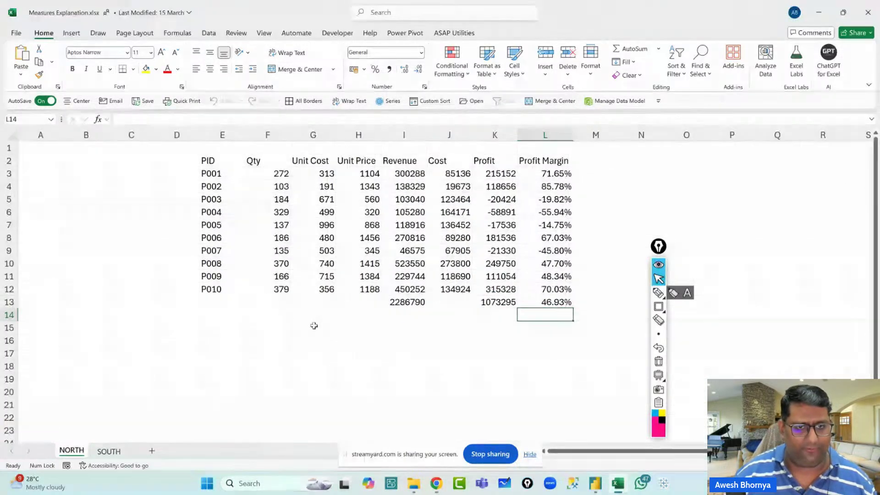
left_click_drag(232, 160, 236, 292)
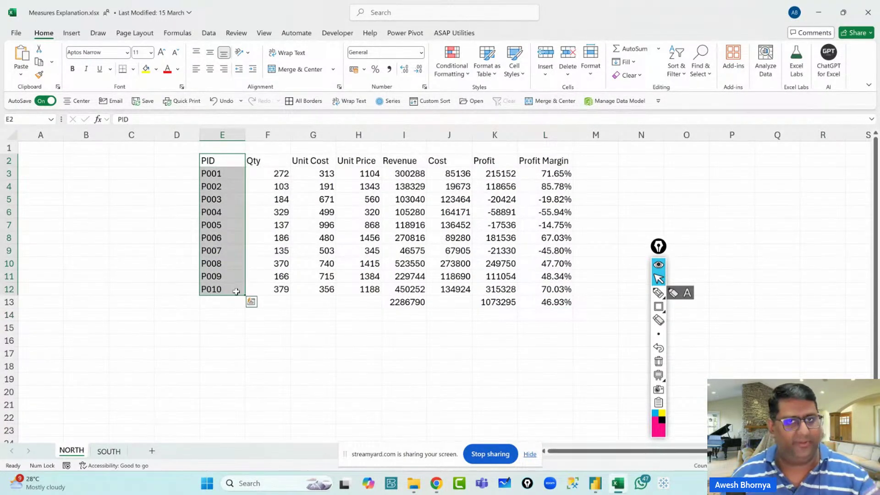
left_click_drag(259, 177, 289, 284)
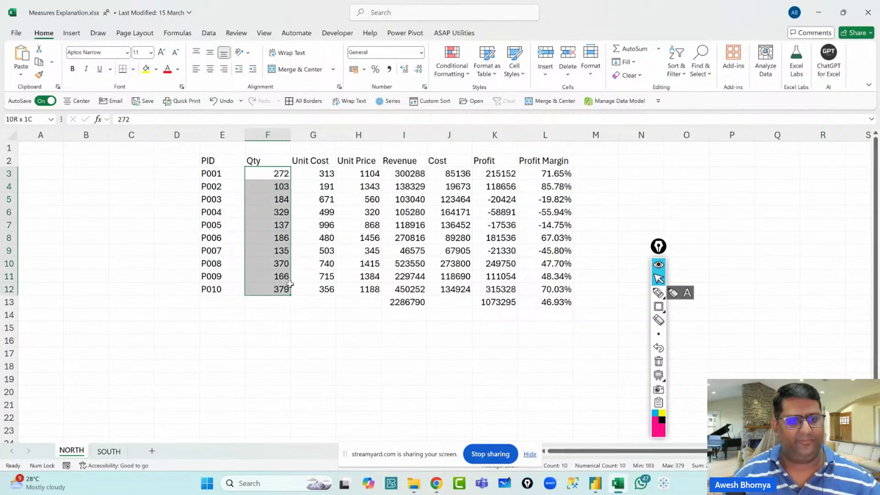
left_click_drag(323, 175, 328, 292)
left_click_drag(352, 173, 408, 212)
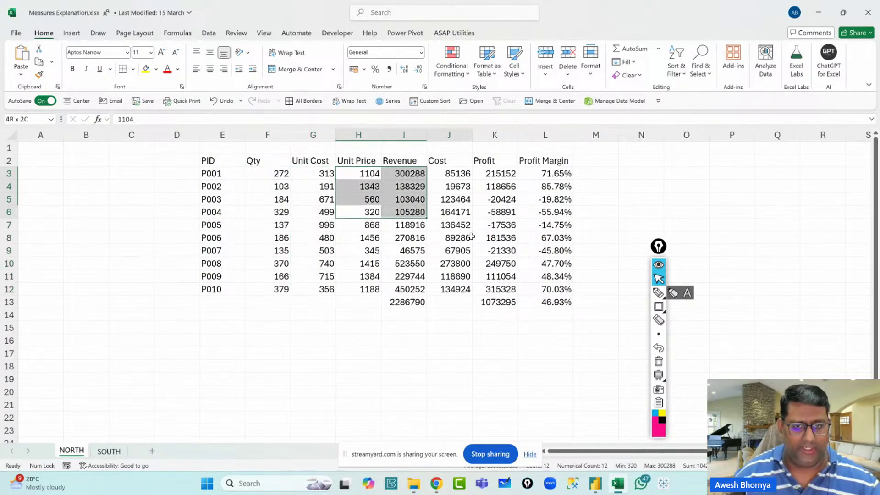
left_click_drag(472, 237, 566, 299)
key("Delete")
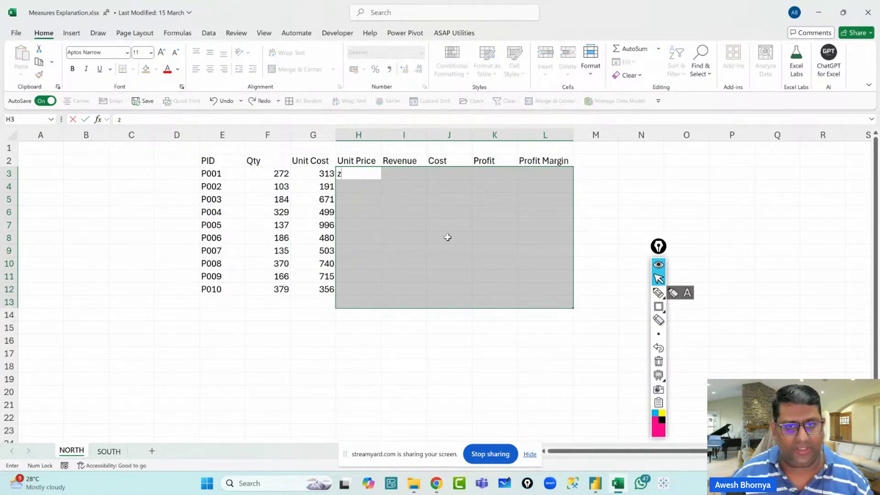
key("ctrl+z")
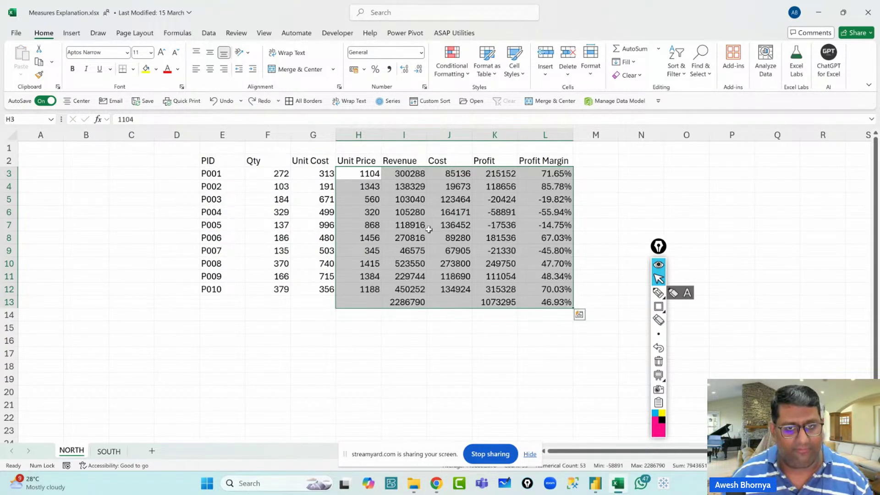
Clear the Revenue, Cost, Profit and Profit Margin values in I3:L13, and select the Revenue cells I3:I12
left_click_drag(404, 175, 551, 302)
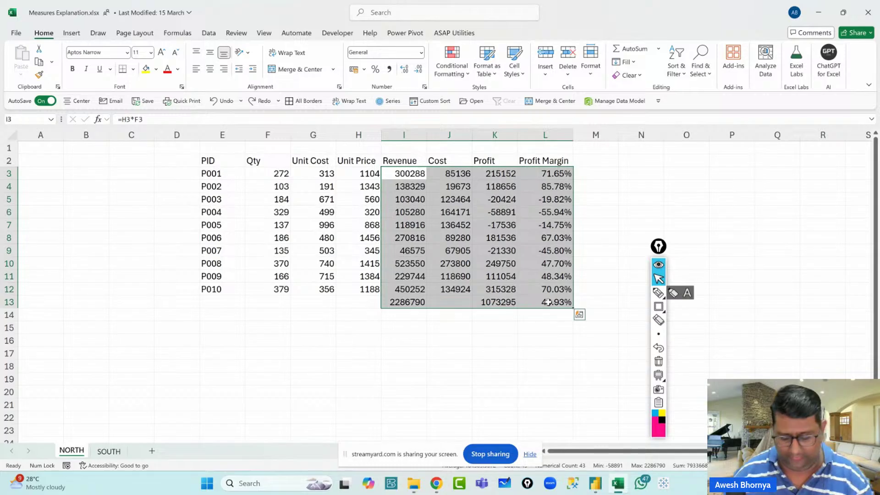
key("Delete")
left_click(414, 176)
left_click_drag(414, 175, 418, 288)
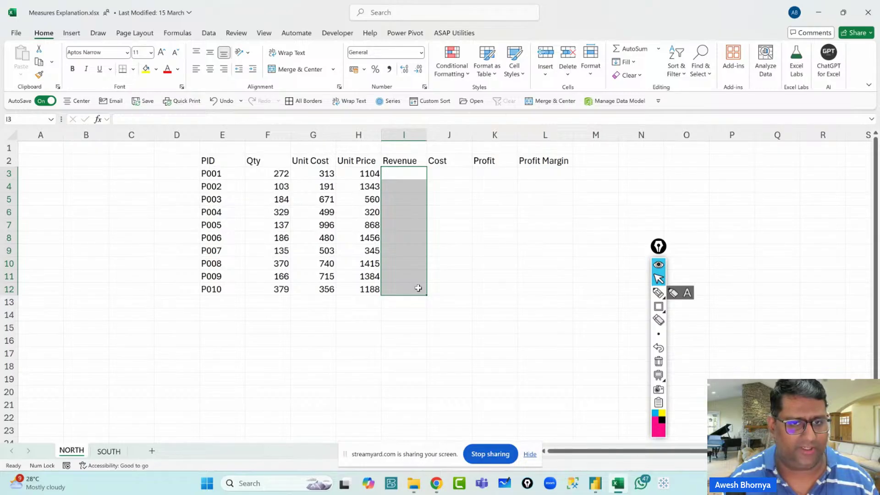
Fill the Revenue cells I3:I12 with quantity times unit price, using the formula =F3*H3
type("=")
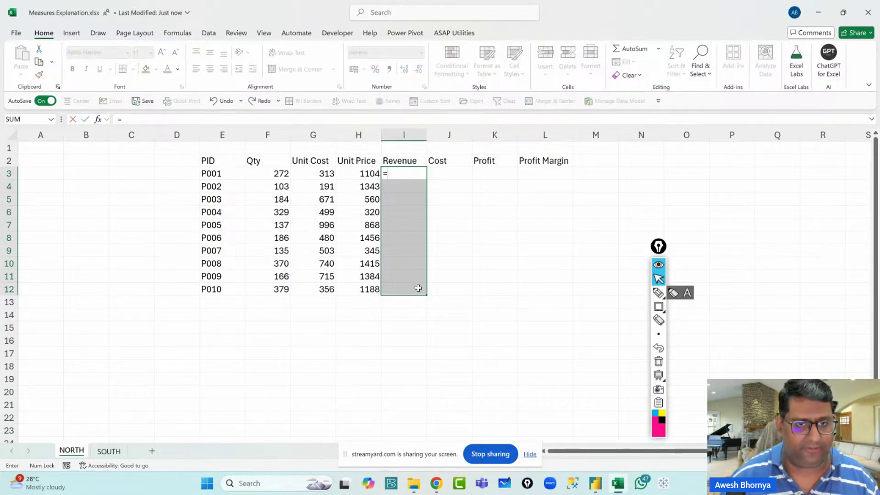
left_click(269, 171)
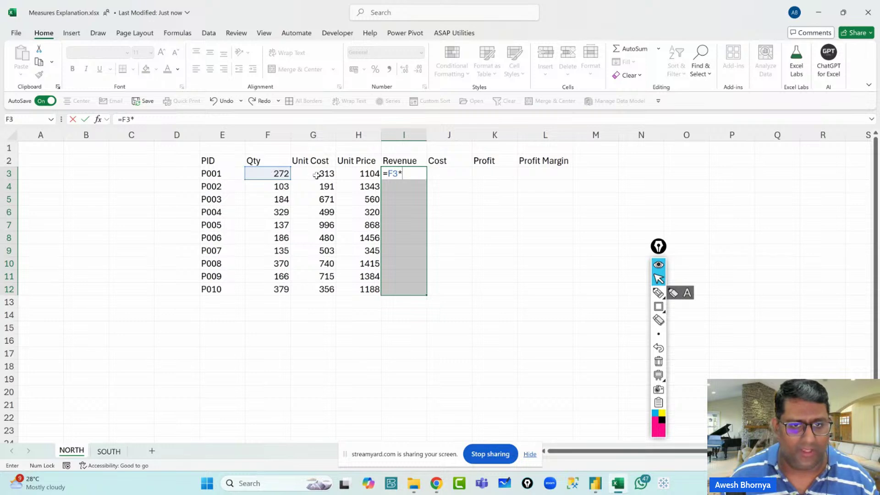
left_click(369, 172)
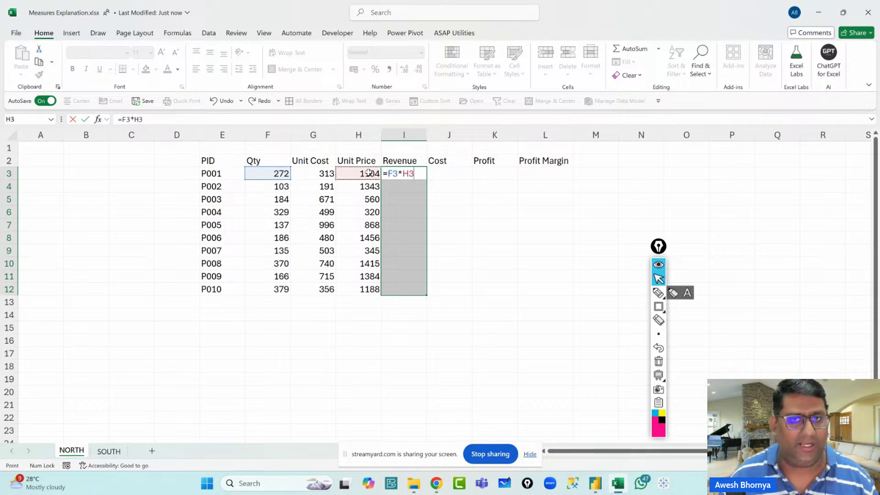
key("ctrl+Return")
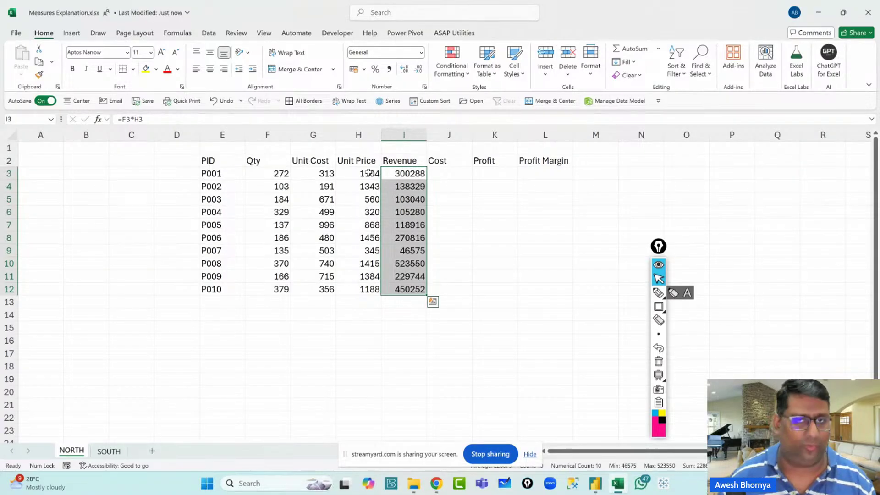
Fill the Cost cells J3:J12 with quantity times unit cost, using the formula =F3*G3
key("Right")
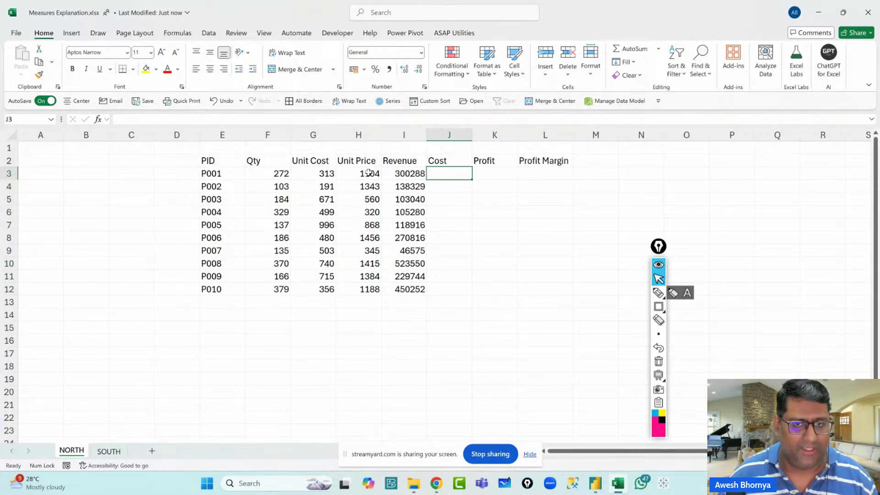
key("shift+Down")
key("shift+Down")
key("shift+Down")
key("shift+Down")
key("shift+Down")
key("shift+Down")
key("shift+Down")
key("shift+Down")
key("shift+Down")
key("shift+Down")
key("shift+Down")
key("shift+Up")
key("shift+Up")
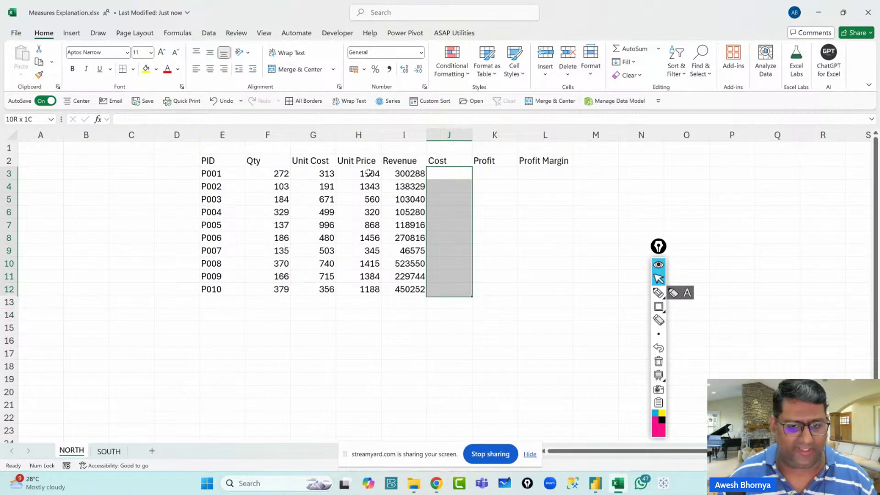
type("=")
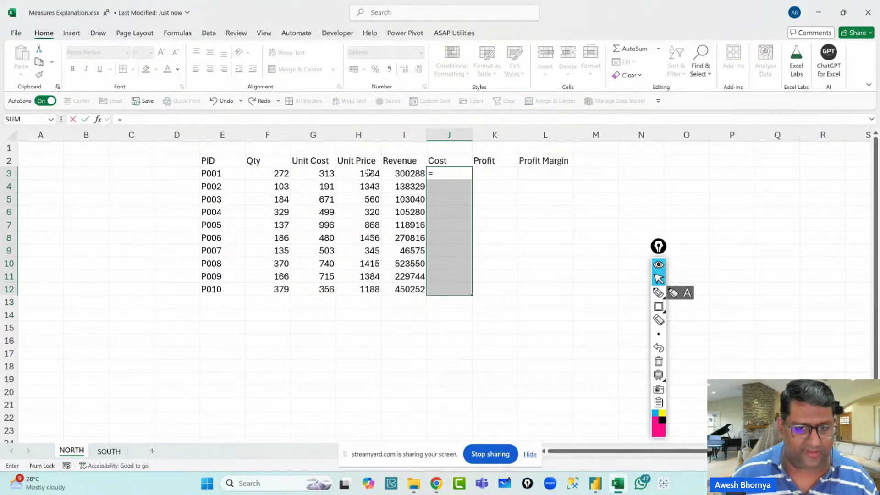
left_click(255, 176)
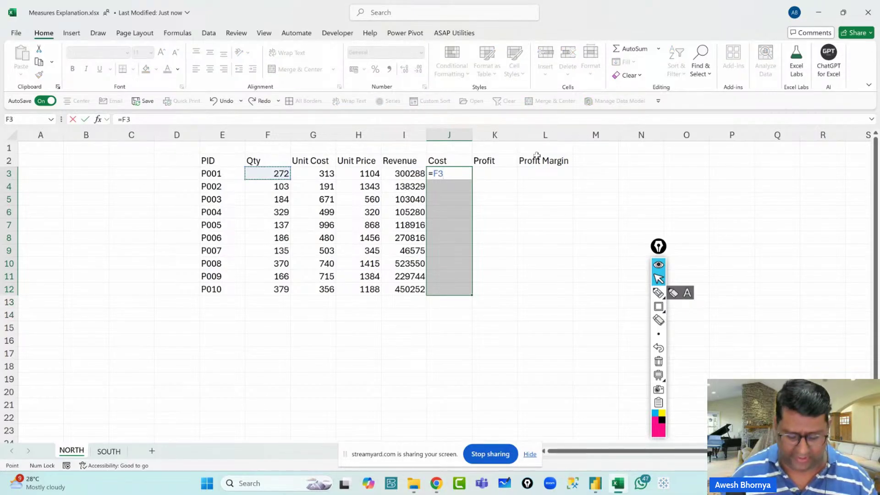
type("*")
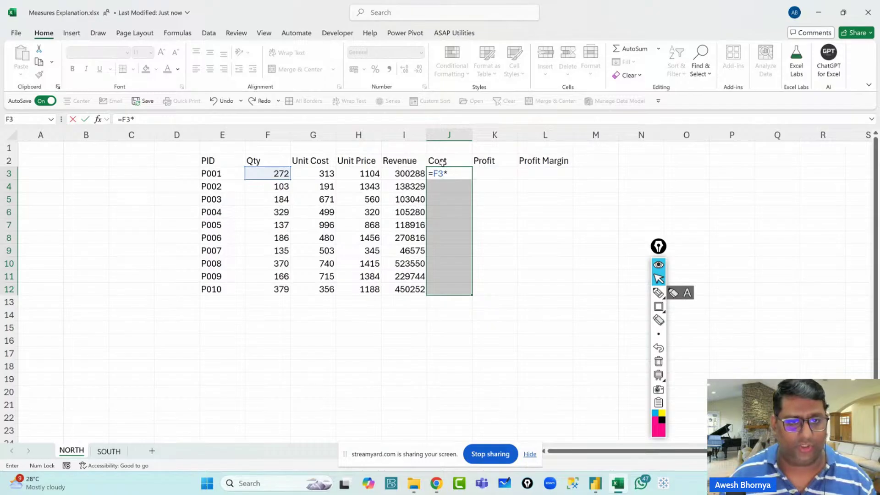
left_click(315, 174)
key("ctrl+Return")
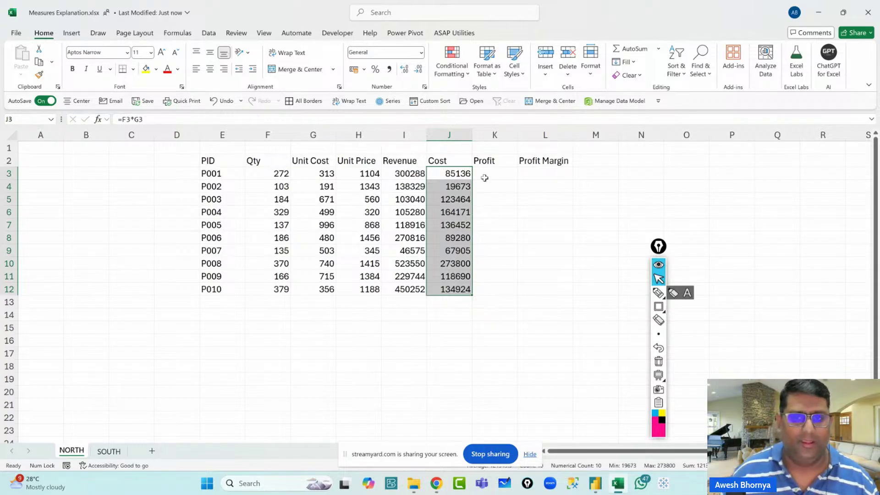
Write the Profit formula =I3-J3, revenue minus cost, for the cells K3:K12
left_click_drag(486, 174, 489, 288)
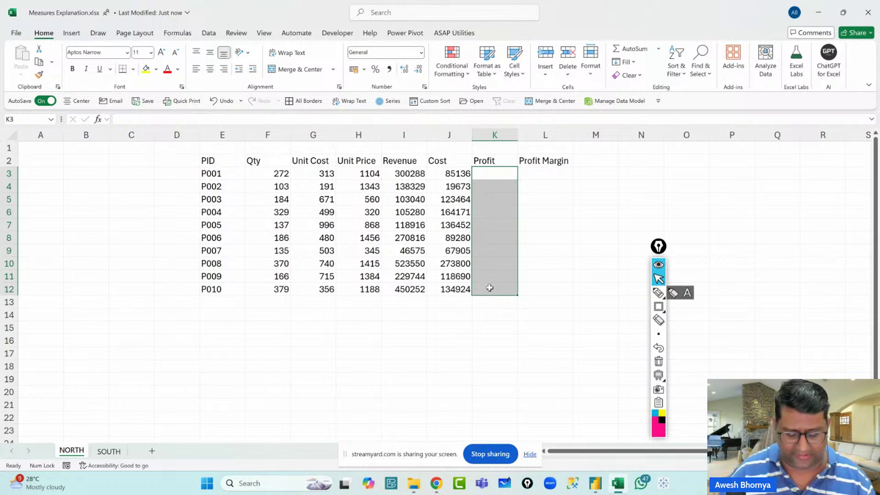
type("=")
left_click(397, 175)
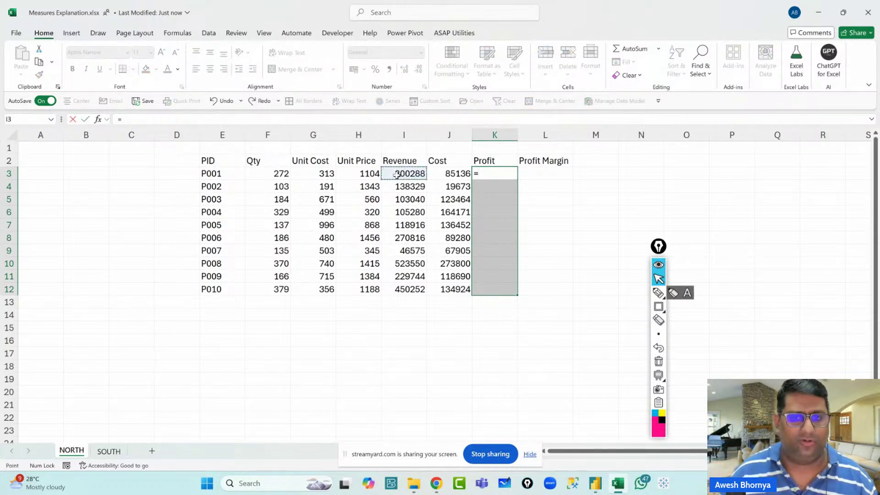
left_click(447, 175)
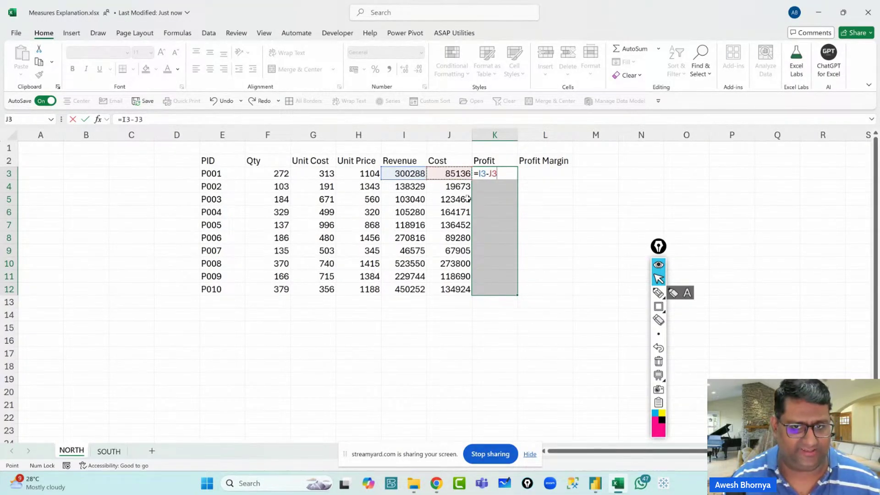
Mark the Revenue, Cost and Profit headers with pen arrows, and commit the profit formula to all of K3:K12
left_click(659, 292)
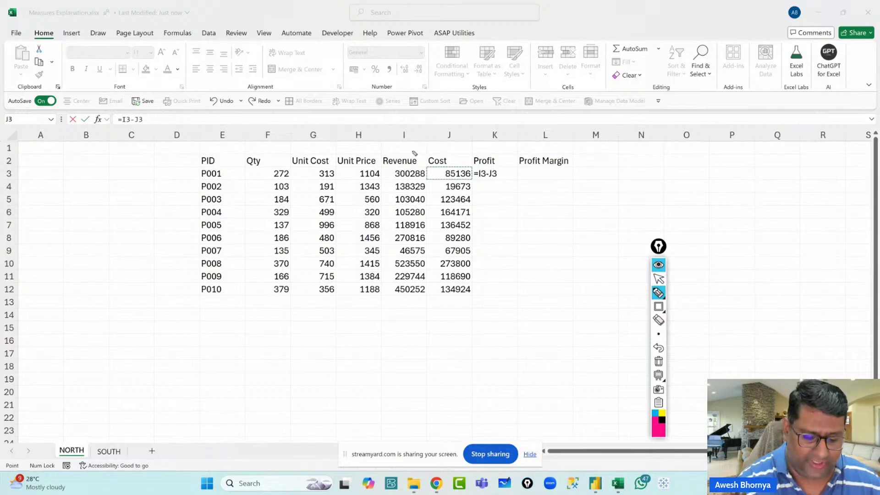
mouse_move(406, 140)
left_mouse_down()
mouse_move(408, 161)
mouse_move(415, 146)
left_mouse_up()
mouse_move(440, 135)
left_mouse_down()
mouse_move(448, 148)
mouse_move(488, 150)
left_mouse_up()
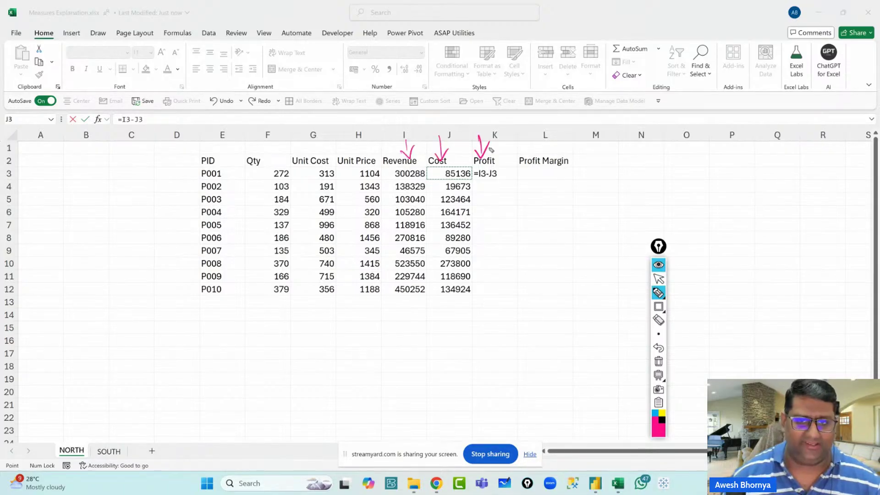
left_click(659, 279)
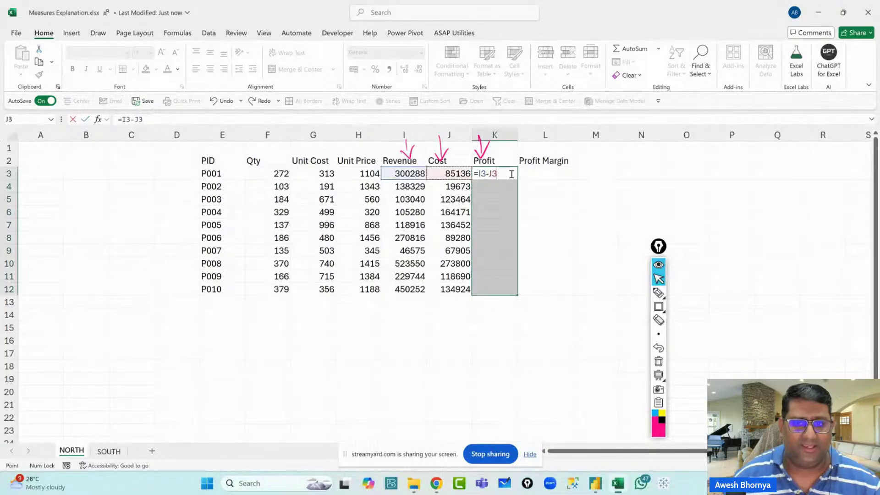
key("ctrl+Return")
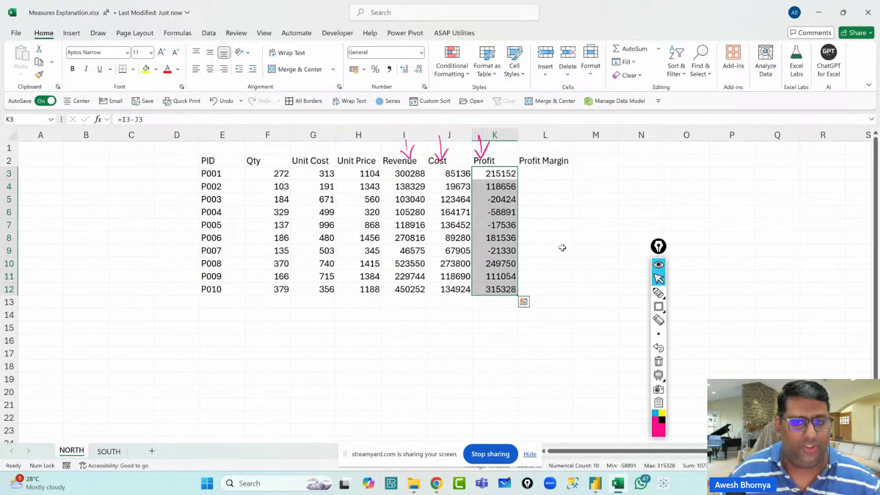
Clear the pen arrows, outline the Revenue, Cost and Profit columns with the pen, and erase that outline
left_click(658, 362)
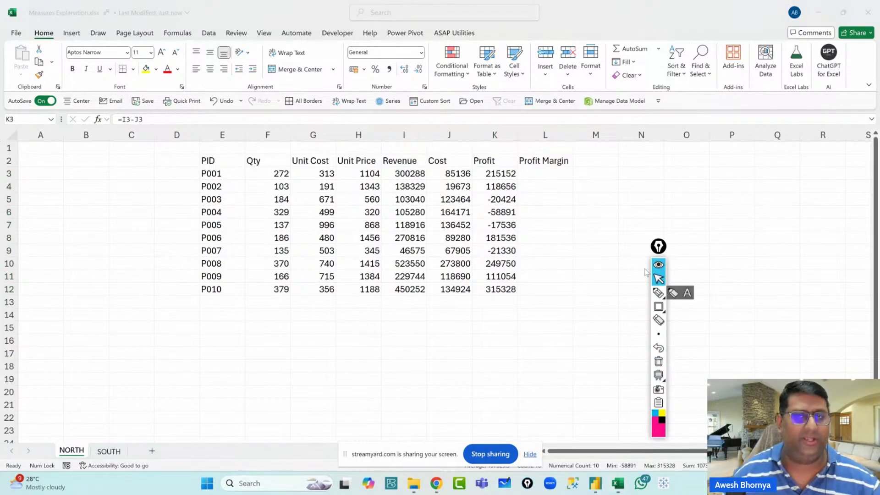
left_click(658, 293)
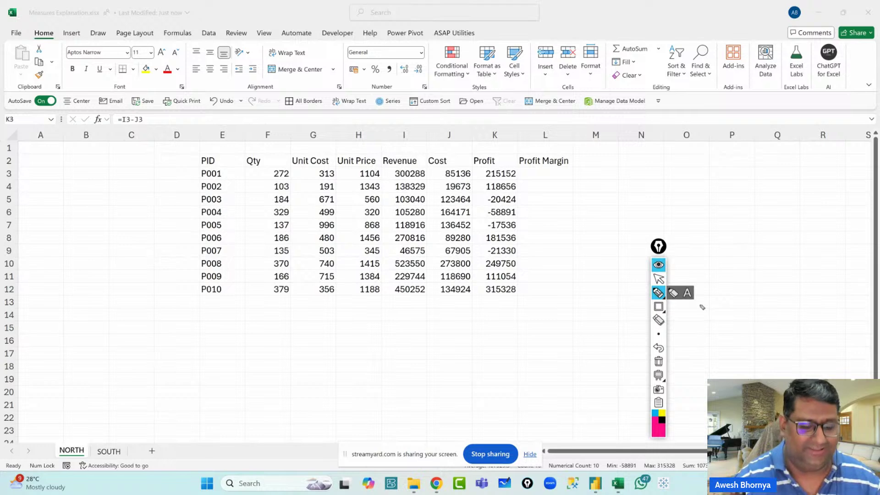
left_click_drag(379, 148, 393, 303)
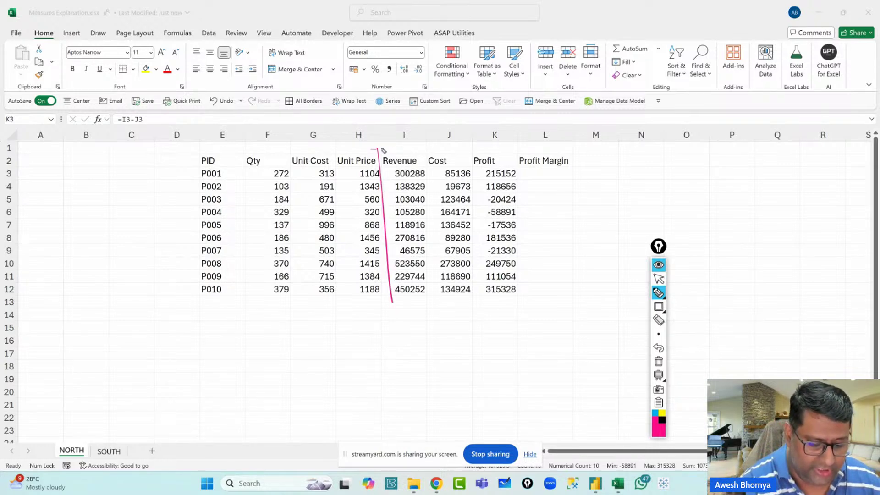
mouse_move(378, 149)
left_mouse_down()
mouse_move(516, 133)
mouse_move(531, 290)
mouse_move(362, 308)
left_mouse_up()
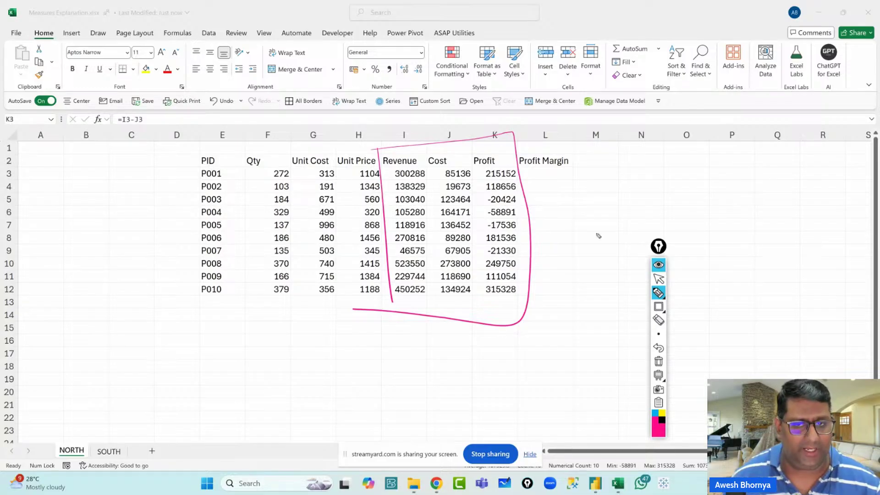
left_click(659, 361)
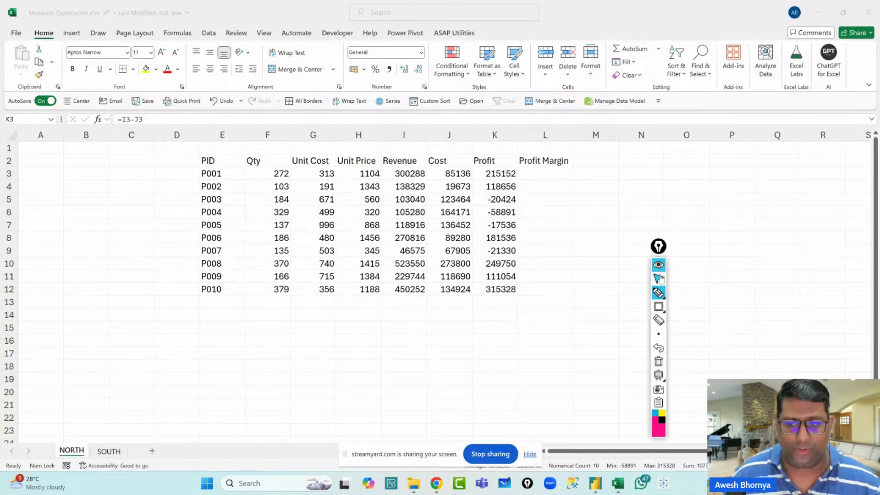
left_click(659, 279)
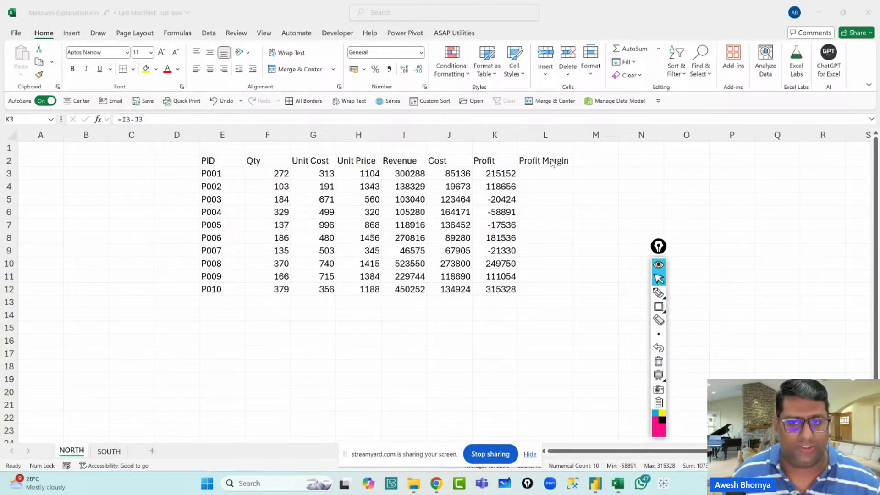
Calculate Profit Margin in L3 as profit divided by revenue with =K3/I3, and fill the formula down to L12
left_click(532, 173)
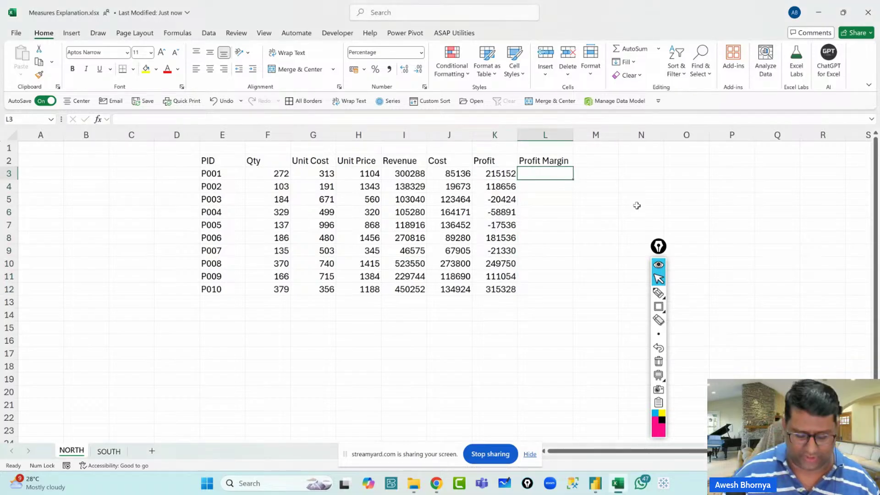
type("=")
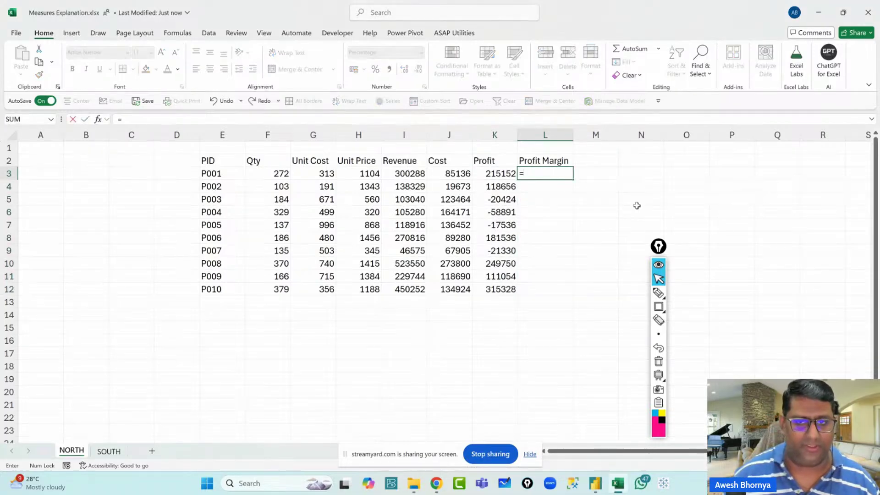
left_click(491, 174)
type("/")
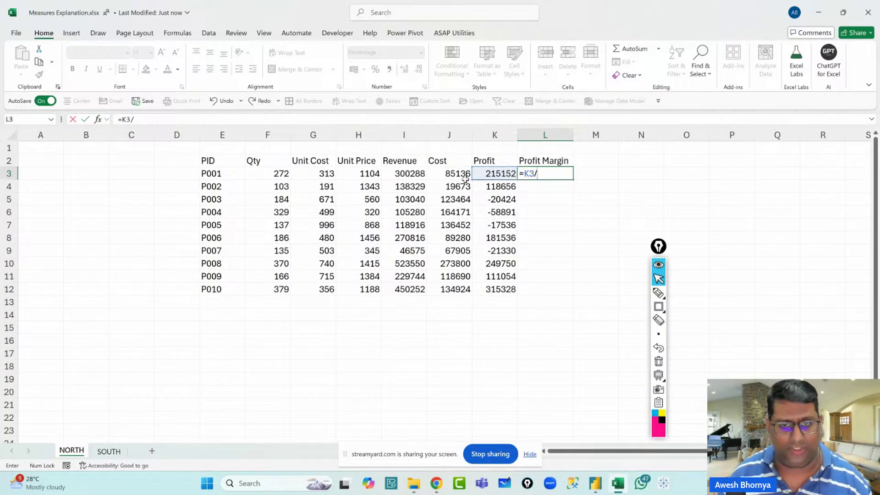
left_click(412, 176)
key("Return")
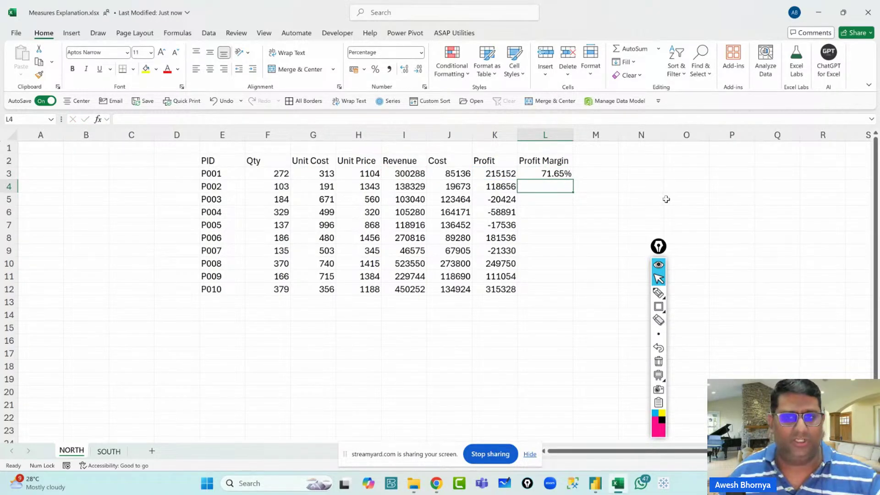
left_click(549, 176)
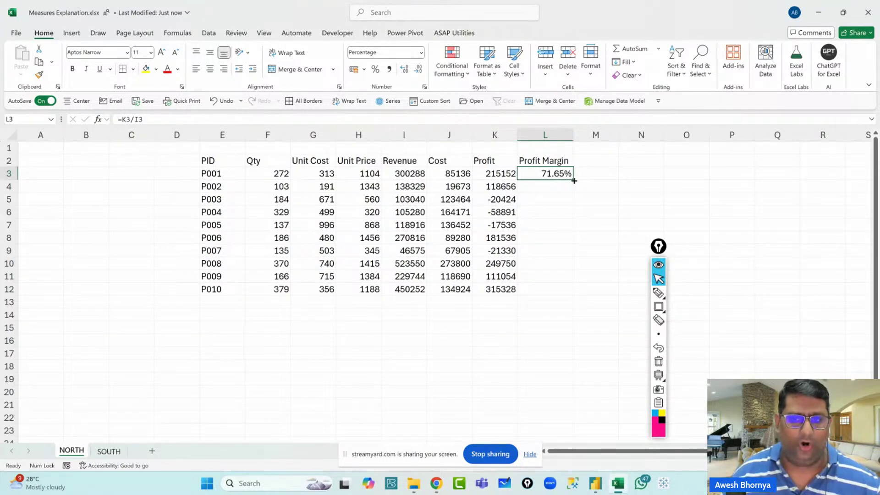
left_click_drag(574, 181, 572, 295)
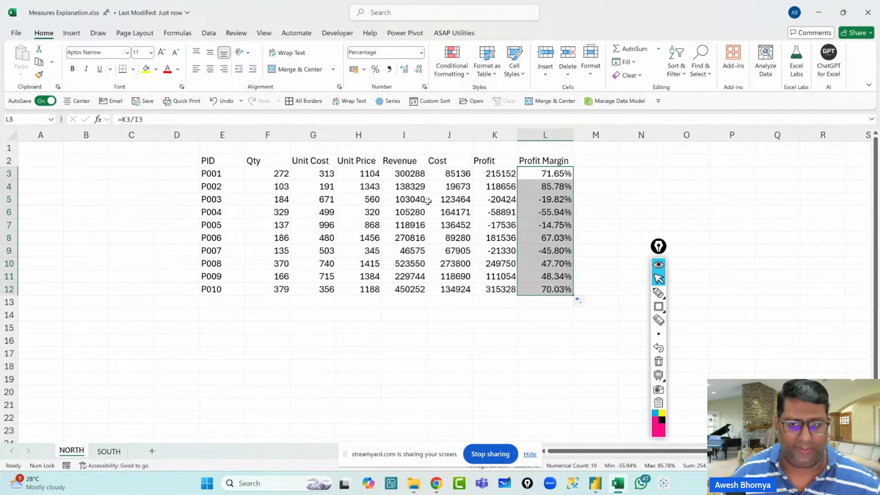
Apply a green-yellow-red color scale to the Profit Margin values in L3:L12
left_click(538, 251)
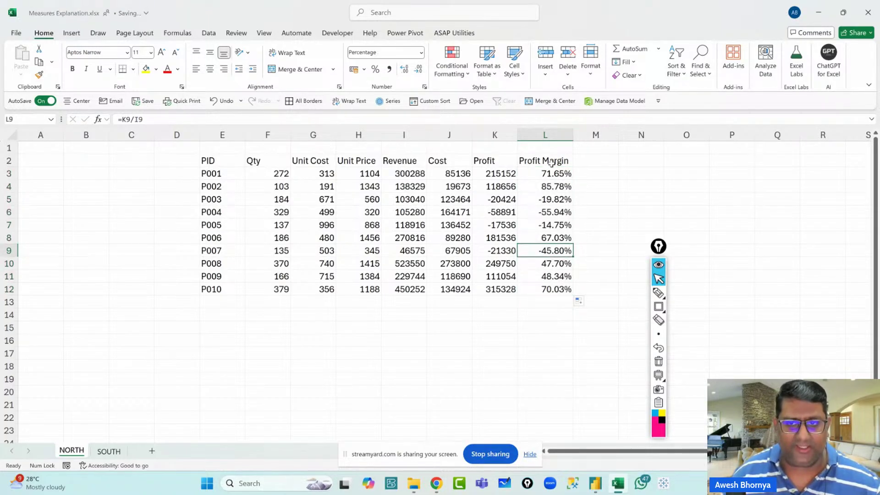
left_click_drag(541, 174, 549, 288)
left_click(443, 73)
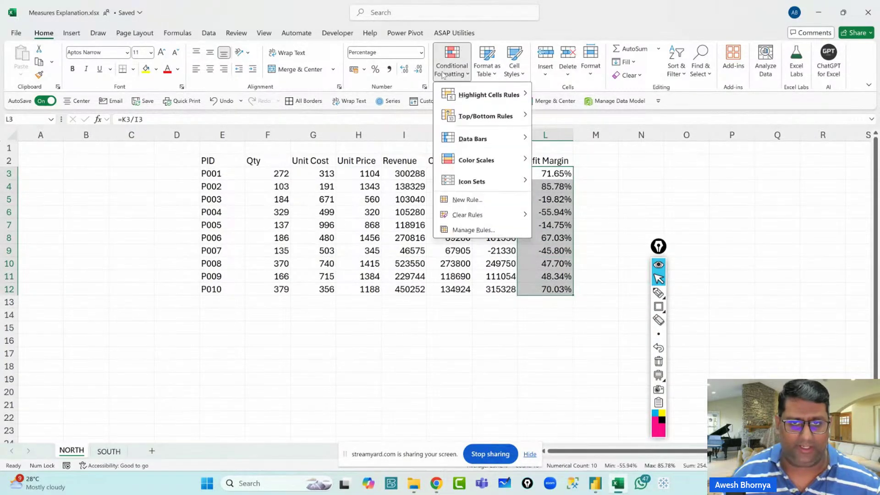
mouse_move(477, 160)
left_click(544, 160)
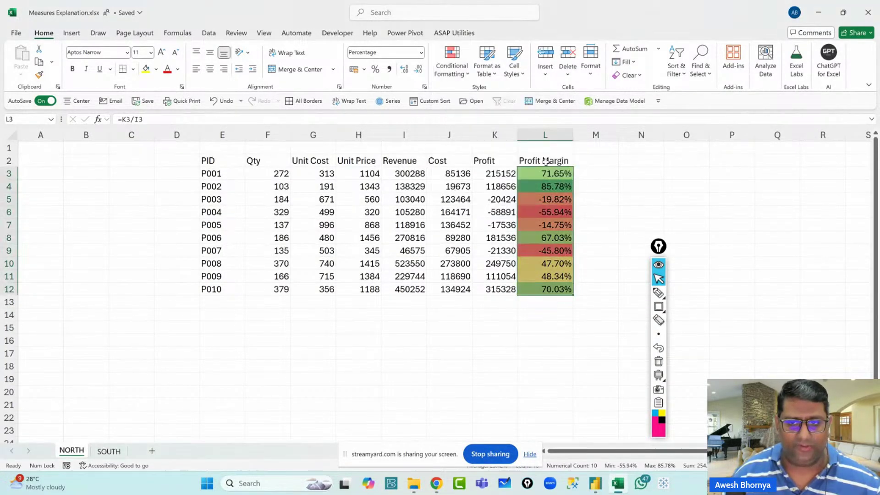
Examine the Profit Margin cells of products P002, P003 and P004 one after another
left_click(546, 185)
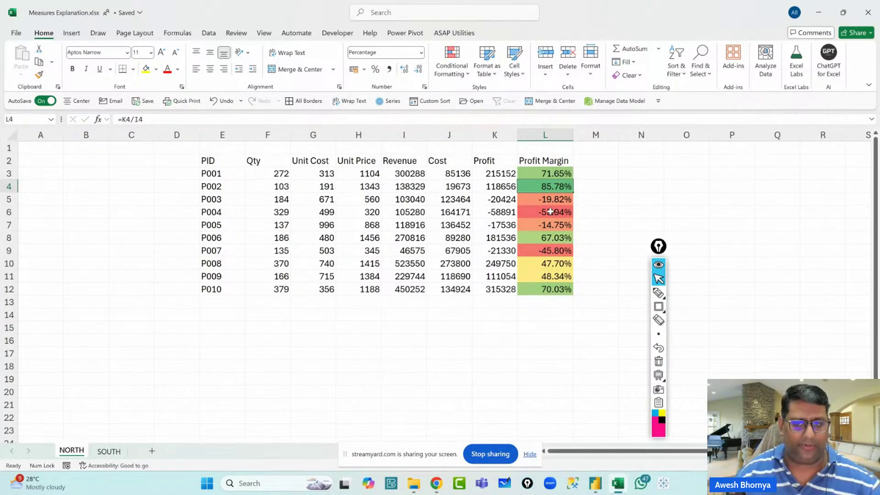
left_click(552, 200)
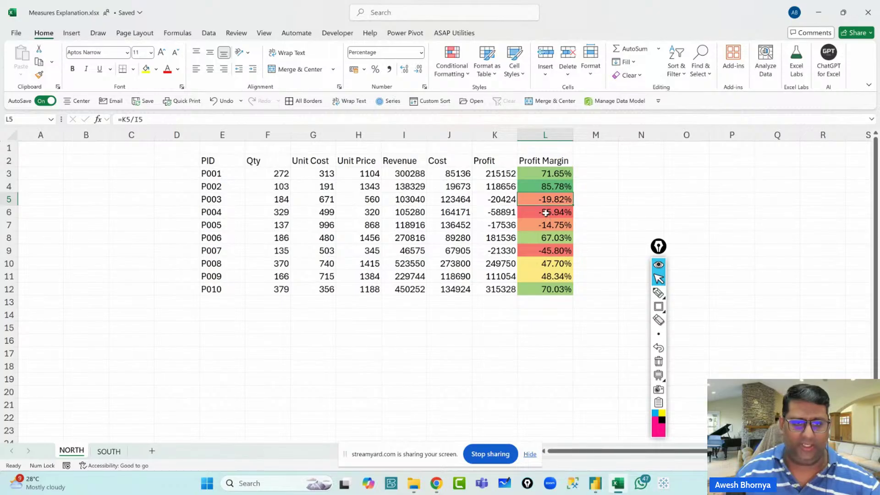
left_click(546, 212)
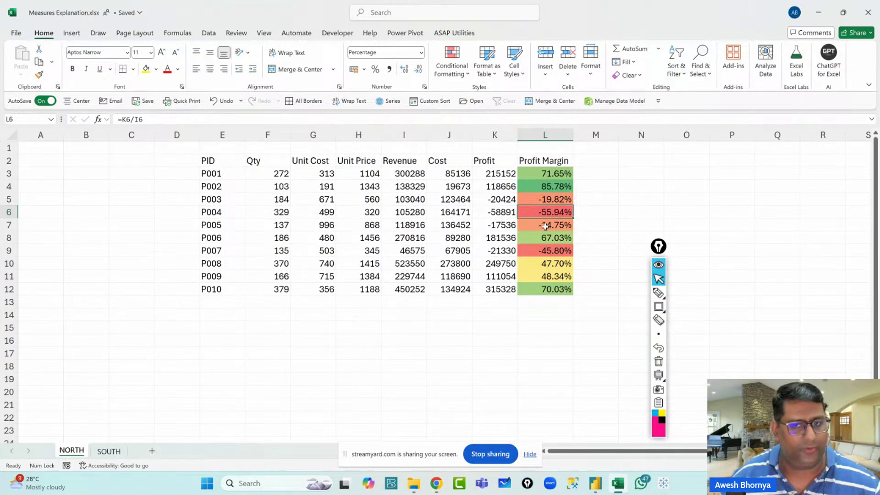
Handwrite "Overall Profit Margin" in the empty area beside the table with the pen, and underline it
left_click(658, 293)
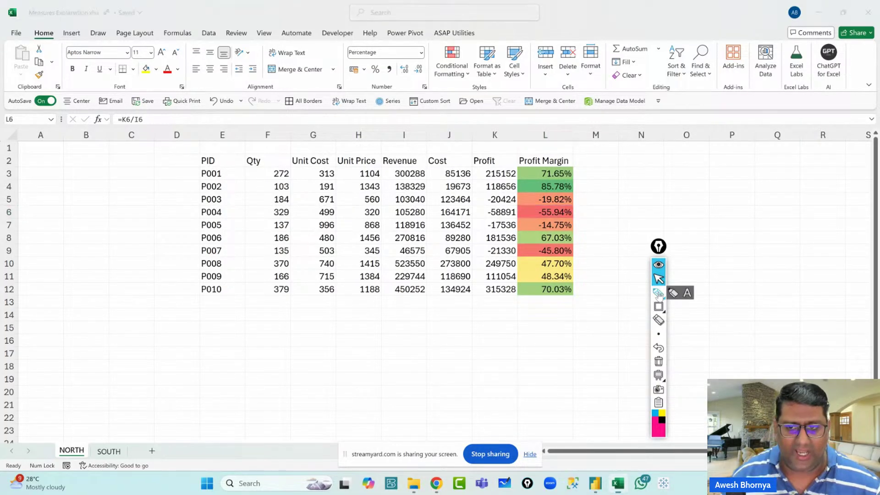
left_click_drag(646, 171, 643, 170)
mouse_move(649, 173)
left_mouse_down()
mouse_move(655, 188)
mouse_move(661, 170)
left_mouse_up()
mouse_move(666, 180)
left_mouse_down()
mouse_move(674, 172)
mouse_move(677, 182)
left_mouse_up()
mouse_move(682, 177)
left_mouse_down()
mouse_move(694, 165)
mouse_move(717, 176)
mouse_move(733, 164)
mouse_move(774, 175)
mouse_move(803, 170)
mouse_move(808, 159)
mouse_move(827, 168)
left_mouse_up()
mouse_move(720, 207)
left_mouse_down()
mouse_move(719, 228)
mouse_move(809, 196)
mouse_move(690, 242)
mouse_move(873, 233)
left_mouse_up()
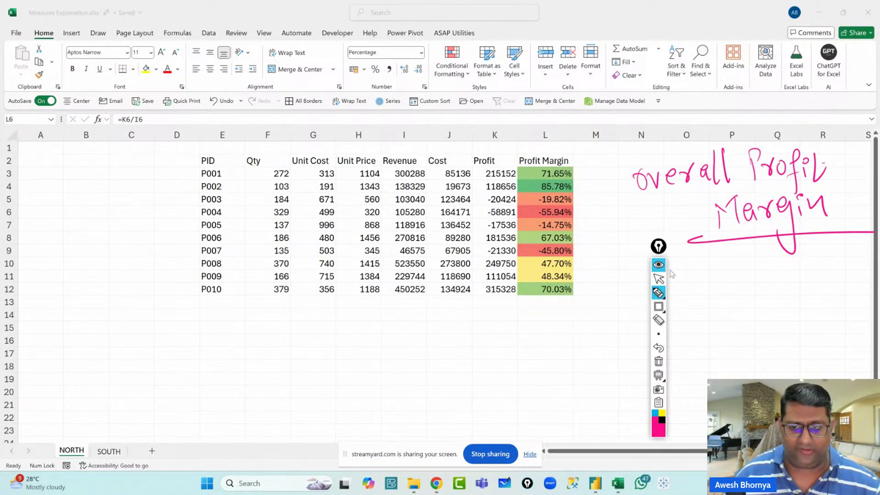
left_click(659, 278)
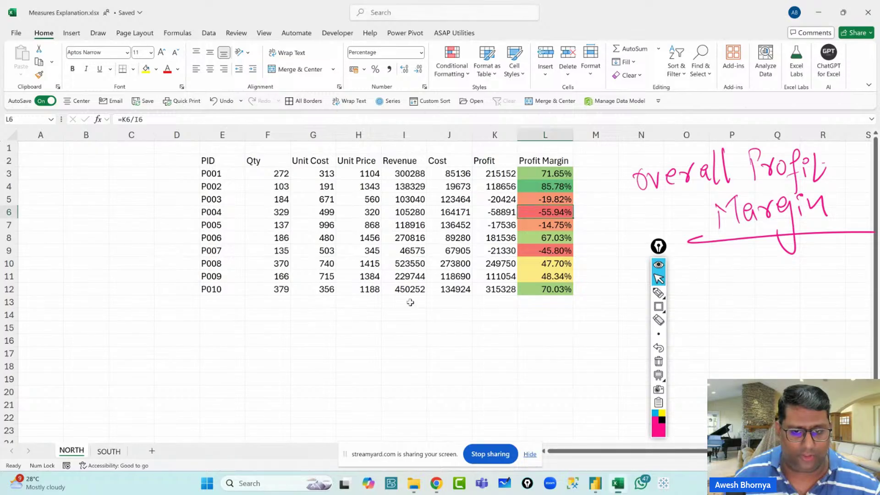
Add totals for the Revenue, Cost and Profit columns in I13:K13 with AutoSum
left_click_drag(406, 301, 496, 300)
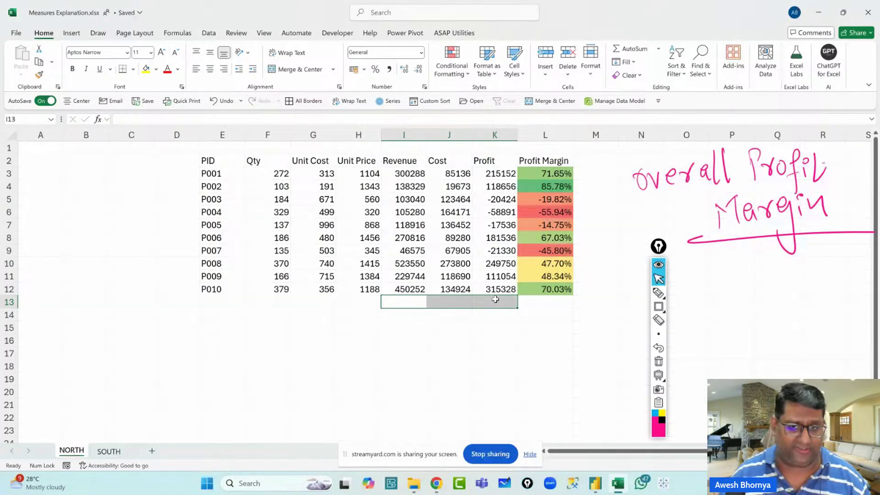
key("alt+equal")
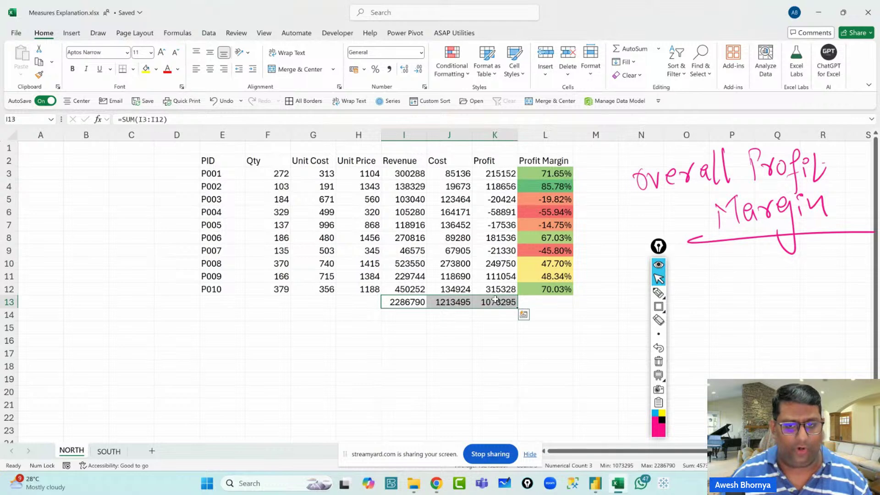
left_click(408, 301)
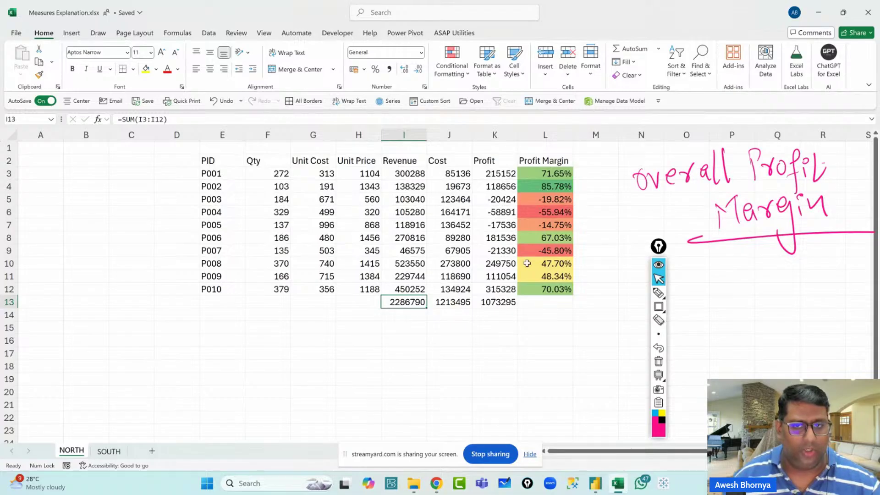
Try totalling the Profit Margin column in L13 with =SUM(L3:L12), and outline that column with a drawn rectangle
left_click(544, 300)
key("alt+equal")
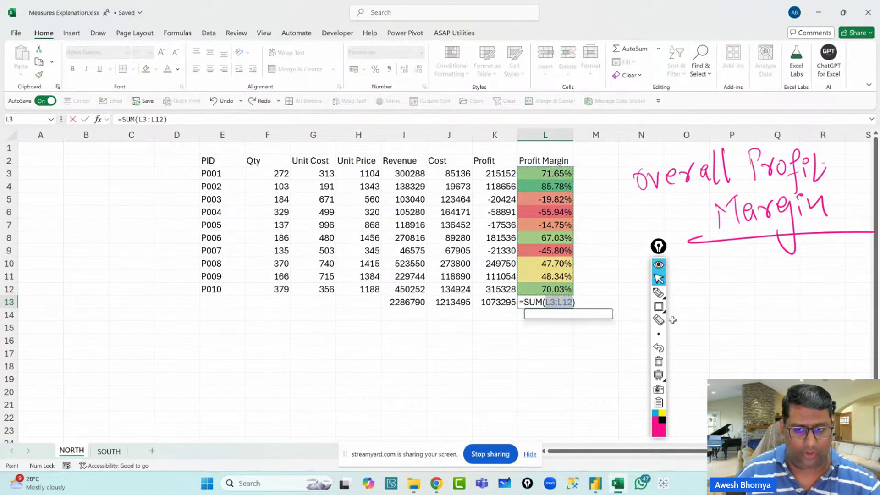
key("Return")
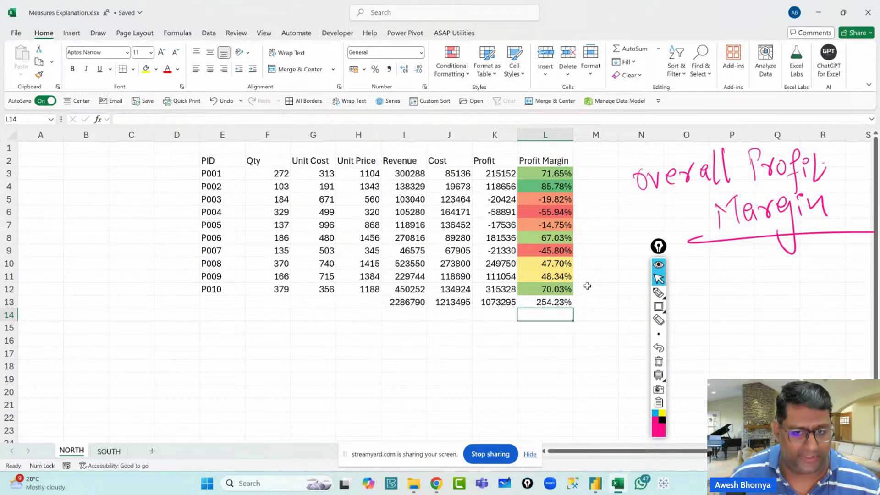
left_click(658, 307)
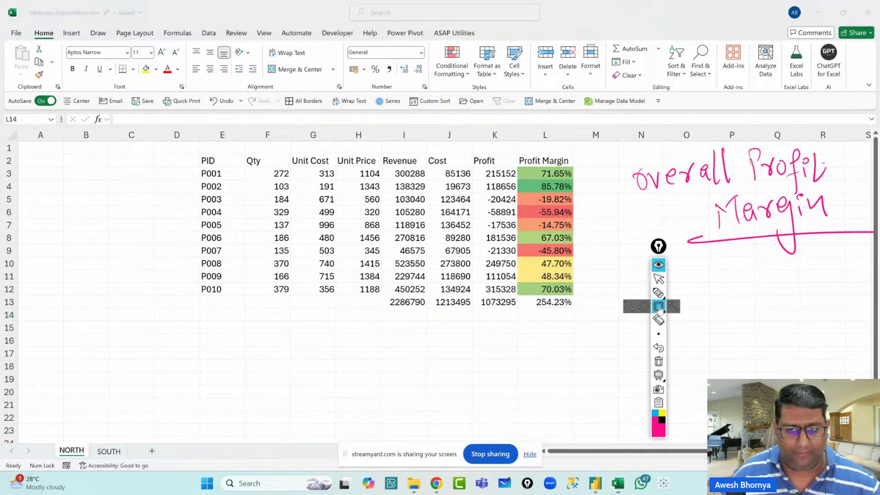
left_click_drag(518, 155, 577, 313)
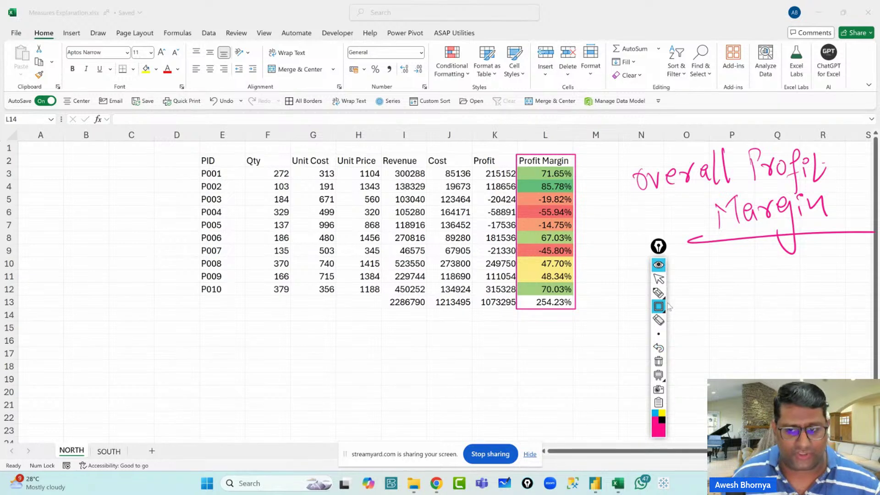
Handwrite a boxed "Divo" note and an underlined "Common Denom" note beside the product IDs with the pen
left_click(659, 292)
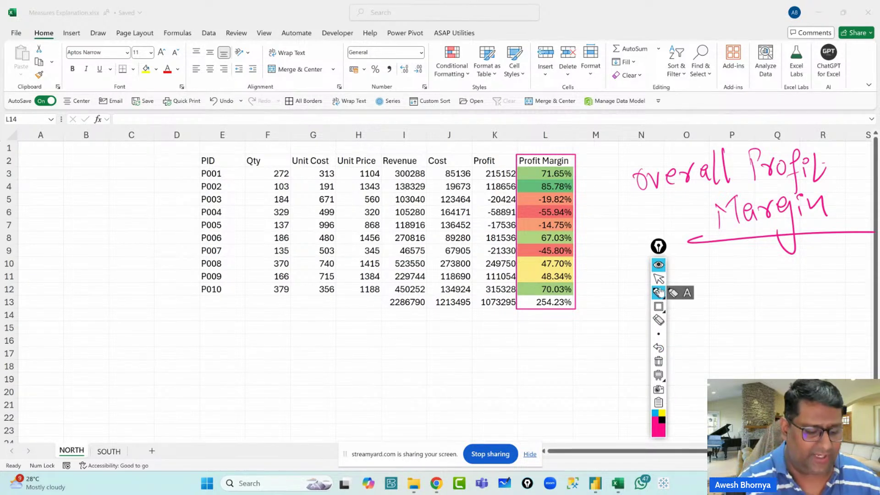
left_click_drag(69, 235, 165, 220)
mouse_move(25, 227)
left_mouse_down()
mouse_move(27, 255)
mouse_move(42, 243)
left_mouse_up()
left_click_drag(44, 226, 56, 225)
mouse_move(26, 259)
left_mouse_down()
mouse_move(69, 234)
mouse_move(39, 269)
left_mouse_up()
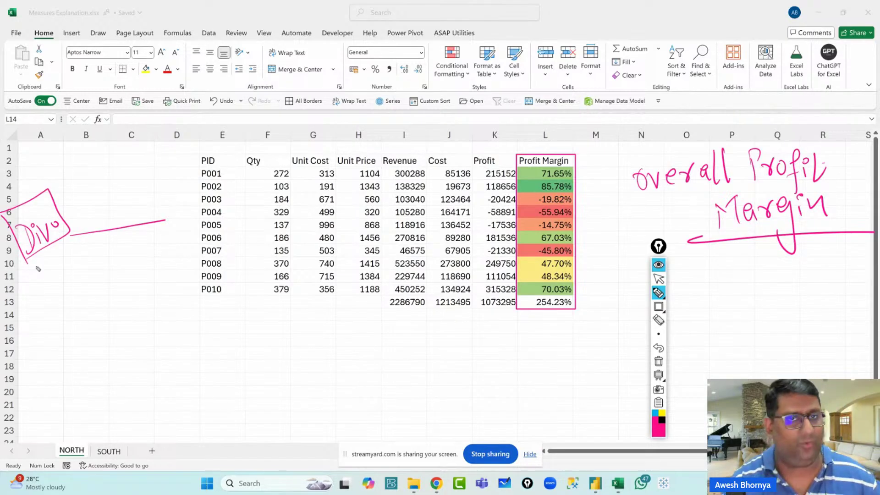
mouse_move(74, 259)
left_mouse_down()
mouse_move(83, 293)
mouse_move(141, 243)
mouse_move(186, 274)
mouse_move(59, 302)
left_mouse_up()
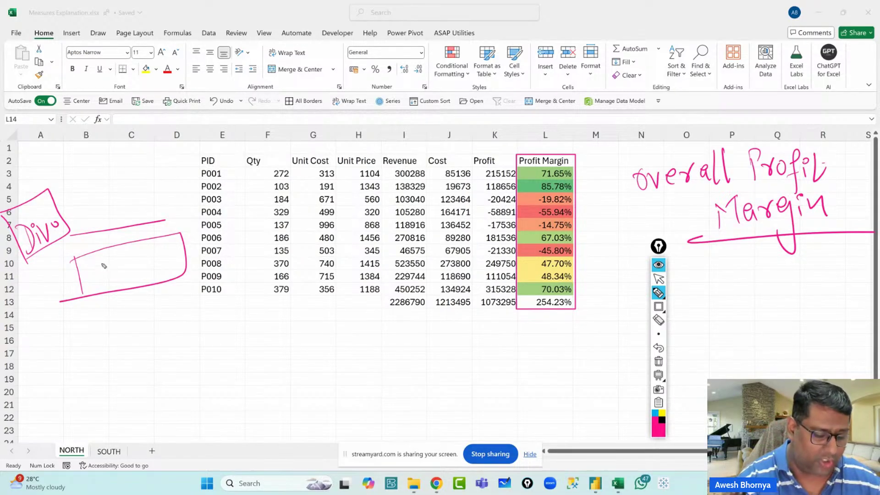
left_click_drag(101, 264, 97, 282)
mouse_move(109, 271)
left_mouse_down()
mouse_move(116, 277)
mouse_move(171, 250)
left_mouse_up()
mouse_move(119, 307)
left_mouse_down()
mouse_move(124, 327)
mouse_move(199, 288)
left_mouse_up()
left_click_drag(107, 349, 239, 297)
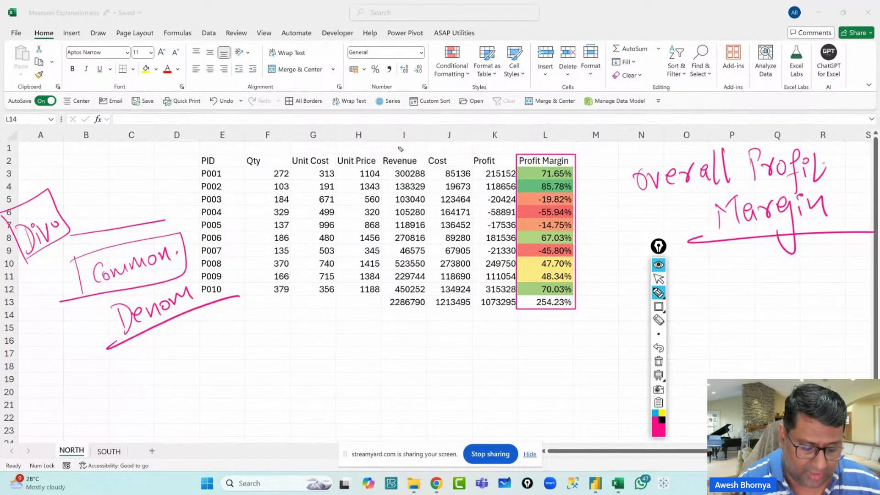
Draw pen arrows pointing to the Revenue header, products P001 and P002, and their Profit values
mouse_move(406, 138)
left_mouse_down()
mouse_move(407, 158)
mouse_move(414, 147)
left_mouse_up()
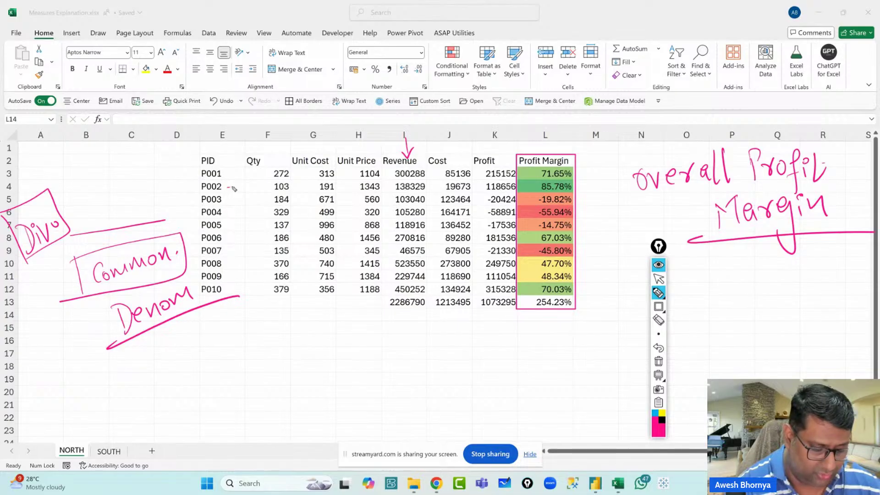
left_click_drag(231, 169, 232, 179)
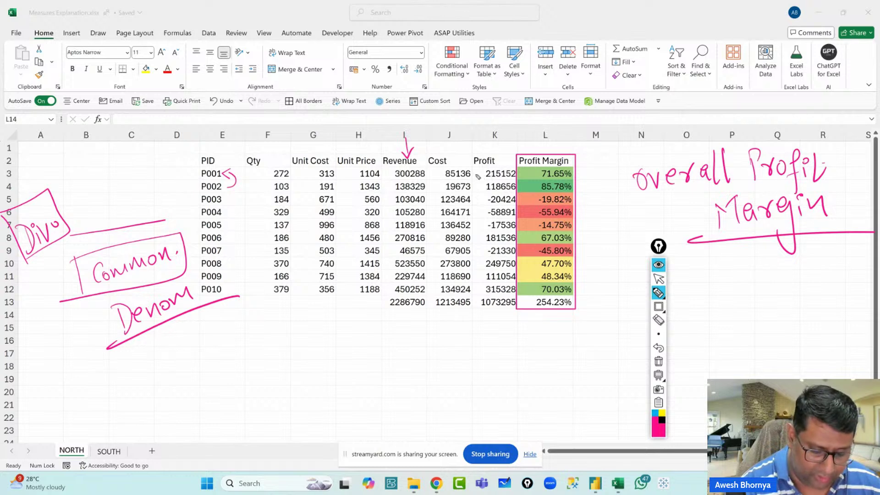
mouse_move(474, 174)
left_mouse_down()
mouse_move(484, 173)
mouse_move(480, 190)
left_mouse_up()
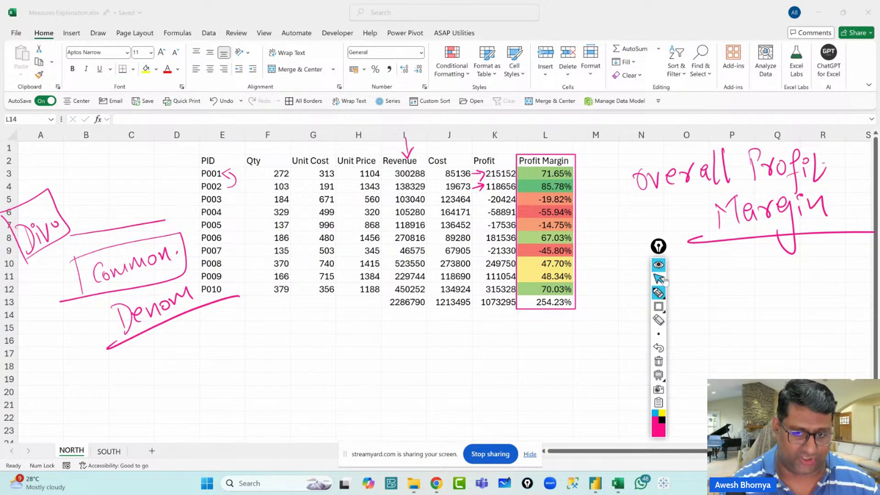
Outline the total profit in K13 and total revenue in I13, and draw a box labelled "P.M" below them
left_click(659, 306)
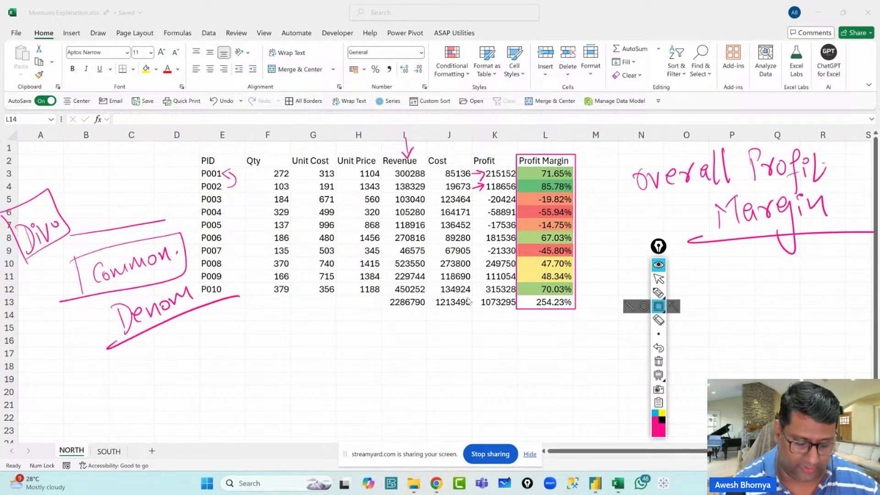
left_click_drag(476, 295, 517, 308)
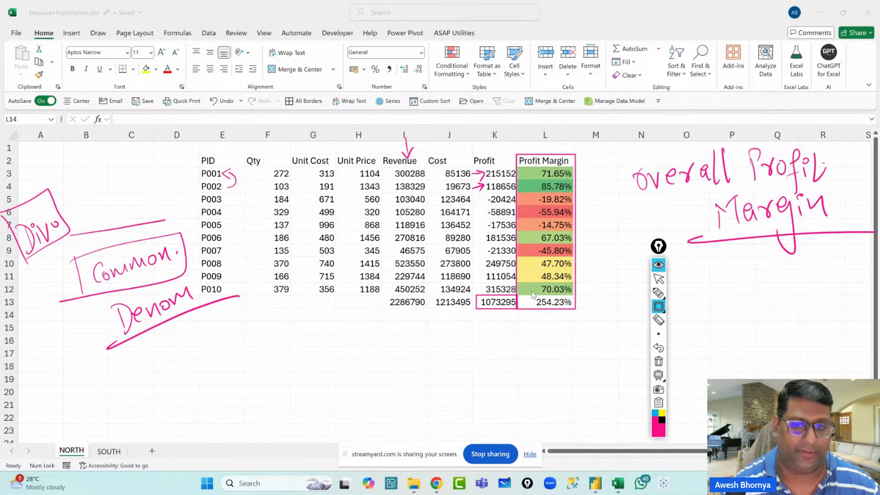
mouse_move(385, 296)
left_mouse_down()
mouse_move(410, 314)
mouse_move(428, 312)
left_mouse_up()
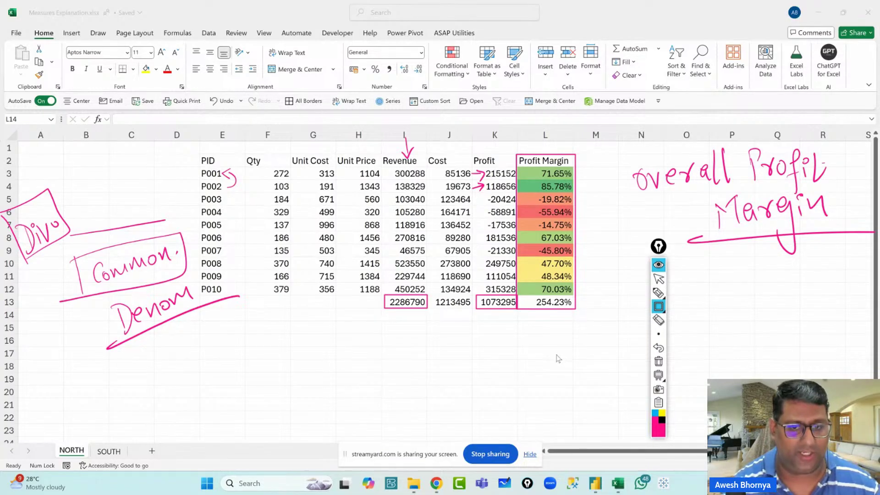
mouse_move(496, 343)
left_mouse_down()
mouse_move(390, 341)
mouse_move(438, 321)
mouse_move(453, 337)
left_mouse_up()
left_click(659, 292)
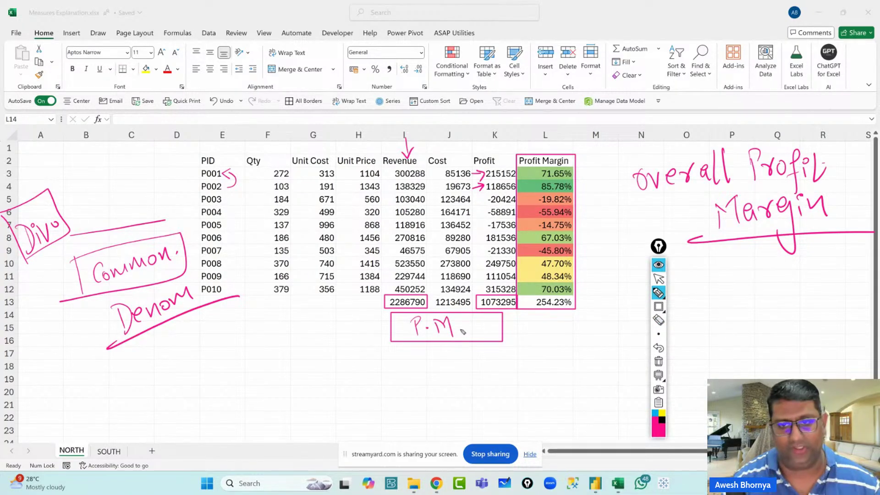
Clear all pen annotations, replace the sum in L13 with the filled-down margin formula =K13/I13, and compare it with L12
left_click(659, 361)
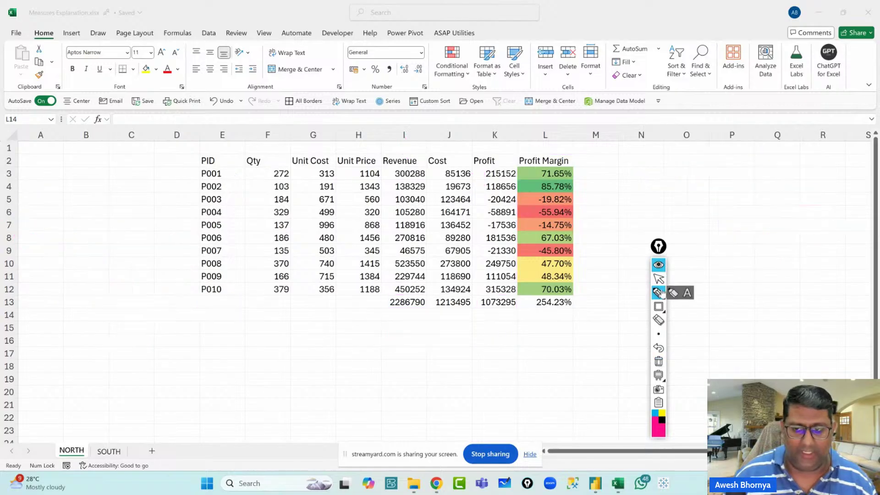
left_click(659, 278)
left_click(548, 302)
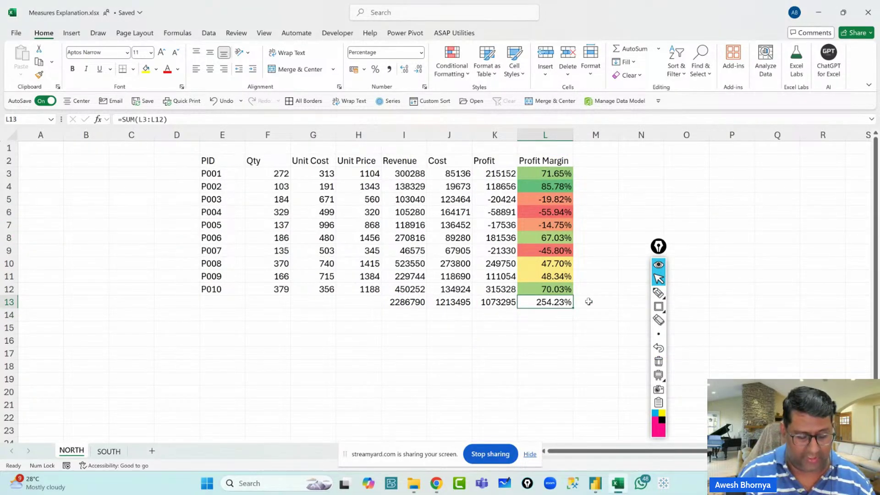
key("ctrl+d")
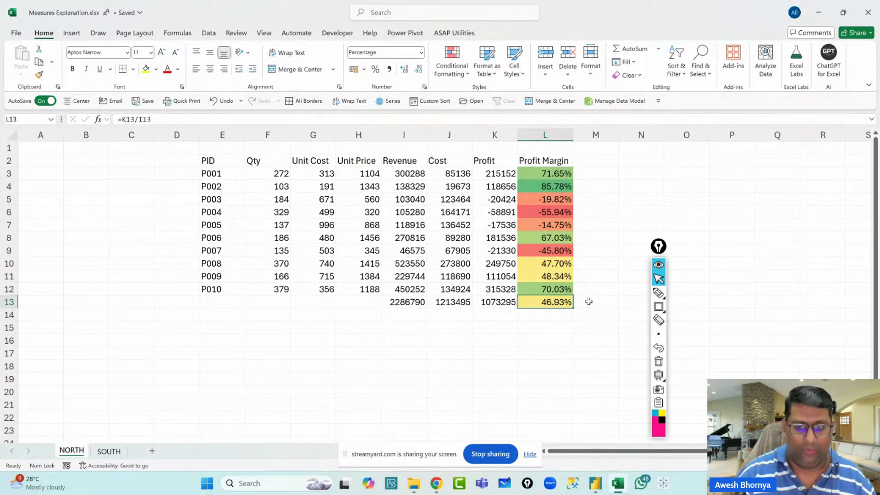
left_click(535, 290)
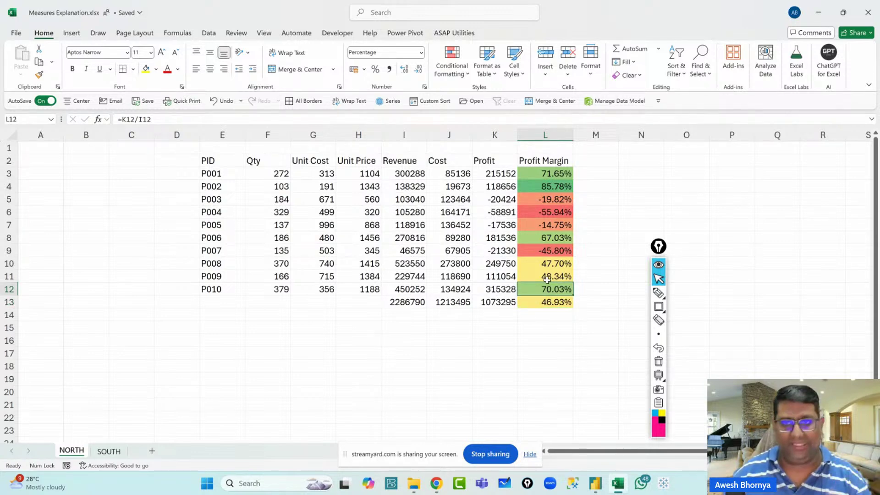
left_click(542, 301)
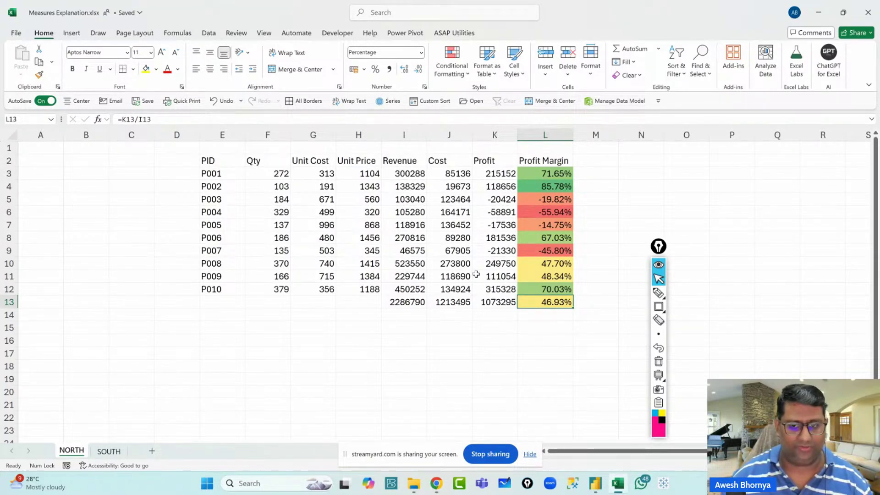
Handwrite "Measures" in the empty area beside the table with the pen, and underline it
left_click(659, 293)
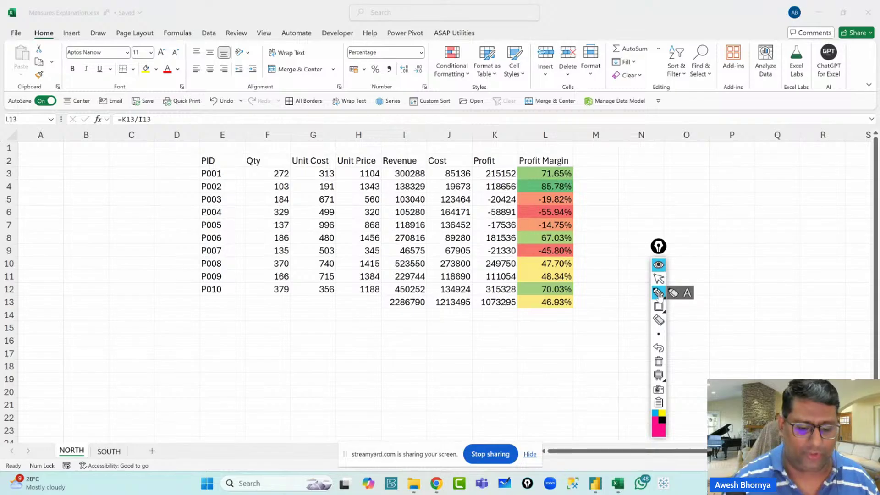
mouse_move(660, 170)
left_mouse_down()
mouse_move(660, 186)
mouse_move(764, 170)
mouse_move(775, 179)
left_mouse_up()
left_click_drag(631, 207, 787, 199)
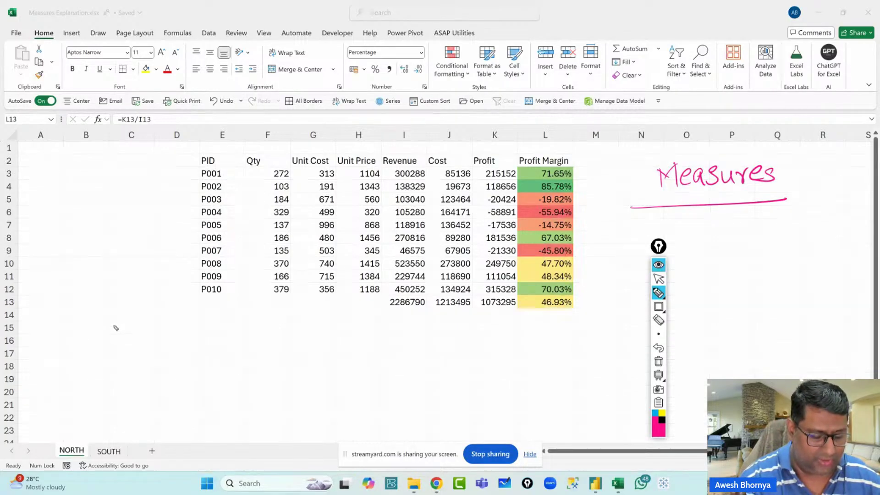
Handwrite "PQ, CC, Measure" below the table, underline each term, and clear all the pen annotations
mouse_move(113, 324)
left_mouse_down()
mouse_move(118, 357)
mouse_move(120, 340)
mouse_move(156, 383)
left_mouse_up()
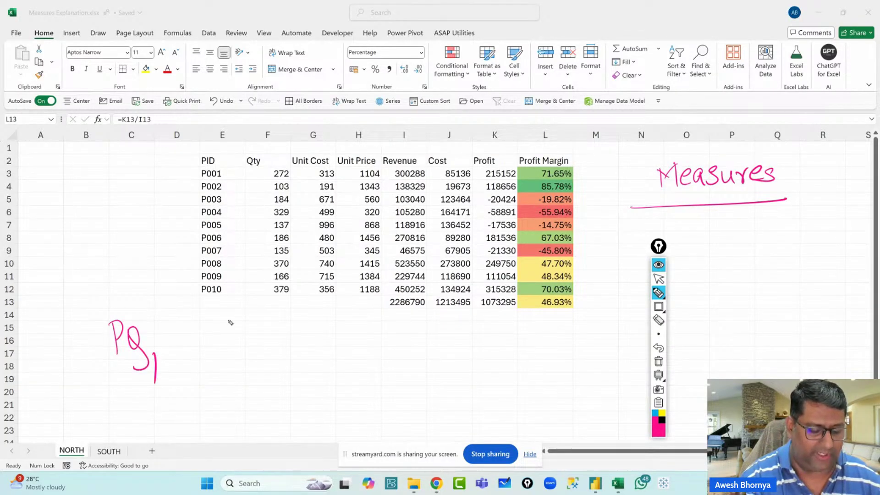
mouse_move(185, 327)
left_mouse_down()
mouse_move(187, 352)
mouse_move(222, 363)
left_mouse_up()
mouse_move(260, 341)
left_mouse_down()
mouse_move(261, 321)
mouse_move(282, 352)
mouse_move(347, 327)
mouse_move(367, 329)
mouse_move(371, 340)
left_mouse_up()
left_click_drag(273, 364, 375, 350)
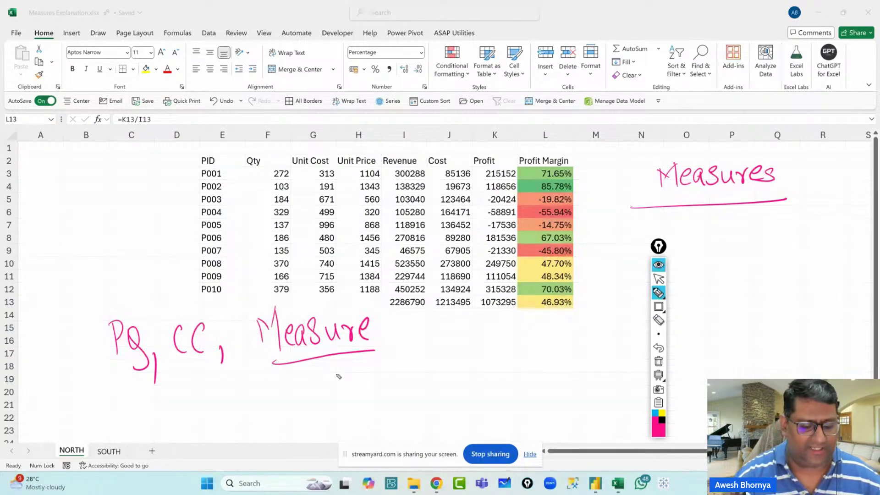
left_click_drag(184, 368, 221, 360)
left_click_drag(102, 382, 149, 371)
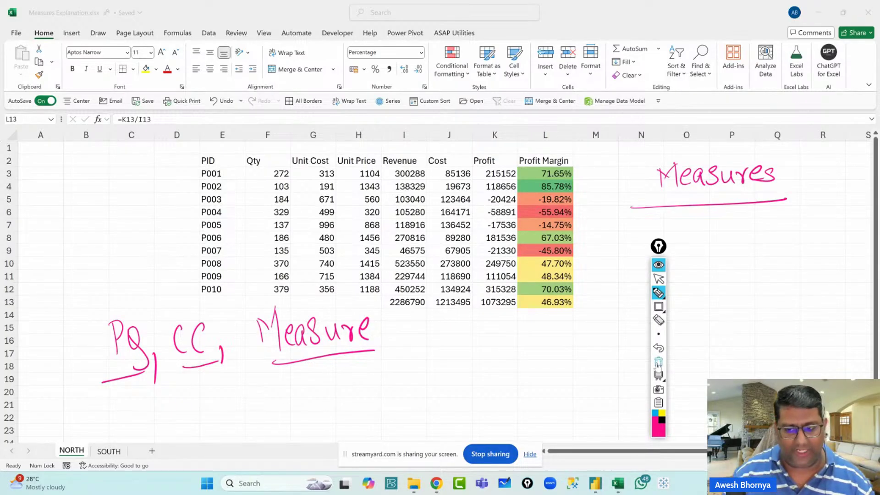
left_click(658, 362)
left_click(659, 279)
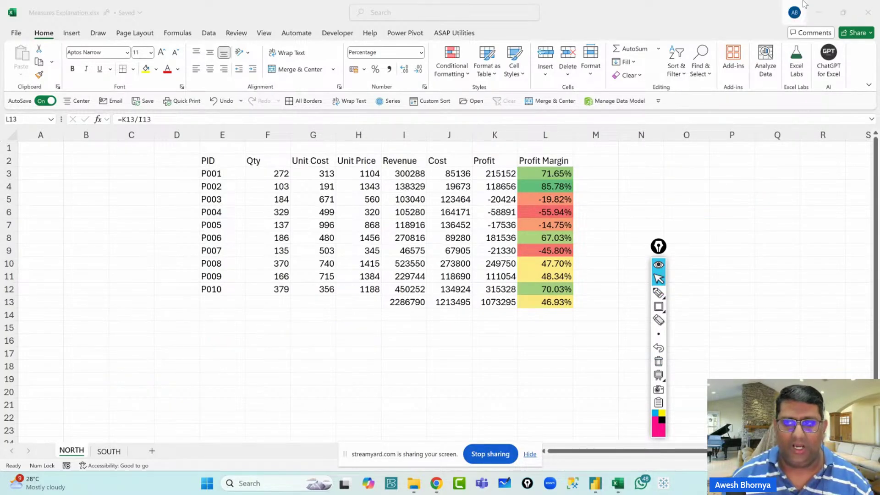
Move the annotation toolbar clear of the table and switch to the GSS Case Study report in Power BI
left_click_drag(659, 246, 830, 173)
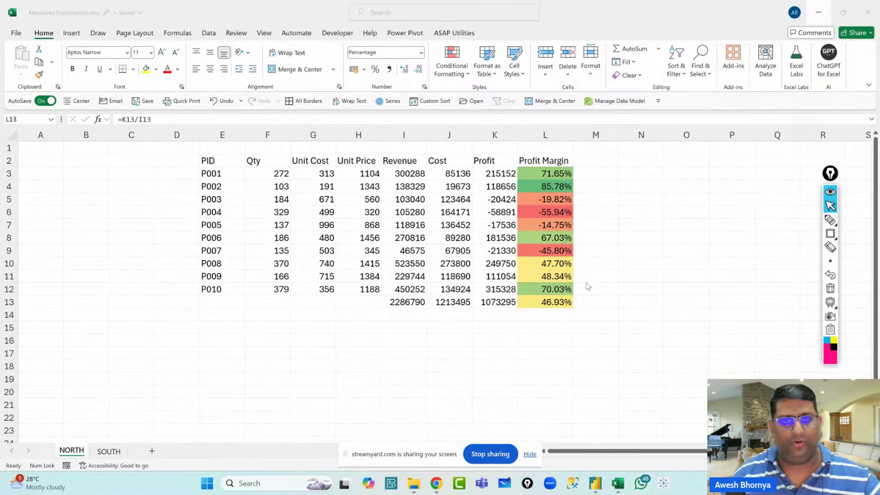
mouse_move(595, 482)
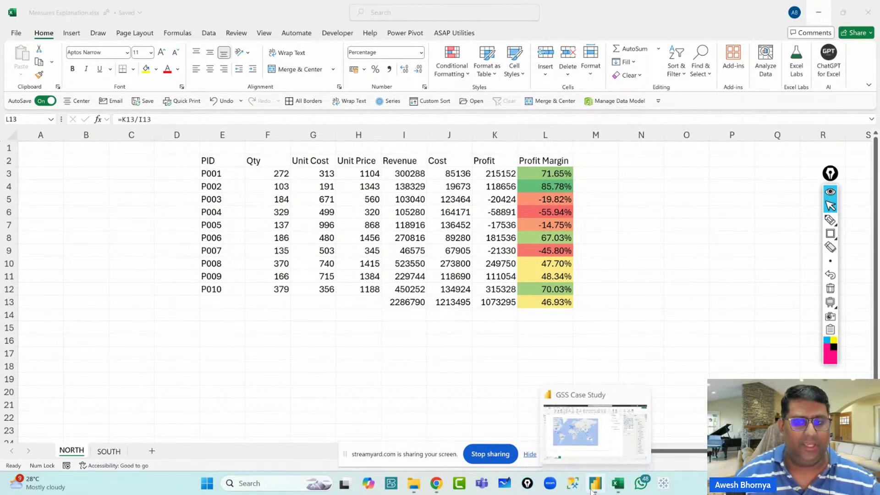
left_click(583, 431)
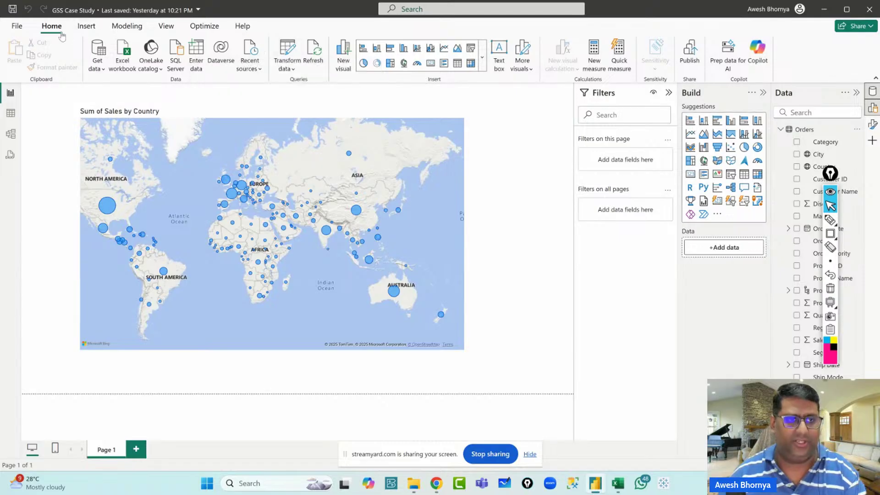
Open the Orders query in the Power Query Editor, shift the annotation toolbar clear of the applied steps, and handwrite "Power Query" over the data
left_click(289, 50)
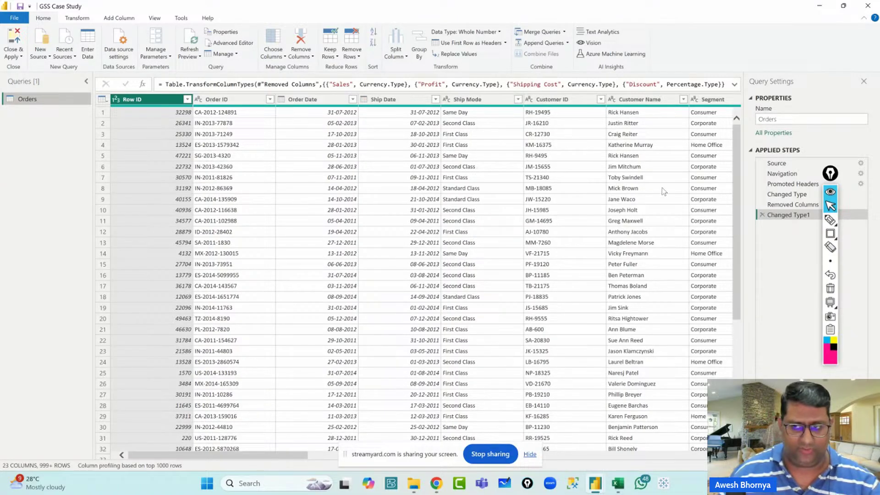
left_click_drag(832, 176, 846, 239)
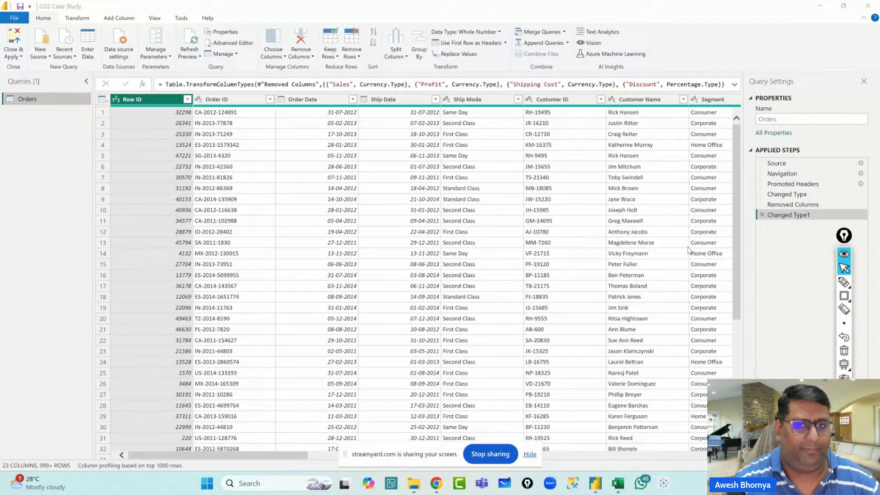
left_click(844, 282)
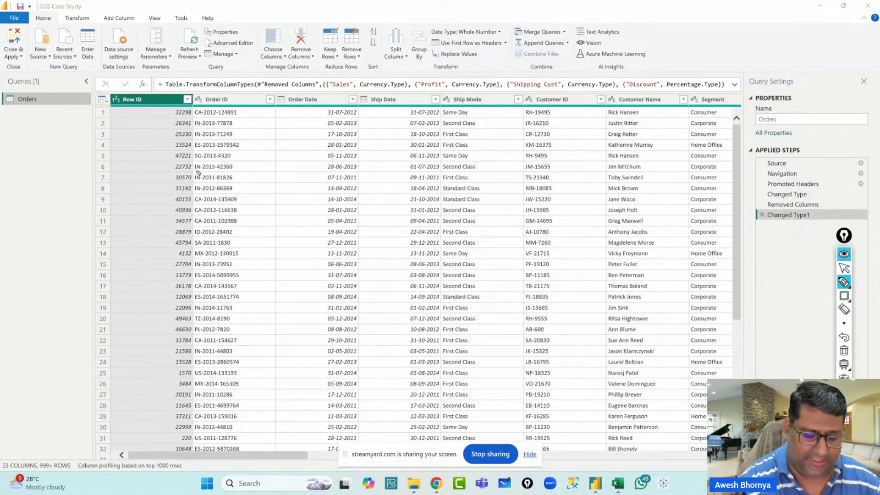
mouse_move(35, 210)
left_mouse_down()
mouse_move(49, 239)
mouse_move(60, 220)
mouse_move(60, 229)
left_mouse_up()
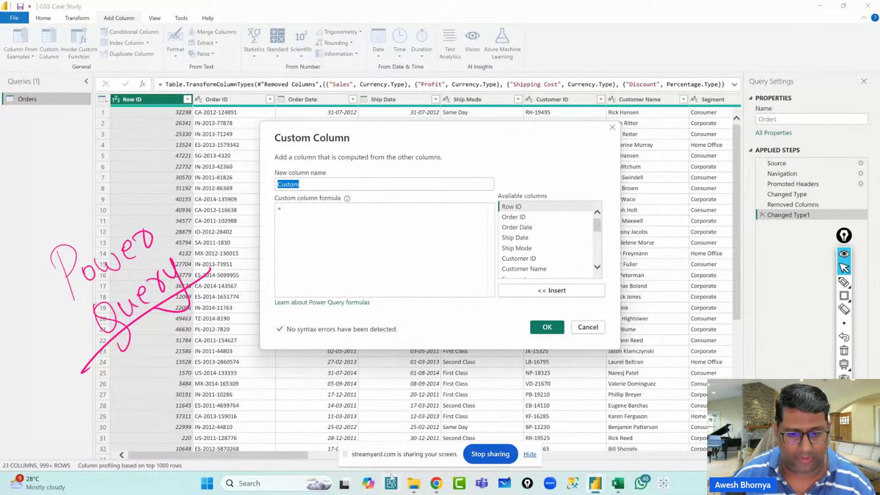
Switch to the StreamYard studio in the browser to check the live session, and return to the Power Query Editor
left_click(436, 484)
left_click(380, 452)
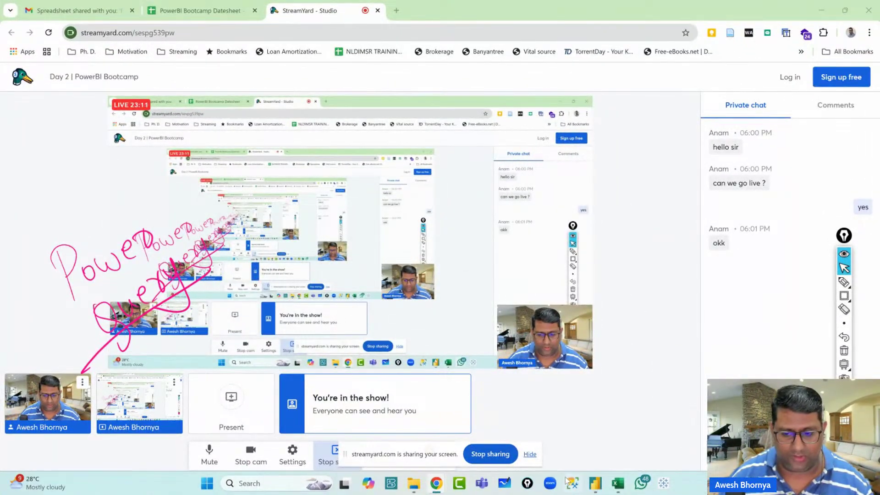
mouse_move(597, 490)
left_click(651, 433)
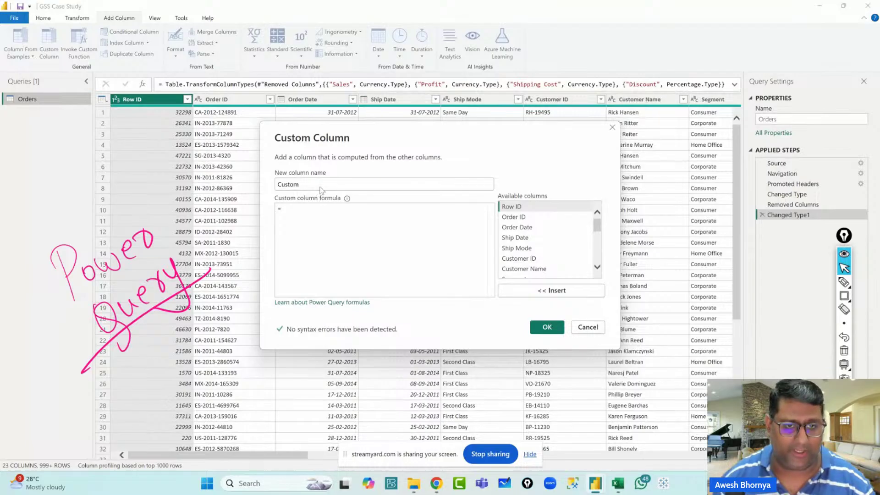
Name the custom column "Days to ship" and start its formula with the Ship Date column followed by a minus sign
left_click_drag(321, 184, 235, 179)
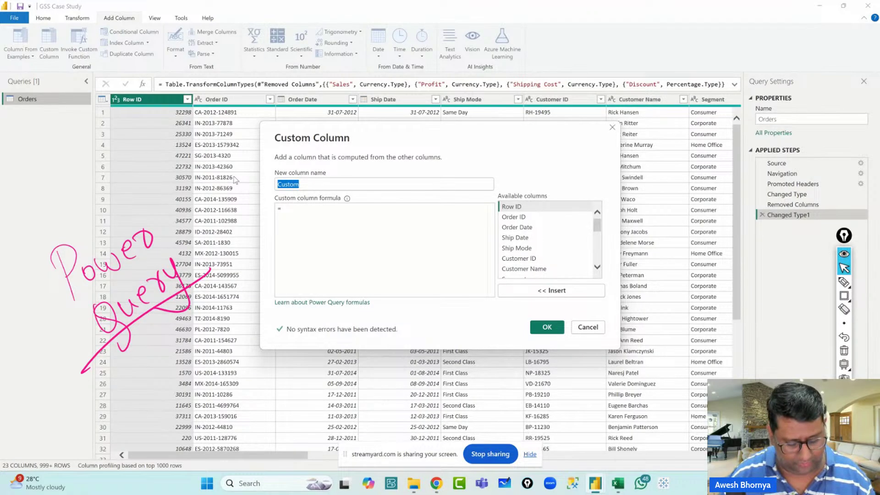
type("Days t")
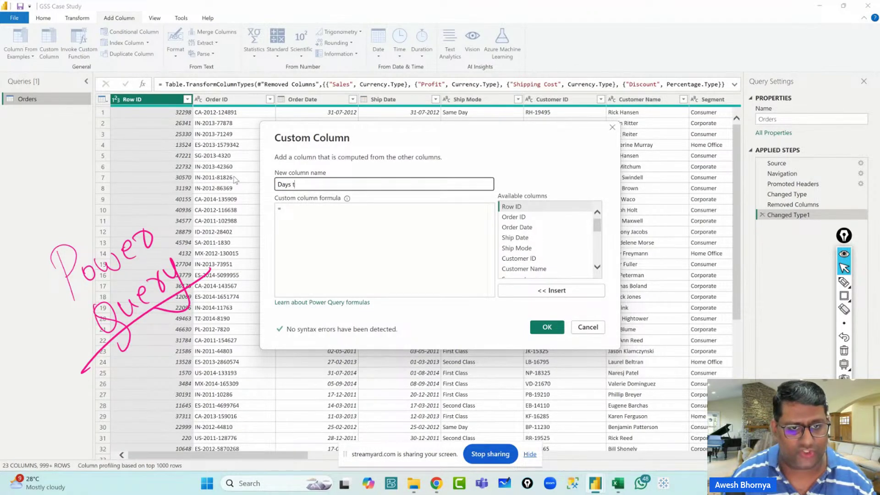
type("o ship")
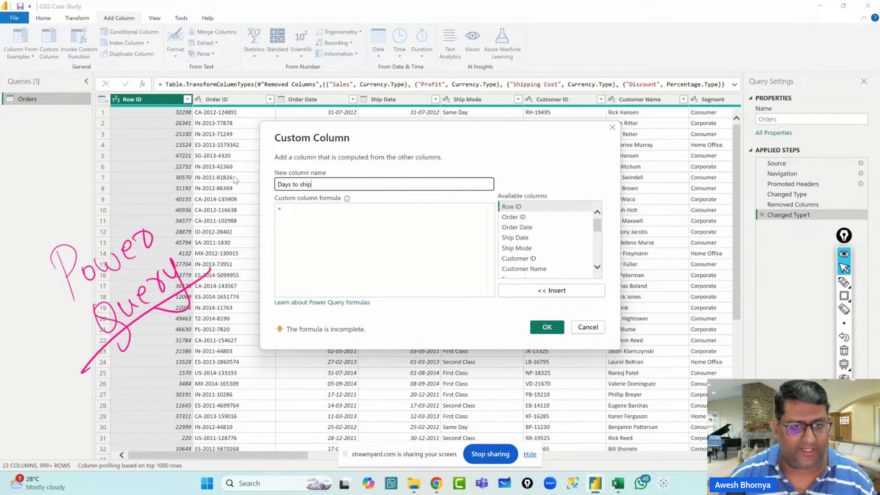
left_click(340, 214)
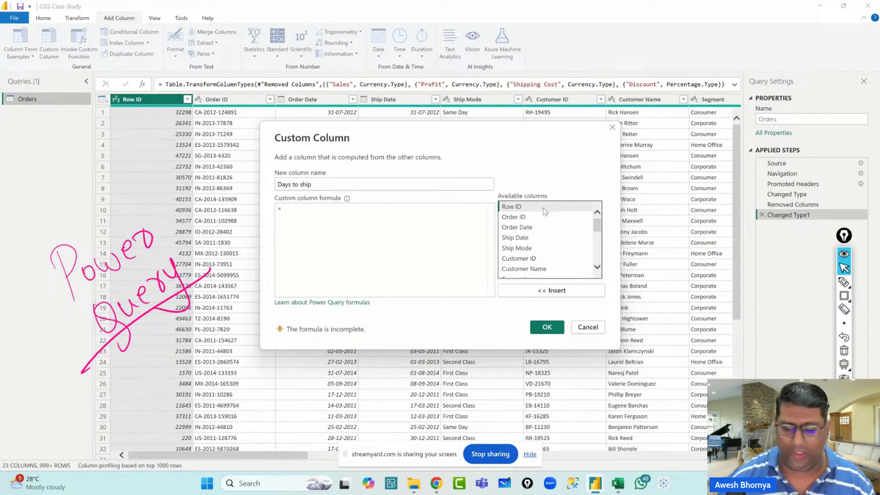
scroll(532, 227, "down", 2)
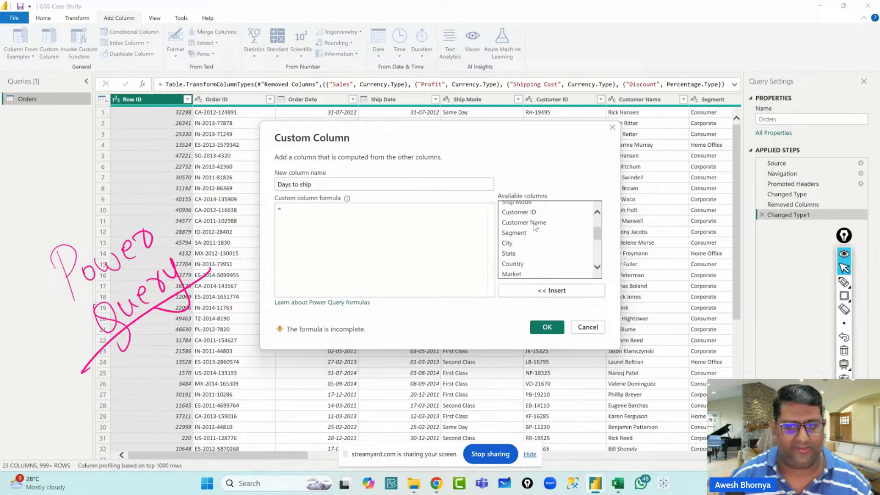
scroll(526, 236, "up", 2)
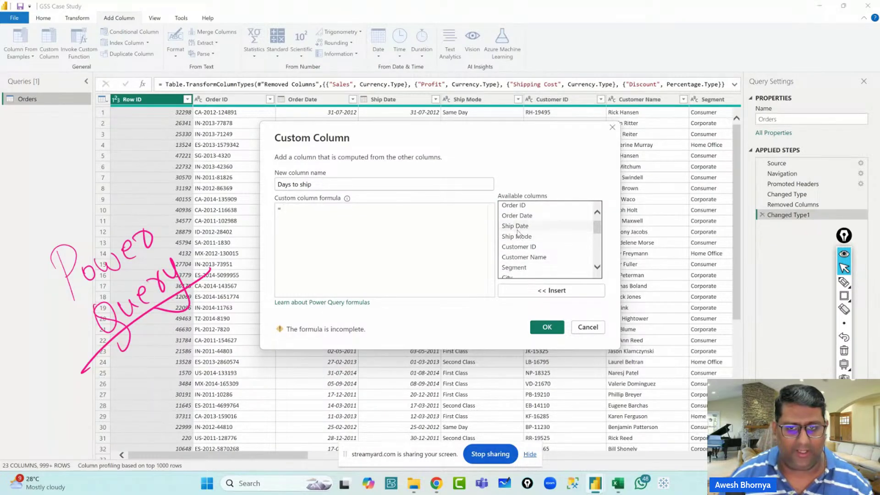
left_click(535, 292)
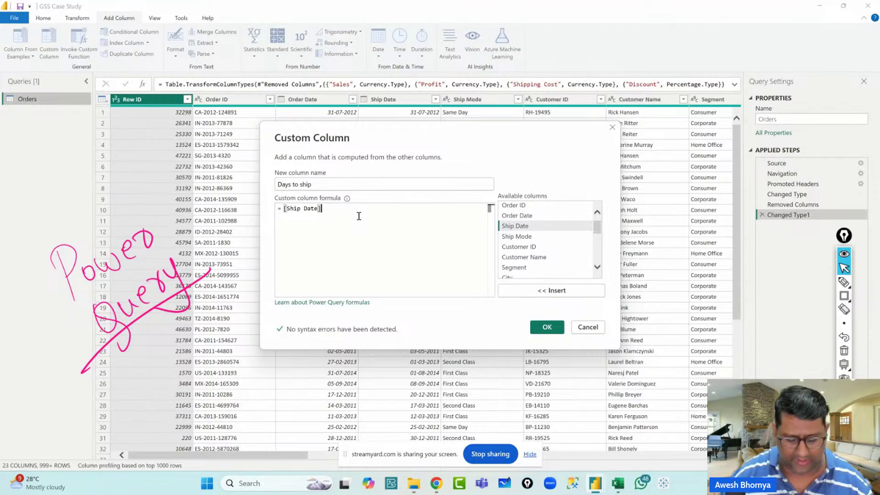
type("-")
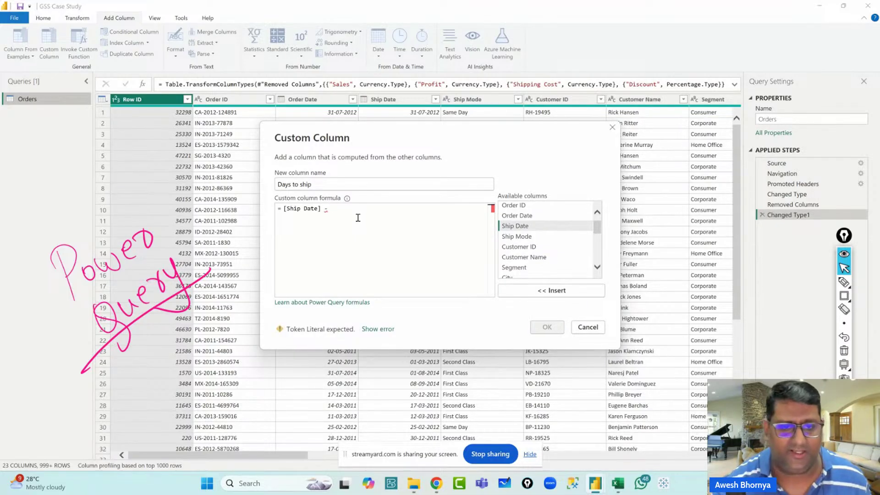
Handwrite "Intellisense" over the Custom Column dialog with the pen, and underline it
left_click(844, 282)
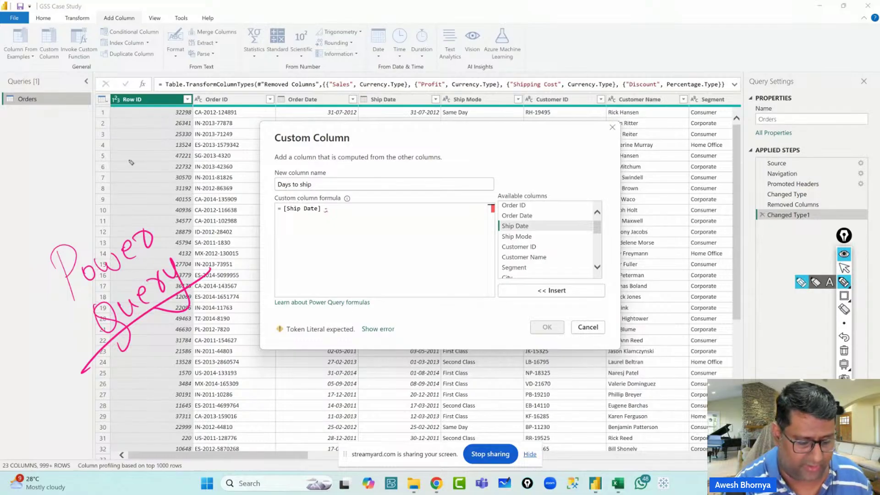
mouse_move(368, 212)
left_mouse_down()
mouse_move(382, 241)
mouse_move(414, 207)
mouse_move(470, 202)
mouse_move(531, 159)
left_mouse_up()
left_click_drag(349, 268, 596, 174)
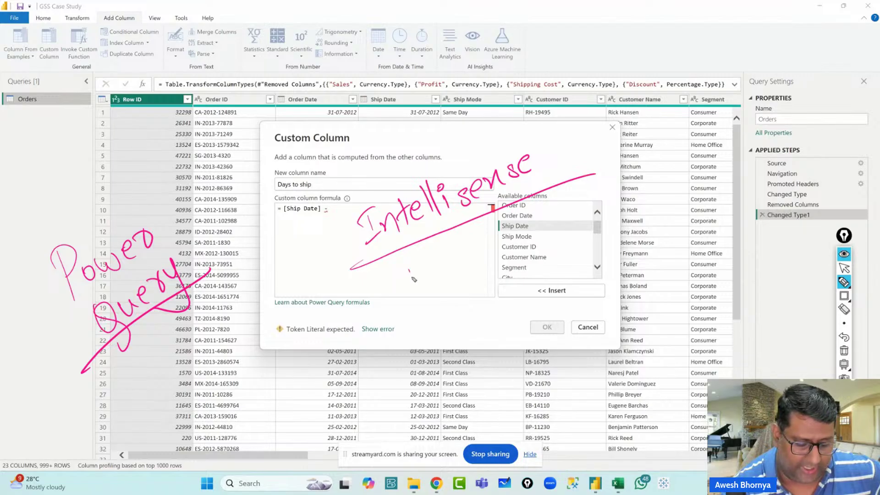
Handwrite "DAX" below the Intellisense note, underline and frame it, and clear all the pen annotations
mouse_move(405, 271)
left_mouse_down()
mouse_move(414, 292)
mouse_move(445, 280)
left_mouse_up()
left_click_drag(454, 251, 468, 276)
left_click_drag(467, 252, 447, 278)
left_click_drag(405, 311, 479, 273)
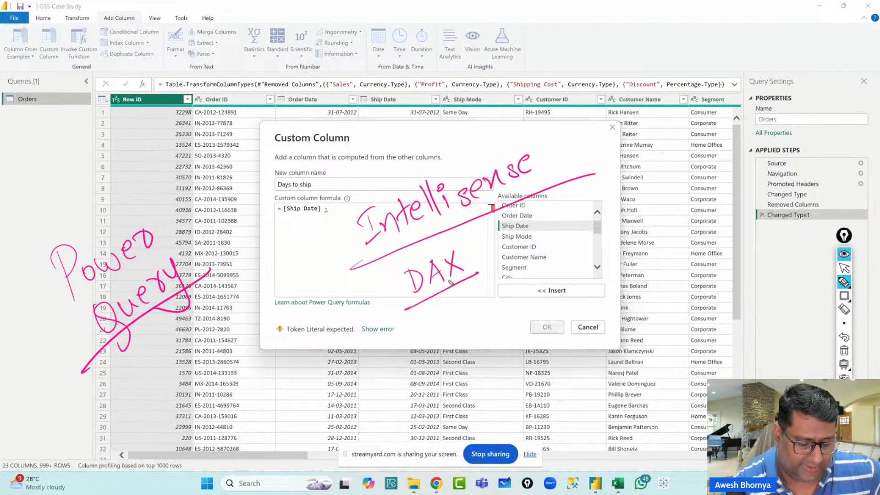
mouse_move(371, 288)
left_mouse_down()
mouse_move(479, 274)
mouse_move(395, 322)
left_mouse_up()
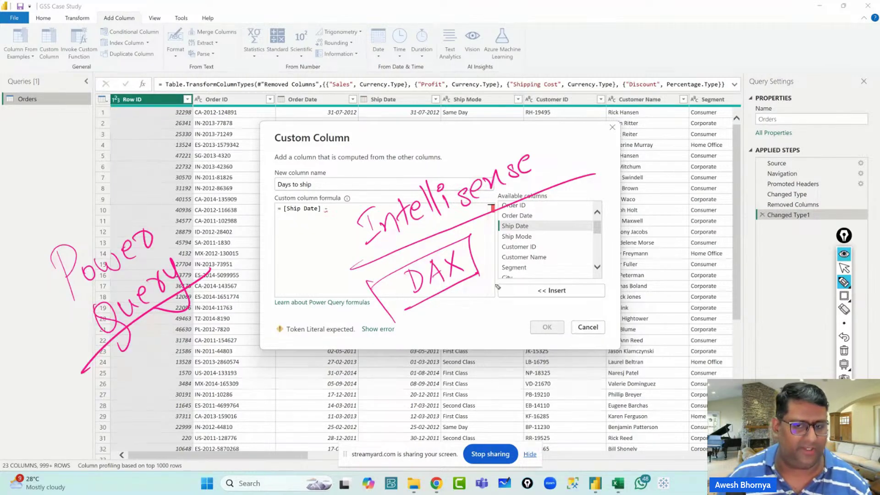
left_click(844, 351)
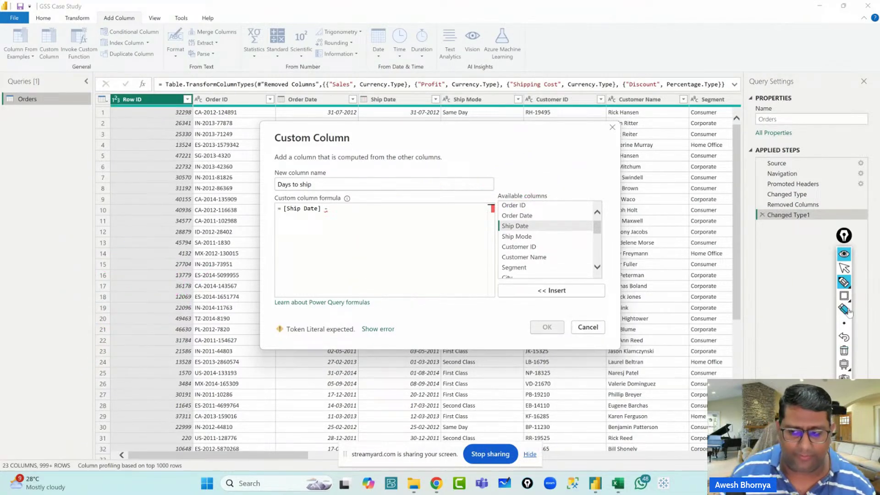
left_click(845, 268)
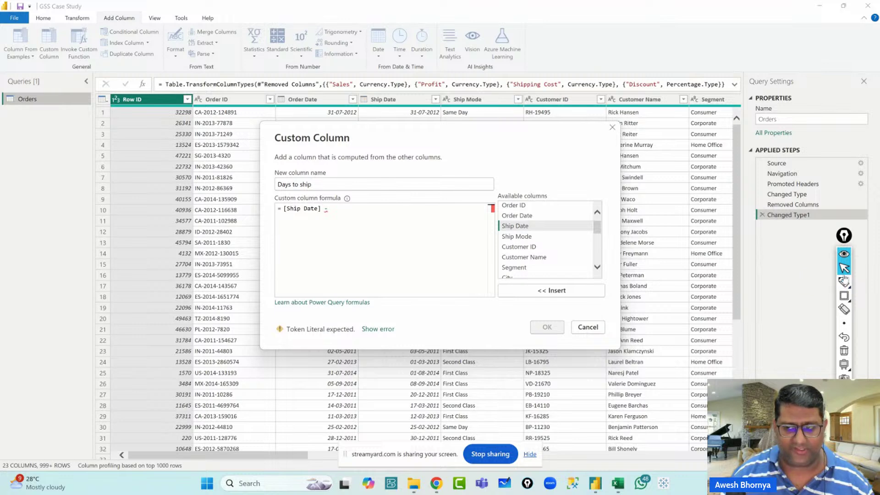
Complete the custom column formula as [Ship Date] - [Order Date], choosing Order Date from the formula suggestions
left_click(374, 211)
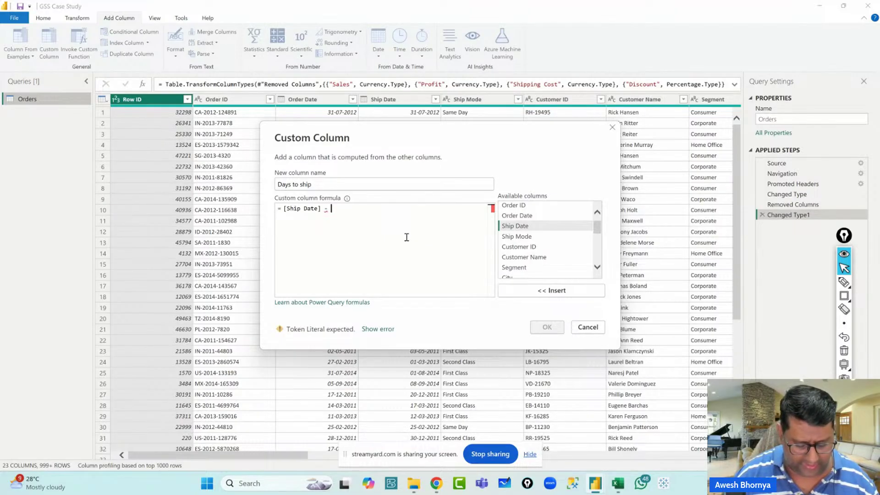
type("order")
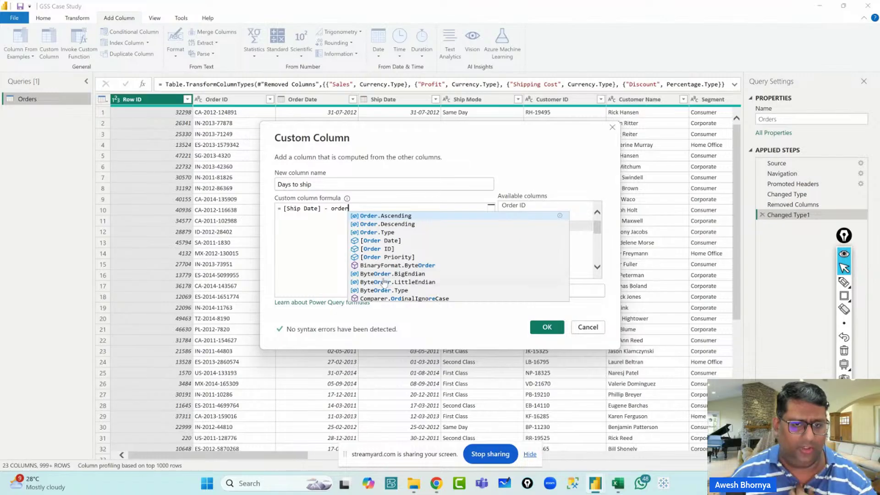
left_click(387, 240)
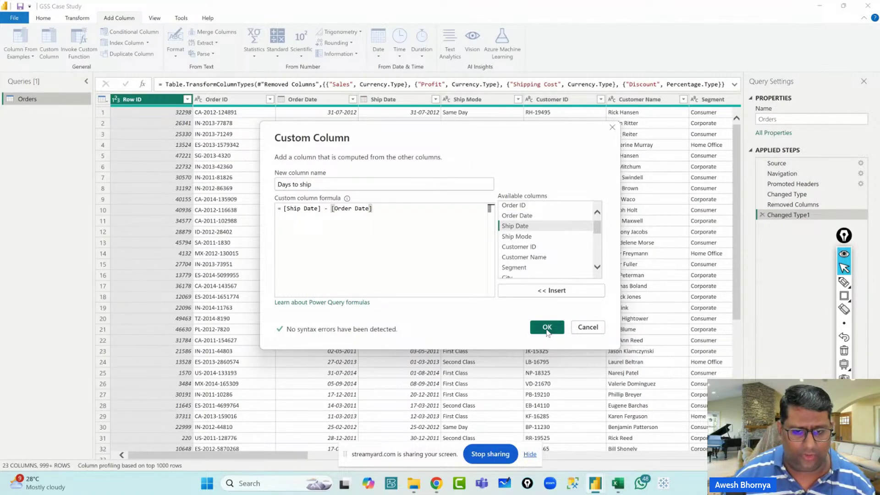
Outline the syntax check message below the formula with a rectangle annotation, and clear the annotation
left_click(844, 296)
mouse_move(269, 323)
left_mouse_down()
mouse_move(373, 349)
mouse_move(414, 345)
left_mouse_up()
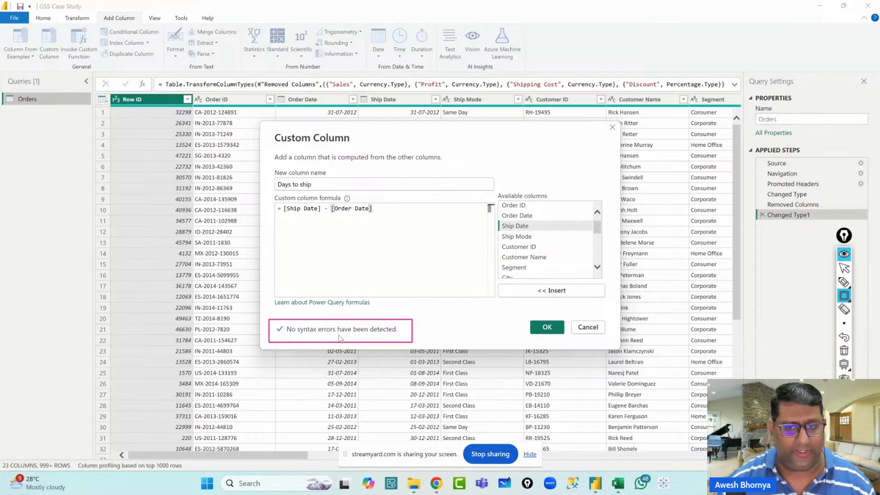
left_click(849, 351)
left_click(845, 268)
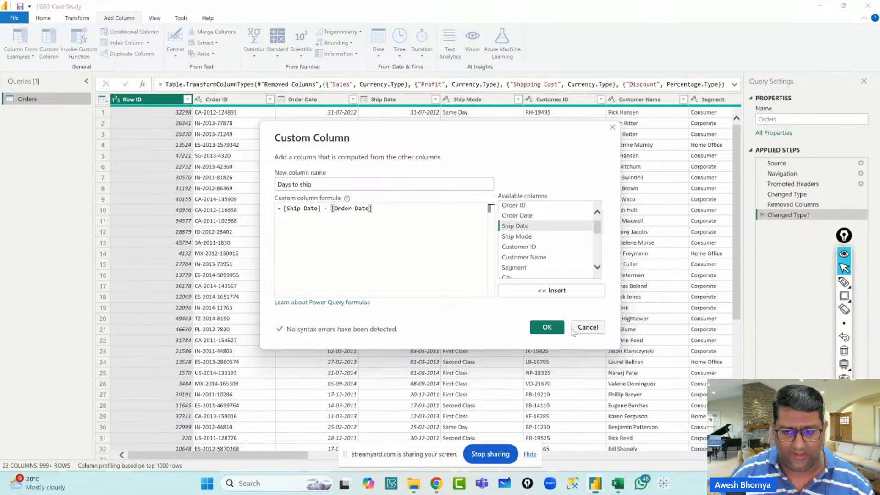
Discard the custom column and close the Power Query Editor without applying the changes
left_click(579, 328)
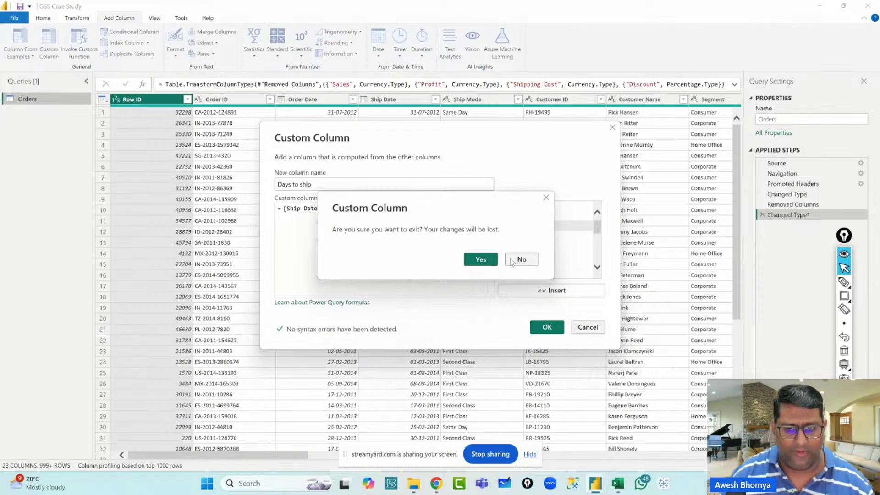
key("Return")
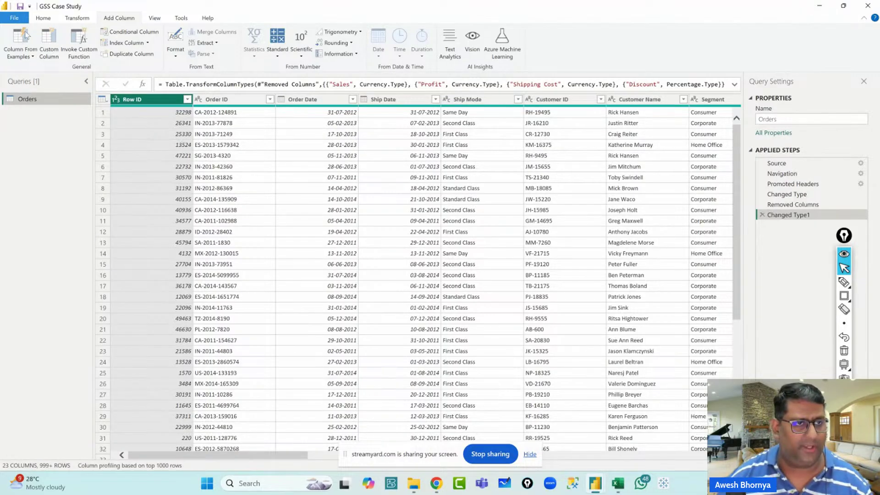
left_click(869, 5)
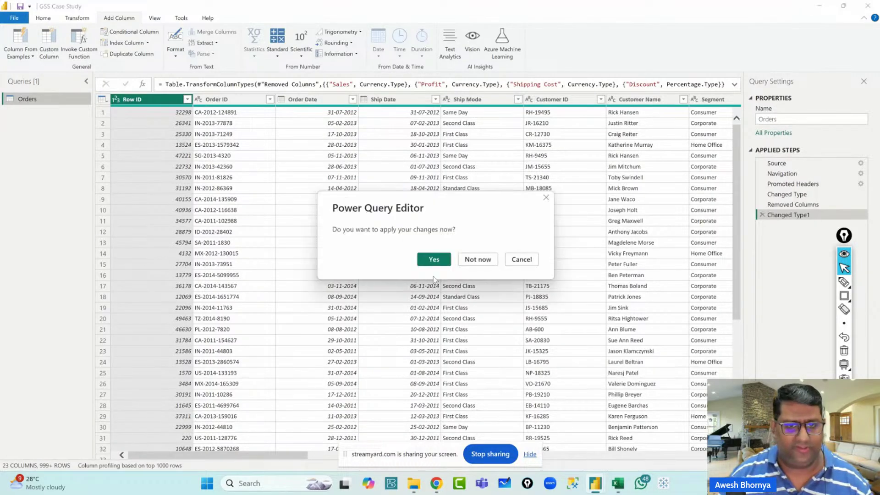
left_click(488, 262)
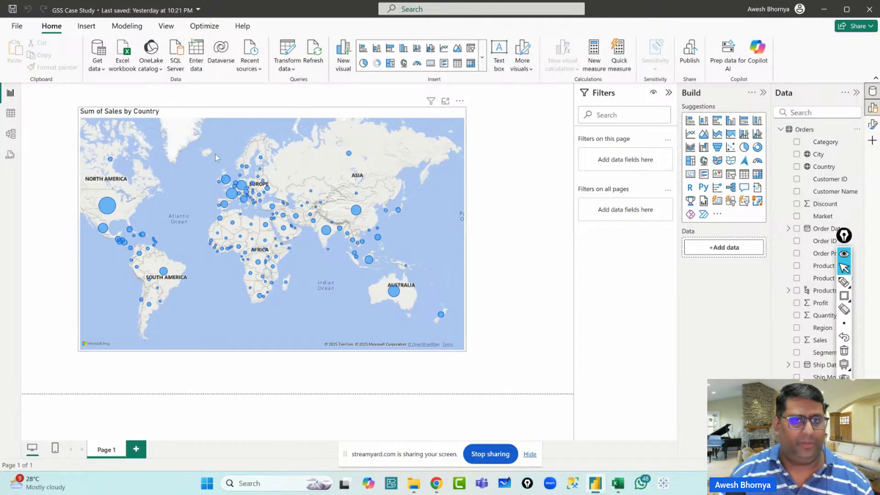
Open the Orders query in the Power Query Editor and start a custom column named Days to Ship
left_click(288, 49)
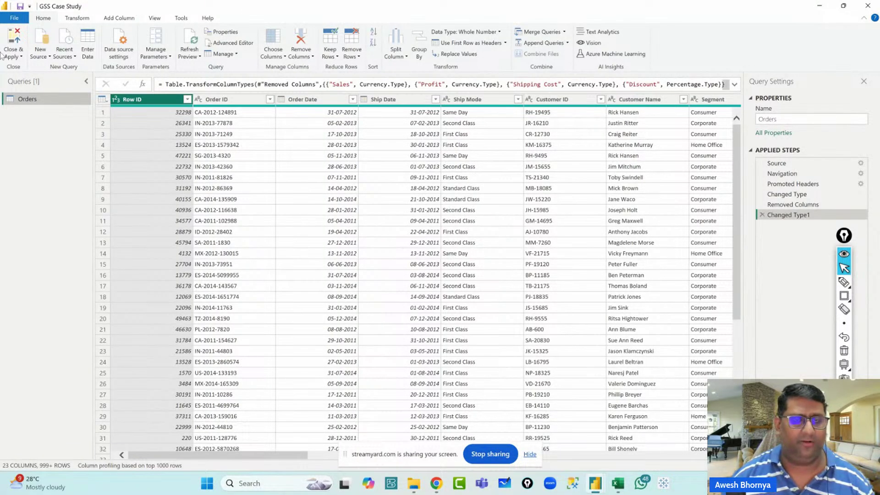
left_click(119, 19)
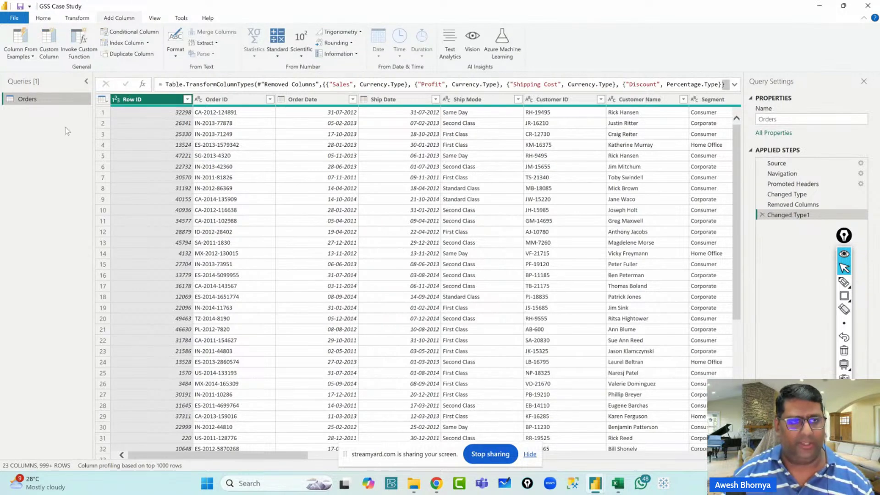
left_click(51, 51)
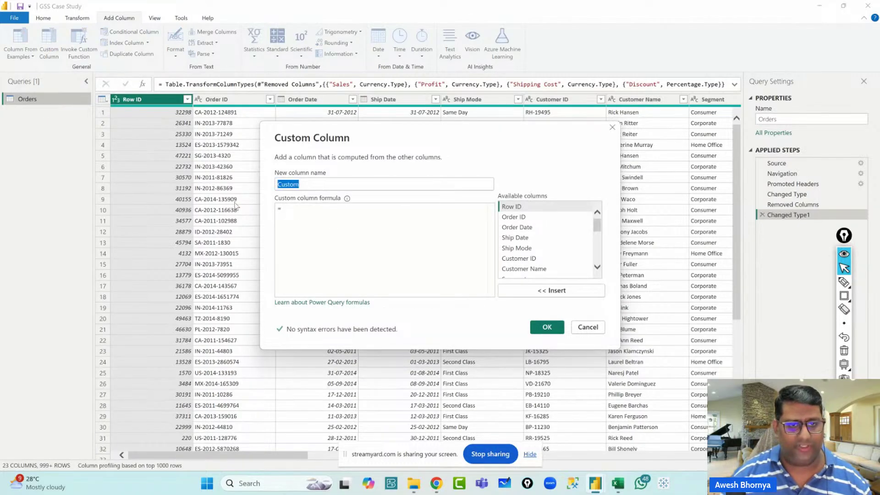
type("Day")
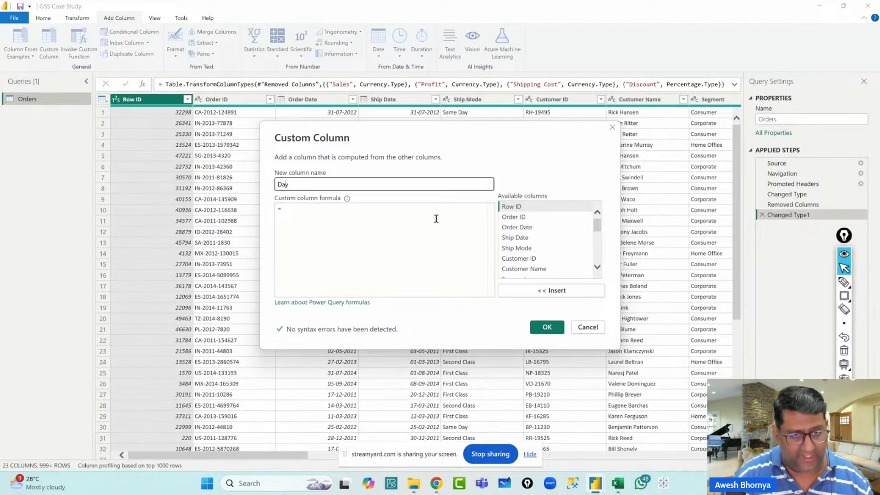
type("s to Ship")
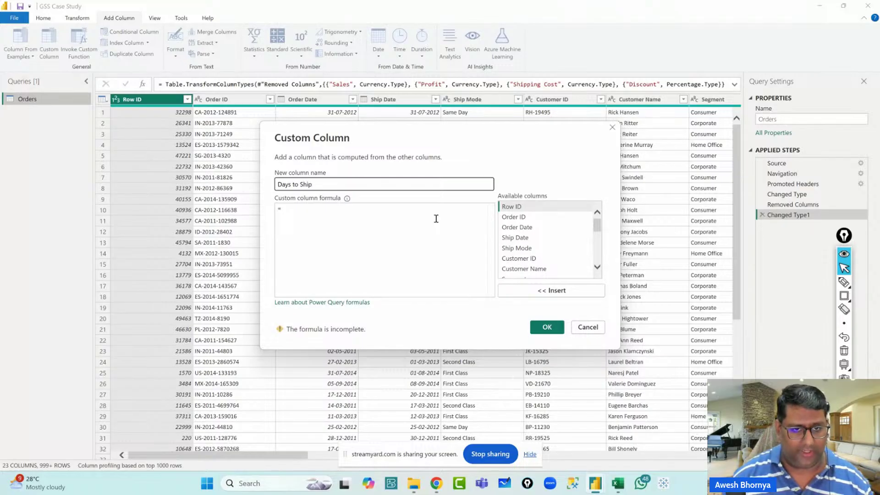
Build the custom column formula [Ship Date] - [Order Date], inserting Ship Date from the available columns and Order Date from the suggestions
left_click(436, 218)
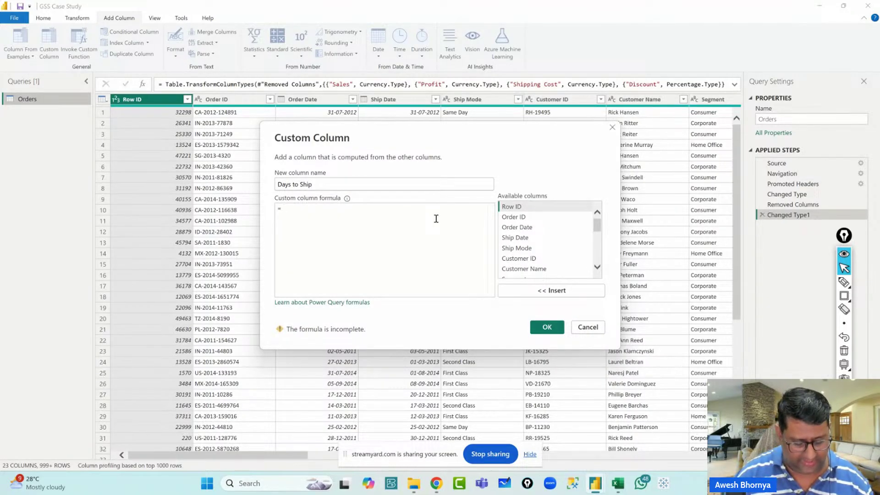
left_click(515, 238)
left_click(520, 290)
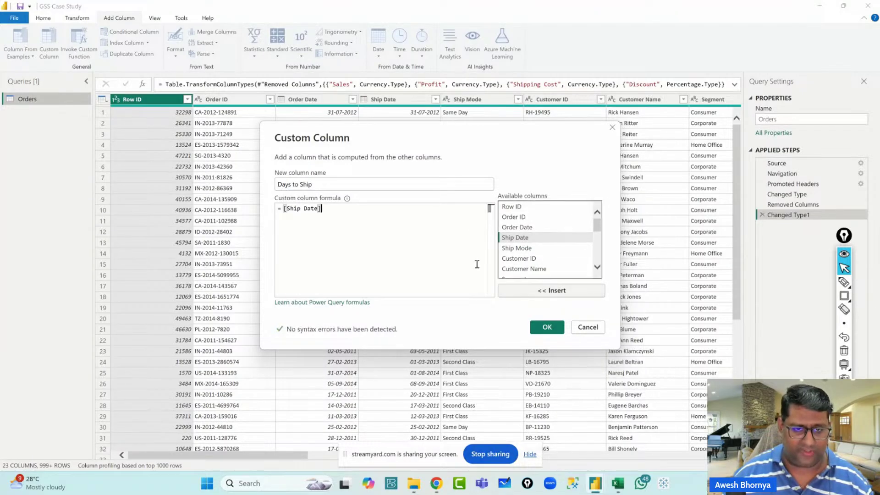
type("-")
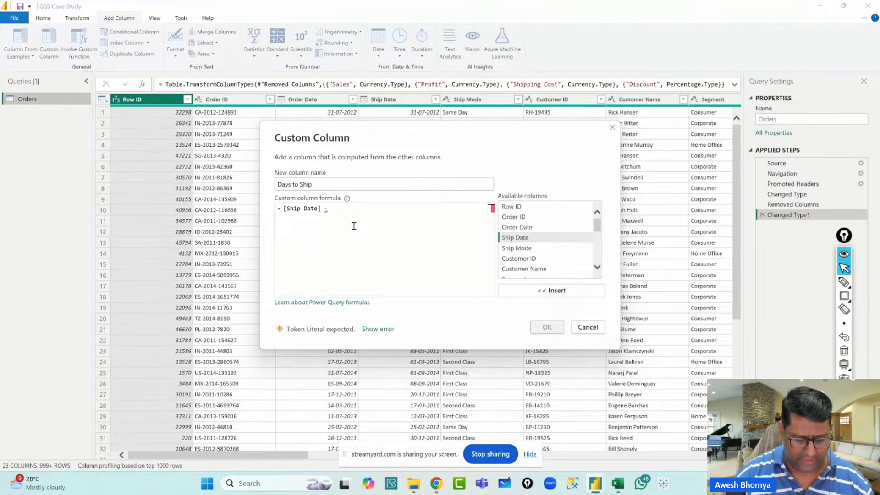
type(" order")
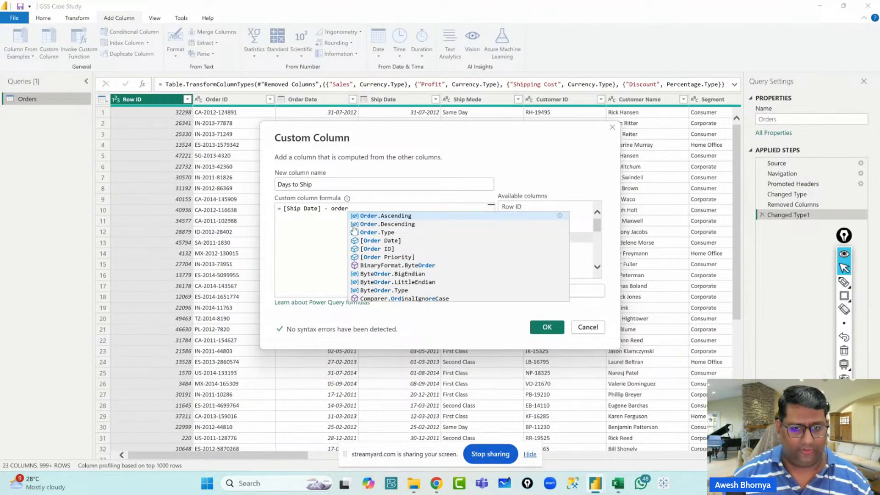
key("Down")
key("Down")
key("Down")
key("Tab")
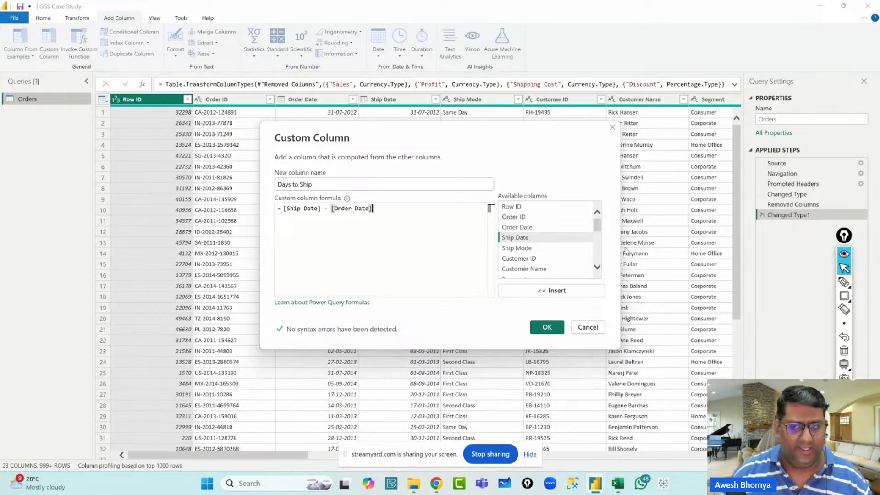
Outline the syntax check message and the custom column formula with rectangle annotations, and clear the annotations
left_click(844, 297)
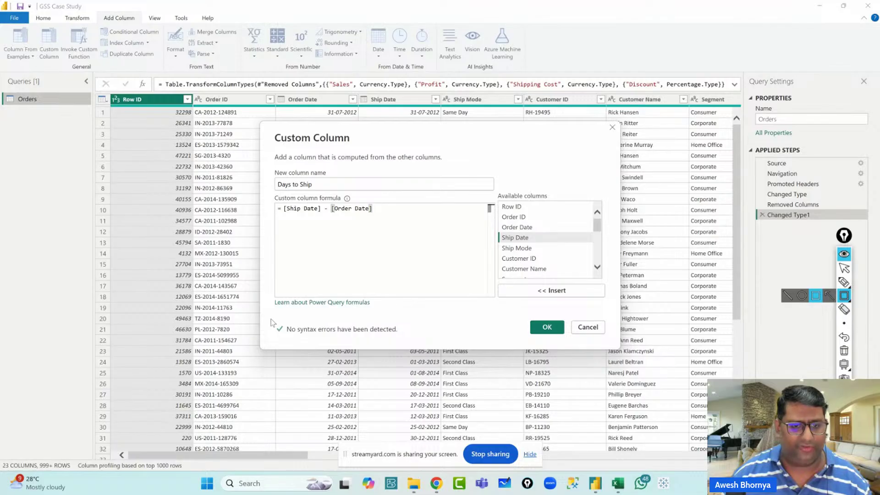
left_click_drag(271, 319, 408, 339)
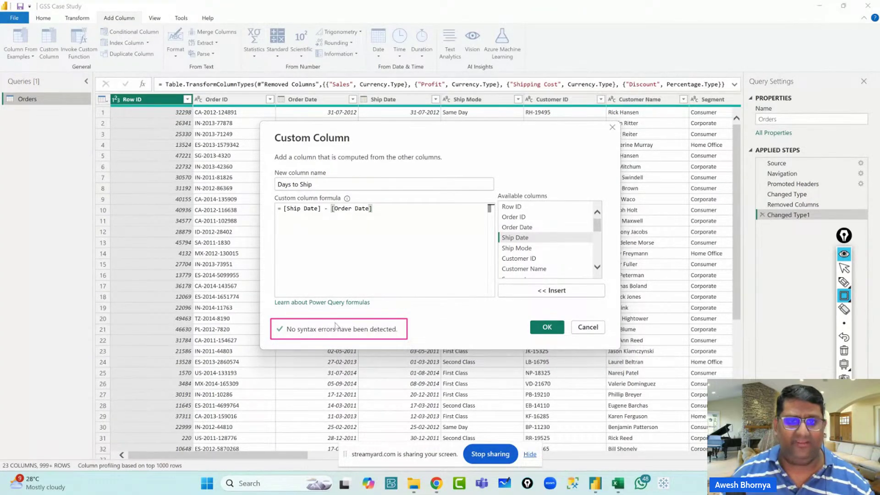
mouse_move(277, 205)
left_mouse_down()
mouse_move(393, 223)
mouse_move(377, 214)
left_mouse_up()
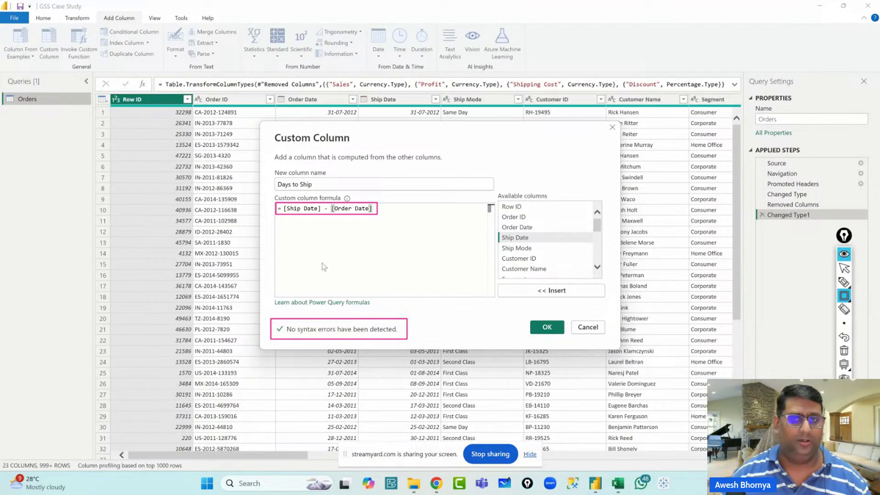
left_click(845, 351)
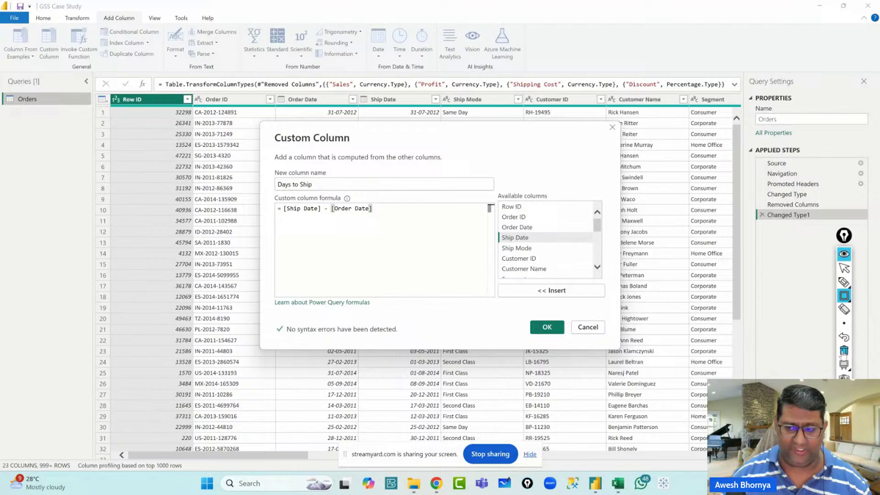
left_click(845, 269)
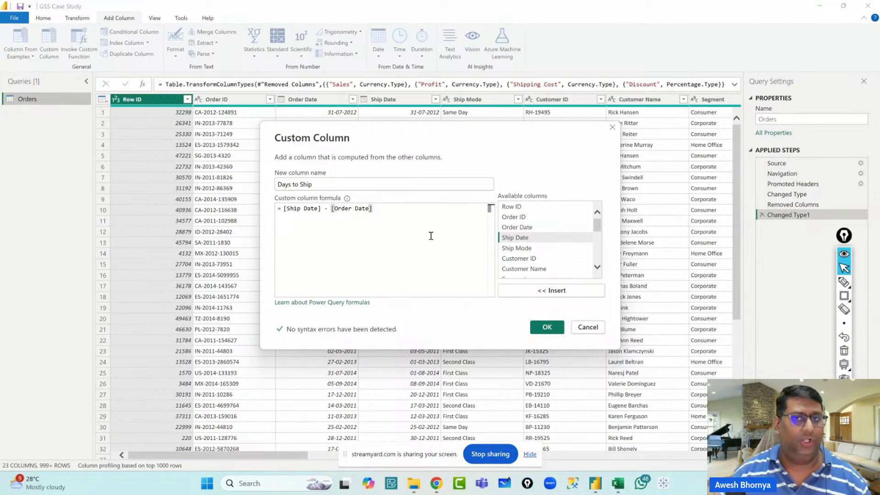
Create the Days to Ship column and outline its Added Custom applied step and settings icon with rectangle annotations
left_click(547, 328)
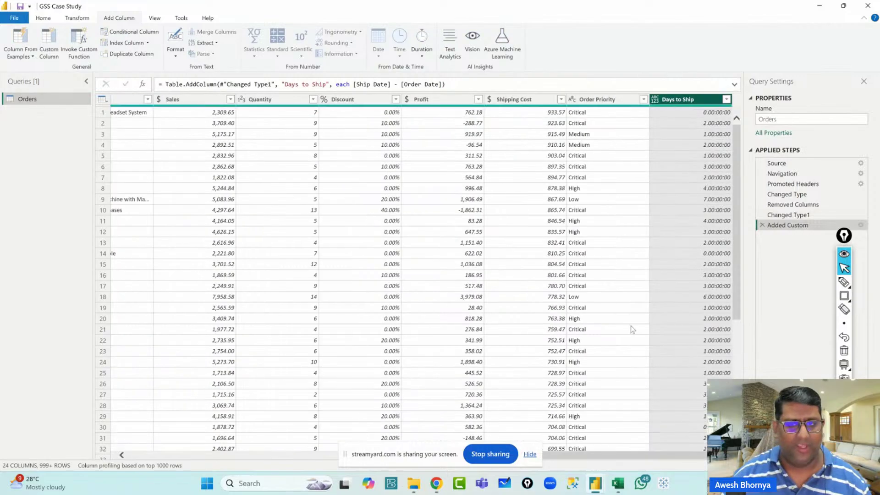
left_click_drag(844, 235, 846, 255)
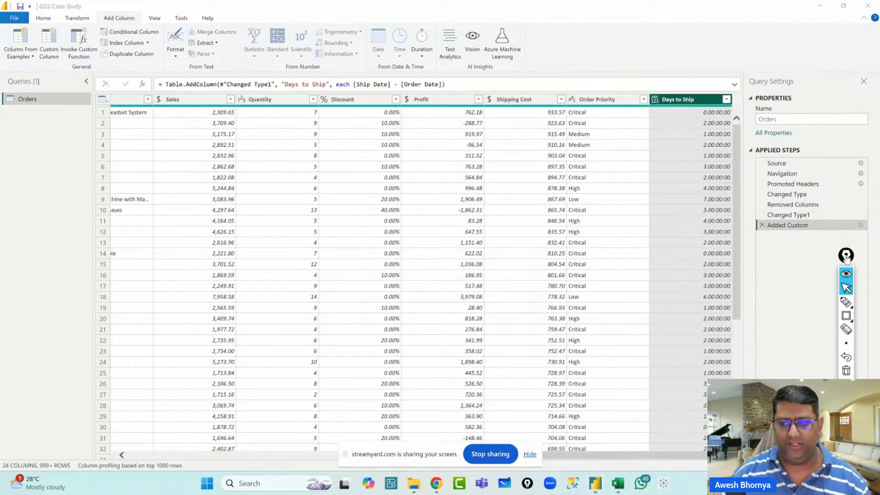
left_click(846, 318)
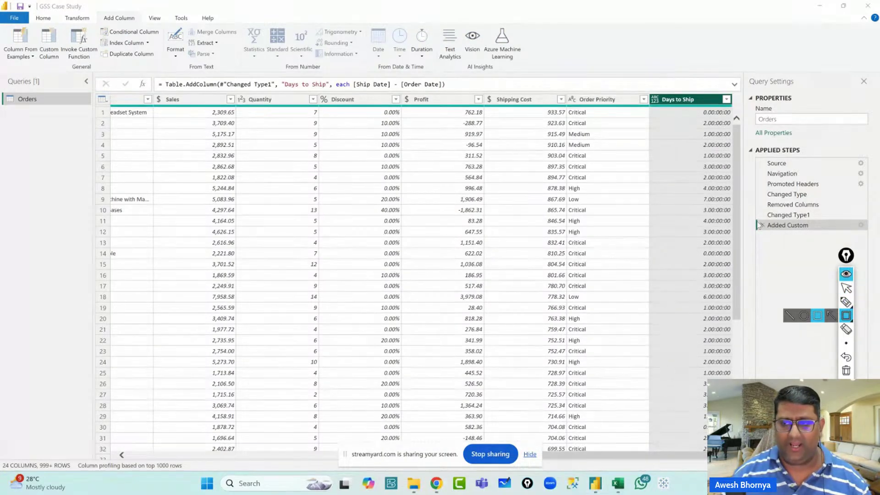
left_click_drag(757, 221, 868, 231)
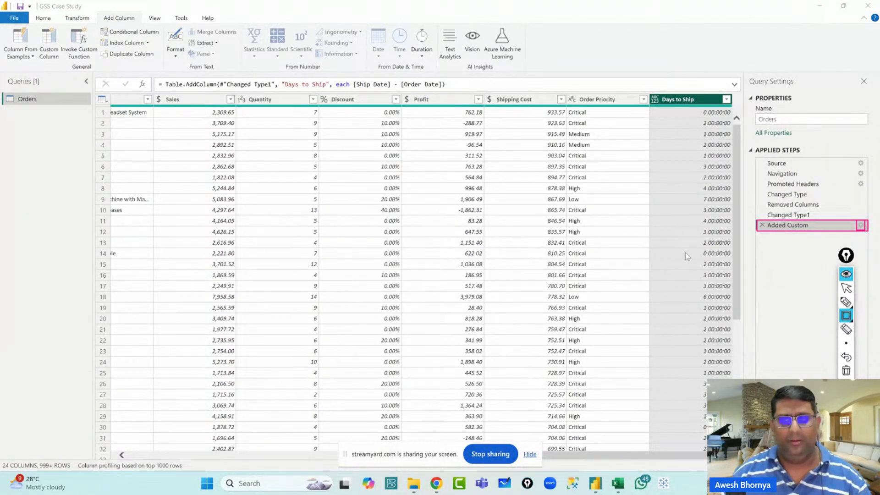
Reopen the Added Custom step's settings to review the column name and formula, and close them without changes
left_click(846, 288)
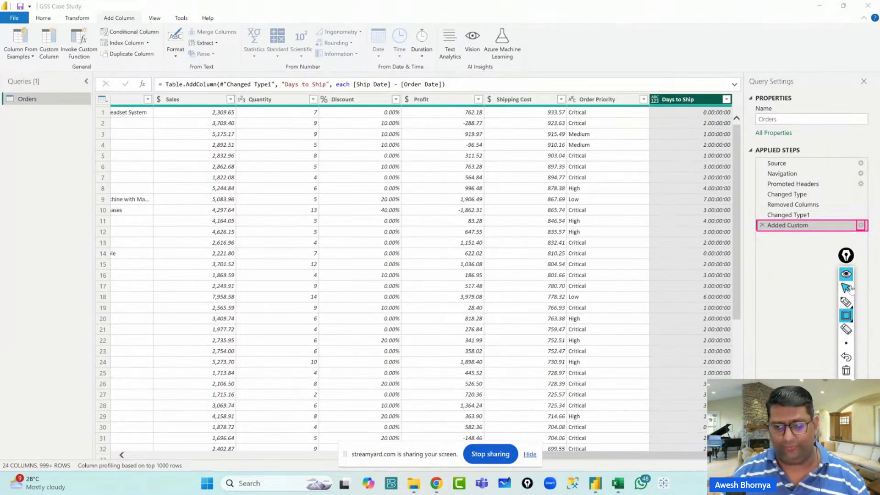
left_click(862, 225)
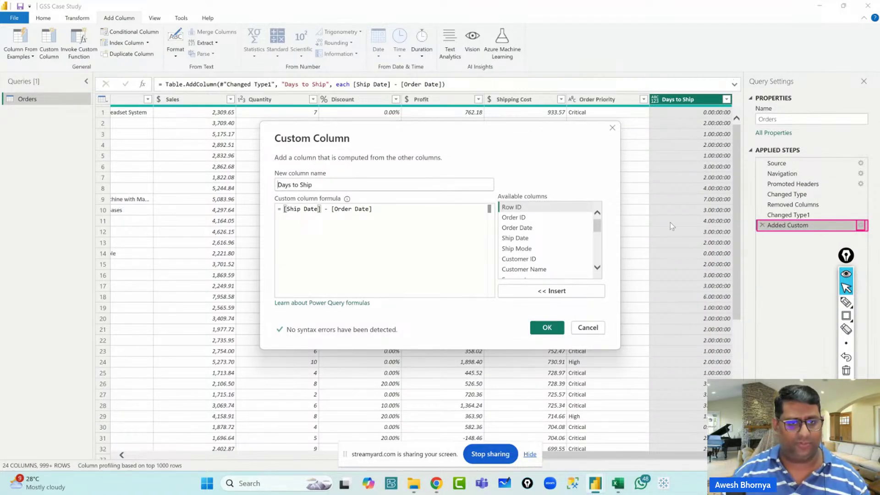
left_click(588, 328)
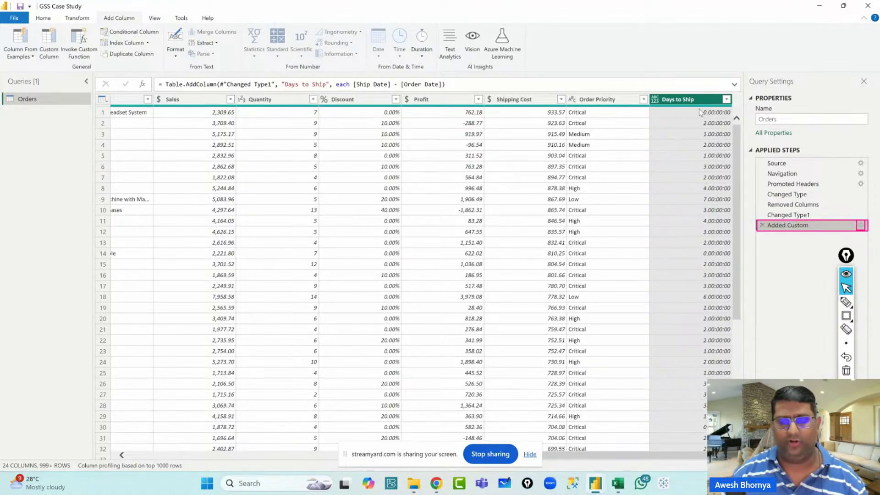
Set the Days to Ship column's data type to Whole Number
left_click(655, 100)
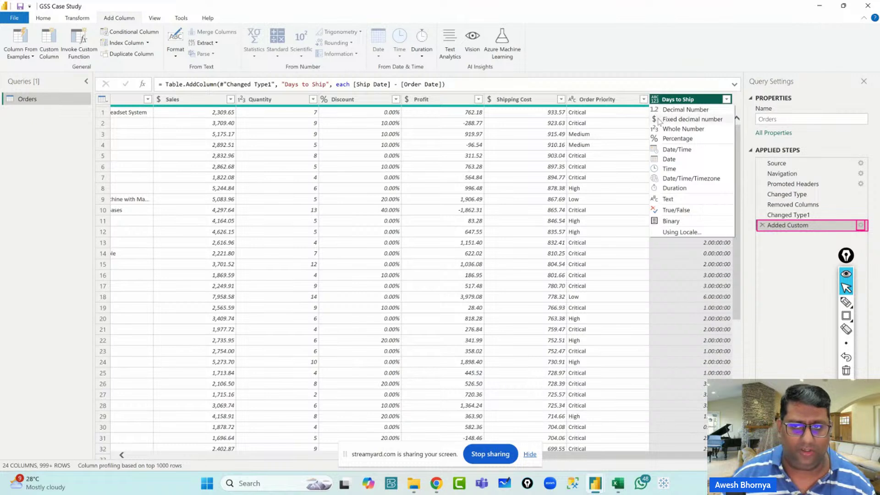
left_click(662, 130)
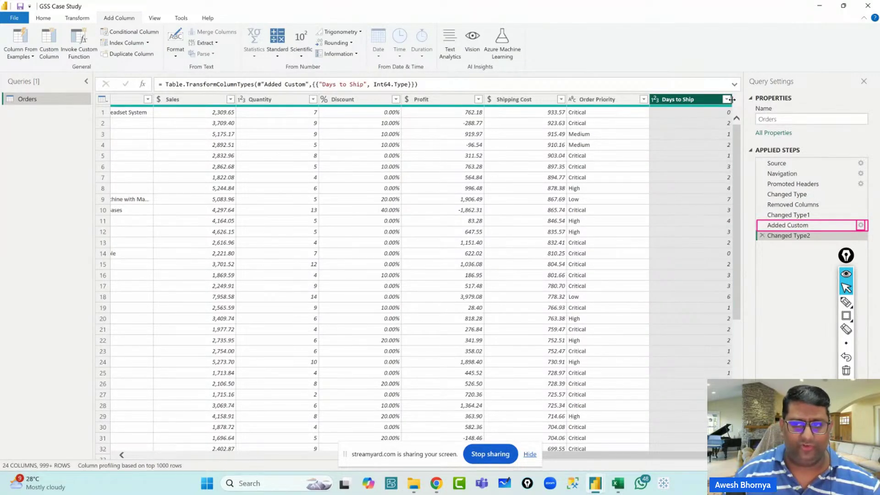
left_click_drag(732, 99, 732, 100)
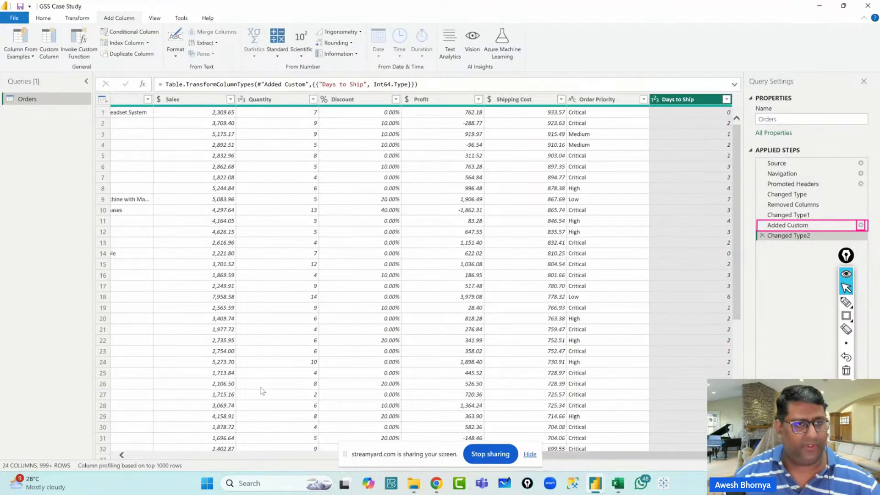
Rename the custom column as Days to Ship (PQ) in the settings of the Added Custom step
left_click(44, 19)
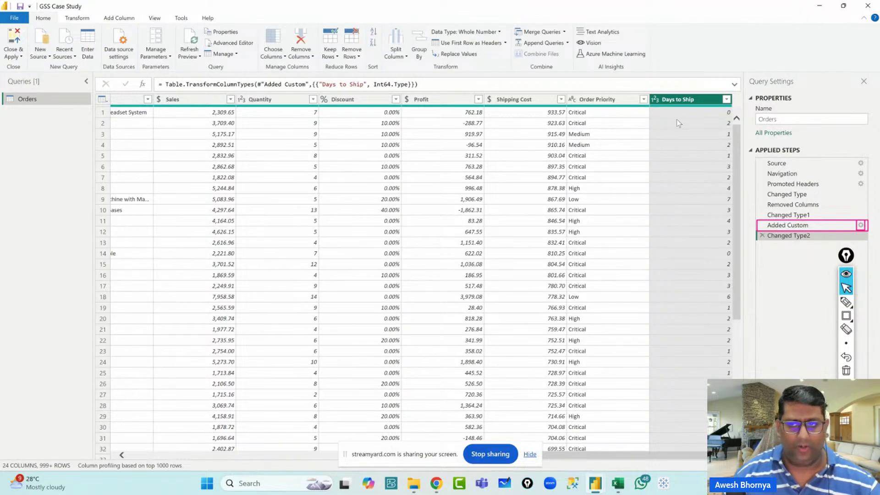
left_click(861, 226)
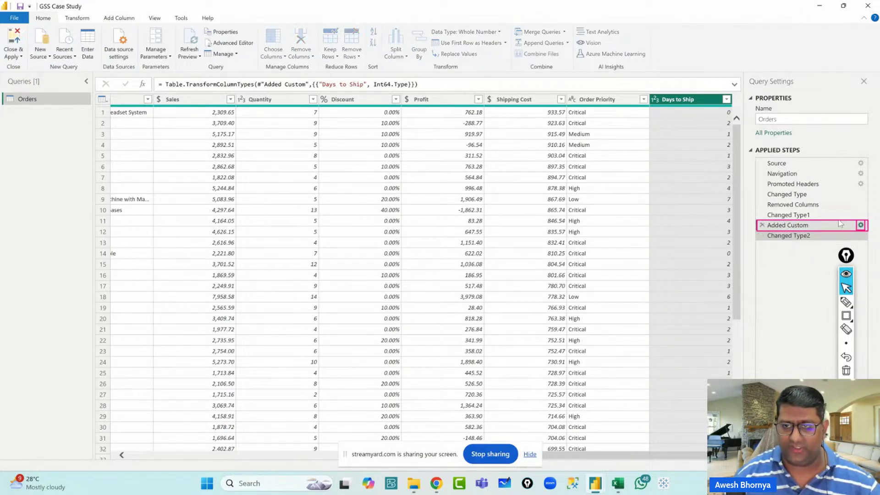
left_click(326, 184)
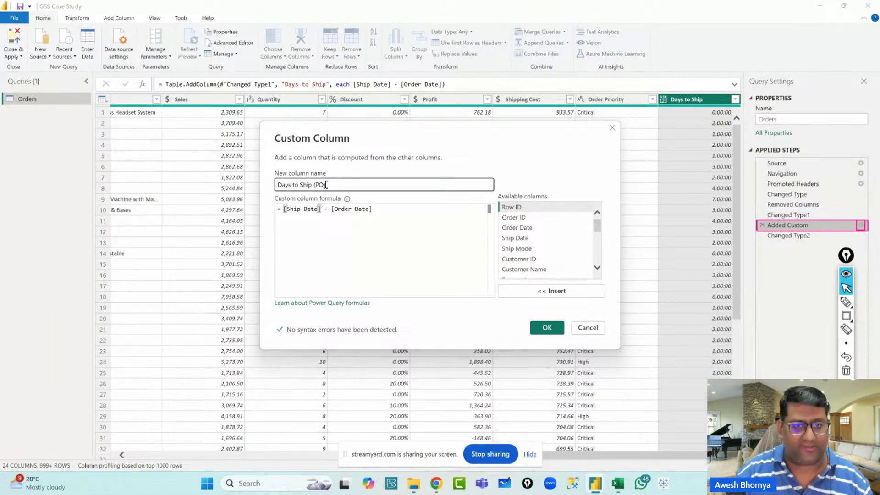
type("(PO")
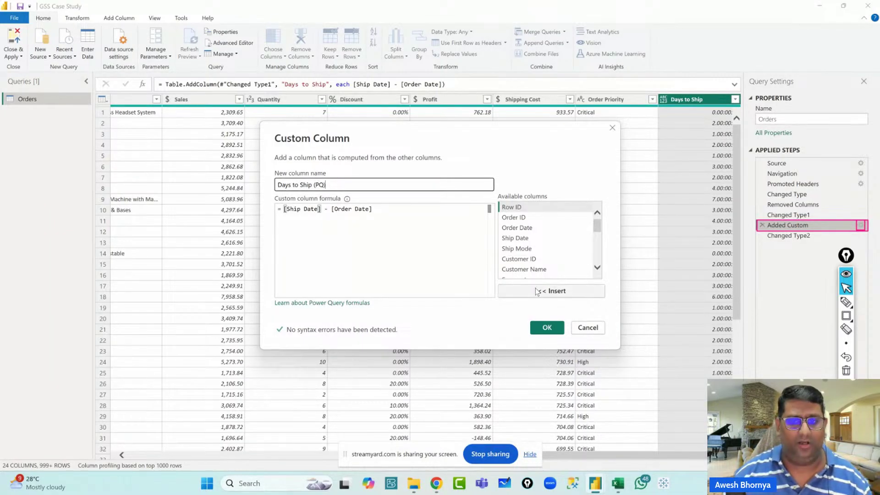
left_click(547, 327)
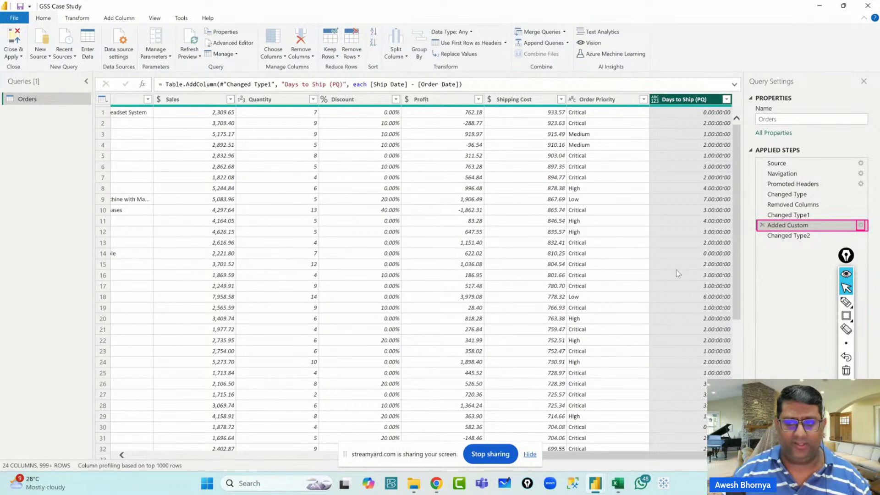
Delete the Changed Type2 applied step and set the Days to Ship (PQ) column's data type to Whole Number
left_click(789, 236)
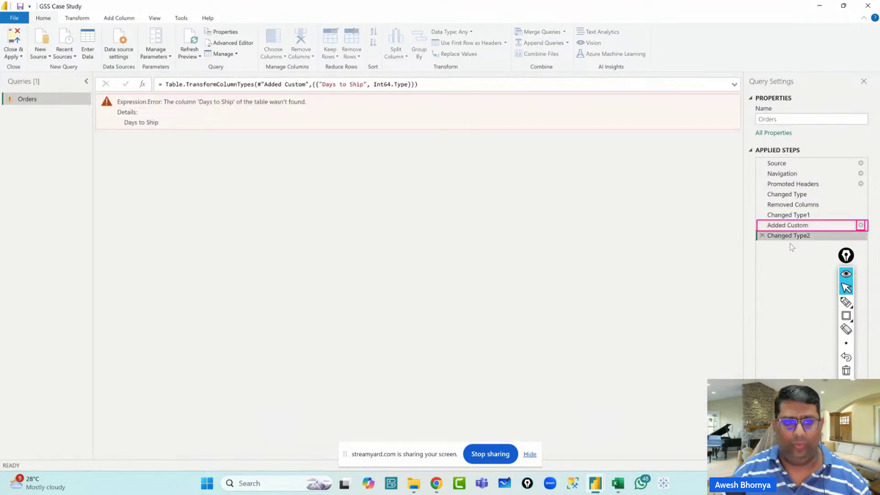
left_click(763, 236)
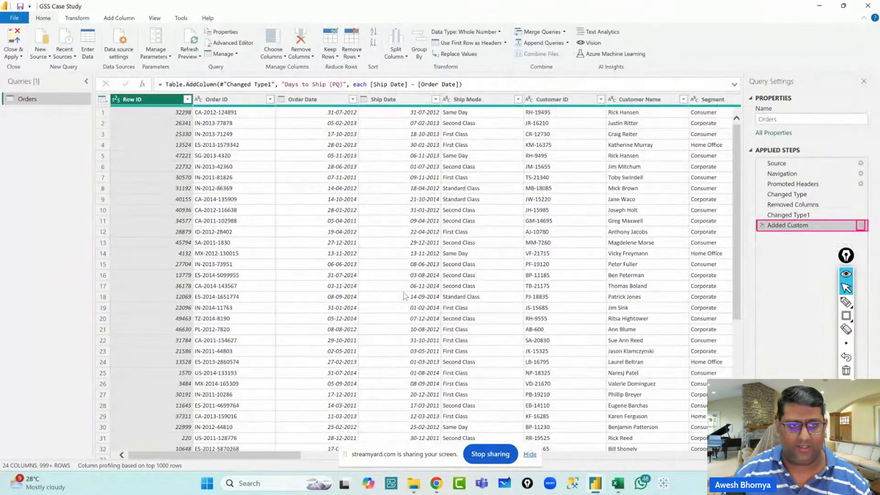
left_click_drag(280, 454, 701, 454)
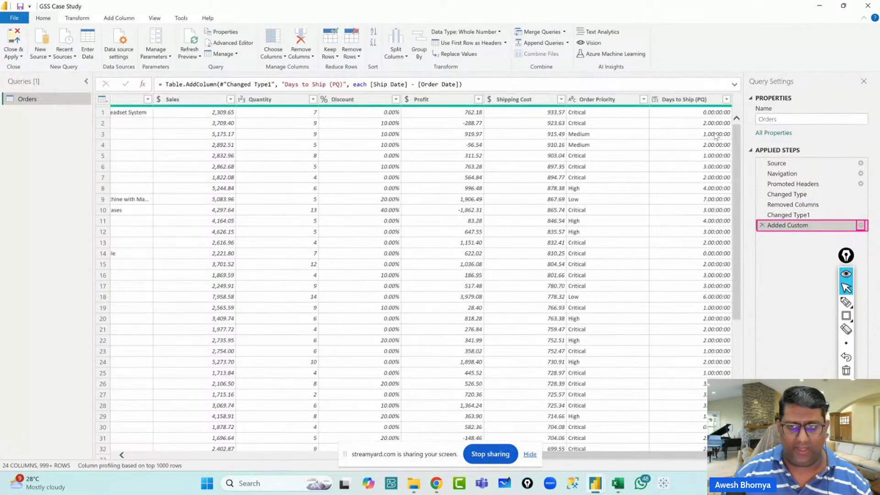
left_click(654, 99)
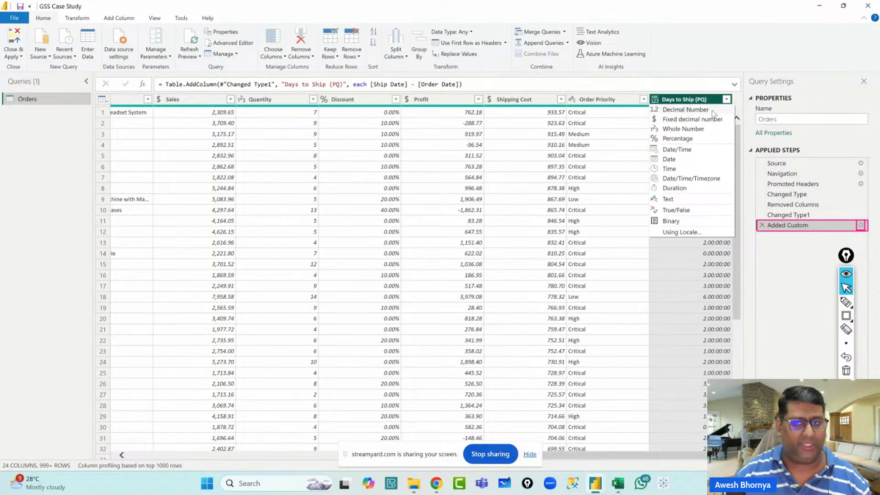
left_click(673, 130)
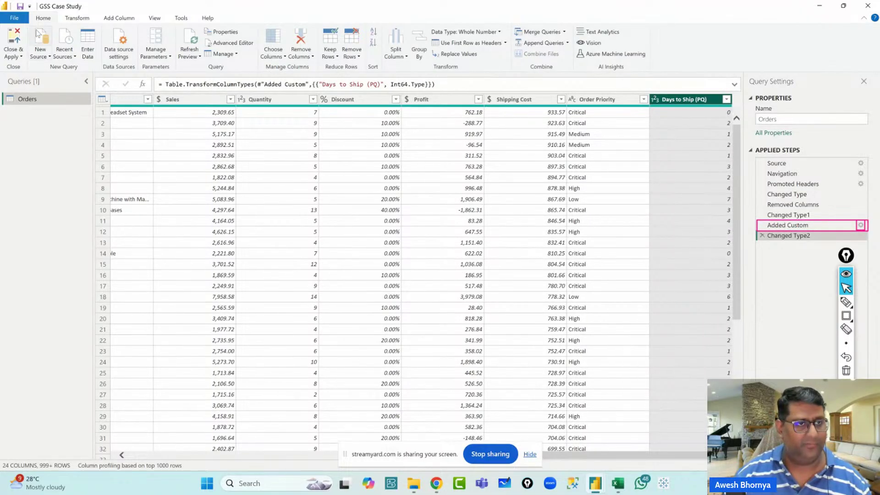
Close the query editor, apply the pending Orders changes to the report model, and clear the drawn screen annotation
left_click(13, 37)
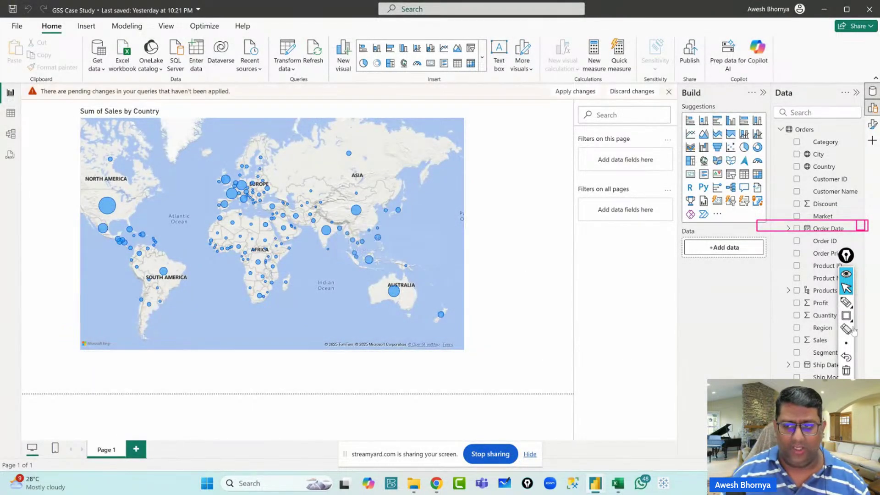
left_click(846, 370)
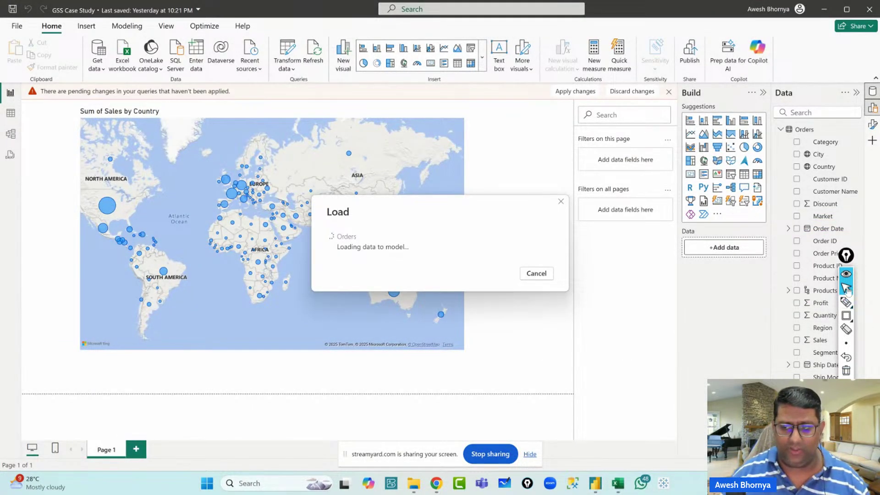
left_click_drag(836, 265, 746, 271)
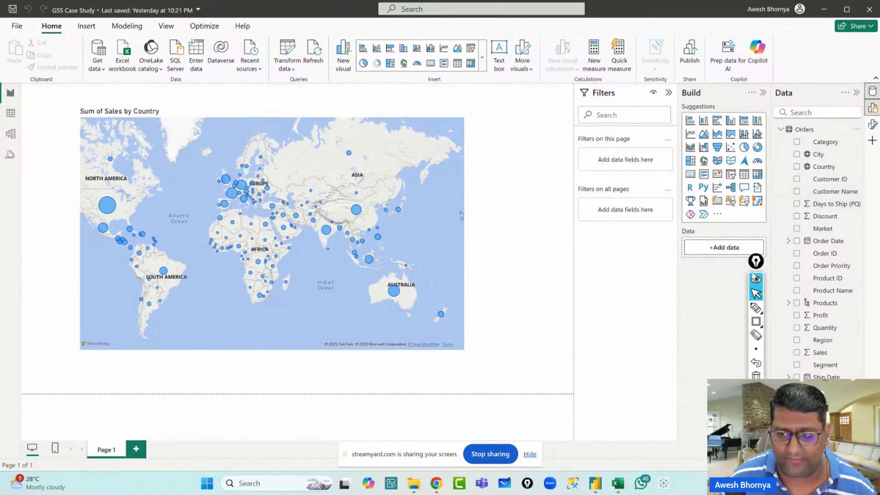
Mark the Days to Ship (PQ) field with a rectangle annotation and review its default summarization options without changing them
left_click(756, 320)
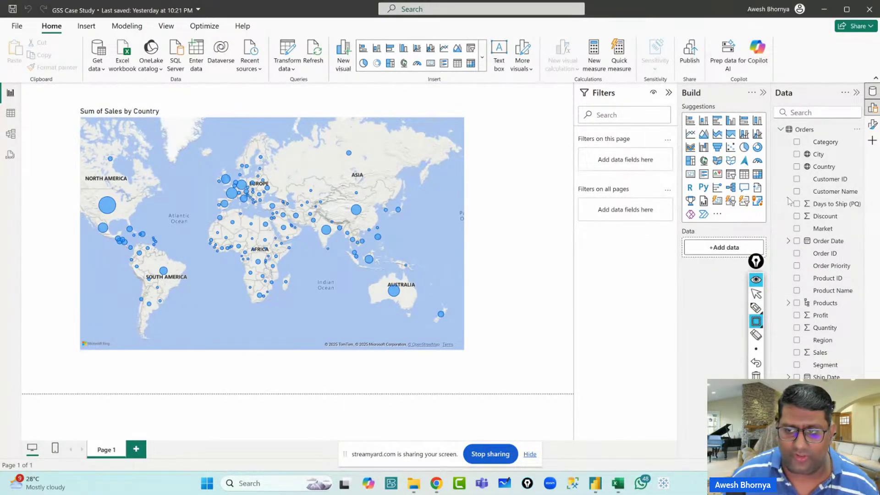
left_click_drag(787, 198, 865, 211)
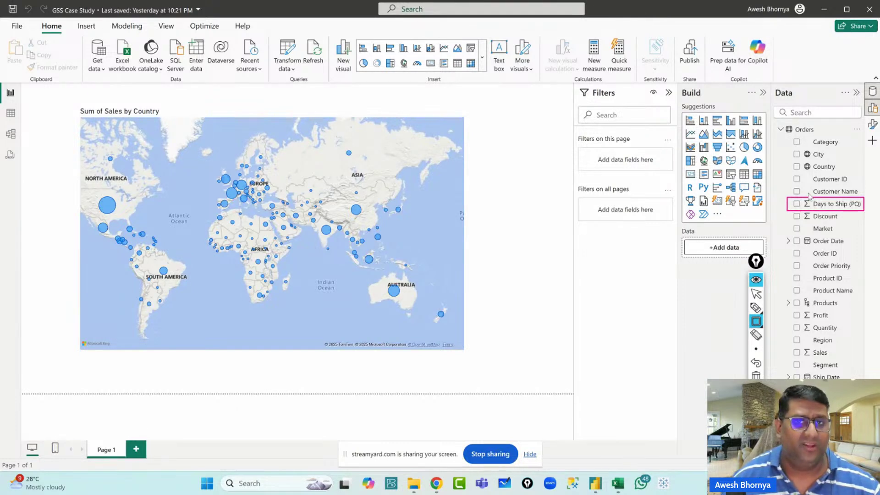
left_click(755, 294)
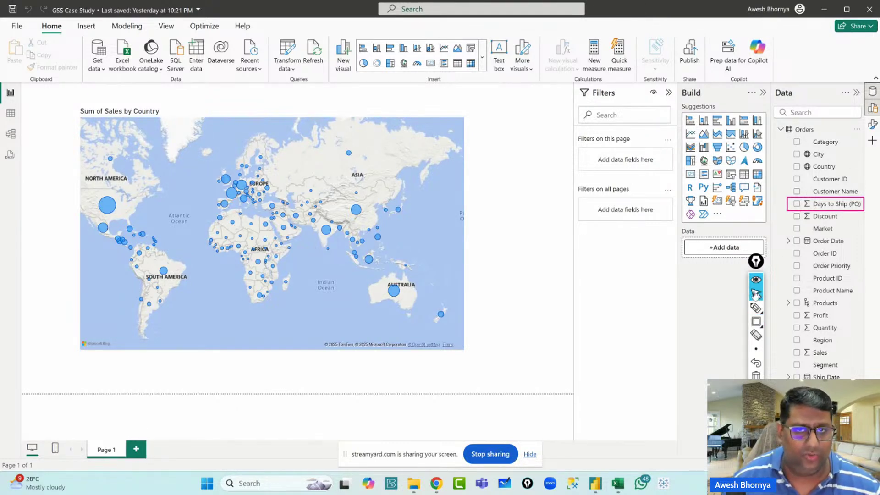
left_click(810, 205)
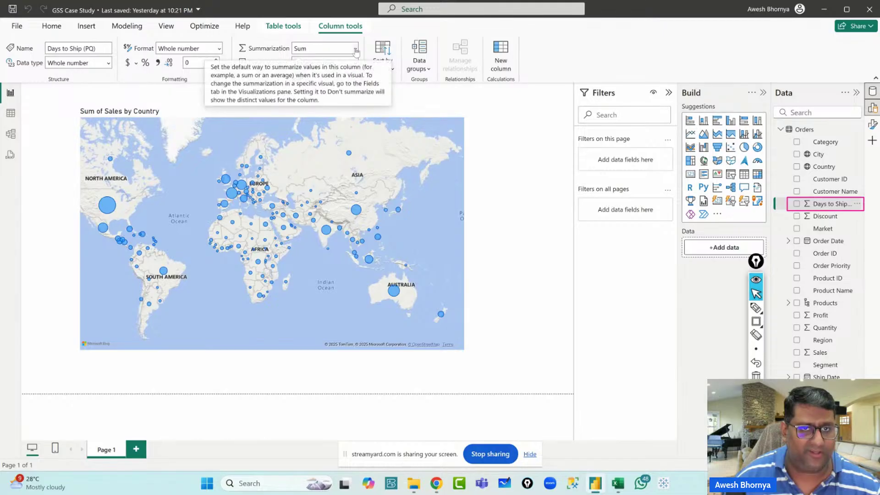
left_click(341, 53)
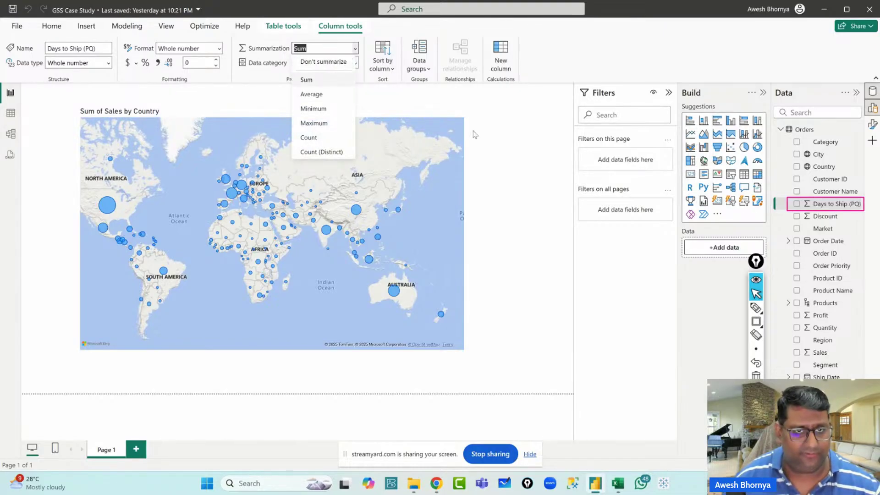
left_click(524, 163)
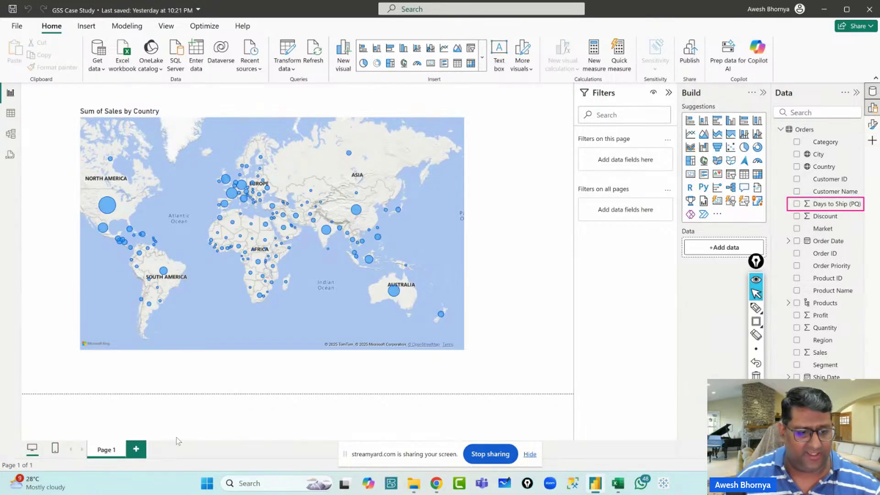
Add a new report page and place a card showing the sum of Days to Ship (PQ) on it
left_click(136, 451)
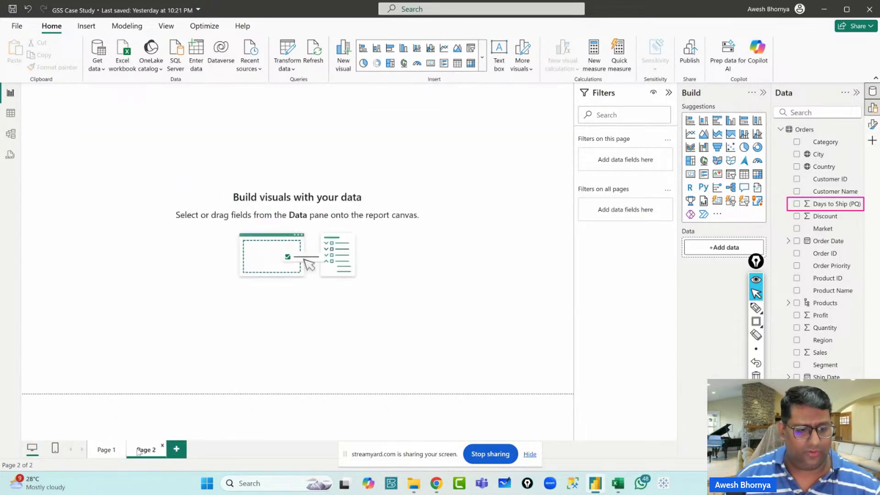
left_click(798, 203)
left_click_drag(129, 181, 157, 196)
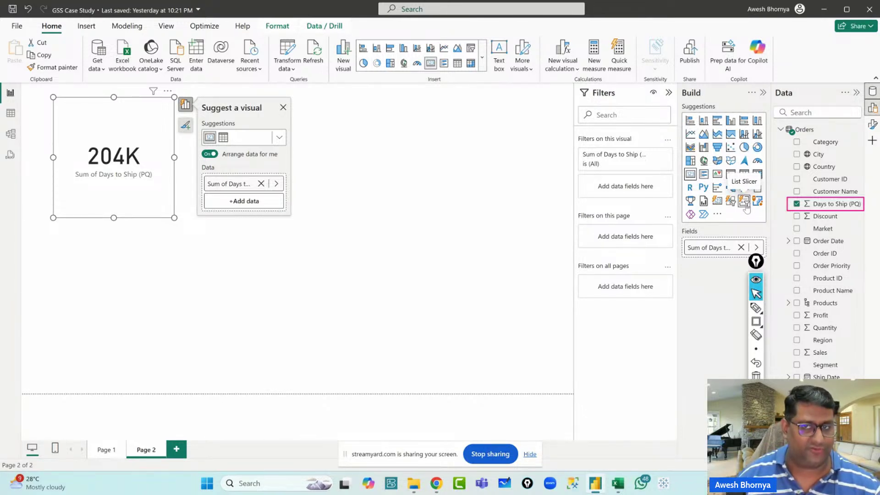
Set the default summarization of the Days to Ship (PQ) column to Average
left_click(837, 207)
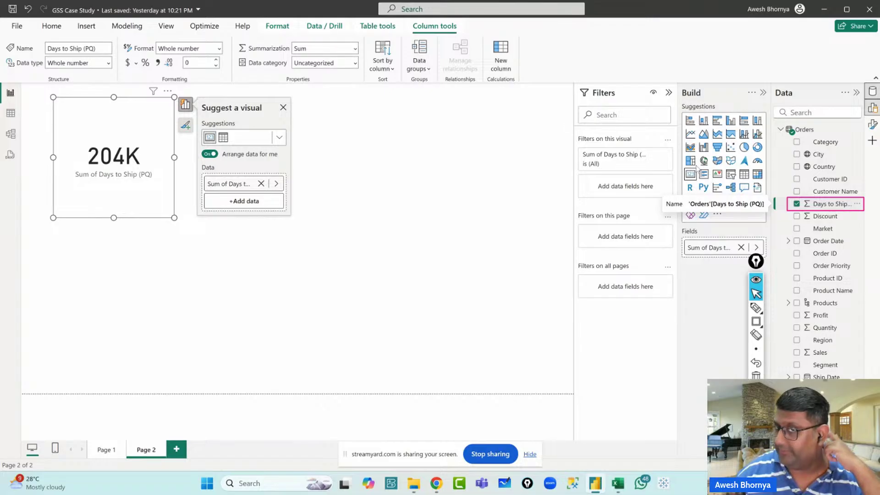
left_click(355, 50)
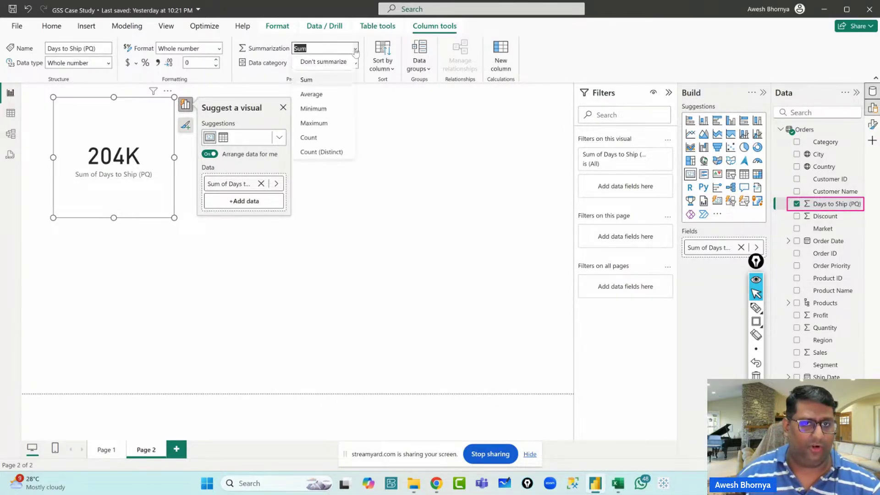
left_click(322, 95)
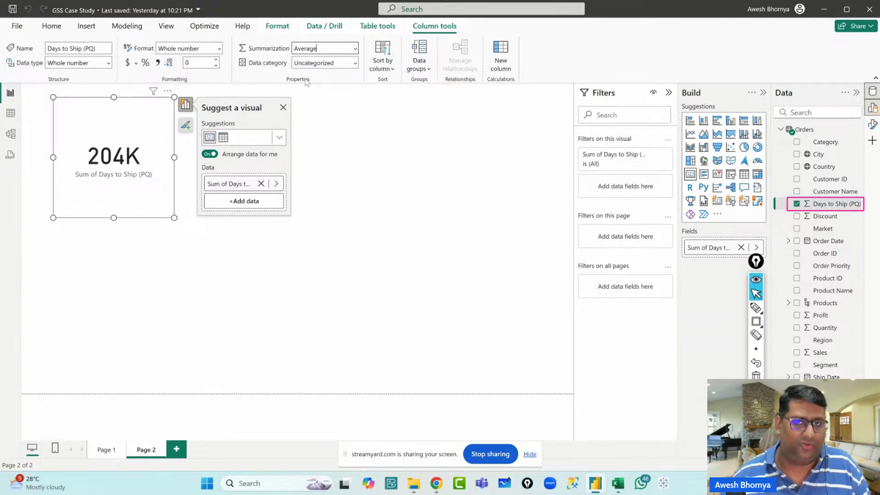
Clear the annotation and examine the Summarize by setting among the advanced properties of Days to Ship (PQ) in the model view
left_click(8, 134)
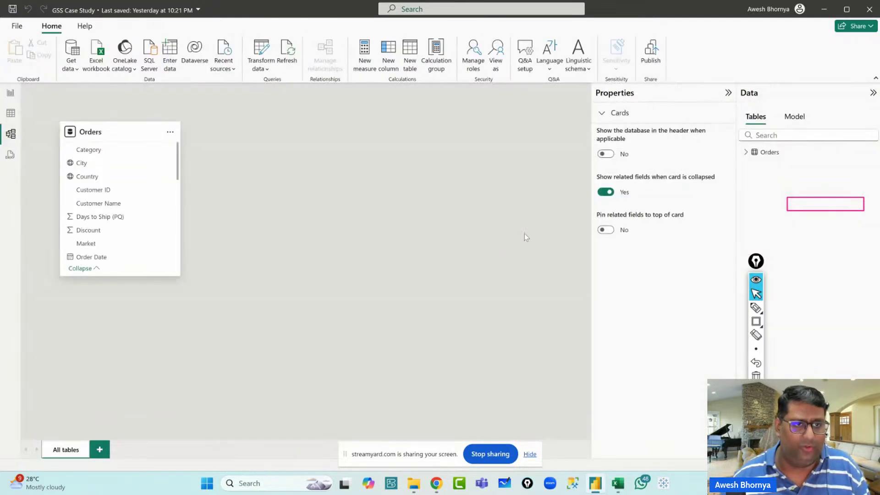
mouse_move(757, 350)
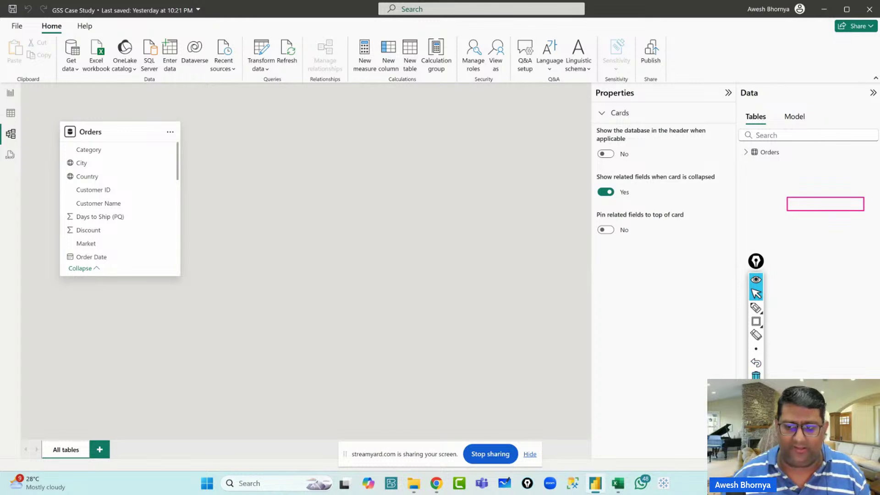
left_click(746, 152)
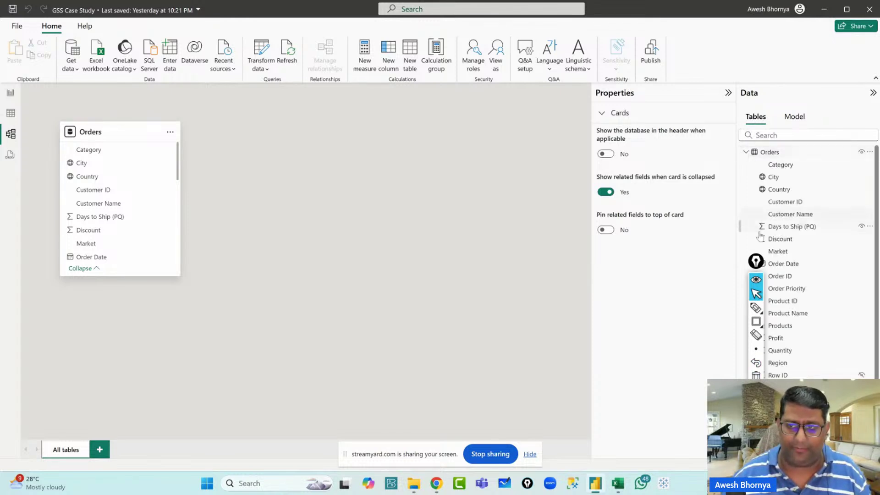
left_click(789, 227)
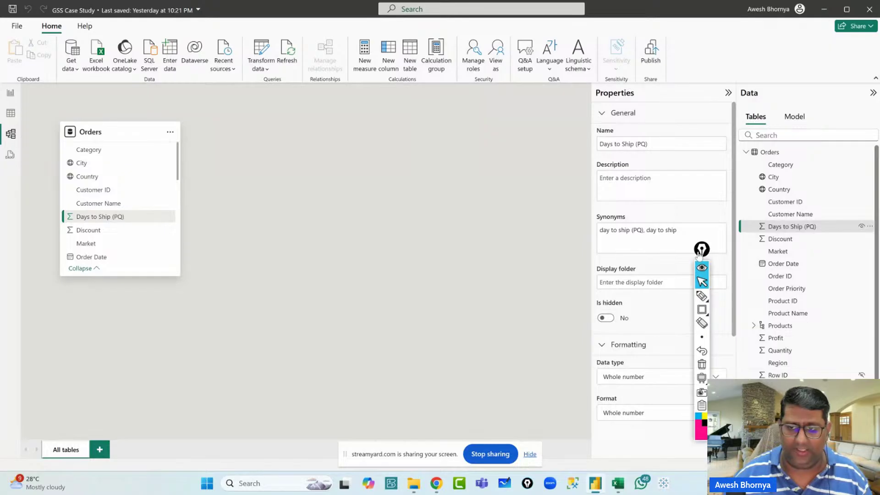
left_click_drag(699, 253, 855, 261)
scroll(632, 350, "down", 3)
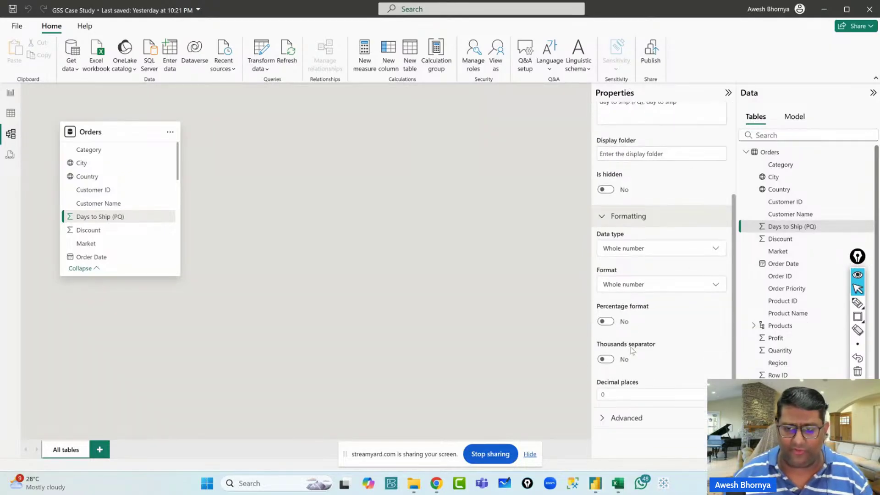
left_click(628, 418)
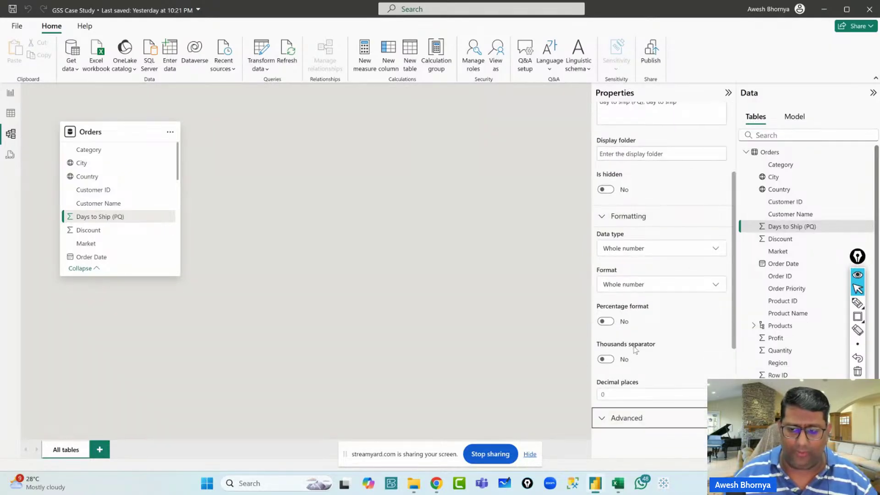
scroll(637, 350, "down", 3)
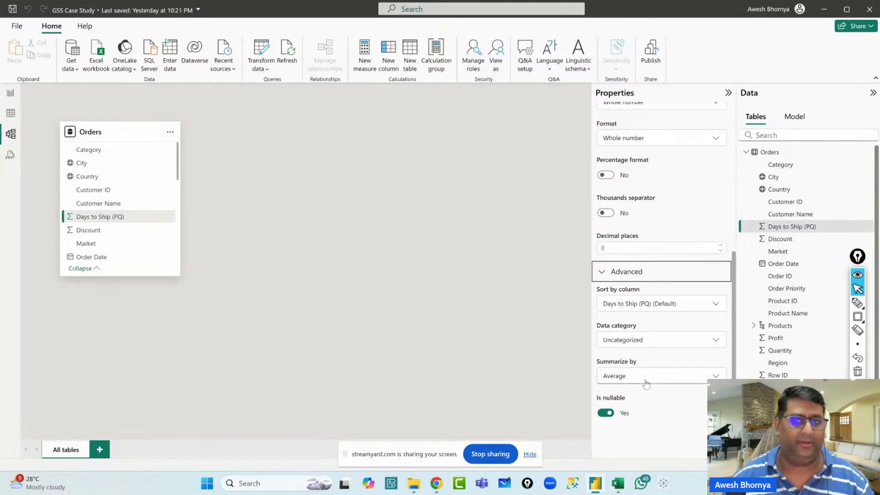
Return to the report page and replace the card's summed field with a fresh Days to Ship (PQ) field using the average
left_click(9, 93)
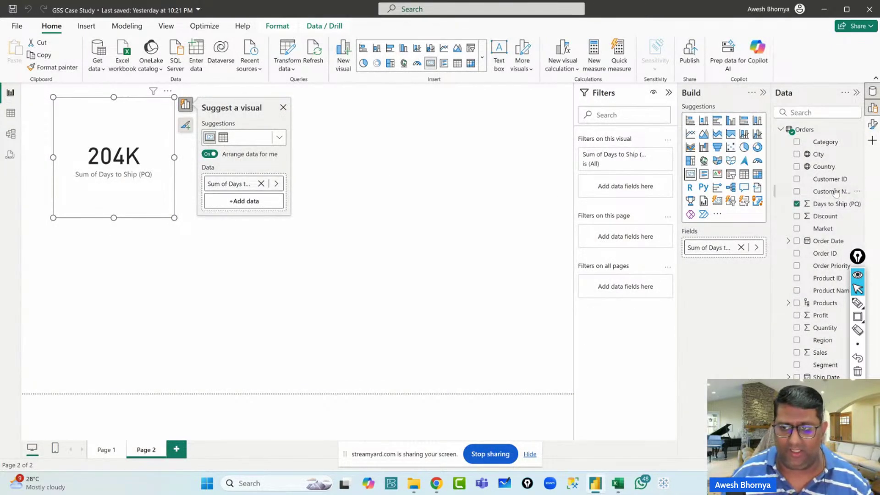
left_click(261, 184)
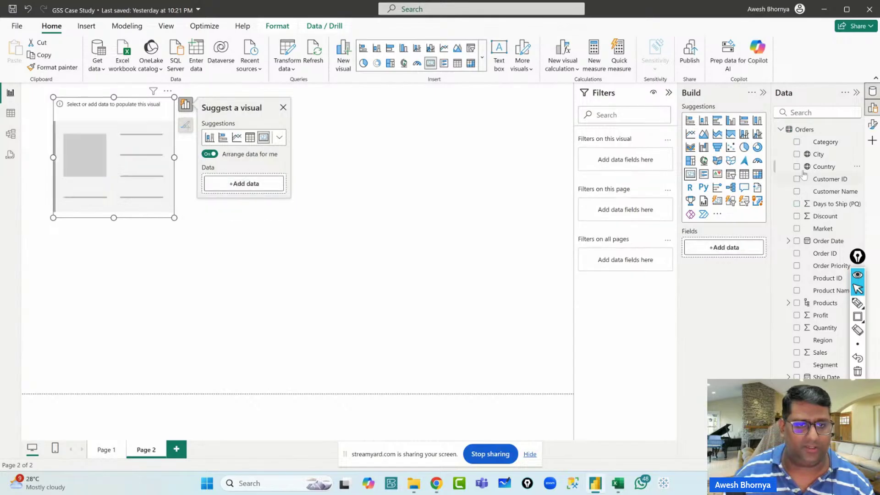
left_click(797, 203)
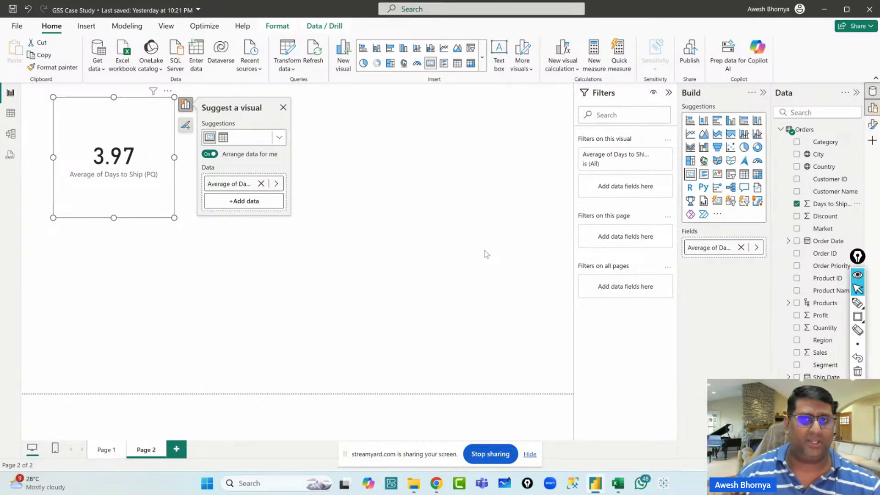
Break the card down by Ship Mode into a bar chart, enlarge it, and turn on its data labels
left_click_drag(858, 256, 562, 232)
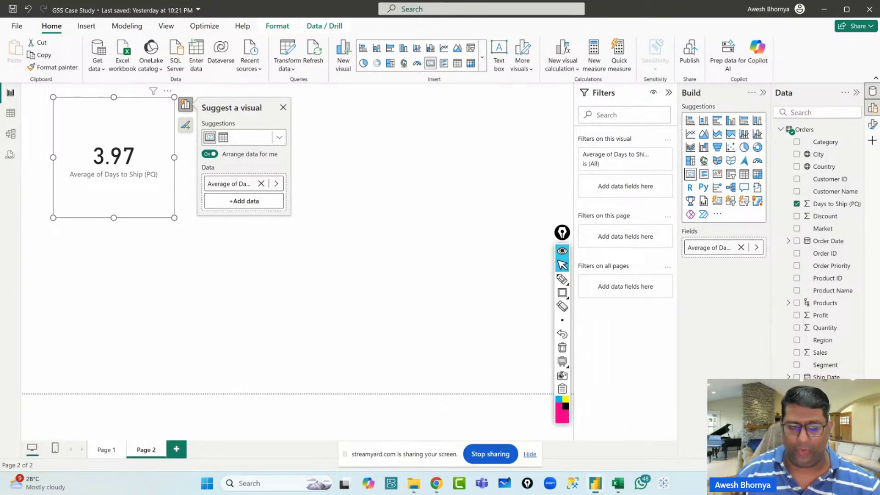
left_click_drag(825, 389, 137, 160)
left_click_drag(173, 217, 277, 280)
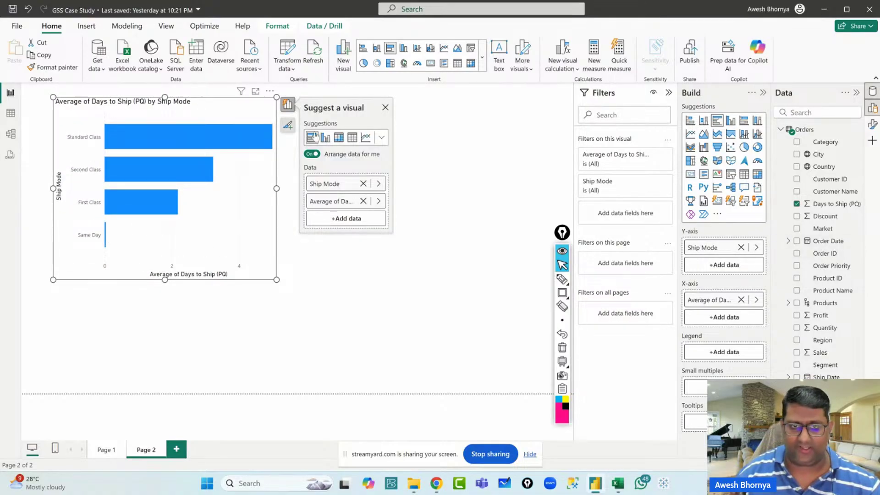
left_click(873, 125)
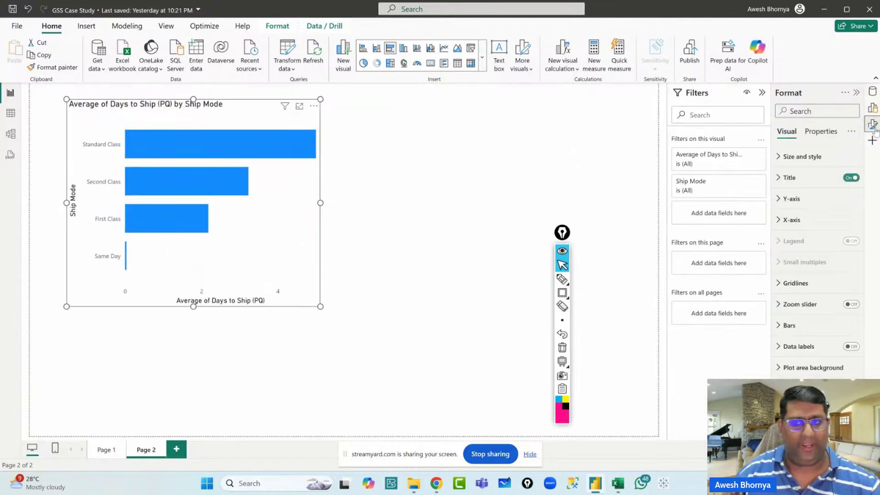
left_click(851, 347)
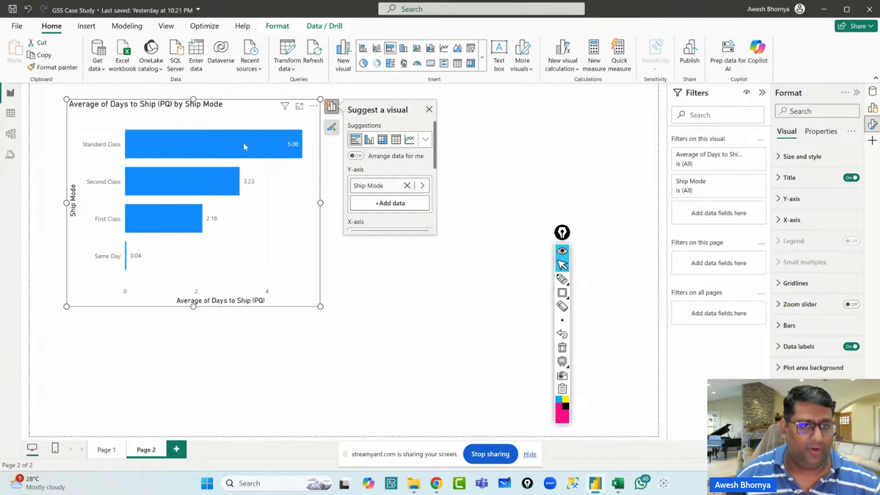
mouse_move(267, 154)
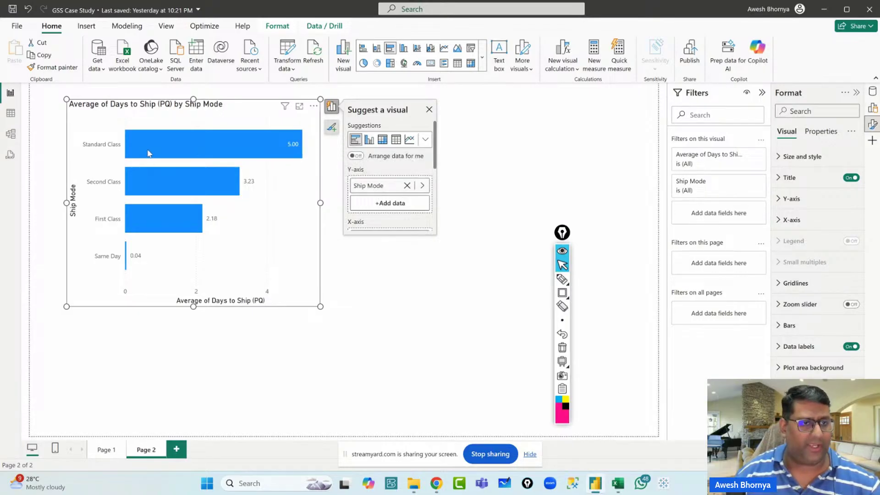
mouse_move(150, 151)
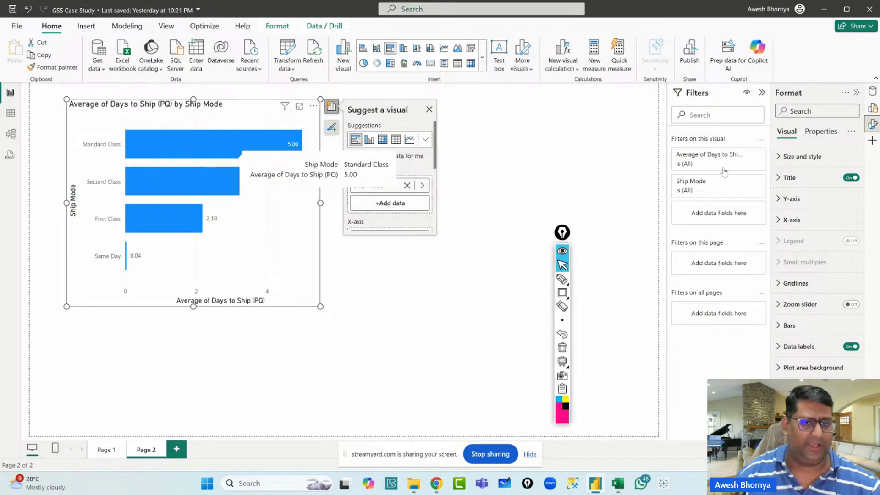
Split the bars of the Ship Mode chart by Market
left_click(873, 91)
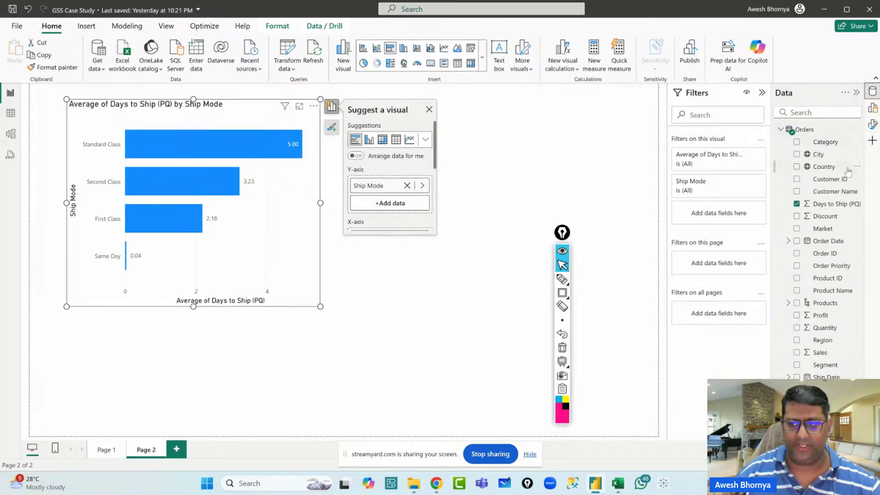
left_click(796, 229)
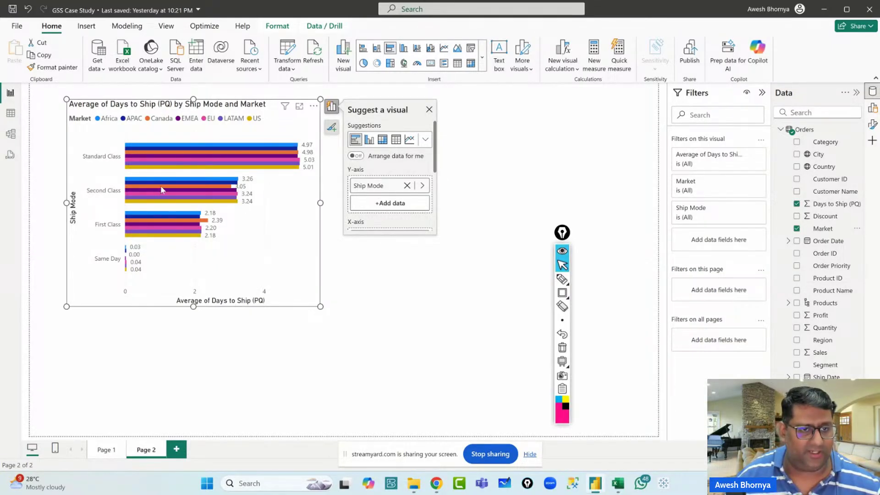
mouse_move(161, 190)
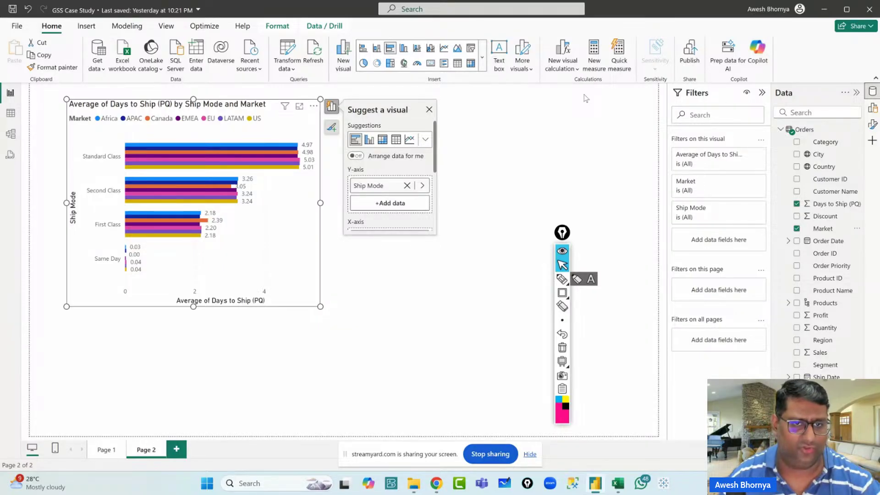
Close the visual suggestions and delete the Days to Ship (PQ) bar chart from Page 2
left_click(430, 111)
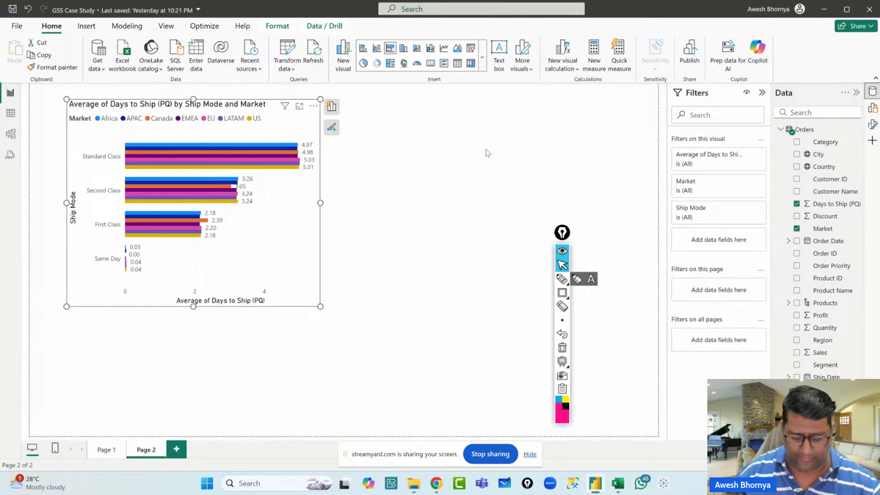
key("Delete")
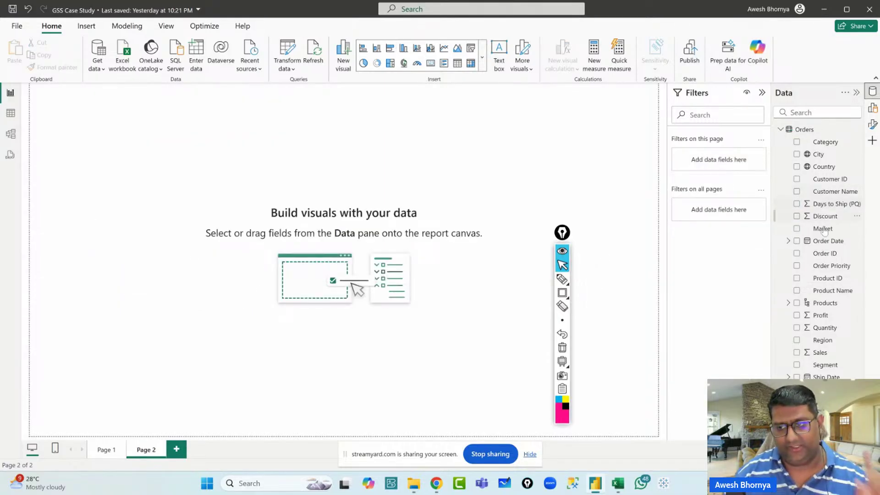
Outline the Days to Ship (PQ) field with a box, handwrite "Calc. Col." on the canvas, and clear the annotations
left_click(563, 293)
left_click_drag(790, 199, 864, 211)
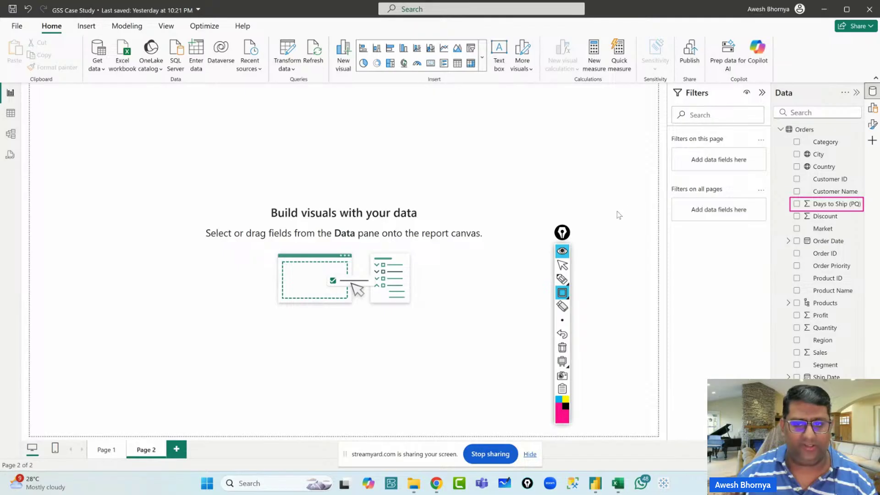
left_click(563, 280)
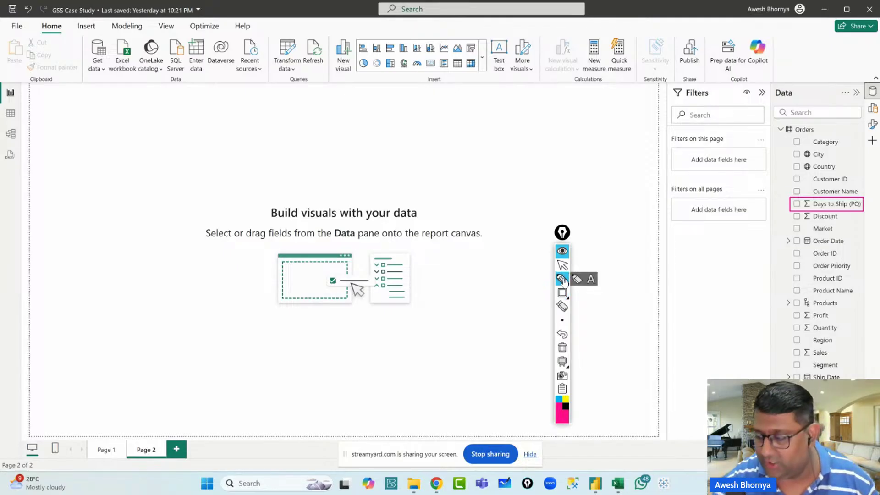
left_click_drag(113, 281, 109, 325)
left_click_drag(126, 297, 132, 319)
left_click_drag(133, 271, 145, 320)
left_click_drag(159, 290, 146, 367)
left_click_drag(155, 356, 158, 360)
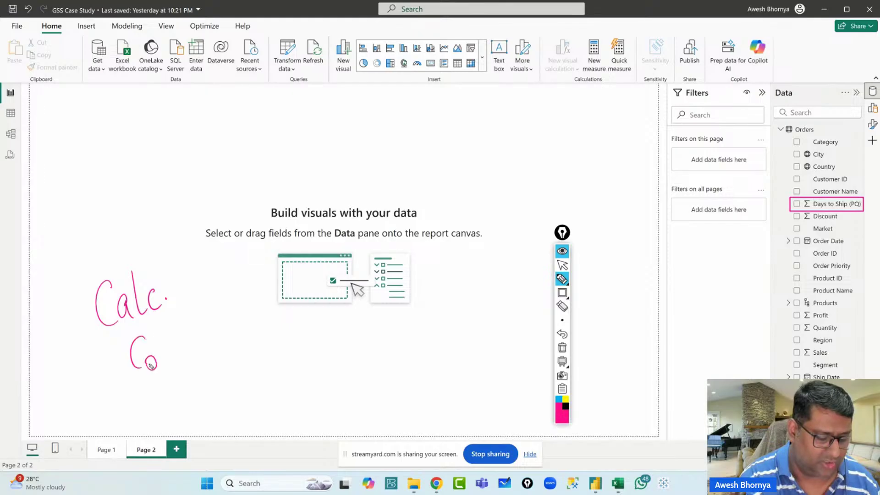
left_click_drag(154, 329, 163, 370)
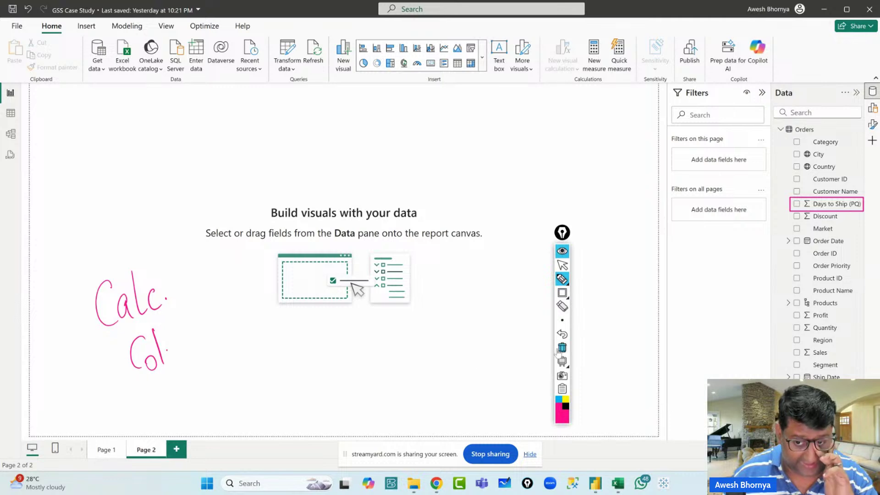
left_click(562, 348)
left_click(562, 266)
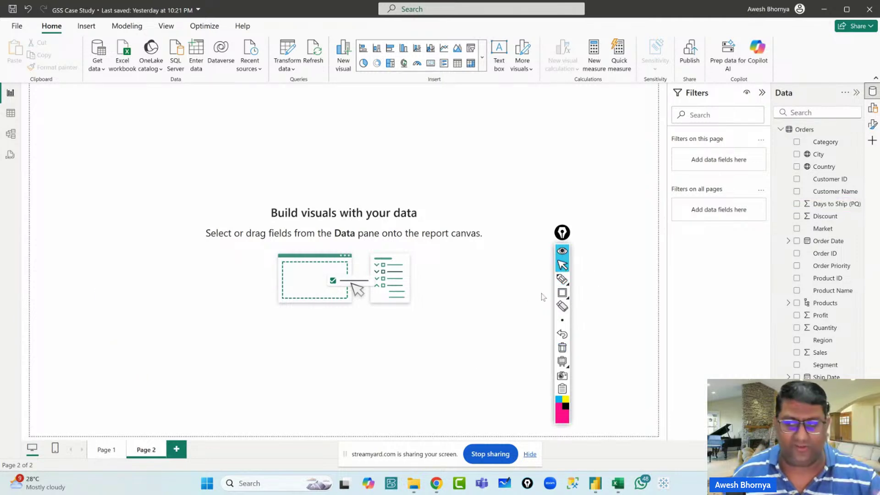
Create a new calculated column in the Orders table, briefly box its formula bar, and move the annotation toolbar beside the Data pane
left_click(810, 131)
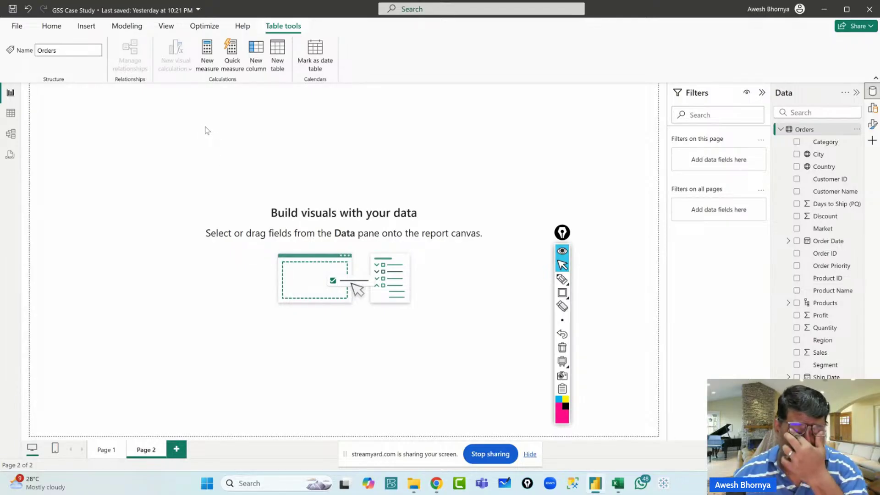
left_click(260, 58)
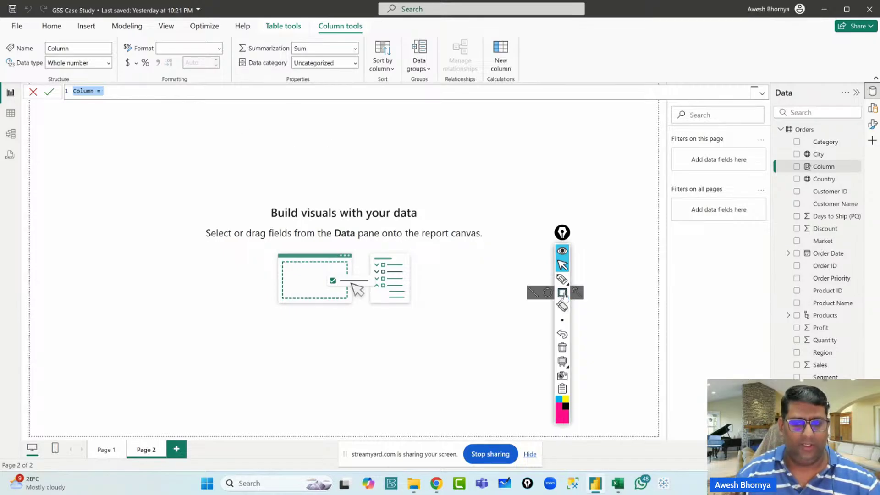
left_click(563, 294)
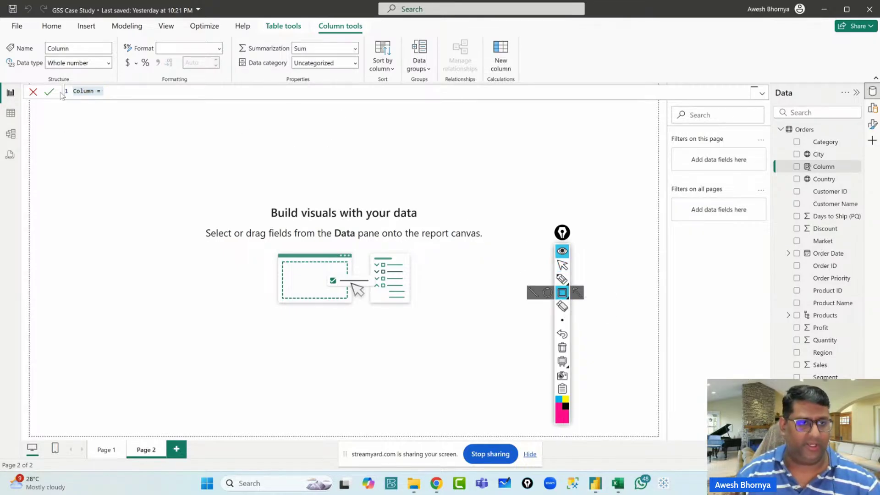
mouse_move(61, 84)
left_mouse_down()
mouse_move(168, 106)
mouse_move(771, 101)
left_mouse_up()
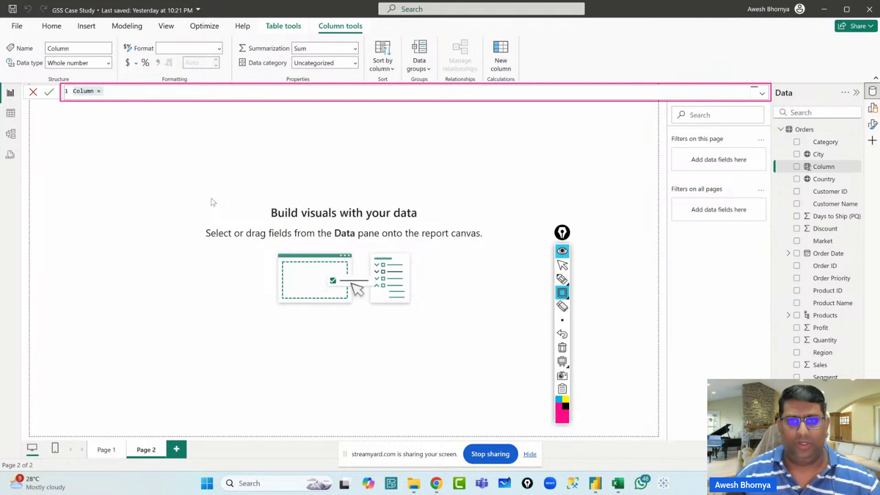
left_click(562, 348)
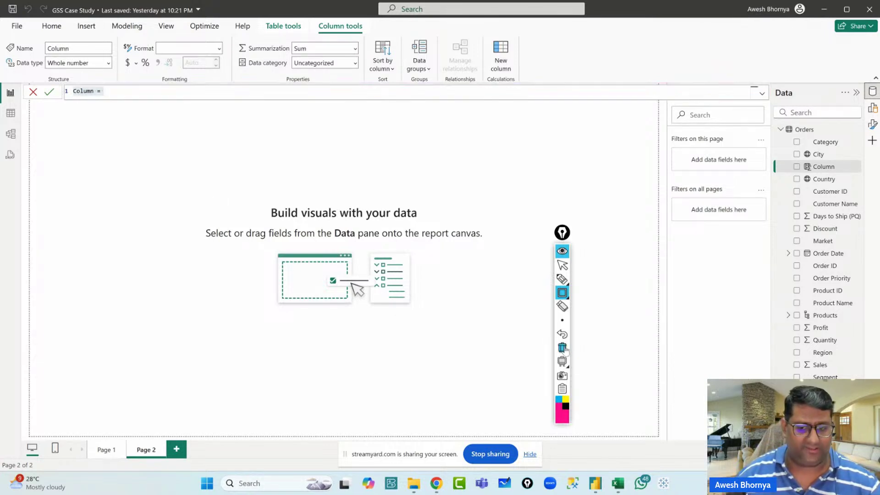
left_click(561, 266)
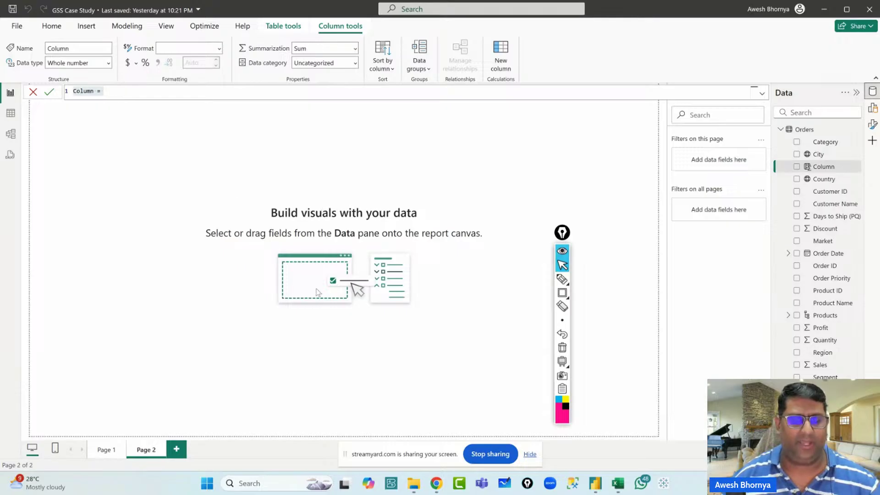
mouse_move(565, 235)
left_mouse_down()
mouse_move(721, 246)
mouse_move(724, 234)
left_mouse_up()
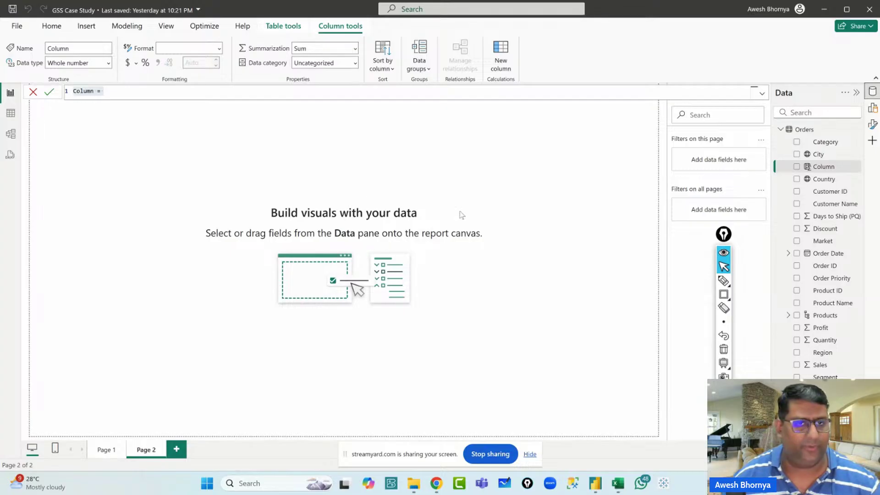
Name the calculated column Days to Ship (CC) and begin its formula with Orders[Ship Date]
left_click(122, 95)
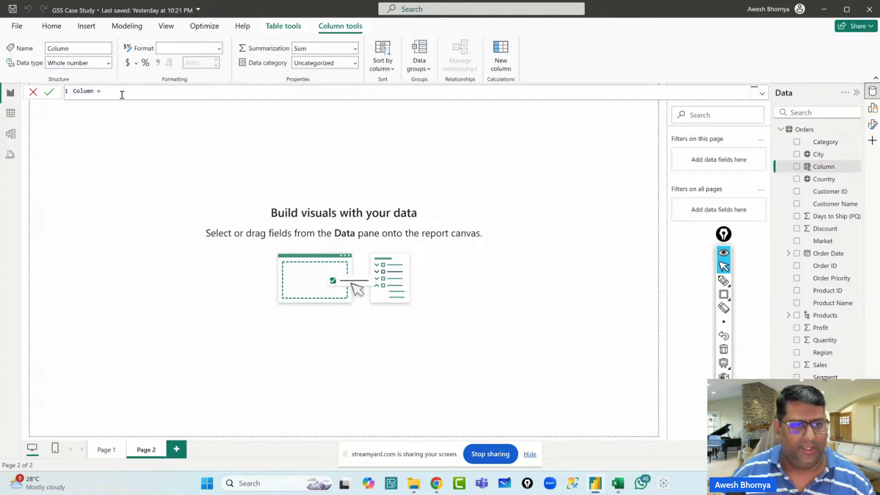
left_click_drag(122, 95, 11, 93)
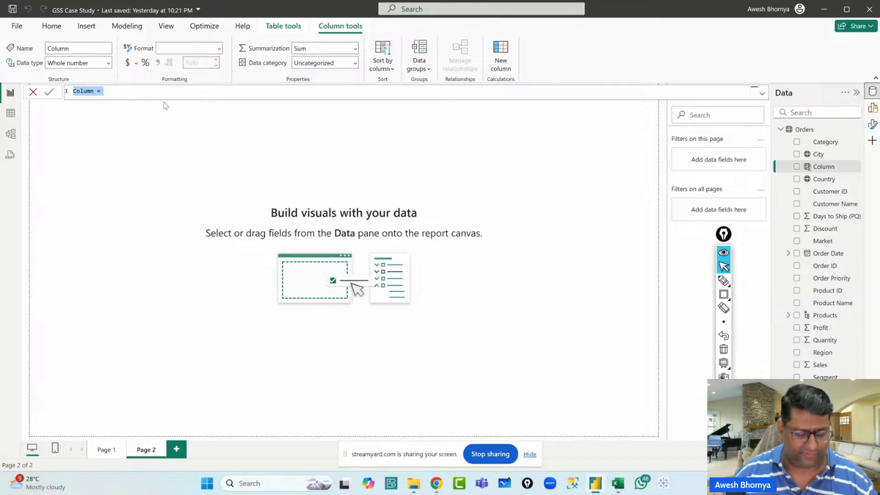
type("Days to Ship (CC")
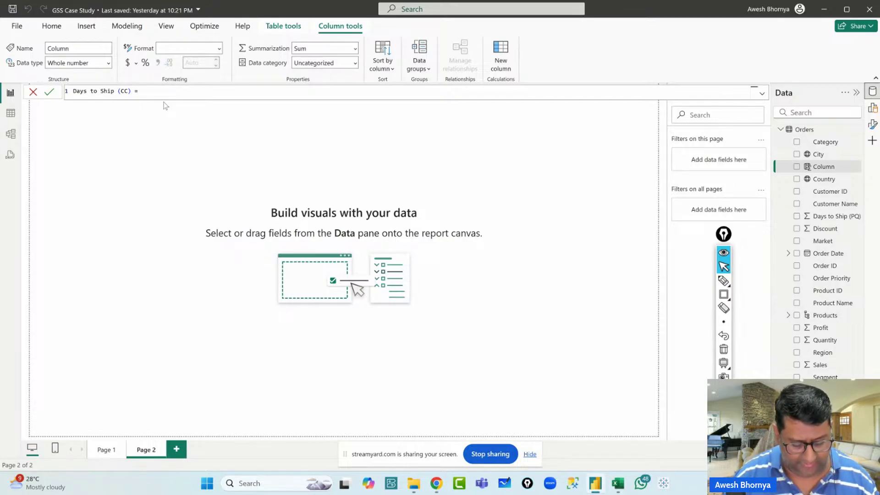
type("ship")
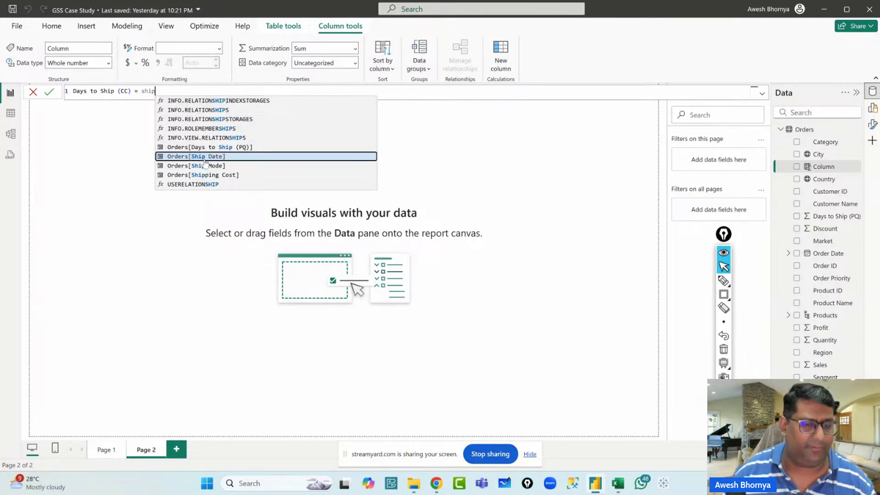
left_click(181, 159)
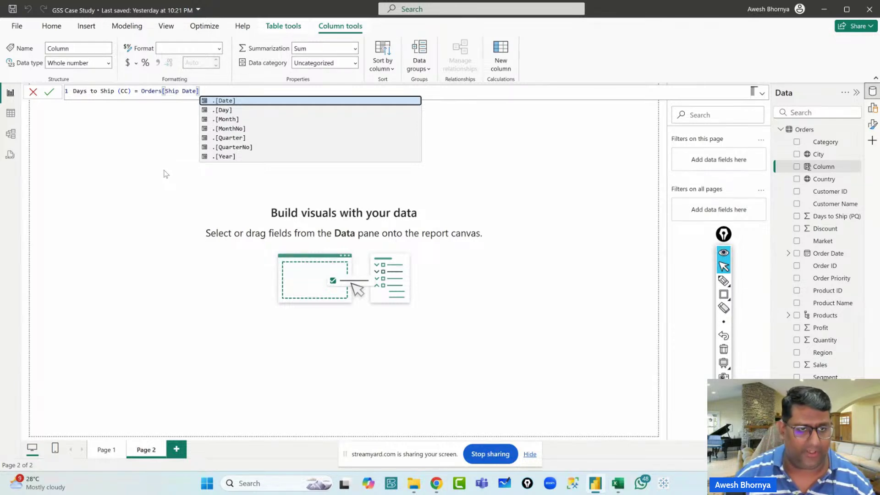
Outline the Orders[Ship Date] reference in the formula with an annotation box
left_click(726, 293)
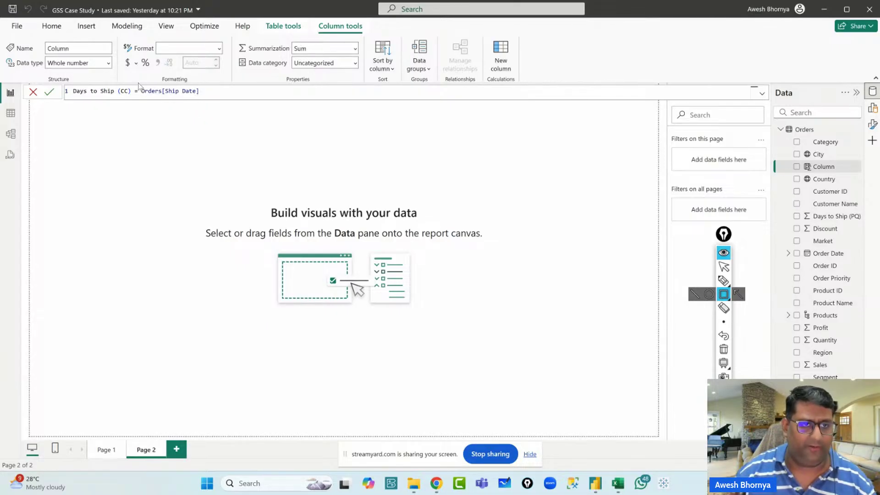
mouse_move(138, 82)
left_mouse_down()
mouse_move(212, 106)
mouse_move(247, 103)
left_mouse_up()
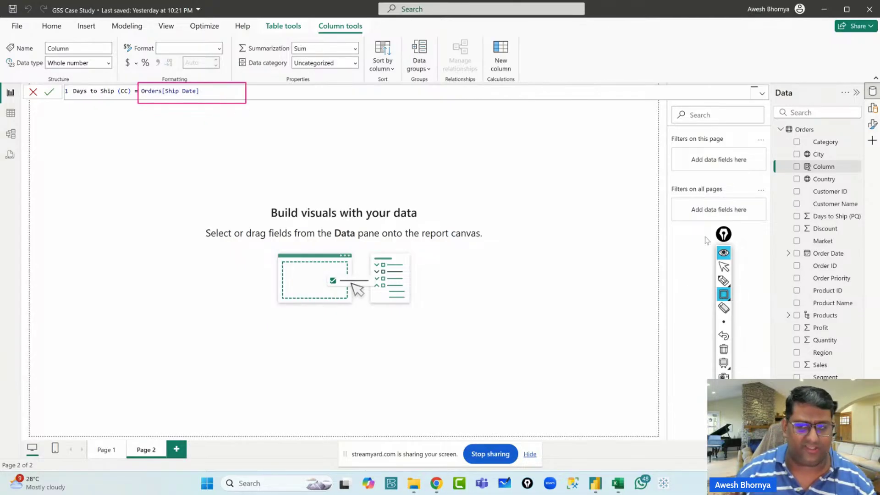
left_click(724, 266)
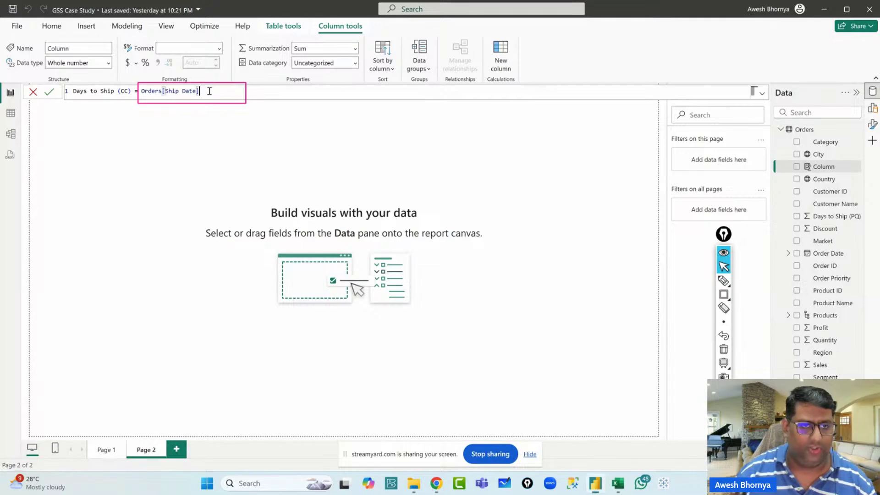
Complete the formula as Orders[Ship Date] - Orders[Order Date], commit the column, and clear the annotation box
key("ctrl+space")
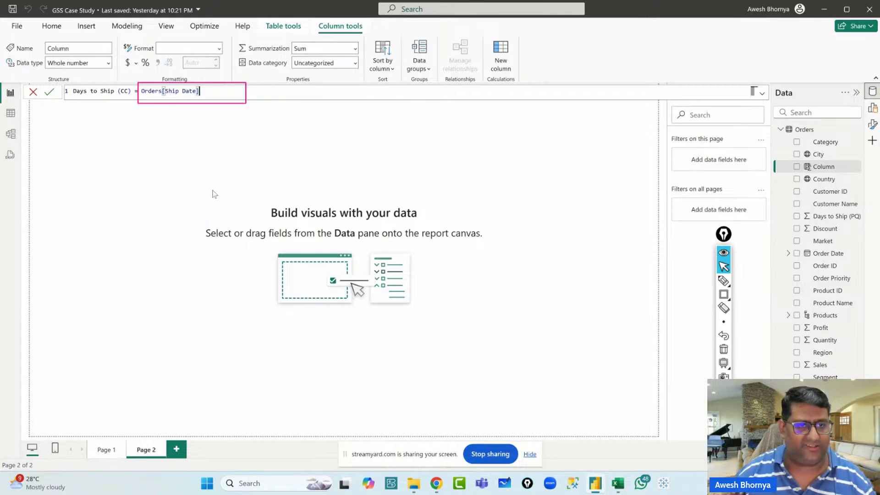
key("Escape")
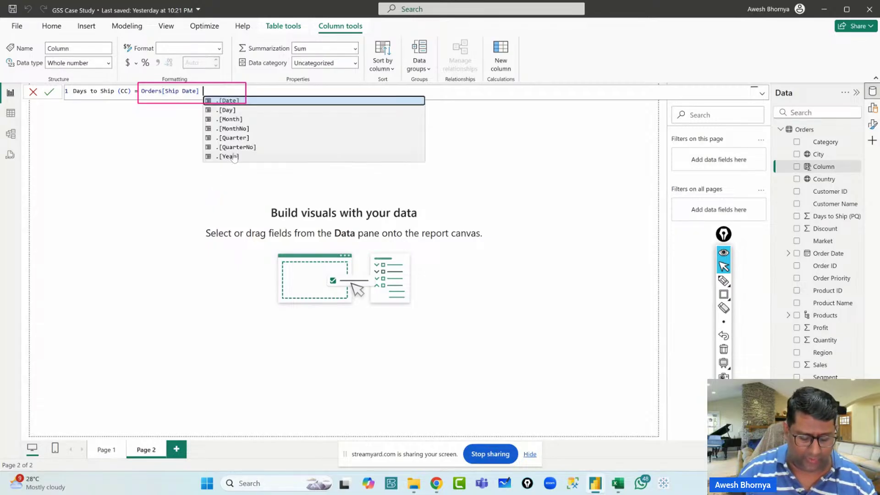
type("- ")
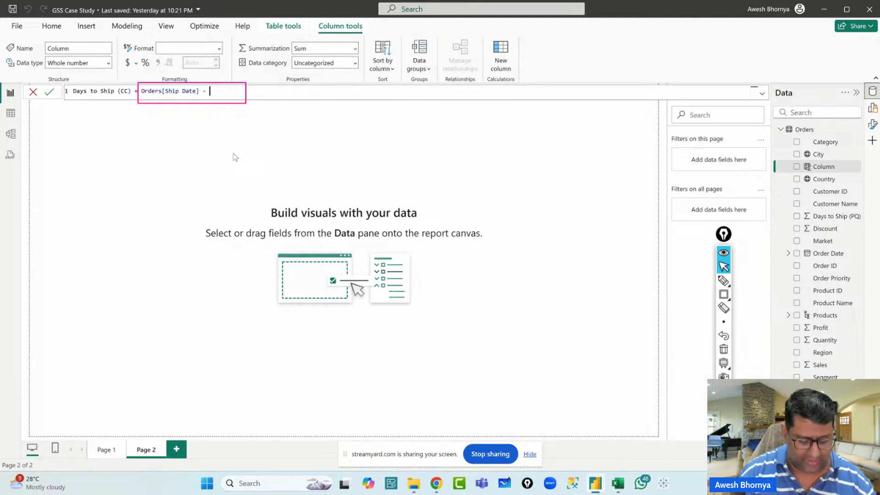
type("orde")
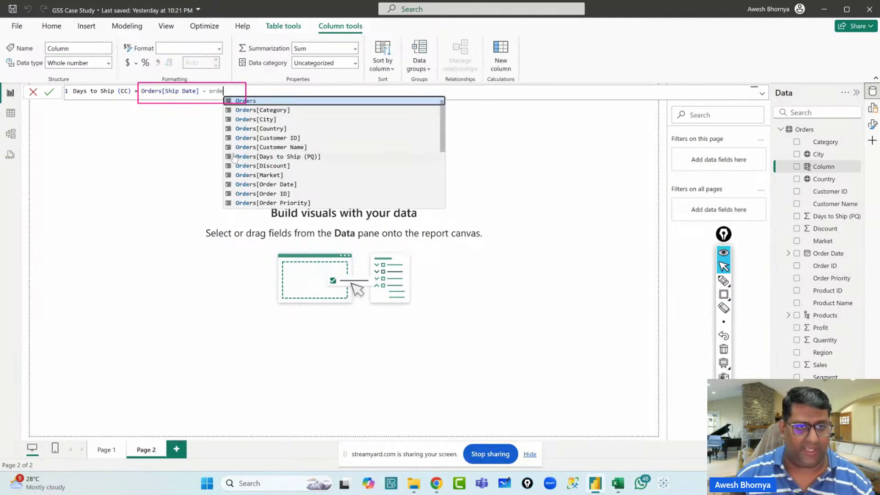
left_click(278, 183)
key("Escape")
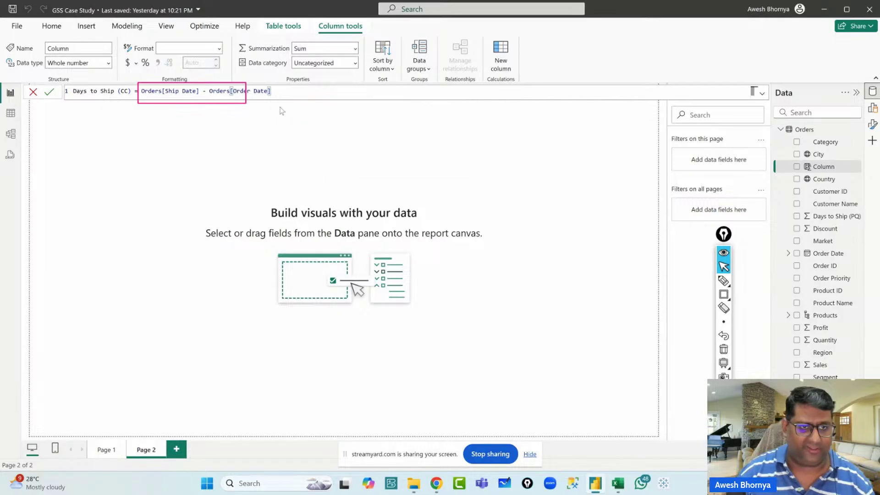
key("Return")
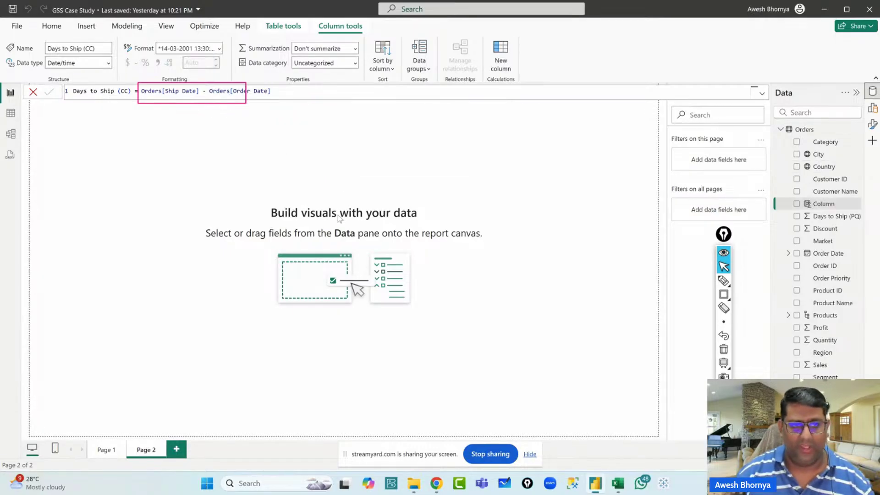
left_click(724, 349)
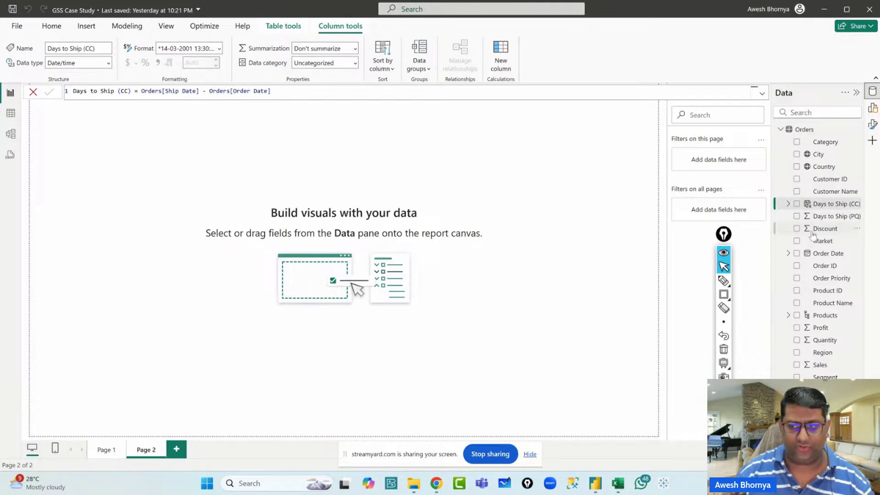
Widen the Data pane, box the two Days to Ship fields and the calculated column's symbol, and clear the marks
left_click_drag(771, 222, 750, 222)
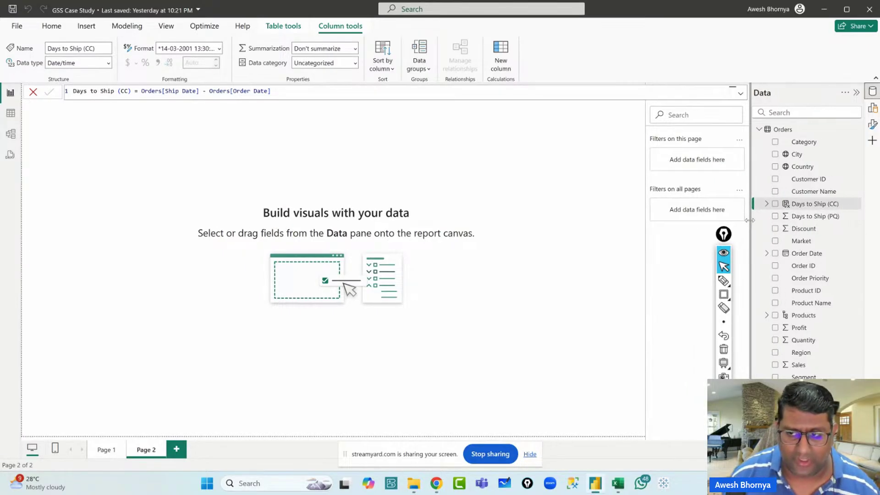
left_click(724, 294)
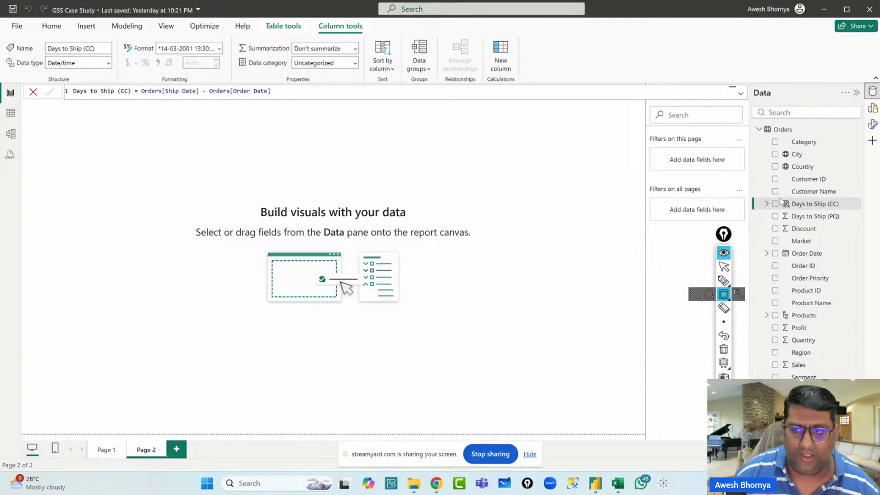
mouse_move(780, 198)
left_mouse_down()
mouse_move(796, 223)
mouse_move(849, 224)
left_mouse_up()
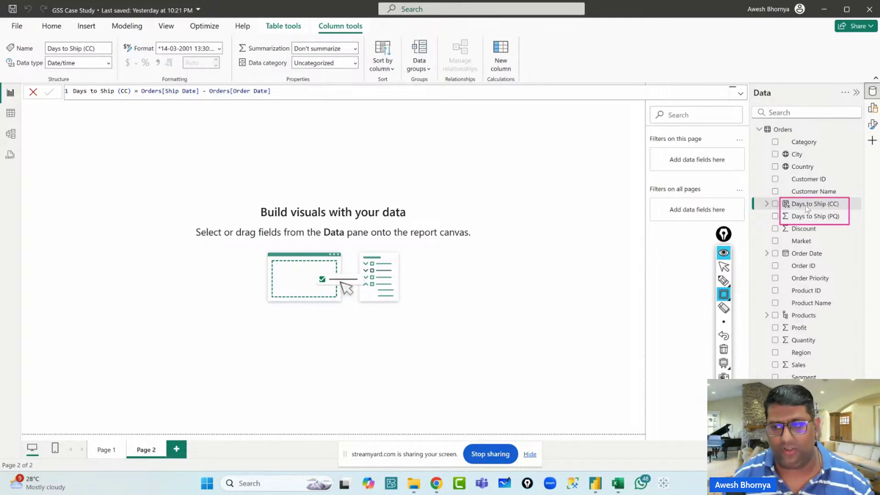
mouse_move(782, 197)
left_mouse_down()
mouse_move(803, 215)
mouse_move(796, 221)
mouse_move(791, 212)
left_mouse_up()
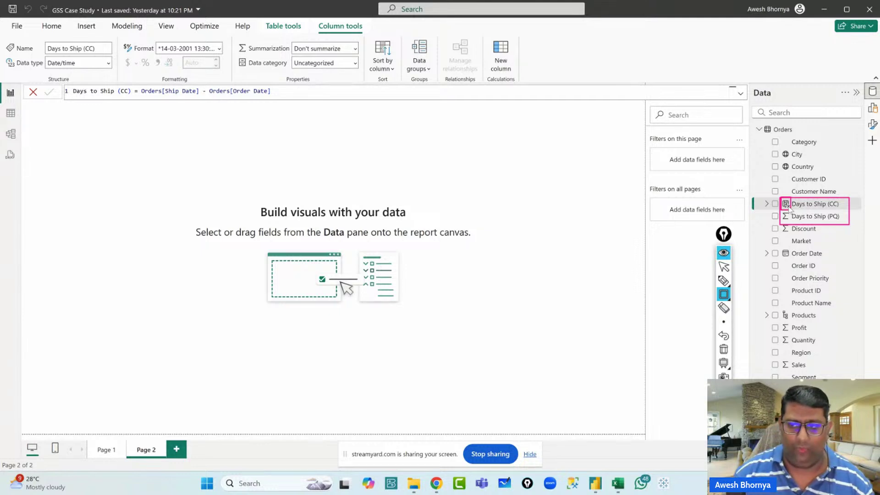
left_click(724, 349)
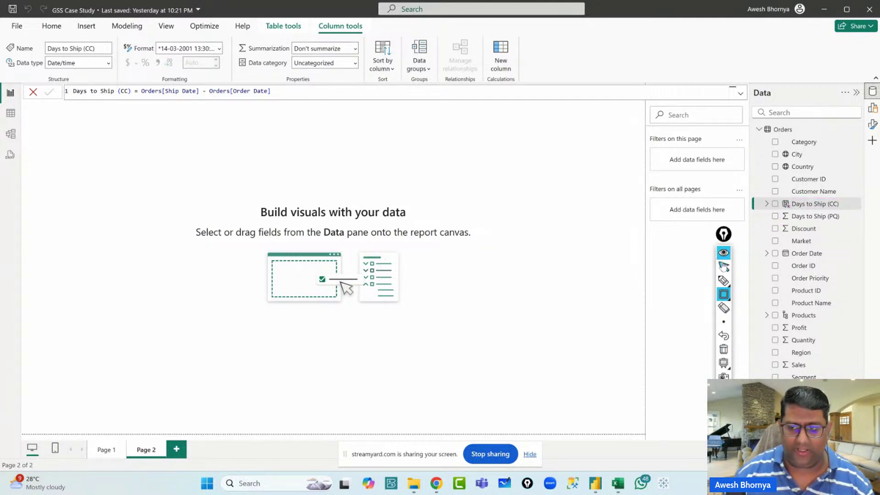
left_click(724, 266)
Add Days to Ship (CC) to Page 2 as a table and shift it slightly away from the page corner
left_click(775, 203)
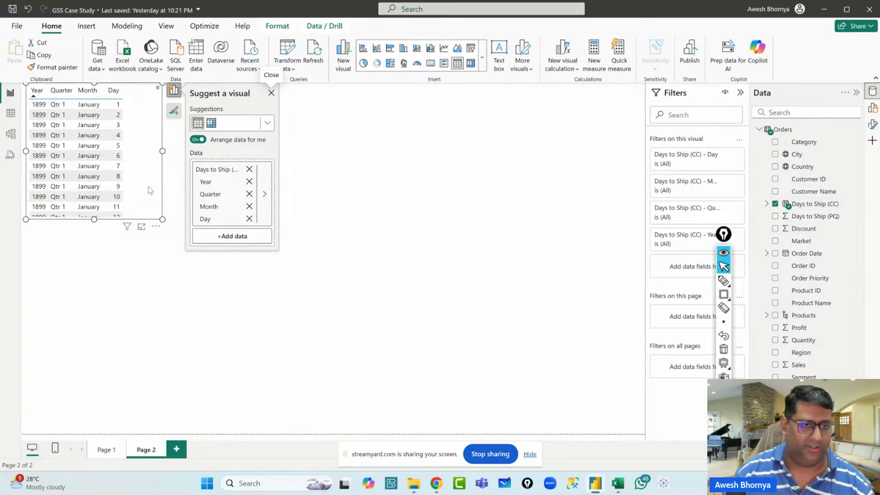
left_click_drag(148, 191, 162, 217)
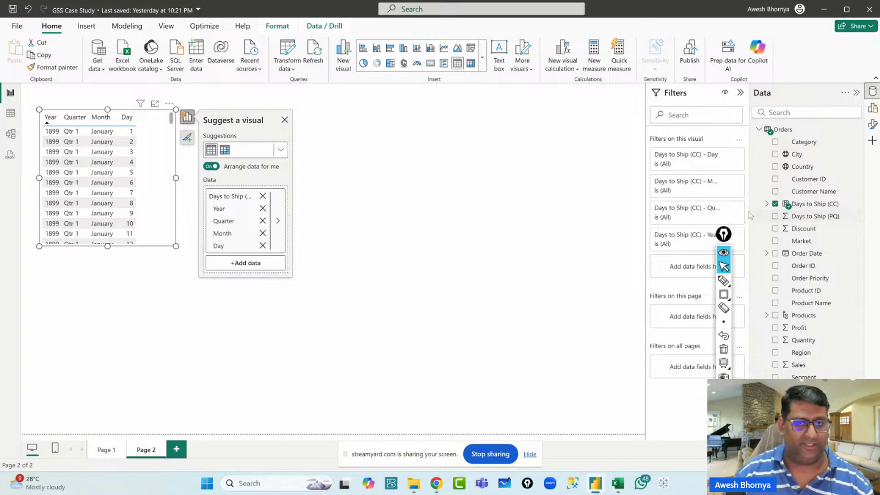
Change the data type of the Days to Ship (CC) column to Whole number and accept the data type change
left_click(798, 205)
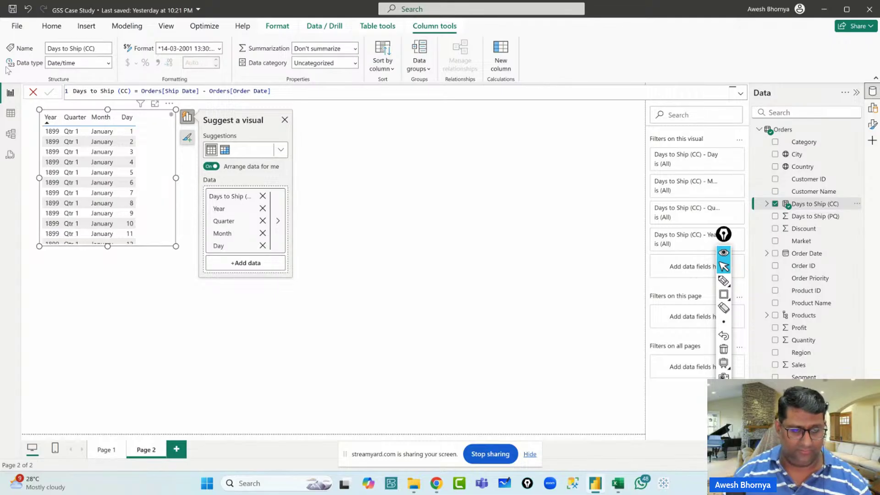
left_click(109, 63)
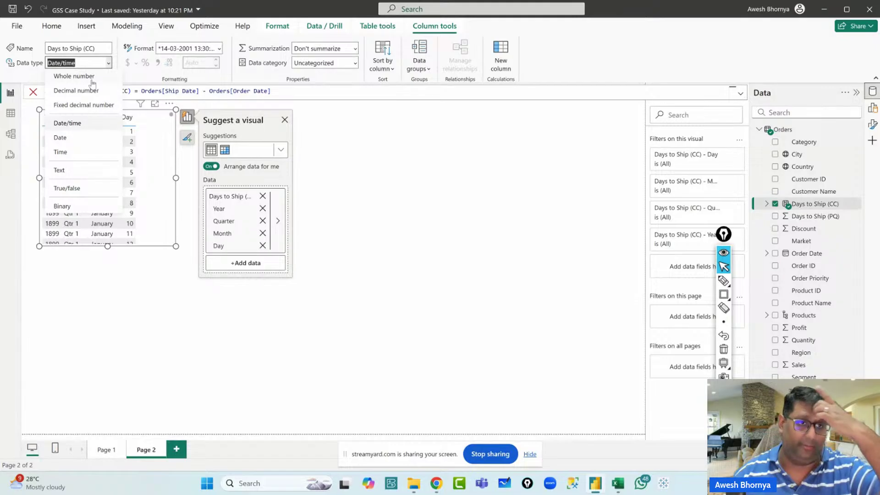
left_click(92, 79)
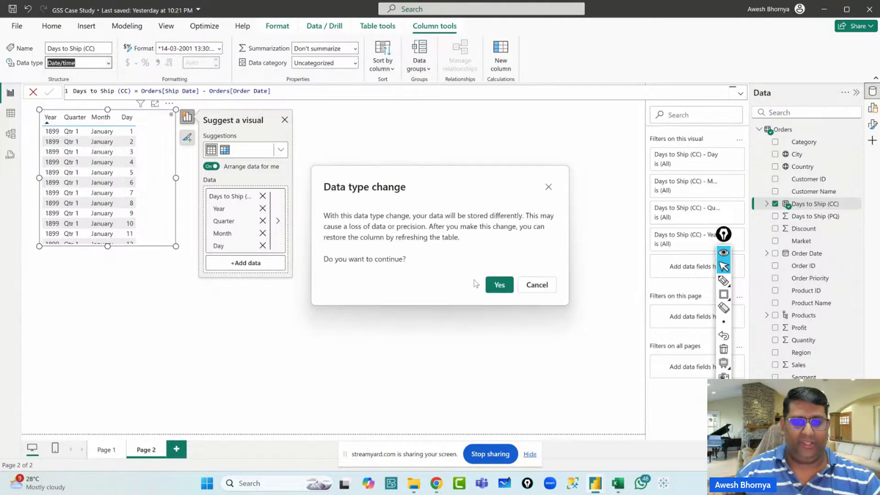
left_click(500, 285)
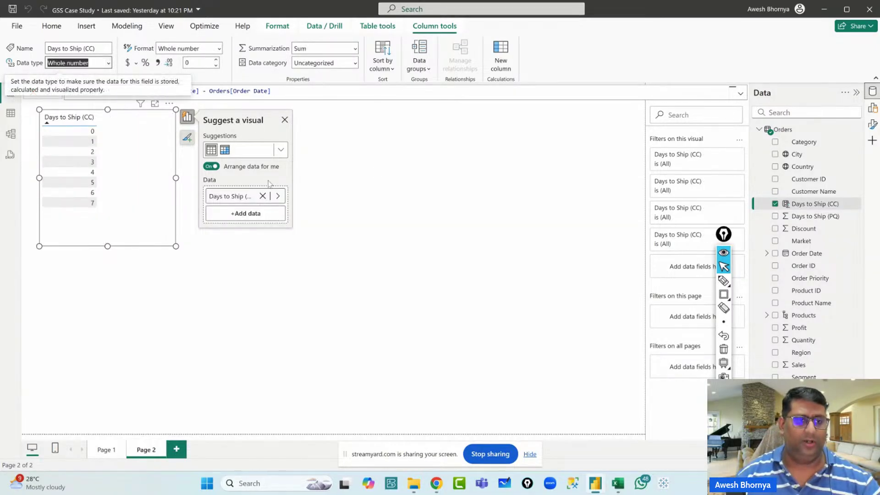
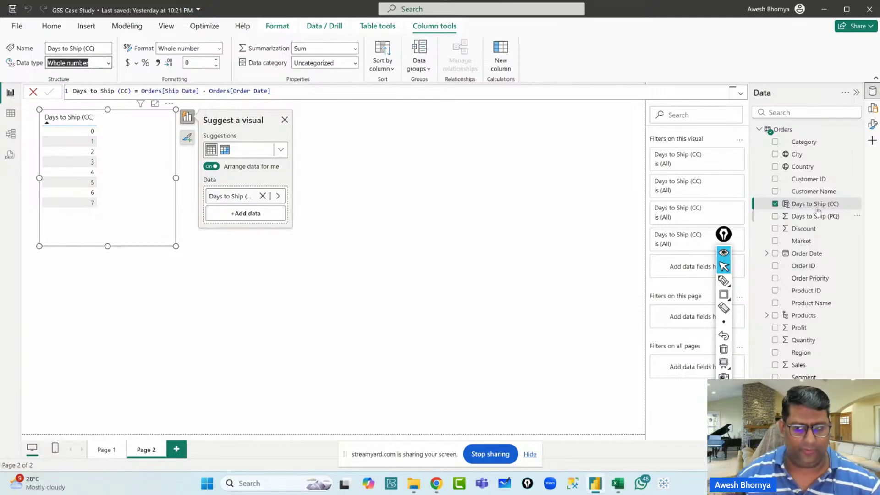
Set the default summarization of the Days to Ship (CC) column to Average
left_click(351, 50)
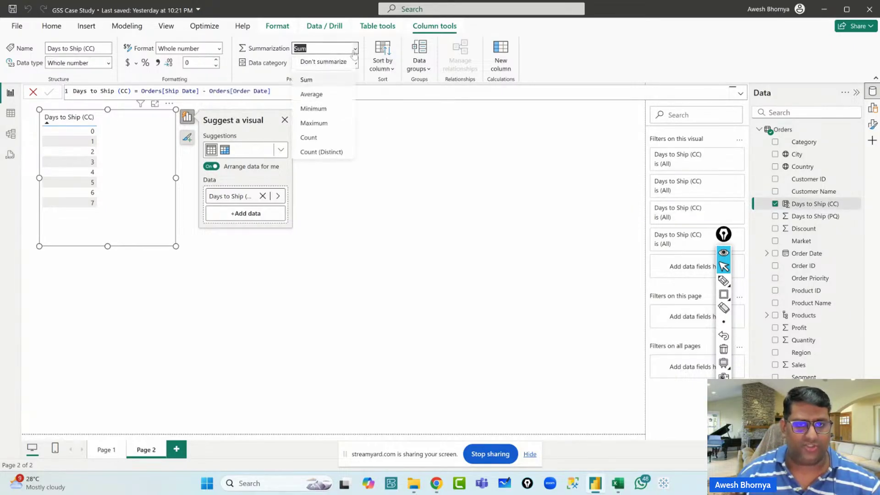
left_click(333, 91)
key("Down")
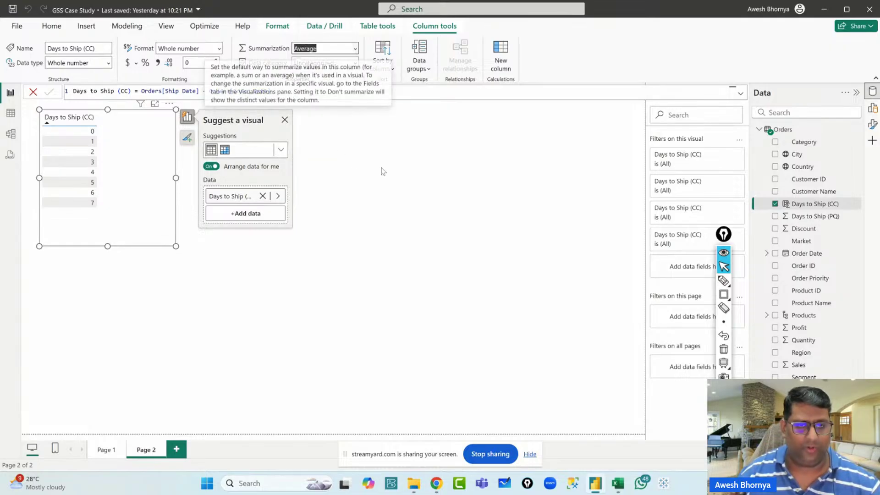
Remove Days to Ship (CC) from the table visual and delete the emptied visual from Page 2
left_click(776, 204)
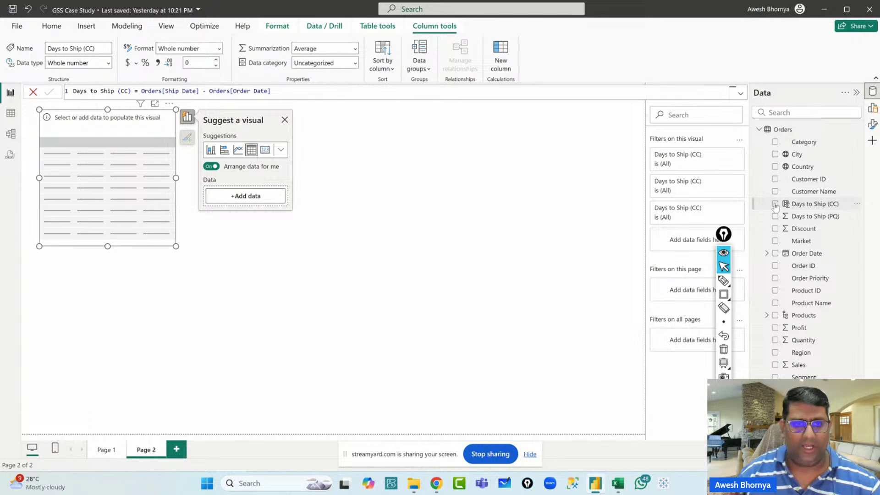
left_click(287, 119)
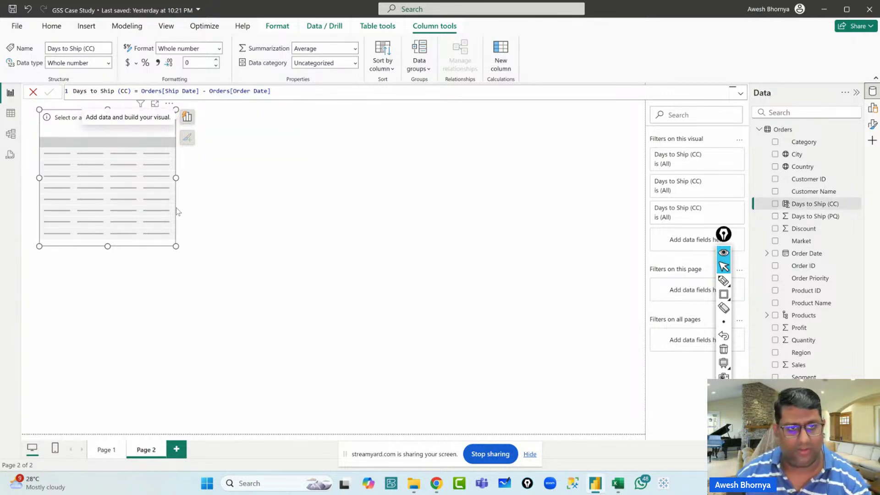
key("Delete")
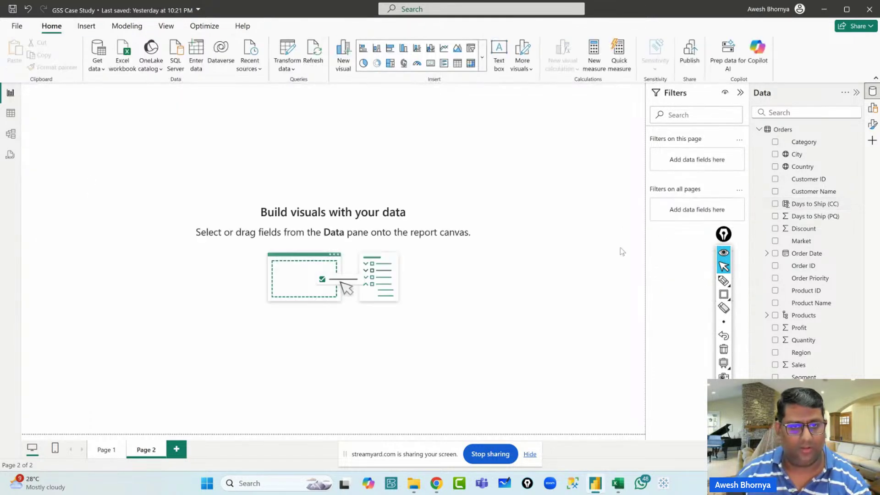
Add Days to Ship (CC) and Days to Ship (PQ) to Page 2 as two separate average cards placed side by side
left_click(775, 205)
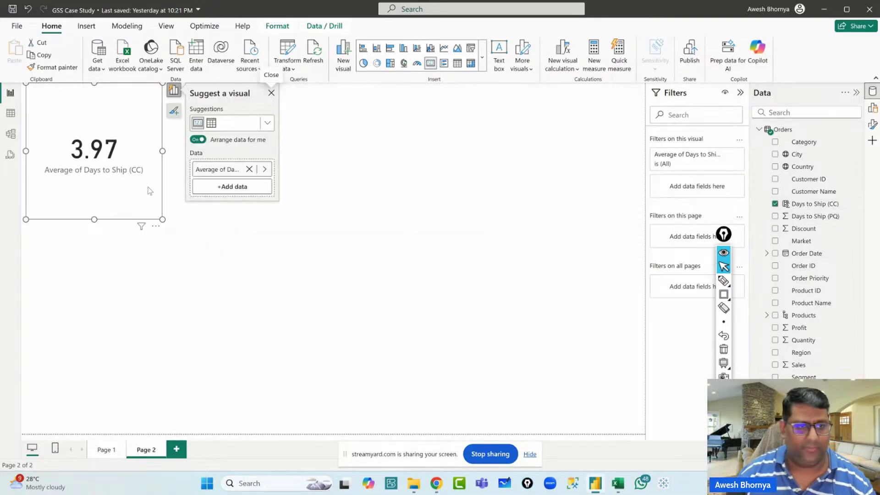
left_click_drag(147, 208, 152, 219)
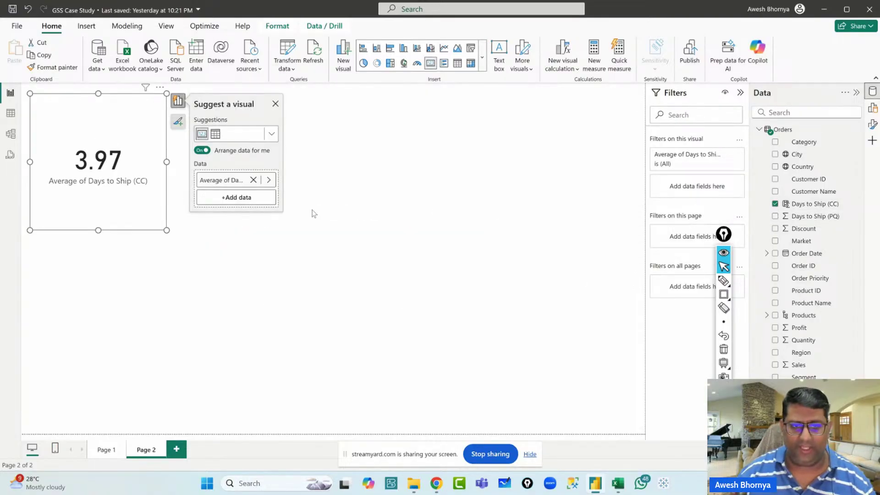
left_click(358, 182)
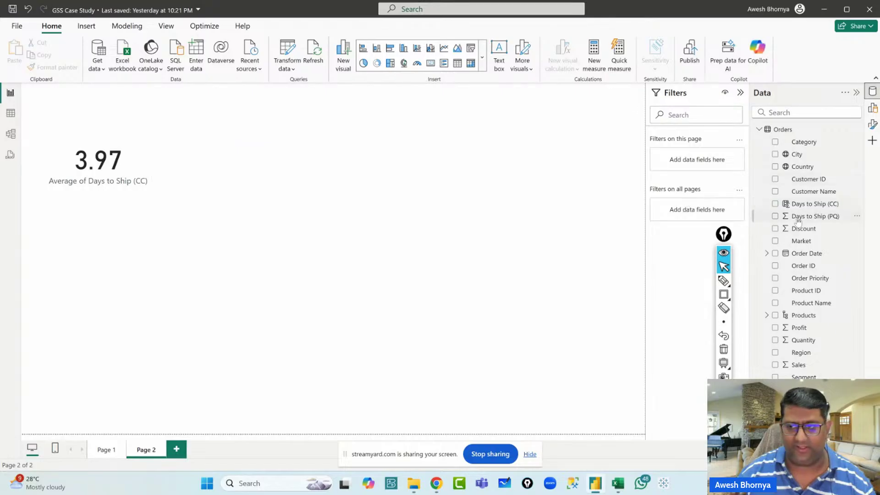
left_click(775, 217)
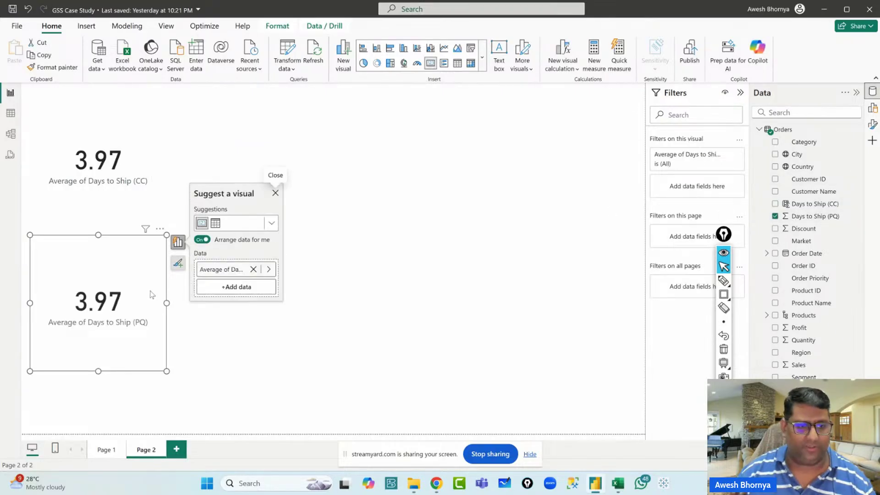
left_click_drag(151, 293, 301, 149)
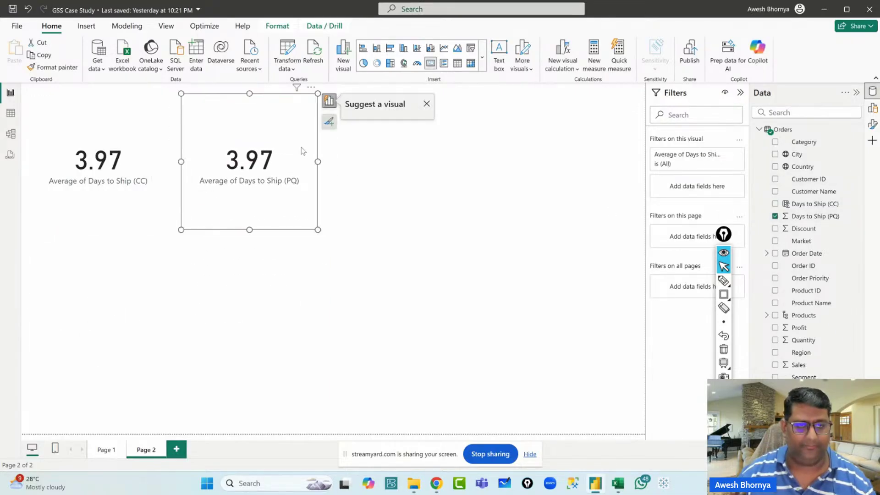
Compare the two Days to Ship cards and examine the summarization setting and its options for each
left_click(122, 128)
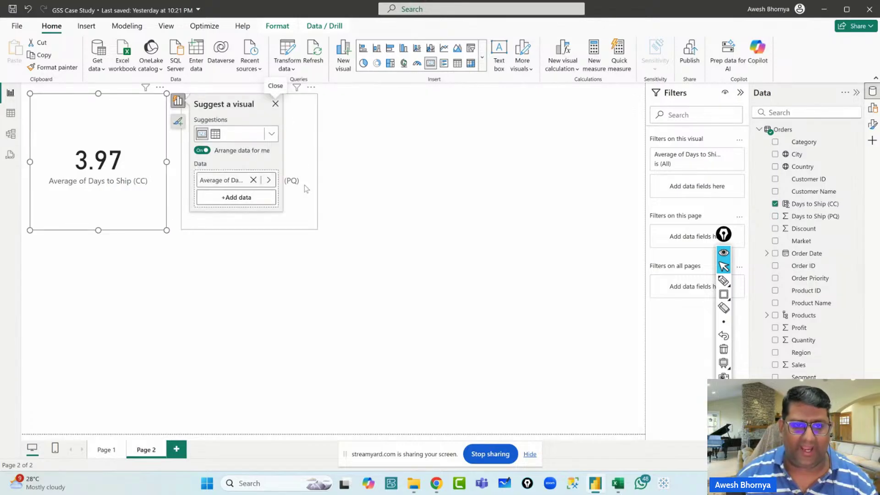
left_click(302, 163)
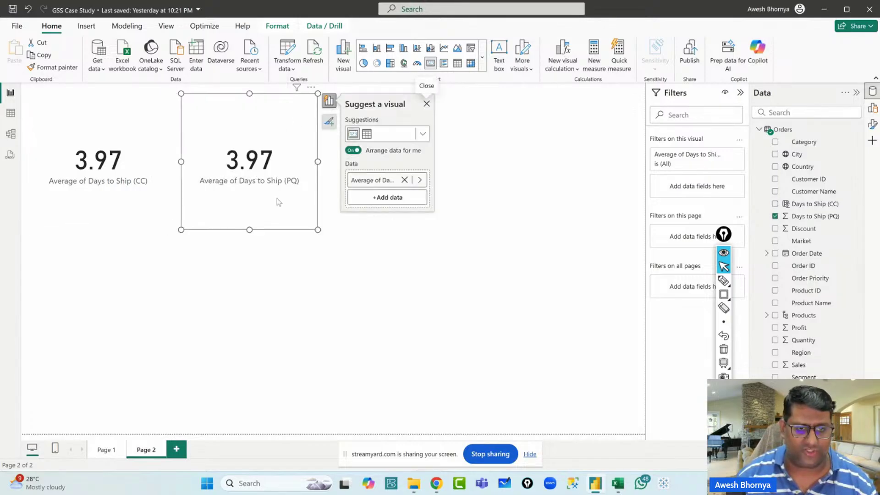
left_click(419, 181)
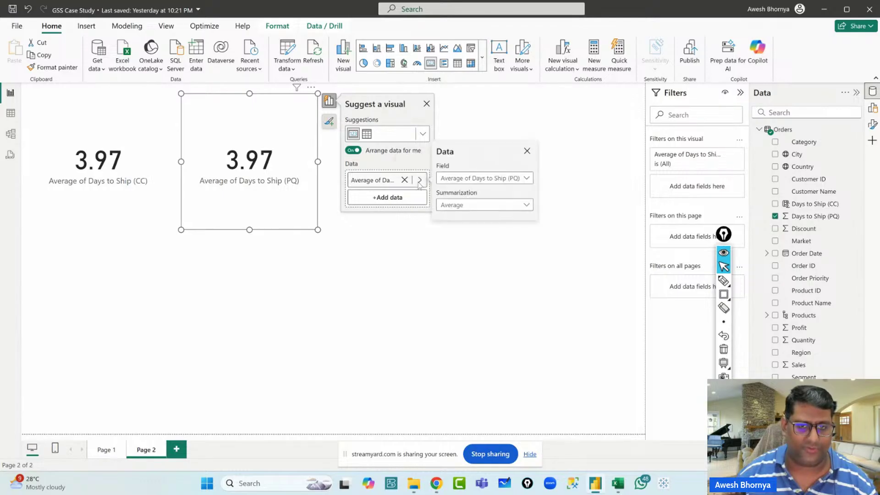
left_click(459, 211)
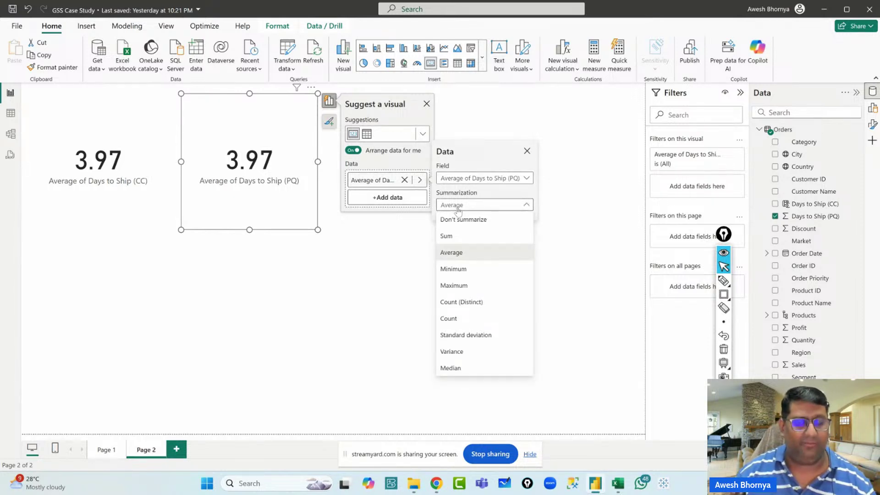
left_click(459, 210)
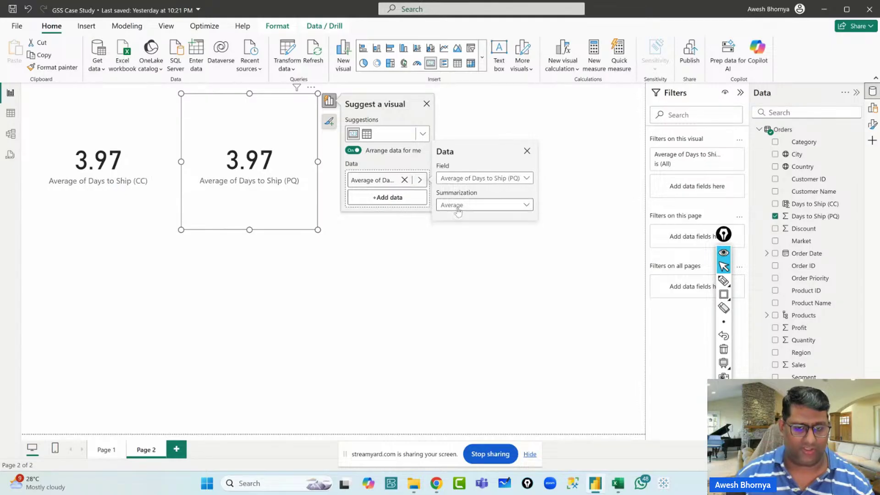
left_click(457, 308)
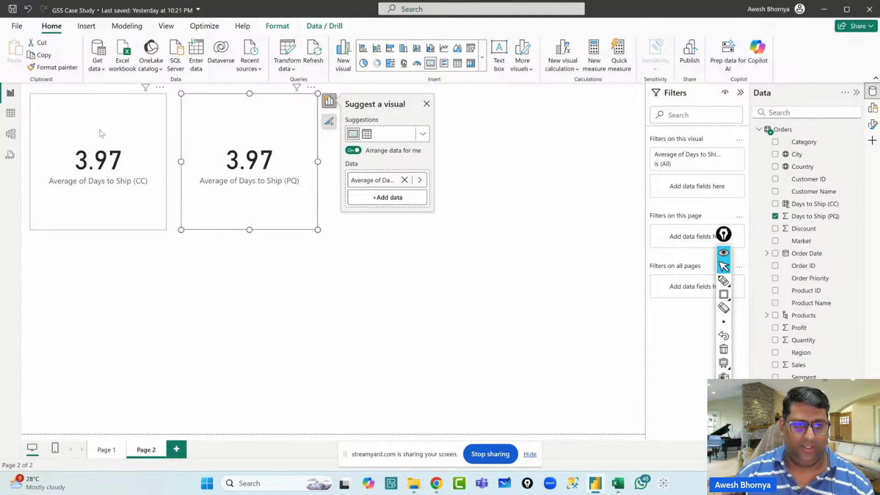
left_click(131, 123)
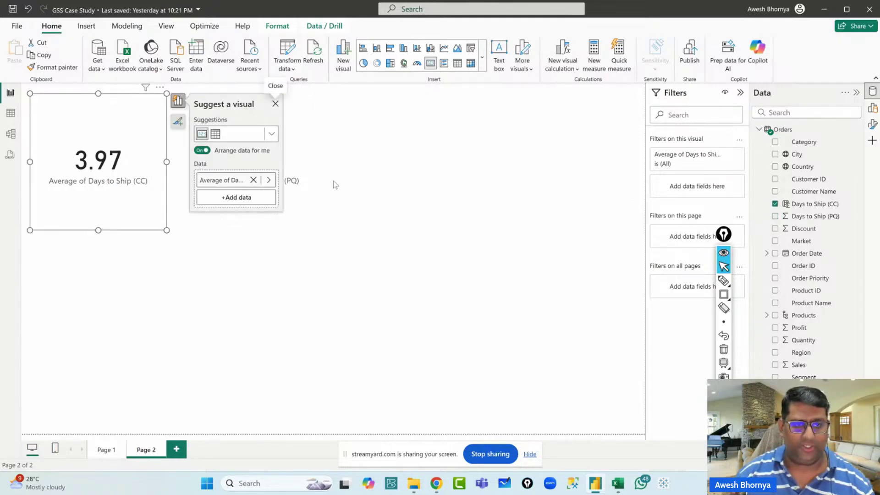
left_click(269, 180)
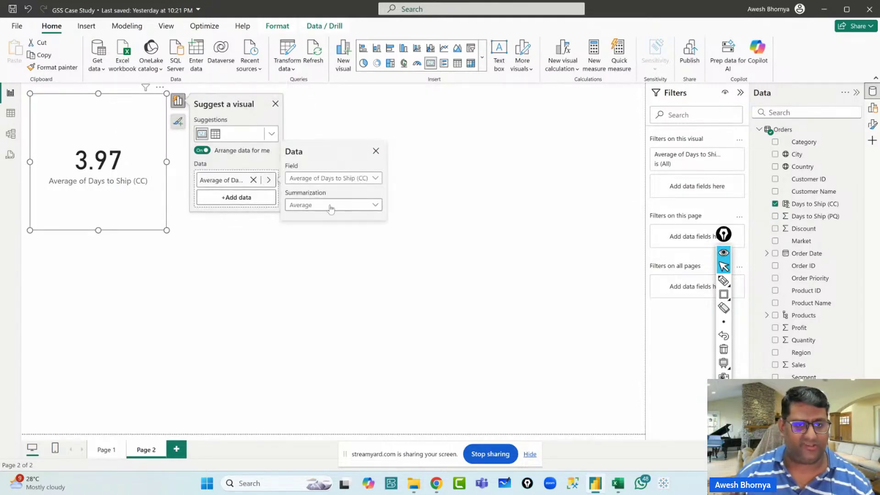
left_click(376, 151)
Handwrite "Measure" with the annotation pen on the empty canvas below the cards and underline it
left_click(724, 281)
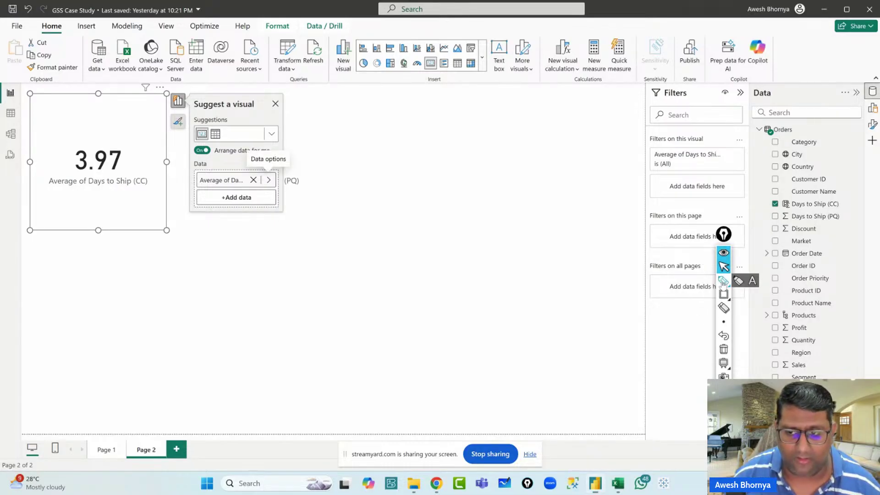
left_click_drag(251, 276, 265, 310)
mouse_move(283, 265)
left_mouse_down()
mouse_move(287, 310)
mouse_move(327, 290)
left_mouse_up()
mouse_move(340, 260)
left_mouse_down()
mouse_move(332, 270)
mouse_move(342, 293)
left_mouse_up()
left_click_drag(347, 272, 365, 287)
left_click_drag(367, 280, 402, 262)
left_click_drag(265, 324, 435, 286)
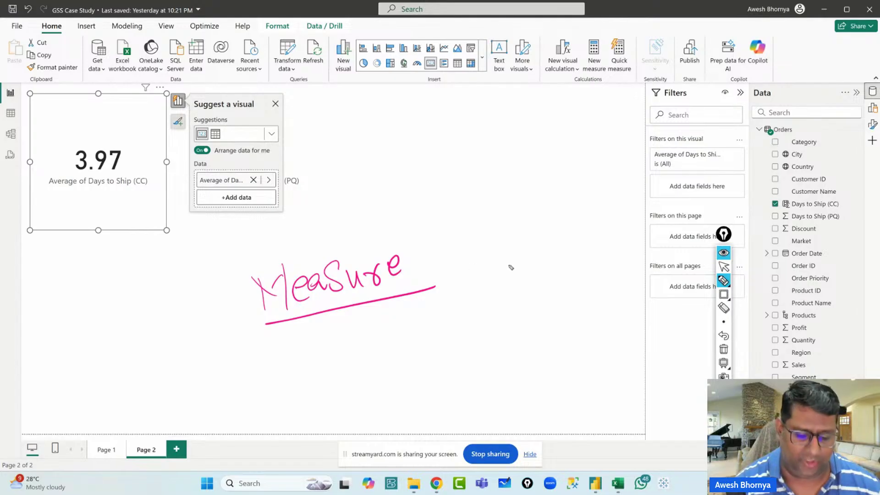
Handwrite an underlined "Profit Margin" beside Measure, link them with an arrow, and clear all annotations
mouse_move(502, 247)
left_mouse_down()
mouse_move(510, 289)
mouse_move(505, 264)
mouse_move(546, 257)
left_mouse_up()
mouse_move(544, 248)
left_mouse_down()
mouse_move(537, 282)
mouse_move(552, 252)
left_mouse_up()
left_click_drag(580, 231, 569, 282)
mouse_move(587, 250)
left_mouse_down()
mouse_move(589, 263)
mouse_move(592, 240)
left_mouse_up()
mouse_move(598, 227)
left_mouse_down()
mouse_move(601, 269)
mouse_move(609, 239)
left_mouse_up()
mouse_move(522, 316)
left_mouse_down()
mouse_move(537, 349)
mouse_move(574, 330)
mouse_move(591, 303)
mouse_move(597, 330)
left_mouse_up()
mouse_move(617, 297)
left_mouse_down()
mouse_move(619, 311)
mouse_move(642, 289)
mouse_move(503, 373)
left_mouse_up()
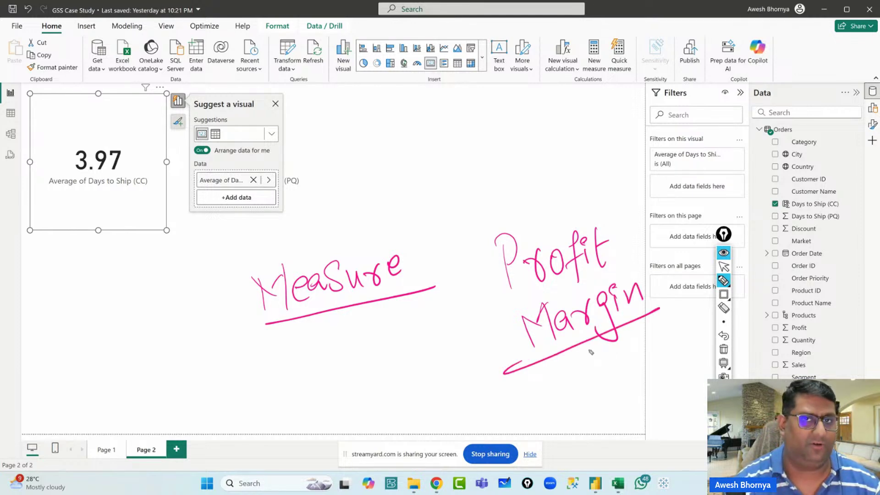
mouse_move(426, 270)
left_mouse_down()
mouse_move(479, 263)
mouse_move(471, 282)
left_mouse_up()
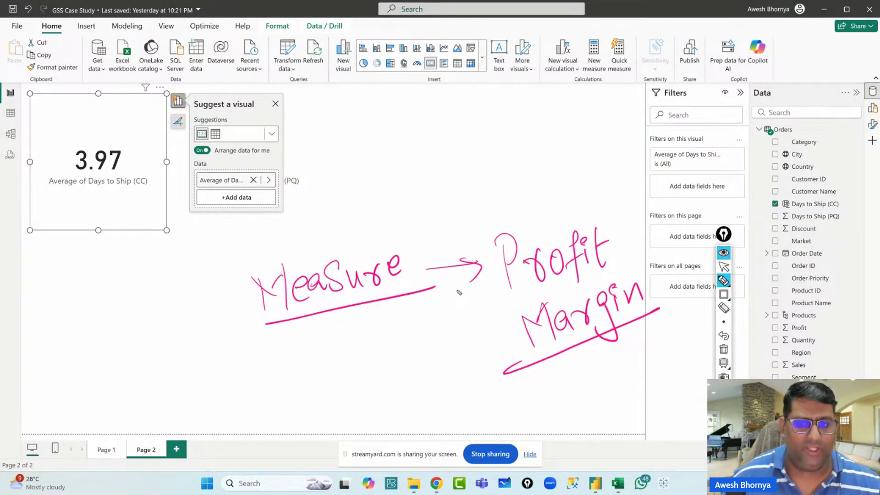
left_click(724, 266)
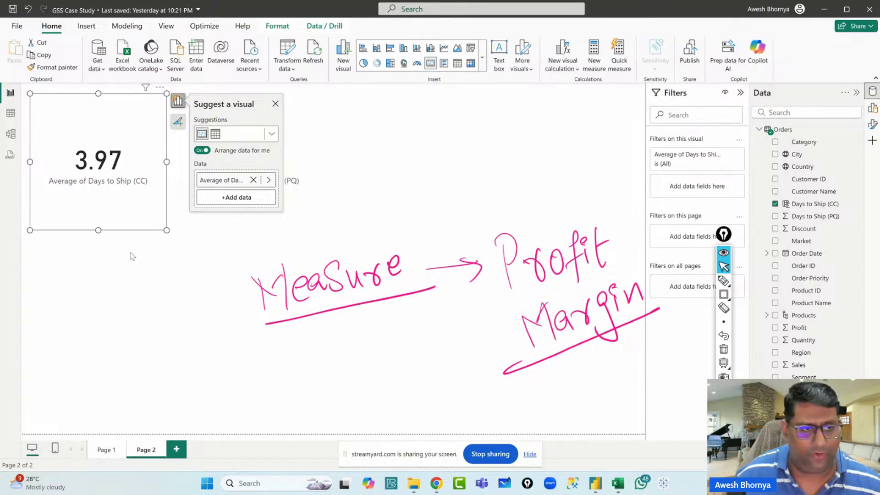
left_click(724, 350)
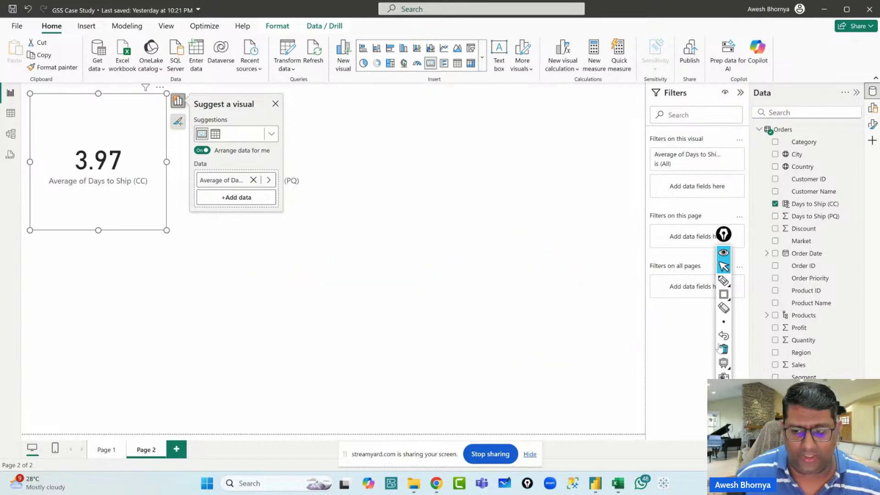
Show the Orders table in Table view and box the Days to Ship (PQ) and Days to Ship (CC) column headers
left_click(11, 113)
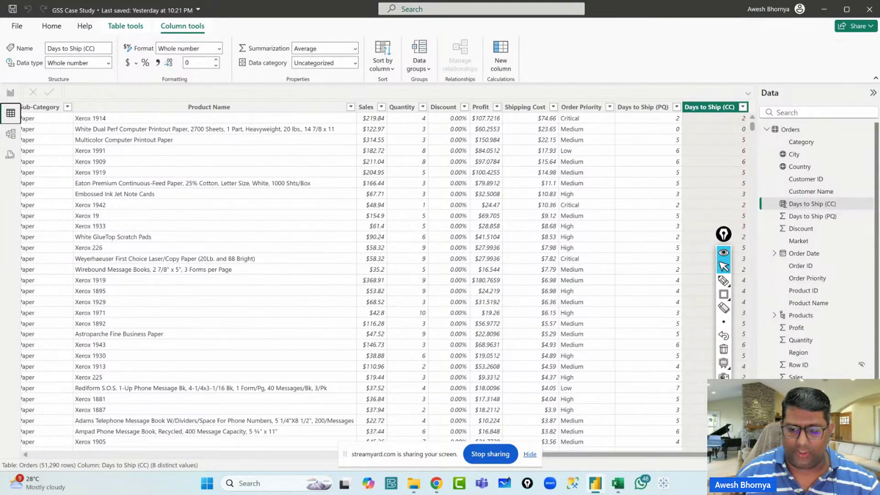
left_click(723, 295)
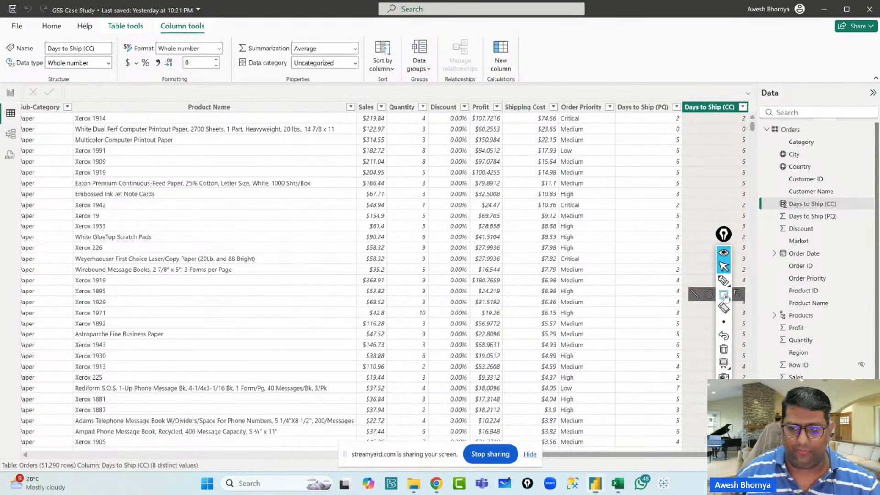
left_click_drag(612, 98, 747, 117)
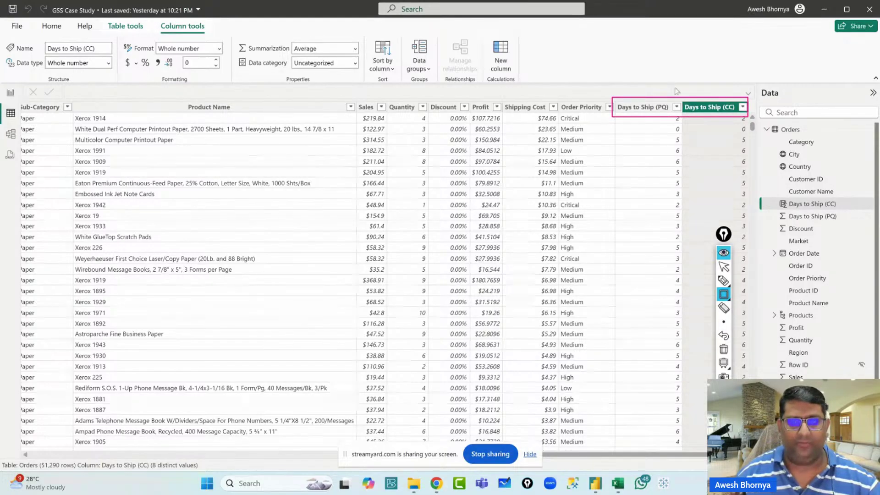
Handwrite "Numerical" above the boxed Days to Ship headers with the annotation pen and underline it
left_click(724, 281)
mouse_move(556, 65)
left_mouse_down()
mouse_move(563, 76)
mouse_move(568, 69)
left_mouse_up()
mouse_move(563, 57)
left_mouse_down()
mouse_move(568, 87)
mouse_move(626, 69)
mouse_move(690, 75)
left_mouse_up()
left_click(645, 58)
left_click(697, 69)
left_click_drag(543, 92, 713, 86)
left_click_drag(551, 69, 553, 100)
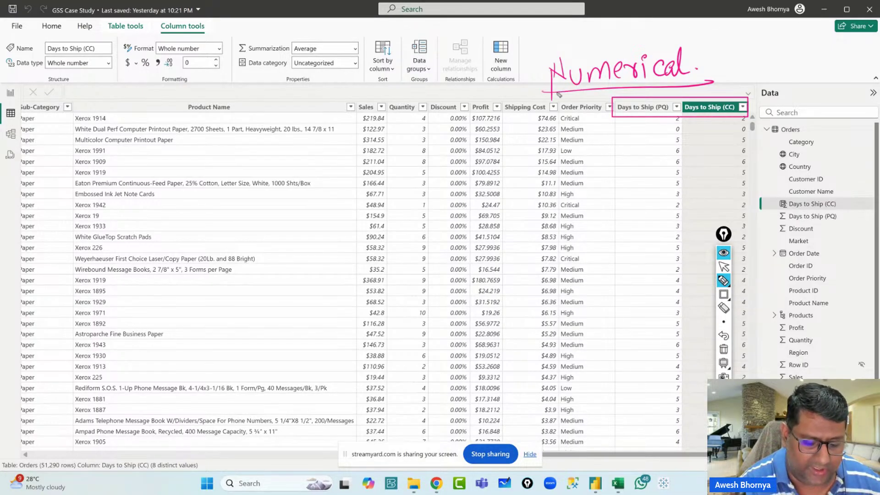
Annotate both Days to Ship columns with ticks, crosses and an arrow to a handwritten, underlined "Measure", and clear all annotations
left_click_drag(668, 106, 759, 78)
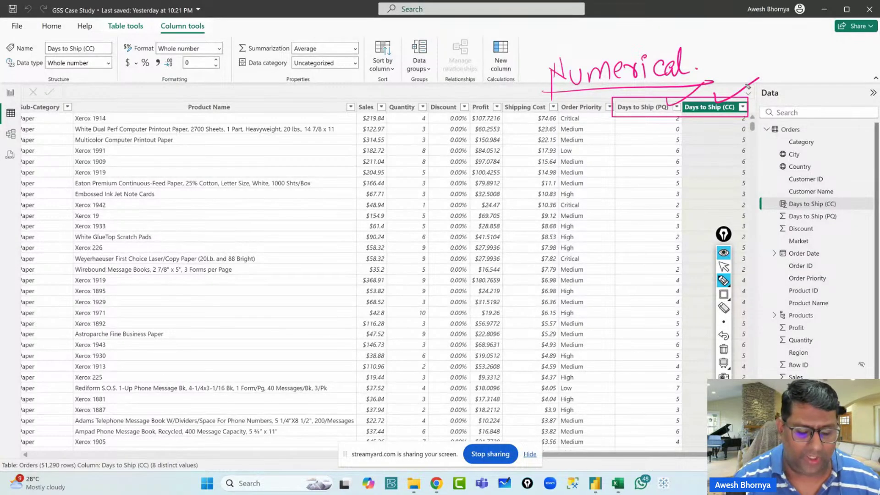
left_click_drag(706, 123, 728, 119)
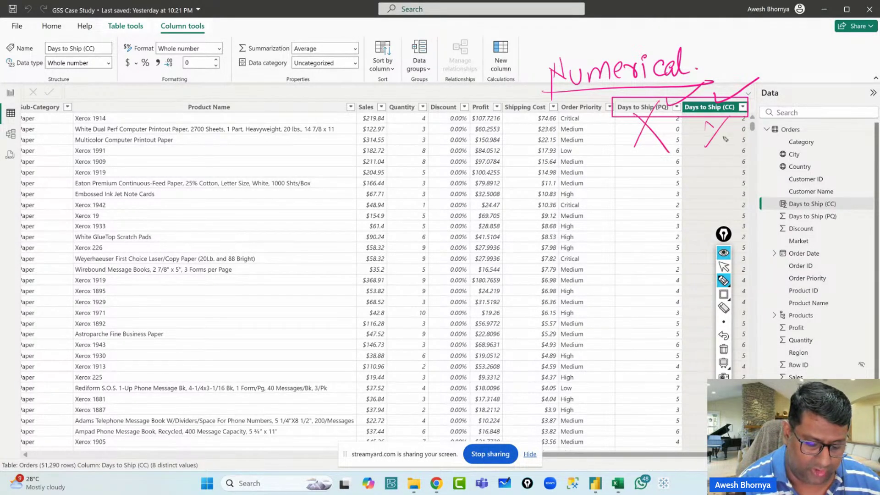
mouse_move(594, 94)
left_mouse_down()
mouse_move(621, 179)
mouse_move(669, 197)
mouse_move(708, 179)
mouse_move(723, 195)
mouse_move(735, 170)
mouse_move(762, 173)
left_mouse_up()
left_click_drag(623, 223, 778, 190)
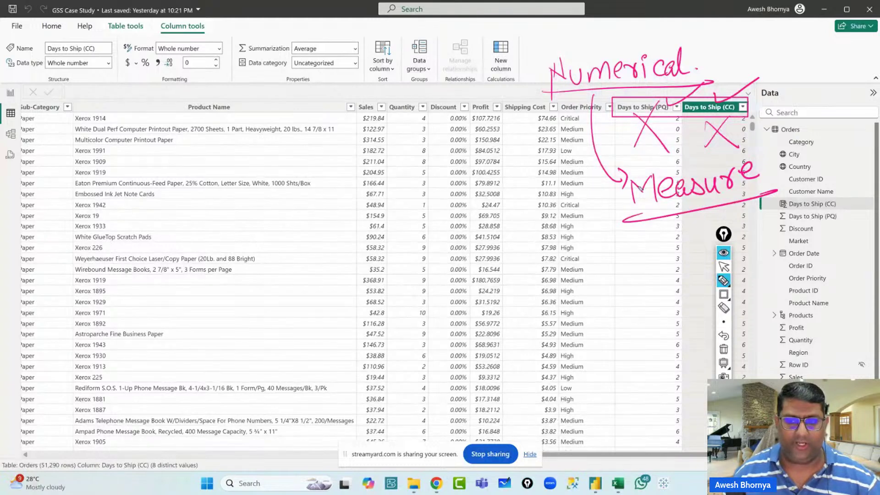
left_click(724, 349)
left_click(724, 268)
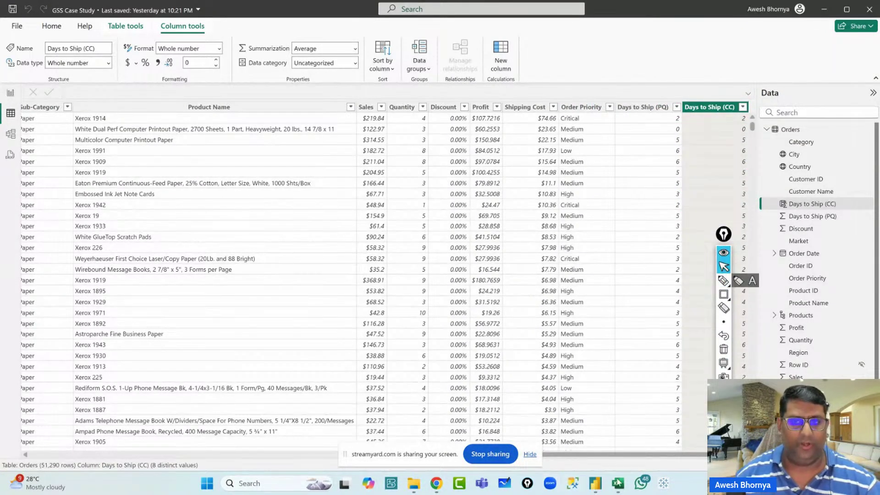
Return to the report's Page 2 and start a quick measure in the Orders table using the Division calculation
left_click(792, 129)
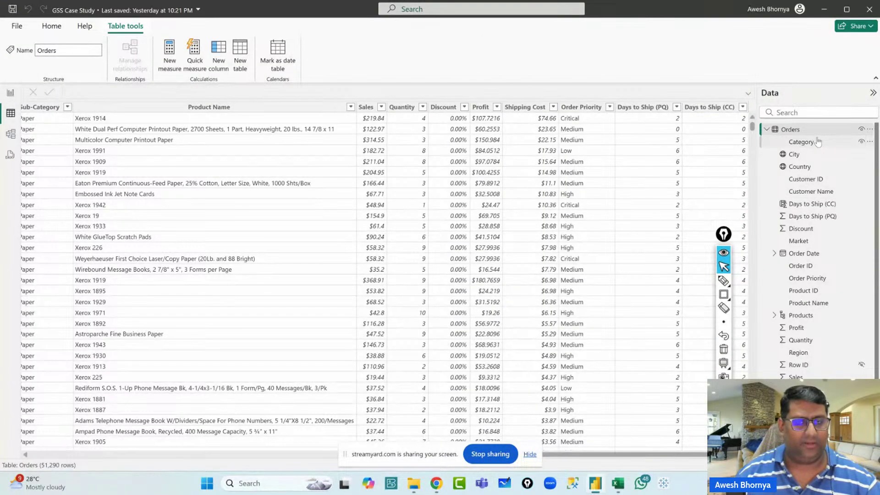
left_click(10, 93)
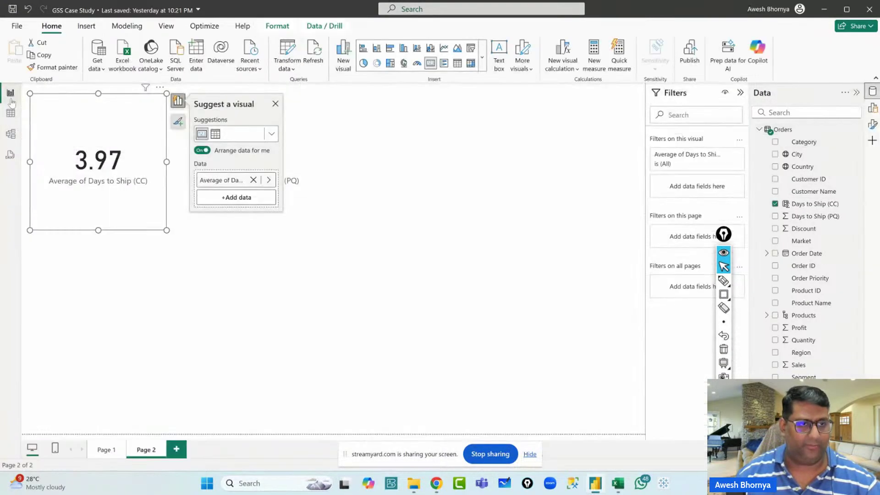
left_click(783, 133)
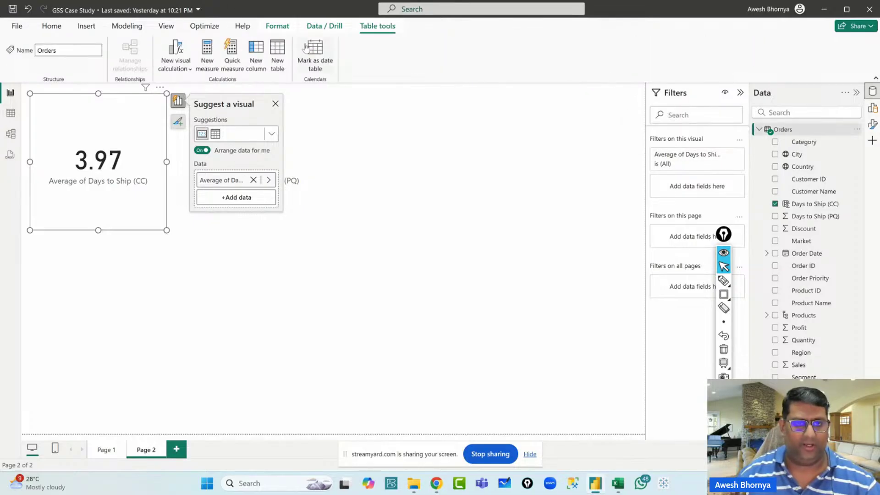
left_click(232, 54)
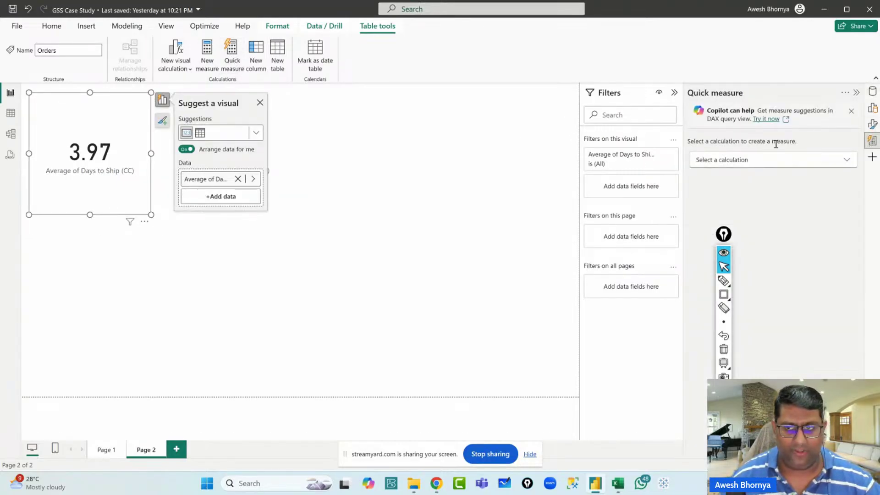
left_click(739, 160)
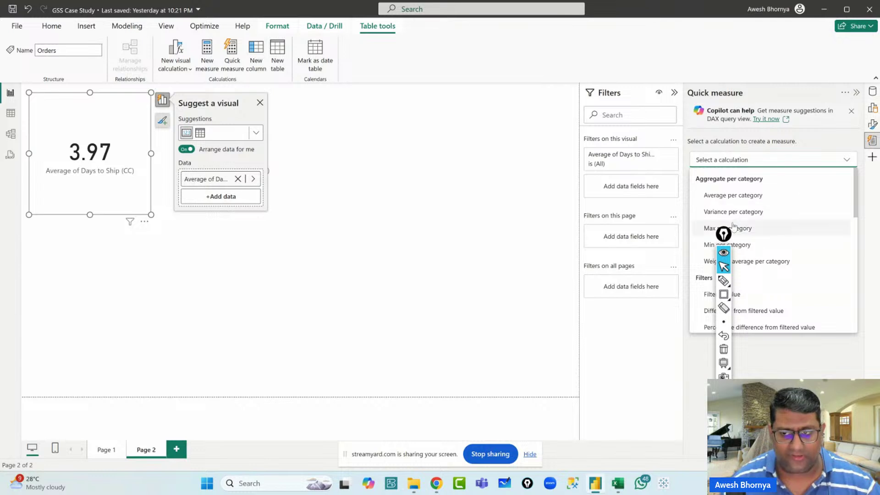
mouse_move(724, 234)
left_mouse_down()
mouse_move(570, 223)
mouse_move(535, 208)
left_mouse_up()
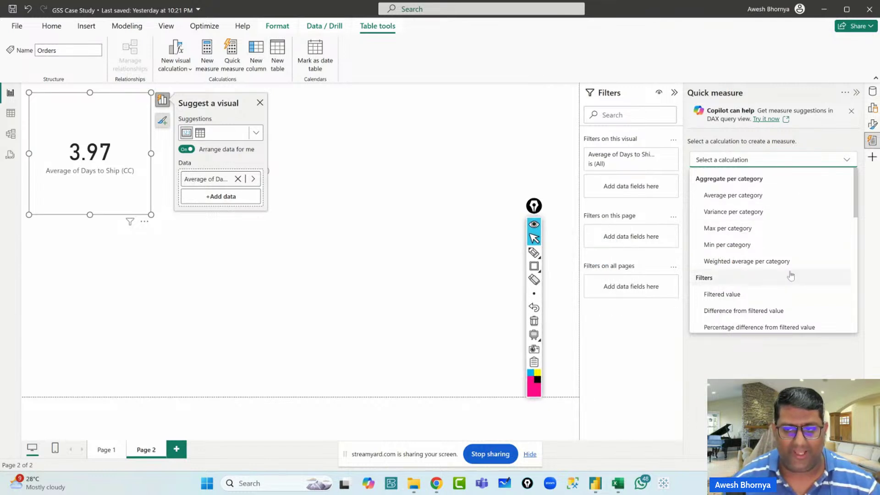
scroll(790, 277, "down", 10)
scroll(792, 283, "down", 5)
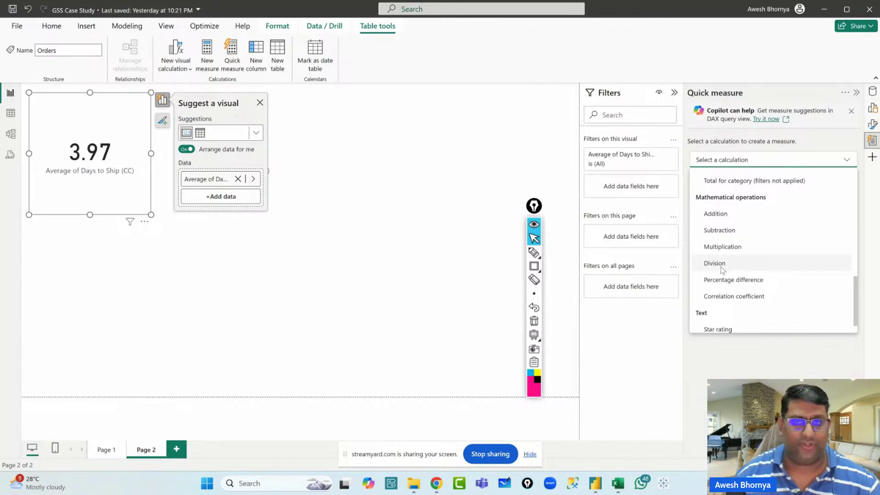
left_click(720, 266)
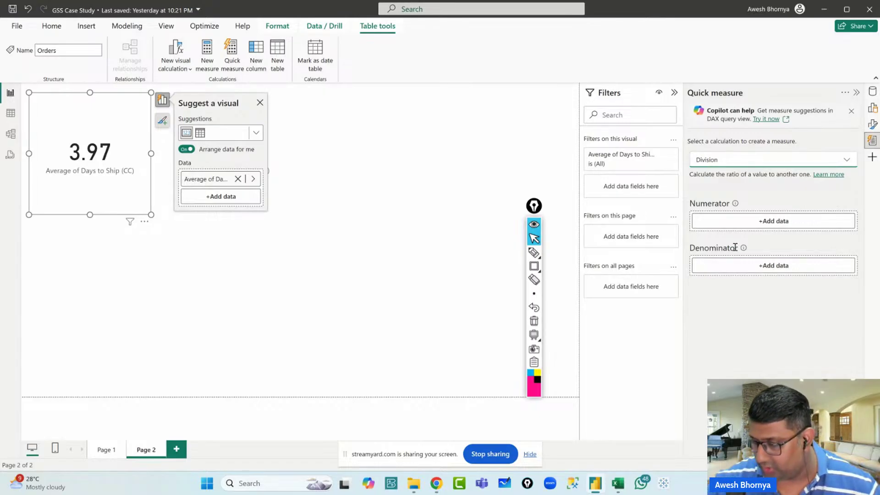
Set the Profit field, summarized as Sum, as the numerator of the quick measure
left_click(767, 221)
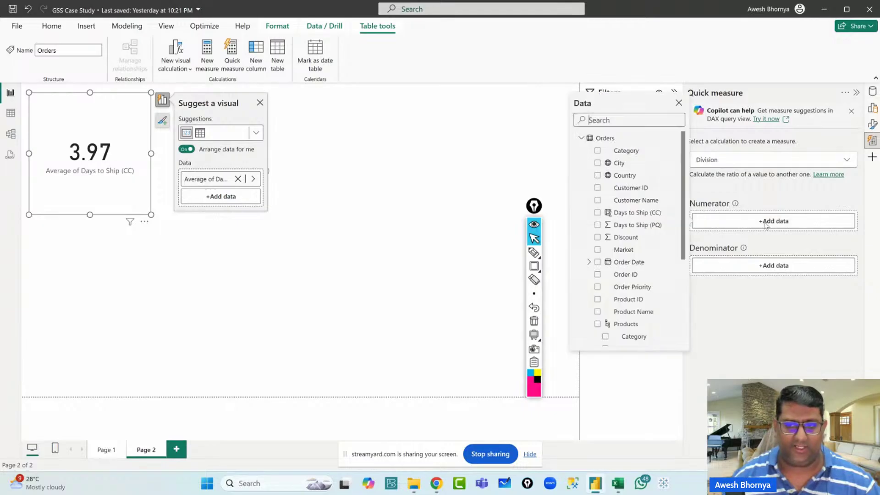
scroll(651, 222, "down", 3)
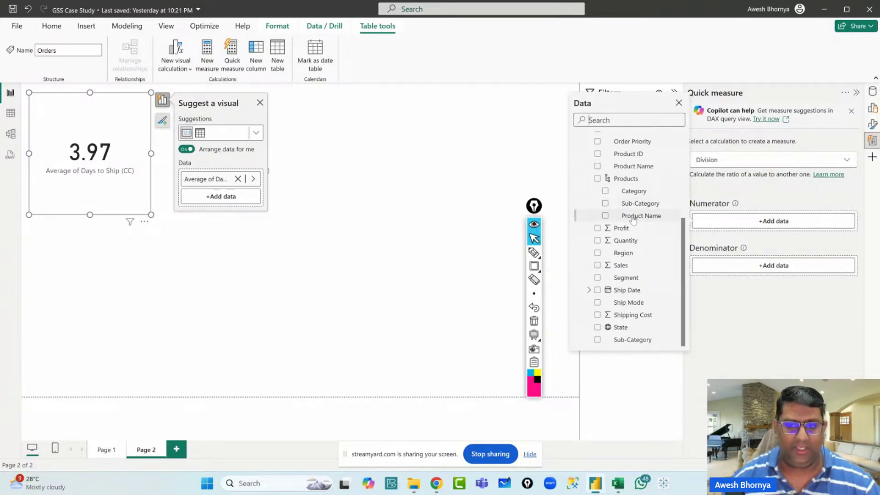
left_click(603, 229)
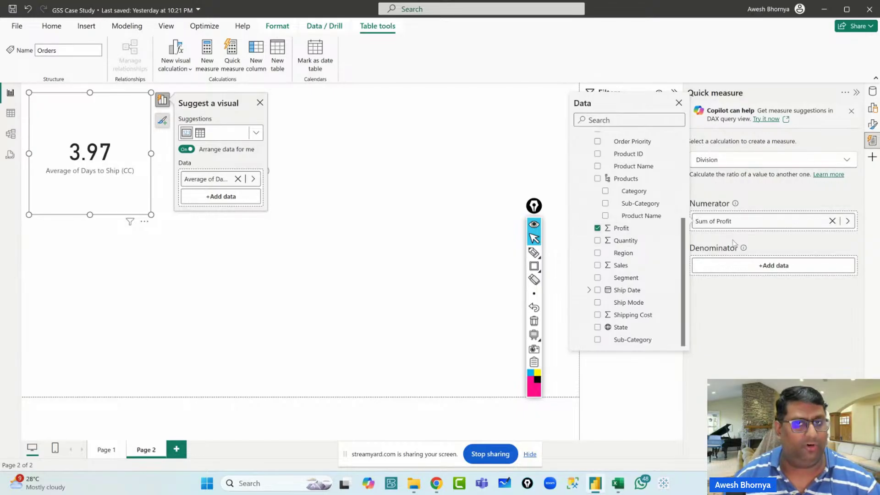
Box the Sum of Profit numerator with the annotation rectangle and examine its available summarization options
left_click(534, 266)
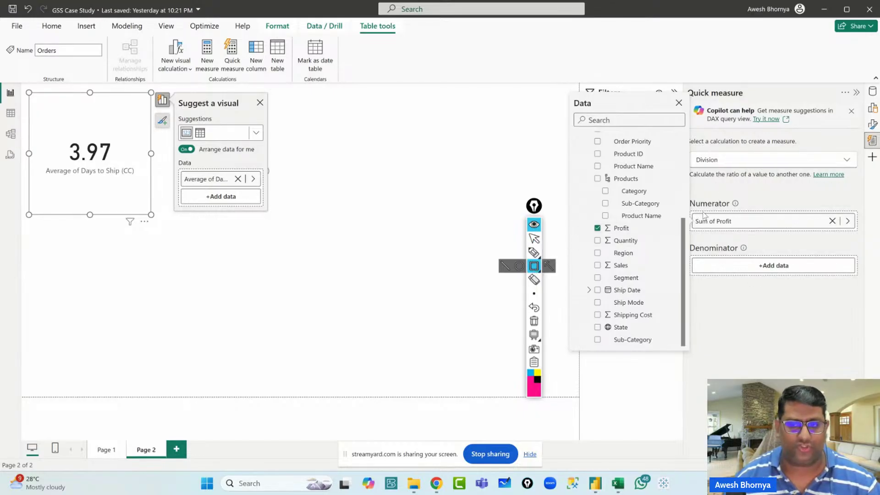
left_click_drag(694, 213, 739, 229)
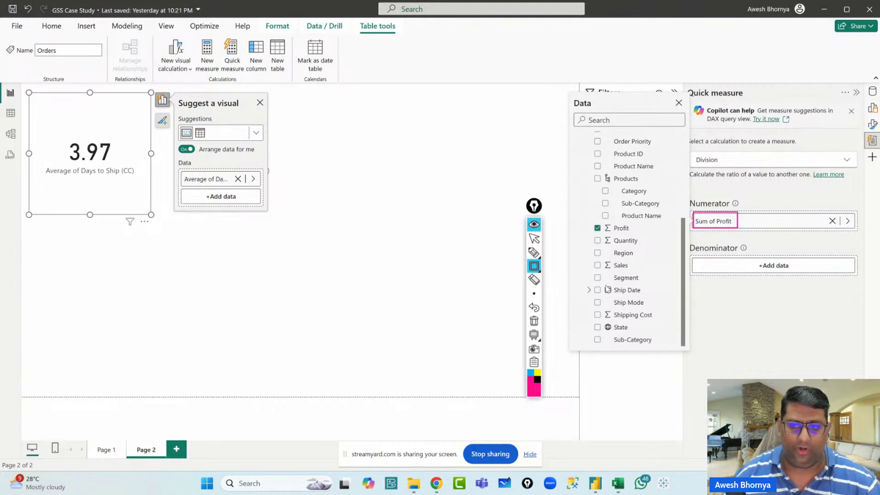
left_click(534, 238)
left_click(848, 222)
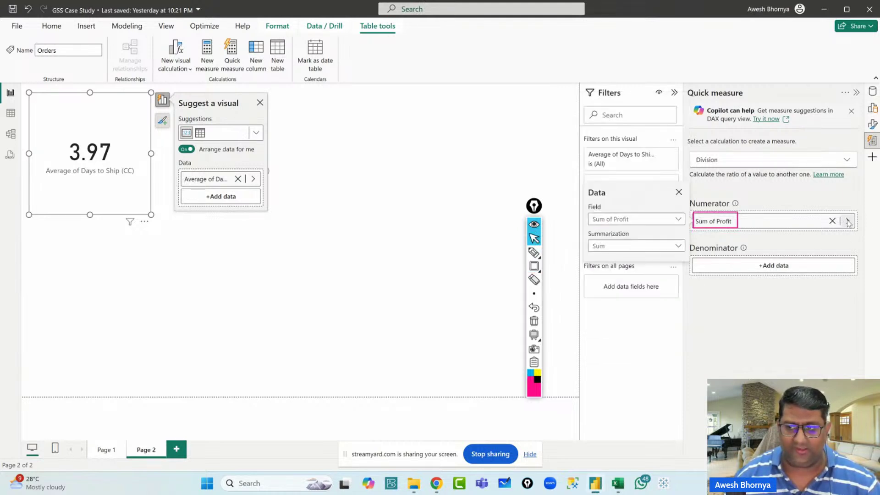
left_click(619, 250)
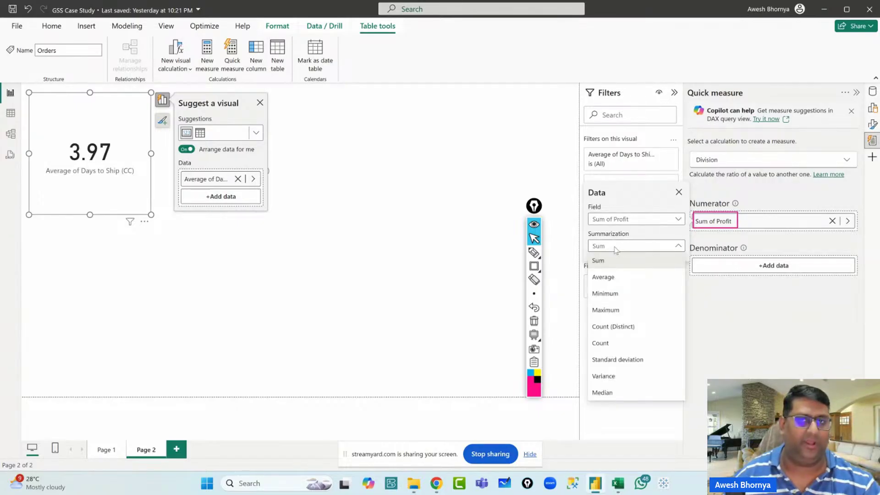
left_click(611, 202)
left_click(678, 192)
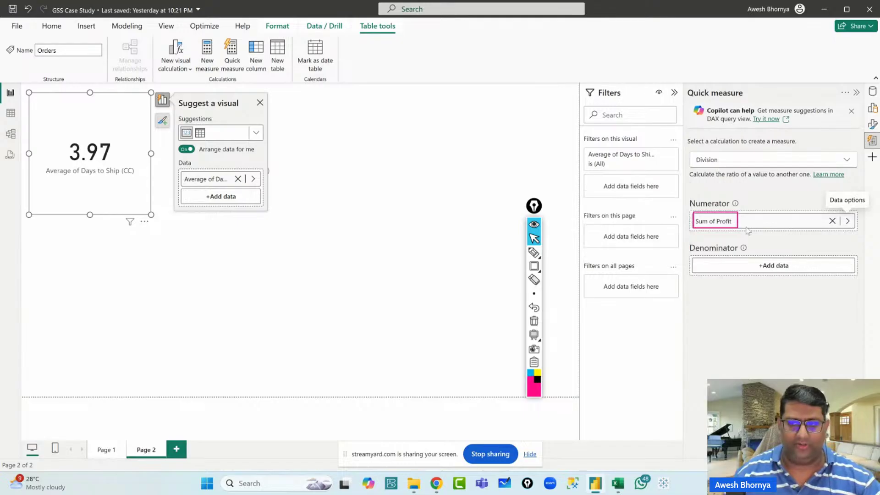
Set Sum of Sales as the denominator, add the quick measure, and clear the annotation box
left_click(728, 267)
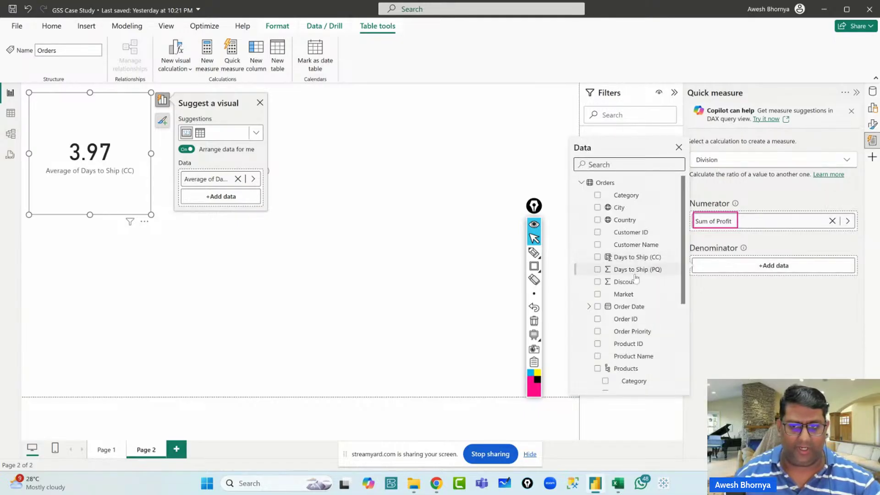
scroll(635, 279, "down", 4)
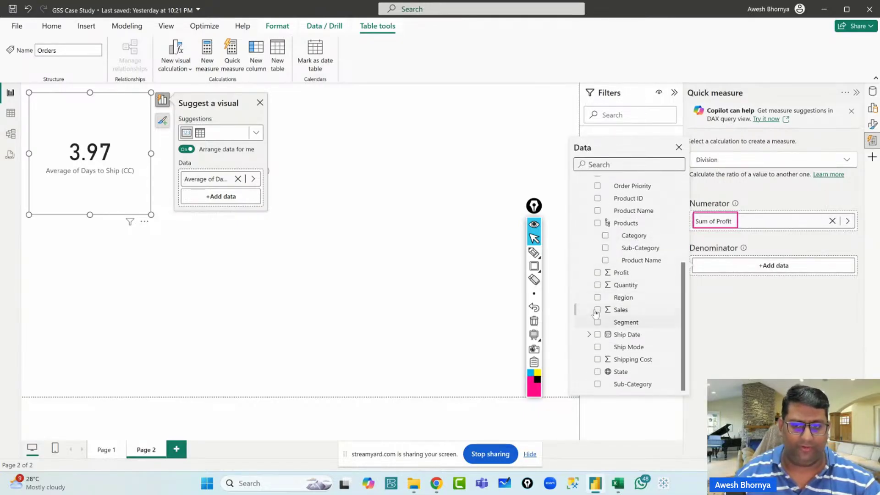
left_click(597, 312)
left_click(773, 342)
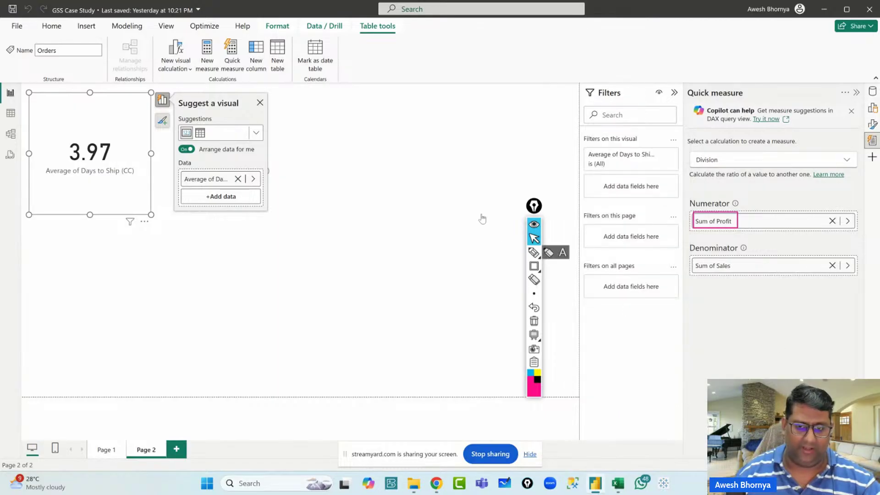
left_click(534, 322)
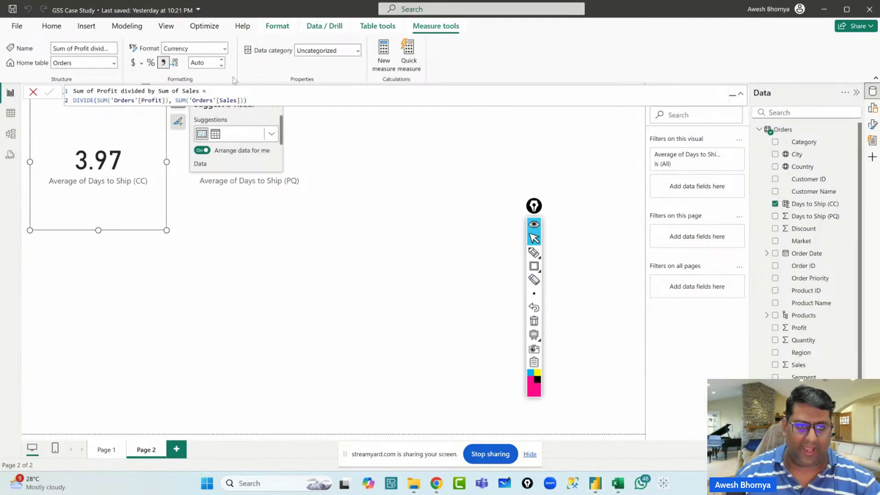
Examine the DAX formula of the new Profit divided by Sales measure using the screen magnifier
scroll(813, 337, "down", 1)
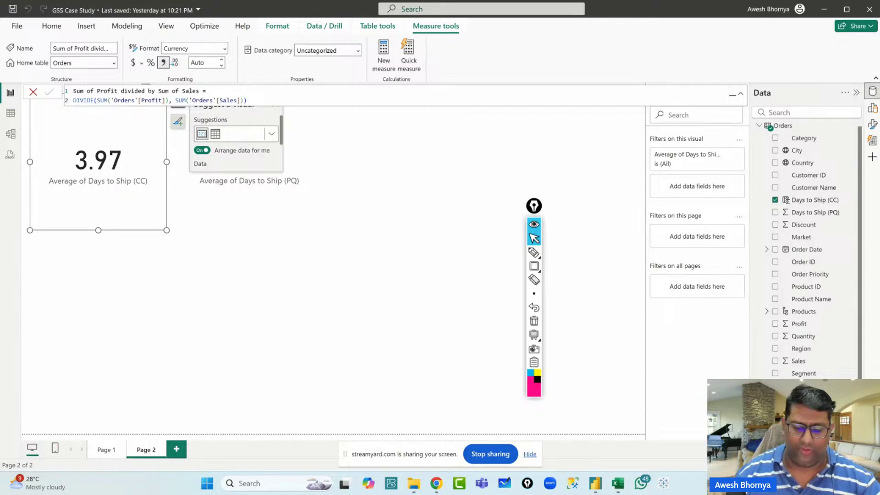
key("super+plus")
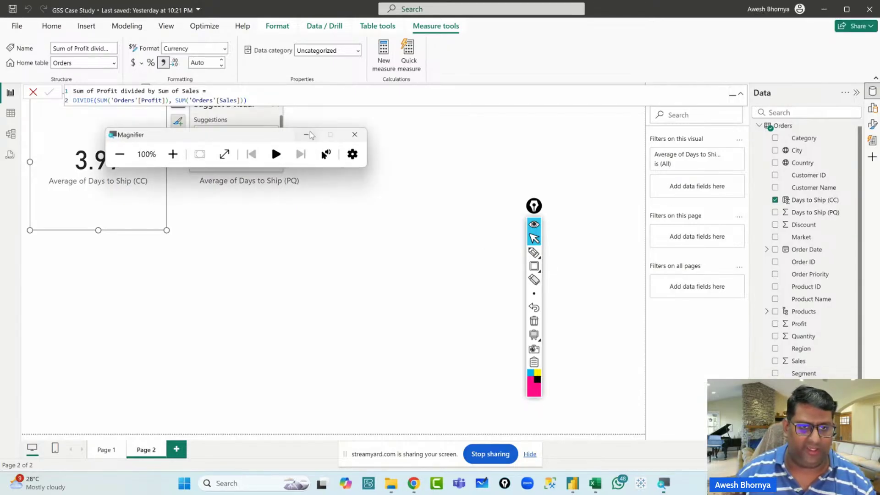
key("super+plus")
key("super+plus")
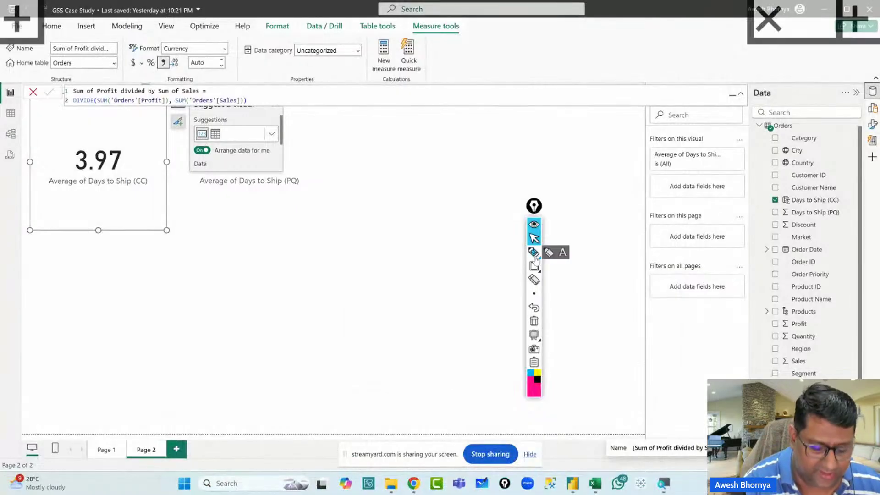
Draw an arrow from the DAX formula to a handwritten, underlined "Measure" on the canvas, and clear the annotations
left_click(534, 252)
mouse_move(286, 97)
left_mouse_down()
mouse_move(322, 163)
mouse_move(329, 159)
mouse_move(326, 197)
mouse_move(435, 165)
left_mouse_up()
left_click(440, 169)
left_click_drag(317, 230, 479, 192)
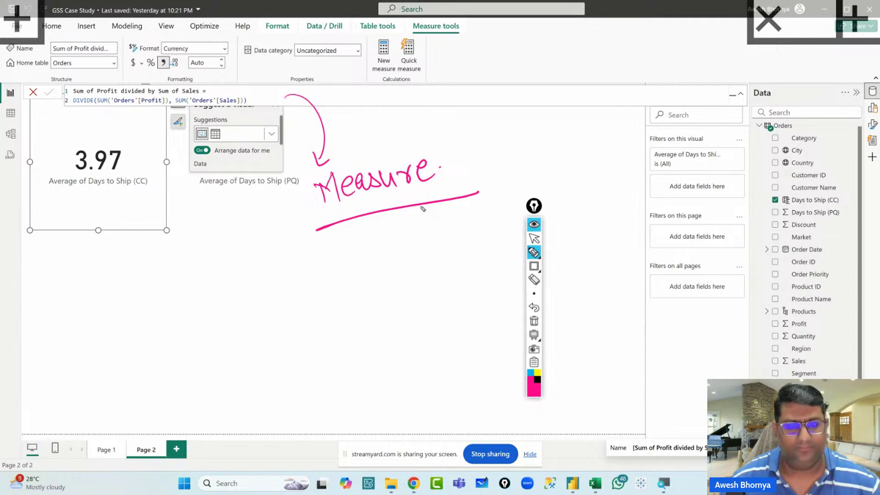
left_click(534, 321)
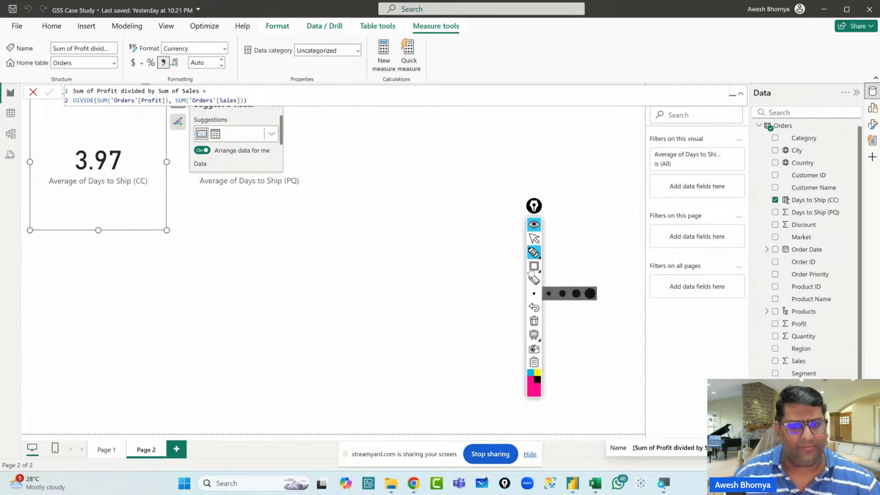
left_click(534, 239)
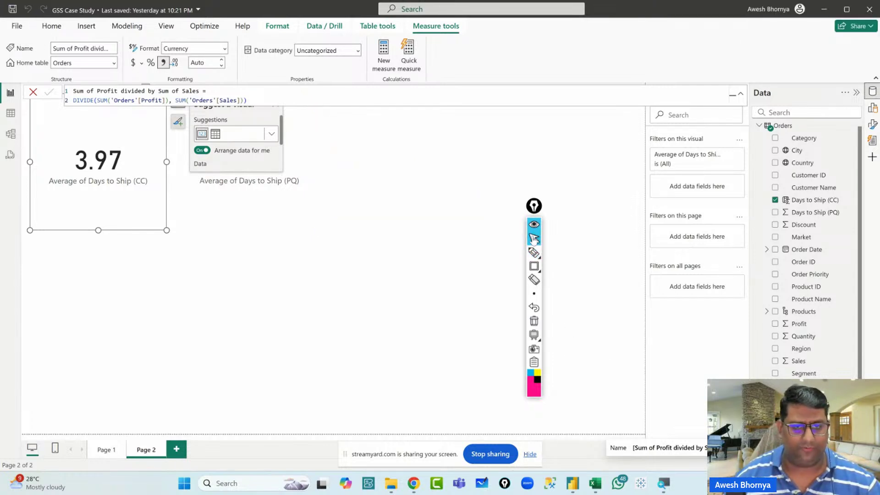
Show the Orders table in Table view and check its last columns and field list for the new measure
left_click(9, 116)
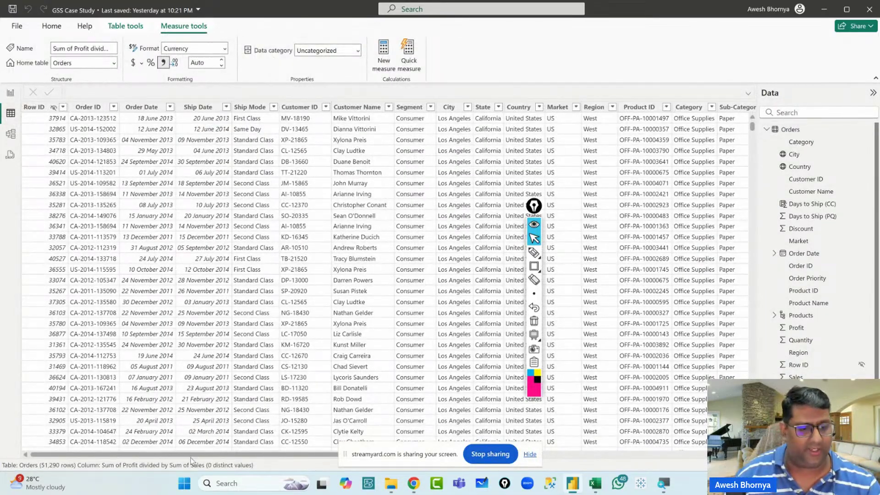
left_click_drag(188, 457, 557, 456)
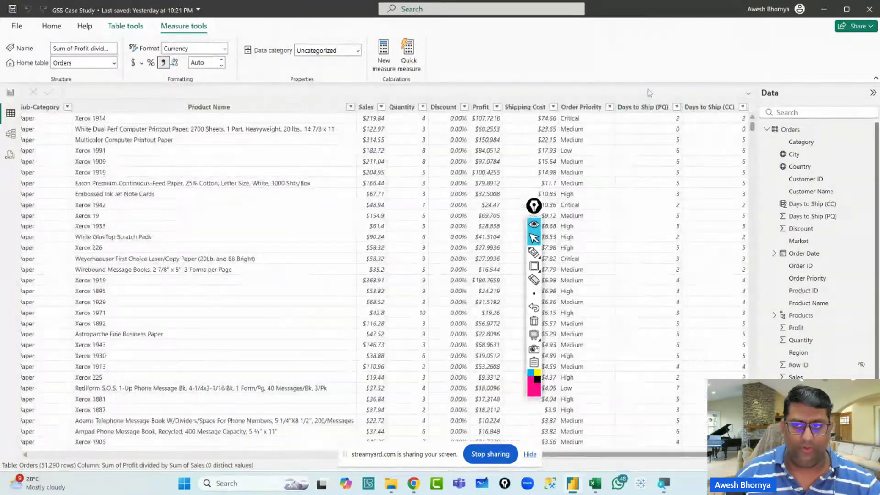
scroll(797, 368, "down", 1)
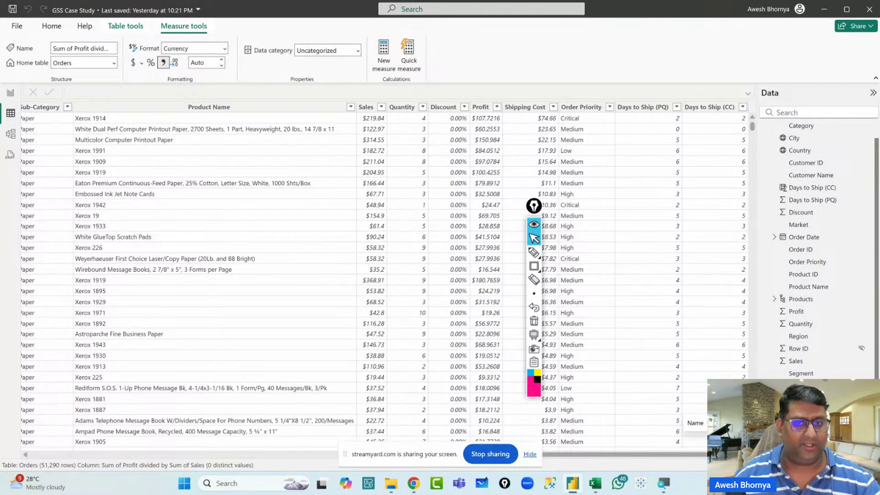
Handwrite "CC → inc. table size" above the Orders table, erasing the unfinished "col" wording along the way
left_click(534, 252)
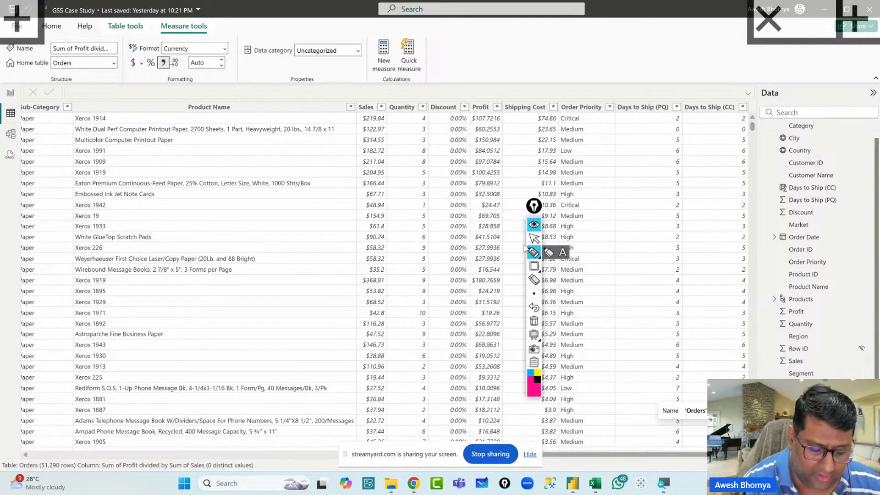
mouse_move(500, 46)
left_mouse_down()
mouse_move(486, 57)
mouse_move(501, 67)
left_mouse_up()
mouse_move(516, 45)
left_mouse_down()
mouse_move(516, 65)
mouse_move(551, 45)
left_mouse_up()
mouse_move(542, 47)
left_mouse_down()
mouse_move(545, 59)
mouse_move(572, 58)
left_mouse_up()
mouse_move(581, 44)
left_mouse_down()
mouse_move(595, 57)
mouse_move(638, 62)
left_mouse_up()
mouse_move(650, 49)
left_mouse_down()
mouse_move(663, 63)
mouse_move(689, 64)
left_mouse_up()
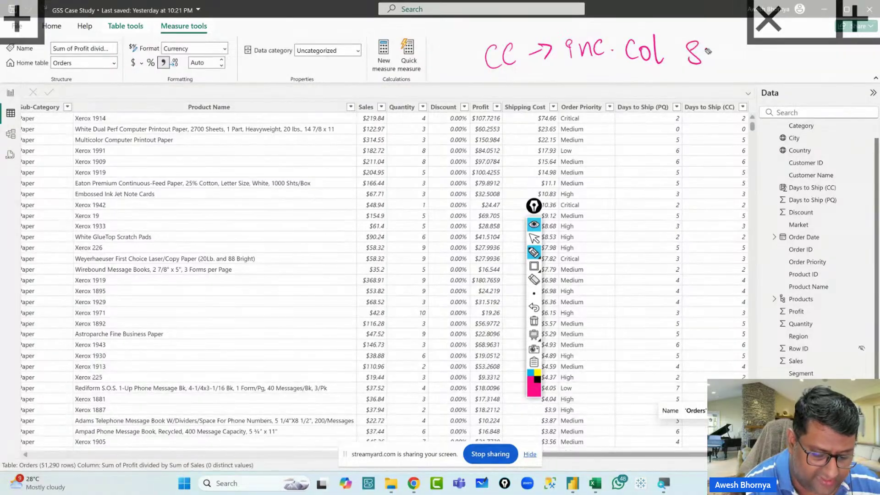
left_click(531, 308)
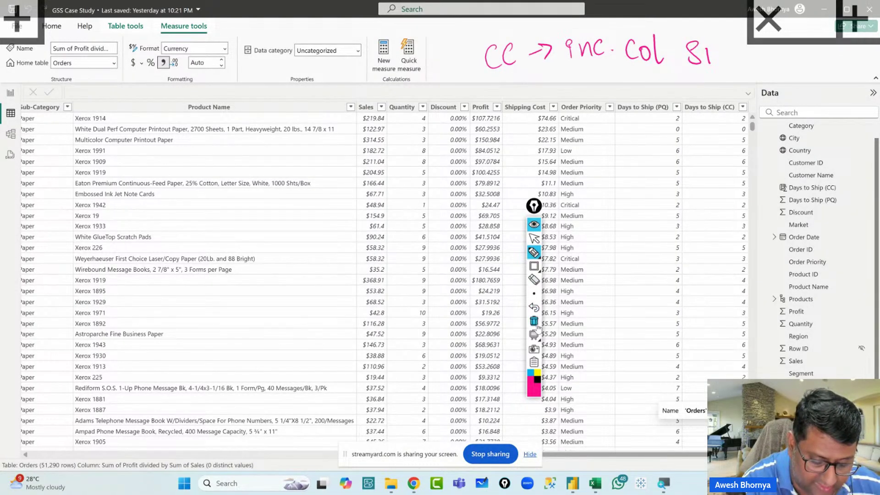
left_click(534, 280)
mouse_move(660, 50)
left_mouse_down()
mouse_move(635, 51)
mouse_move(714, 61)
left_mouse_up()
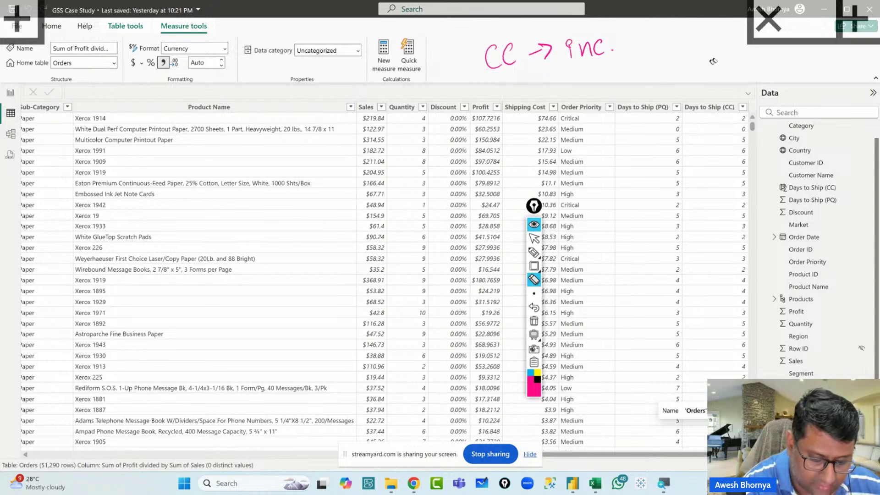
left_click(534, 252)
left_click_drag(620, 41, 617, 66)
mouse_move(614, 55)
left_mouse_down()
mouse_move(668, 42)
mouse_move(720, 68)
mouse_move(734, 49)
mouse_move(748, 69)
mouse_move(761, 68)
left_mouse_up()
Handwrite "measures → do not inc. table size" below the first note, underline it, and clear all annotations
mouse_move(484, 94)
left_mouse_down()
mouse_move(487, 107)
mouse_move(541, 85)
mouse_move(604, 82)
mouse_move(593, 96)
mouse_move(674, 85)
mouse_move(686, 100)
mouse_move(689, 84)
mouse_move(762, 82)
mouse_move(787, 92)
mouse_move(819, 84)
left_mouse_up()
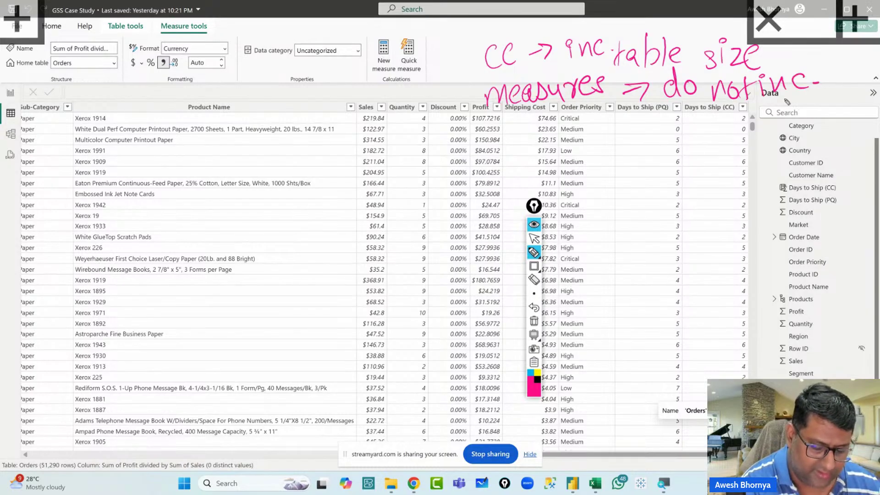
mouse_move(704, 145)
left_mouse_down()
mouse_move(700, 165)
mouse_move(749, 133)
mouse_move(769, 154)
mouse_move(789, 120)
mouse_move(807, 117)
mouse_move(825, 130)
mouse_move(858, 110)
left_mouse_up()
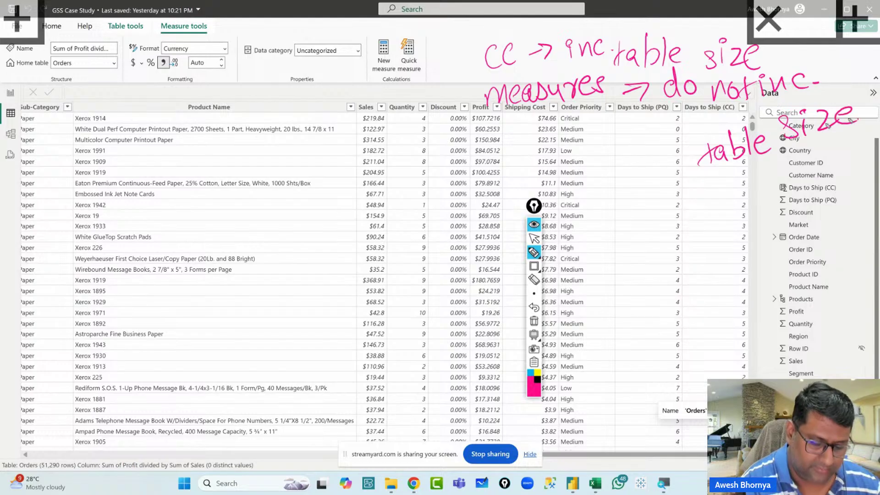
left_click_drag(876, 143, 687, 194)
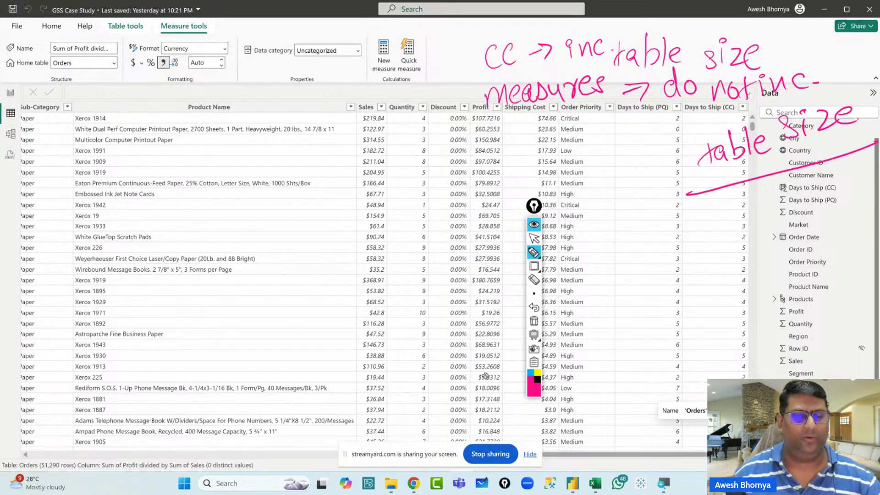
left_click(535, 322)
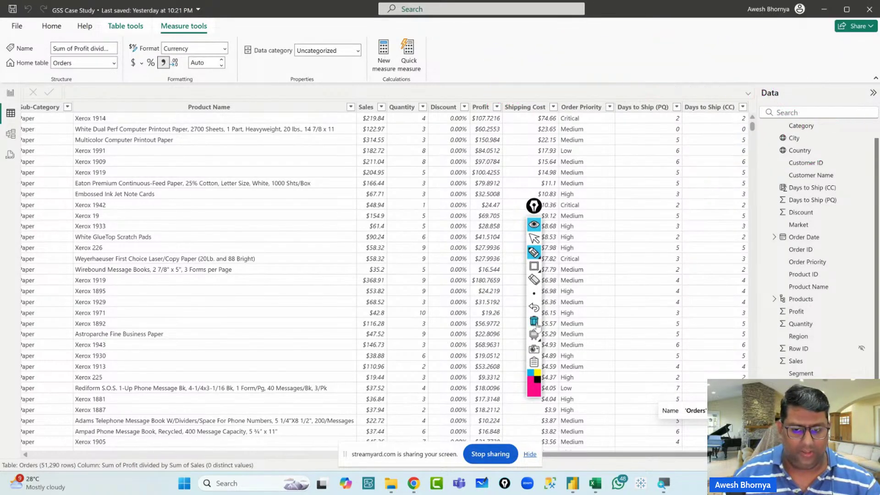
left_click(534, 238)
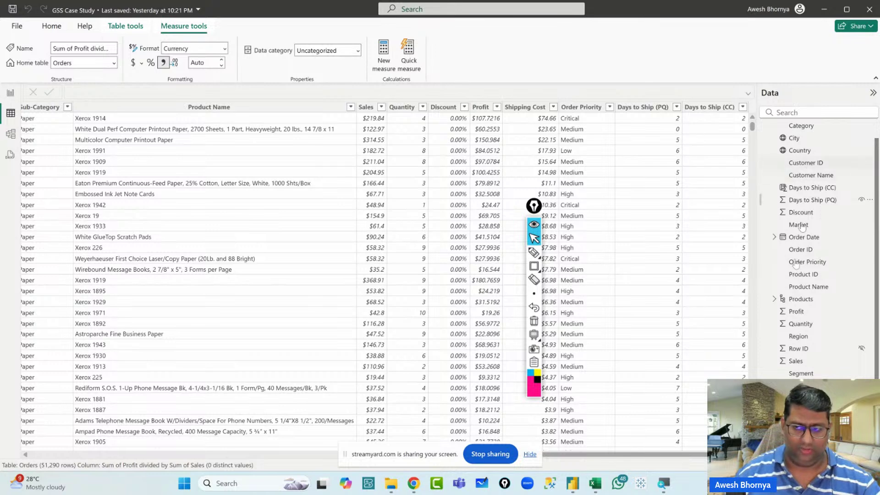
Rename the Sum of Profit divided by Sum of Sales measure as Profit Margin in its DAX formula
scroll(786, 321, "up", 1)
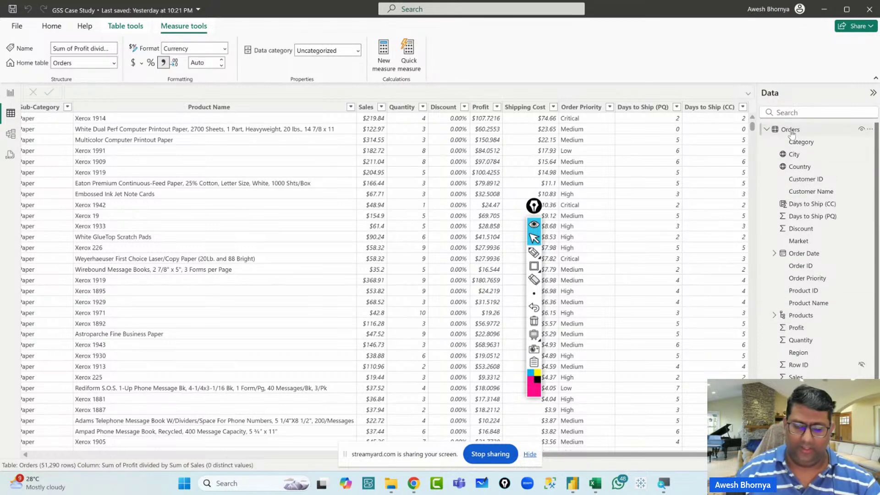
mouse_move(792, 135)
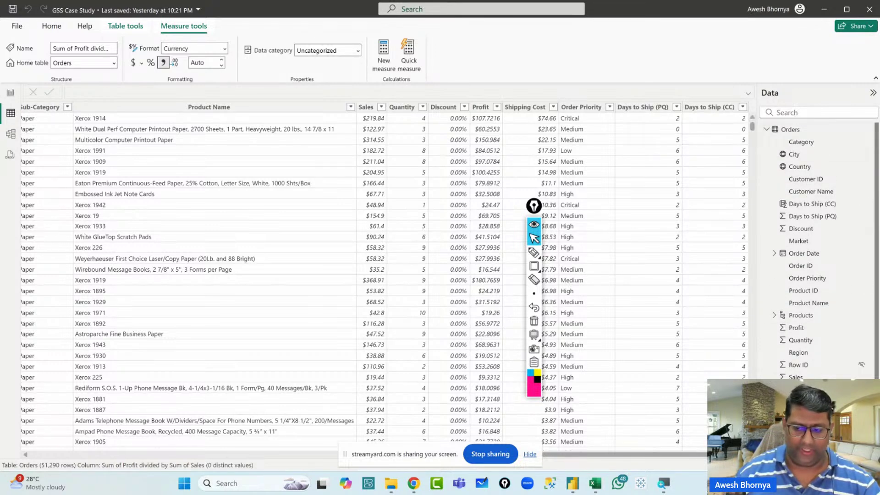
scroll(792, 134, "down", 1)
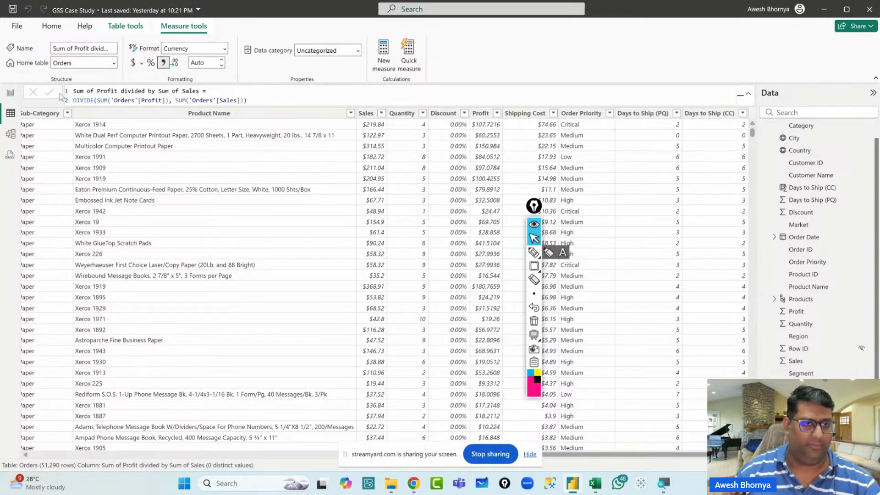
left_click_drag(57, 46, 165, 49)
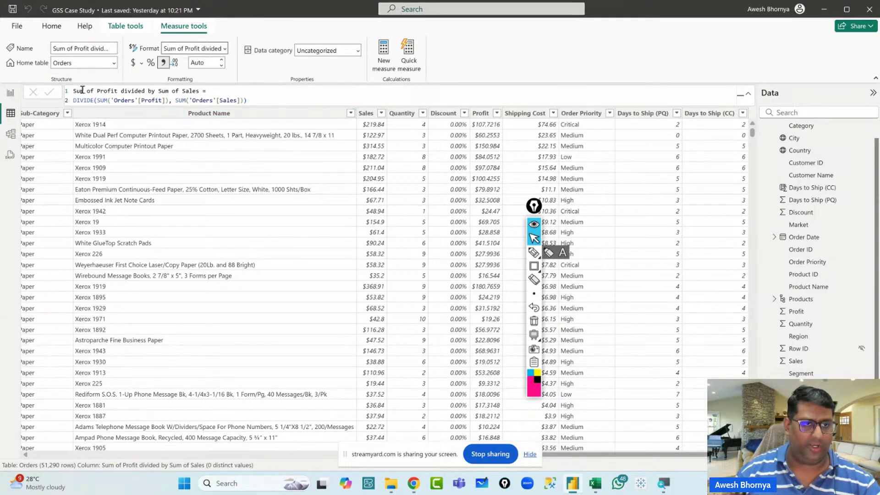
left_click_drag(75, 90, 113, 93)
left_click_drag(181, 93, 198, 91)
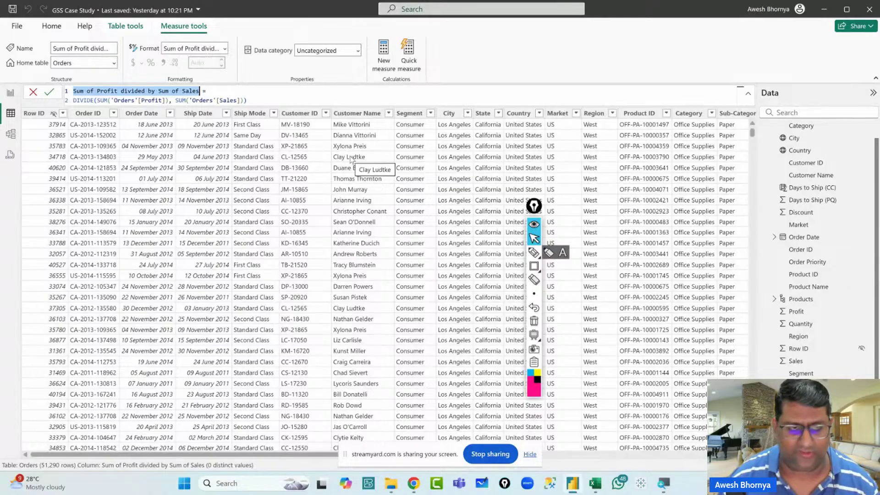
key("BackSpace")
type("Pr")
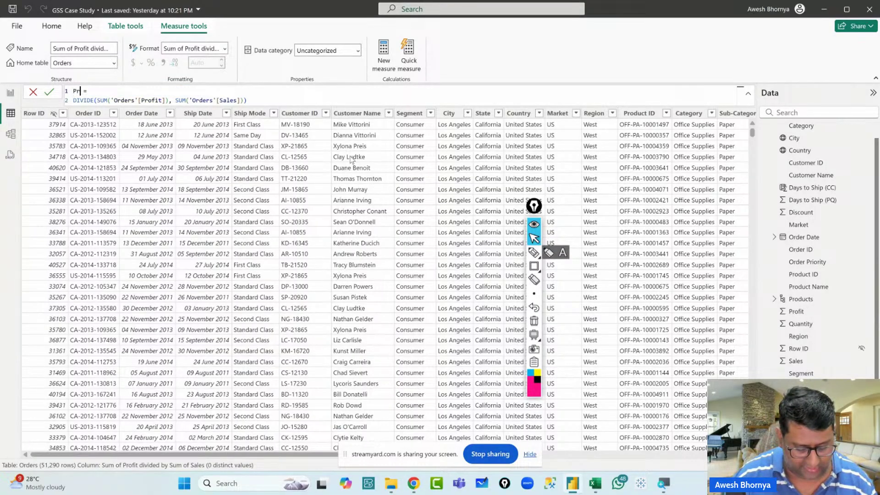
type("ofit Ma")
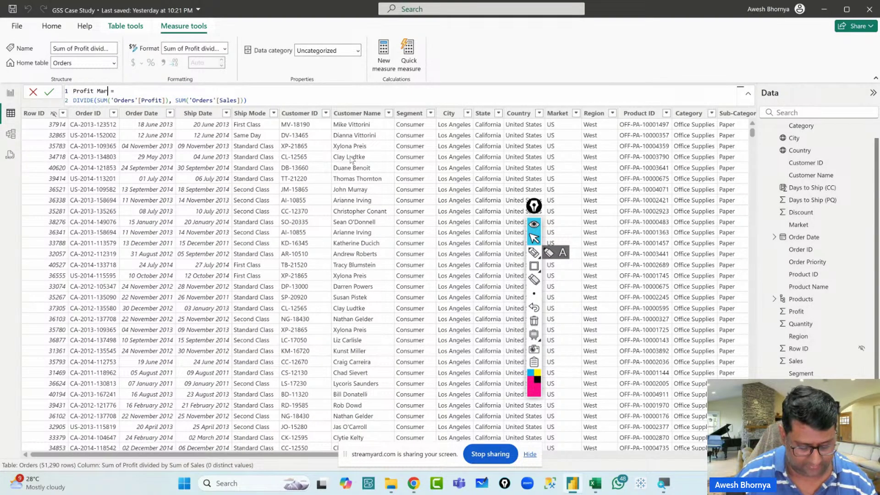
type("rgin")
key("shift+Return")
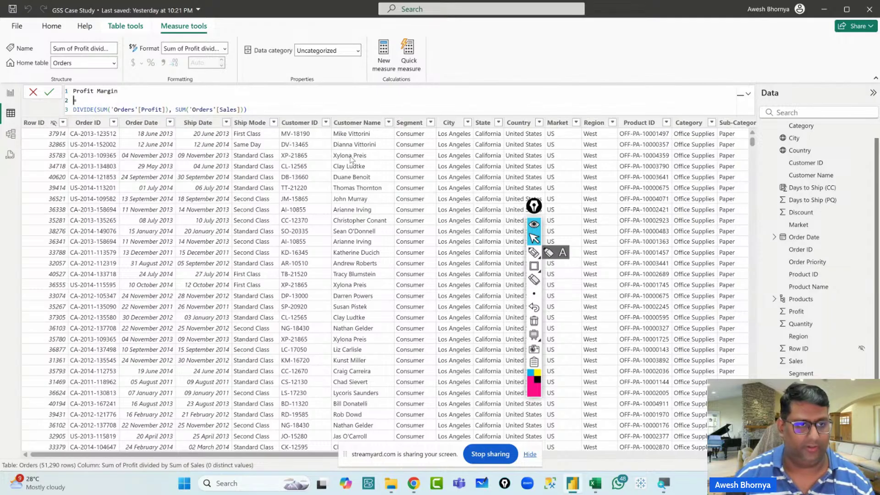
key("BackSpace")
type("=")
key("Return")
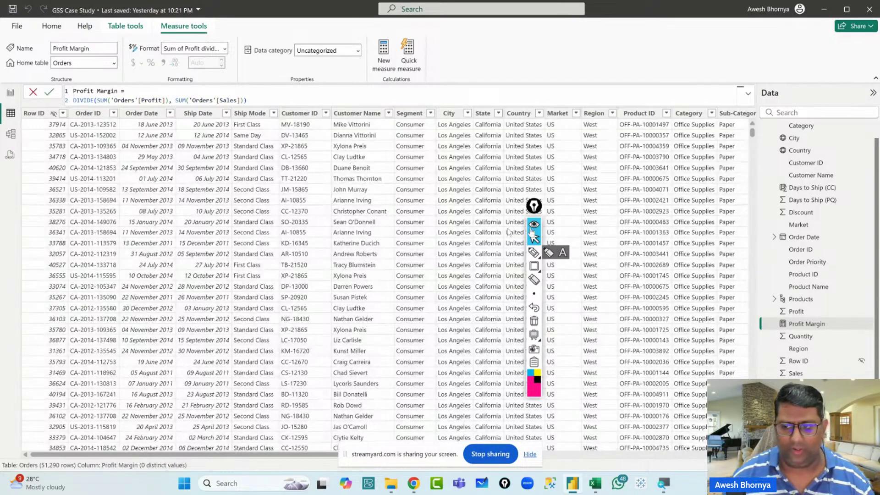
left_click(533, 237)
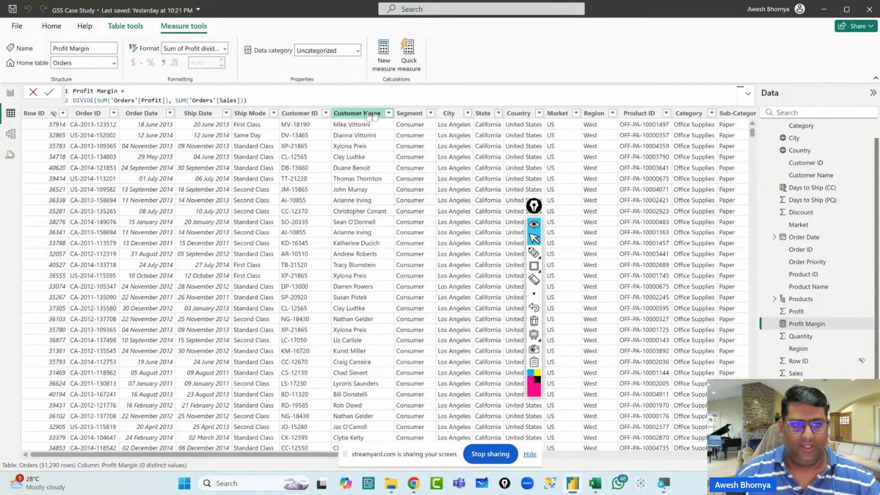
Return to the Report view and delete both Average of Days to Ship cards from Page 2
left_click(10, 93)
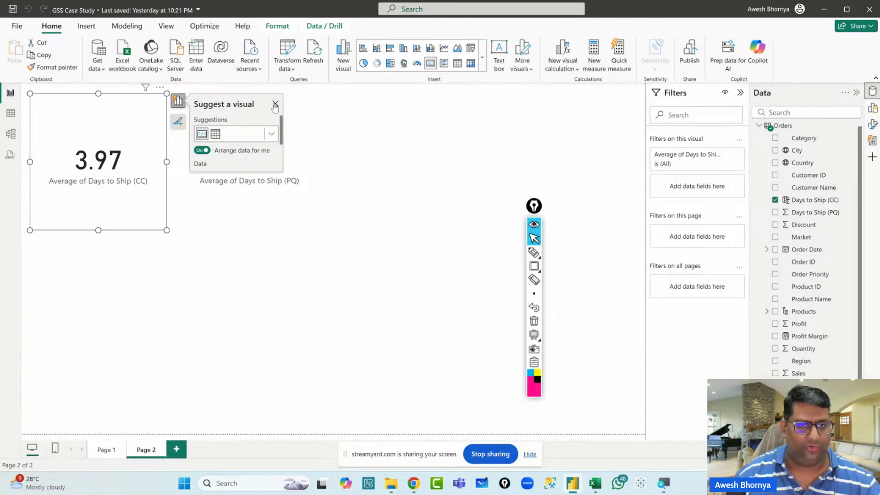
left_click(245, 111)
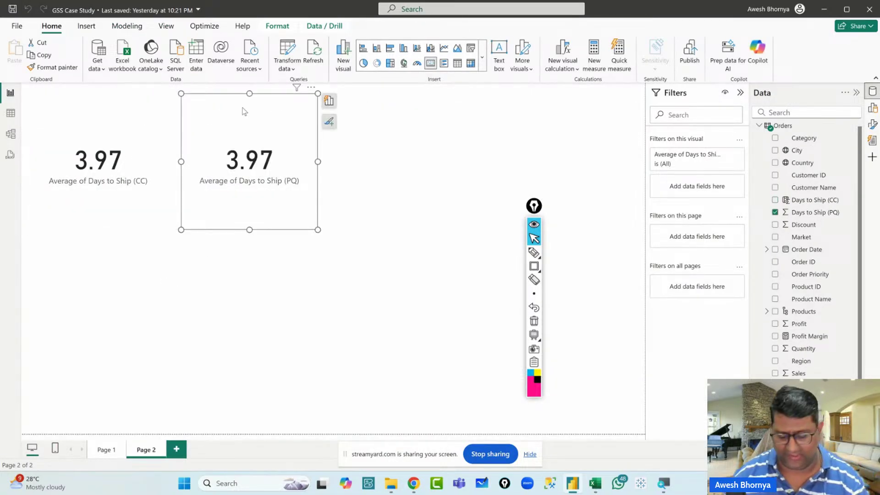
key("Delete")
left_click(104, 107)
key("Delete")
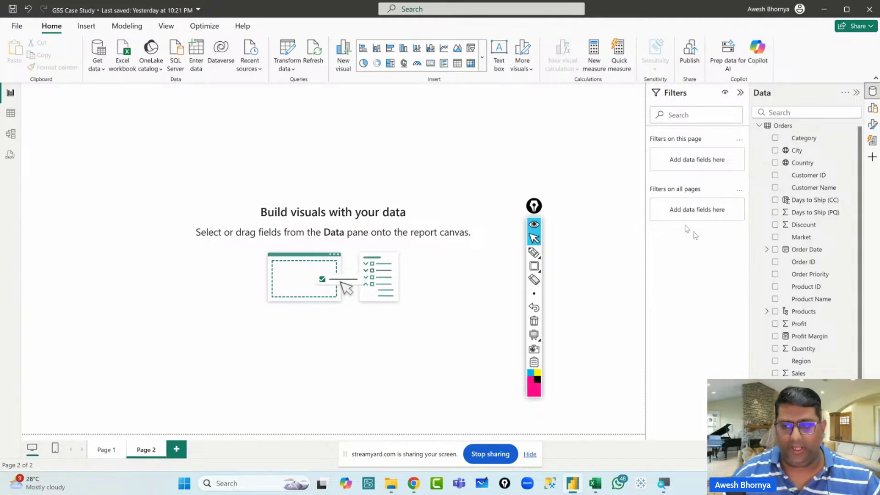
Create a calculated column in the Orders table with the formula PM = Orders[Profit] / Orders[Sales]
scroll(775, 263, "up", 1)
left_click(780, 130)
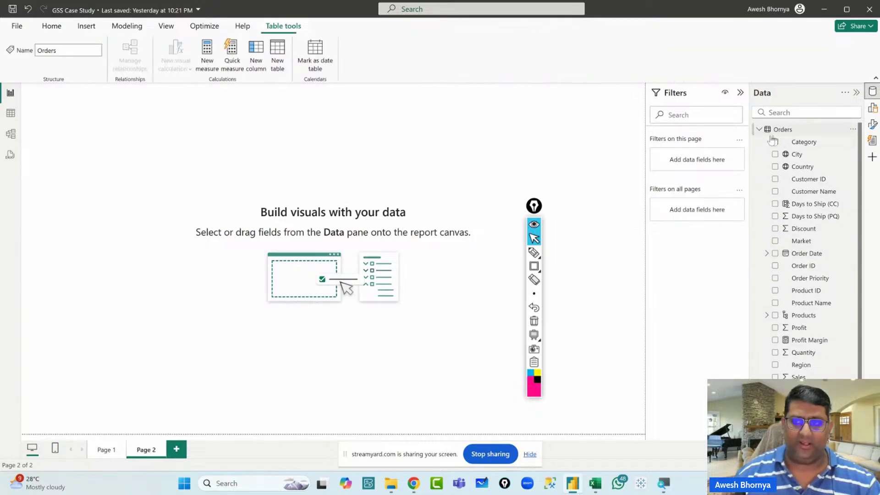
left_click(254, 55)
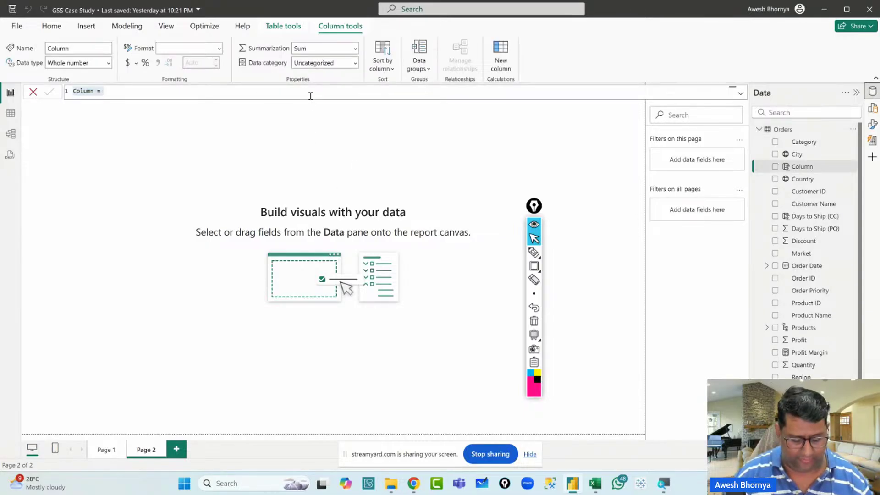
left_click(310, 96)
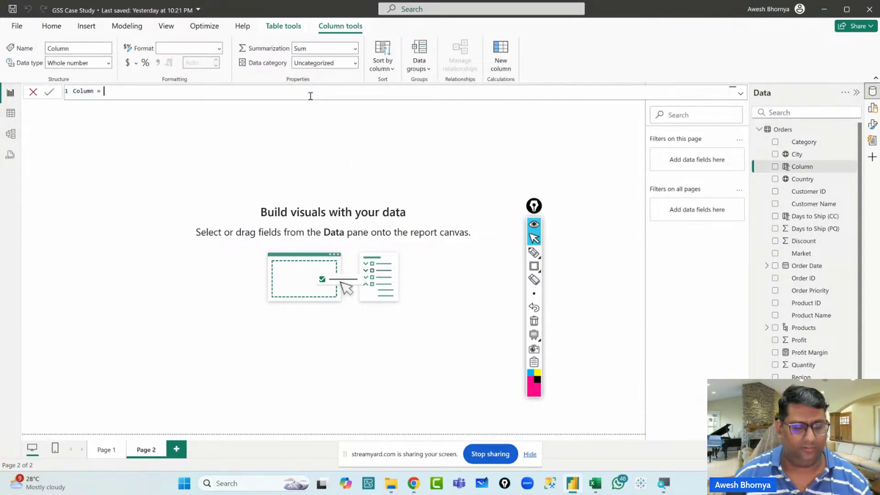
key("shift+Home")
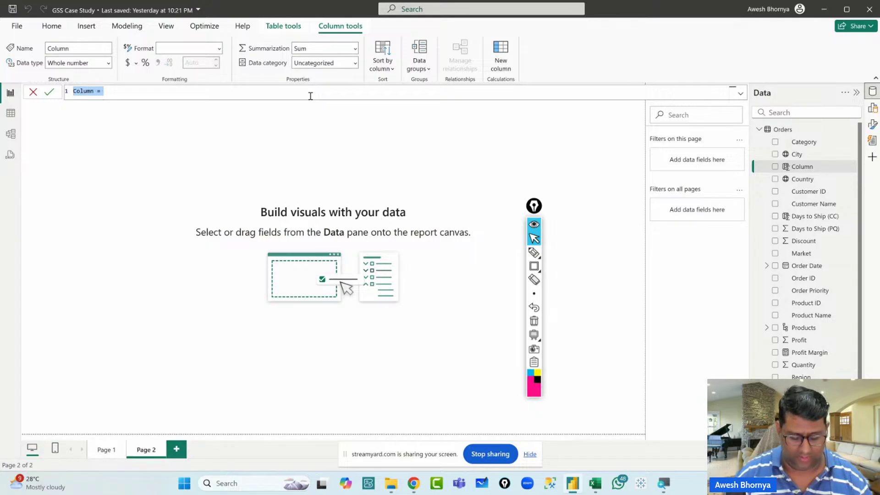
type("Pr")
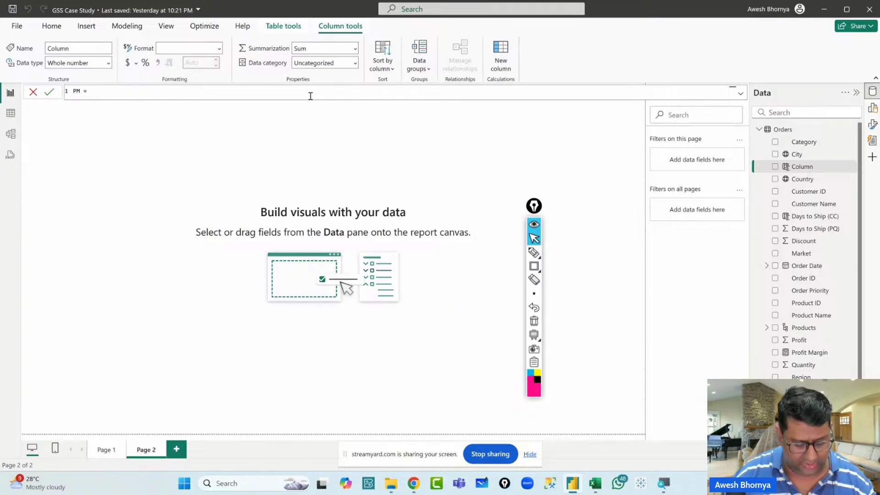
type("profit")
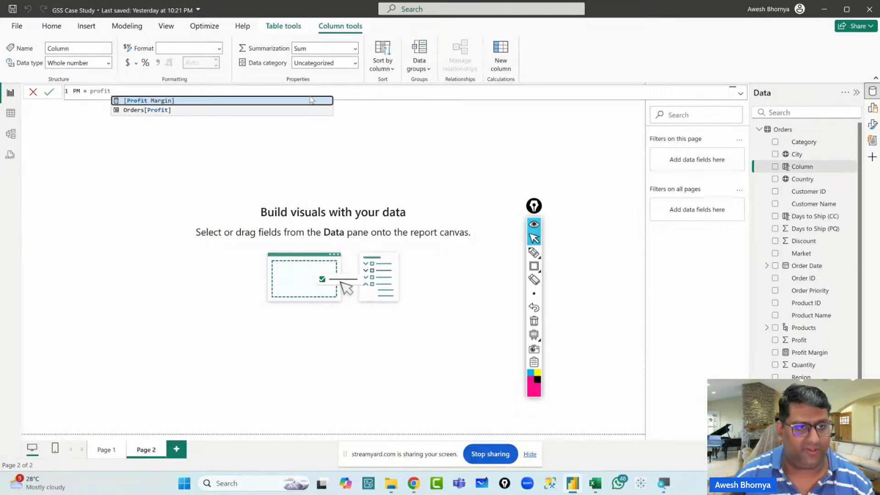
key("Tab")
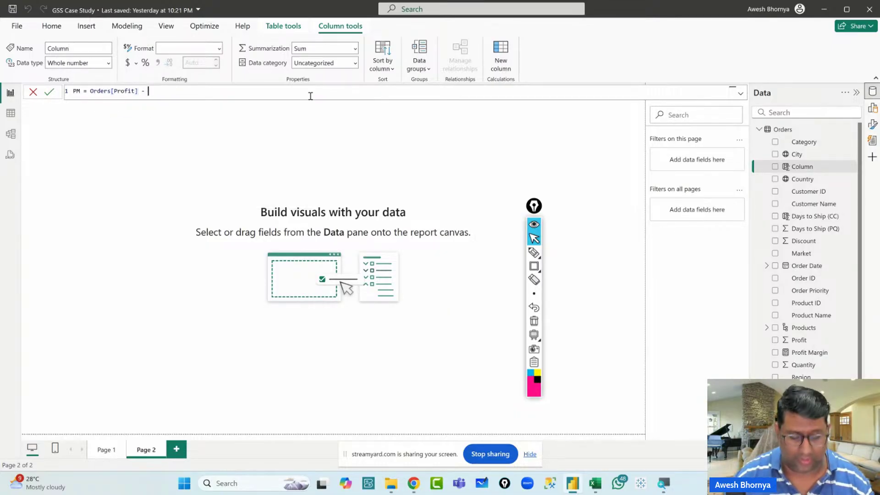
key("BackSpace")
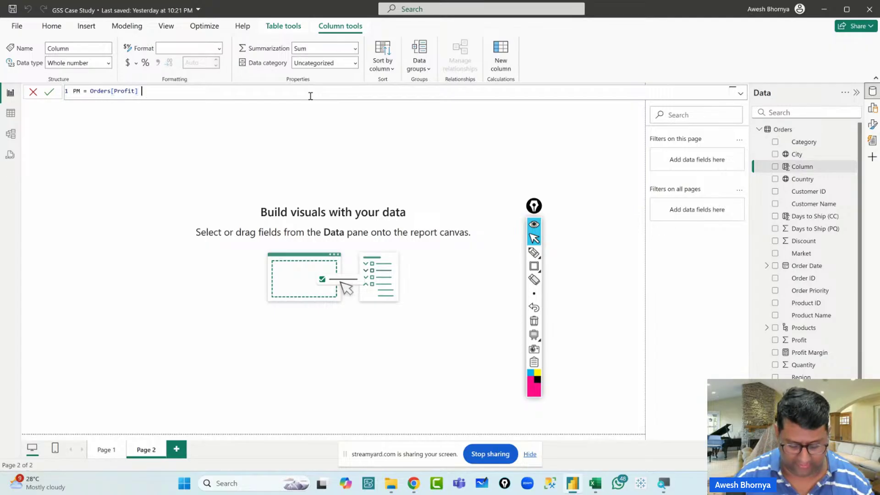
type("/ Orders[Sales")
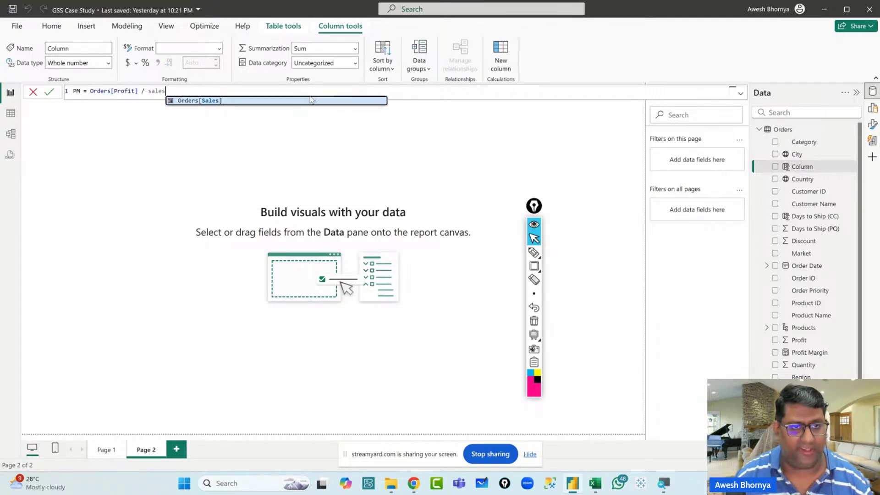
key("Tab")
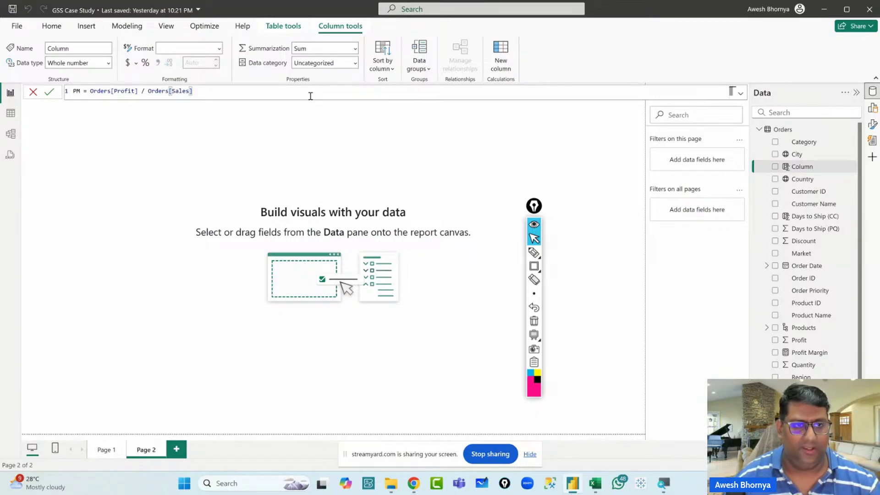
key("Return")
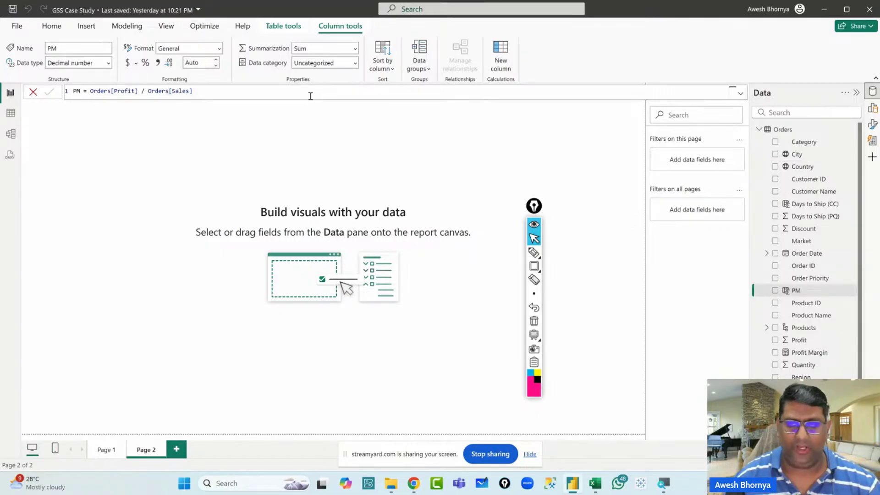
Add a Sum of PM card, move it slightly inward from the page corner, and format the PM column as a percentage
left_click(796, 291)
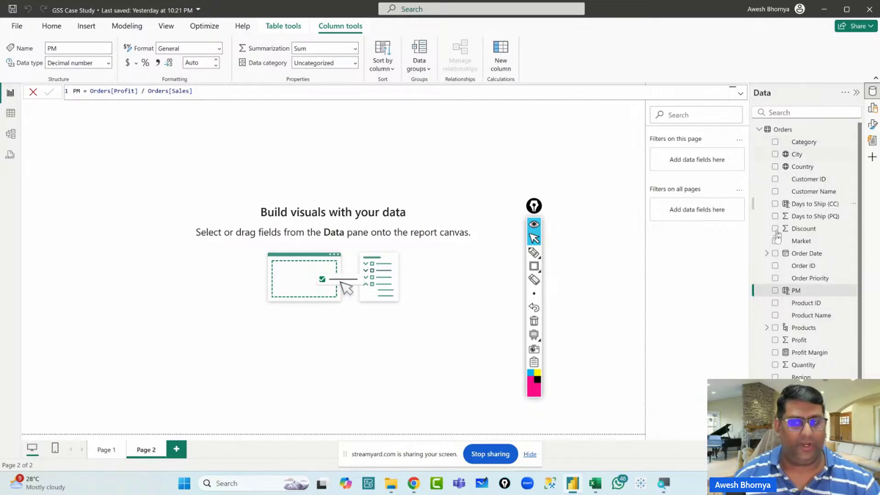
left_click(775, 291)
left_click_drag(137, 192, 163, 224)
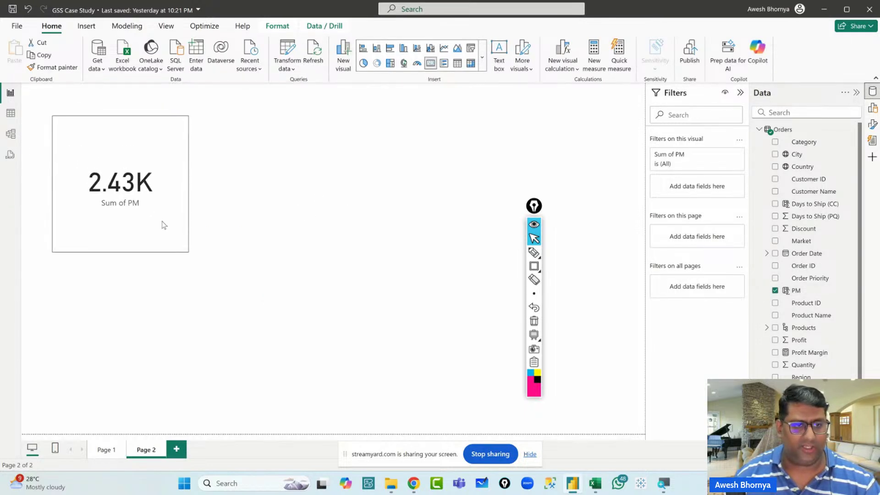
left_click(161, 221)
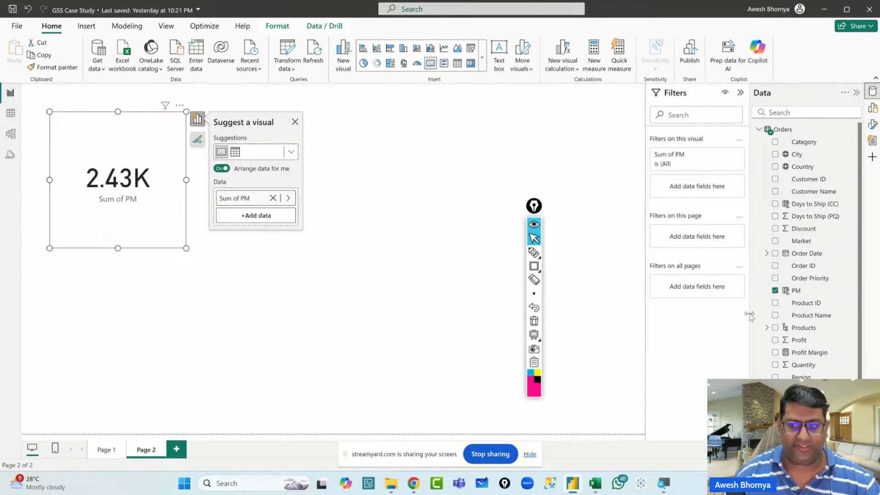
left_click(797, 290)
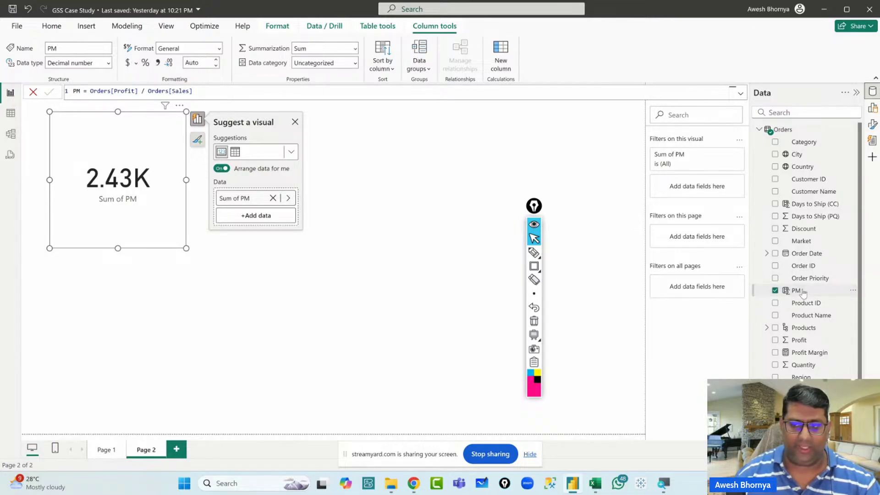
left_click(144, 63)
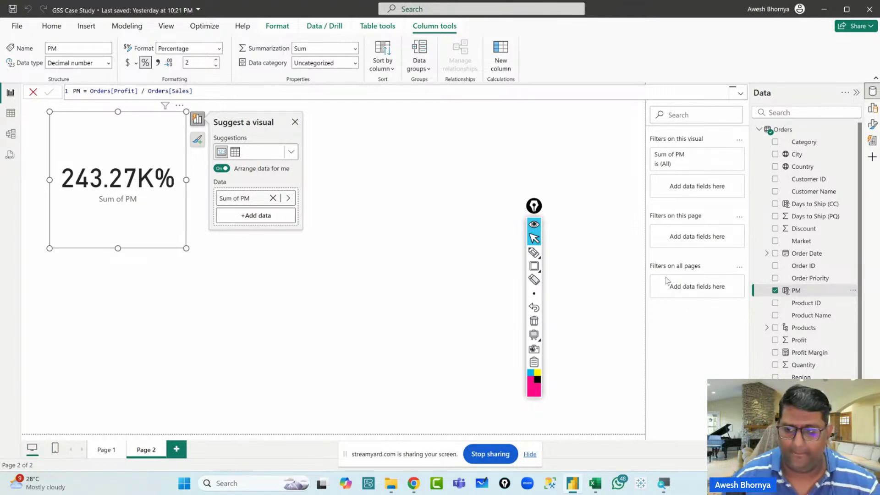
Enlarge the Sum of PM card on Page 2 by extending its lower corner outward
left_click(481, 202)
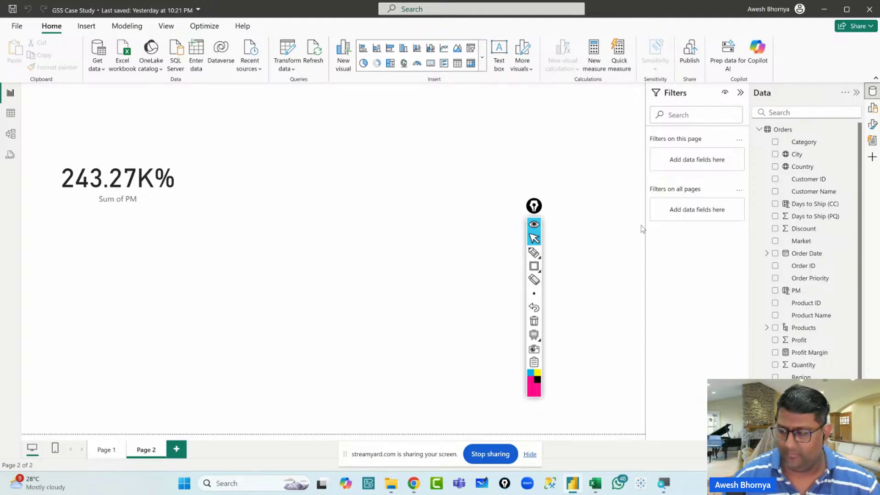
left_click(167, 128)
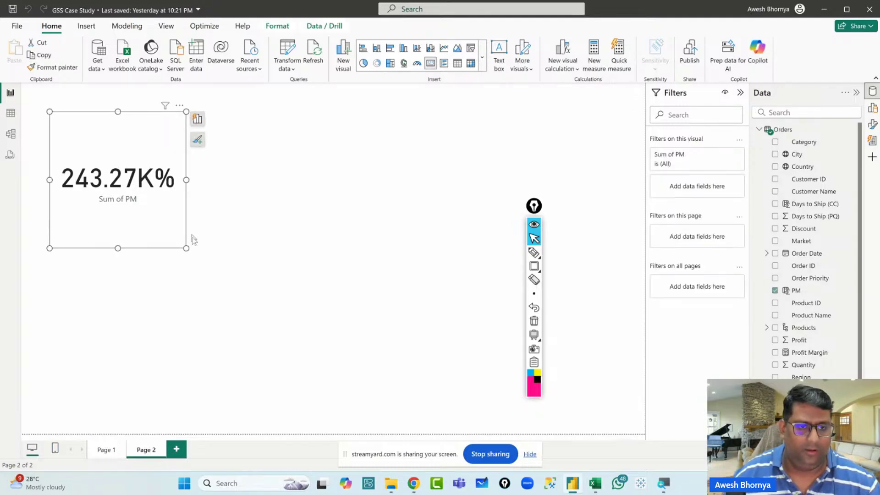
left_click_drag(190, 246, 259, 281)
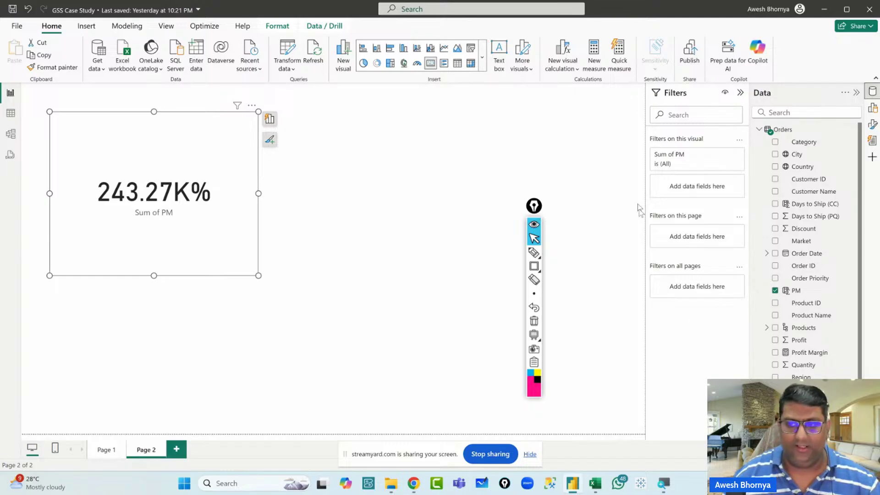
Create a new card showing Profit Margin and place it beside the Sum of PM card
left_click(321, 169)
scroll(857, 347, "down", 1)
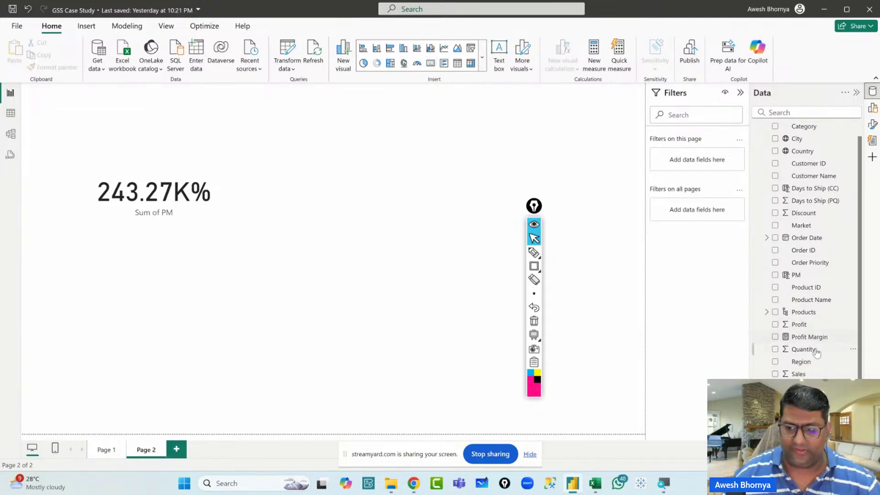
left_click(776, 338)
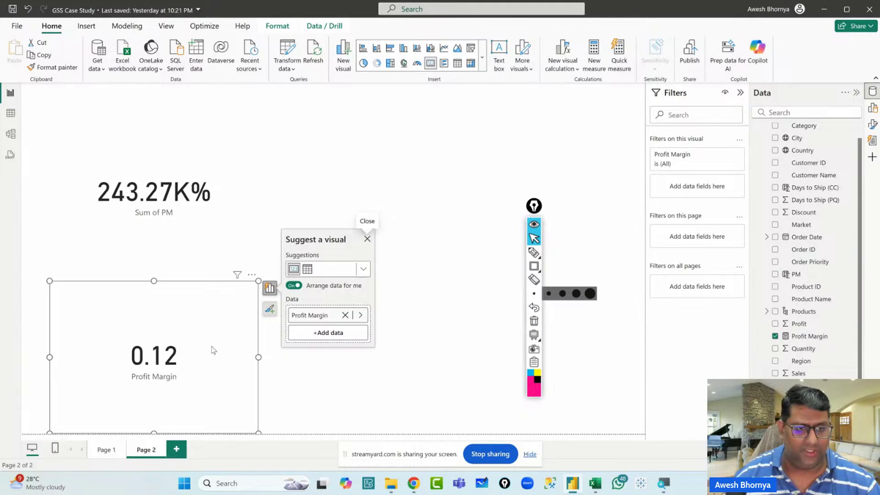
left_click_drag(214, 349, 453, 172)
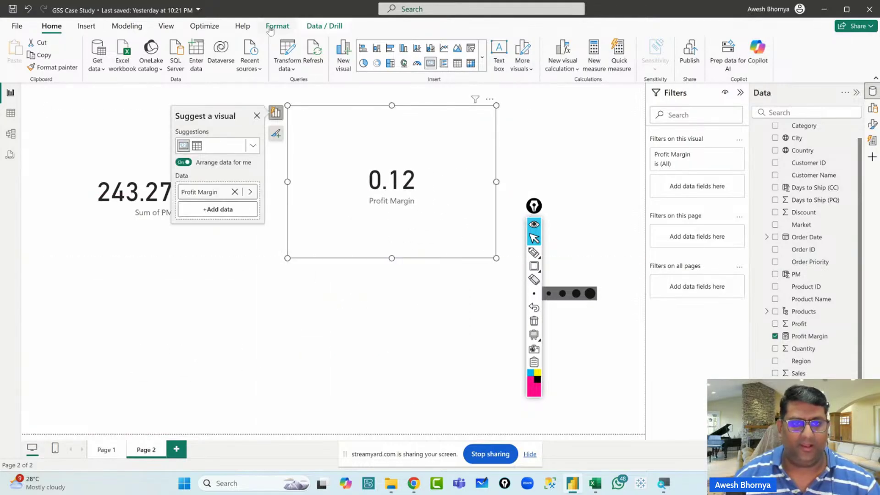
Inspect the Profit Margin measure's format and data category settings, and delete the Profit Margin card from the page
left_click(271, 29)
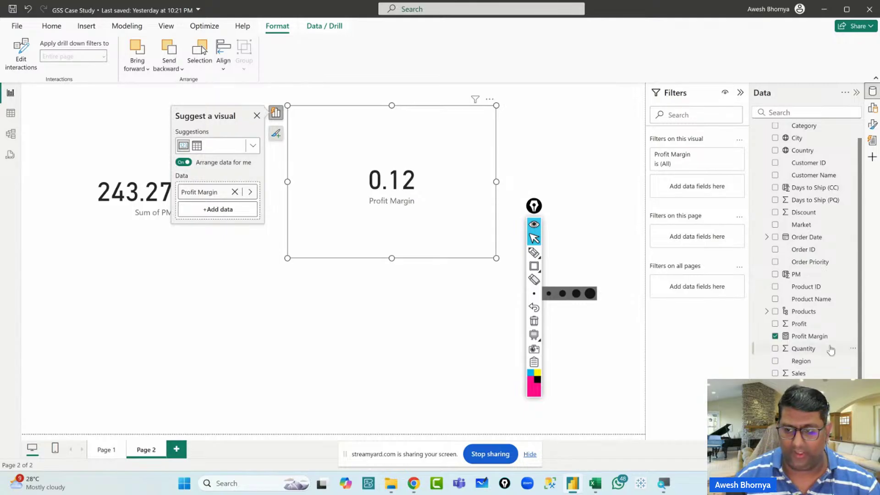
left_click(804, 335)
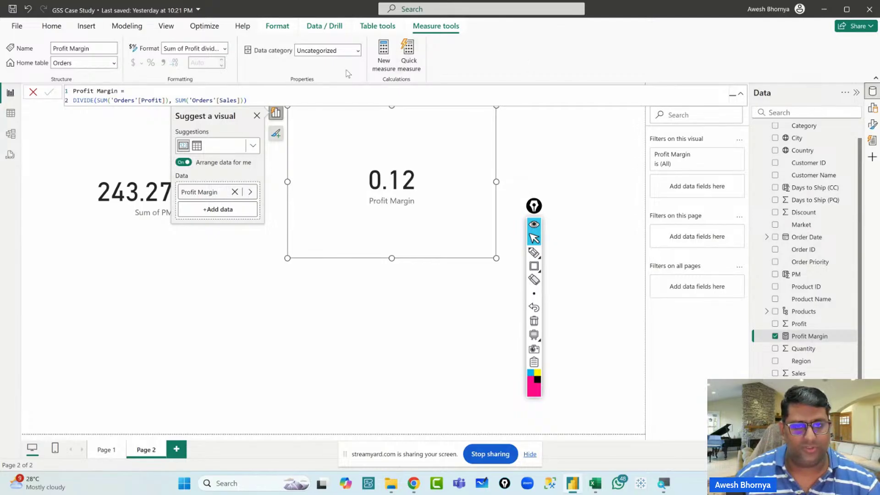
left_click(343, 50)
left_click(523, 46)
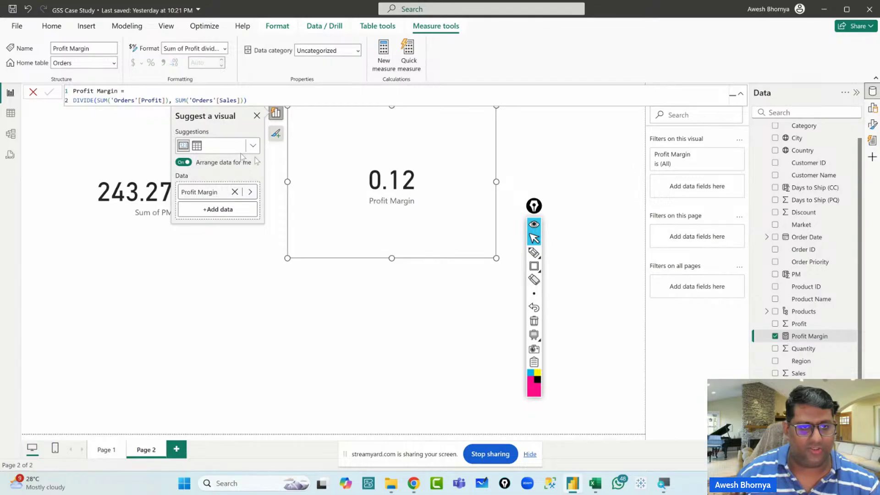
left_click(258, 116)
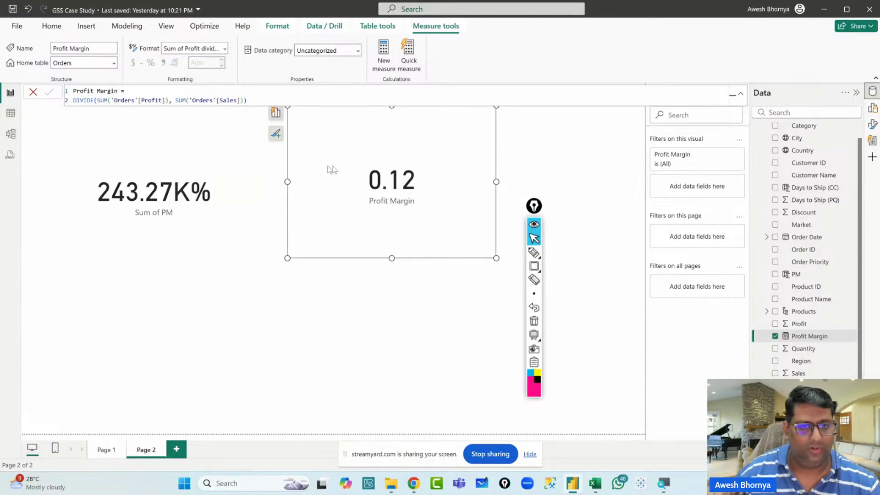
key("Delete")
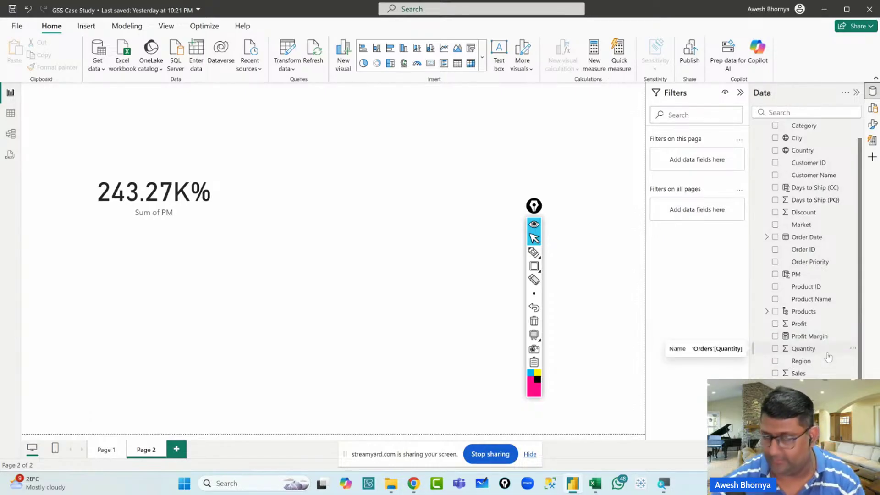
Examine the Profit Margin measure's formula and options, and compare them with the PM column's formula and formatting
left_click(809, 336)
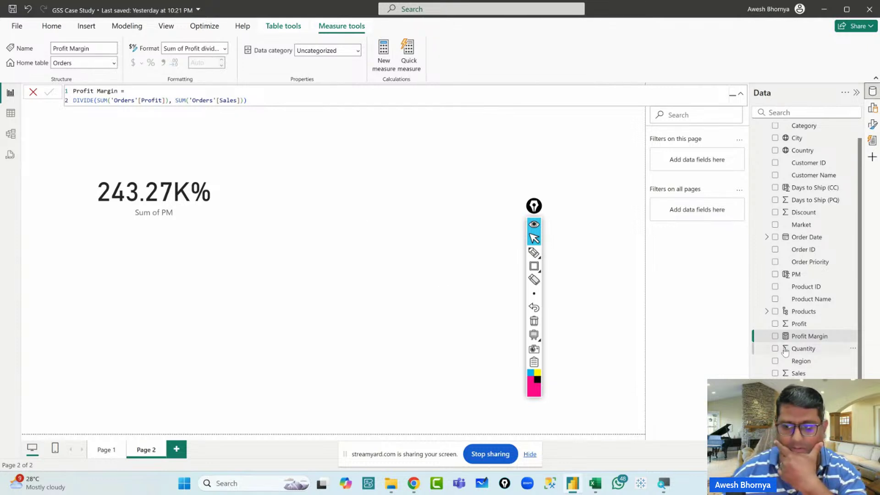
left_click(855, 337)
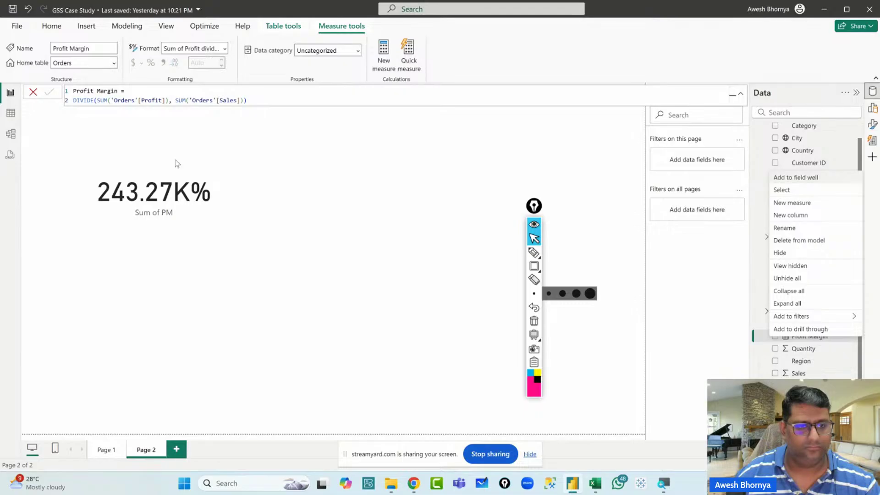
left_click(185, 190)
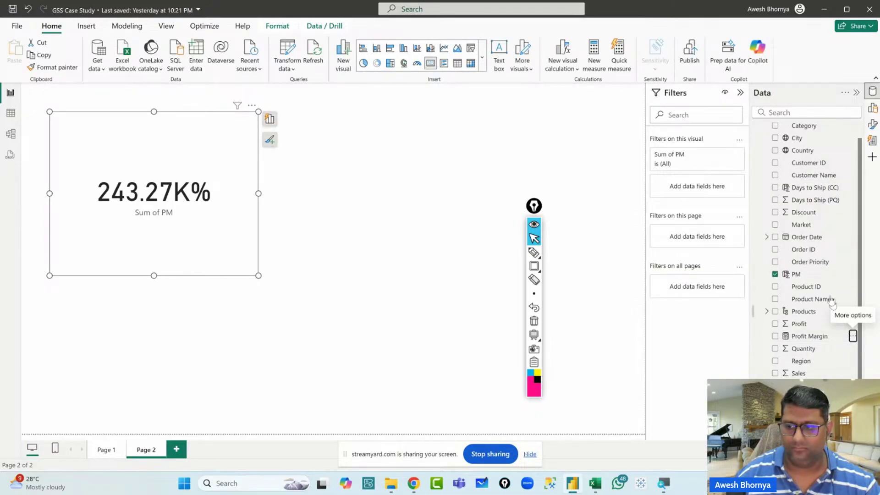
left_click(795, 275)
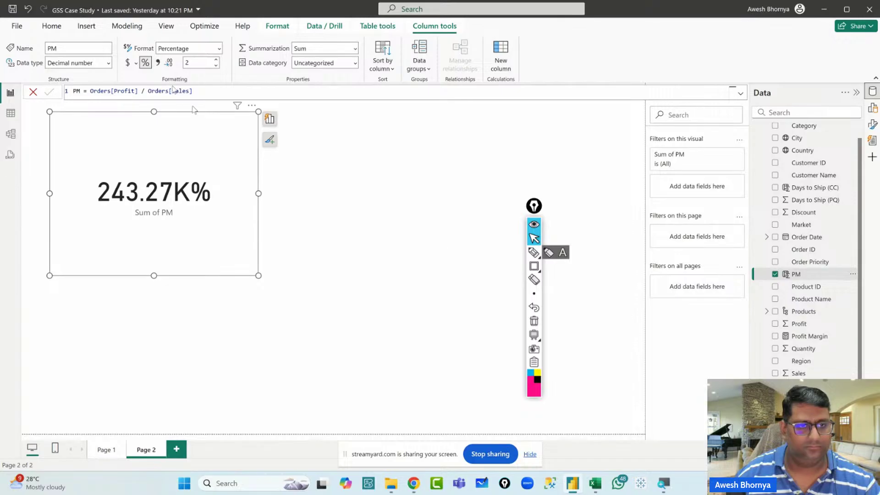
Delete the Profit Margin measure from the model and confirm the deletion
left_click(809, 336)
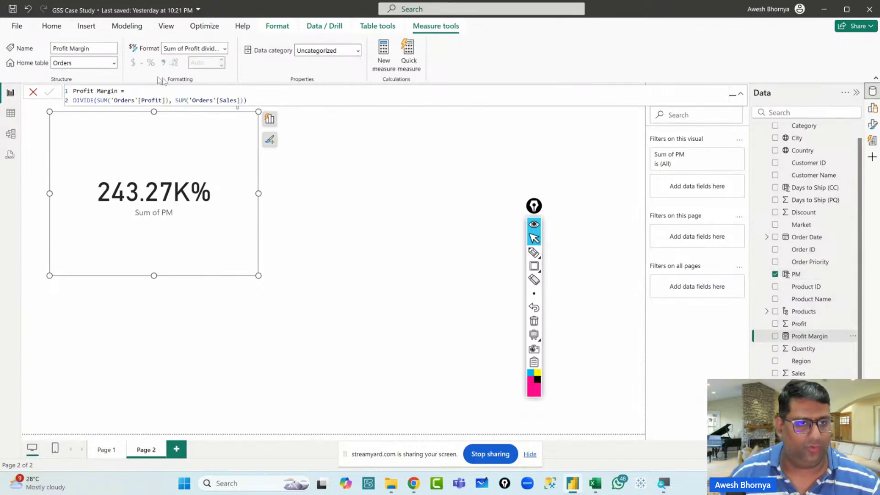
left_click(853, 336)
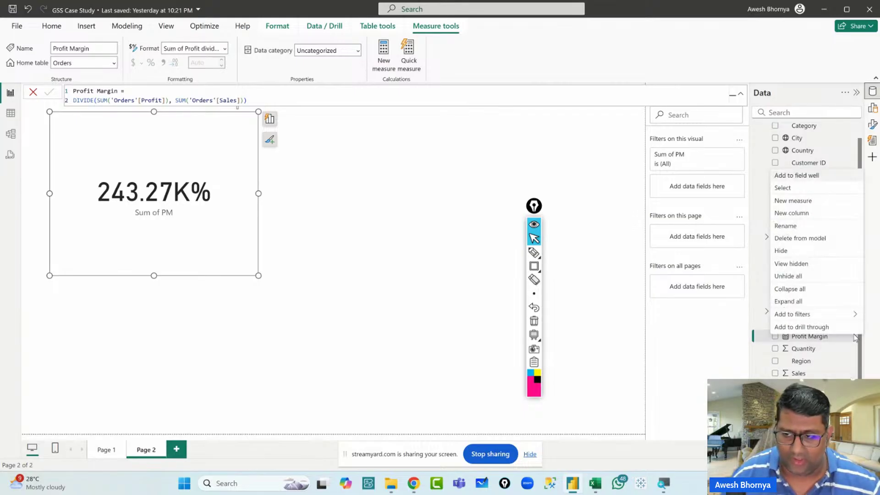
left_click(805, 238)
left_click(498, 264)
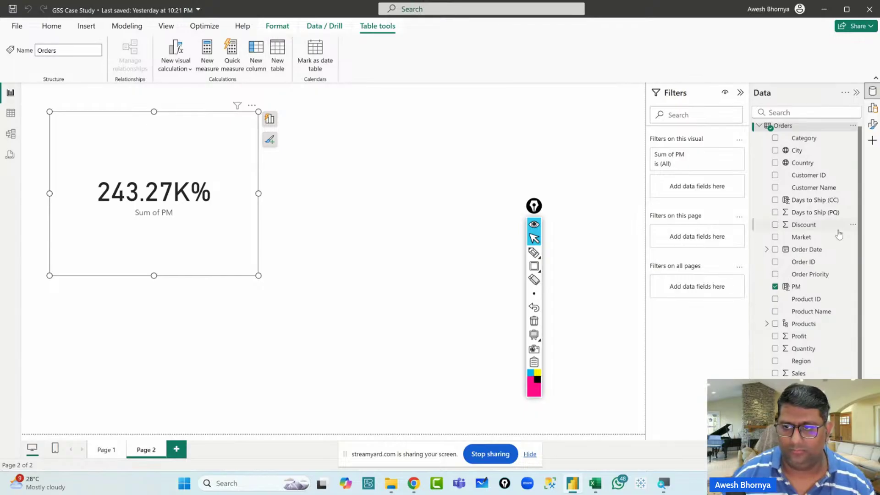
Start a quick measure in the Orders table using the Division calculation
scroll(807, 151, "up", 1)
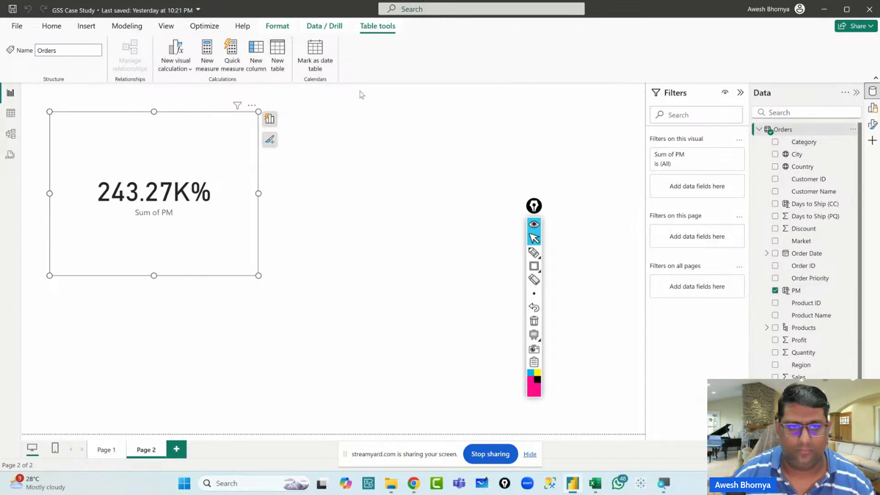
left_click(233, 56)
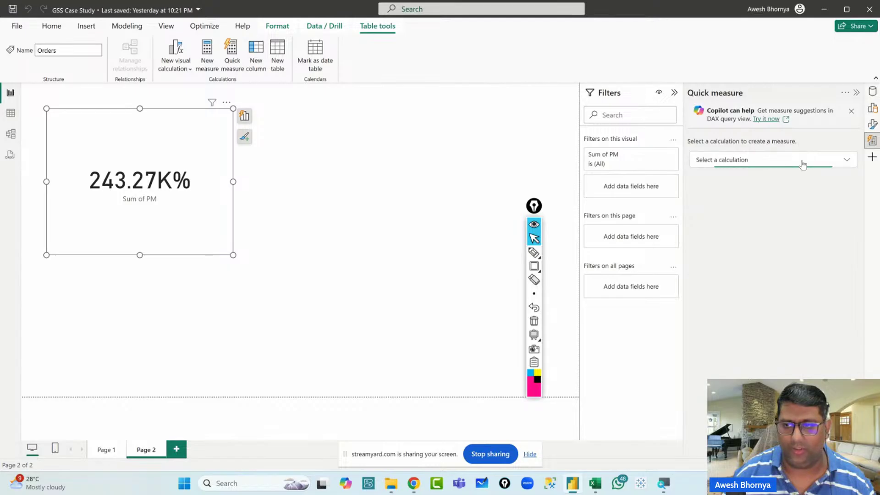
left_click(803, 161)
scroll(780, 261, "down", 5)
scroll(775, 264, "up", 2)
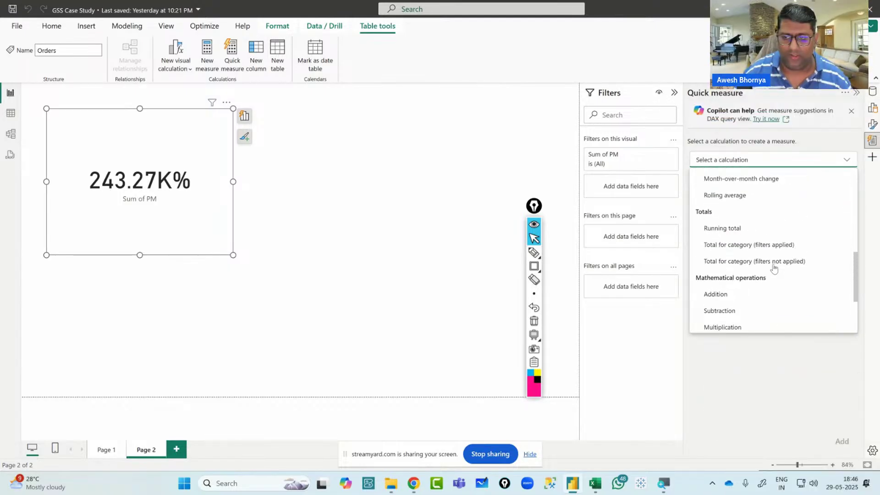
scroll(756, 284, "down", 3)
left_click(724, 243)
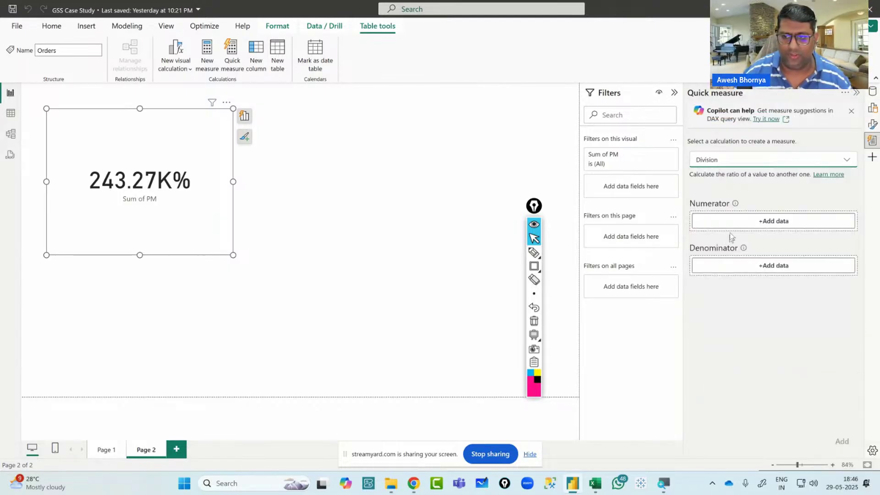
Set Sum of Profit as the numerator and Sum of Sales as the denominator, and add the quick measure
left_click(728, 221)
scroll(614, 262, "down", 3)
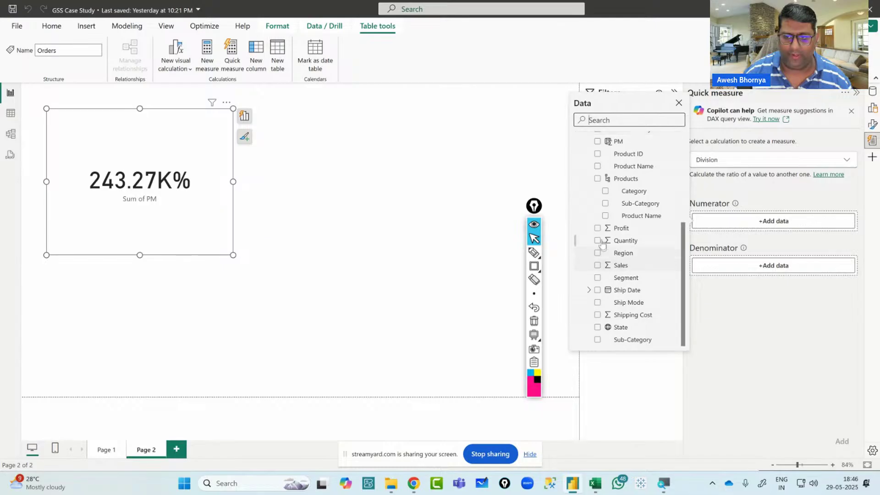
left_click(597, 228)
left_click(744, 269)
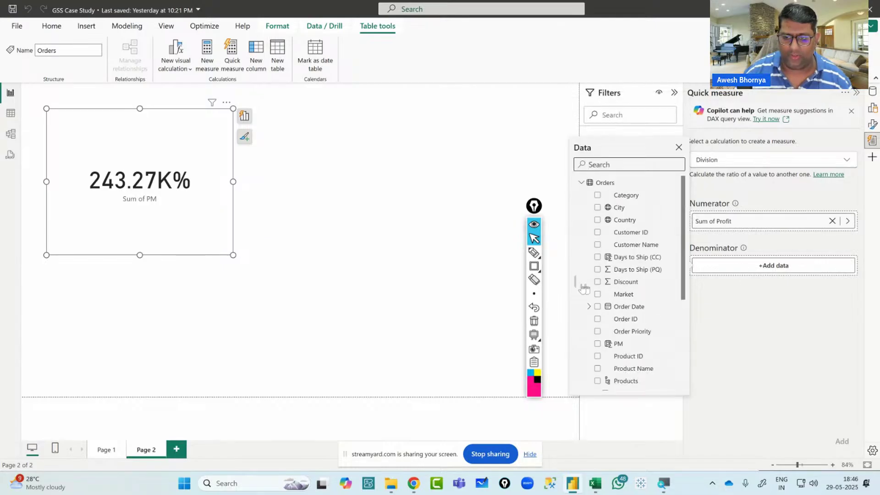
scroll(619, 321, "down", 2)
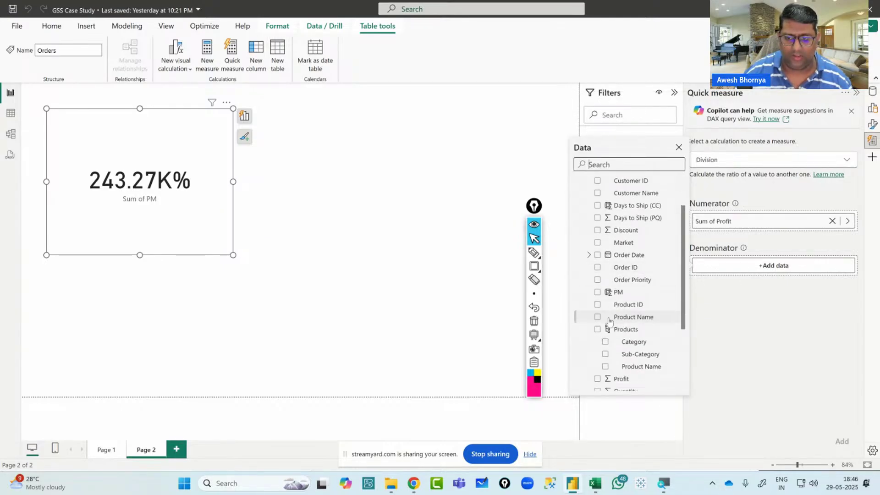
scroll(619, 321, "down", 3)
left_click(598, 313)
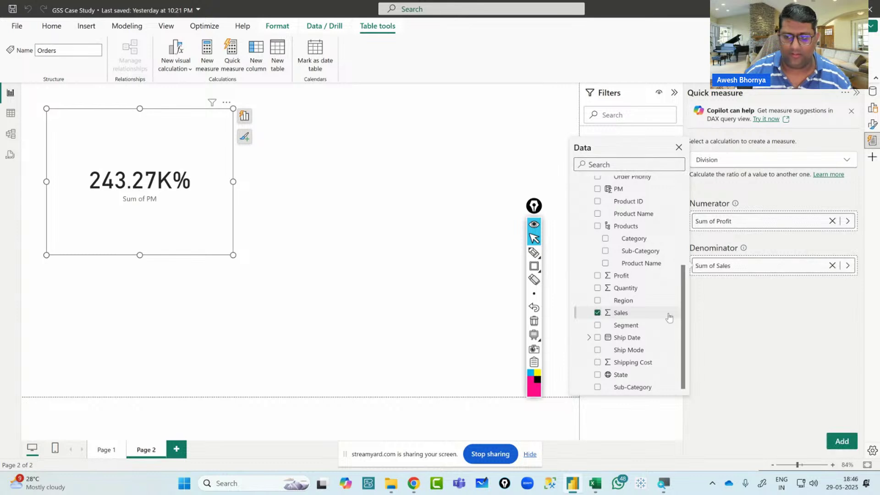
left_click(840, 441)
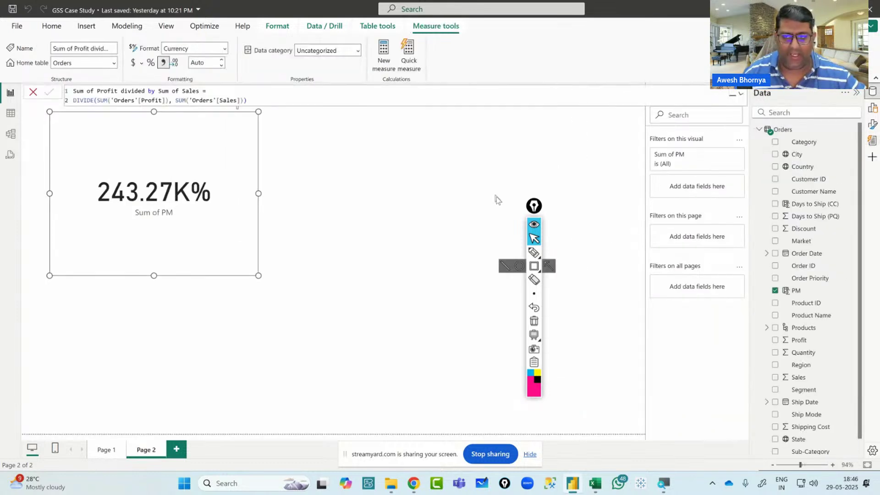
Format the new division measure as a percentage and rename it Profit Margin
left_click(151, 63)
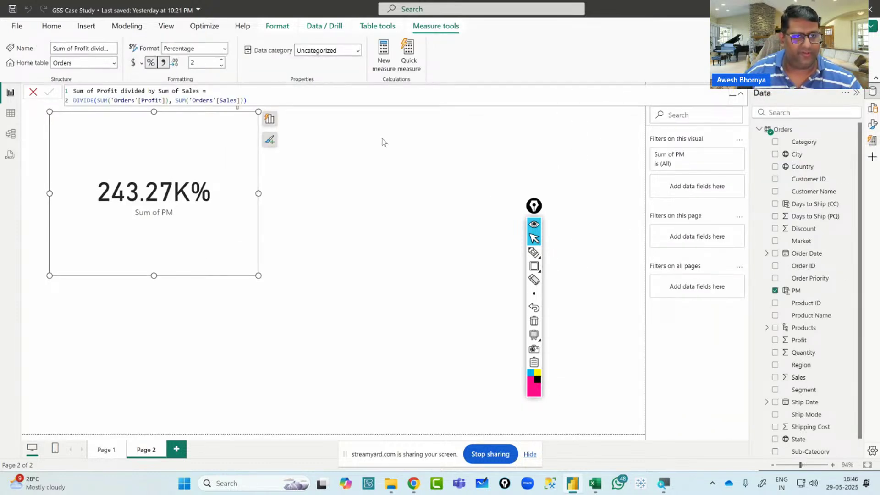
left_click(111, 48)
type("Profit Mar")
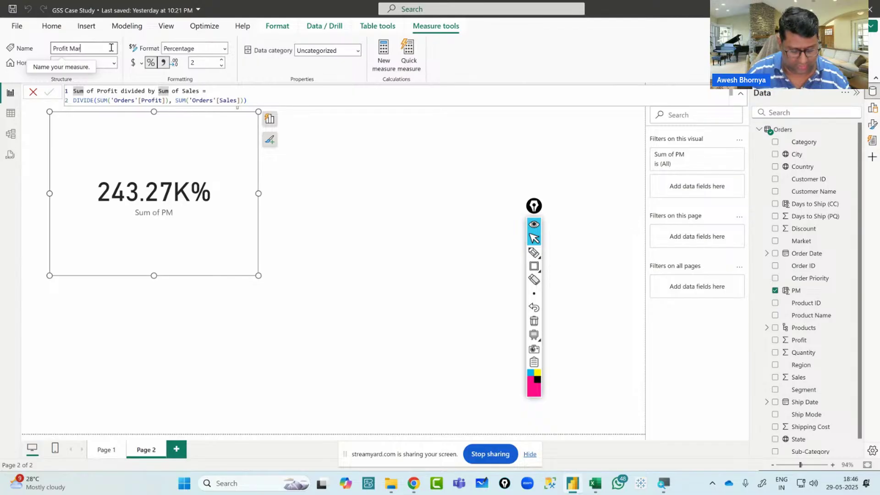
type("gin")
key("Return")
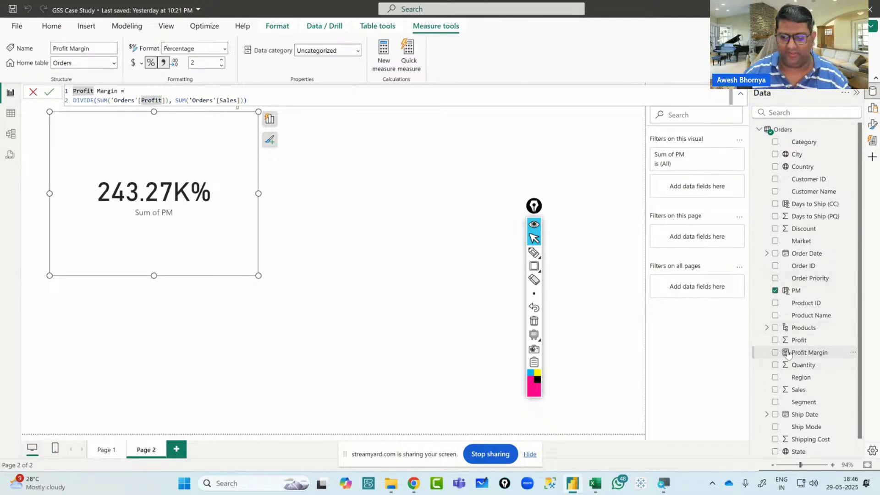
Add a card for the recreated Profit Margin measure and position it to the right of the Sum of PM card
left_click(431, 246)
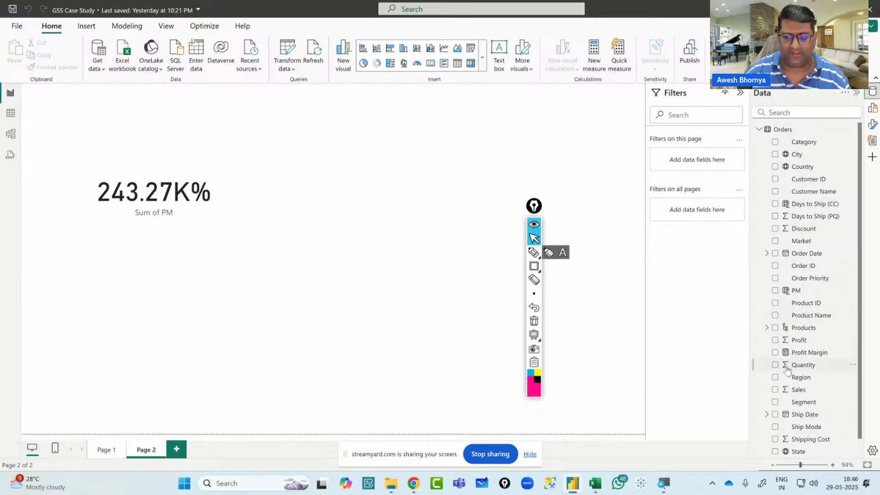
left_click(776, 352)
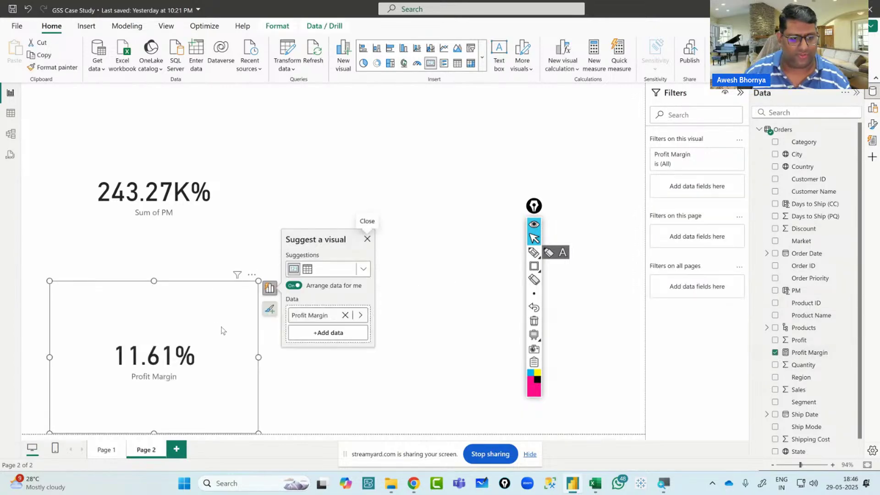
left_click_drag(220, 307, 428, 137)
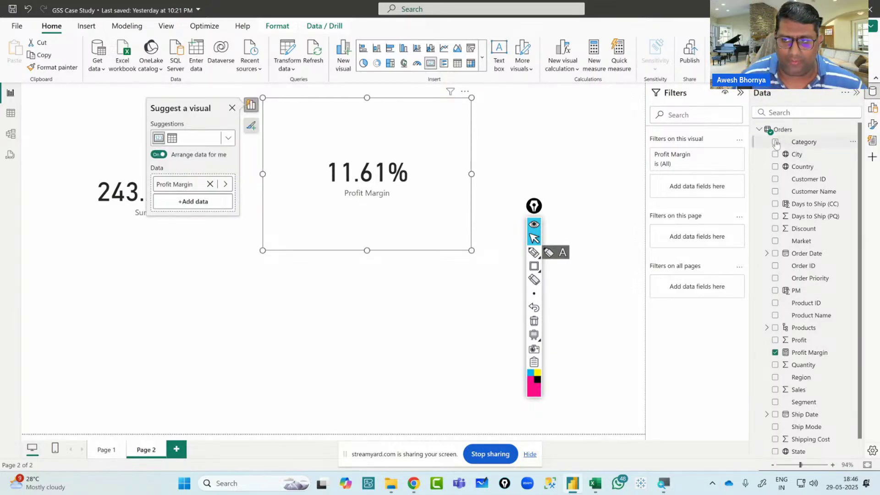
Add the Category field to both the Profit Margin visual and the Sum of PM visual to break them down by category
left_click_drag(775, 142, 369, 223)
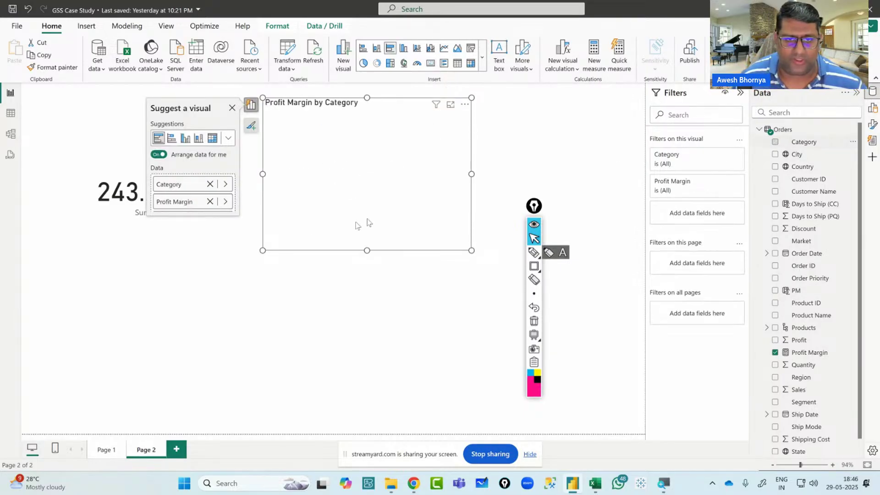
left_click(96, 139)
left_click(775, 142)
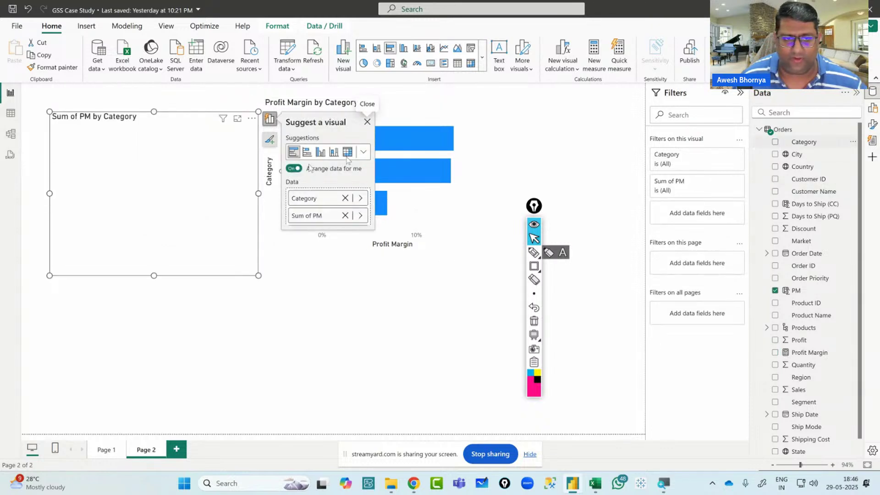
Place the Profit Margin by Category chart beside the Sum of PM chart and turn on data labels for both charts
left_click_drag(455, 136, 459, 138)
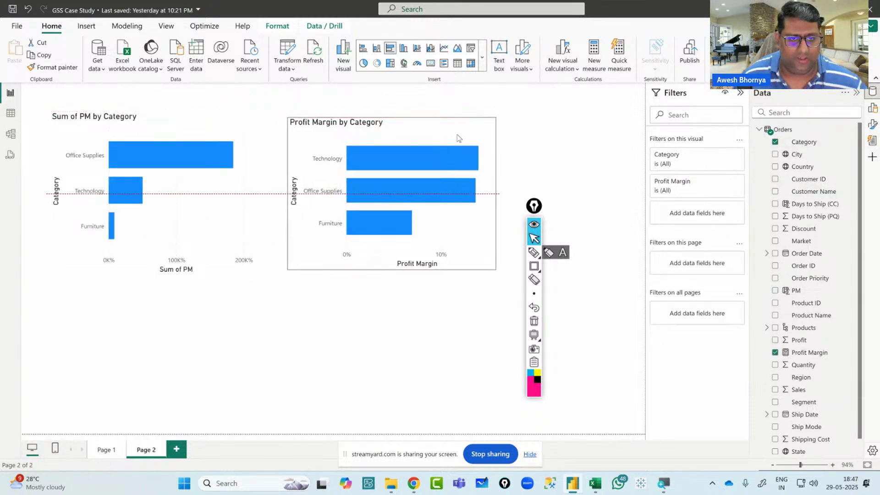
left_click(207, 210)
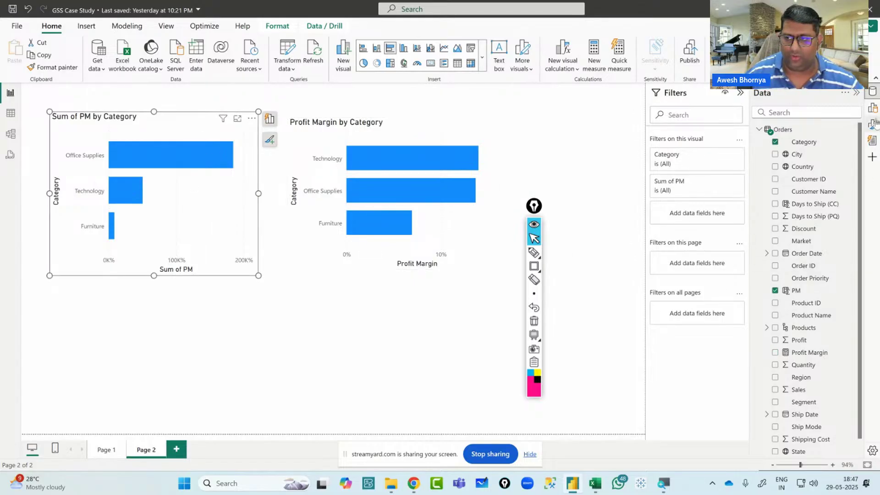
left_click(873, 124)
left_click(851, 346)
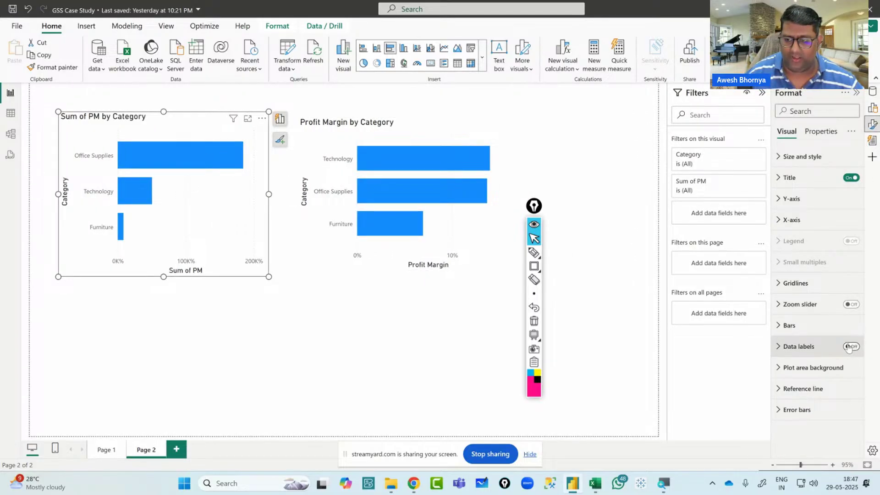
left_click(503, 264)
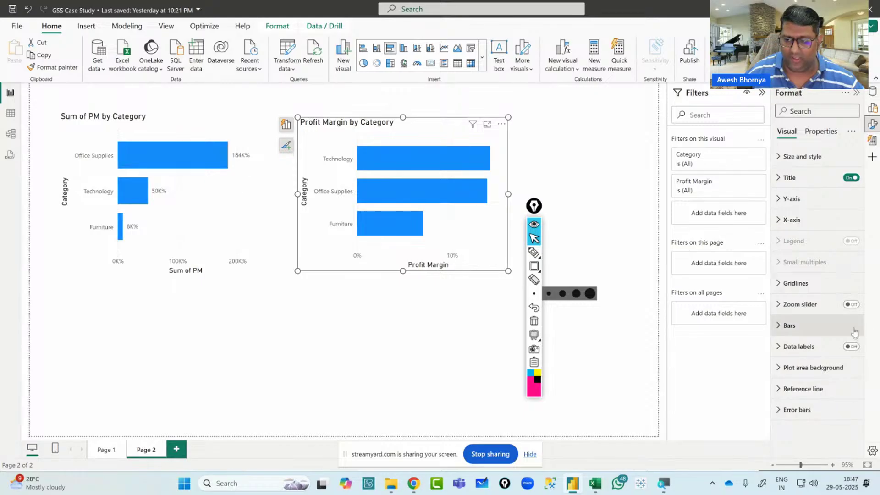
left_click(851, 347)
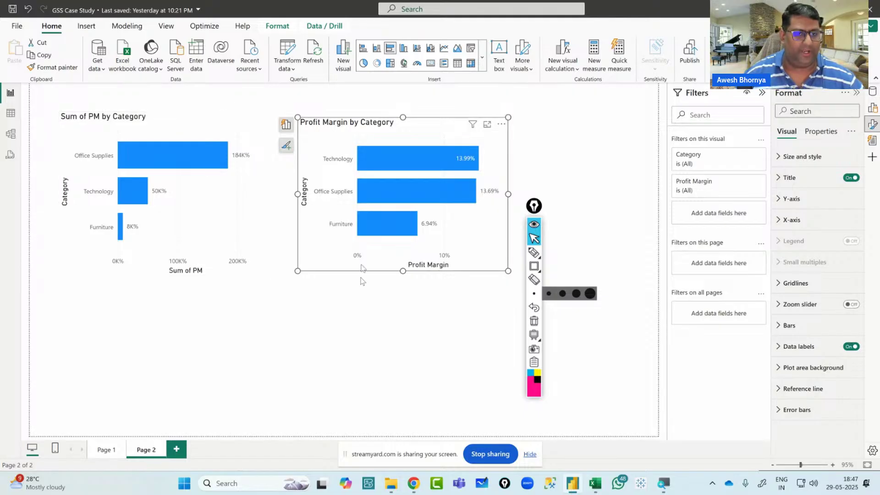
Reposition the Profit Margin by Category chart and stretch its upper edge to align with the Sum of PM chart
left_click(188, 135)
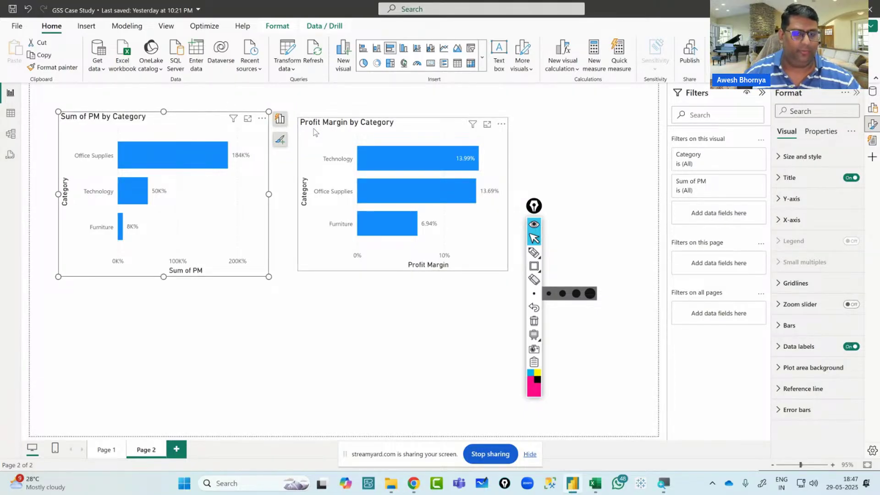
left_click_drag(315, 133, 319, 136)
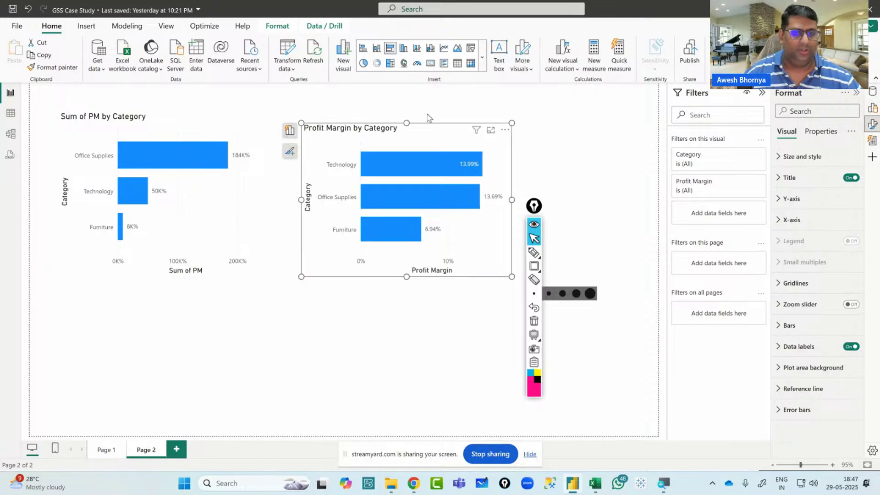
left_click_drag(407, 120, 407, 111)
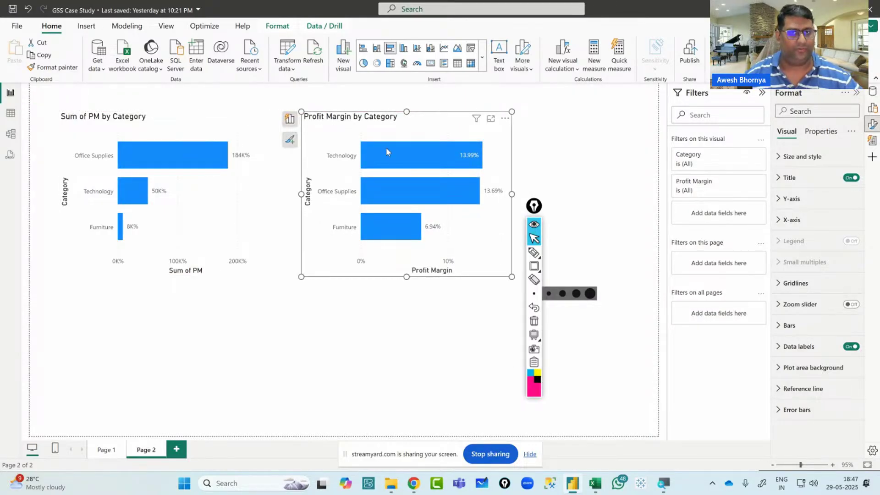
left_click(872, 93)
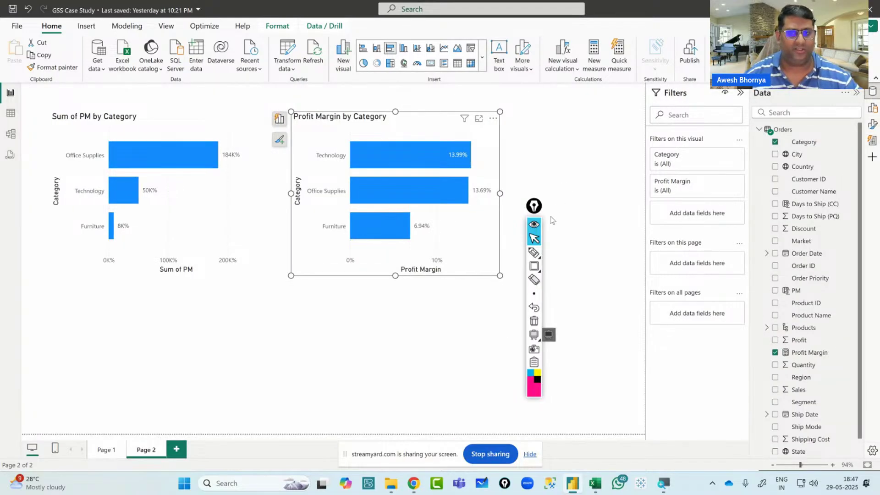
Move the annotation toolbar aside and delete both the Profit Margin and Sum of PM charts from Page 2
left_click_drag(536, 210, 580, 215)
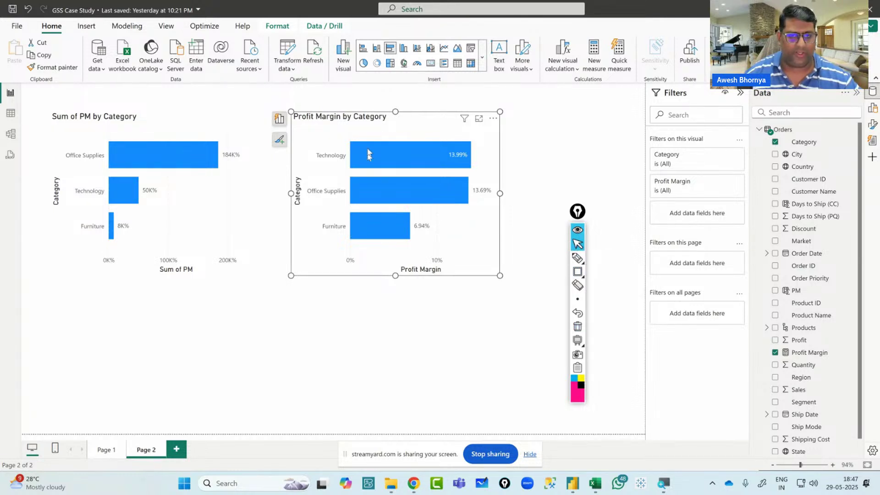
key("Delete")
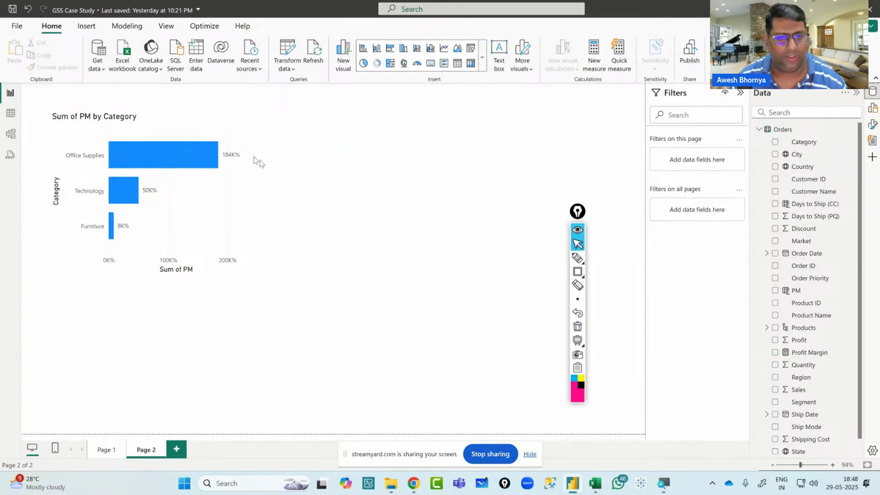
left_click(254, 161)
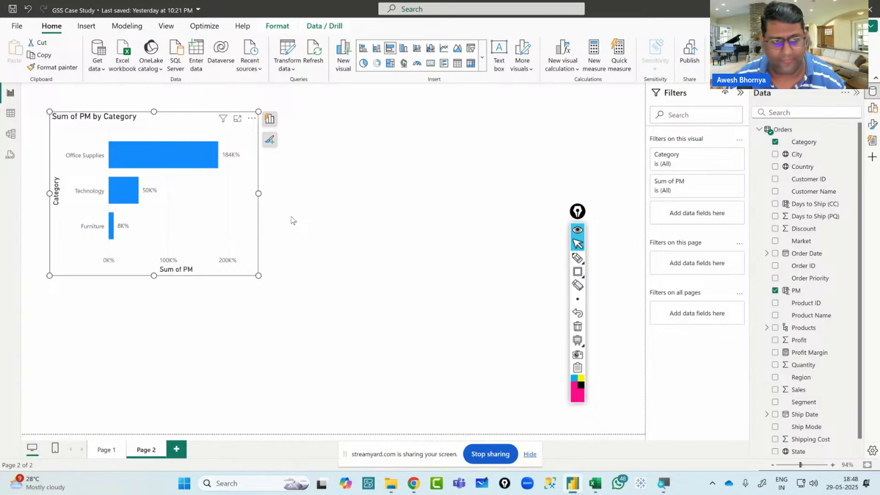
key("Delete")
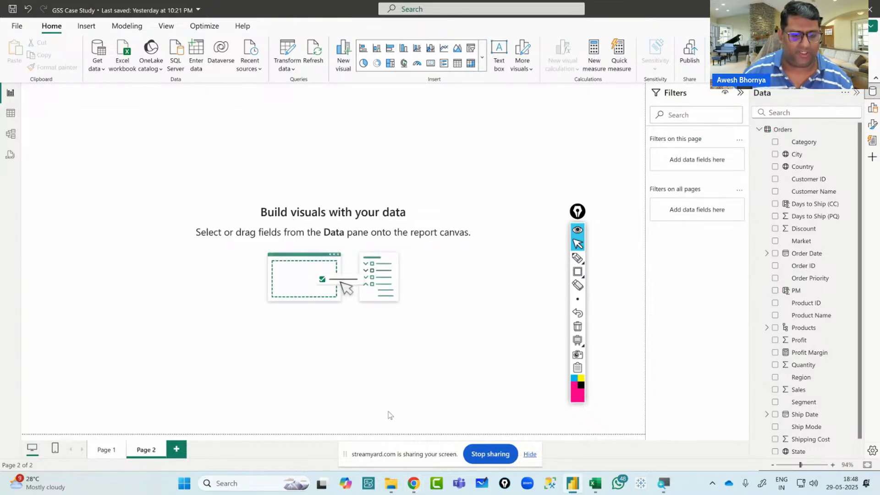
Switch to the GSS Quiz form in the browser and review its sub category, top products, APAC quantity and California city questions
mouse_move(414, 490)
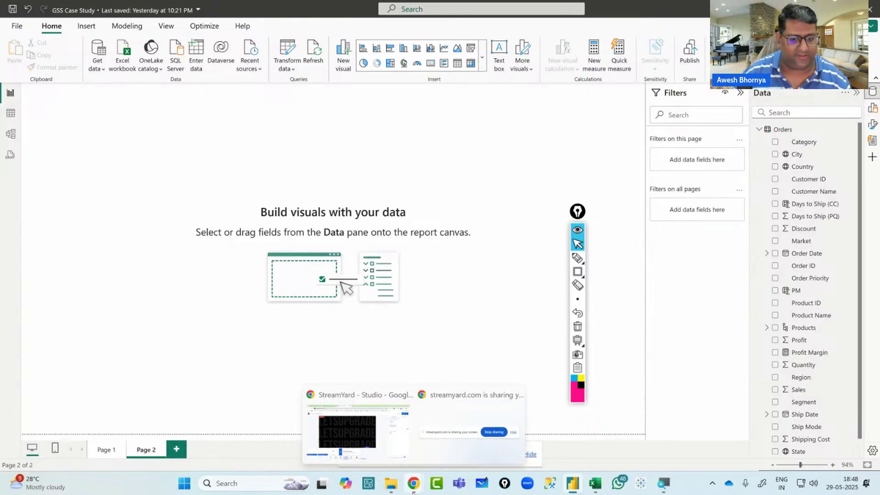
left_click(376, 438)
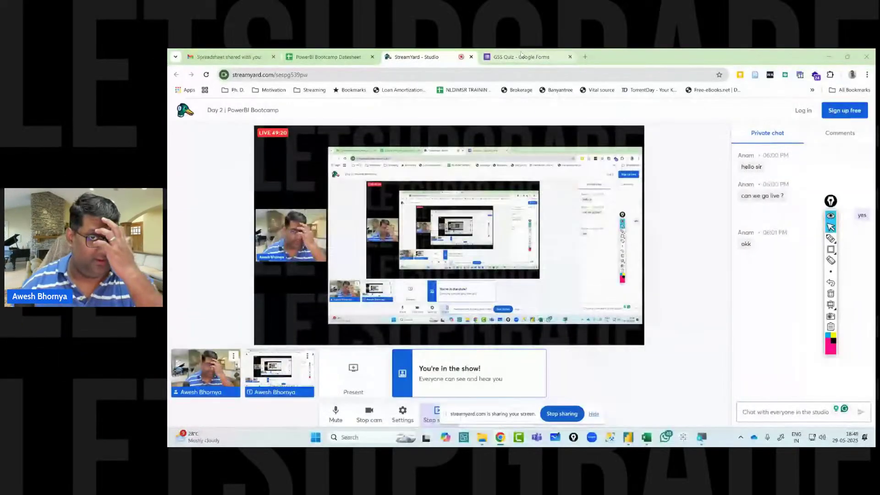
left_click(522, 55)
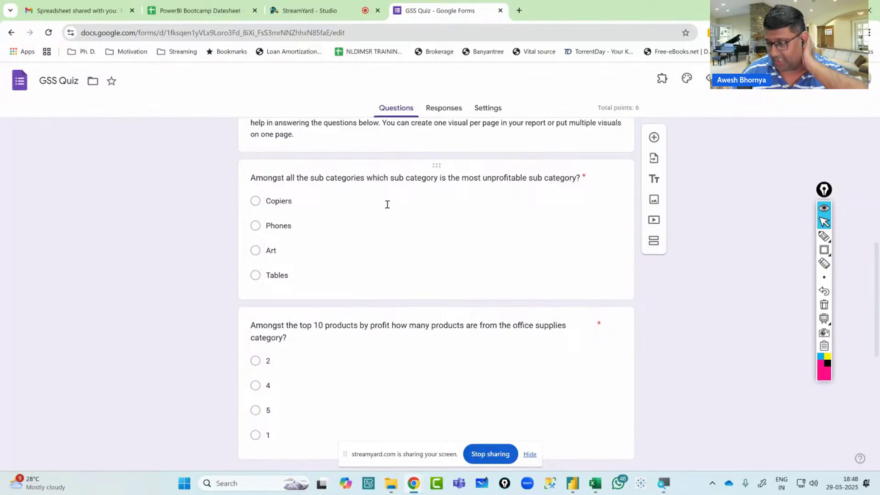
scroll(388, 204, "down", 7)
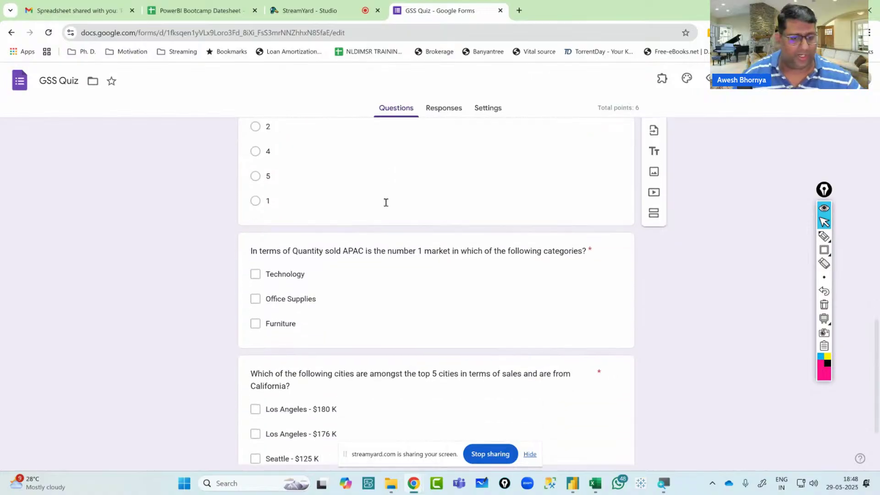
scroll(386, 209, "up", 7)
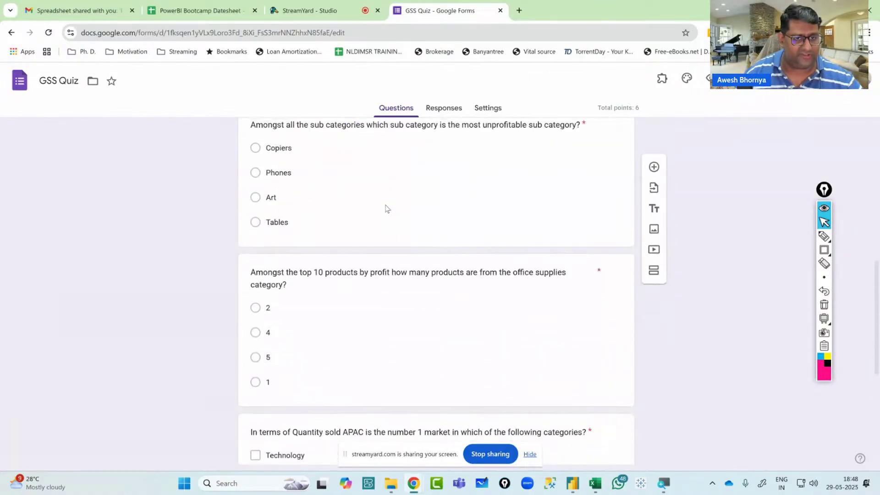
scroll(387, 207, "down", 4)
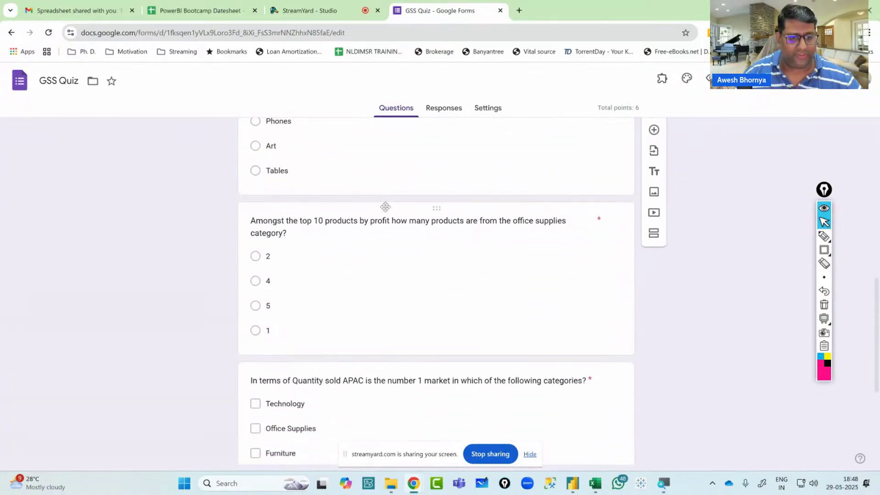
scroll(386, 211, "down", 2)
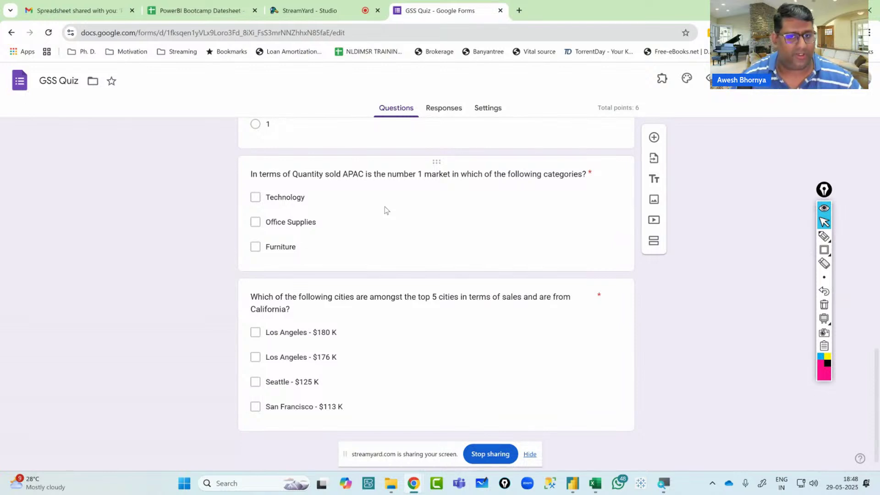
scroll(384, 207, "up", 5)
scroll(384, 202, "up", 2)
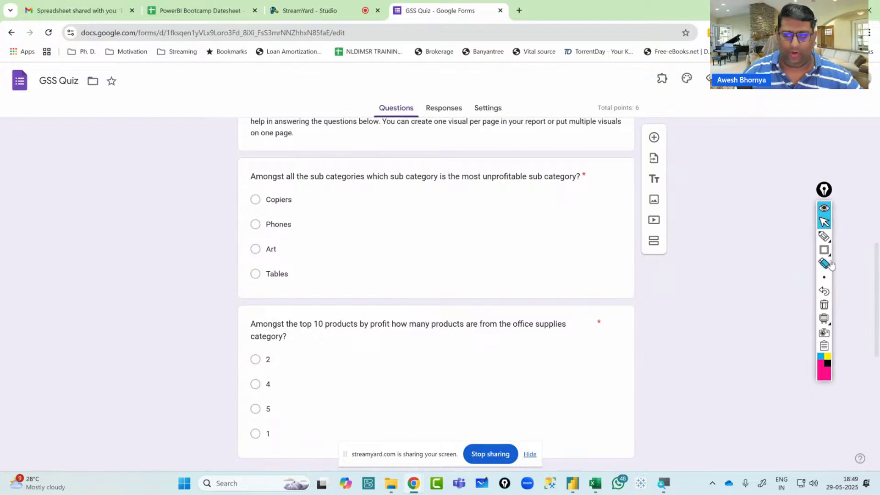
Frame the most unprofitable sub category question with a rectangle and handwrite an underlined "Profit Margin" note beside it
left_click(825, 250)
left_click_drag(239, 168, 599, 295)
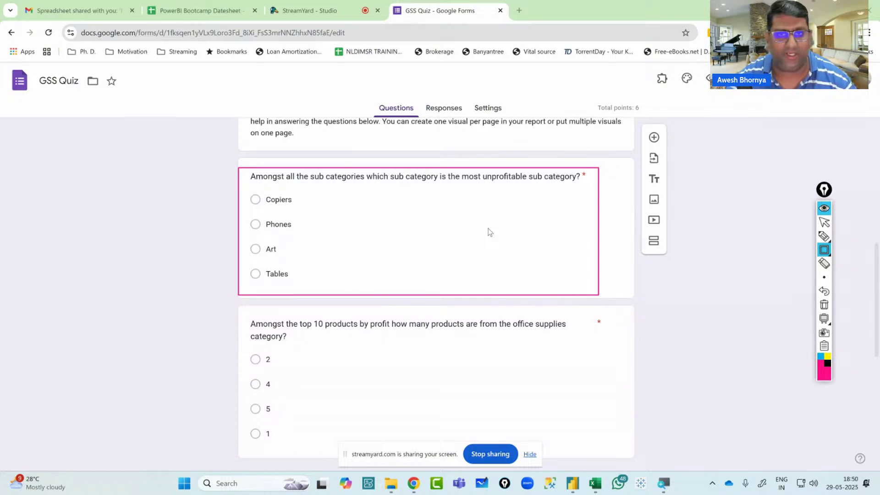
left_click(824, 237)
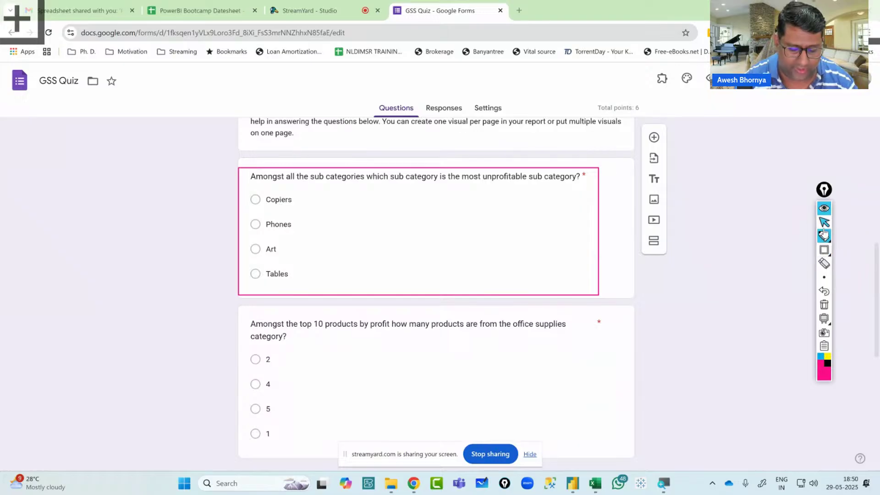
mouse_move(122, 202)
left_mouse_down()
mouse_move(130, 232)
mouse_move(139, 220)
mouse_move(162, 224)
mouse_move(170, 188)
mouse_move(187, 216)
mouse_move(201, 185)
left_mouse_up()
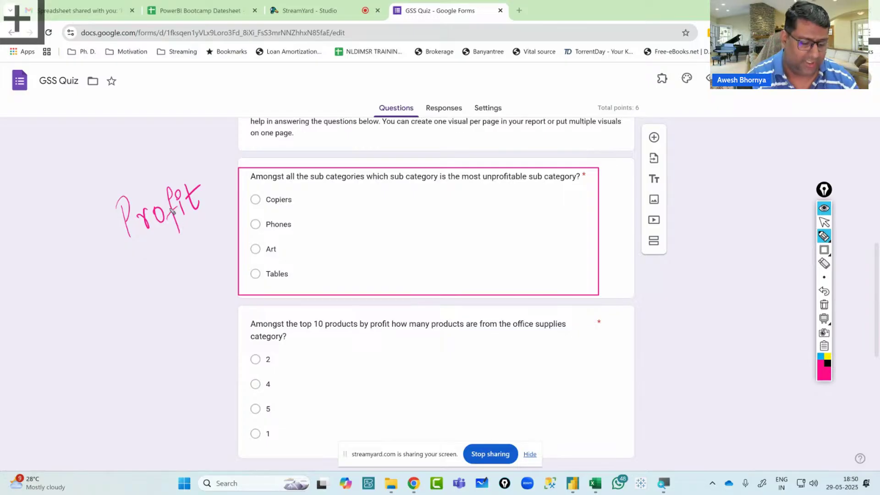
mouse_move(196, 168)
left_mouse_down()
mouse_move(227, 147)
mouse_move(250, 173)
mouse_move(247, 140)
mouse_move(262, 137)
mouse_move(267, 149)
left_mouse_up()
left_click(280, 146)
left_click_drag(124, 270, 300, 139)
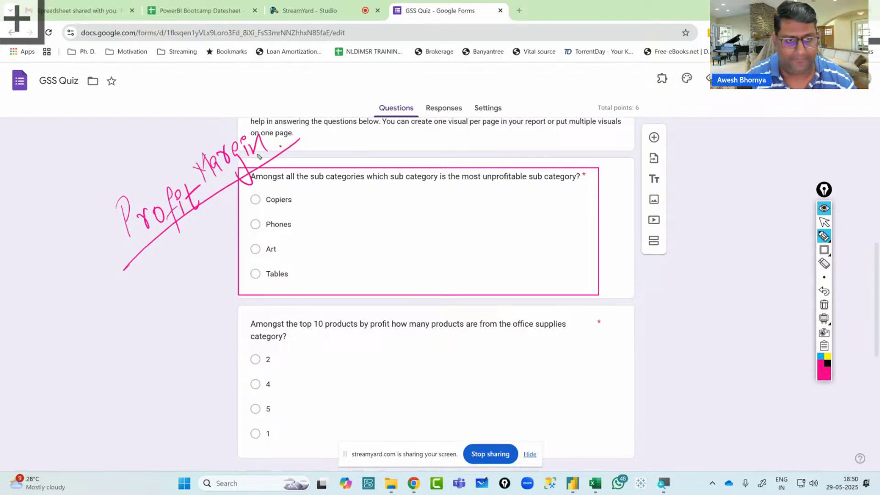
Handwrite "By Sub Cat" beneath the Profit Margin note, and clear all annotations from the quiz page
mouse_move(157, 246)
left_mouse_down()
mouse_move(164, 272)
mouse_move(186, 247)
mouse_move(197, 278)
left_mouse_up()
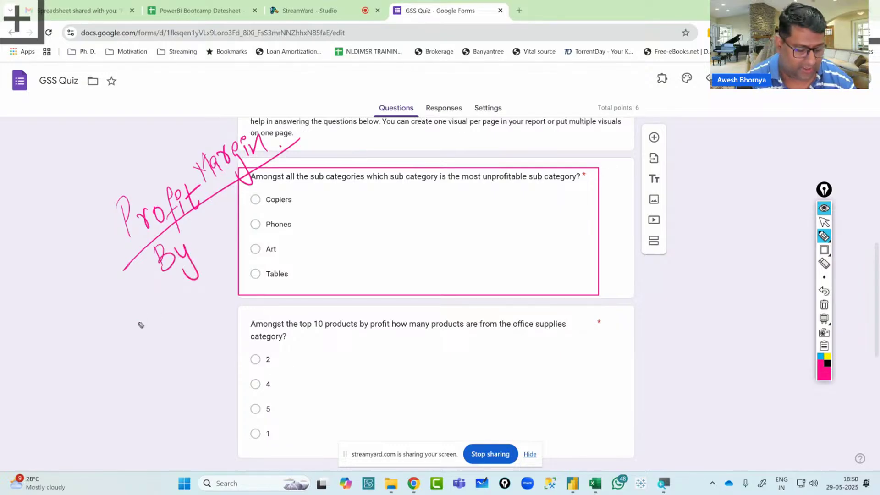
mouse_move(158, 311)
left_mouse_down()
mouse_move(137, 342)
mouse_move(168, 317)
left_mouse_up()
left_click_drag(174, 298, 181, 324)
mouse_move(160, 363)
left_mouse_down()
mouse_move(158, 383)
mouse_move(175, 375)
left_mouse_up()
left_click_drag(186, 349, 178, 365)
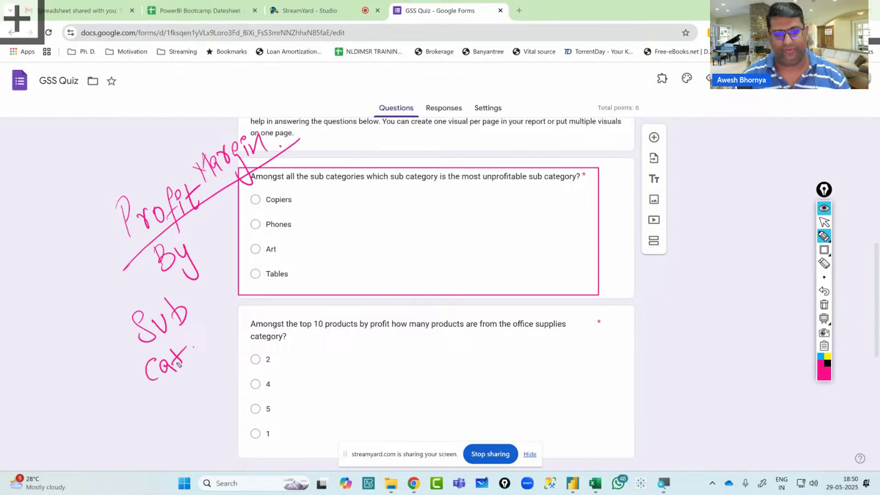
left_click(824, 304)
left_click(824, 222)
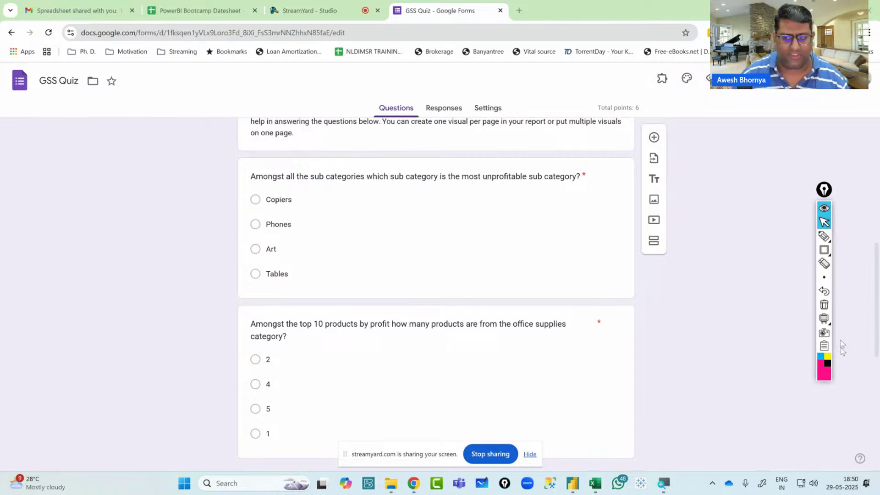
mouse_move(825, 250)
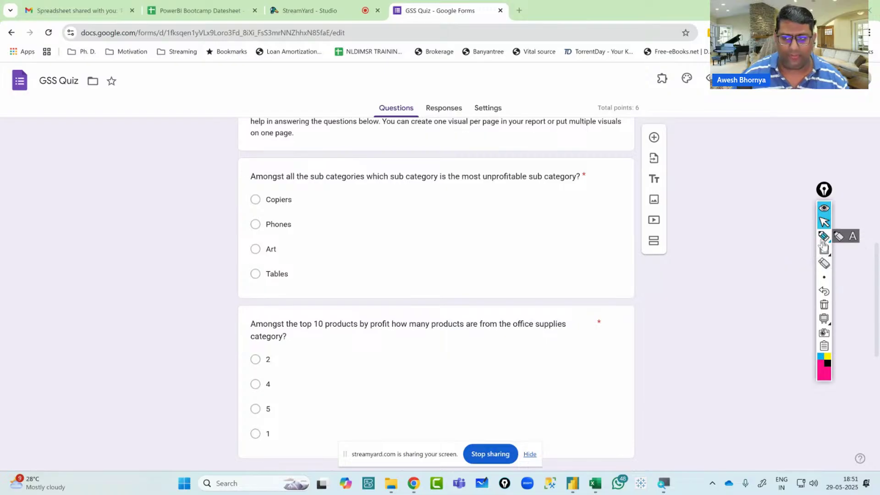
left_click(825, 250)
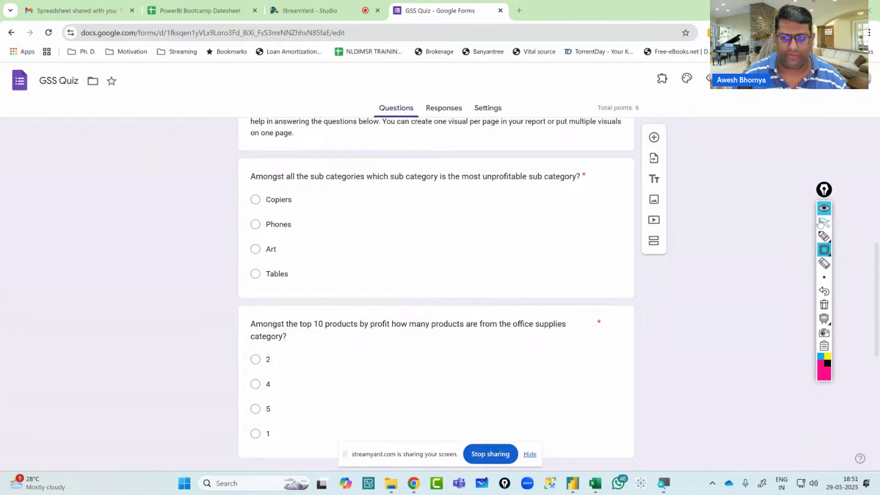
left_click(825, 222)
Switch back to the Power BI report and move the annotation toolbar off the Orders field list to reveal its last fields
left_click(574, 485)
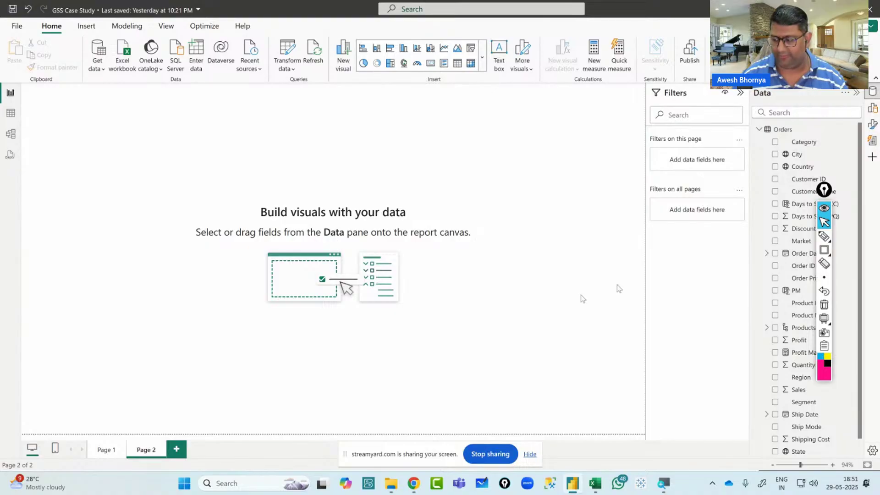
mouse_move(824, 189)
left_mouse_down()
mouse_move(687, 197)
mouse_move(624, 182)
left_mouse_up()
scroll(821, 323, "down", 1)
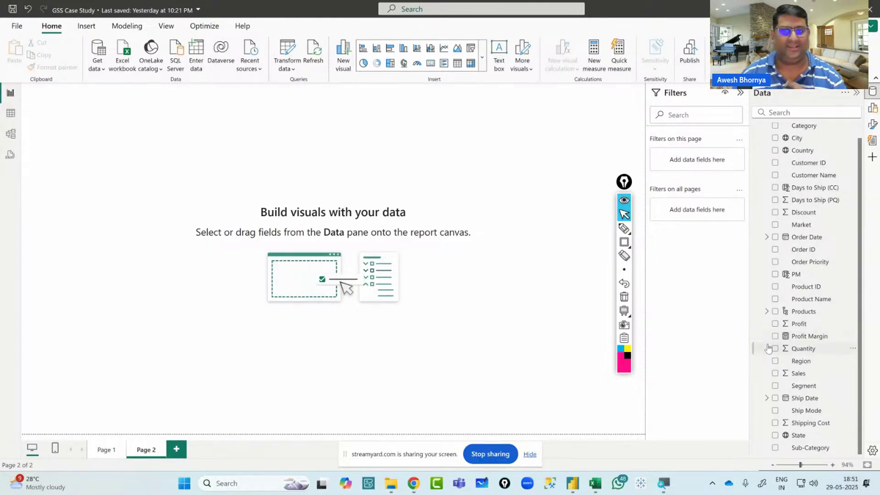
Handwrite "Analytic Query" across the upper part of the empty report page and underline both words
left_click(625, 229)
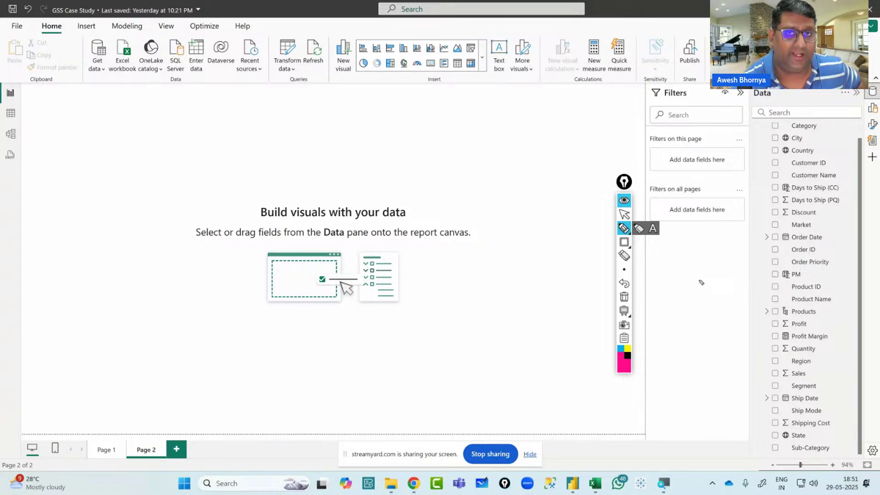
mouse_move(348, 128)
left_mouse_down()
mouse_move(362, 146)
mouse_move(424, 117)
mouse_move(433, 133)
mouse_move(449, 125)
mouse_move(439, 166)
mouse_move(461, 180)
mouse_move(477, 171)
mouse_move(527, 190)
left_mouse_up()
left_click_drag(414, 201, 567, 180)
left_click_drag(313, 172, 472, 145)
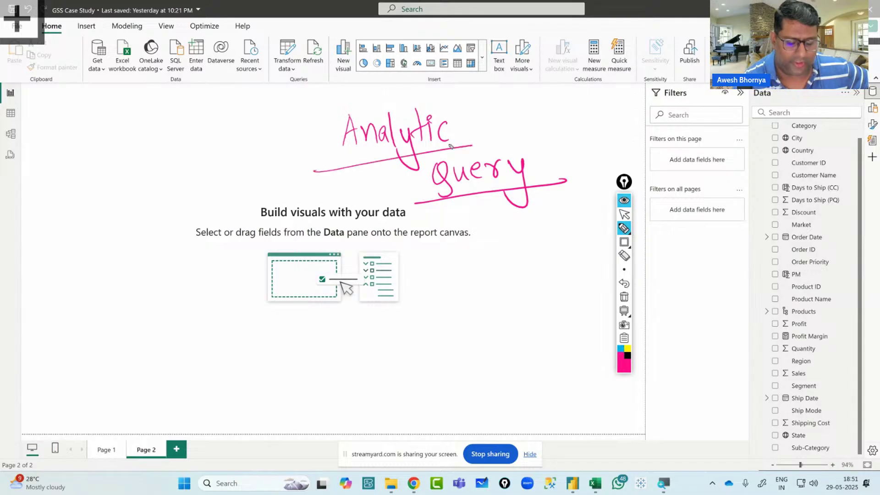
mouse_move(47, 174)
left_mouse_down()
mouse_move(60, 257)
mouse_move(116, 255)
mouse_move(58, 257)
left_mouse_up()
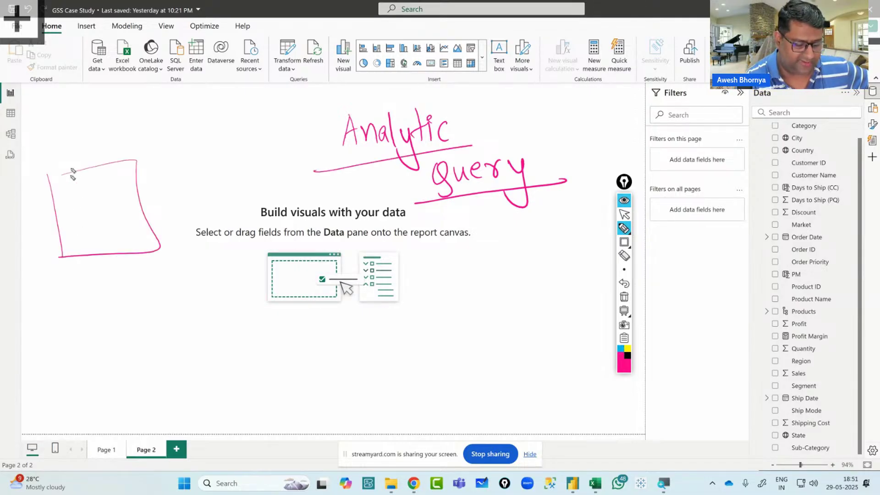
left_click(624, 284)
left_click(624, 284)
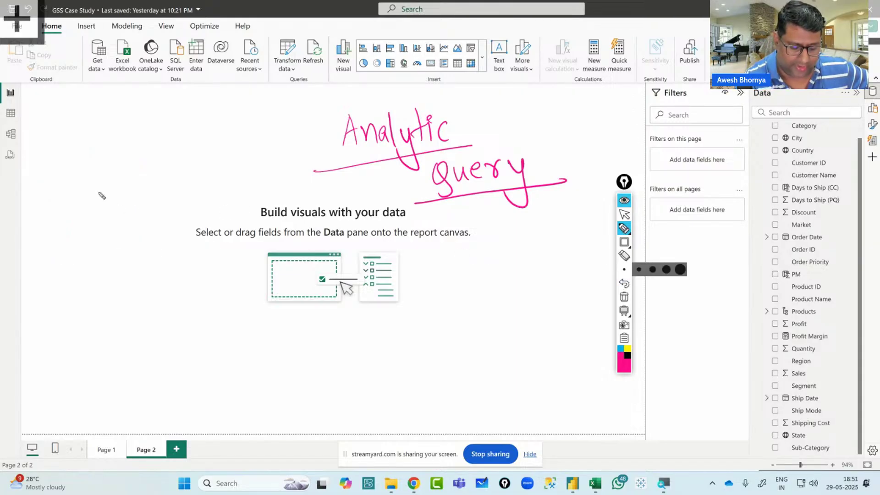
Draw a database cylinder beside the Analytic Query heading, using a tall rectangle with a flat ellipse on each end
left_click(624, 243)
mouse_move(95, 170)
left_mouse_down()
mouse_move(100, 239)
mouse_move(154, 252)
left_mouse_up()
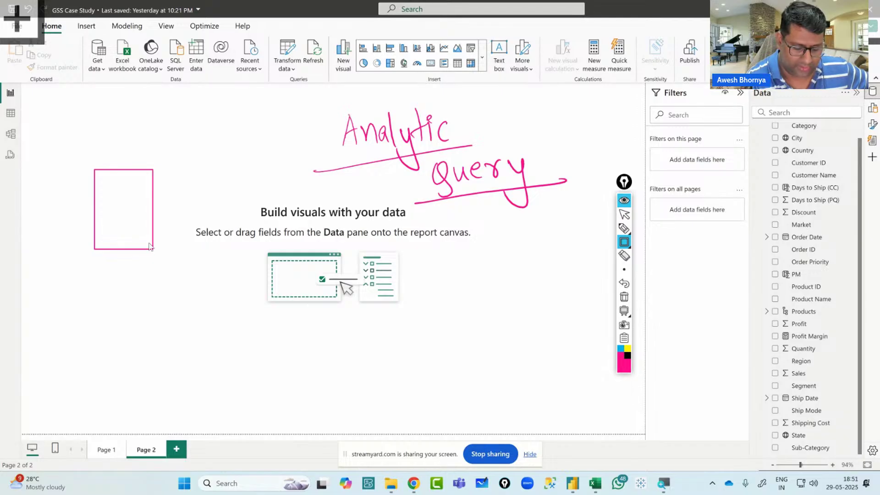
left_click(619, 242)
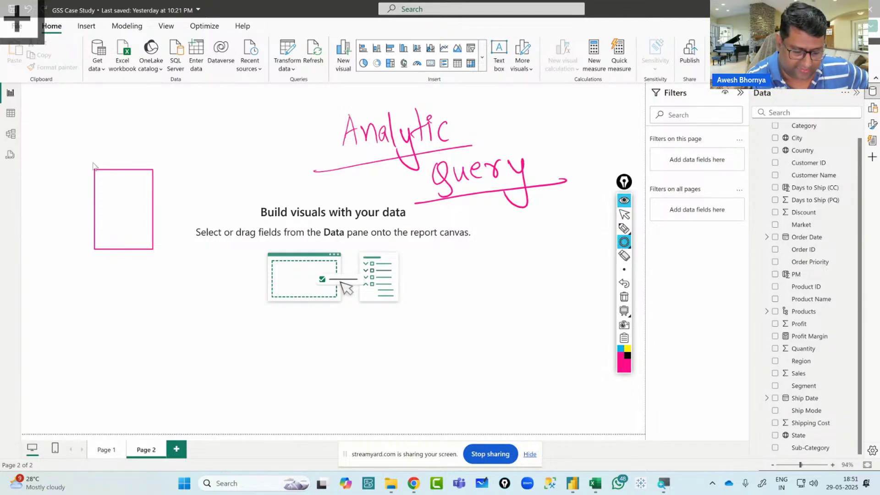
mouse_move(92, 164)
left_mouse_down()
mouse_move(113, 177)
mouse_move(155, 178)
left_mouse_up()
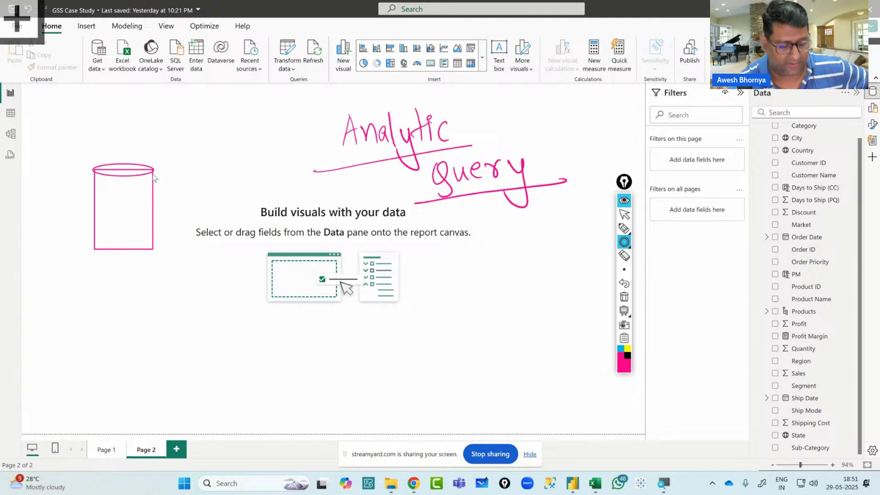
left_click_drag(94, 243, 154, 260)
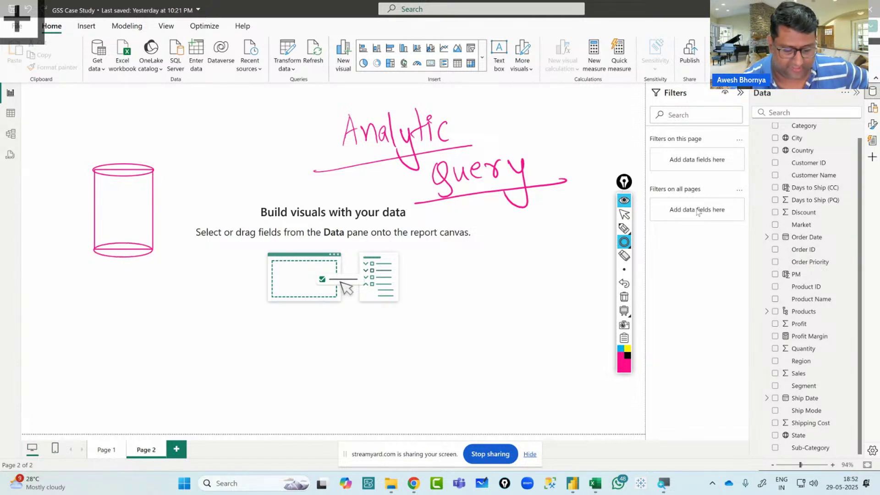
Draw a computer below the cylinder from a large monitor rectangle, a narrow base rectangle and a short line connecting them
left_click(624, 227)
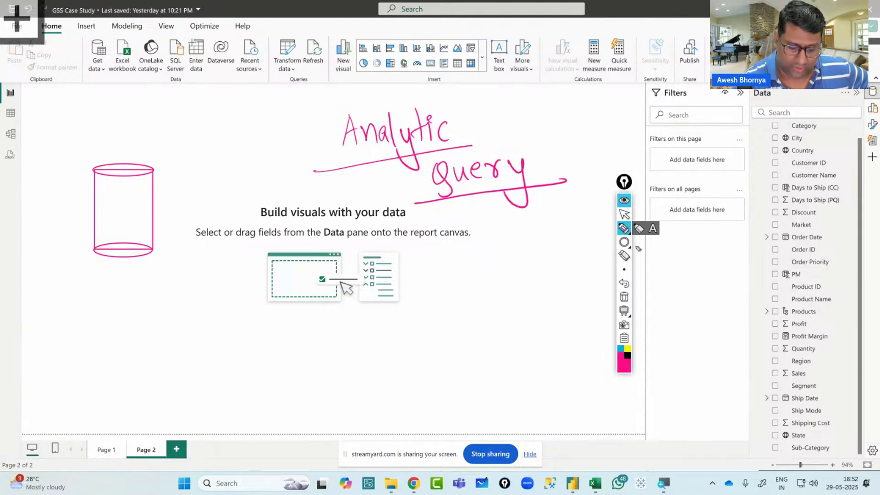
left_click(624, 242)
left_click(605, 242)
mouse_move(178, 305)
left_mouse_down()
mouse_move(194, 372)
mouse_move(287, 384)
left_mouse_up()
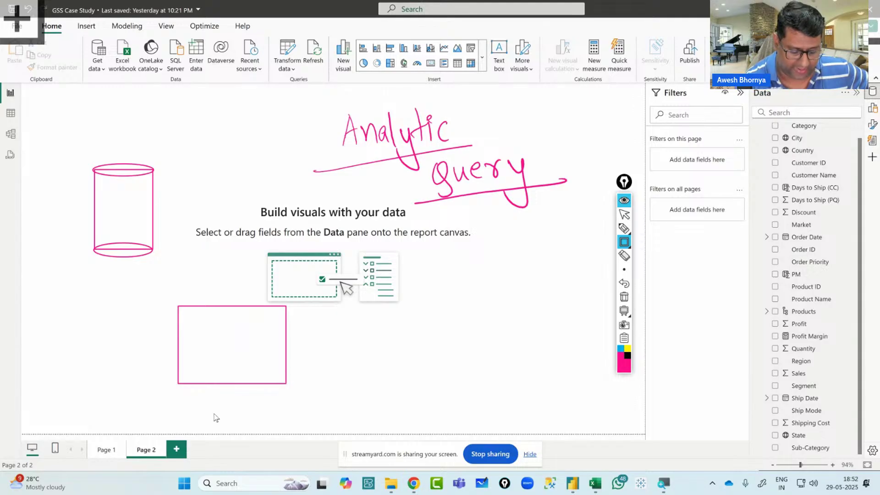
left_click_drag(192, 411, 281, 432)
left_click(624, 241)
left_click(608, 243)
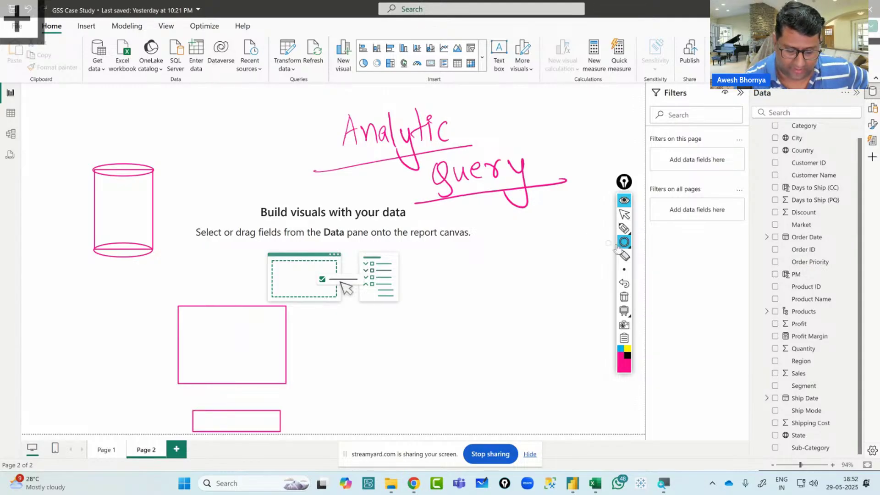
left_click(624, 241)
left_click(609, 243)
left_click_drag(233, 385, 233, 410)
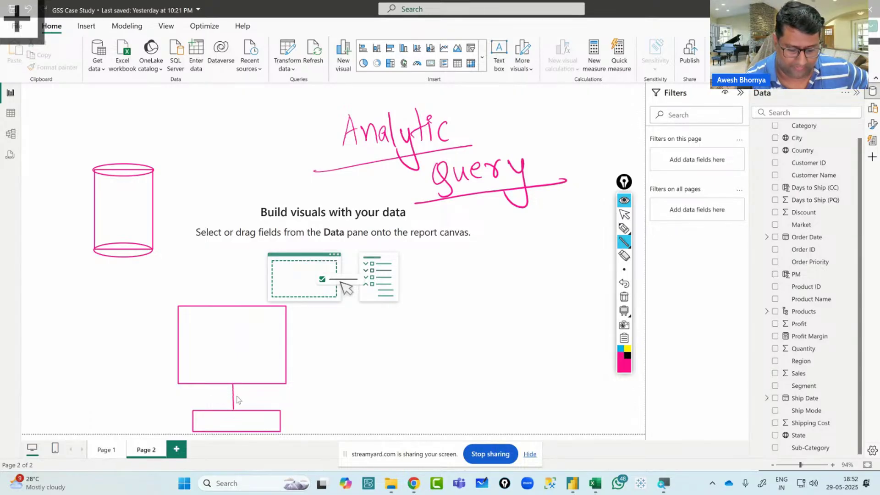
Handwrite "Sales" beside the monitor and draw a curved arrow from the monitor up to the database cylinder
left_click(625, 228)
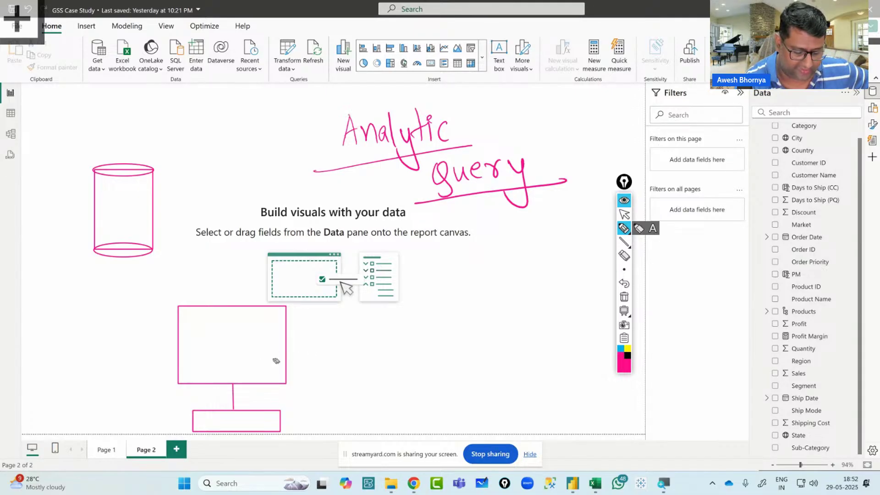
mouse_move(310, 353)
left_mouse_down()
mouse_move(300, 368)
mouse_move(327, 365)
left_mouse_up()
left_click_drag(331, 360, 345, 367)
left_click(358, 360)
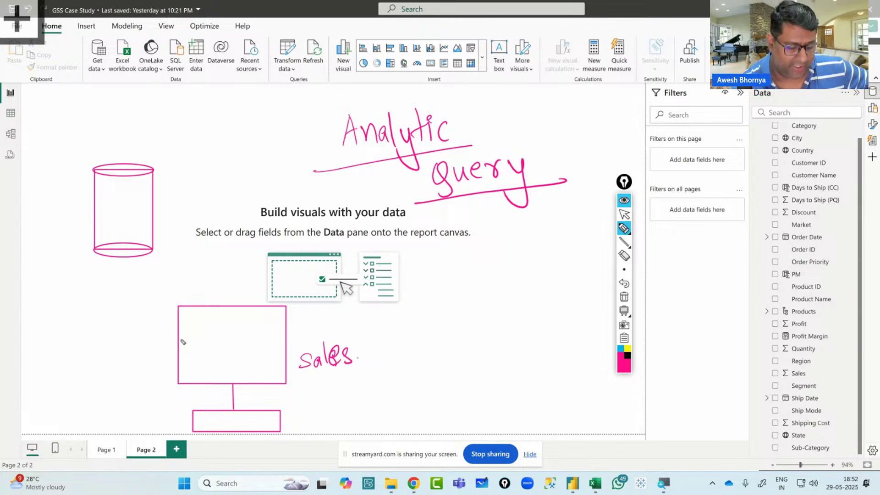
mouse_move(191, 352)
left_mouse_down()
mouse_move(141, 321)
mouse_move(129, 261)
left_mouse_up()
left_click_drag(118, 270, 139, 279)
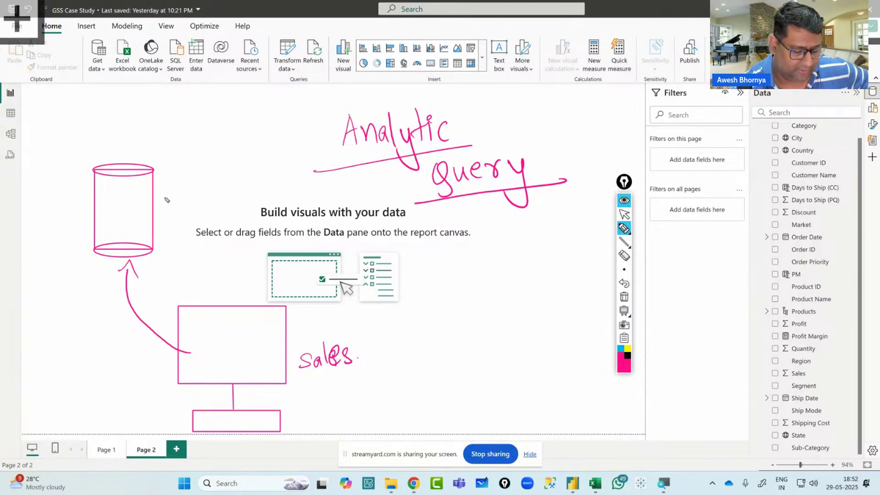
Handwrite an underlined "Sales" beside the cylinder and draw an arrow from it to "$100K" inside the monitor
mouse_move(170, 194)
left_mouse_down()
mouse_move(165, 222)
mouse_move(181, 217)
left_mouse_up()
mouse_move(200, 202)
left_mouse_down()
mouse_move(216, 196)
mouse_move(220, 209)
left_mouse_up()
left_click_drag(164, 241, 238, 205)
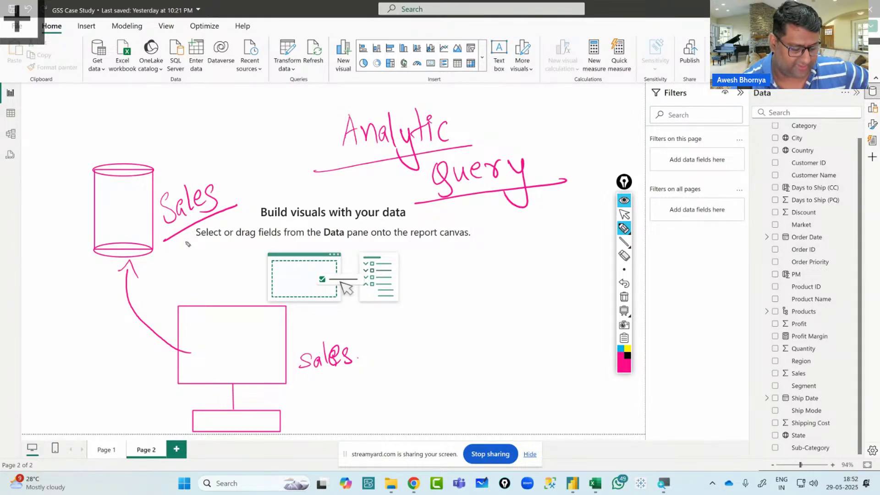
mouse_move(218, 220)
left_mouse_down()
mouse_move(237, 253)
mouse_move(228, 331)
mouse_move(243, 327)
mouse_move(212, 366)
mouse_move(231, 350)
mouse_move(238, 365)
mouse_move(252, 366)
left_mouse_up()
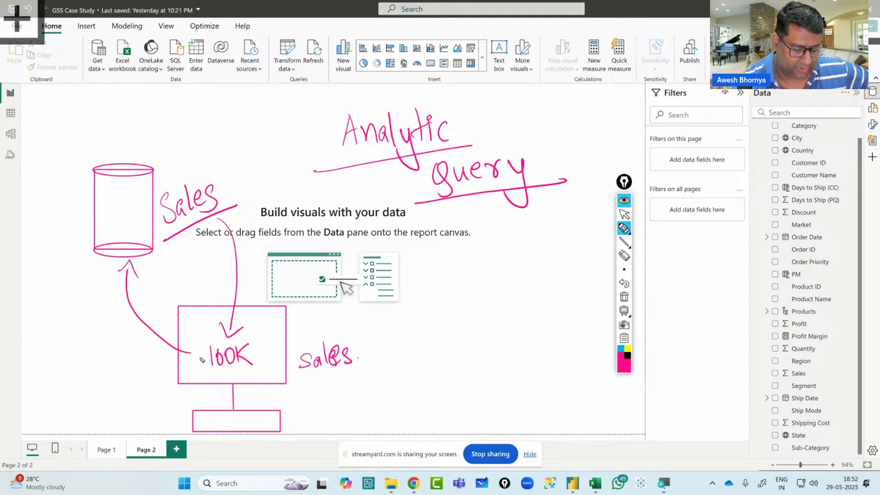
mouse_move(205, 350)
left_mouse_down()
mouse_move(192, 375)
mouse_move(202, 386)
left_mouse_up()
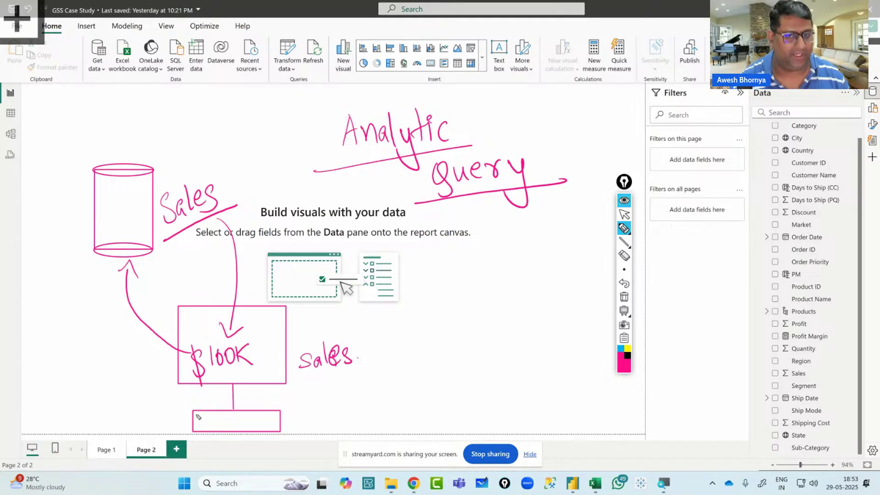
Mark the words Analytic and Query with short strokes, and handwrite "Filter" in the blank area beneath them
left_click_drag(470, 129, 492, 112)
left_click_drag(550, 151, 577, 123)
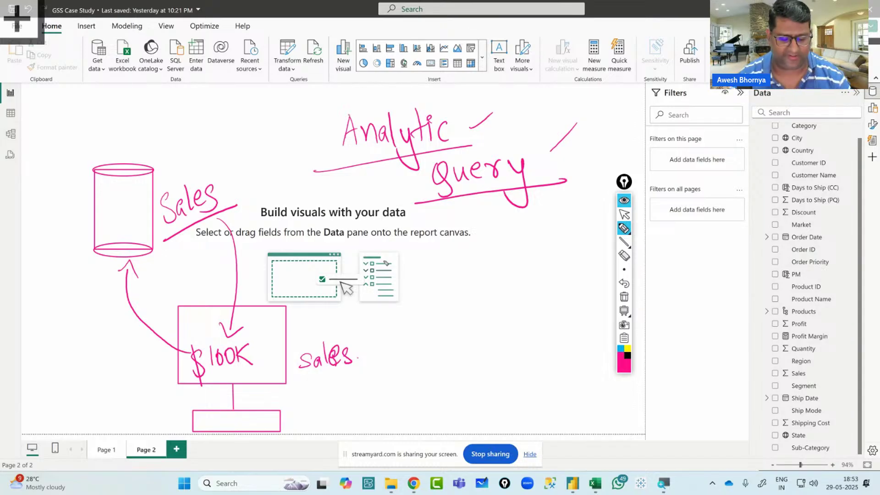
left_click_drag(469, 250, 467, 277)
mouse_move(468, 250)
left_mouse_down()
mouse_move(479, 246)
mouse_move(477, 262)
left_mouse_up()
mouse_move(480, 263)
left_mouse_down()
mouse_move(481, 275)
mouse_move(506, 274)
left_mouse_up()
left_click(480, 255)
mouse_move(496, 258)
left_mouse_down()
mouse_move(514, 255)
mouse_move(524, 265)
mouse_move(534, 245)
left_mouse_up()
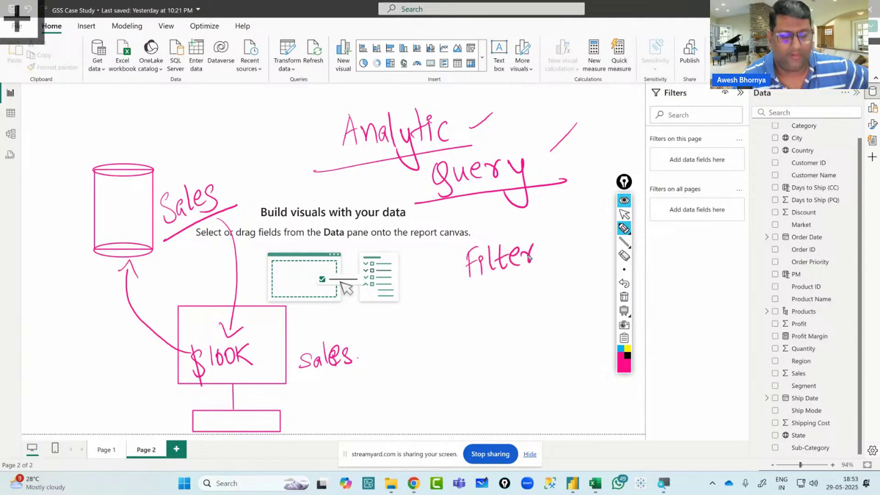
Handwrite "Classify" and "Group" beneath Filter with a vertical line between them, moving the annotation toolbar out of the way
mouse_move(479, 295)
left_mouse_down()
mouse_move(475, 316)
mouse_move(532, 311)
left_mouse_up()
mouse_move(544, 275)
left_mouse_down()
mouse_move(541, 313)
mouse_move(558, 331)
left_mouse_up()
left_click_drag(566, 251, 562, 360)
left_click_drag(624, 182, 712, 182)
mouse_move(593, 265)
left_mouse_down()
mouse_move(576, 300)
mouse_move(609, 288)
mouse_move(595, 306)
mouse_move(655, 298)
mouse_move(647, 316)
left_mouse_up()
left_click(713, 283)
left_click(714, 283)
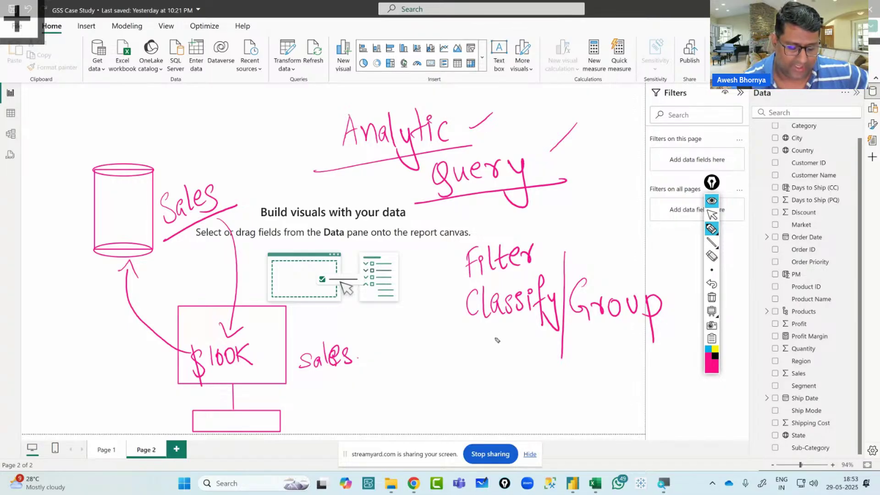
Handwrite an underlined "Summarize" beneath Classify and Group, and underline the two rows above it
mouse_move(490, 354)
left_mouse_down()
mouse_move(506, 366)
mouse_move(569, 370)
mouse_move(621, 353)
mouse_move(655, 355)
left_mouse_up()
left_click_drag(474, 399, 698, 372)
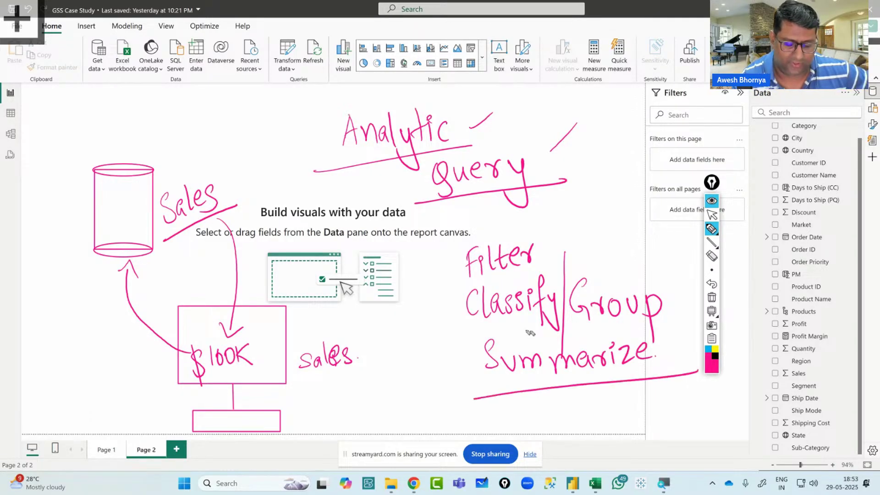
left_click_drag(458, 329, 706, 328)
left_click_drag(440, 289, 579, 271)
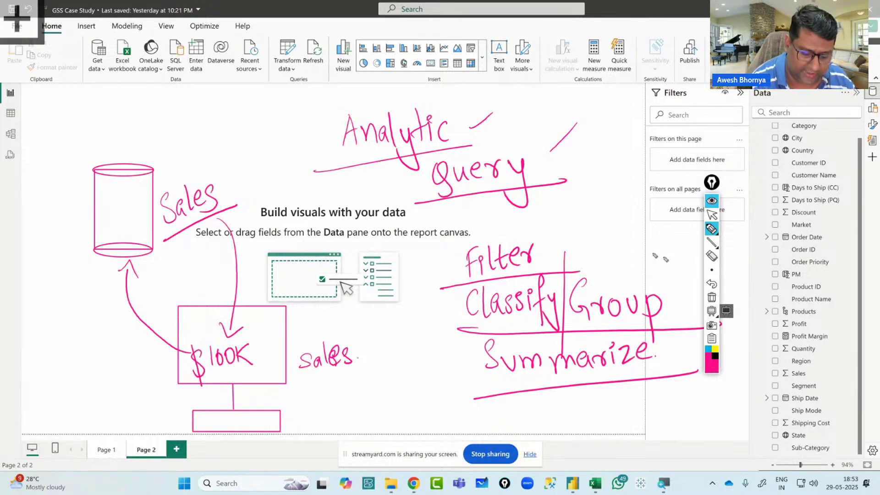
Draw a downward arrow and an upward arrow on either side of the Filter–Summarize list, and clear all annotations from the page
mouse_move(448, 251)
left_mouse_down()
mouse_move(451, 380)
mouse_move(461, 363)
left_mouse_up()
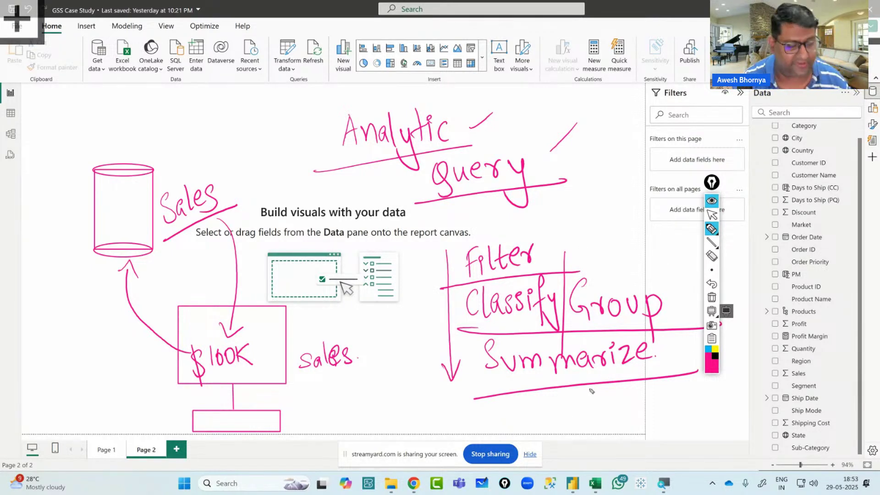
mouse_move(687, 372)
left_mouse_down()
mouse_move(662, 229)
mouse_move(683, 251)
left_mouse_up()
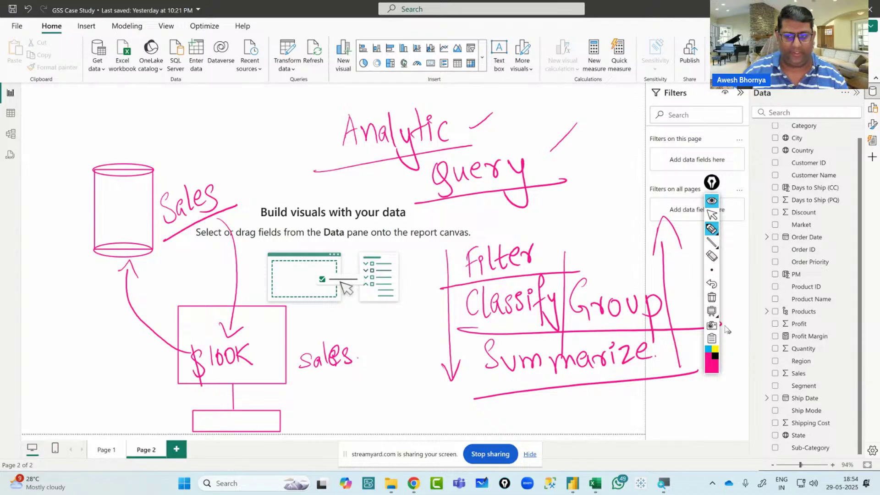
left_click(711, 298)
left_click(711, 214)
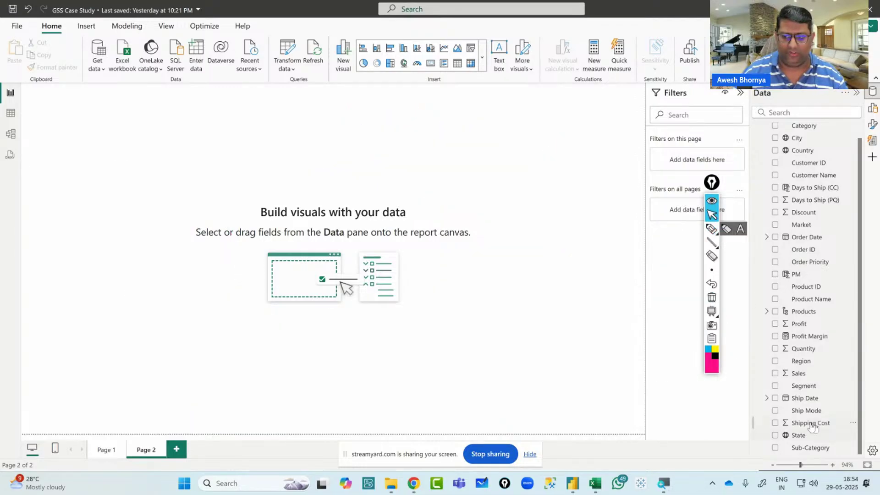
left_click(776, 374)
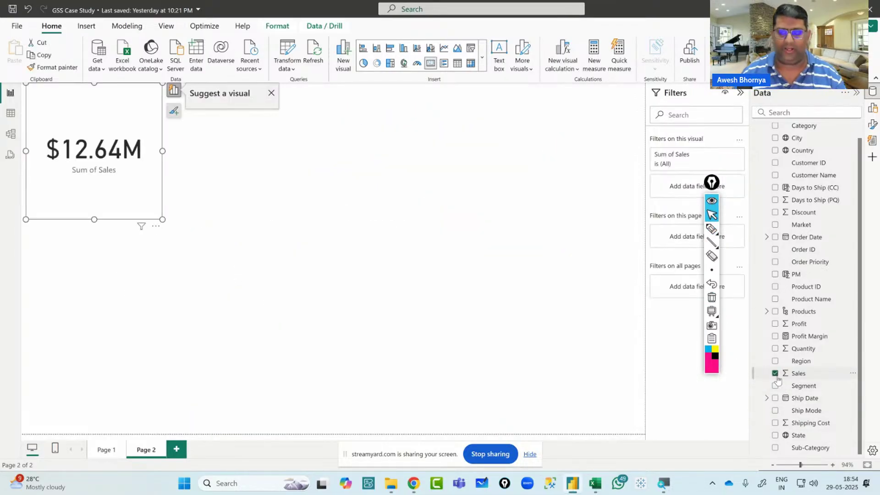
left_click_drag(120, 190, 135, 222)
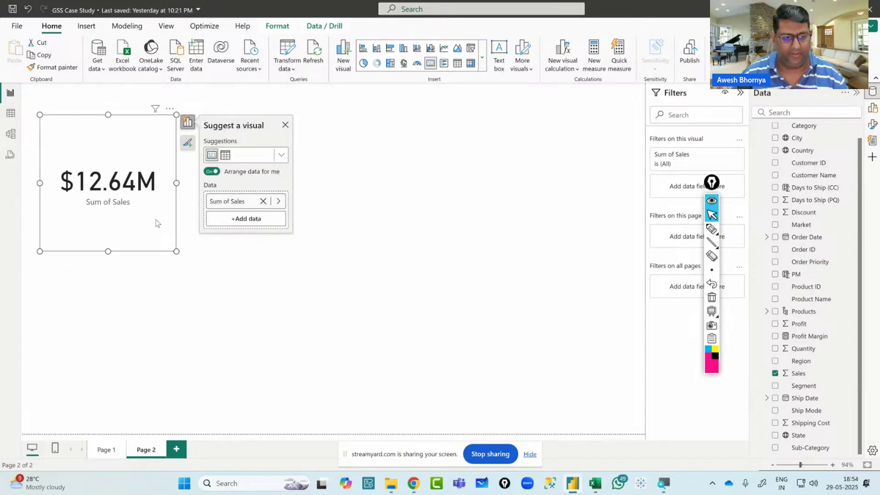
key("Delete")
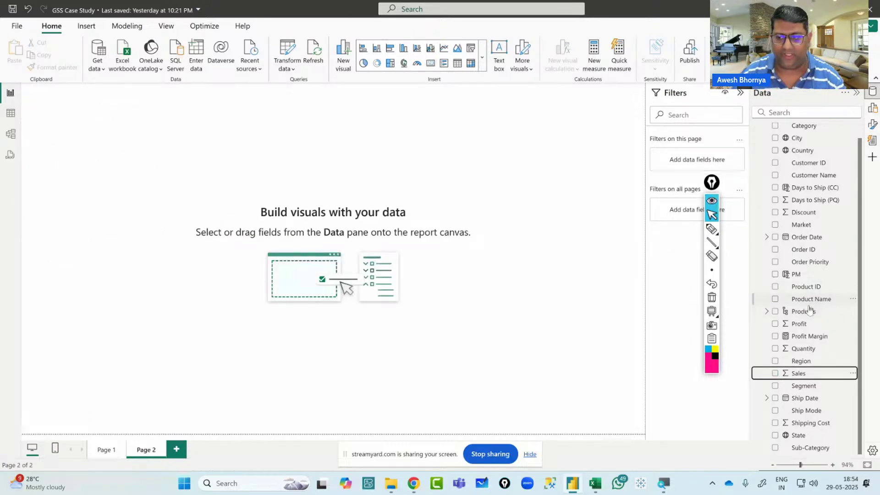
Add a Profit Margin visual to the empty page, enlarge it across most of the canvas, and break it down by Sub-Category
left_click(774, 337)
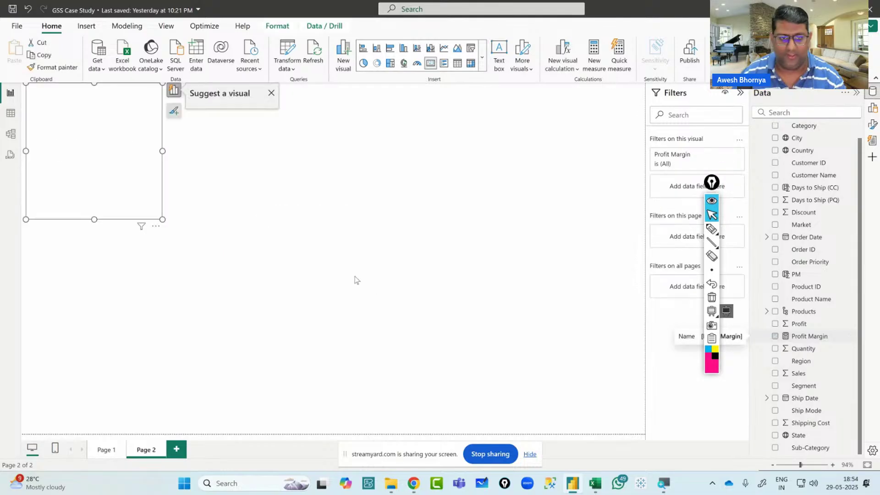
left_click_drag(117, 163, 155, 217)
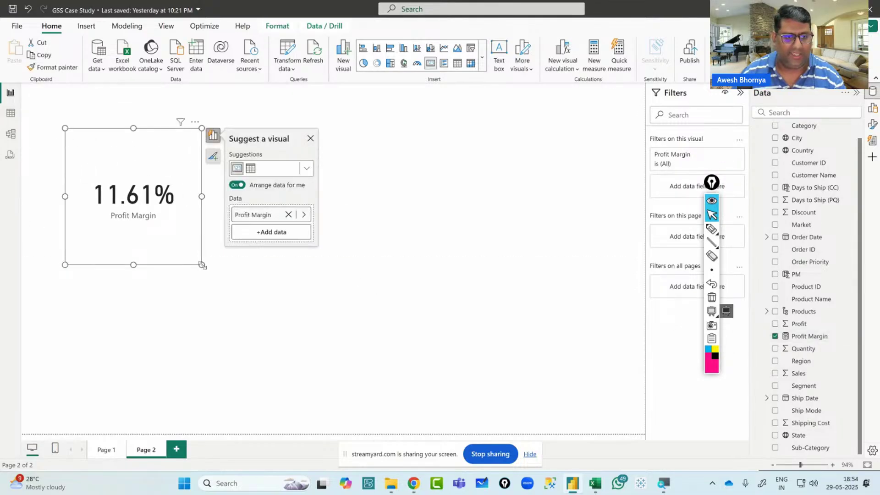
left_click_drag(202, 265, 325, 337)
left_click_drag(397, 368, 560, 401)
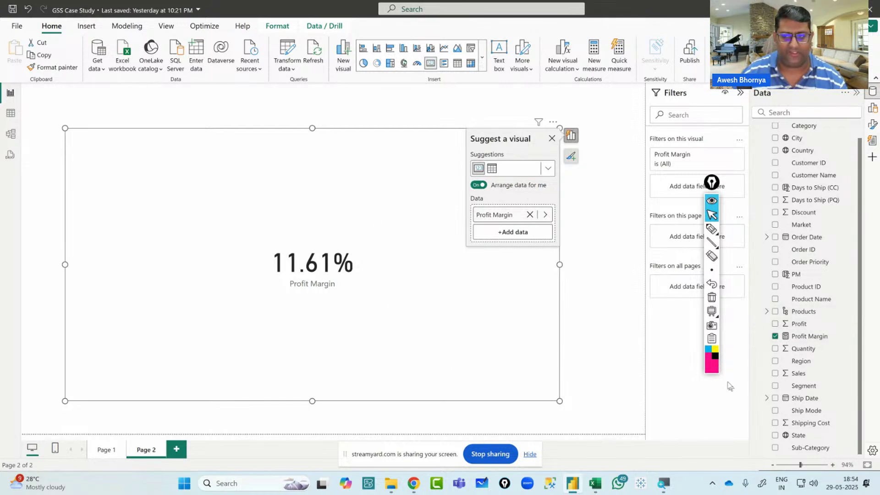
left_click(775, 448)
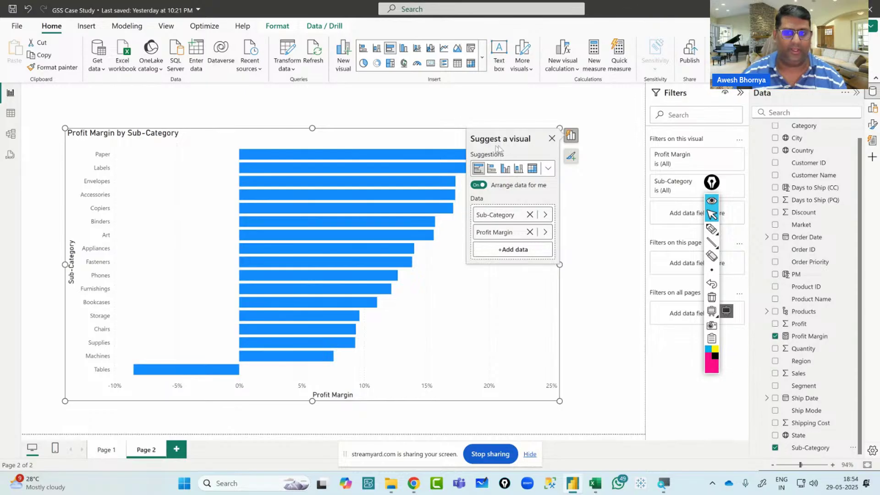
left_click(552, 138)
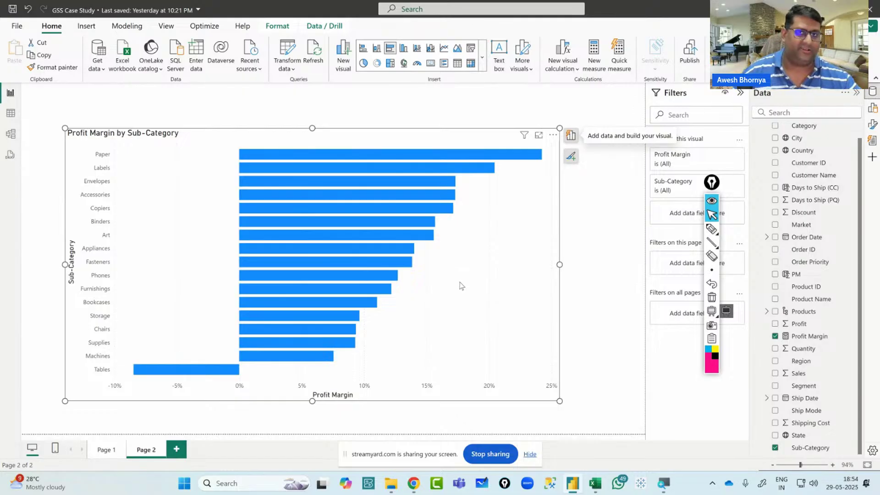
Frame the negative Tables bar in the Profit Margin by Sub-Category chart with an annotation rectangle, and return to the pointer
mouse_move(712, 243)
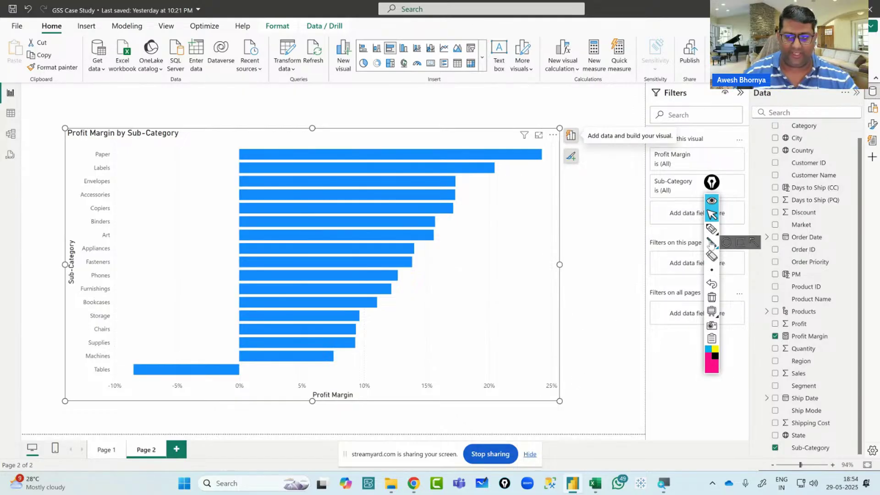
left_click(740, 242)
mouse_move(122, 357)
left_mouse_down()
mouse_move(179, 384)
mouse_move(262, 388)
mouse_move(256, 397)
left_mouse_up()
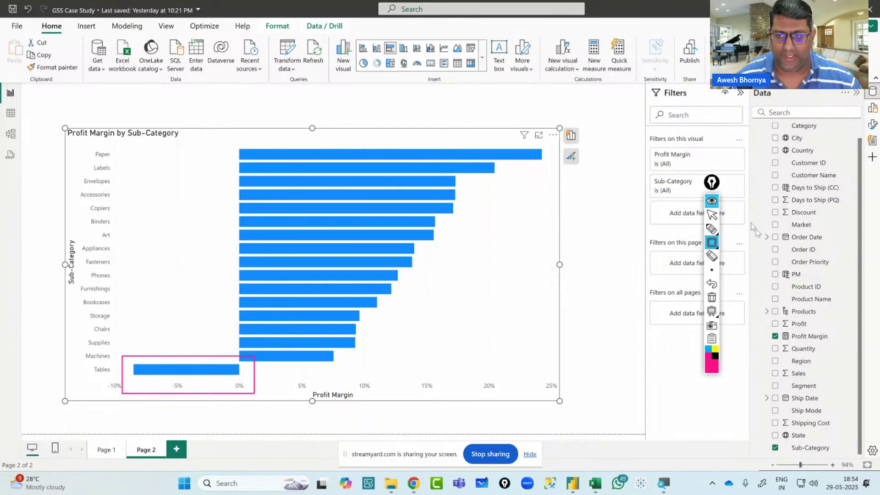
left_click(712, 215)
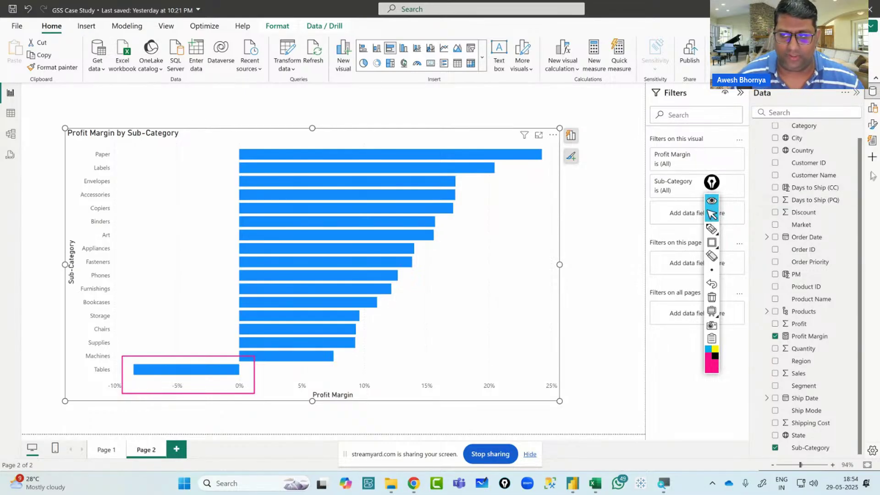
Turn on data labels for the Profit Margin by Sub-Category chart and clear the annotation around the Tables bar
left_click(873, 124)
left_click(852, 346)
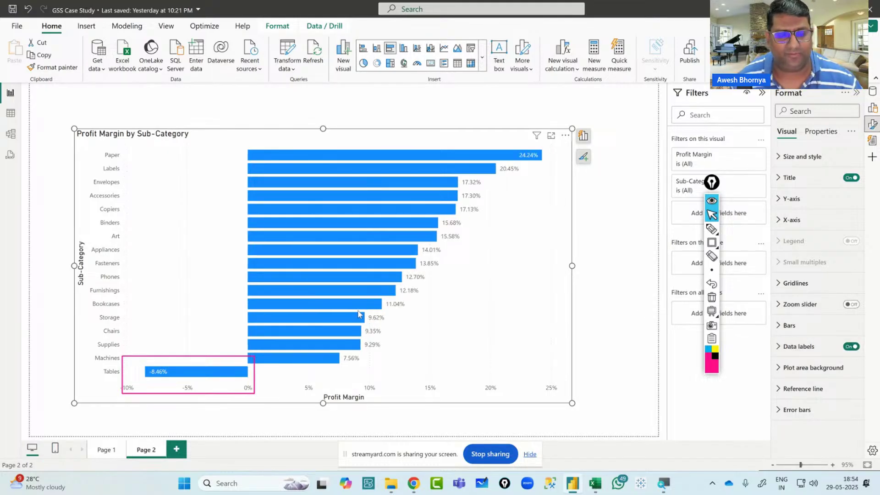
left_click(717, 300)
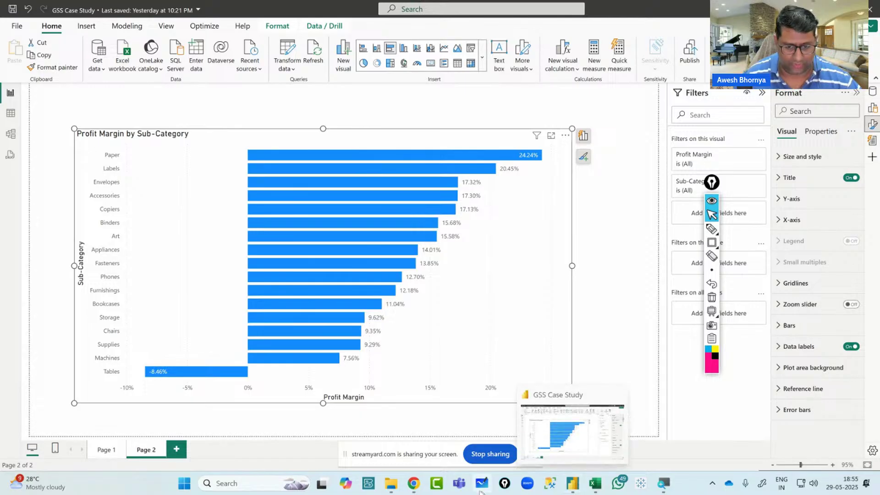
Switch to the GSS Quiz form in Chrome and frame the question about the top 10 products by profit with an annotation rectangle
mouse_move(422, 486)
left_click(363, 415)
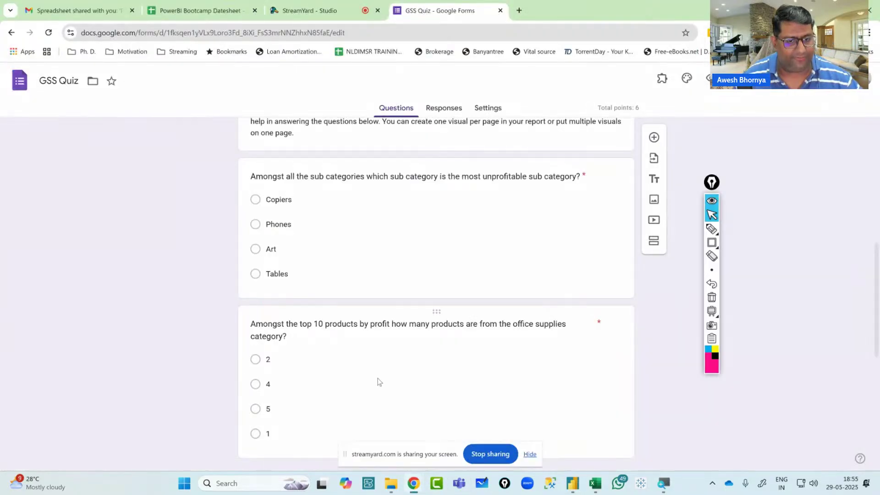
scroll(378, 382, "down", 5)
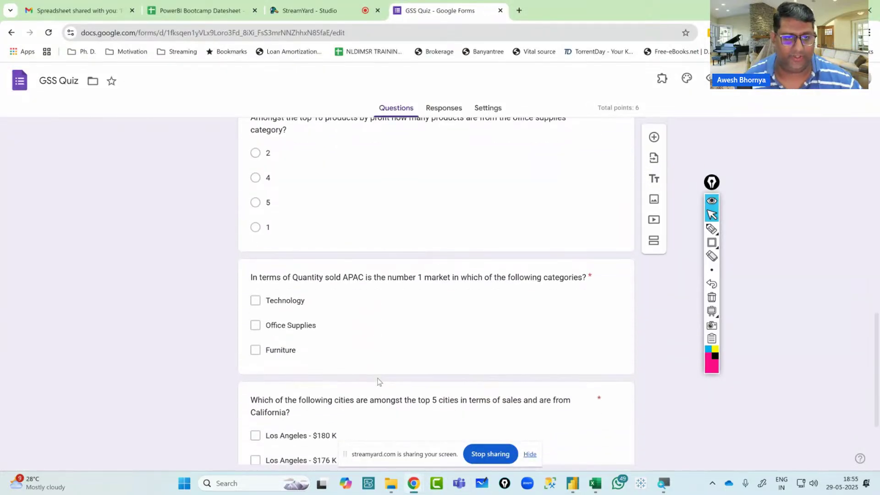
scroll(379, 379, "up", 1)
left_click(712, 242)
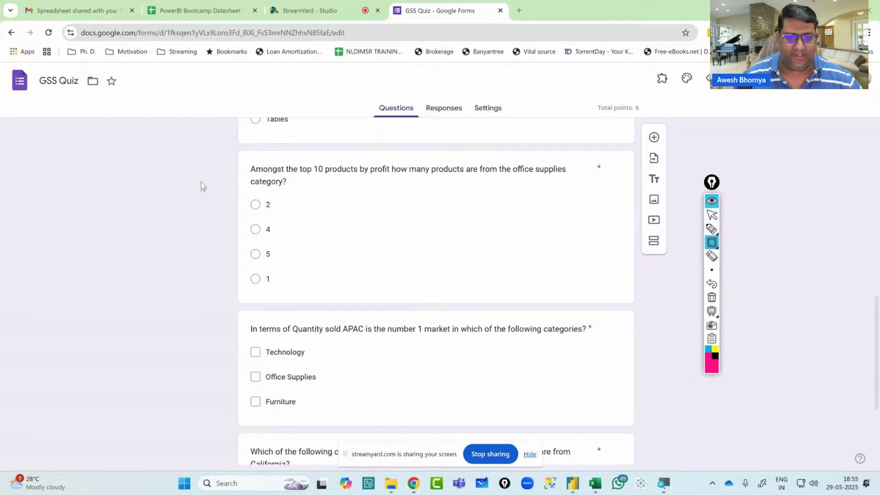
mouse_move(240, 158)
left_mouse_down()
mouse_move(292, 192)
mouse_move(576, 192)
left_mouse_up()
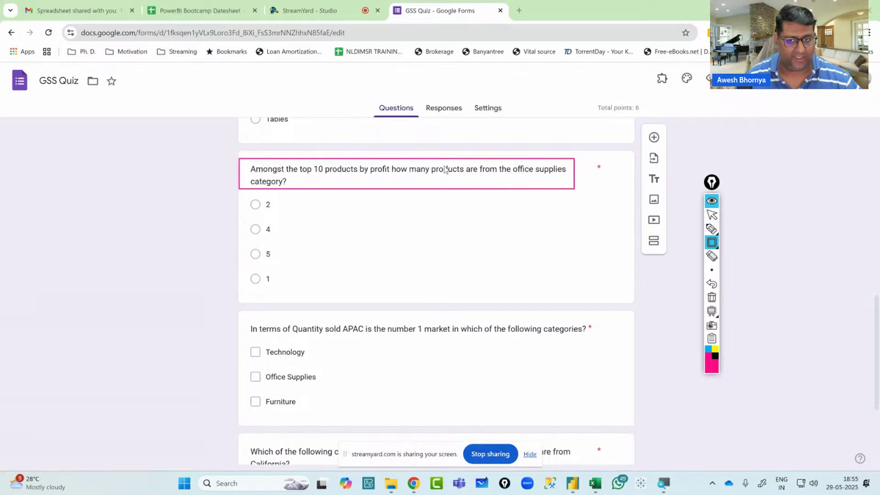
Draw an arrow down from "top 10 products" in the question and handwrite an underlined "Top N filter" beneath it
left_click(711, 229)
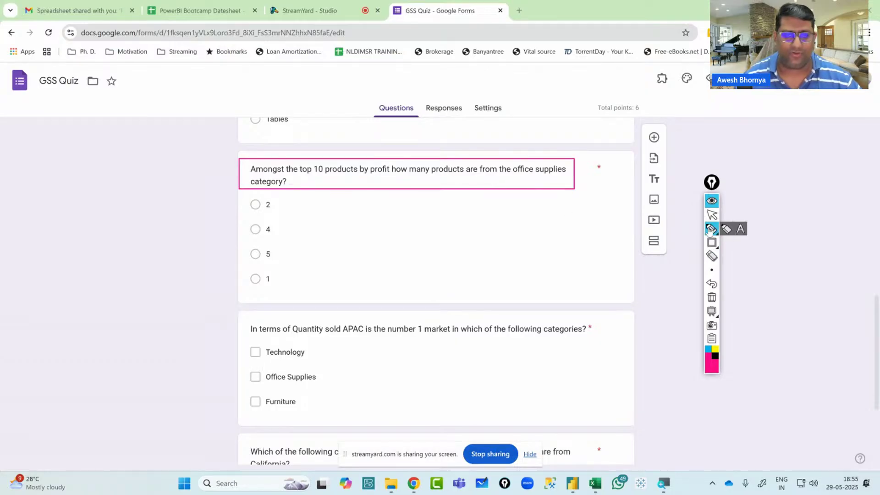
mouse_move(332, 179)
left_mouse_down()
mouse_move(341, 239)
mouse_move(353, 220)
left_mouse_up()
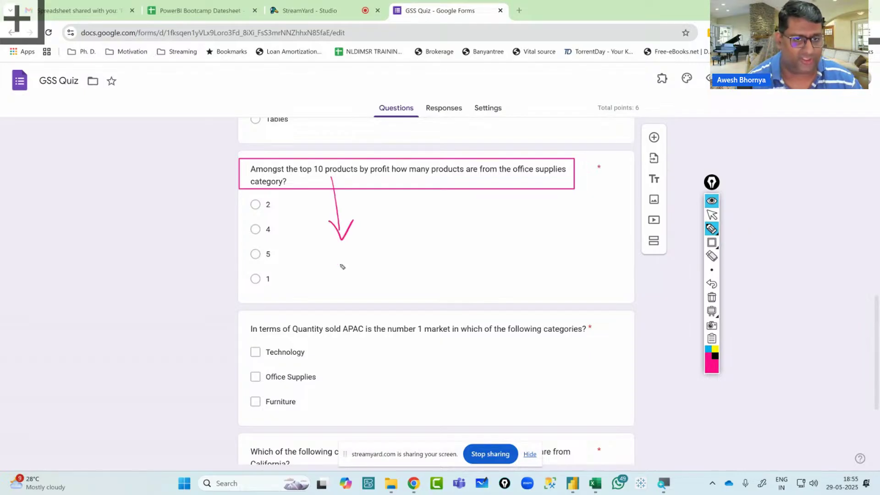
mouse_move(340, 246)
left_mouse_down()
mouse_move(370, 269)
mouse_move(429, 263)
mouse_move(443, 282)
mouse_move(459, 266)
mouse_move(475, 274)
mouse_move(496, 261)
left_mouse_up()
left_click_drag(399, 311, 521, 292)
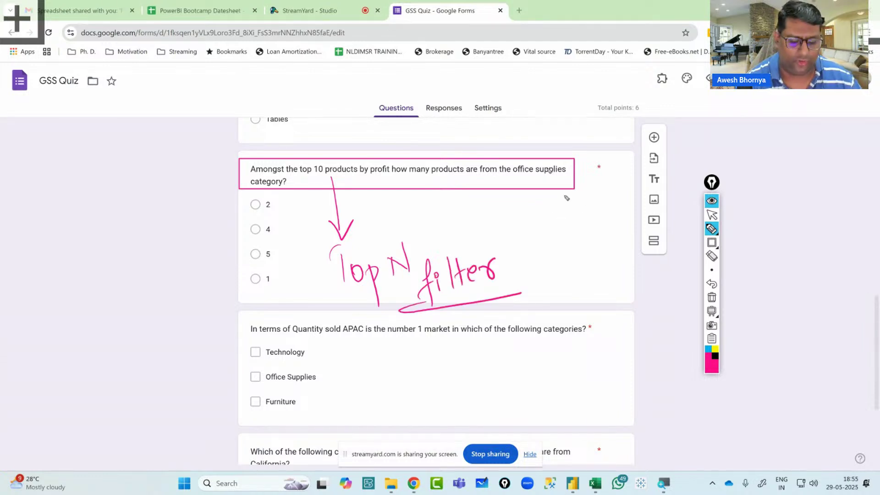
Draw an arrow from "office supplies" to a handwritten, underlined "Hierarchy", and clear all annotations, returning to the pointer
mouse_move(542, 182)
left_mouse_down()
mouse_move(549, 218)
mouse_move(555, 203)
left_mouse_up()
mouse_move(557, 251)
left_mouse_down()
mouse_move(565, 233)
mouse_move(621, 232)
mouse_move(608, 238)
mouse_move(626, 227)
mouse_move(670, 227)
mouse_move(677, 237)
mouse_move(692, 229)
left_mouse_up()
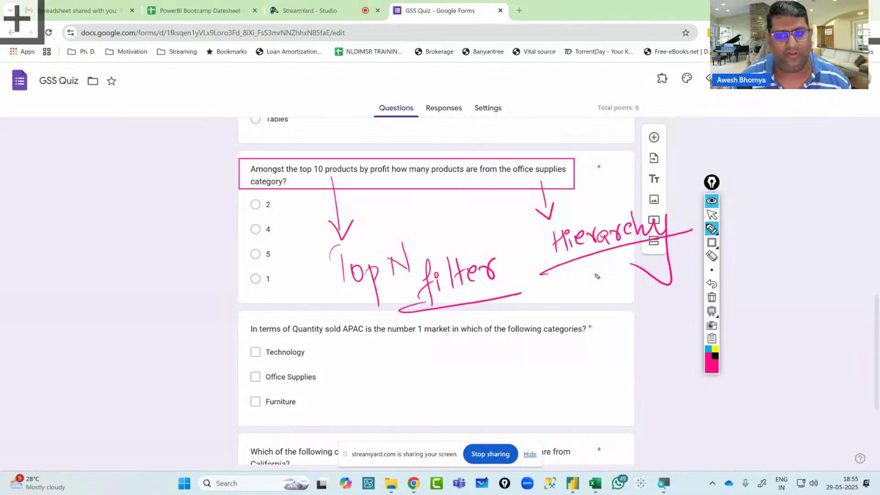
left_click(712, 284)
left_click(712, 298)
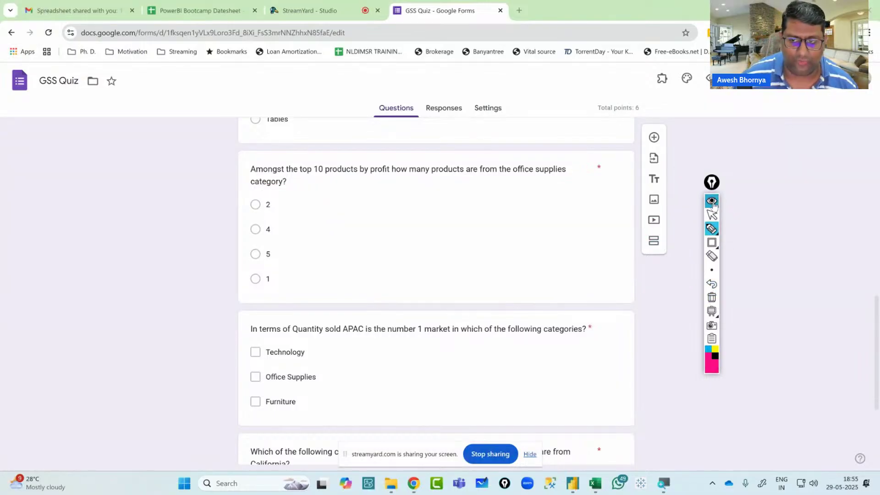
left_click(712, 201)
left_click(712, 201)
left_click(712, 215)
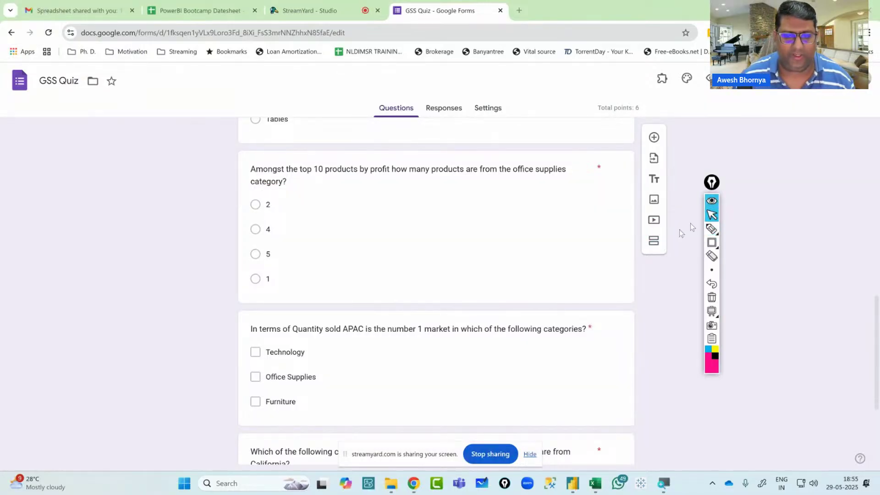
Switch to the GSS Case Study report in Power BI and delete Page 1 with the Sum of Sales by Country map
scroll(363, 271, "up", 3)
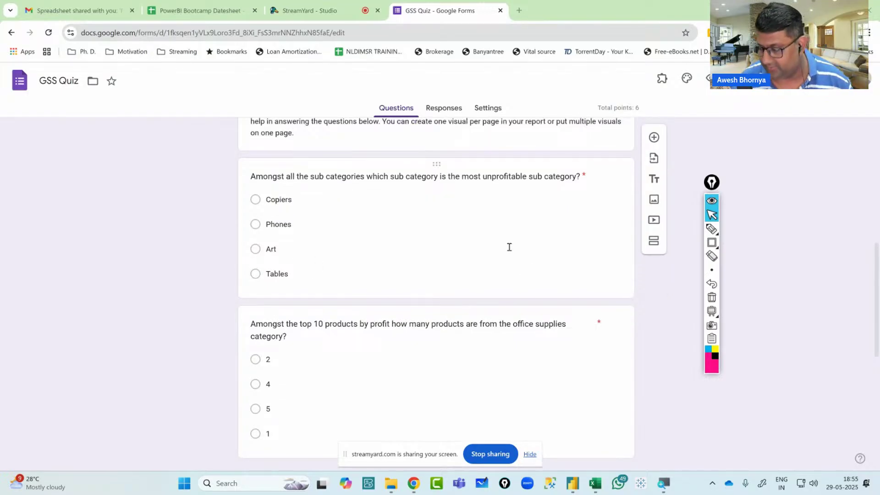
scroll(509, 248, "down", 3)
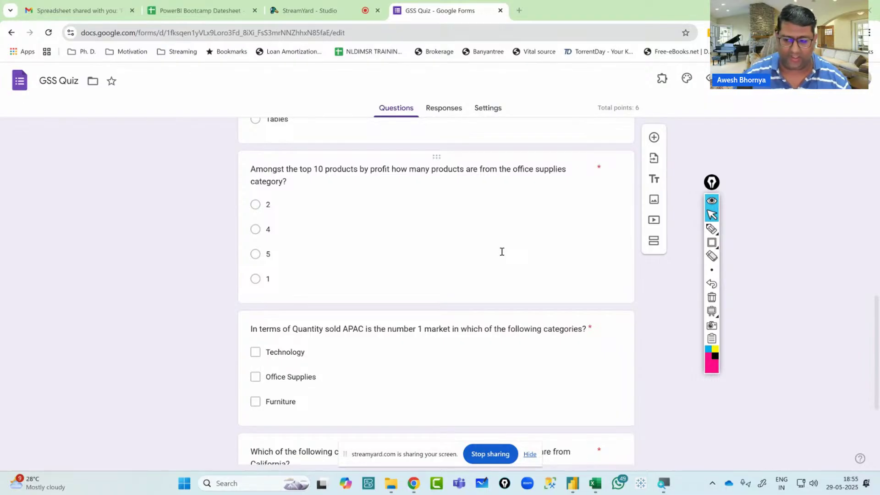
key("alt+Tab")
key("alt+Tab")
key("alt+Tab")
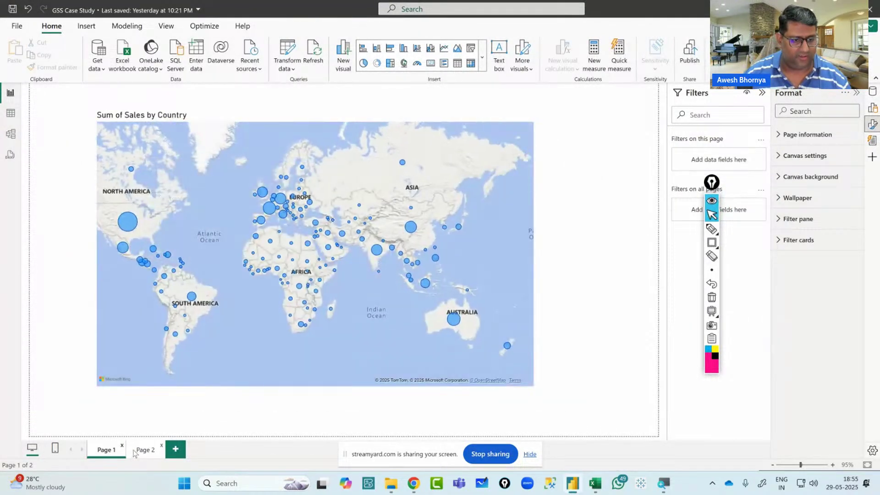
left_click(123, 447)
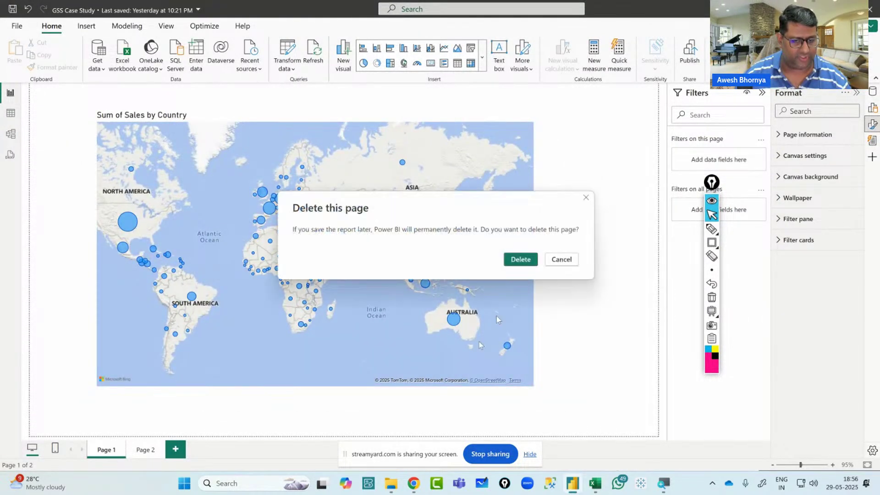
left_click(532, 256)
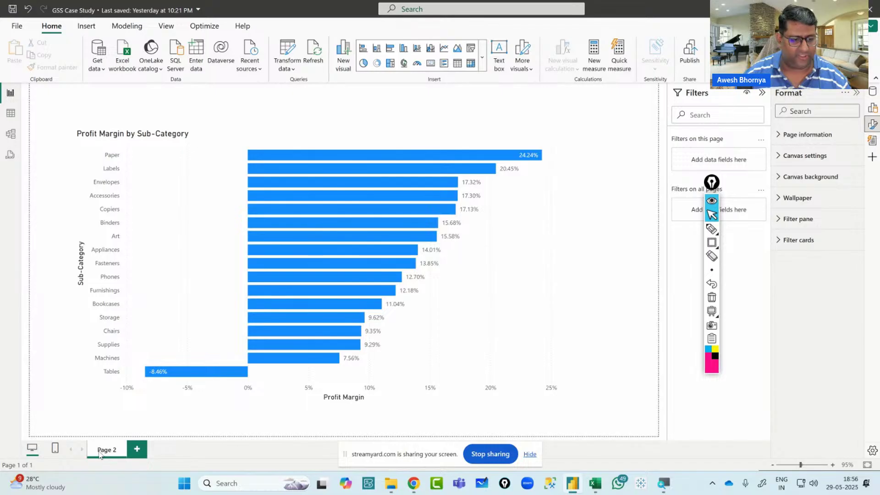
Rename the Profit Margin by Sub-Category page as Q1
double_click(100, 452)
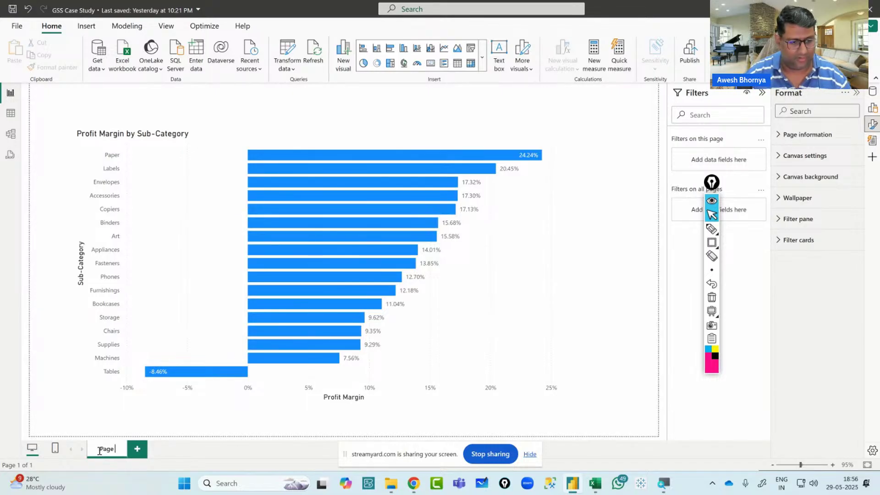
key("BackSpace")
key("BackSpace")
key("BackSpace")
key("BackSpace")
type("Q1")
key("Return")
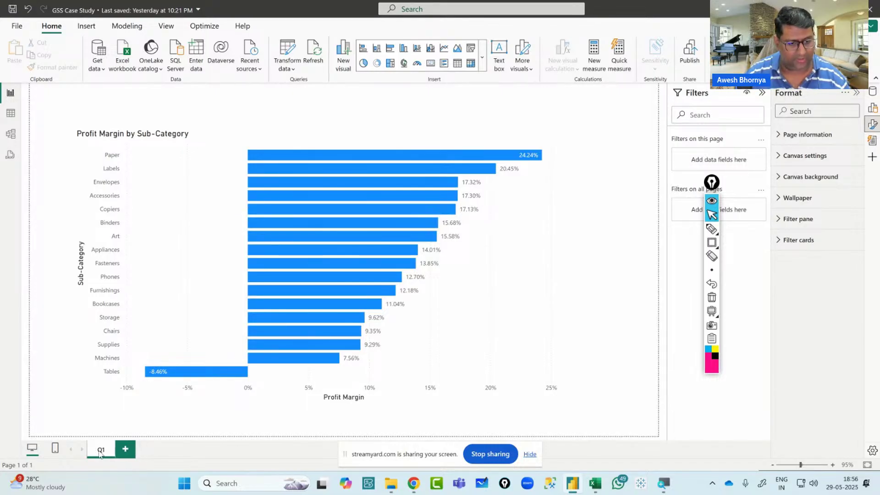
Add a new report page, recheck the quiz question, and place a Profit visual enlarged across most of the canvas
left_click(127, 449)
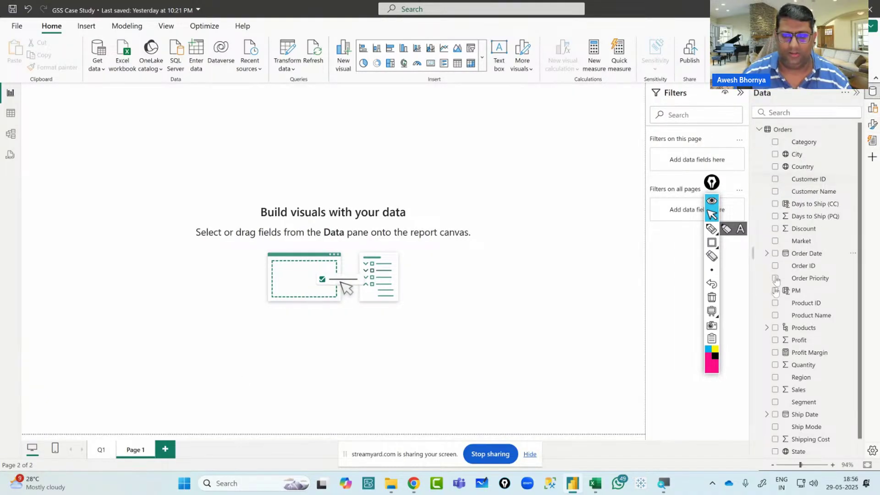
scroll(781, 298, "down", 1)
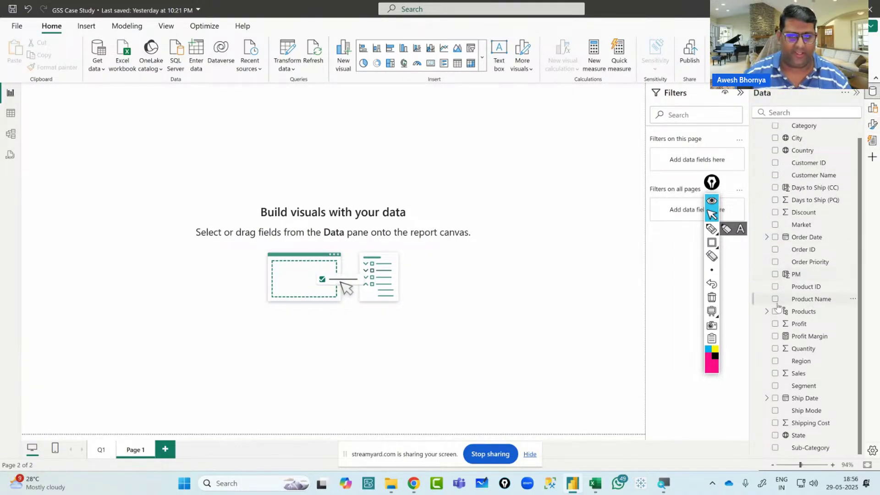
key("alt+Tab")
key("alt+Tab")
key("alt+Tab")
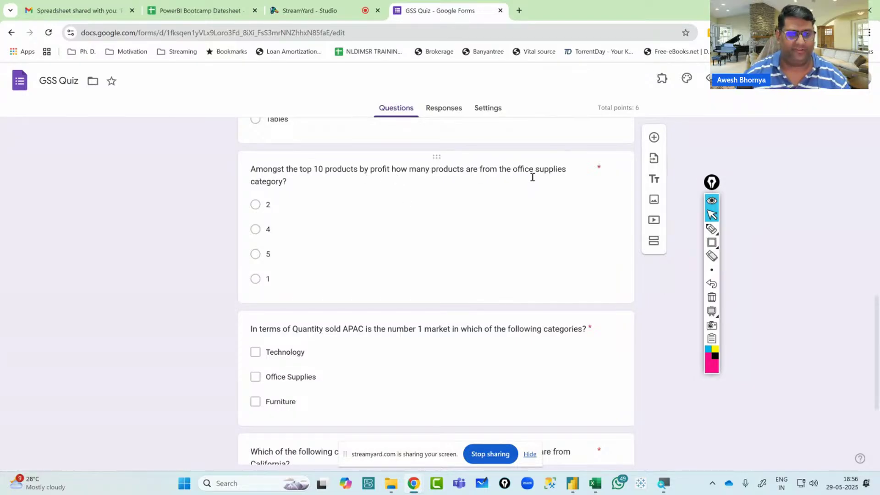
key("alt+Tab")
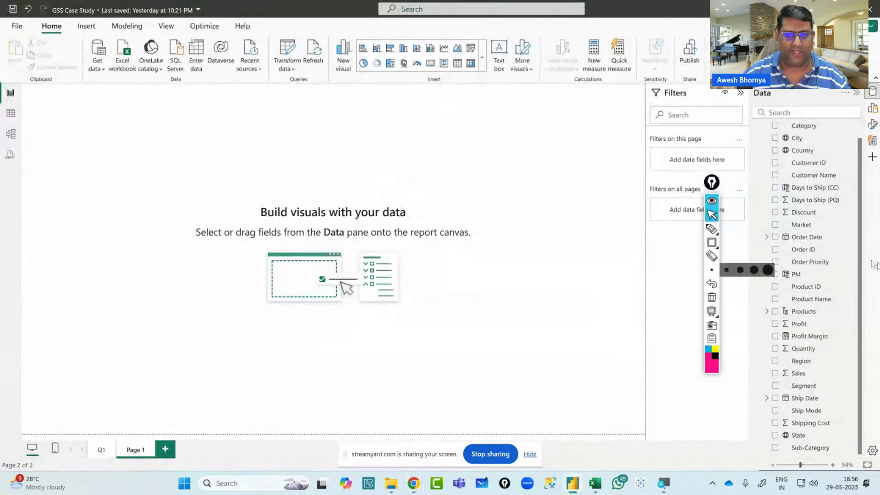
left_click(775, 326)
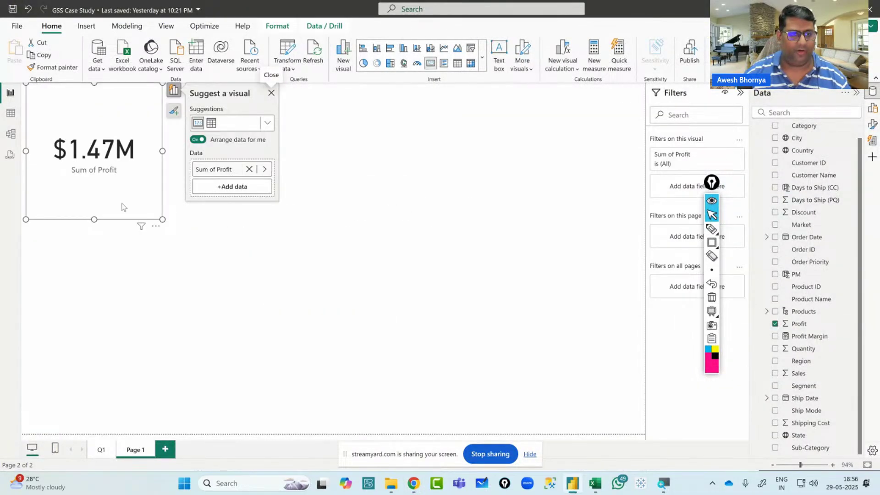
left_click_drag(122, 206, 570, 421)
Break the Profit visual down by the Products hierarchy and expand it through Sub-Category to the Product Name level
key("alt+Tab")
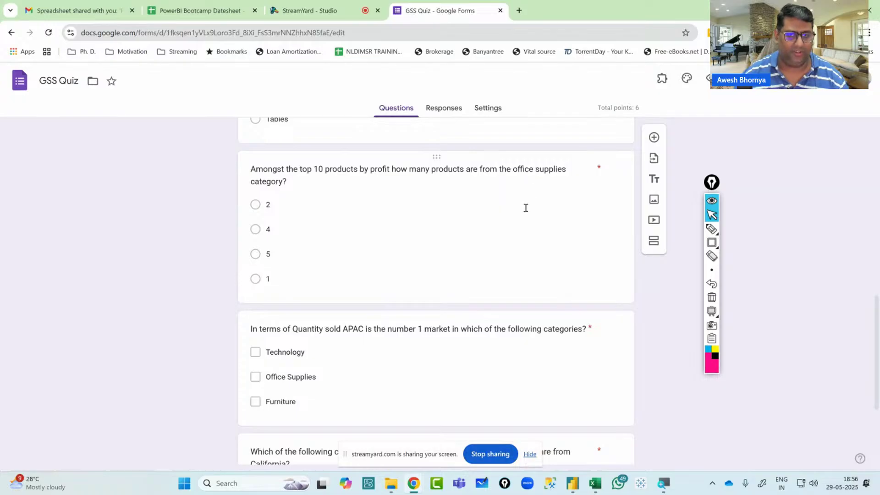
key("alt+Tab")
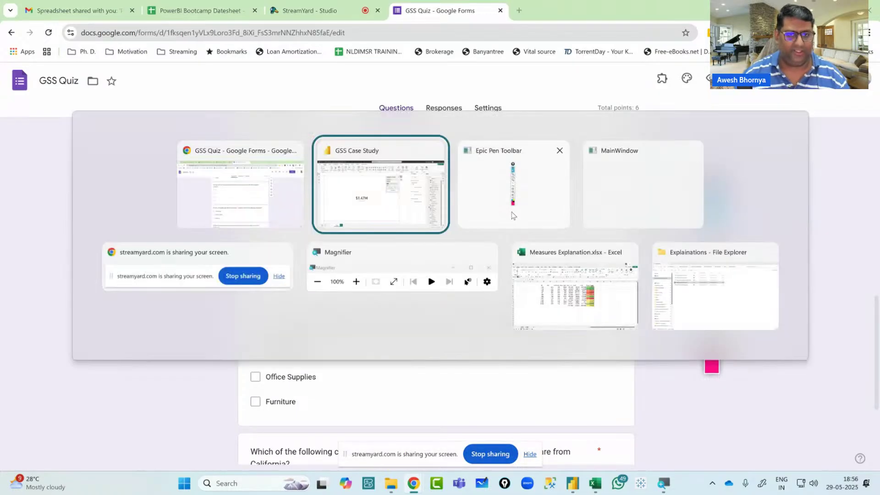
scroll(802, 228, "up", 1)
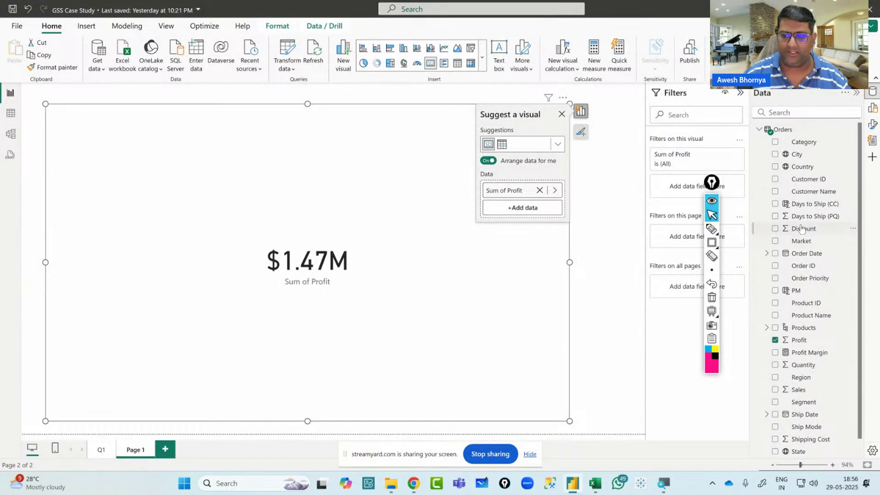
scroll(802, 229, "down", 1)
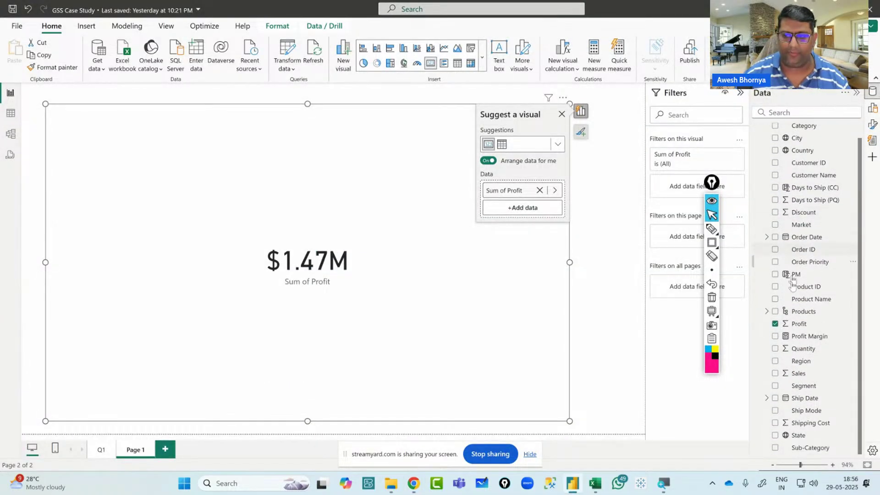
left_click(776, 312)
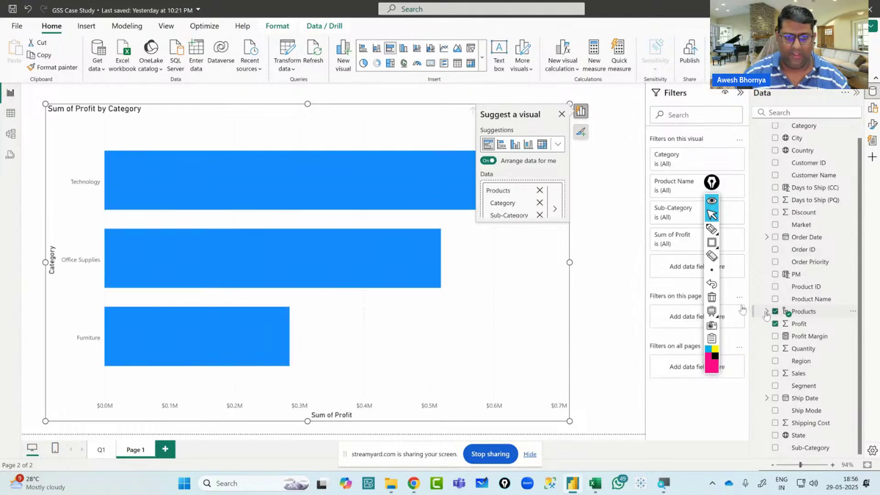
left_click(562, 114)
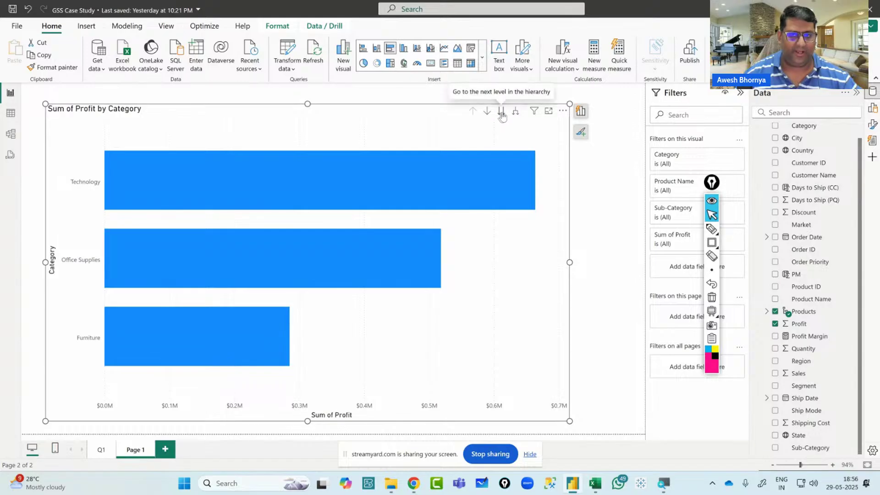
left_click(516, 113)
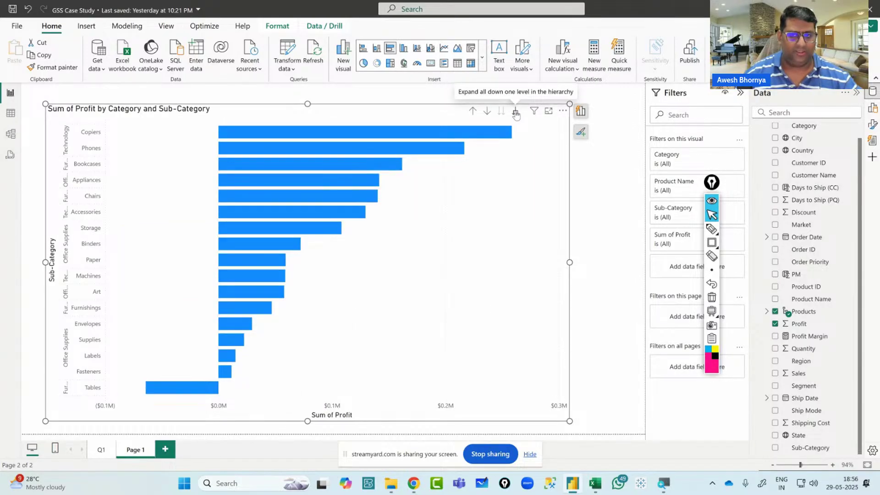
left_click(516, 114)
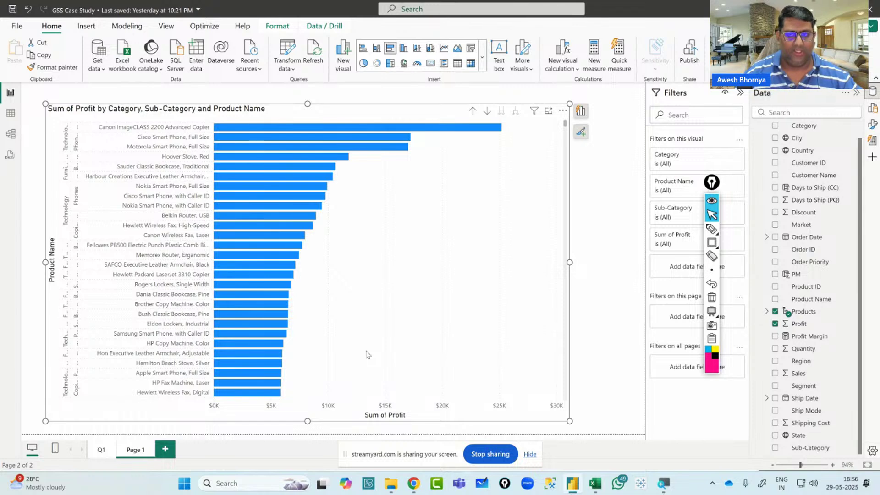
Move the annotation toolbar off the Filters pane and frame the "Filters on this visual" section with an annotation rectangle
left_click_drag(714, 183, 630, 178)
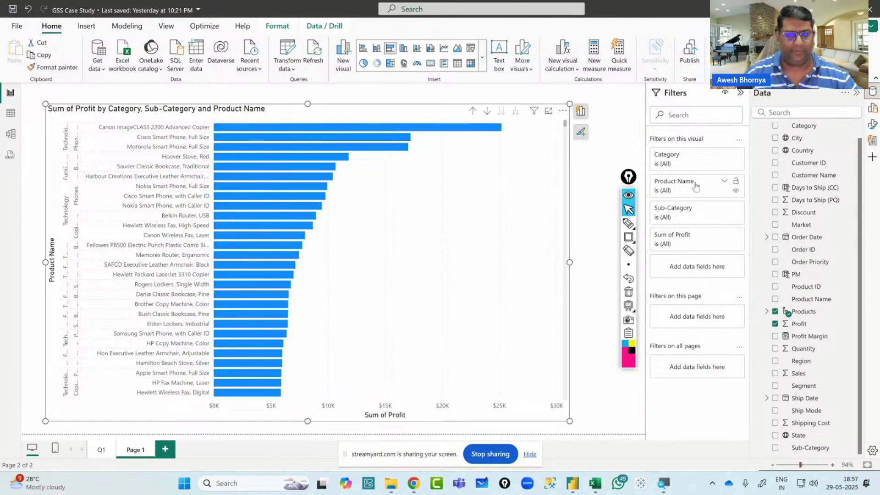
left_click(628, 238)
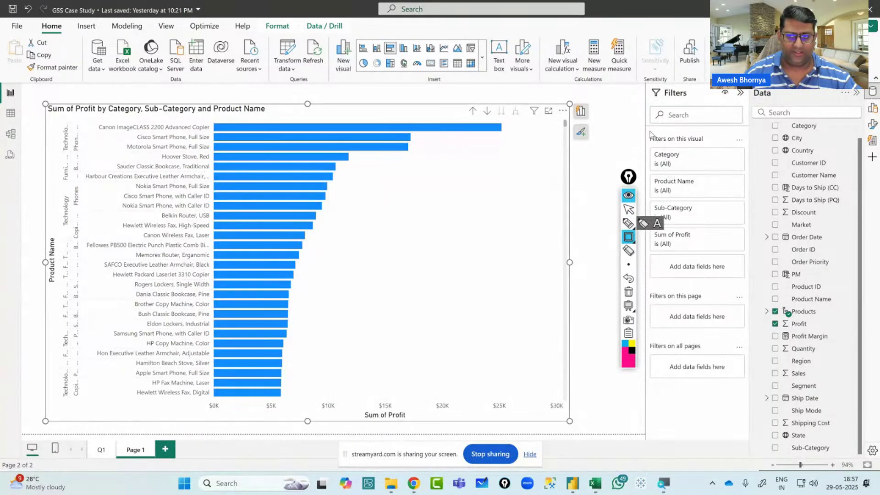
mouse_move(648, 135)
left_mouse_down()
mouse_move(733, 276)
mouse_move(750, 287)
left_mouse_up()
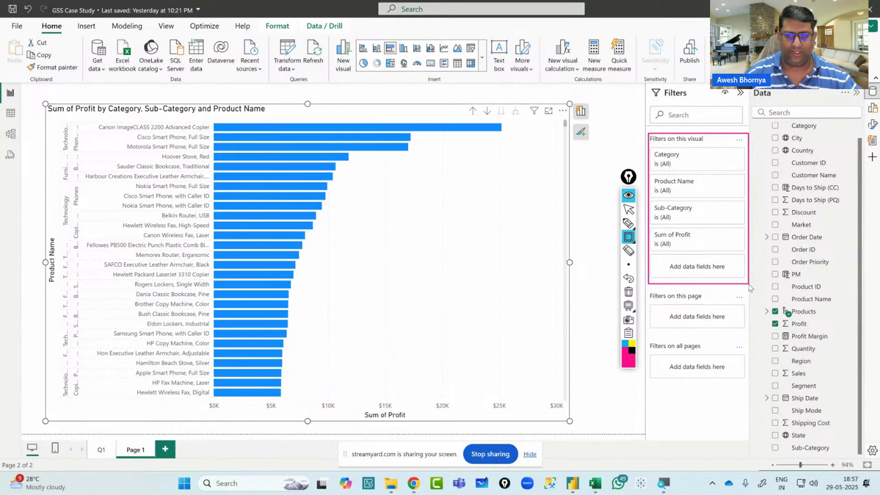
Frame the visual's four field filters with an annotation rectangle, and set the Product Name filter to Top N showing the top 10 items
mouse_move(650, 147)
left_mouse_down()
mouse_move(696, 246)
mouse_move(749, 257)
left_mouse_up()
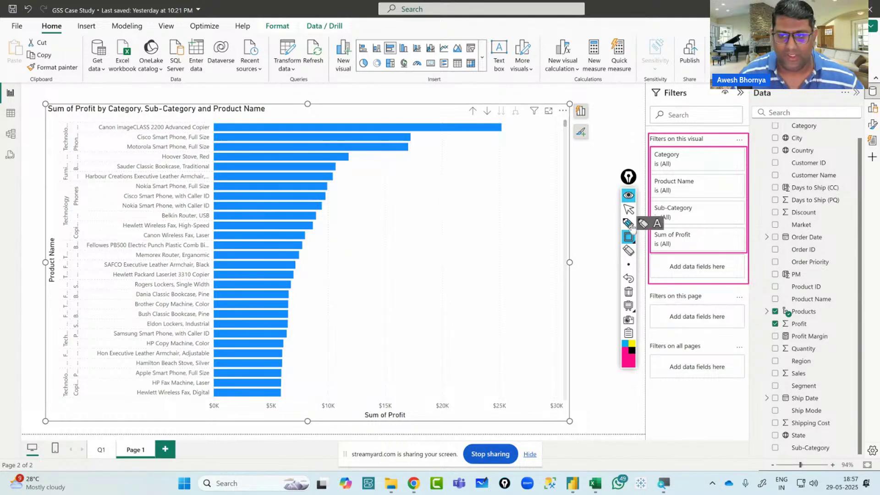
left_click(630, 210)
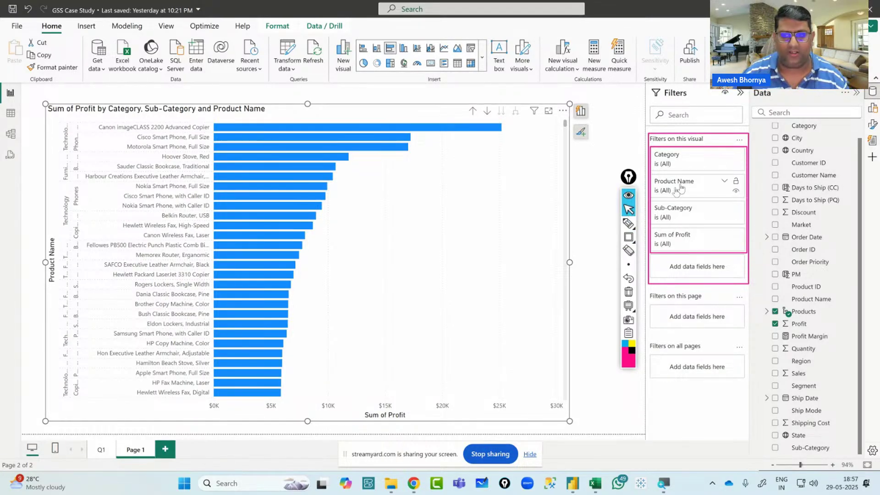
left_click(725, 182)
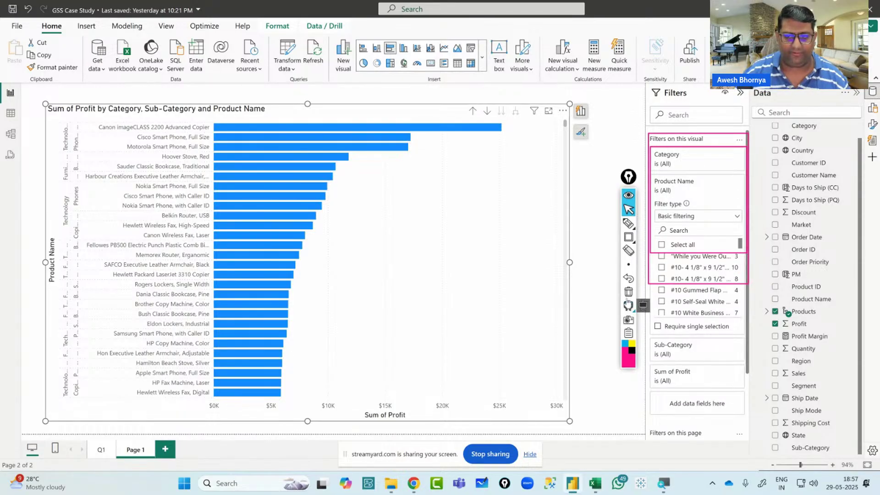
left_click(628, 292)
left_click(691, 216)
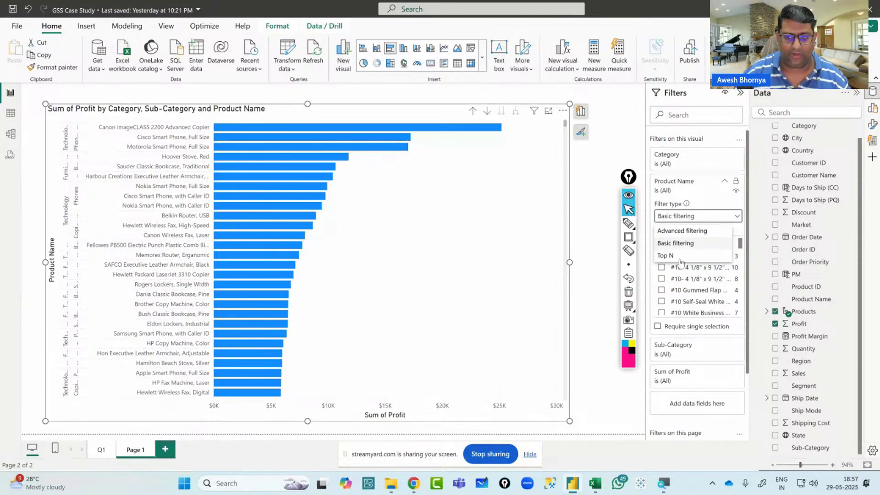
left_click(680, 257)
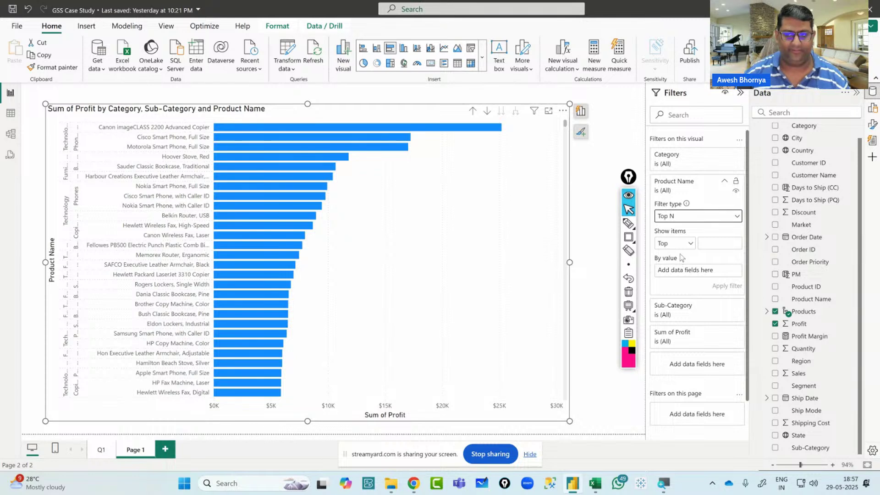
left_click(715, 243)
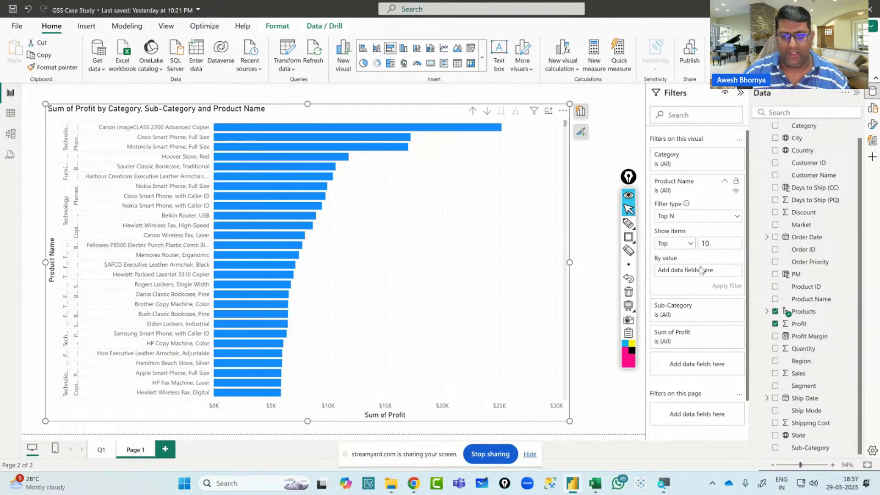
Frame the Product Name filter's By value section and the Profit field with annotation rectangles
left_click(628, 237)
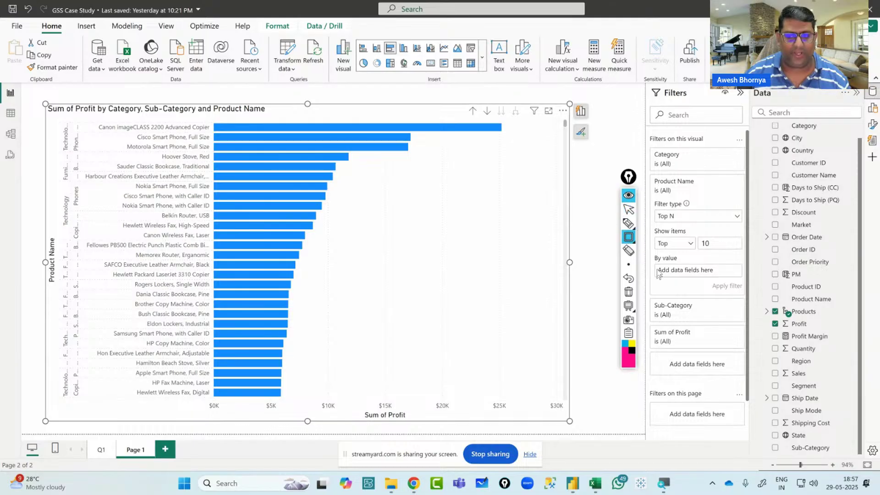
left_click_drag(651, 250, 747, 295)
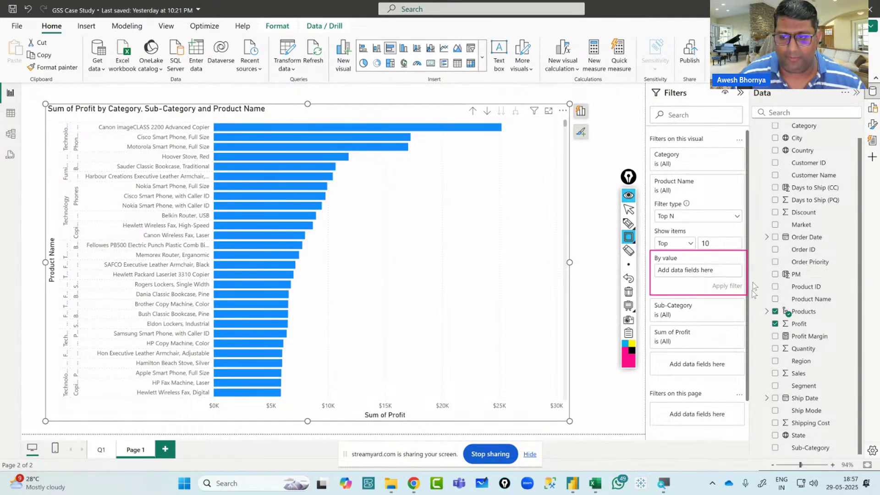
mouse_move(774, 321)
left_mouse_down()
mouse_move(795, 335)
mouse_move(817, 335)
mouse_move(812, 329)
left_mouse_up()
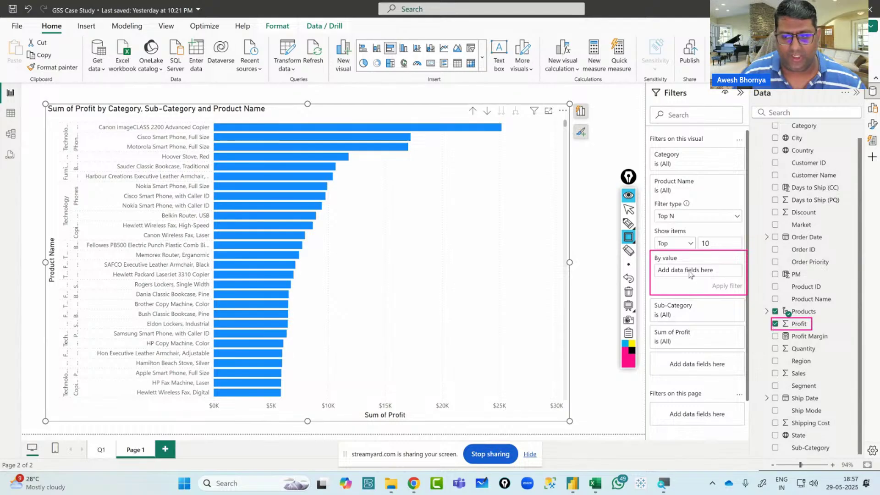
left_click(628, 209)
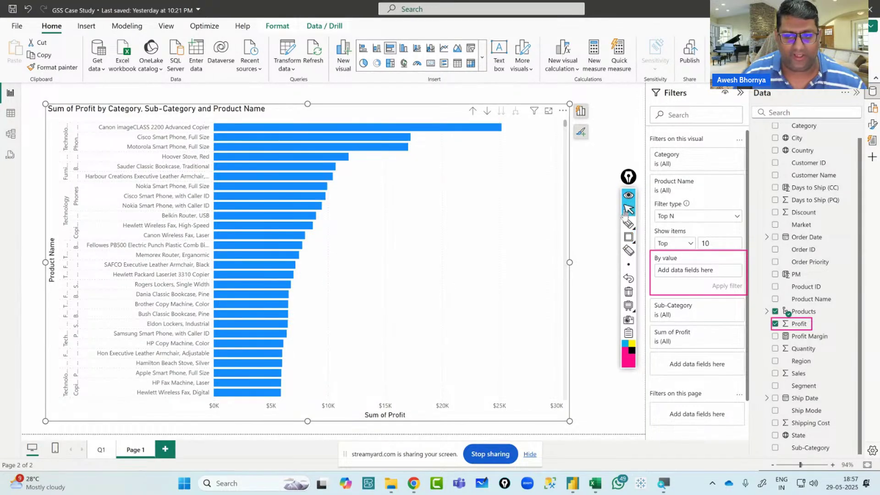
Use Profit as the By value field of the Product Name filter and apply the filter
mouse_move(798, 323)
left_mouse_down()
mouse_move(718, 289)
mouse_move(711, 274)
left_mouse_up()
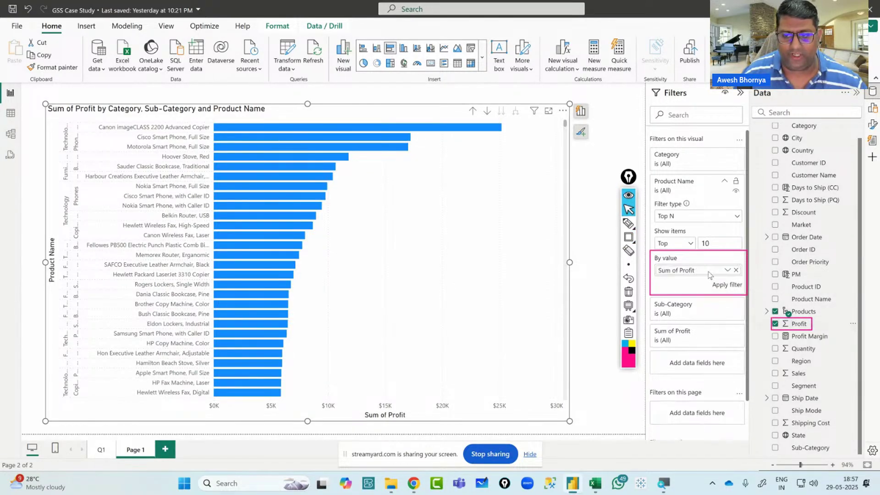
left_click(732, 289)
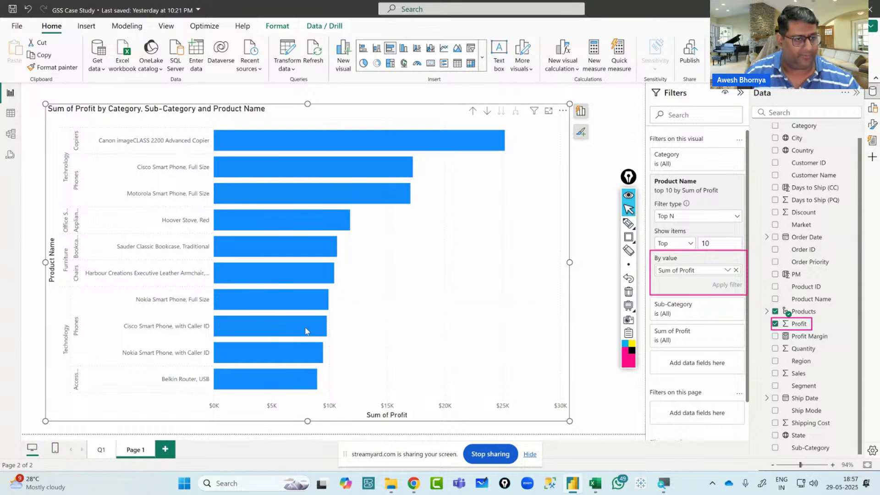
mouse_move(305, 332)
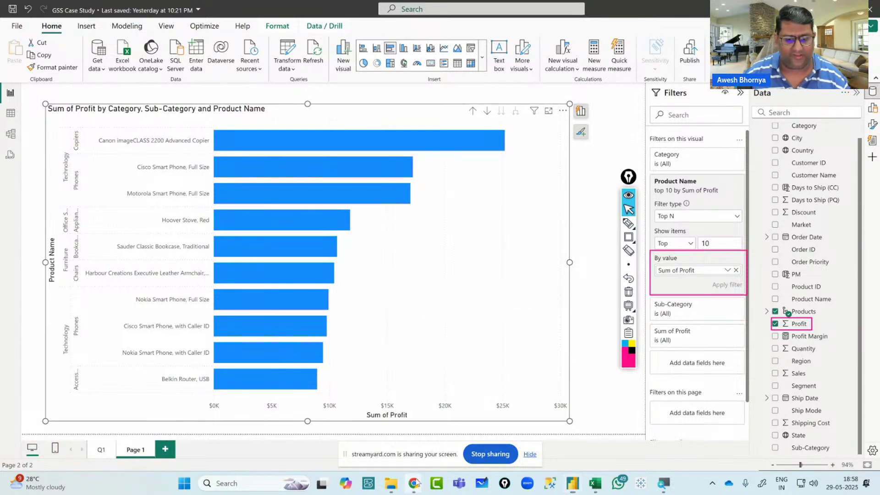
Switch to the GSS Quiz form to reread the top 10 products by profit question, and return to Power BI
mouse_move(414, 484)
left_click(358, 426)
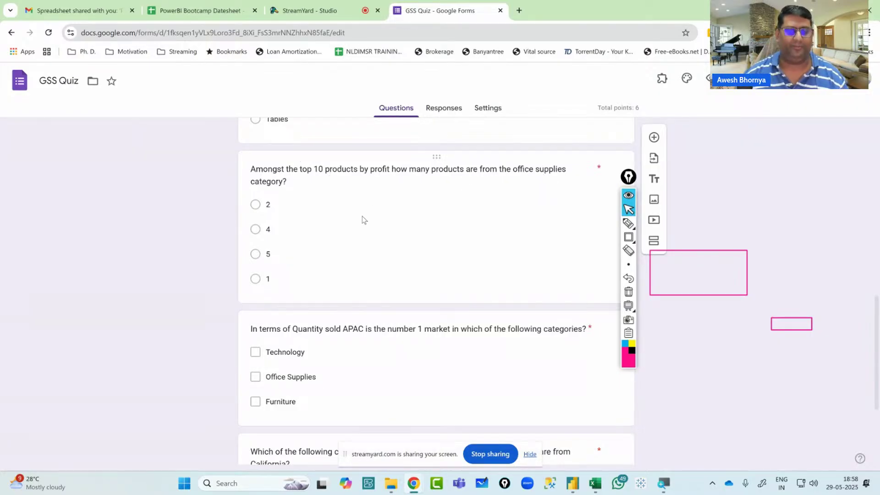
key("alt+Tab")
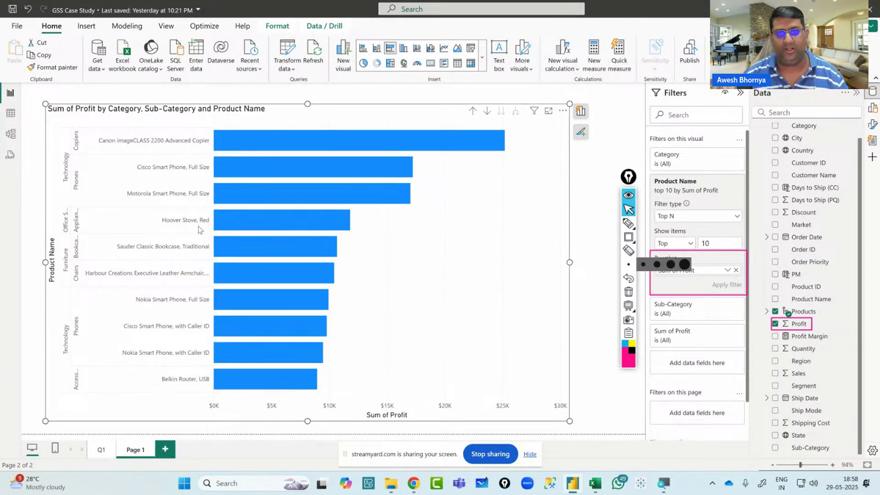
Sort the Profit chart's axis by Category Sub-Category Product Name
left_click(563, 111)
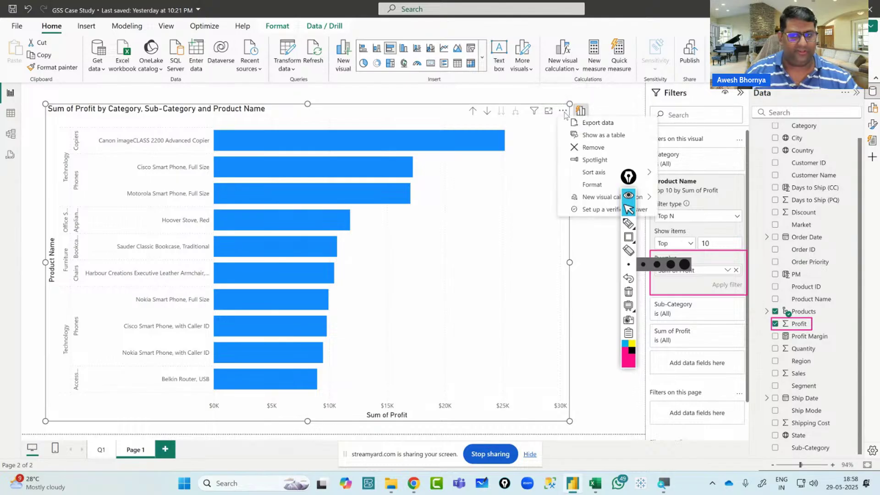
mouse_move(596, 178)
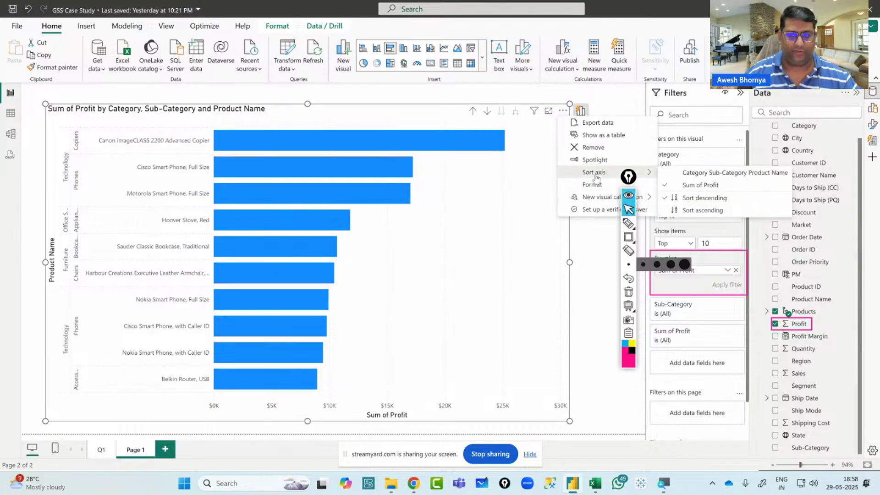
left_click(698, 173)
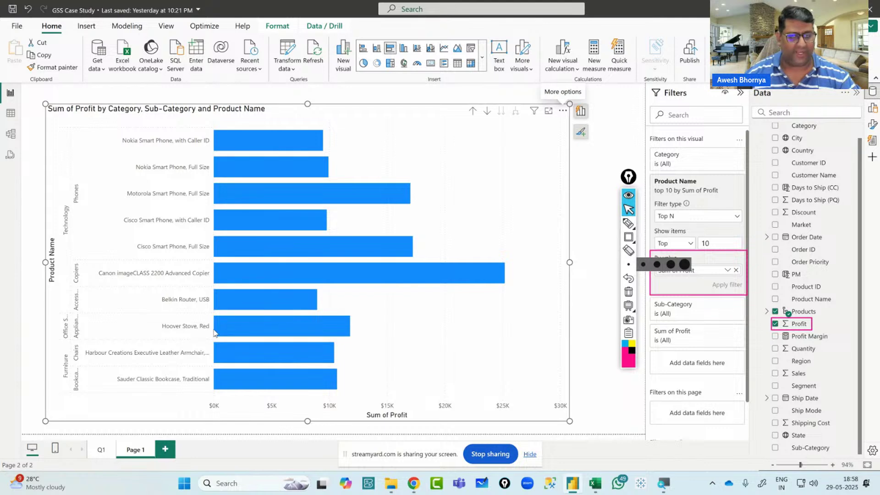
Frame the office supplies product's row in the chart with an annotation rectangle, and clear all annotations
left_click(629, 237)
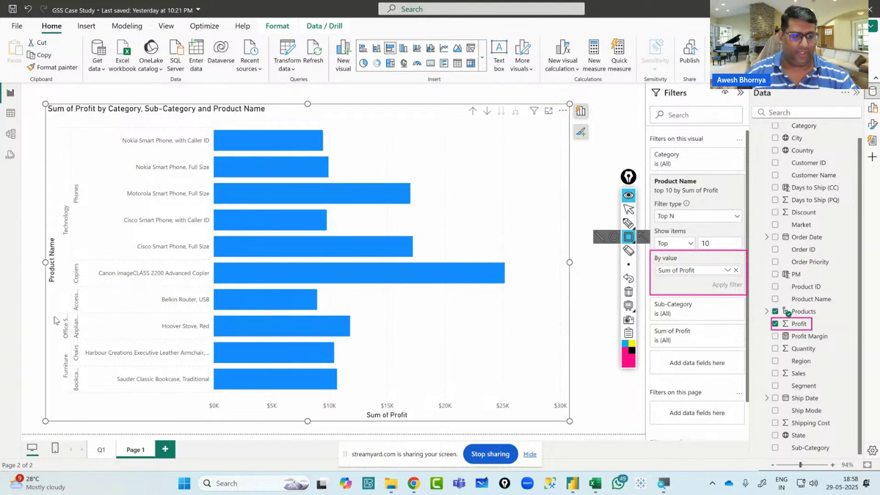
left_click_drag(56, 313, 378, 341)
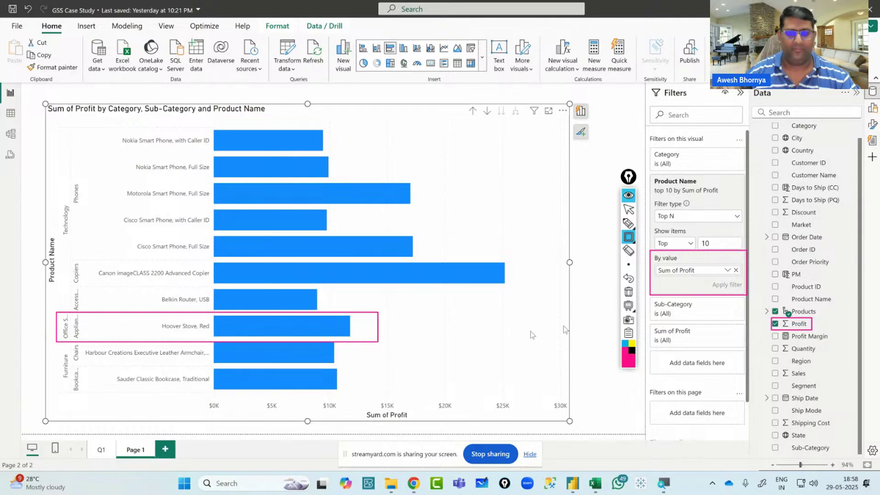
left_click(629, 292)
left_click(629, 210)
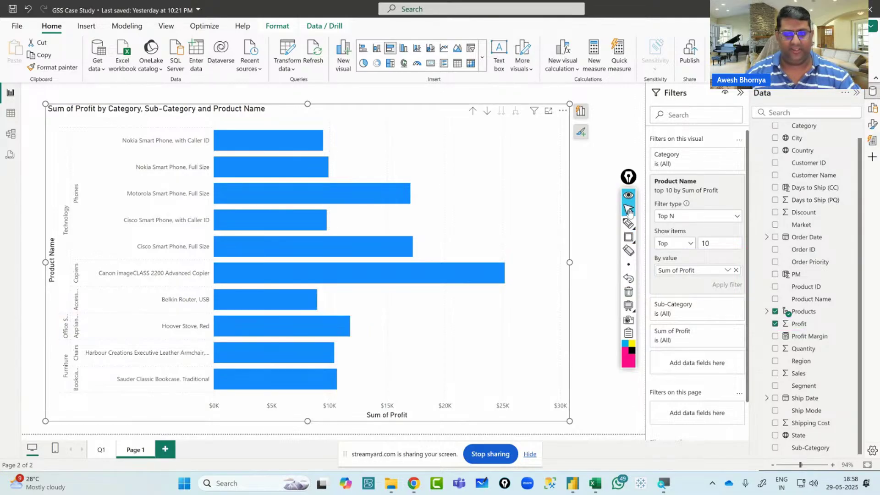
Switch to the GSS Quiz form in the browser and read the question about APAC quantity sold by category
key("alt+Tab")
key("Tab")
key("Tab")
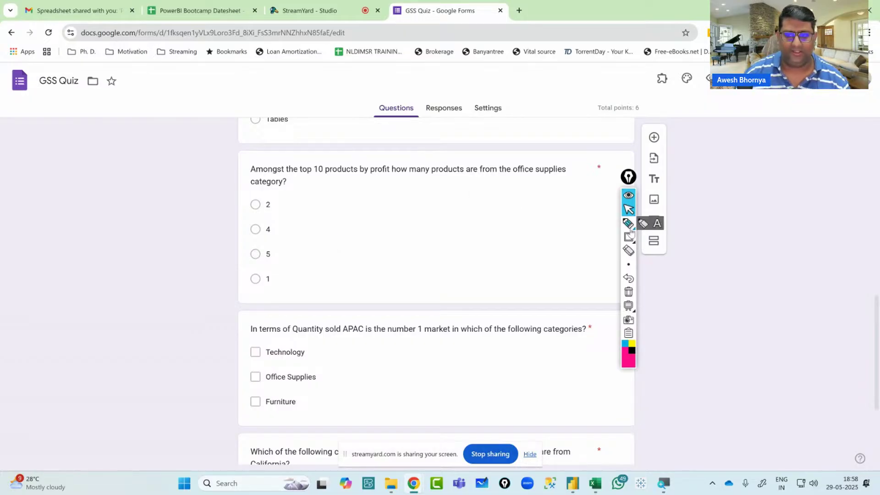
scroll(468, 265, "down", 3)
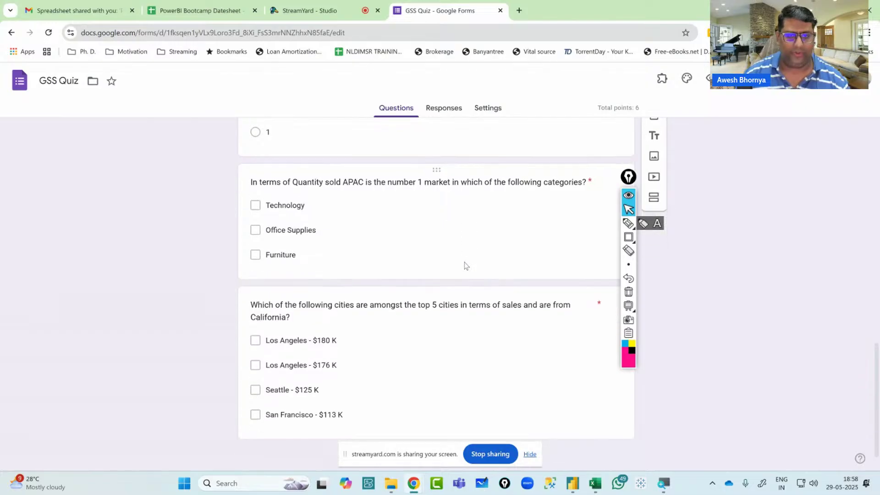
Frame APAC in the quantity question, handwrite APAC and EU beside the answer options, and clear the annotations
left_click(628, 237)
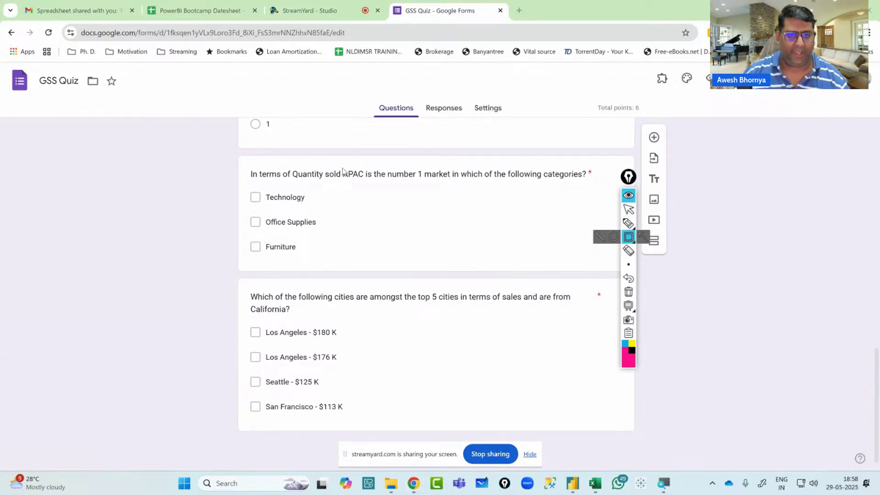
left_click_drag(343, 169, 365, 181)
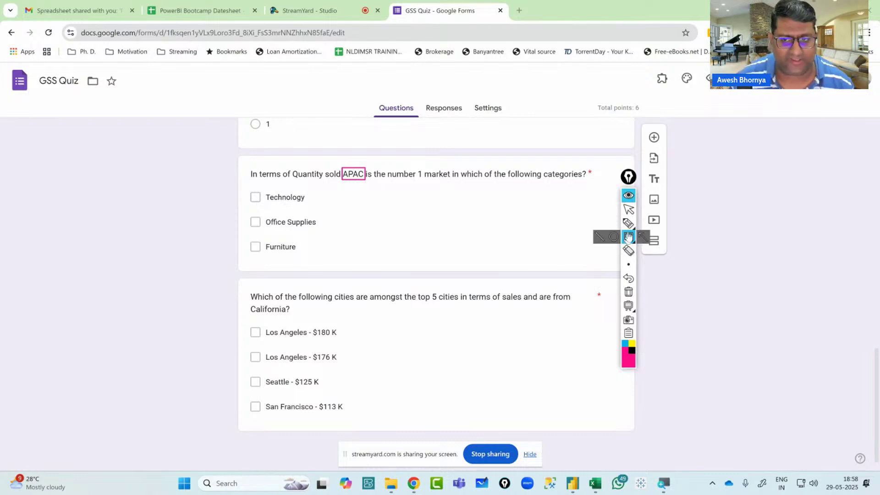
left_click(628, 224)
mouse_move(420, 228)
left_mouse_down()
mouse_move(434, 232)
mouse_move(458, 212)
mouse_move(467, 227)
mouse_move(489, 222)
left_mouse_up()
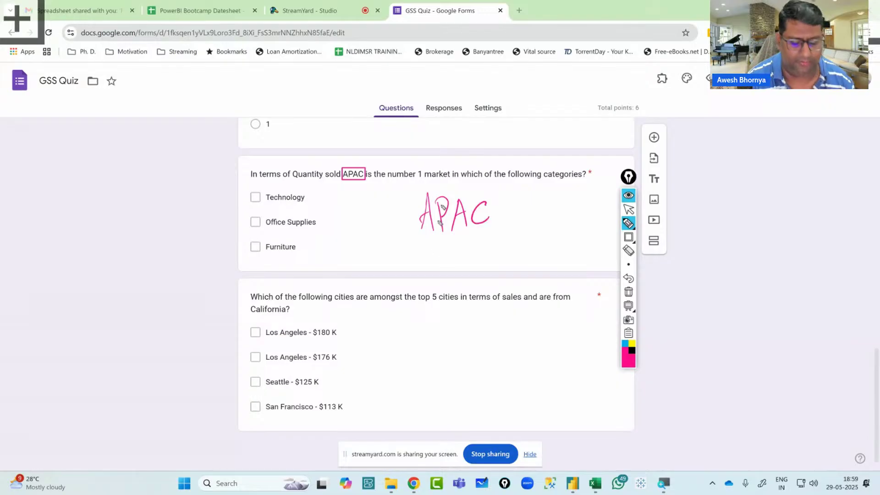
mouse_move(436, 246)
left_mouse_down()
mouse_move(452, 271)
mouse_move(472, 243)
left_mouse_up()
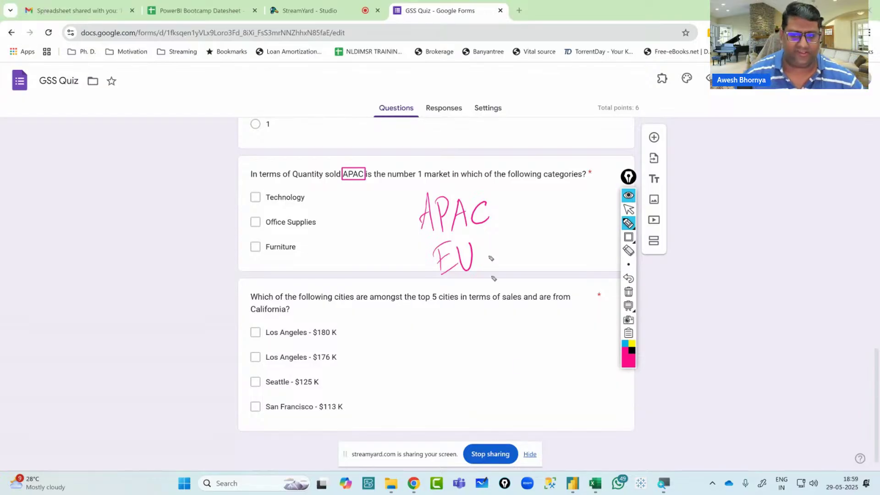
left_click(629, 292)
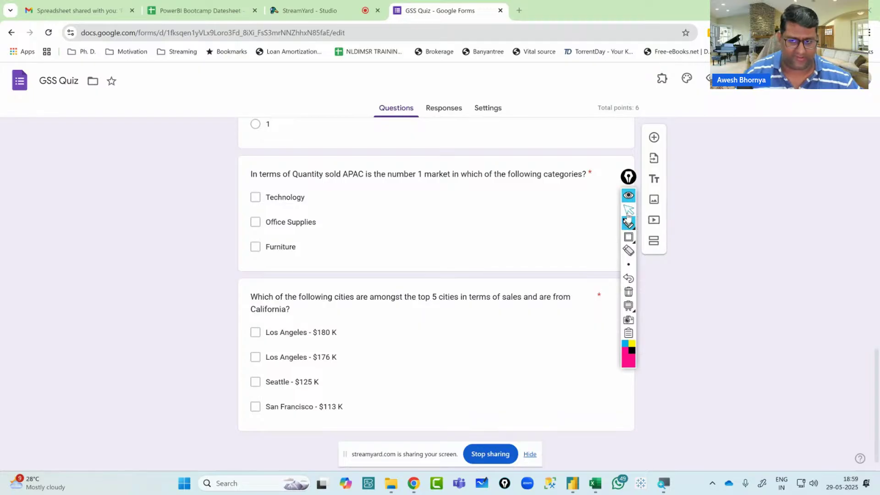
left_click(628, 209)
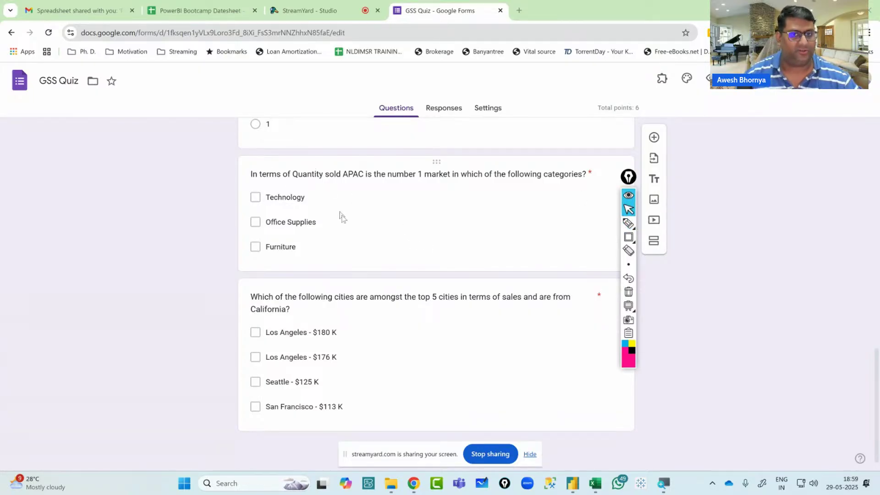
Switch back to Power BI and rename the top 10 products page as Q2
key("alt+Tab")
key("alt+Tab")
key("alt+Tab")
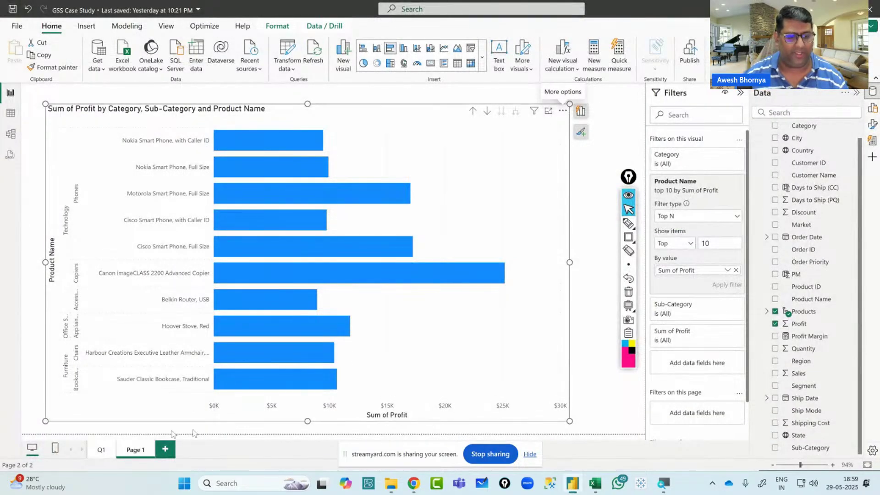
double_click(129, 453)
key("BackSpace")
key("BackSpace")
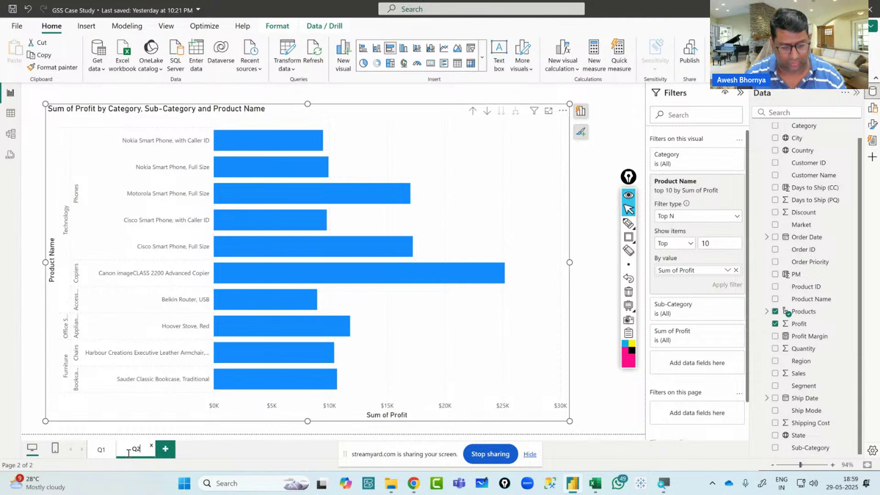
key("Return")
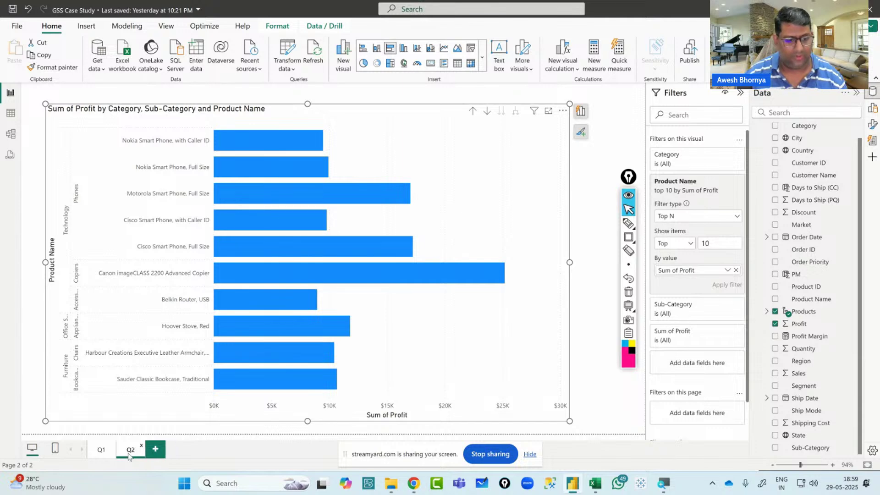
Add a new report page after Q2 and locate the Quantity field in the Orders table
left_click(154, 451)
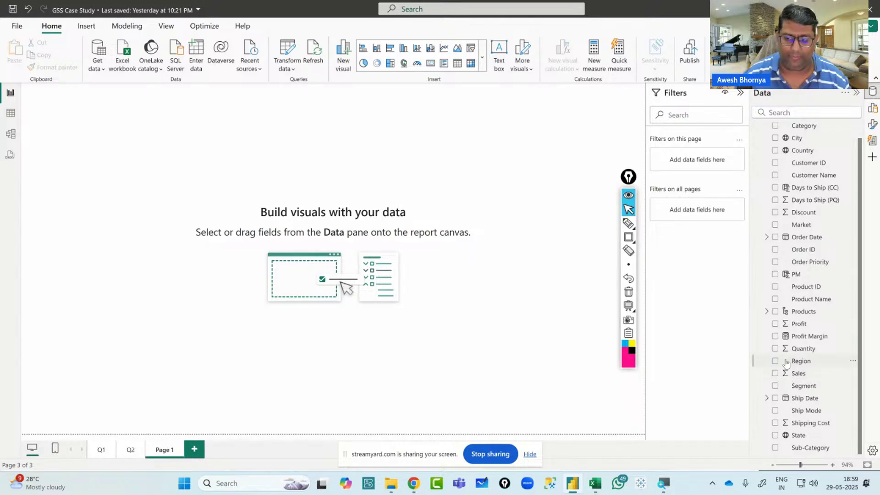
scroll(785, 364, "up", 1)
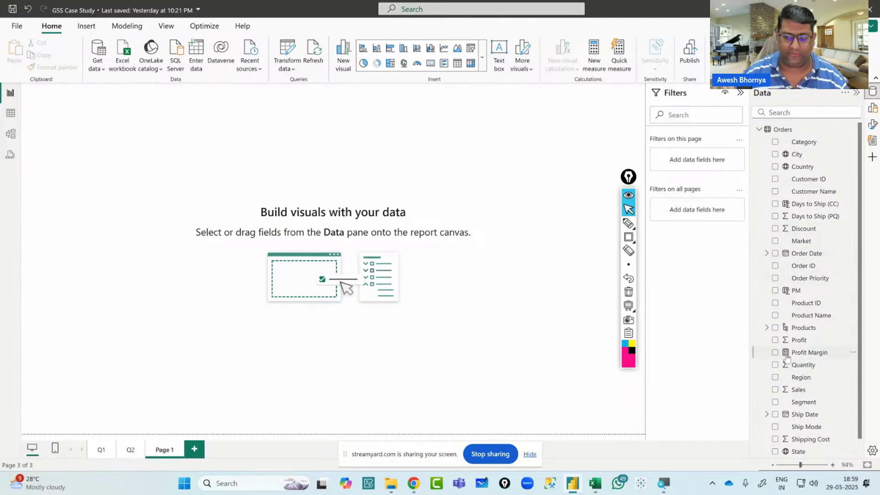
scroll(782, 356, "down", 1)
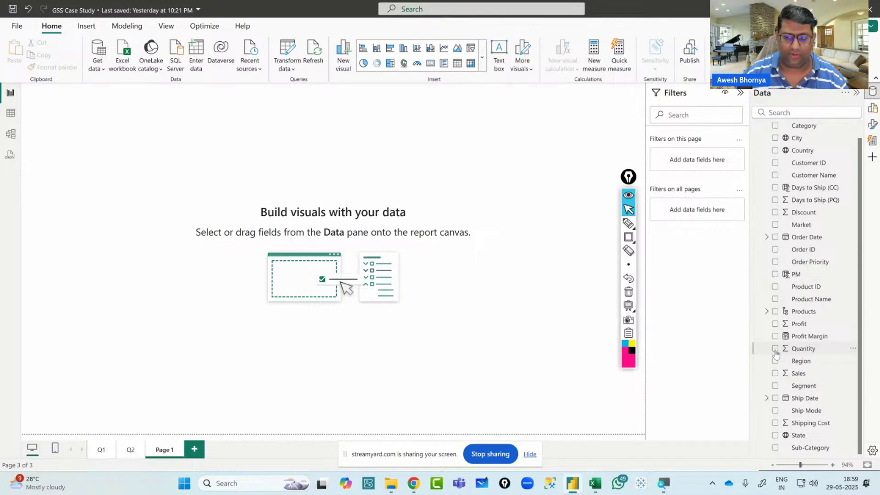
Create a visual from the Quantity field, enlarge it, and move it toward the middle of the new page
left_click(776, 350)
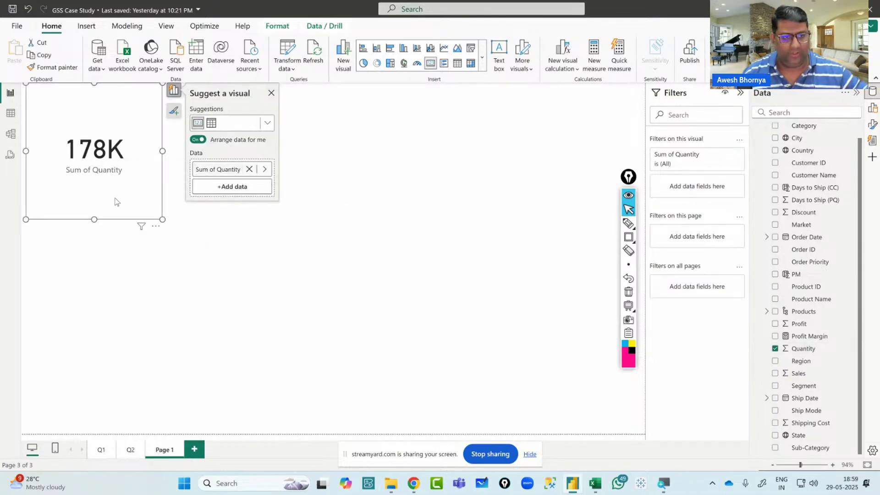
left_click_drag(117, 202, 133, 217)
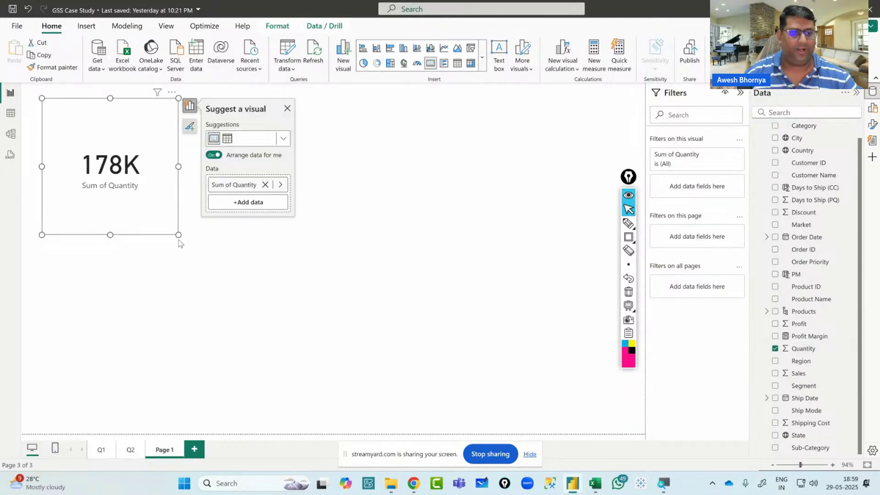
left_click_drag(179, 236, 443, 357)
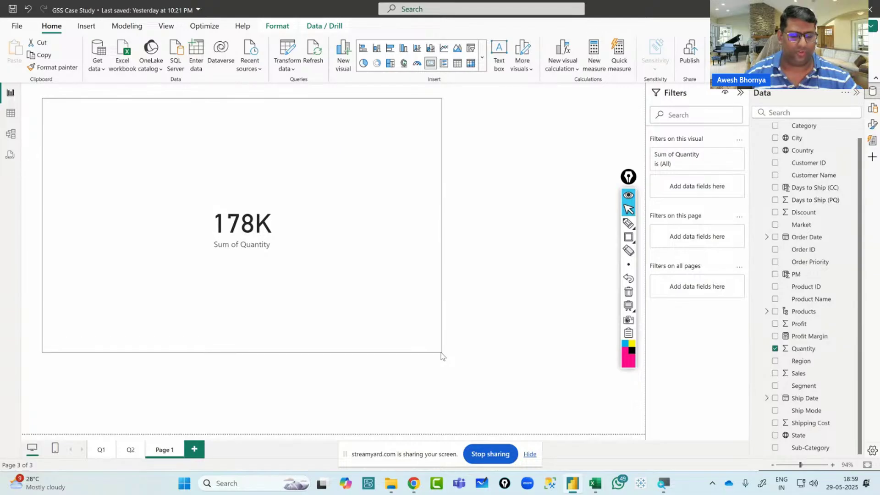
left_click_drag(409, 309, 455, 340)
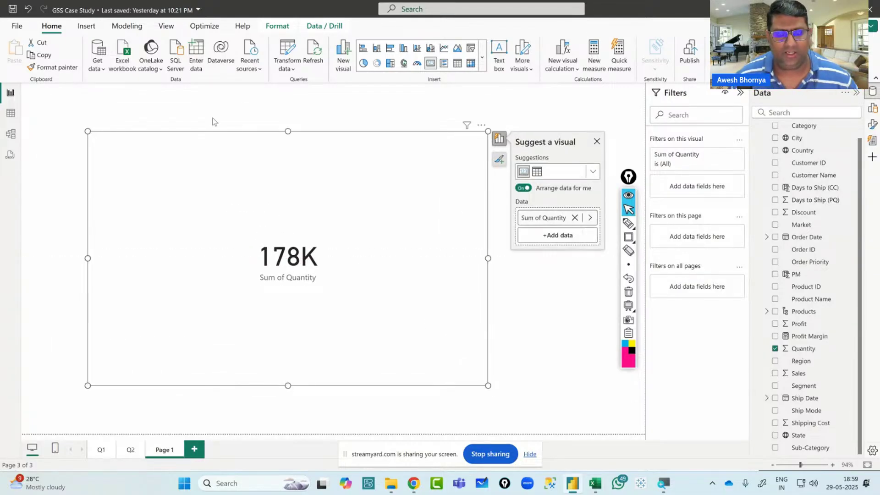
Switch to the GSS Quiz form in the browser to reread the APAC quantity question, and return to Power BI
key("alt+Tab")
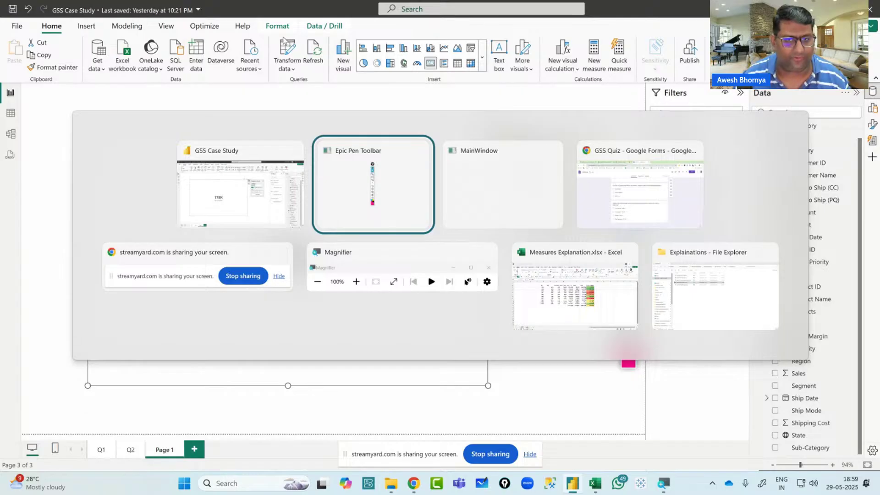
key("alt+Tab")
key("alt+Tab")
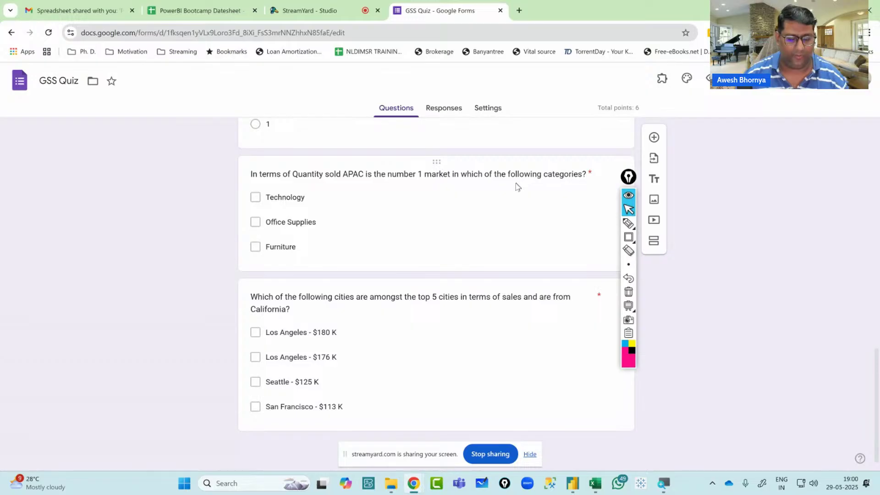
key("alt+Tab")
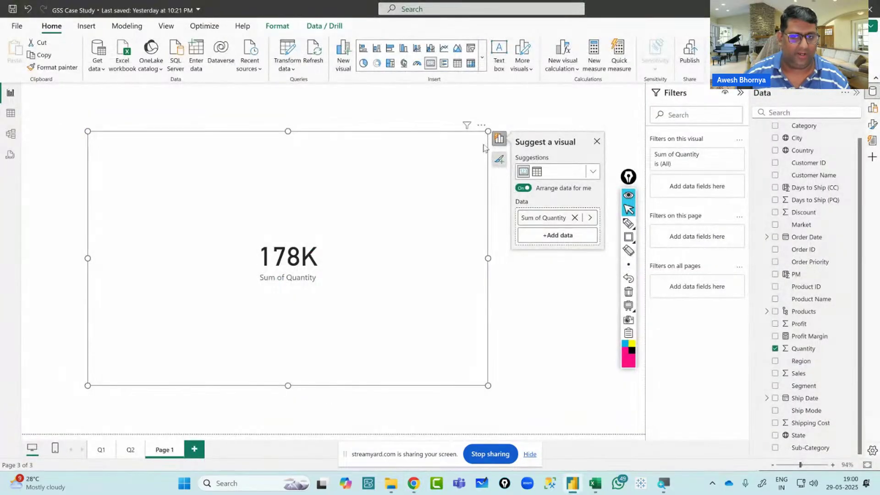
Enlarge the Quantity visual further and add the Market and Category fields to it
left_click_drag(488, 132, 555, 113)
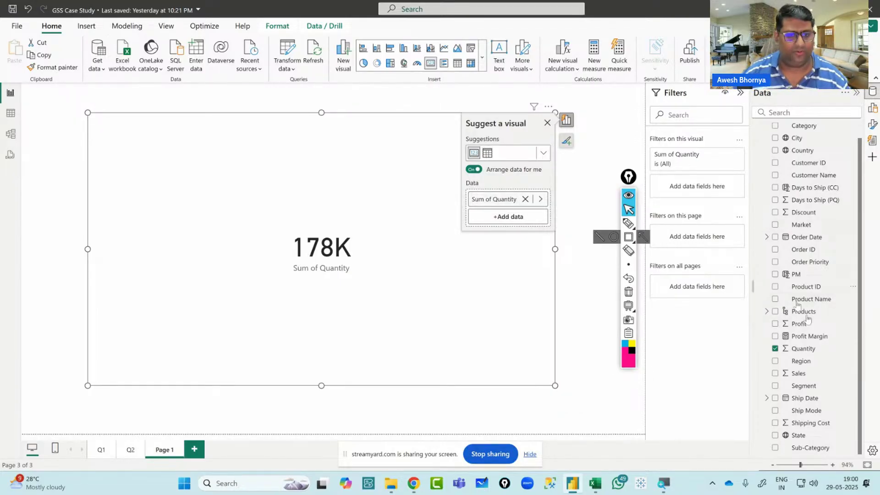
scroll(780, 252, "up", 1)
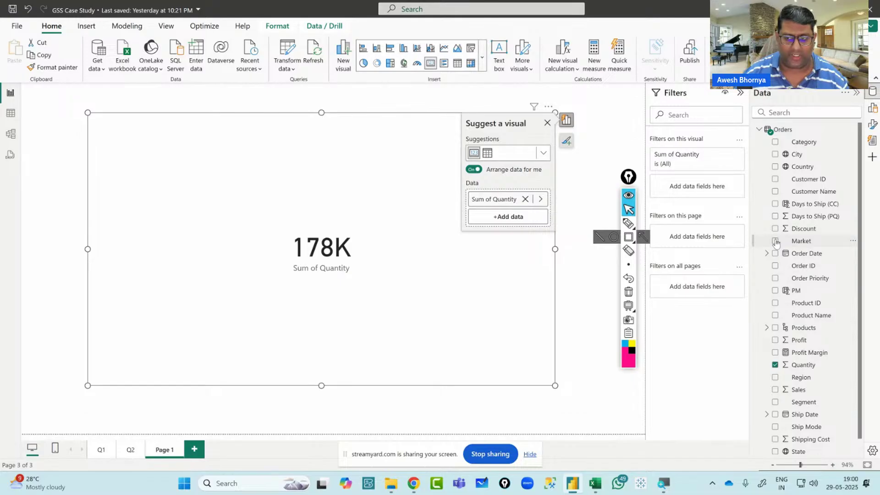
left_click(776, 241)
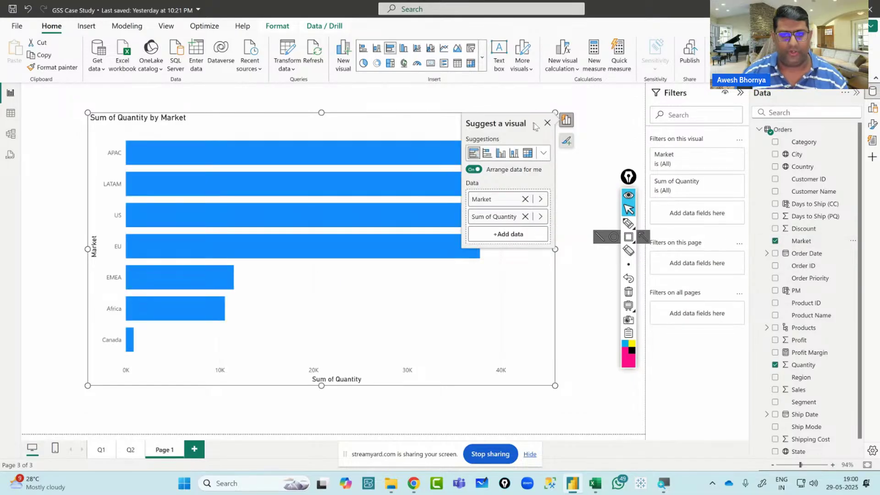
left_click(548, 124)
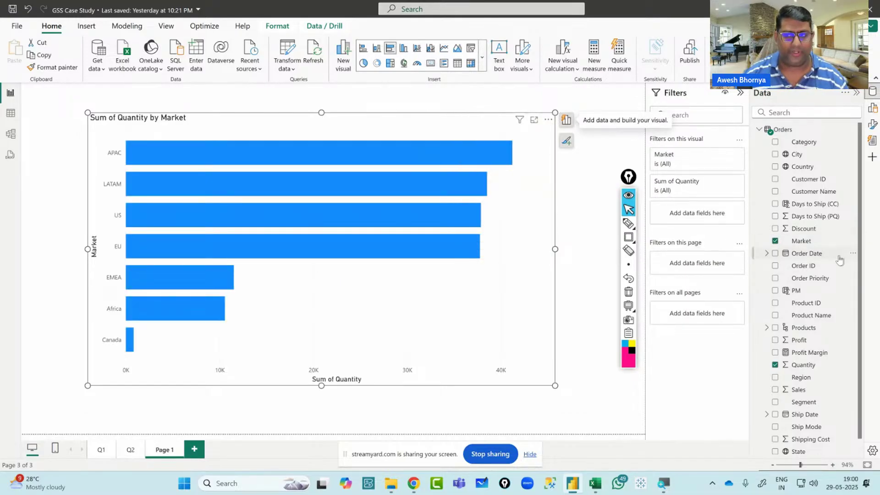
left_click(775, 142)
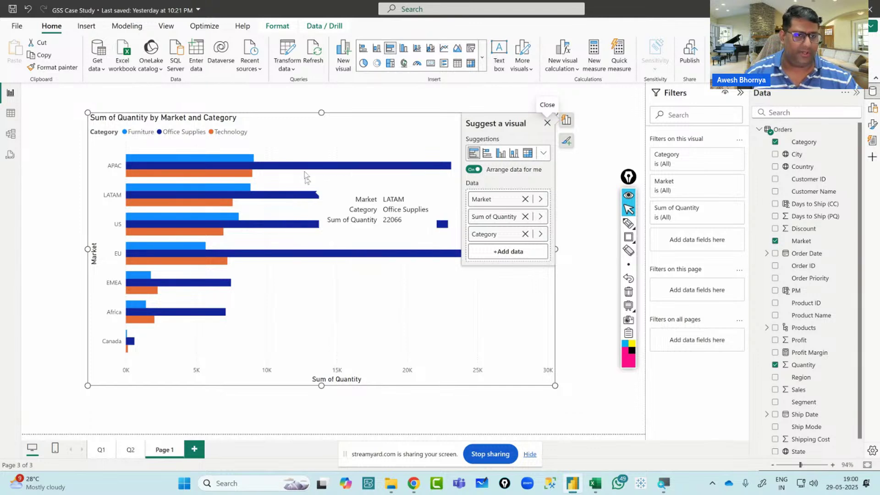
left_click(547, 124)
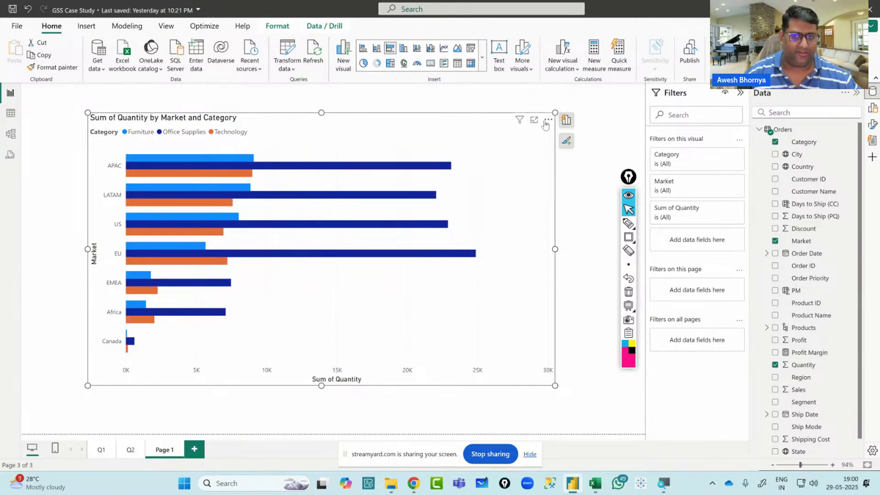
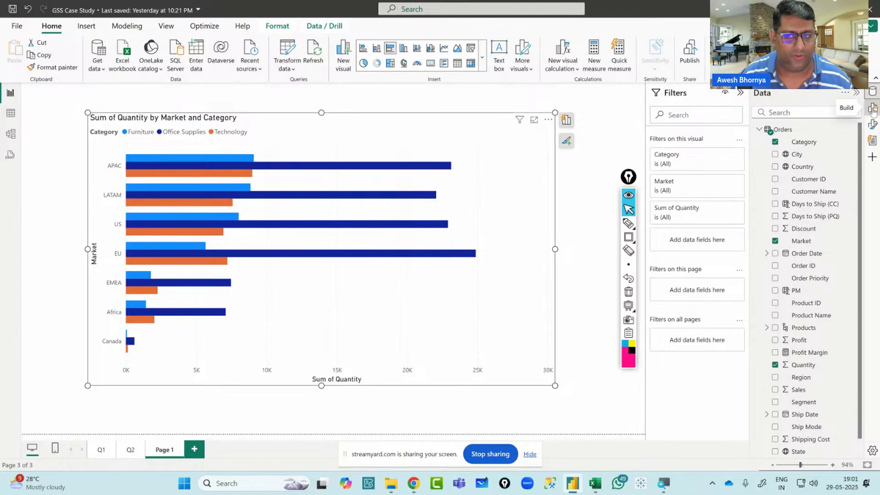
Move Category from the legend to small multiples in the quantity by market chart
left_click(874, 109)
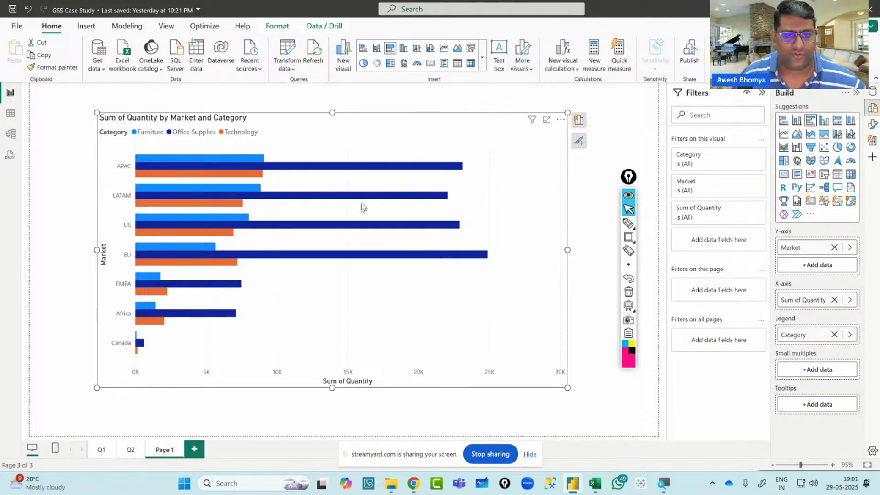
mouse_move(324, 169)
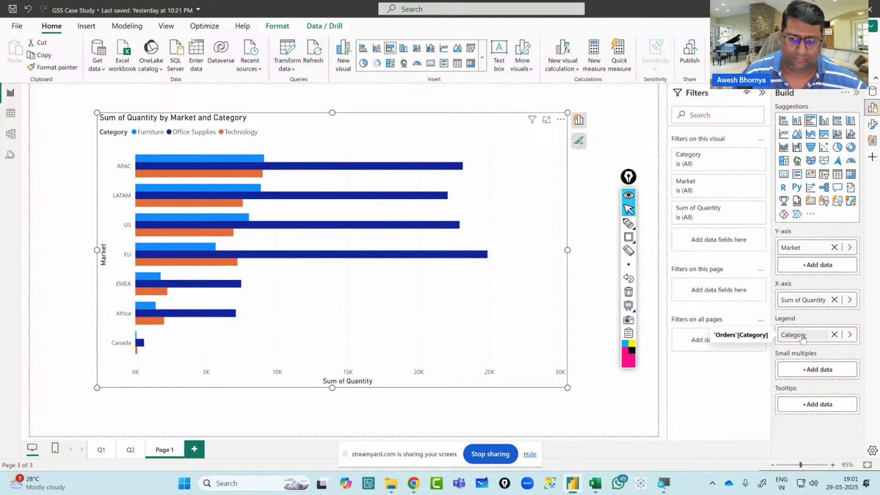
left_click_drag(803, 338, 815, 370)
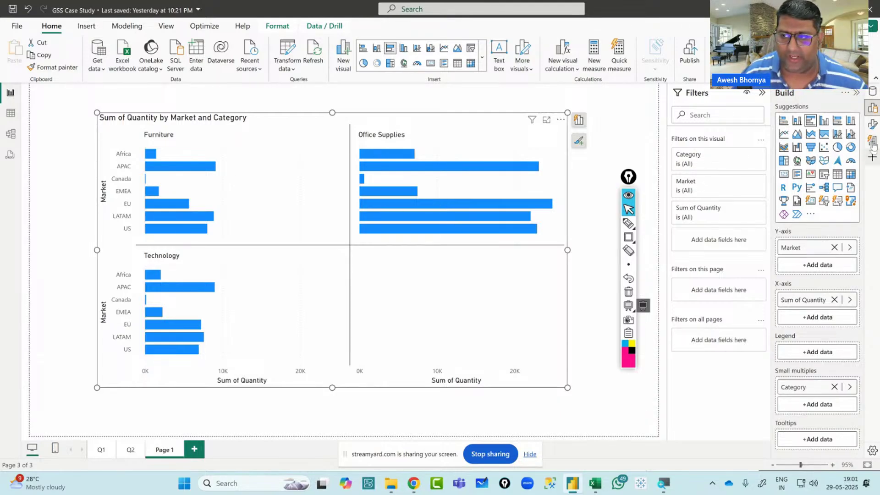
Turn on data labels for the small multiples chart and set their display units to None
left_click(872, 124)
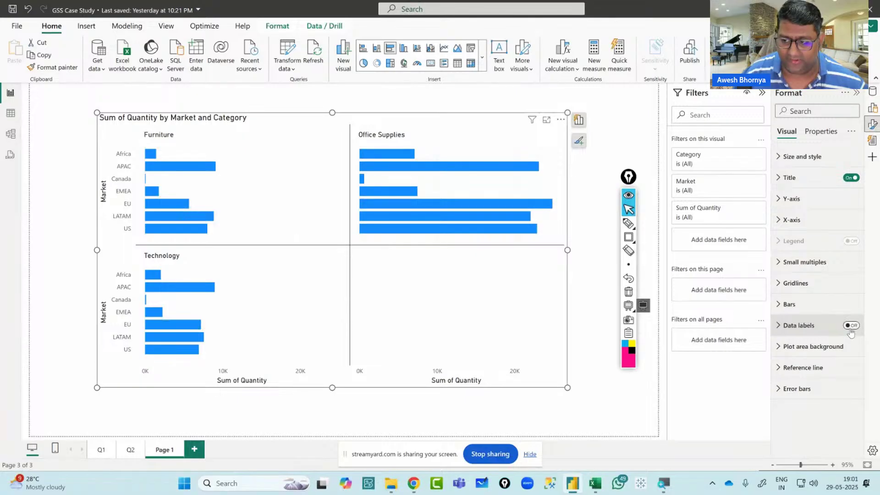
left_click(850, 325)
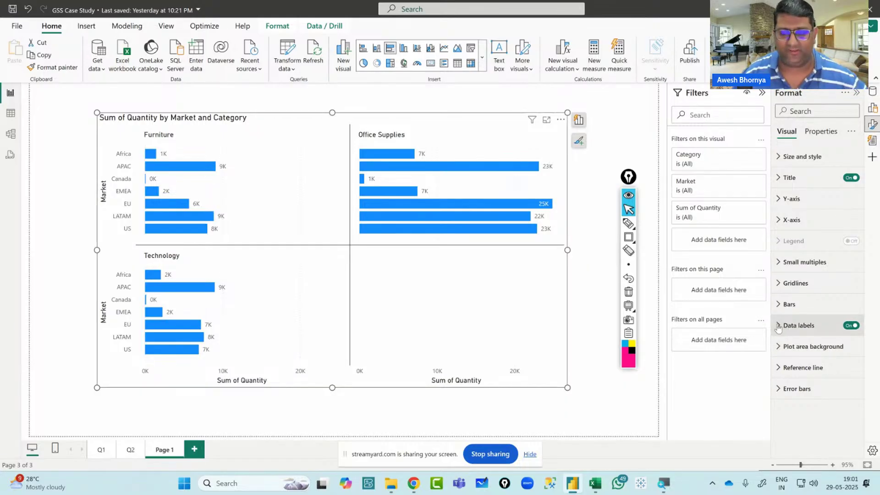
left_click(778, 326)
scroll(780, 321, "down", 5)
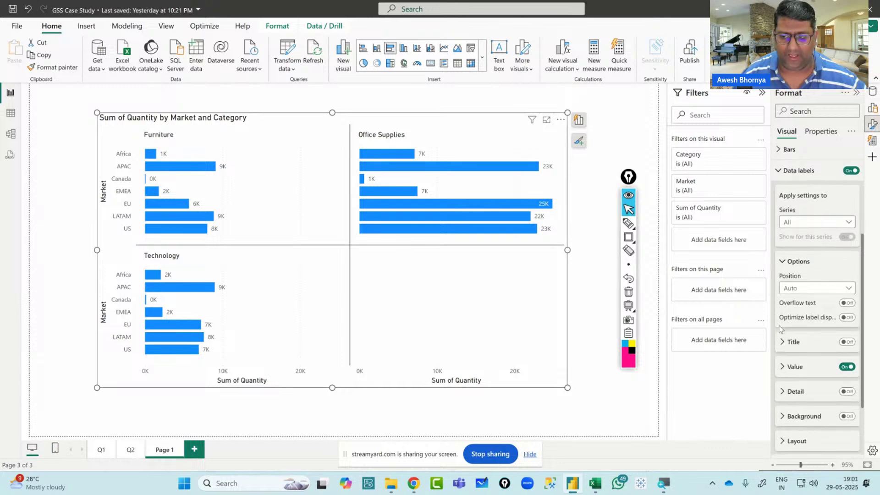
left_click(782, 286)
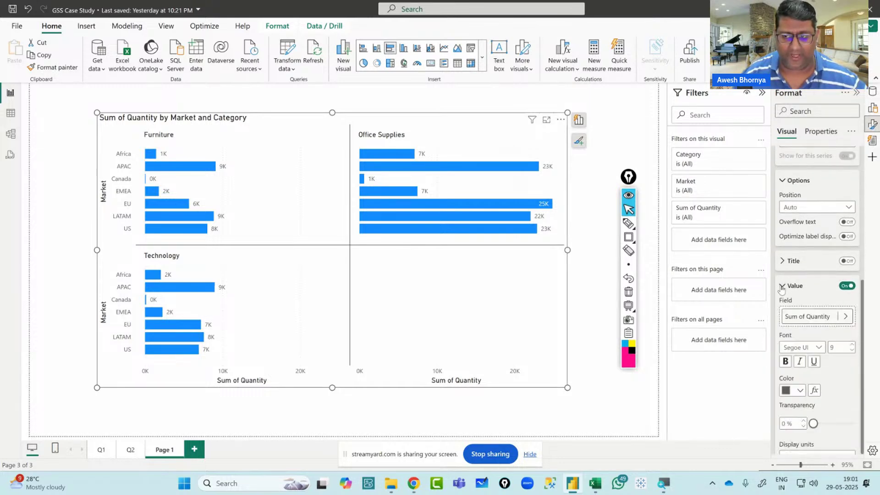
scroll(798, 326, "down", 4)
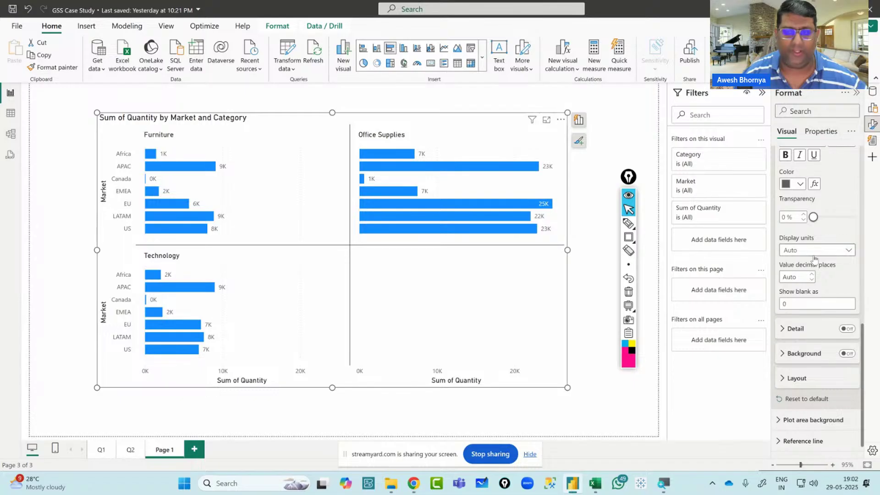
left_click(848, 251)
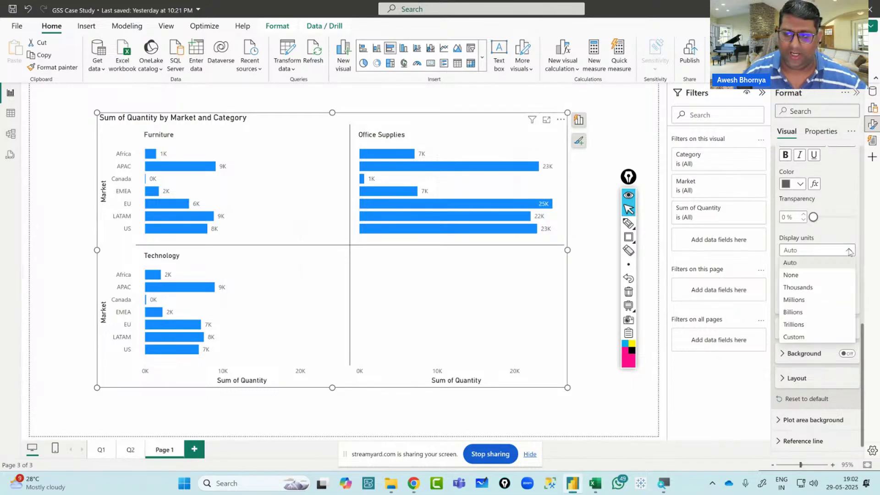
left_click(816, 280)
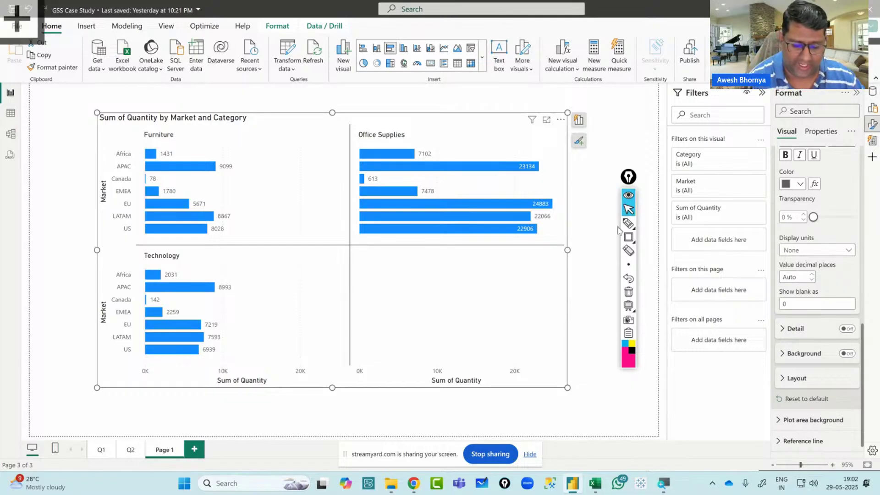
Frame the APAC bars in Furniture and Technology and the EU bar in Office Supplies, and clear the annotations
left_click(629, 237)
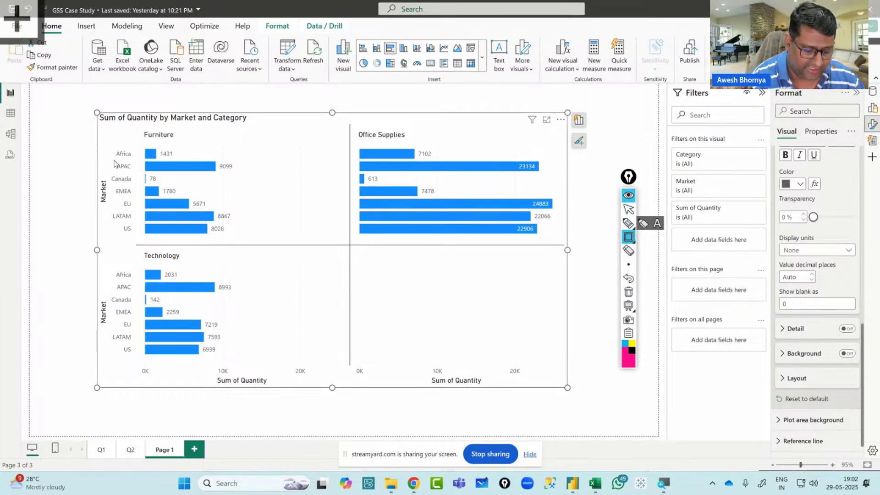
mouse_move(114, 160)
left_mouse_down()
mouse_move(148, 173)
mouse_move(238, 175)
left_mouse_up()
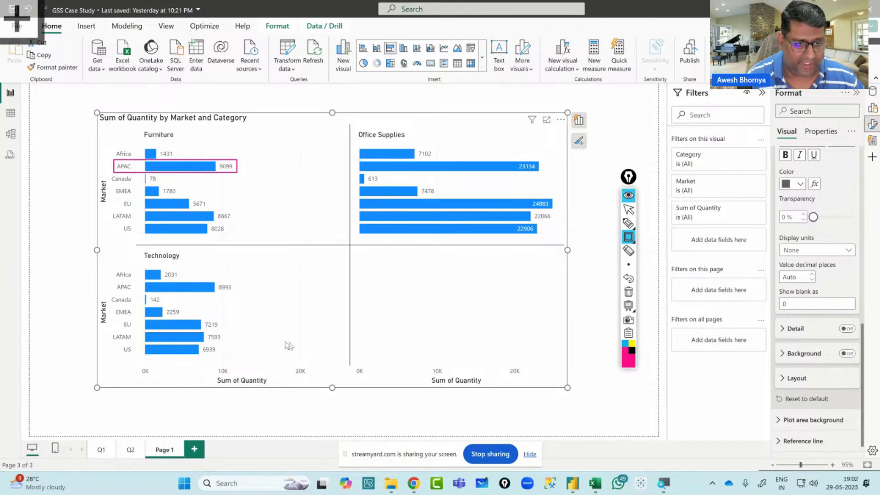
mouse_move(112, 284)
left_mouse_down()
mouse_move(147, 296)
mouse_move(234, 294)
left_mouse_up()
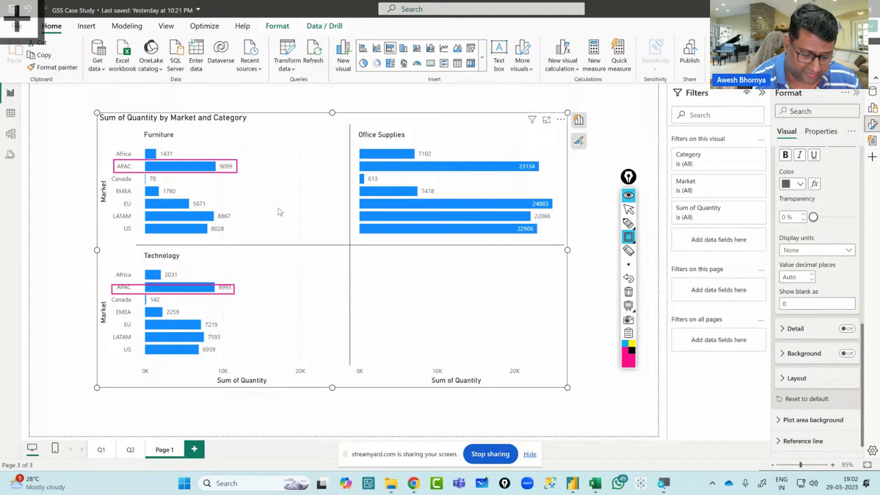
mouse_move(117, 198)
left_mouse_down()
mouse_move(128, 209)
mouse_move(556, 209)
left_mouse_up()
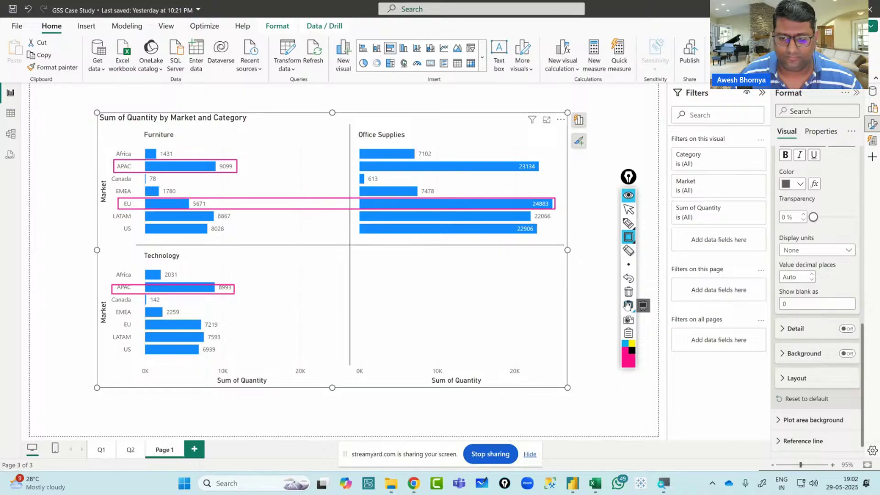
left_click(629, 292)
left_click(628, 209)
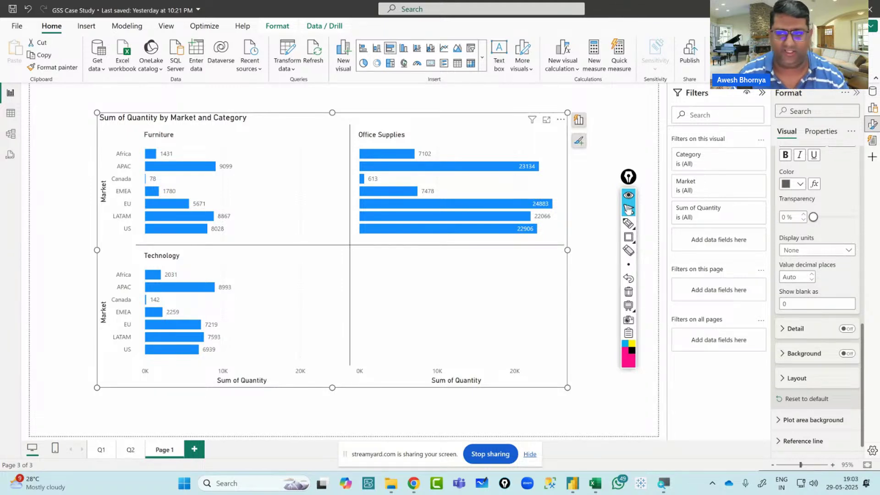
left_click(629, 209)
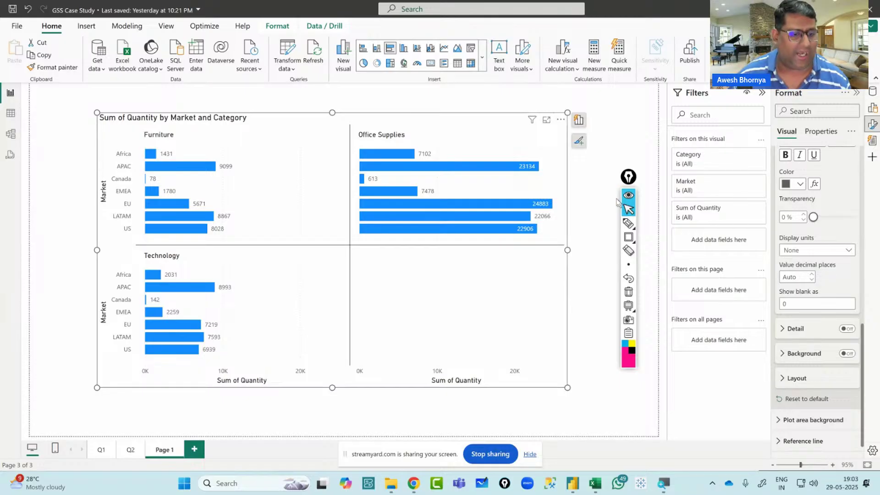
Rename the report page with the quantity by market and category chart as Q3
double_click(159, 451)
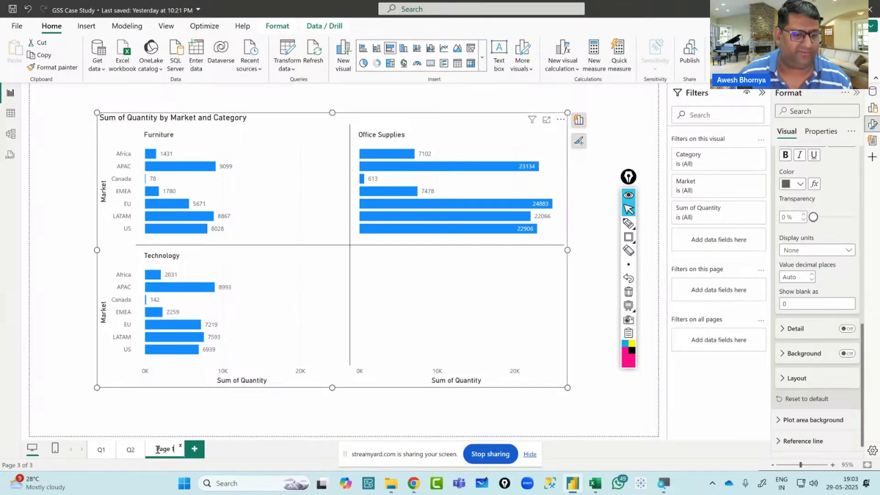
key("Delete")
key("Delete")
key("Delete")
key("Delete")
key("Delete")
key("Delete")
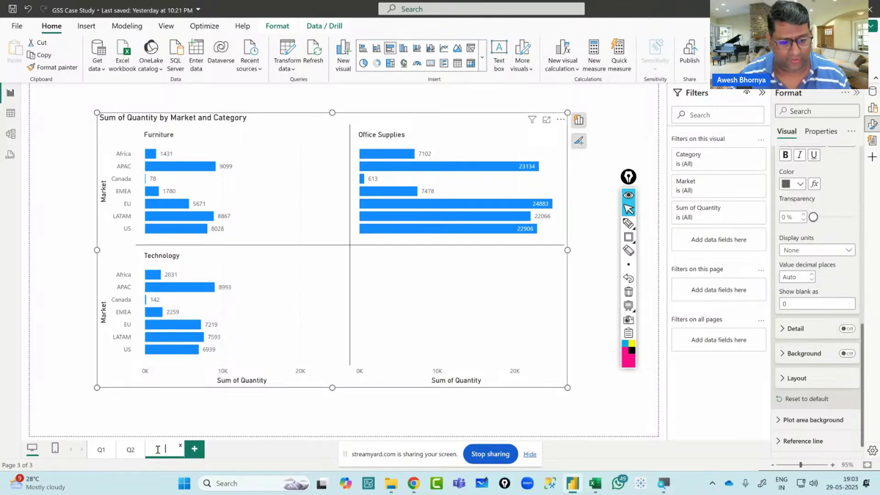
type("Q3")
key("Return")
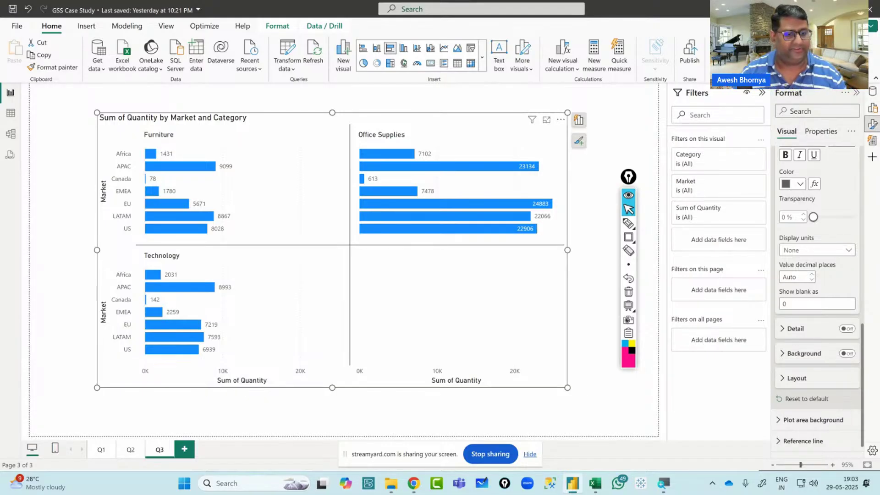
Switch to the GSS Quiz form and frame the question on the top 5 cities by sales from California
key("alt+Tab")
key("alt+Tab")
key("alt+Tab")
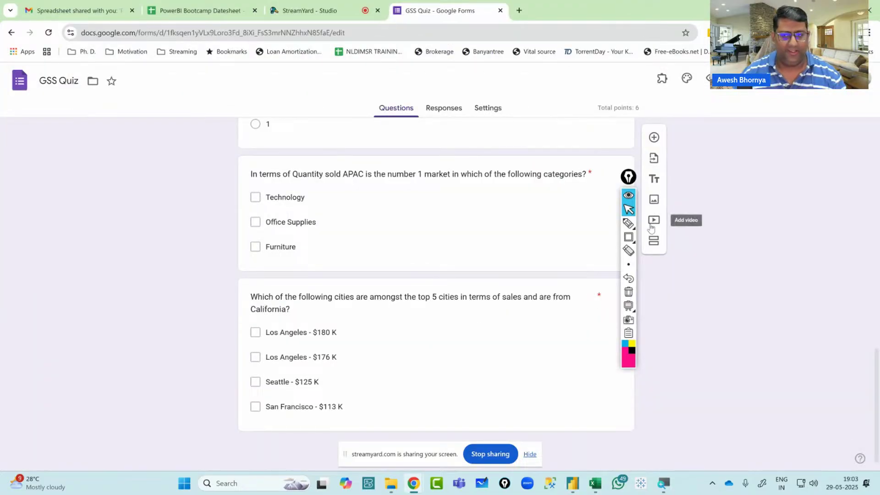
left_click(628, 237)
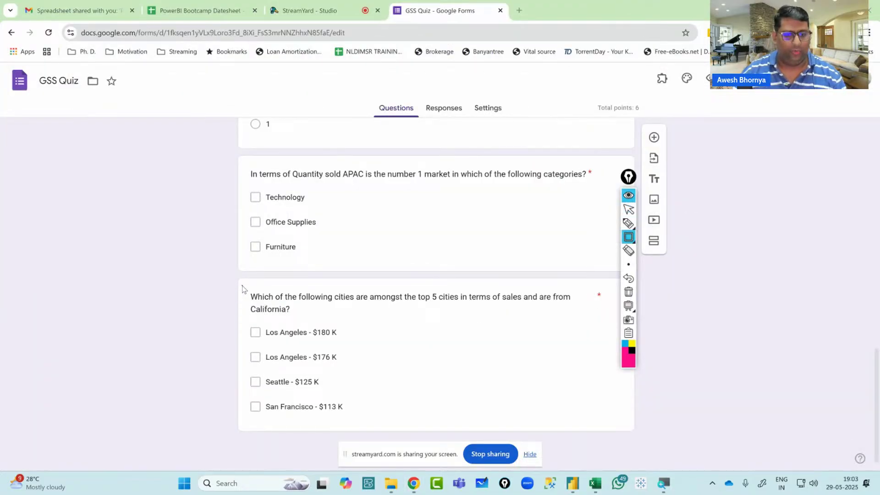
mouse_move(242, 286)
left_mouse_down()
mouse_move(538, 414)
mouse_move(590, 424)
left_mouse_up()
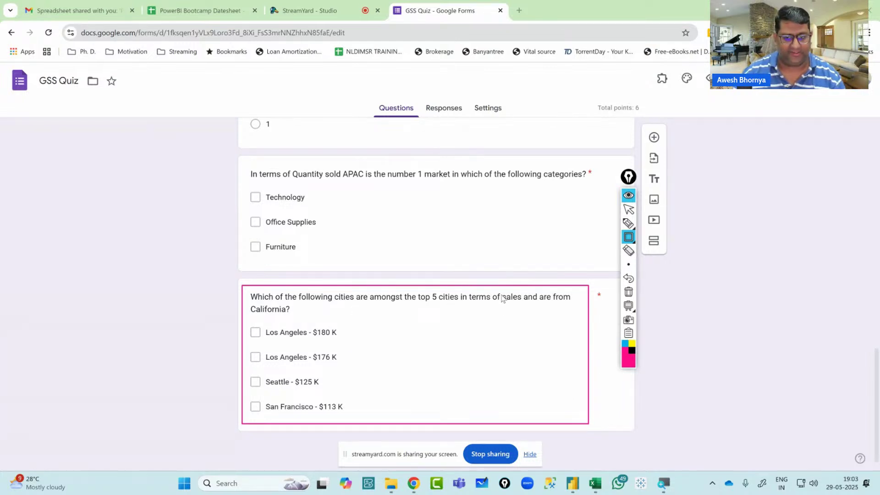
mouse_move(249, 290)
left_mouse_down()
mouse_move(252, 302)
mouse_move(534, 327)
mouse_move(577, 318)
left_mouse_up()
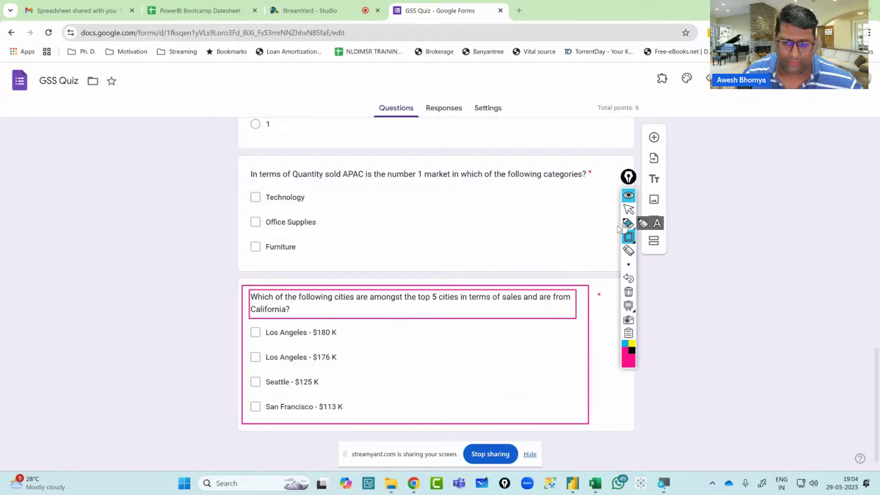
left_click(628, 209)
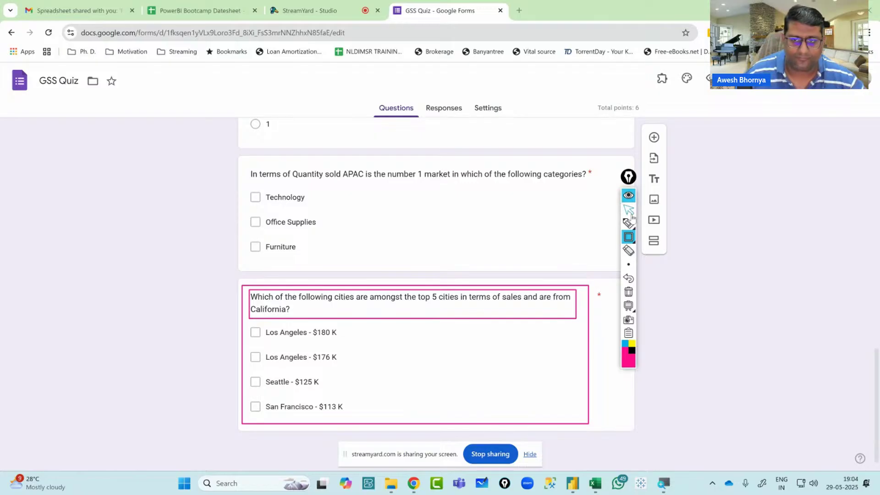
left_click(290, 14)
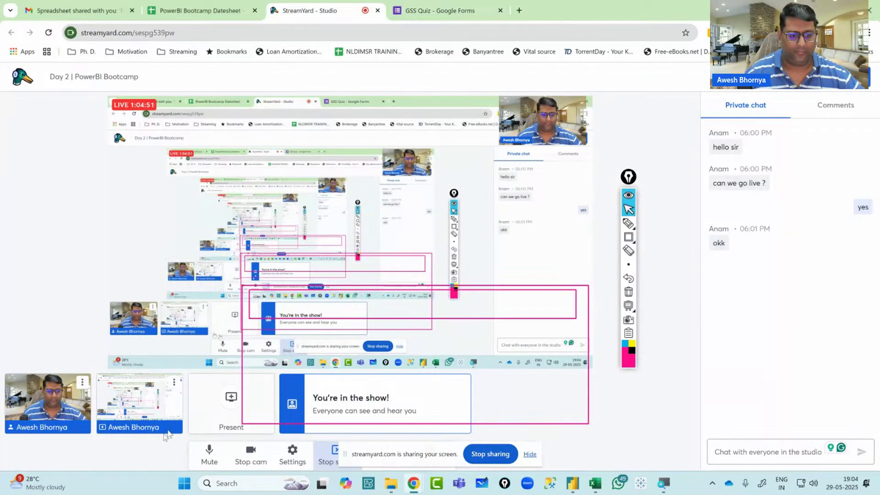
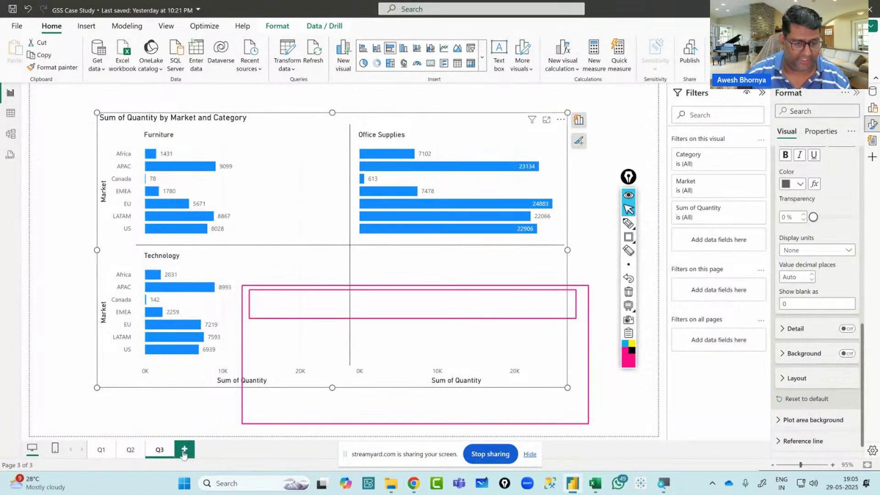
Return to Power BI, add a new report page after Q3 and create a visual showing the Sales field
left_click(185, 450)
left_click(873, 91)
scroll(807, 275, "down", 1)
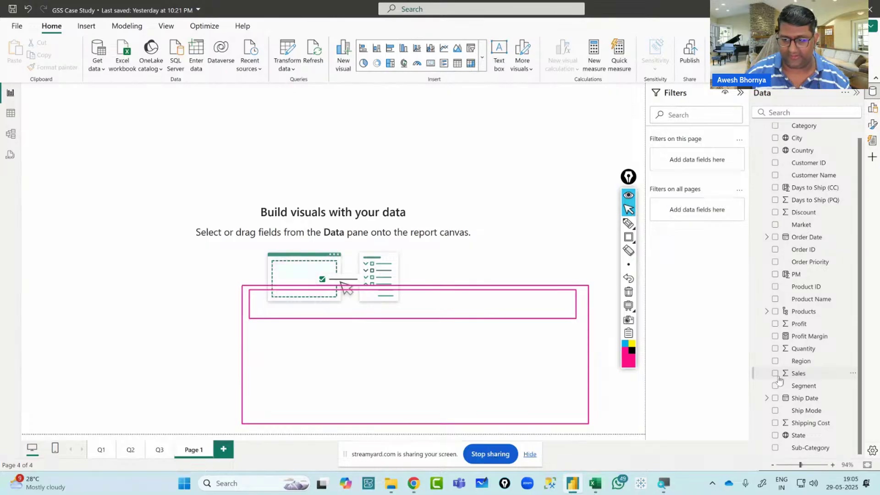
left_click(775, 374)
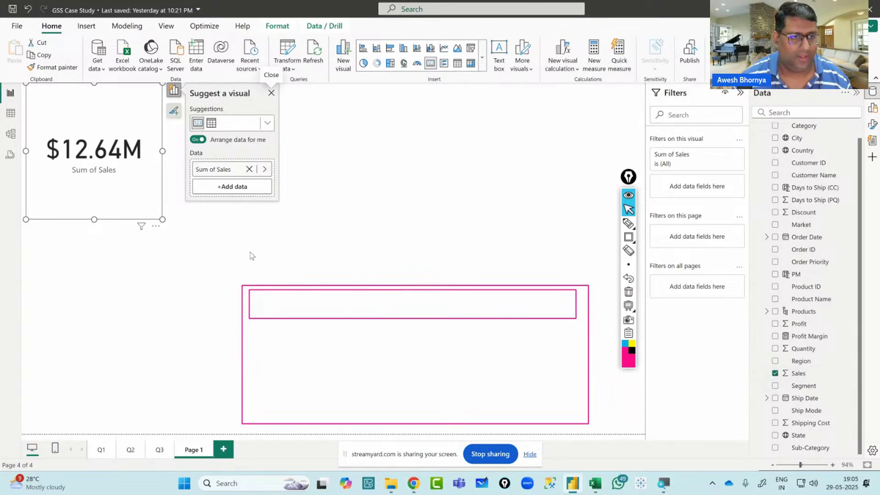
Enlarge the Sales visual to fill most of the page and clear the annotation frames
left_click(170, 223)
left_click_drag(158, 215, 575, 403)
left_click(629, 293)
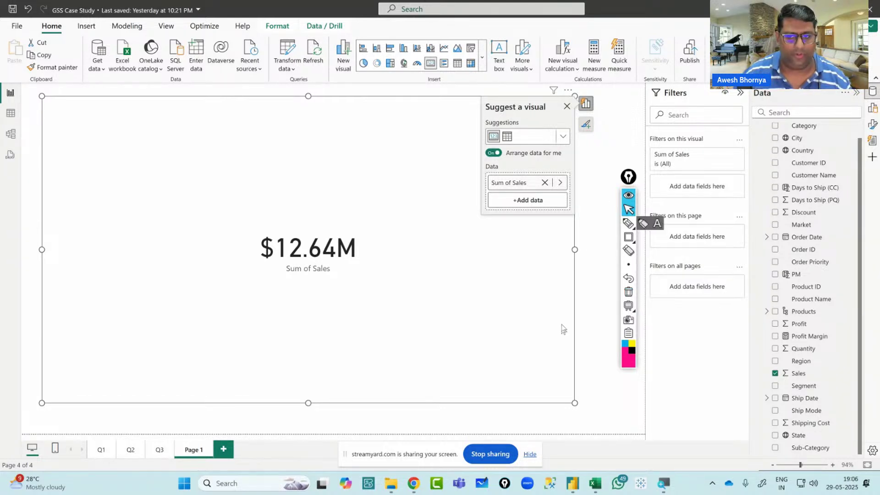
left_click_drag(575, 403, 618, 420)
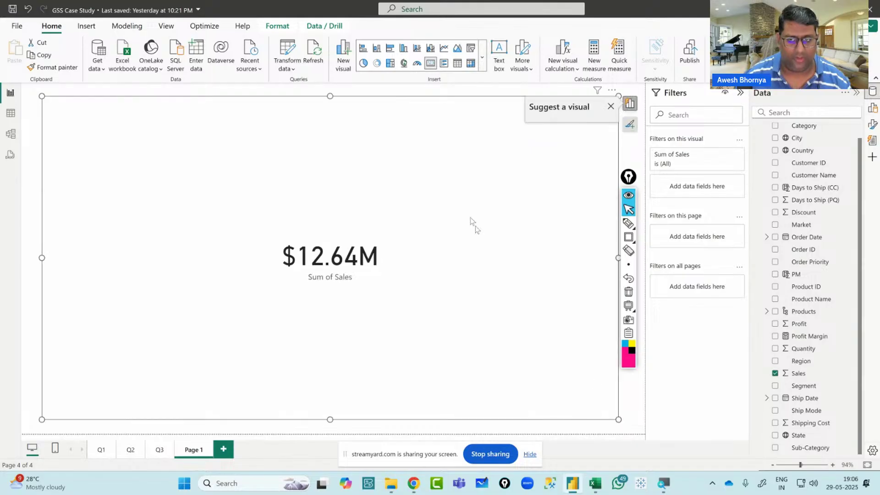
left_click_drag(270, 129, 272, 130)
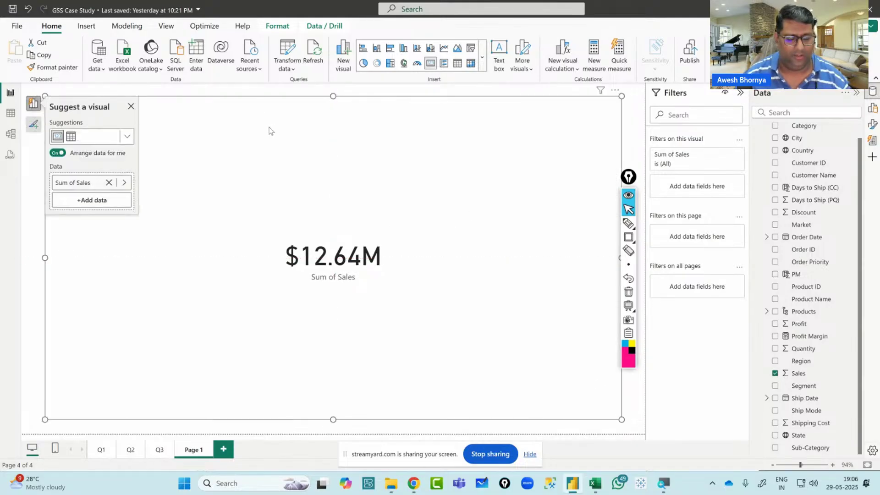
Recheck the California cities question in the GSS Quiz, then create a hierarchy from the Orders table's Country column in the model view
key("alt+Tab")
key("alt+Tab")
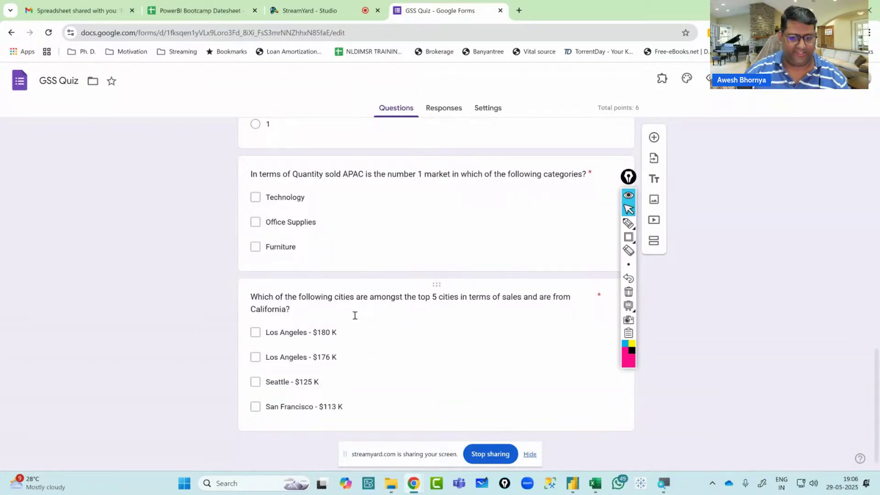
key("alt+Tab")
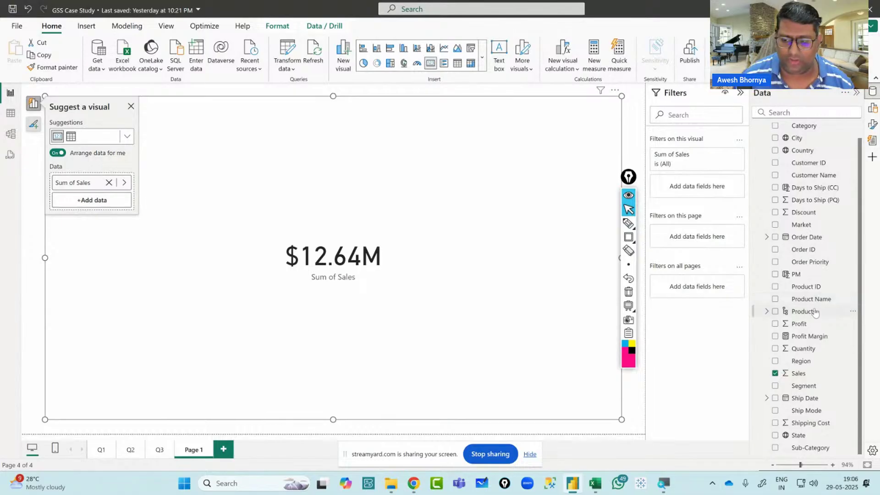
scroll(816, 313, "up", 1)
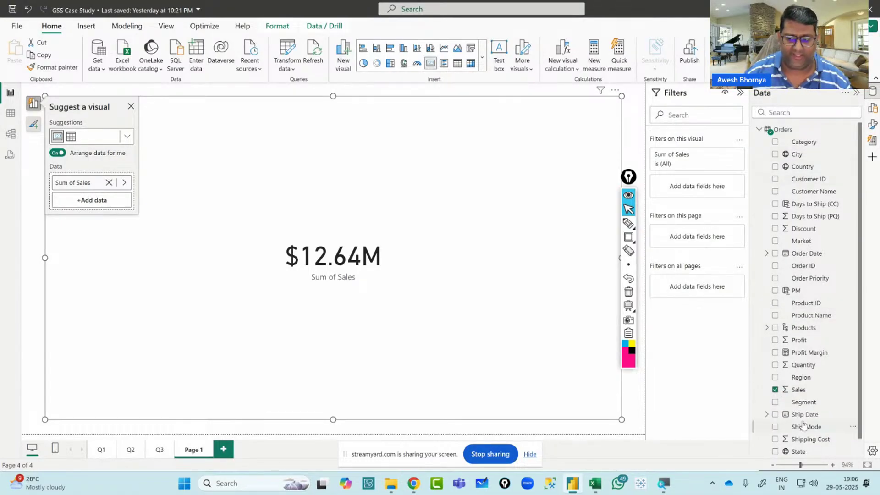
left_click(11, 135)
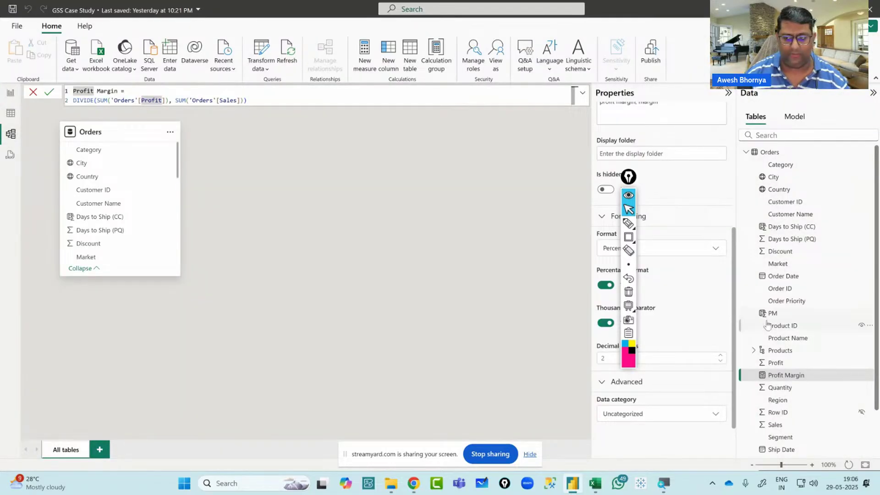
scroll(768, 326, "down", 2)
scroll(774, 179, "up", 2)
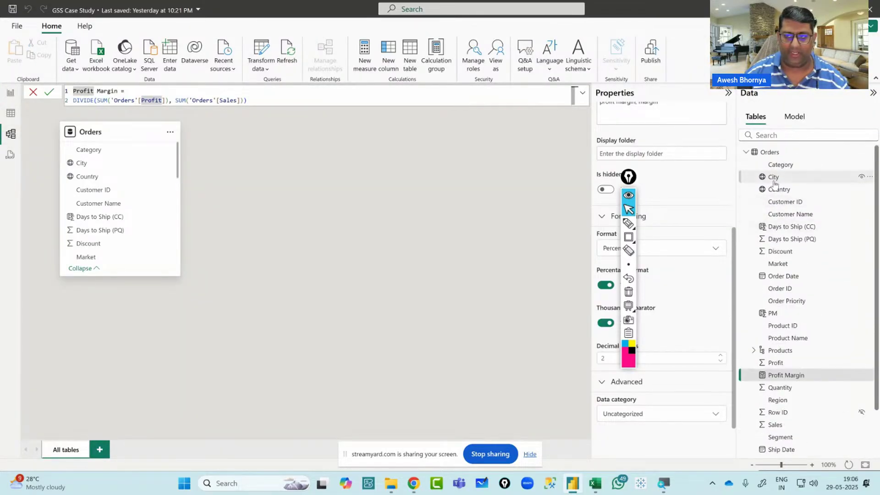
left_click(784, 190)
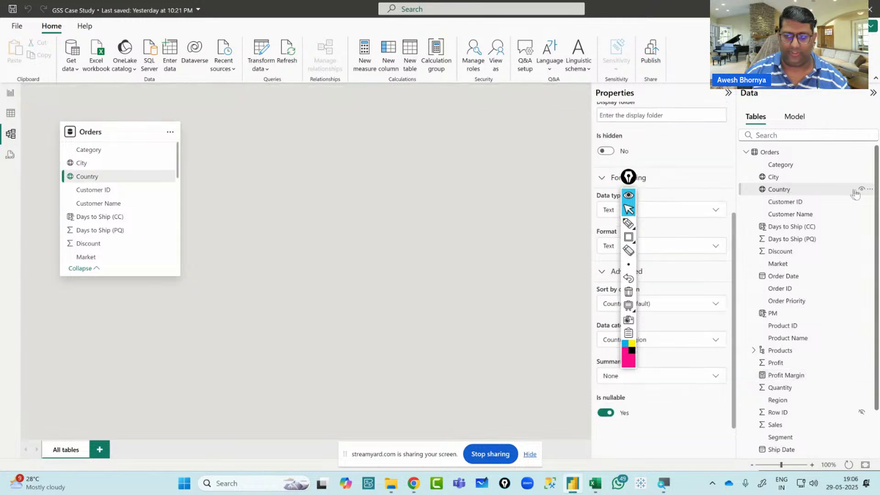
left_click(870, 189)
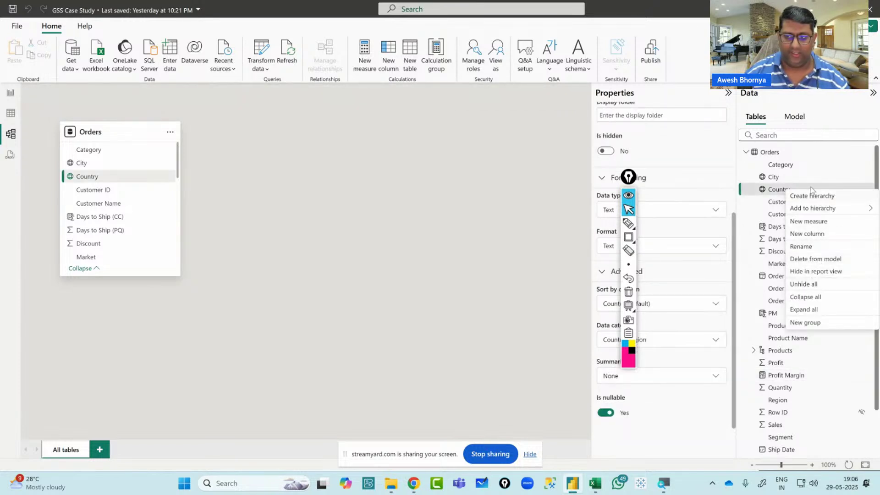
left_click(812, 196)
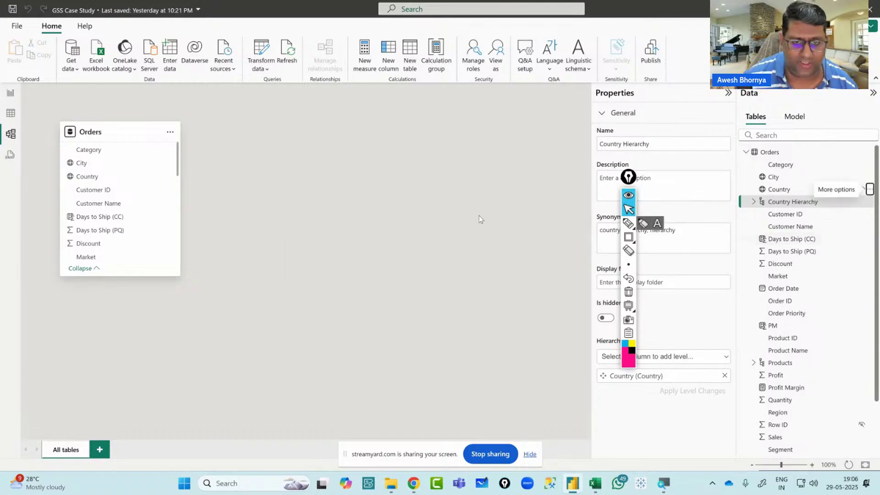
Rename the new country hierarchy as Regions
left_click_drag(634, 182, 535, 152)
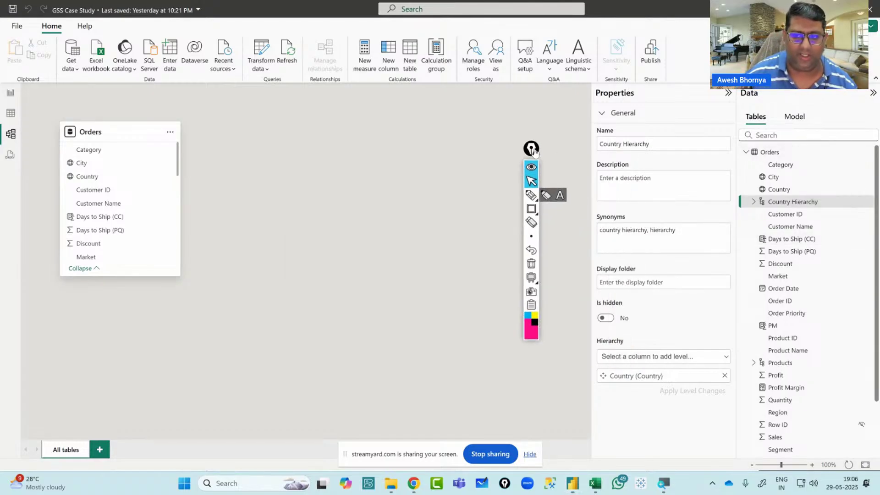
left_click(660, 150)
type("Re")
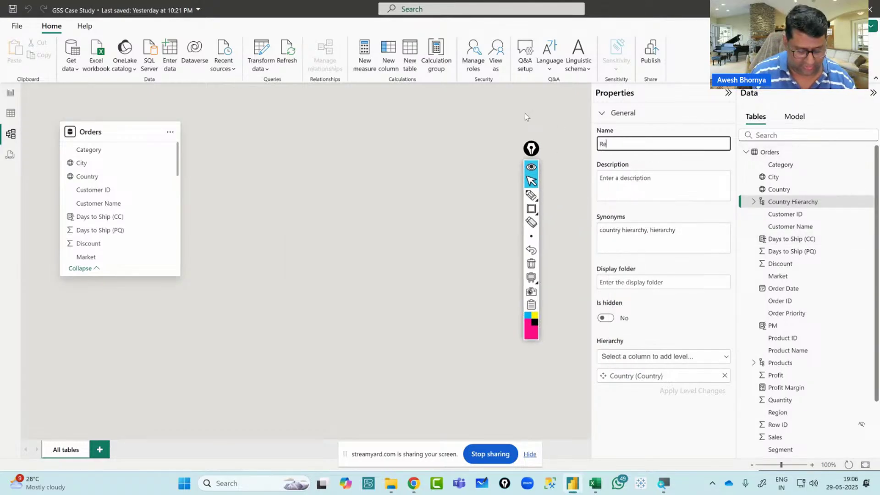
type("giom")
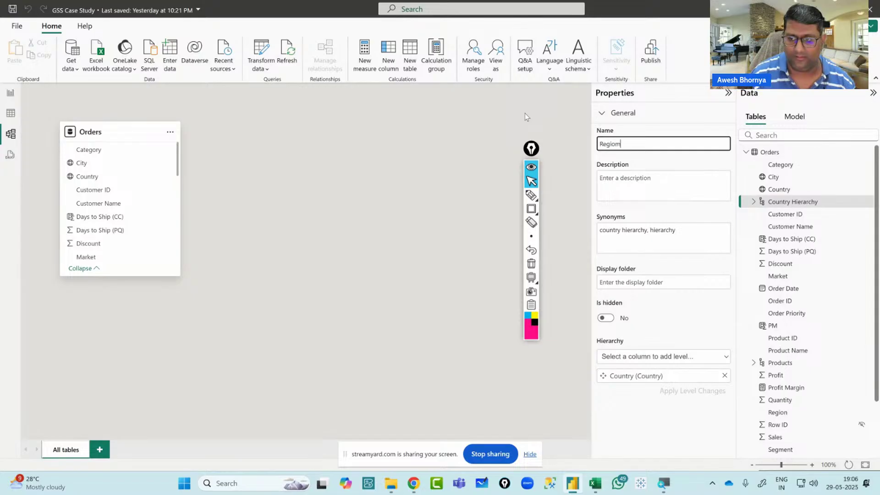
key("BackSpace")
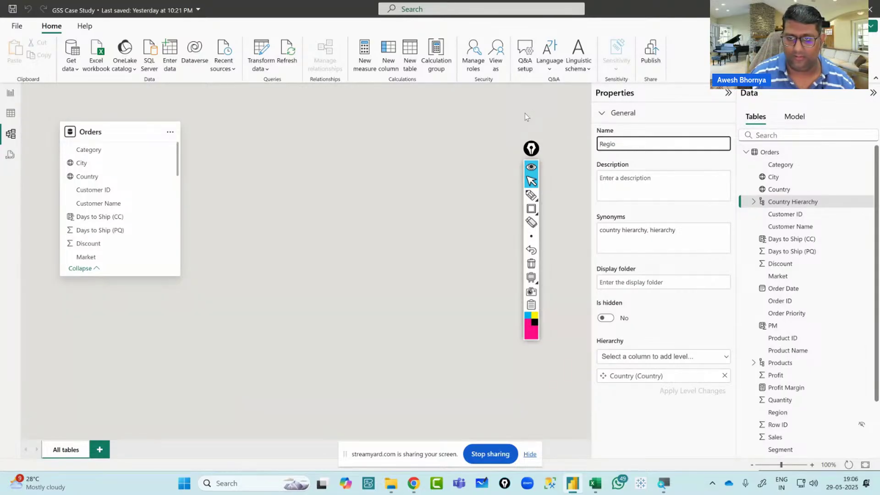
type("ns")
key("Return")
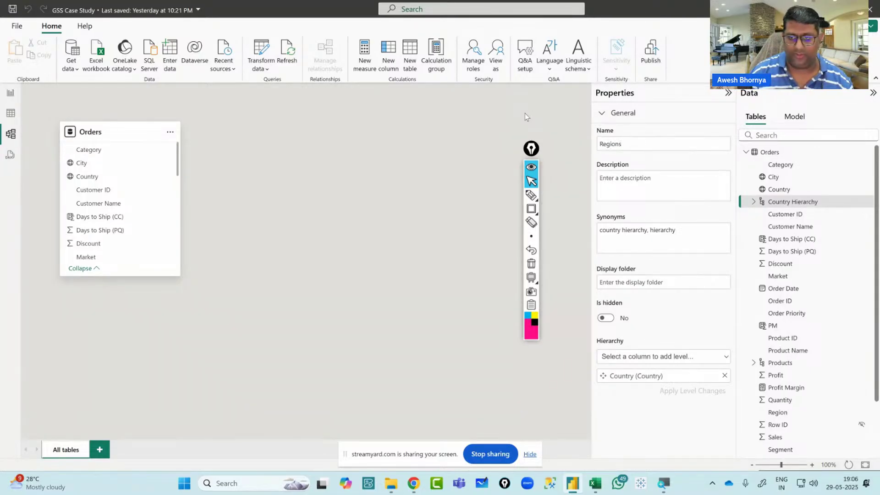
Add State and City as levels below Country in the Regions hierarchy and apply the level changes
left_click(697, 357)
scroll(652, 312, "down", 3)
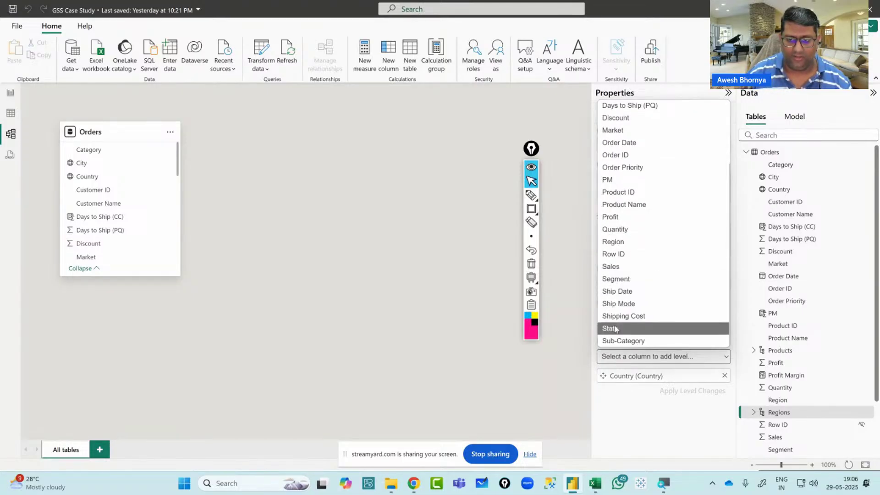
left_click(638, 328)
left_click(635, 358)
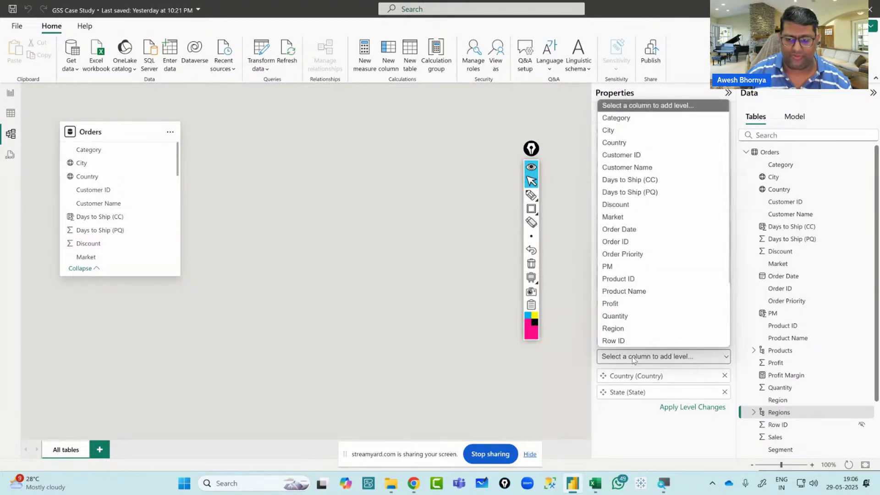
left_click(640, 130)
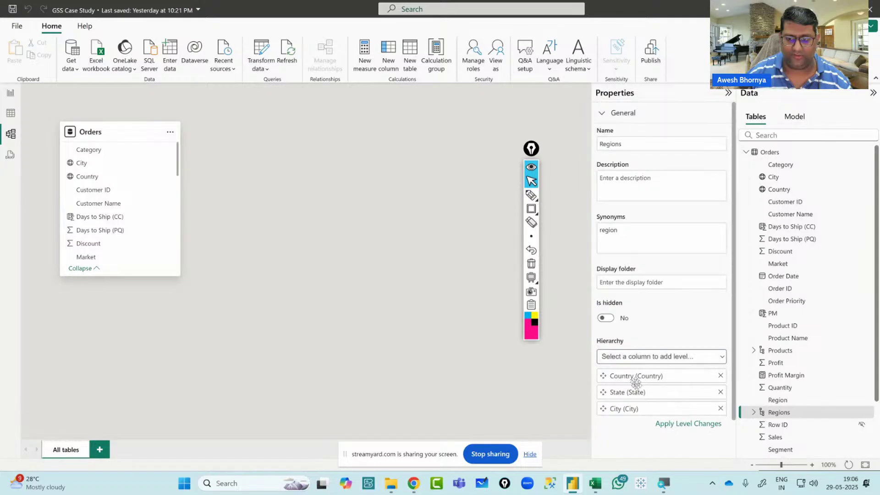
left_click(668, 417)
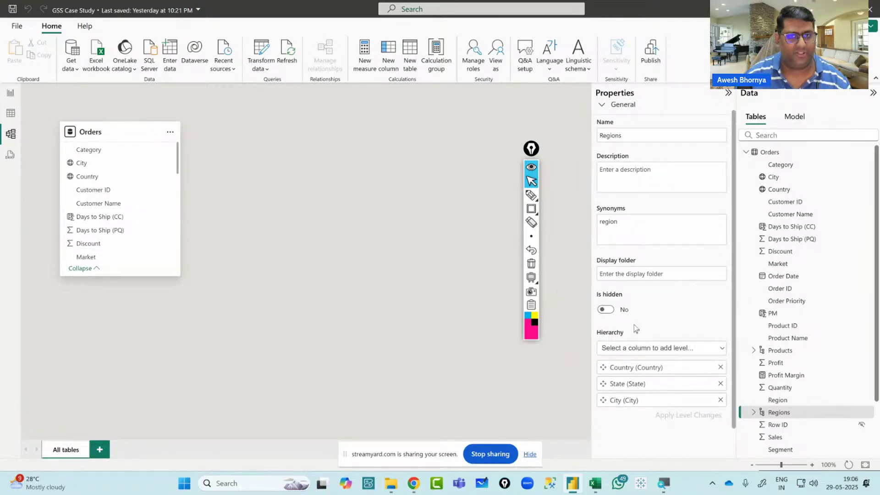
scroll(634, 325, "up", 1)
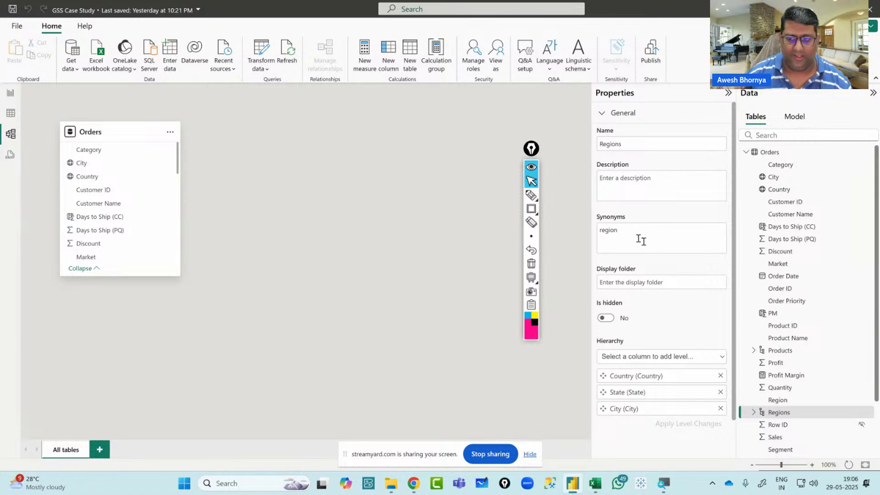
Add the Regions hierarchy to the Sales visual in the report view and close the visual suggestions
left_click(10, 92)
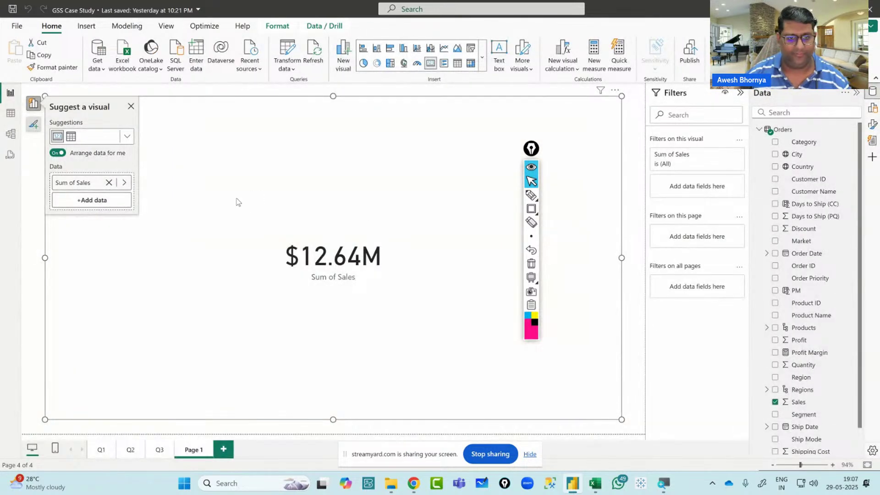
scroll(800, 200, "down", 2)
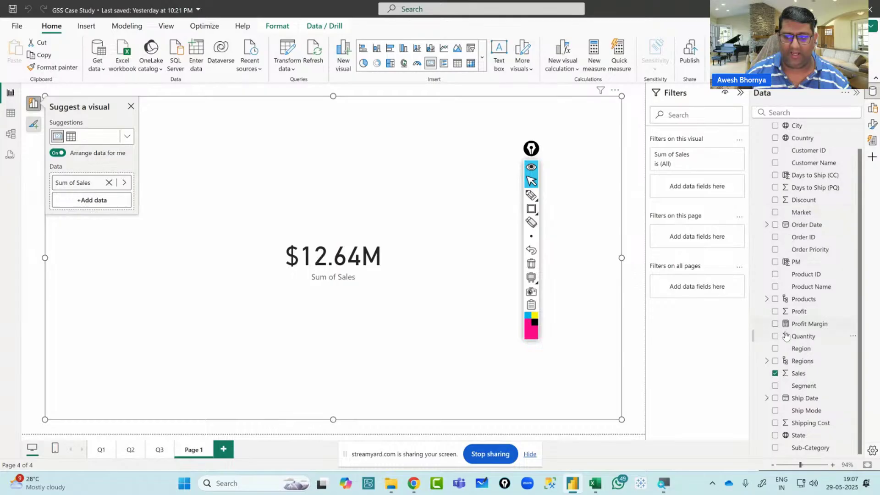
left_click(775, 362)
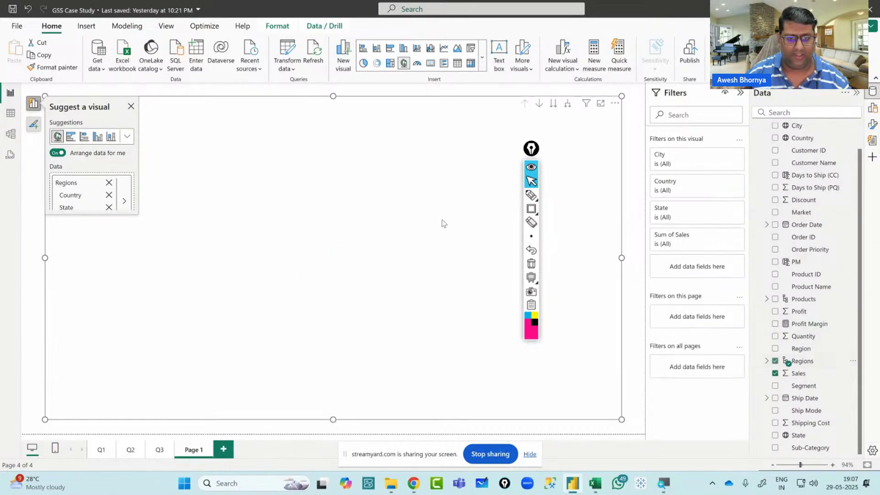
left_click_drag(535, 150, 639, 158)
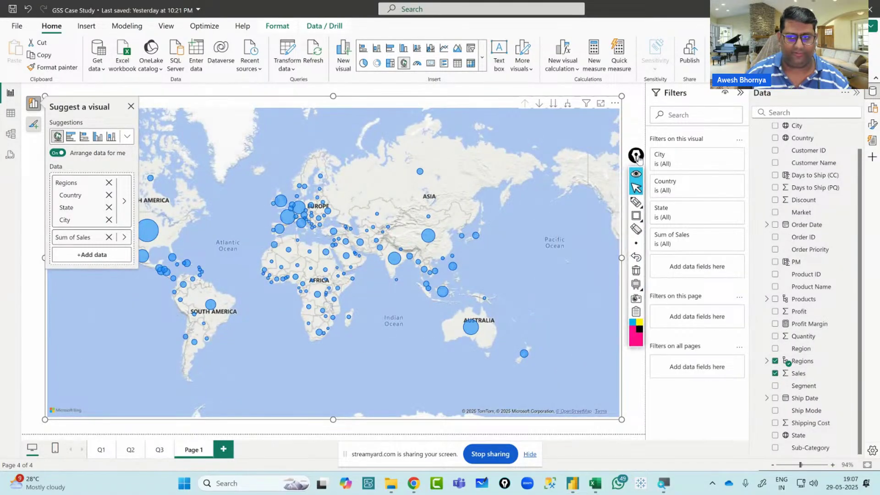
left_click(131, 106)
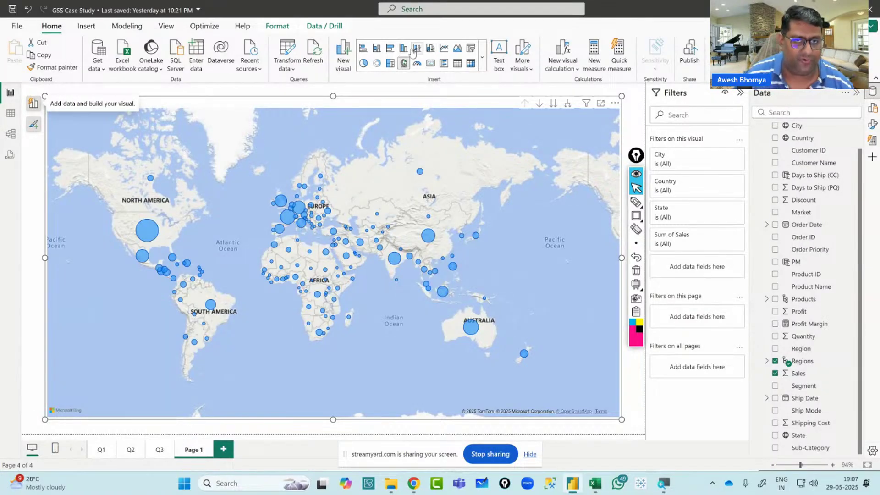
Change the Sales map to a clustered bar chart and recheck the California cities question in the GSS Quiz
left_click(390, 48)
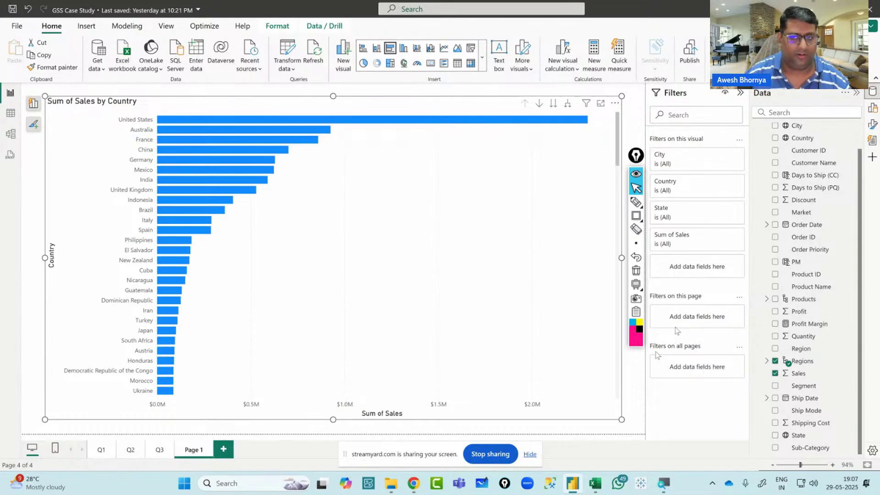
left_click_drag(637, 158, 595, 163)
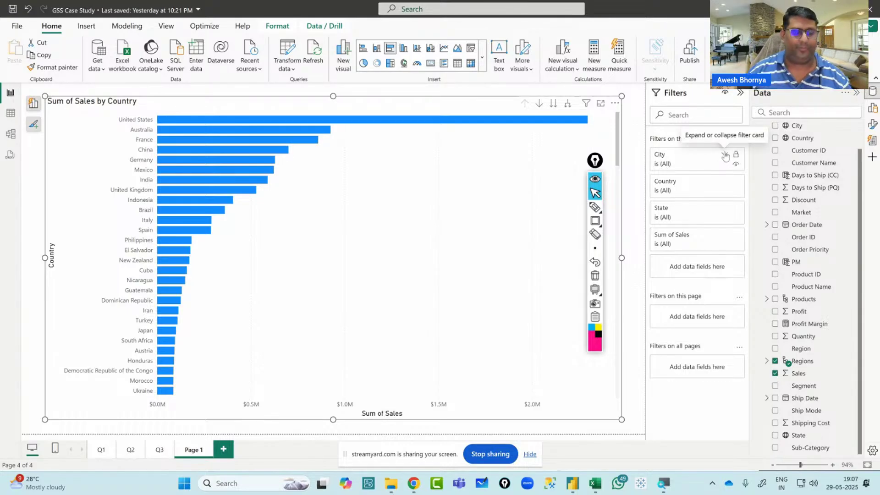
key("alt+Tab")
key("alt+Tab")
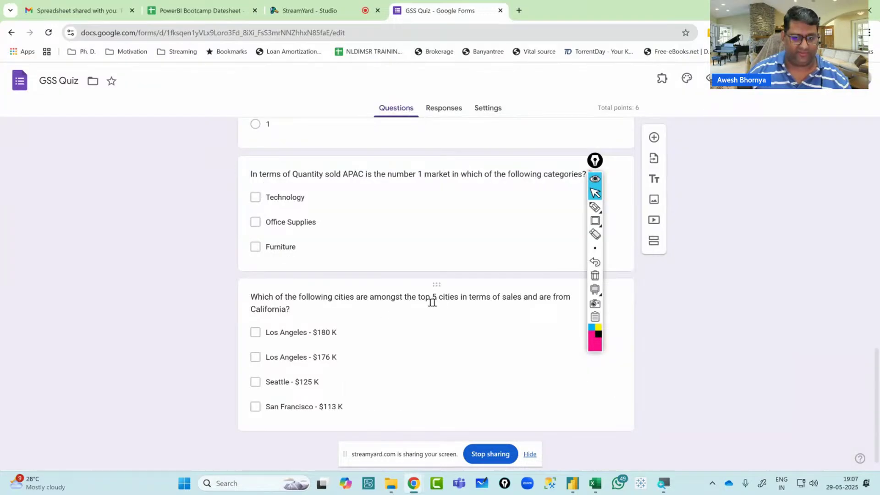
left_click_drag(595, 161, 716, 210)
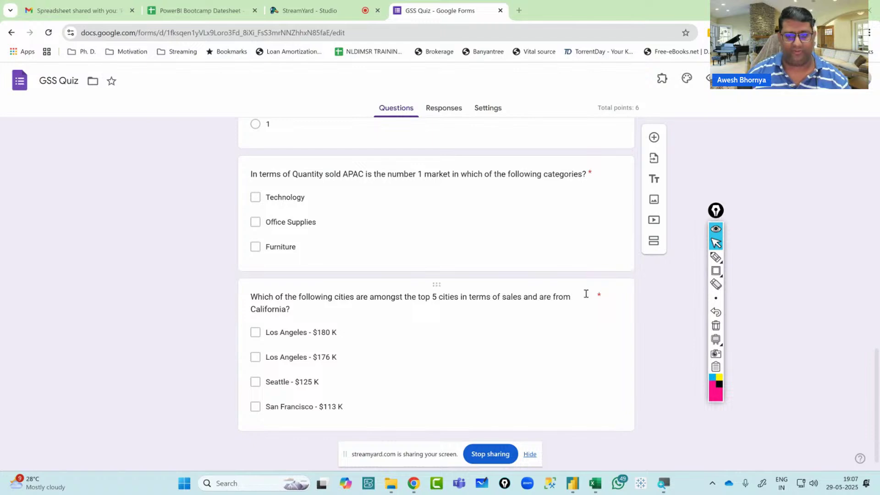
key("alt+Tab")
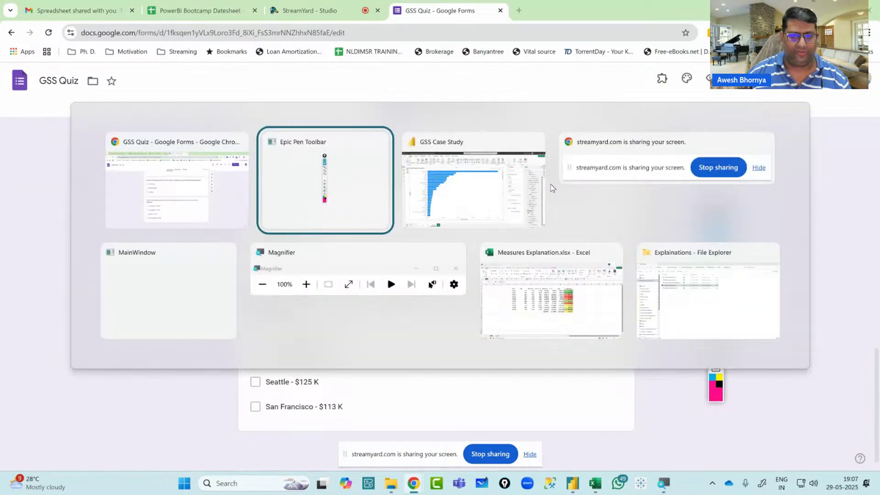
key("alt+Tab")
mouse_move(717, 210)
left_mouse_down()
mouse_move(684, 207)
mouse_move(630, 182)
left_mouse_up()
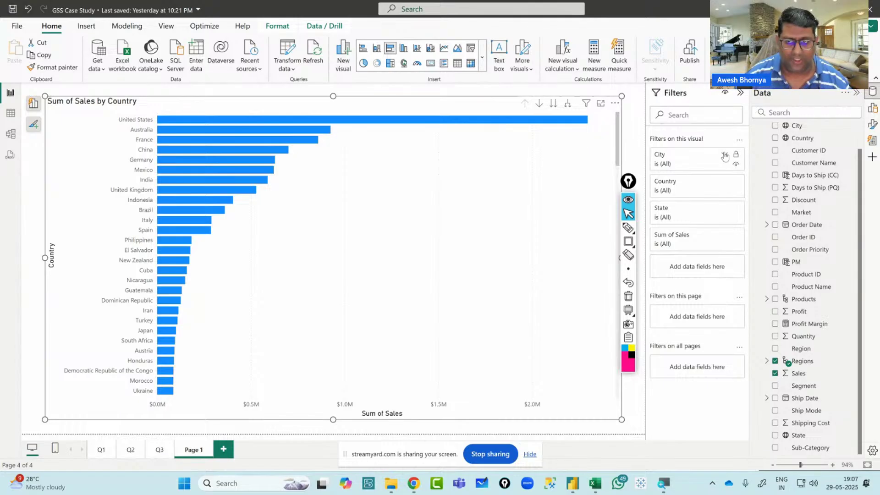
Filter City to the top 5 by Sum of Sales and expand the bar chart's hierarchy down to State and City
left_click(725, 156)
left_click(694, 191)
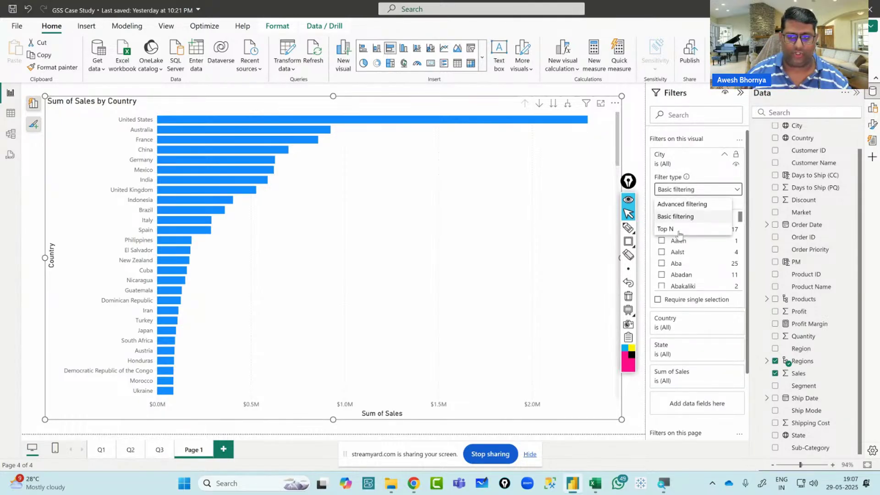
left_click(679, 230)
left_click(709, 216)
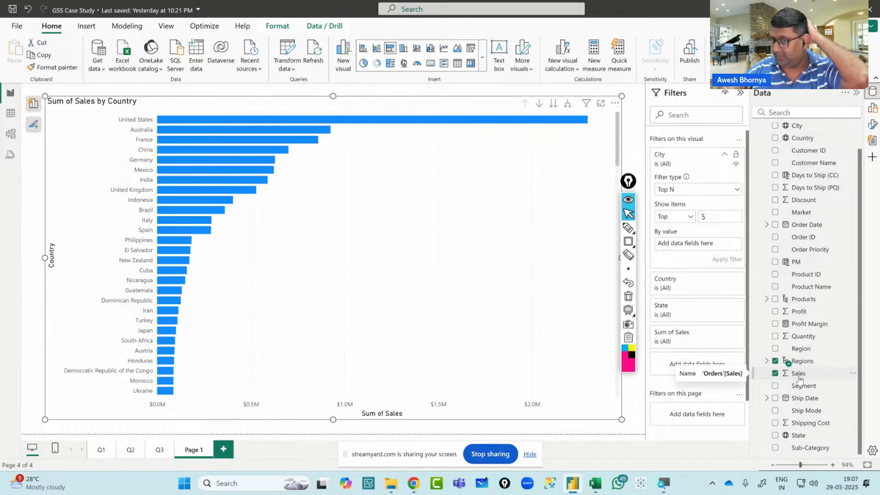
left_click_drag(799, 379, 705, 247)
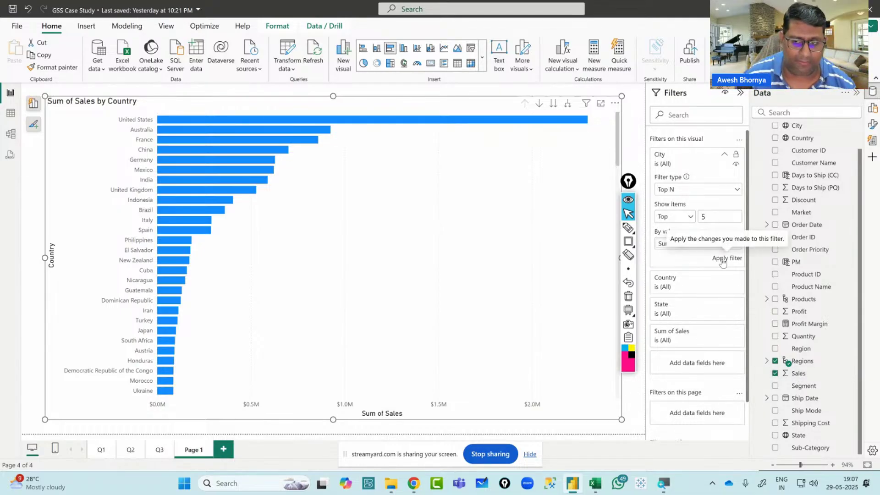
left_click(723, 261)
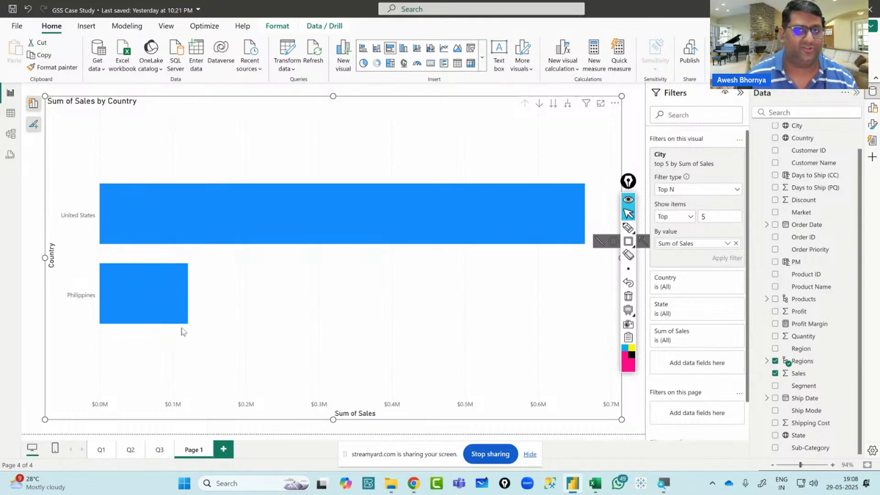
left_click(569, 106)
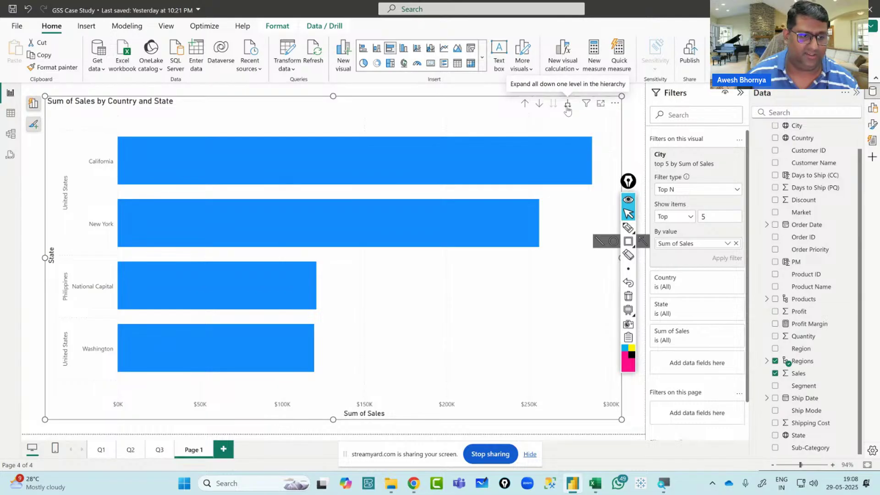
left_click(567, 105)
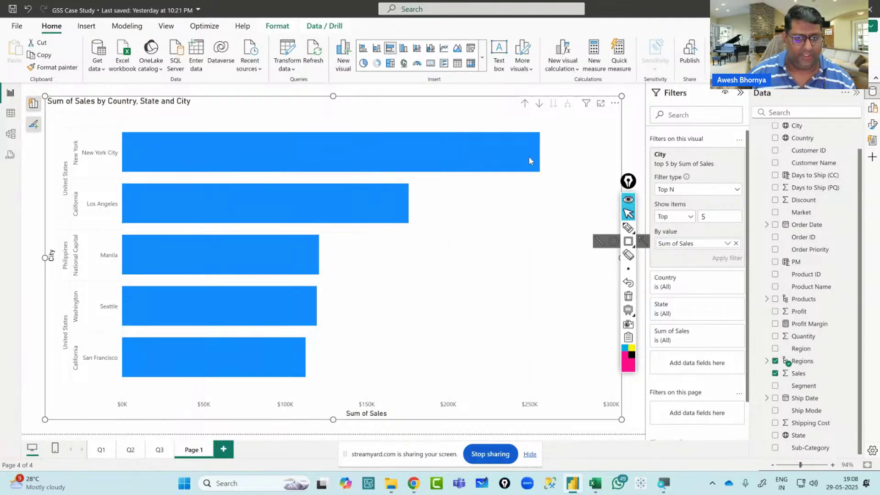
Box the two Los Angeles options in the GSS Quiz, compare them with the Power BI chart, and clear the annotation
key("alt+Tab")
key("alt+Tab")
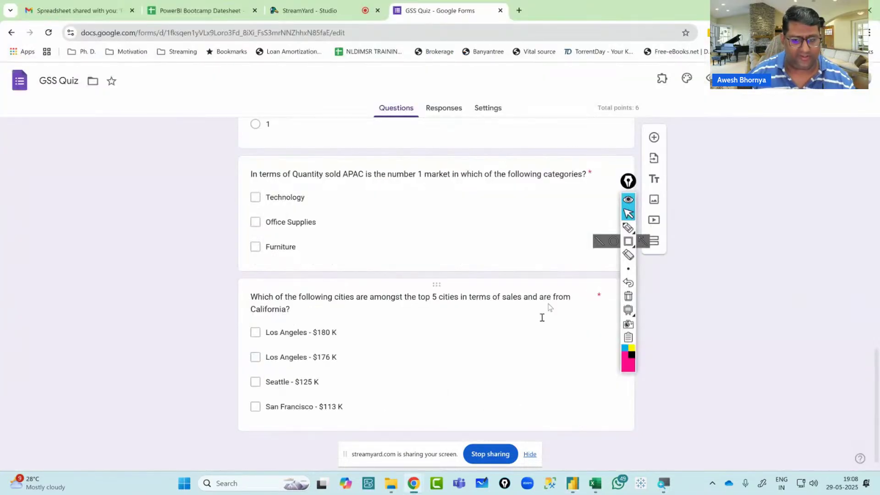
left_click(629, 241)
mouse_move(250, 325)
left_mouse_down()
mouse_move(339, 375)
mouse_move(351, 370)
left_mouse_up()
key("alt+Tab")
key("alt+Tab")
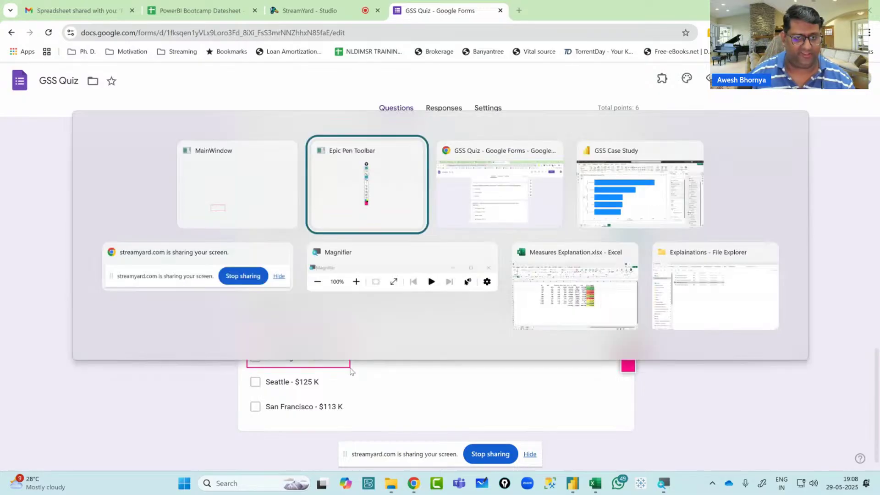
key("alt+Tab")
key("alt+Tab")
key("alt+Tab")
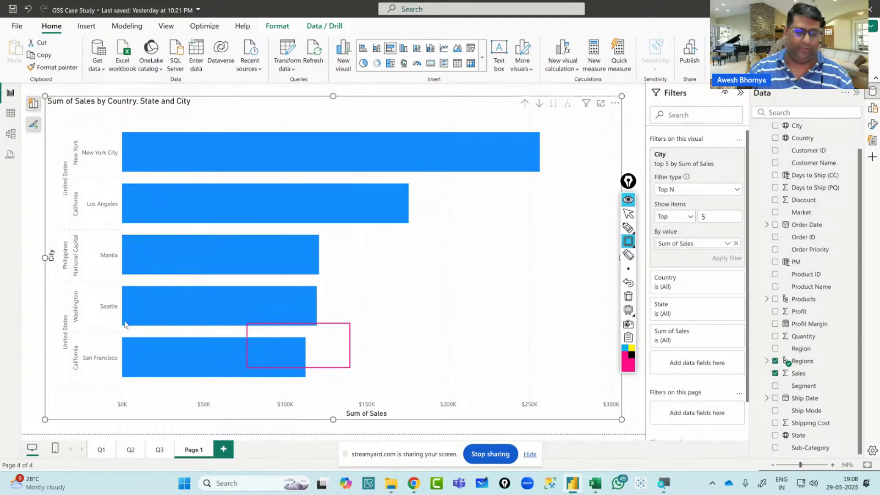
key("alt+Tab")
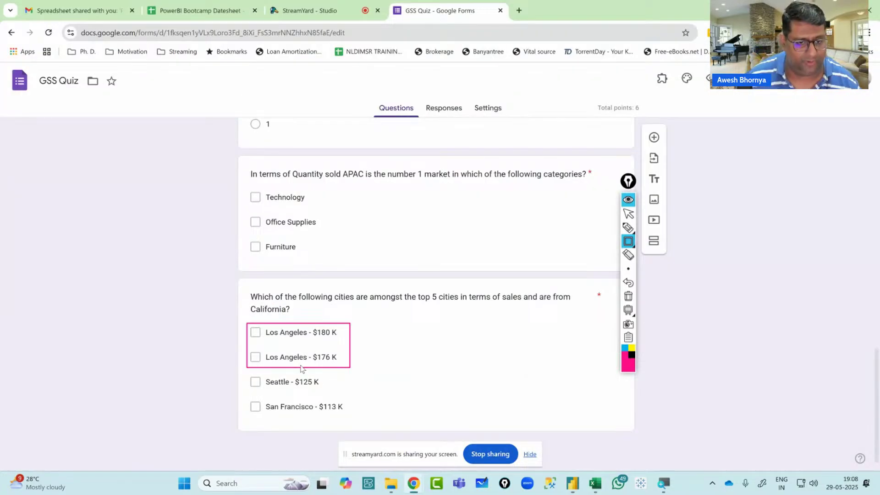
left_click(628, 296)
left_click(628, 213)
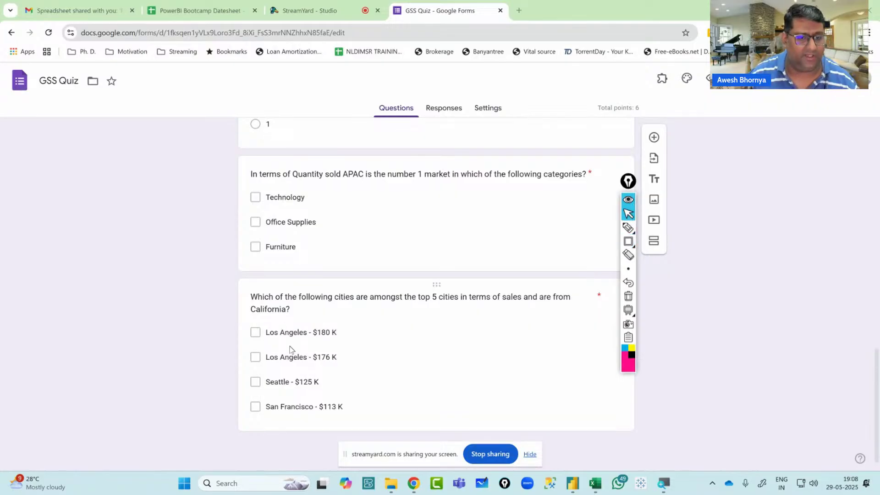
Return to the Power BI report and turn on data labels for the top 5 cities bar chart
key("alt+Tab")
key("alt+Tab")
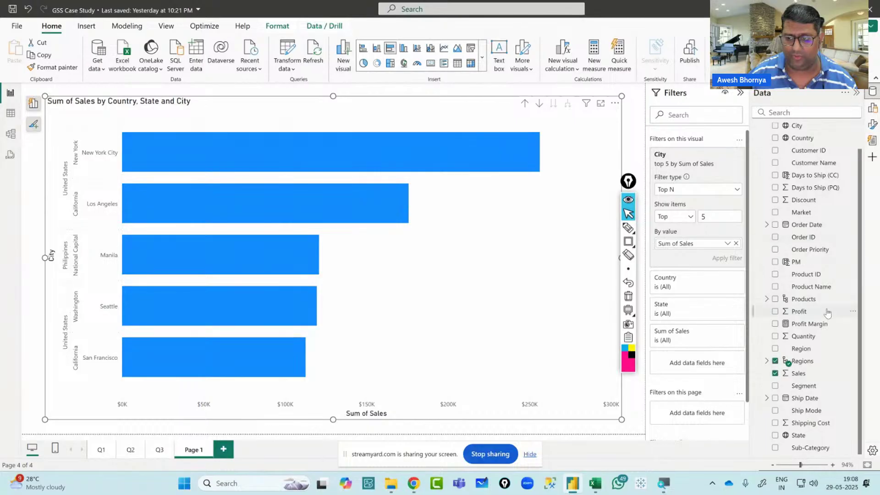
left_click(873, 125)
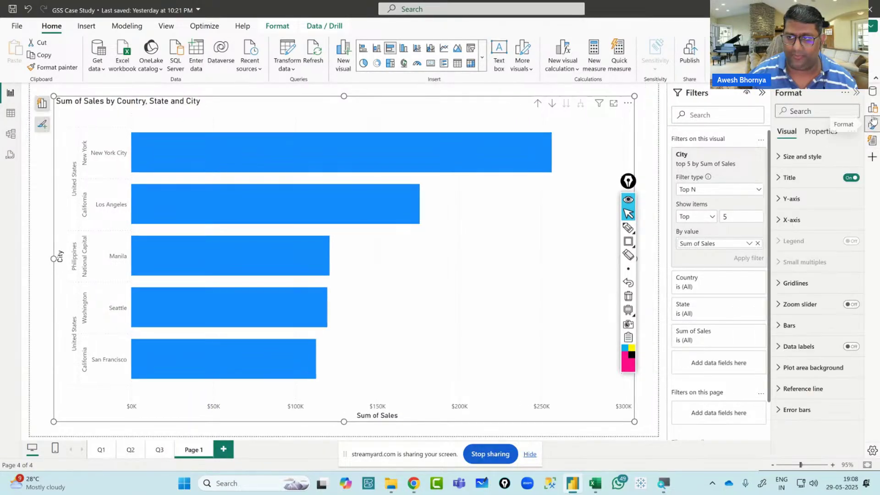
left_click(851, 346)
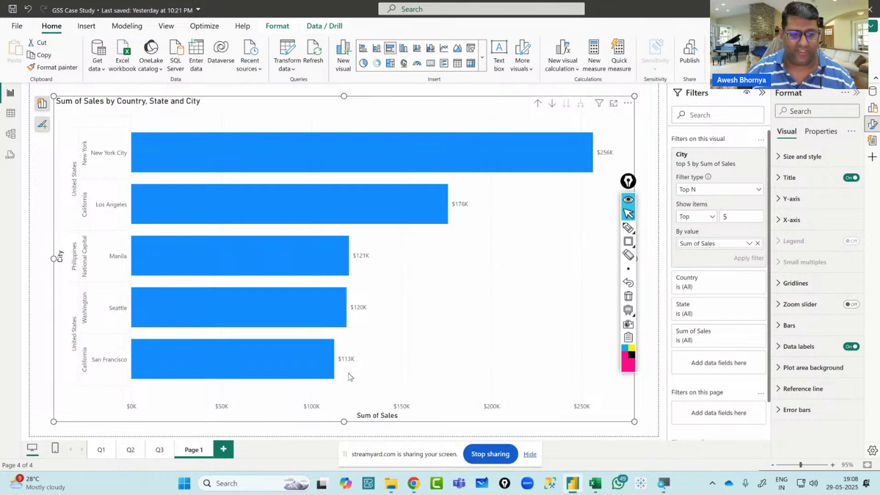
Return to the start of the GSS Quiz form and switch to the StreamYard studio
key("alt+Tab")
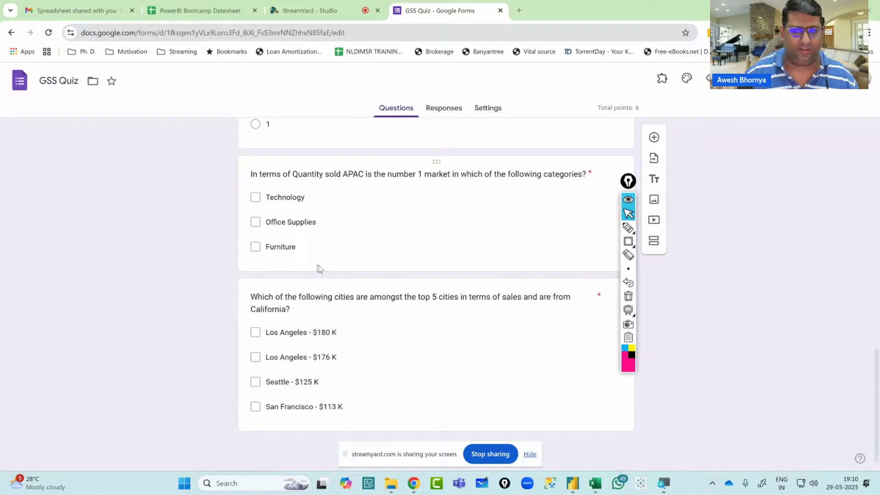
scroll(320, 268, "up", 20)
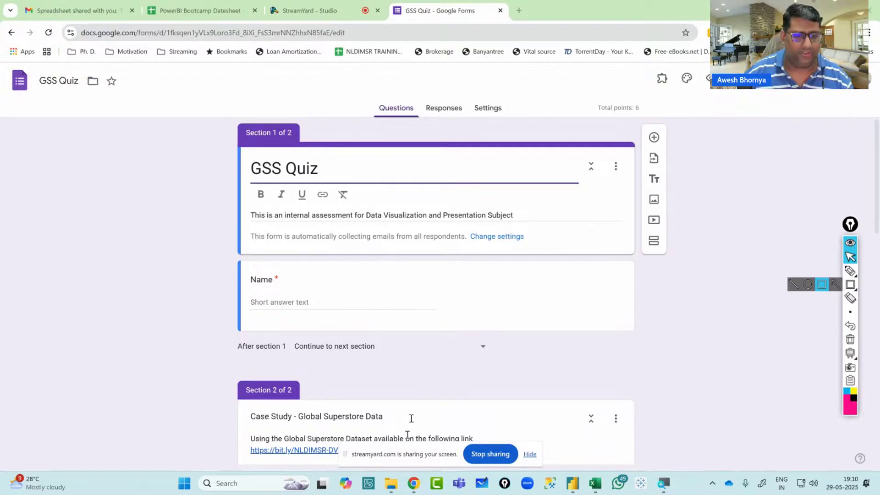
mouse_move(393, 485)
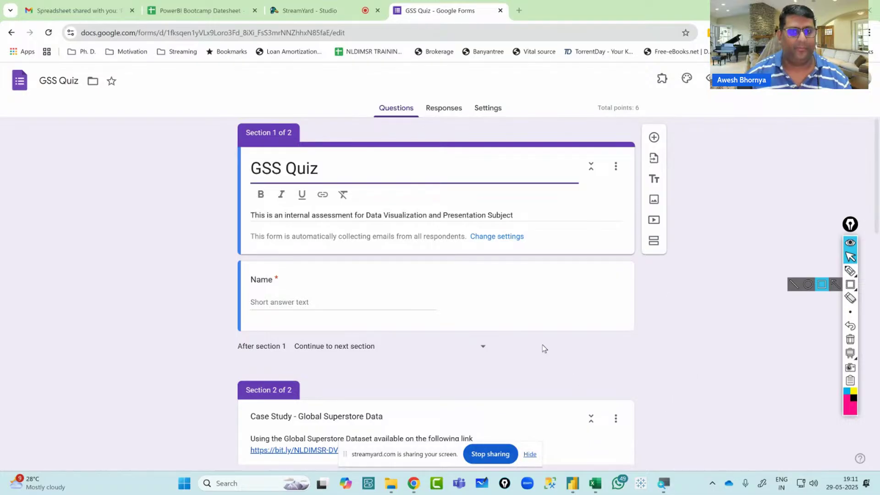
left_click(331, 12)
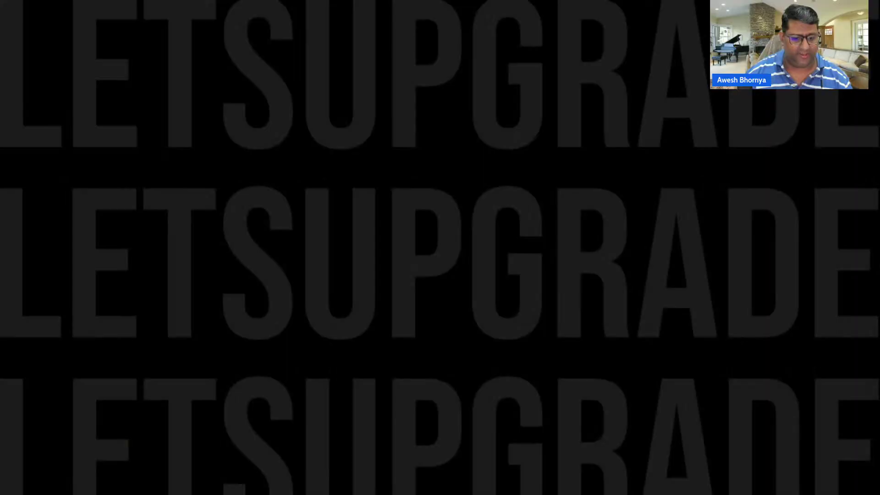
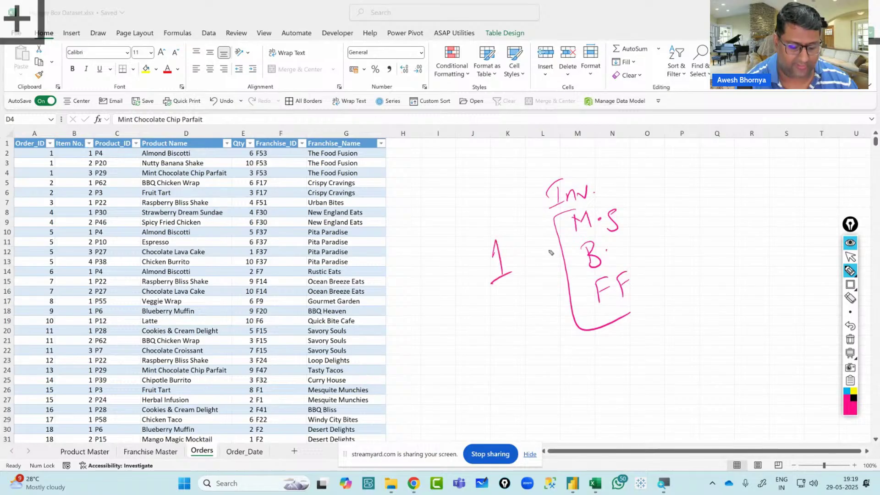
Number the first handwritten invoice's items 1 to 3 and sketch a bracketed second invoice with items O.S, V.B and FF beside the Orders table
mouse_move(546, 229)
left_mouse_down()
mouse_move(543, 221)
mouse_move(567, 276)
mouse_move(557, 321)
left_mouse_up()
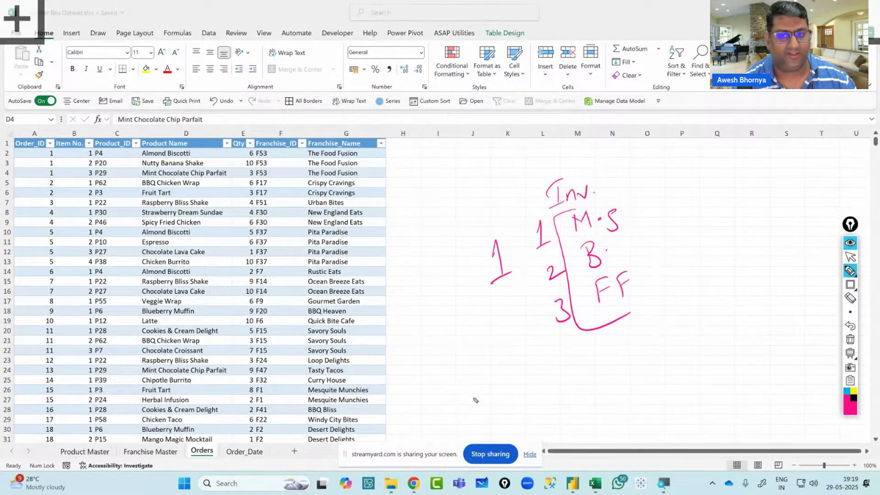
mouse_move(519, 380)
left_mouse_down()
mouse_move(520, 404)
mouse_move(543, 403)
left_mouse_up()
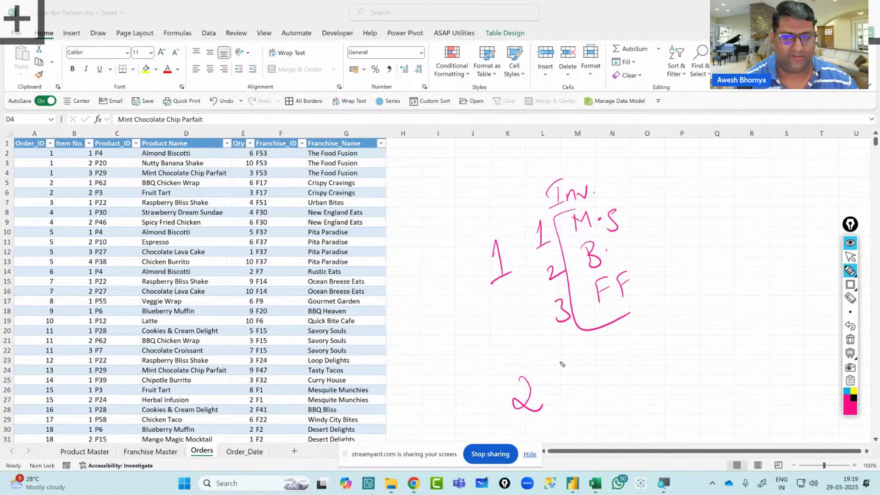
left_click_drag(581, 362, 586, 384)
mouse_move(579, 388)
left_mouse_down()
mouse_move(620, 355)
mouse_move(646, 361)
left_mouse_up()
left_click(638, 358)
mouse_move(598, 400)
left_mouse_down()
mouse_move(601, 419)
mouse_move(646, 385)
mouse_move(674, 387)
left_mouse_up()
left_click(657, 390)
left_click_drag(580, 248, 577, 275)
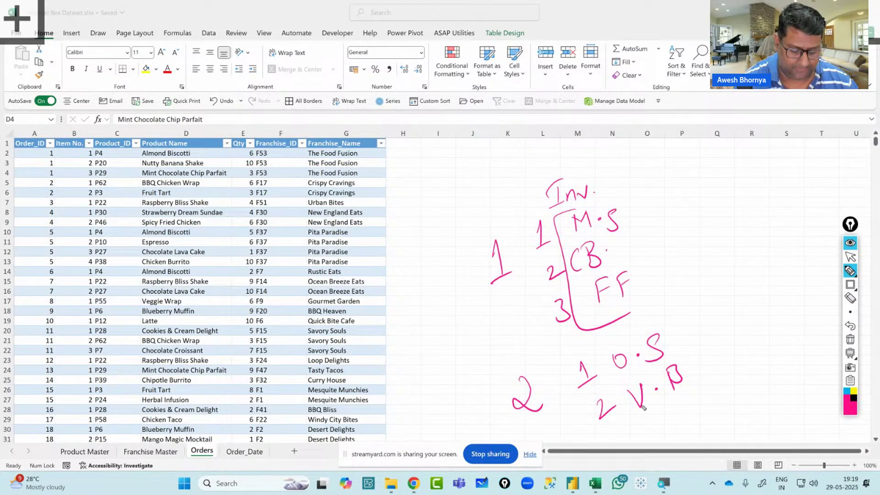
left_click_drag(627, 434, 638, 451)
mouse_move(670, 410)
left_mouse_down()
mouse_move(660, 442)
mouse_move(674, 418)
left_mouse_up()
mouse_move(694, 408)
left_mouse_down()
mouse_move(686, 429)
mouse_move(701, 405)
left_mouse_up()
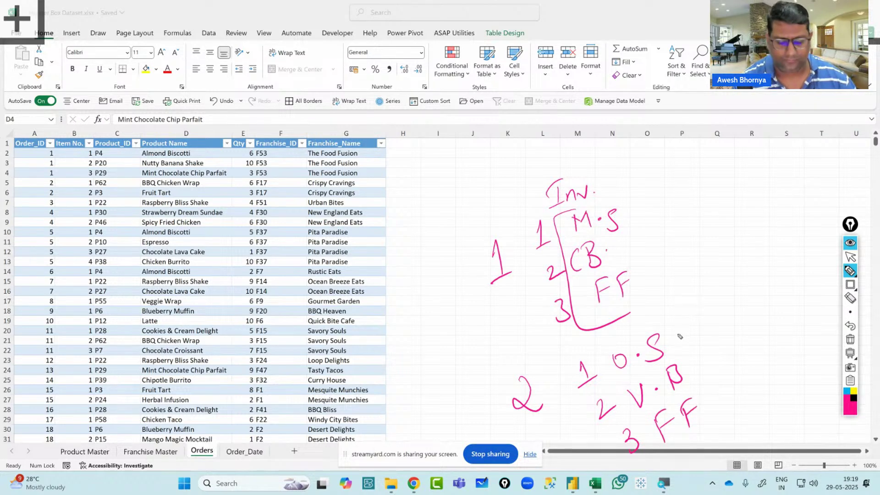
mouse_move(616, 336)
left_mouse_down()
mouse_move(629, 422)
mouse_move(670, 440)
left_mouse_up()
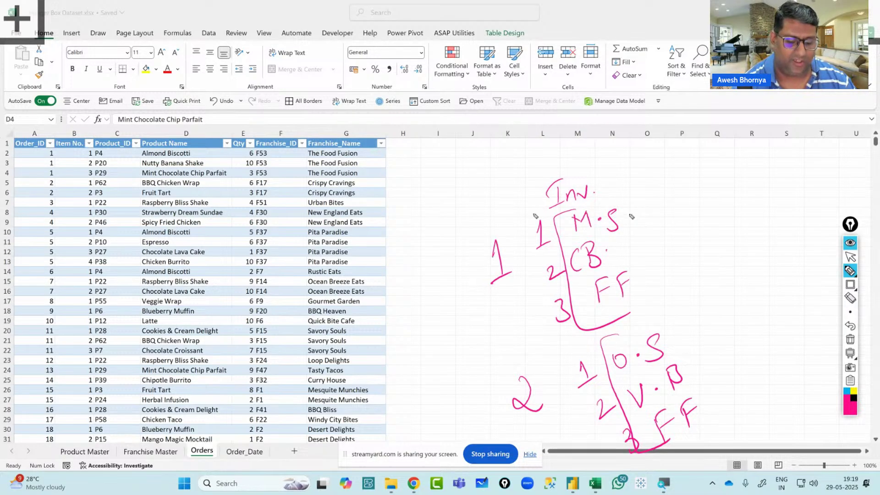
Mark order 1 and its three items in the sketch and the Order_ID and Item No. columns, and clear all the ink
left_click_drag(490, 295, 526, 274)
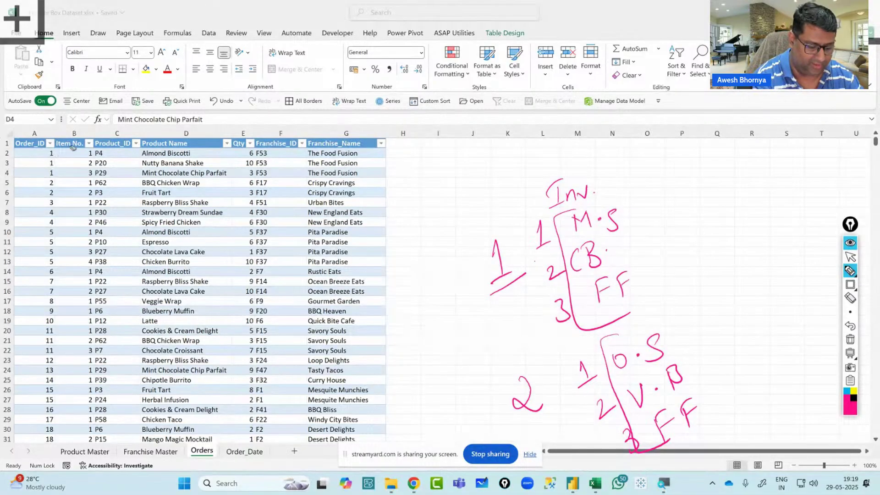
mouse_move(53, 153)
left_mouse_down()
mouse_move(61, 154)
mouse_move(53, 179)
left_mouse_up()
mouse_move(91, 153)
left_mouse_down()
mouse_move(80, 154)
mouse_move(91, 185)
left_mouse_up()
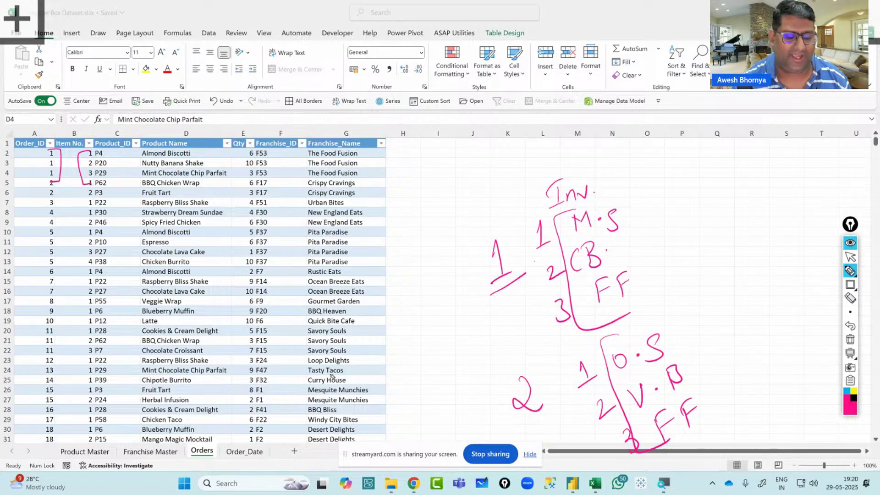
mouse_move(510, 233)
left_mouse_down()
mouse_move(475, 266)
mouse_move(504, 221)
left_mouse_up()
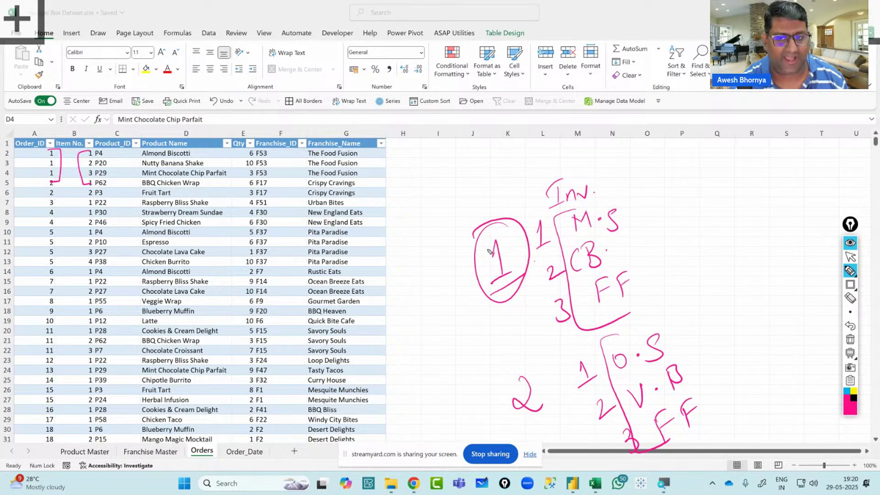
left_click_drag(534, 258, 628, 224)
left_click_drag(535, 300, 628, 260)
left_click_drag(560, 339, 662, 302)
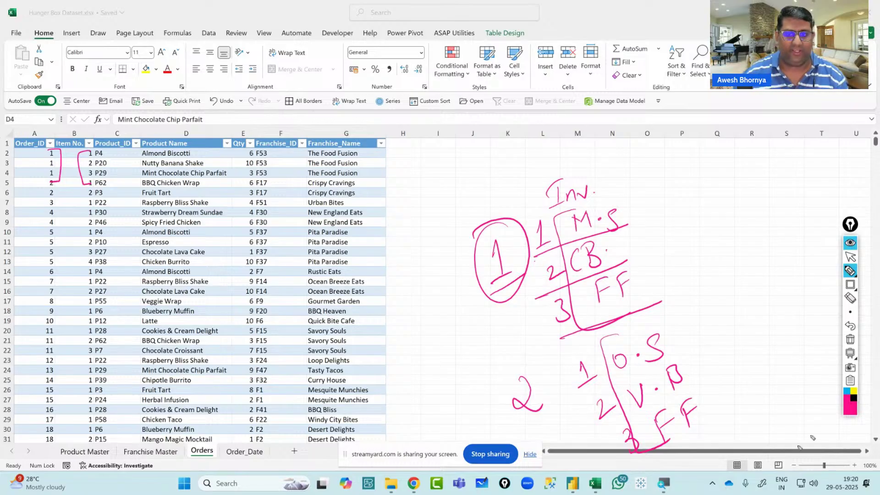
left_click(852, 339)
left_click(850, 257)
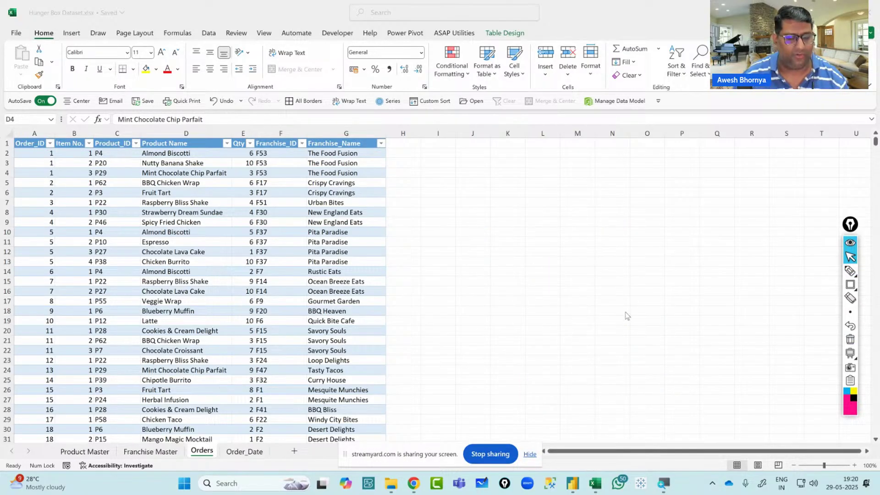
Review the Order_ID and Date columns on the Order_Date sheet and compare them with the Orders sheet
left_click(849, 285)
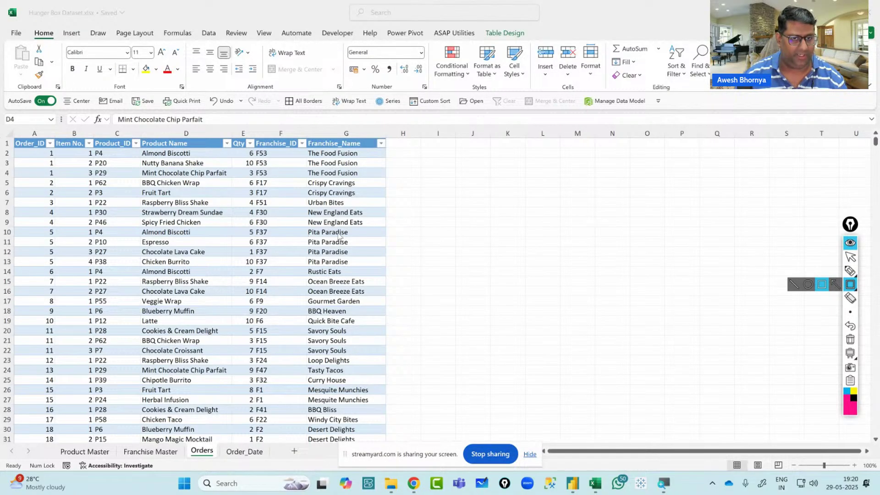
left_click(852, 258)
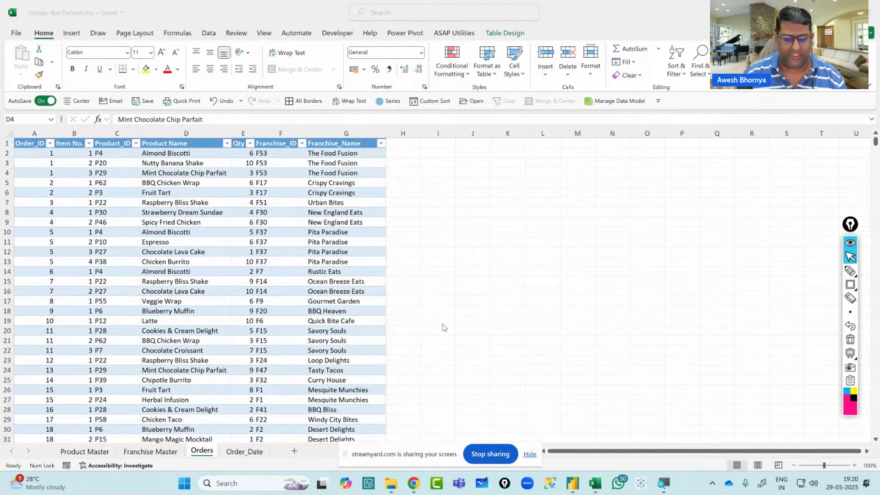
left_click(237, 456)
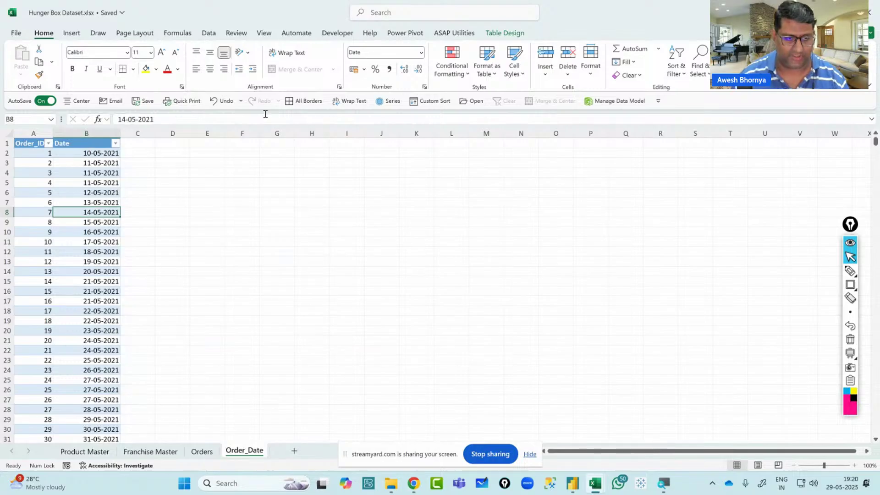
left_click(71, 181)
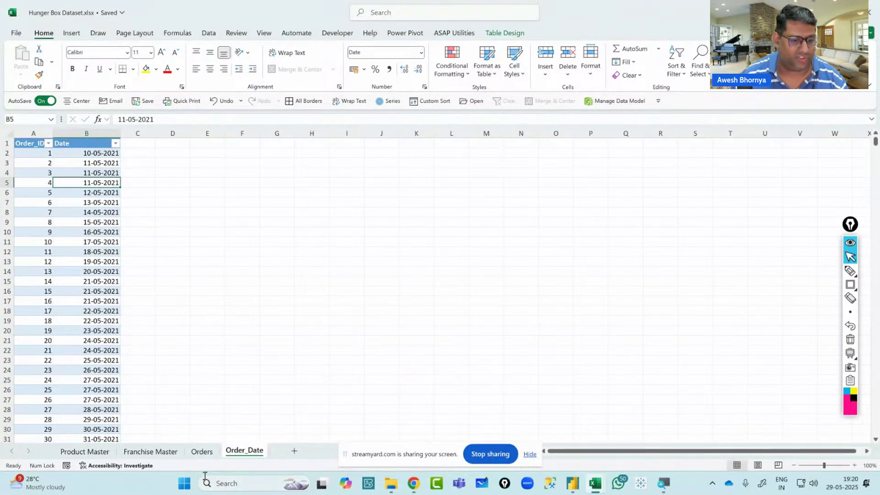
left_click(202, 451)
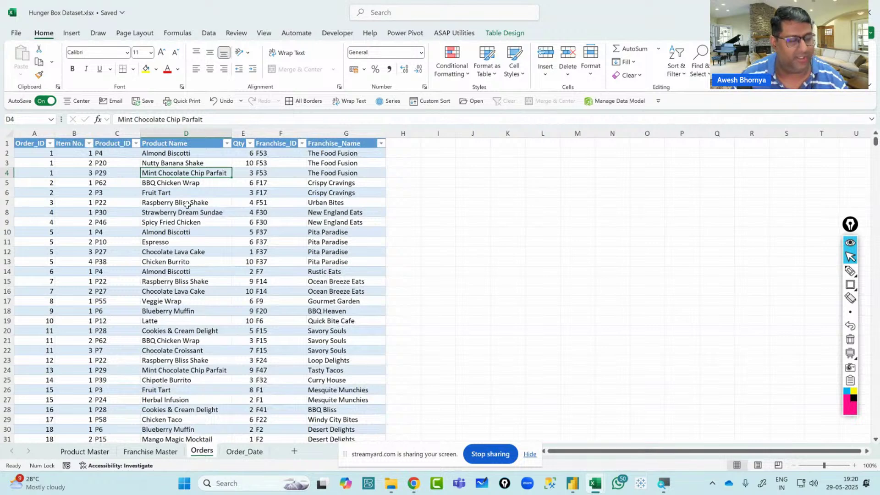
left_click(237, 453)
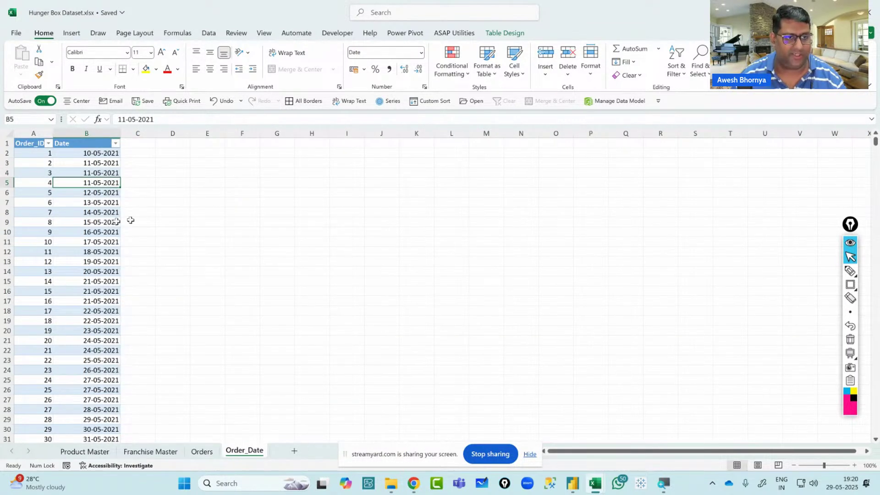
mouse_move(864, 275)
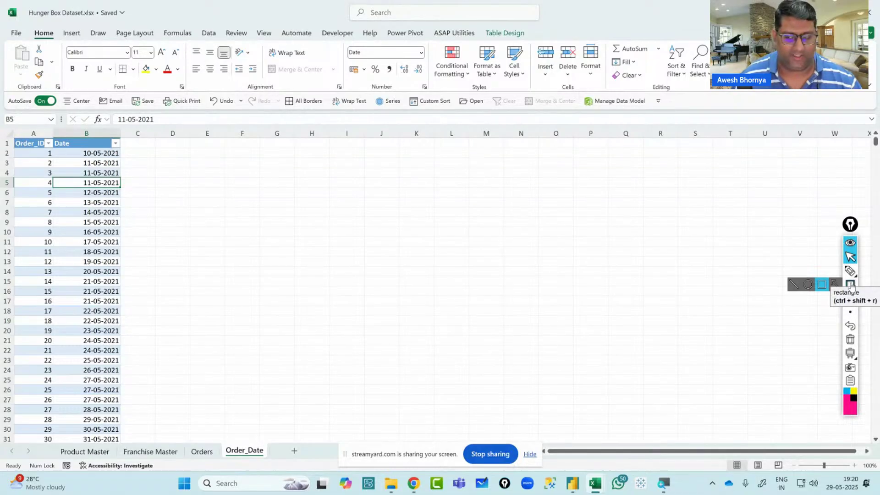
left_click(849, 259)
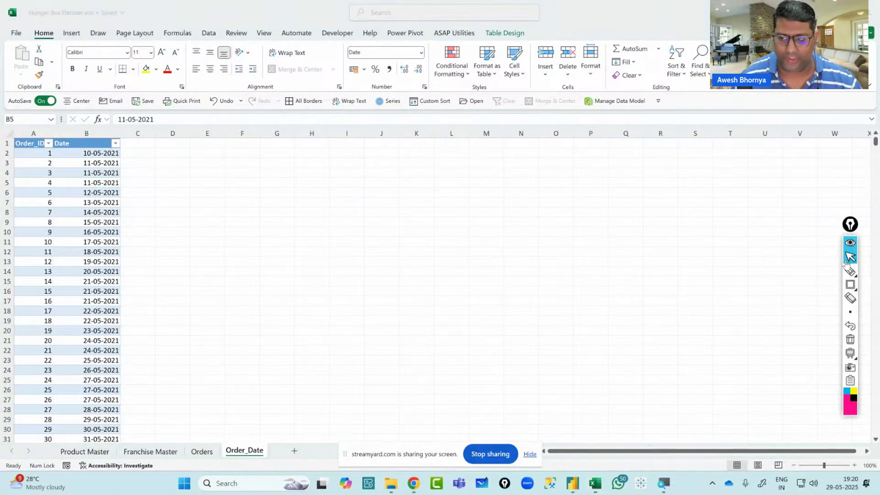
Switch to Power BI Desktop and start a new blank report
left_click(569, 484)
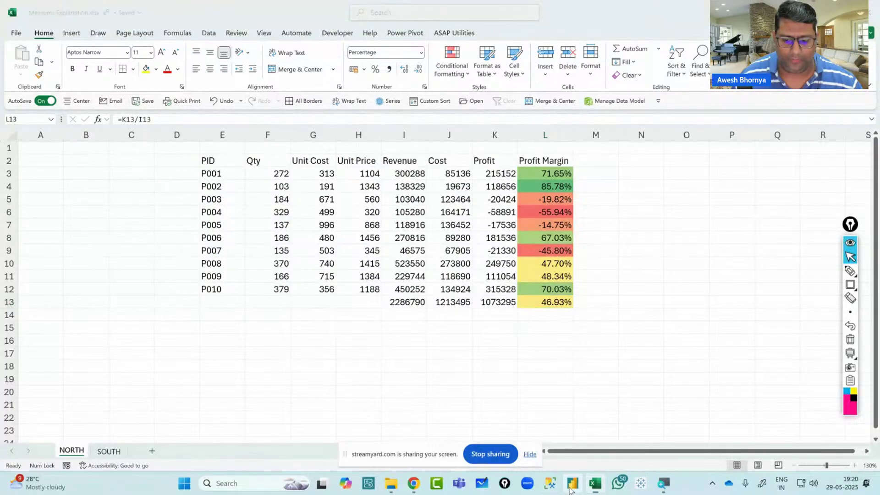
left_click(572, 484)
left_click(18, 27)
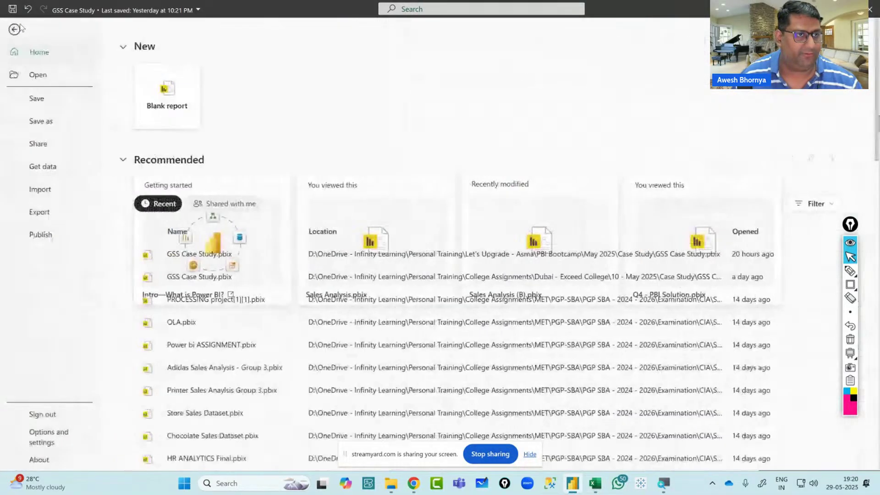
left_click(147, 95)
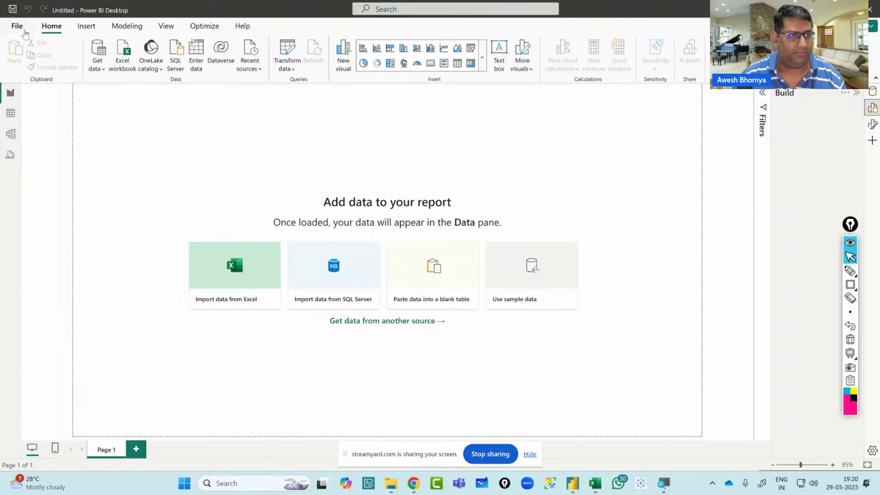
Disable importing relationships on first load and autodetecting new relationships in the current file's Data Load options
left_click(16, 28)
left_click(48, 440)
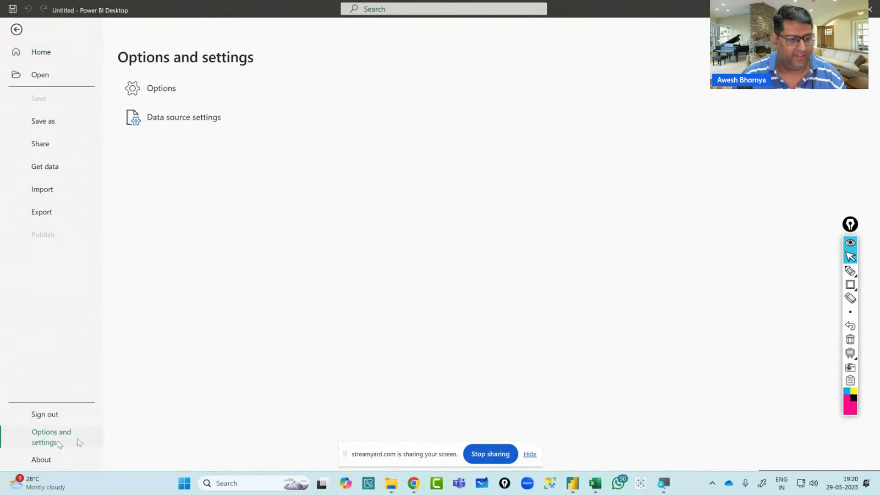
key("Escape")
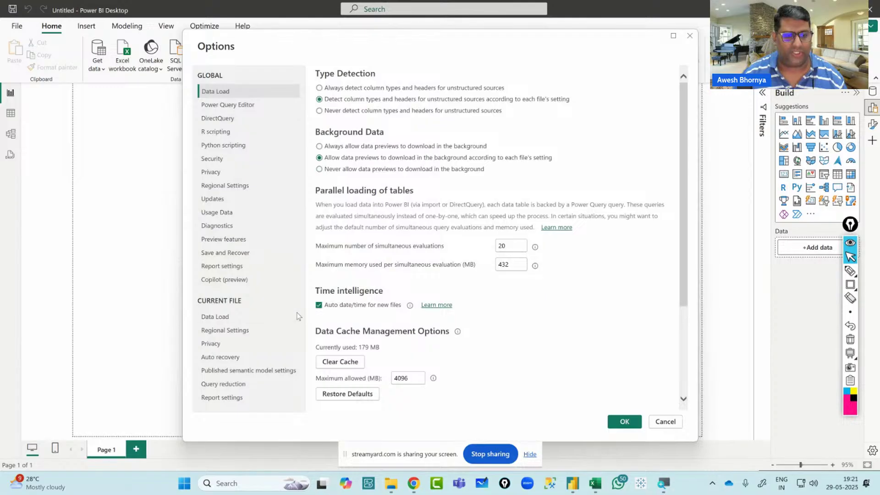
left_click(257, 317)
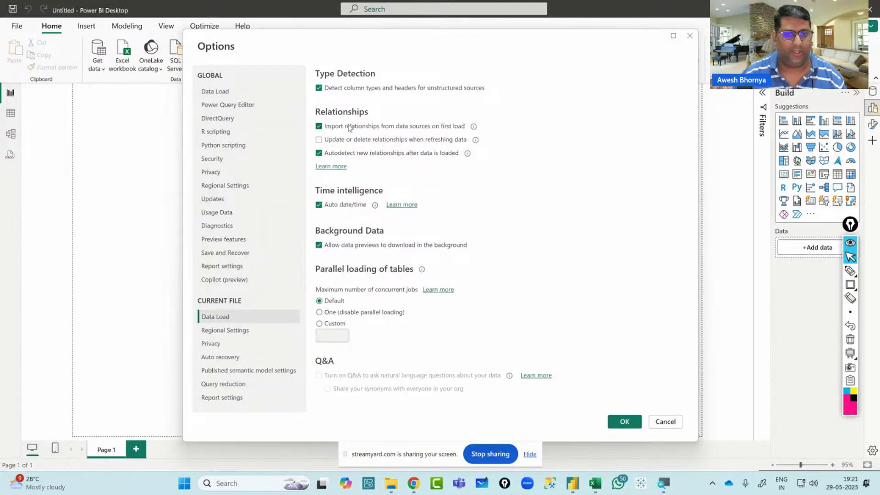
left_click(341, 156)
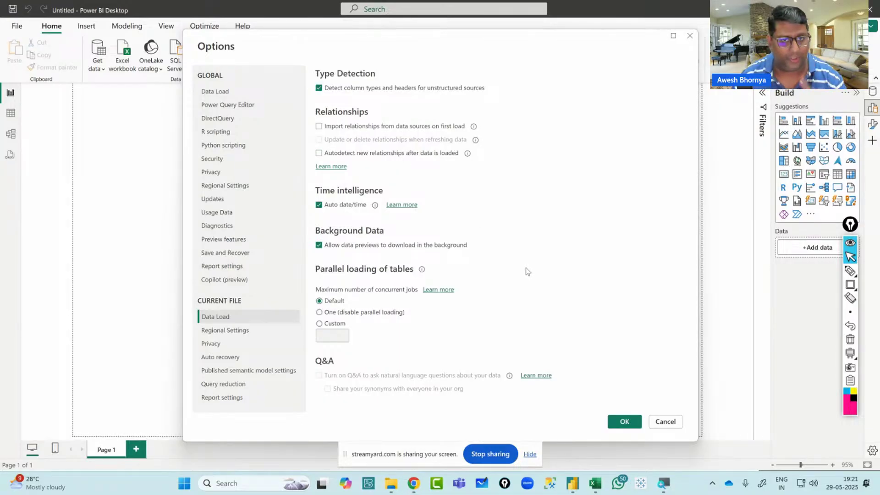
left_click(625, 422)
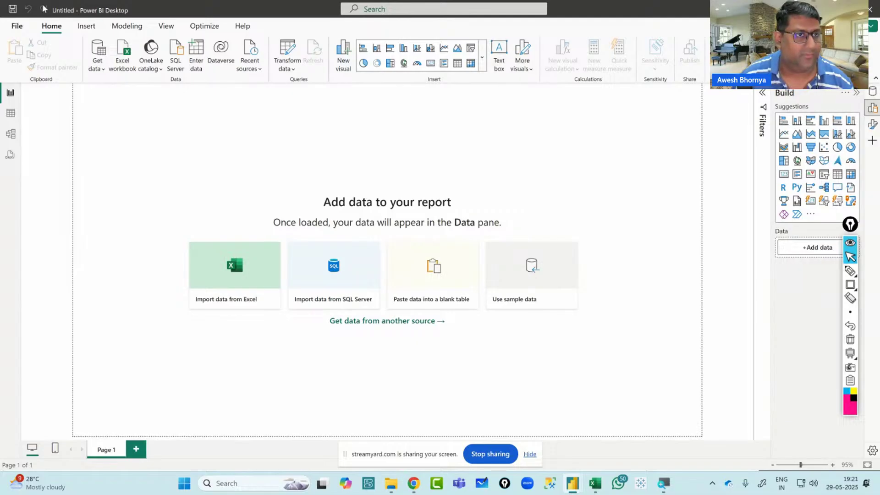
Save the new report as Hunger Box Case Study in the May 2025 Case Study folder
left_click(18, 28)
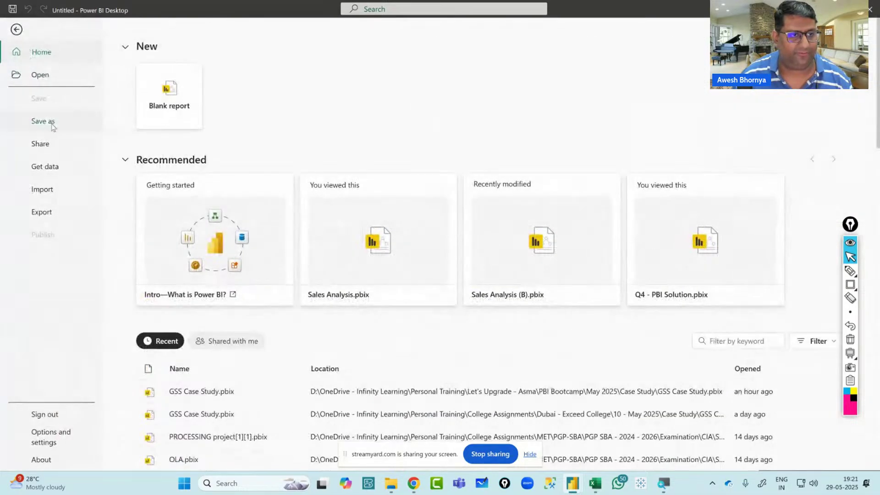
left_click(44, 122)
left_click(335, 111)
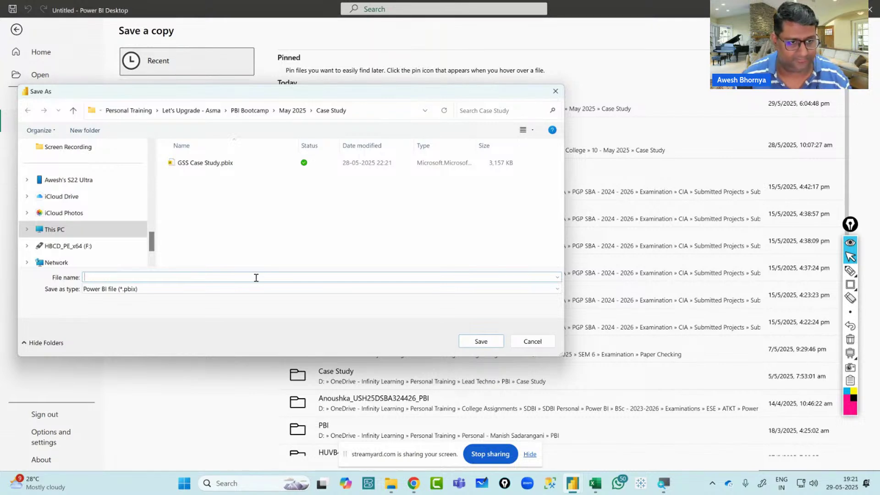
type("Hunger Box Case Study")
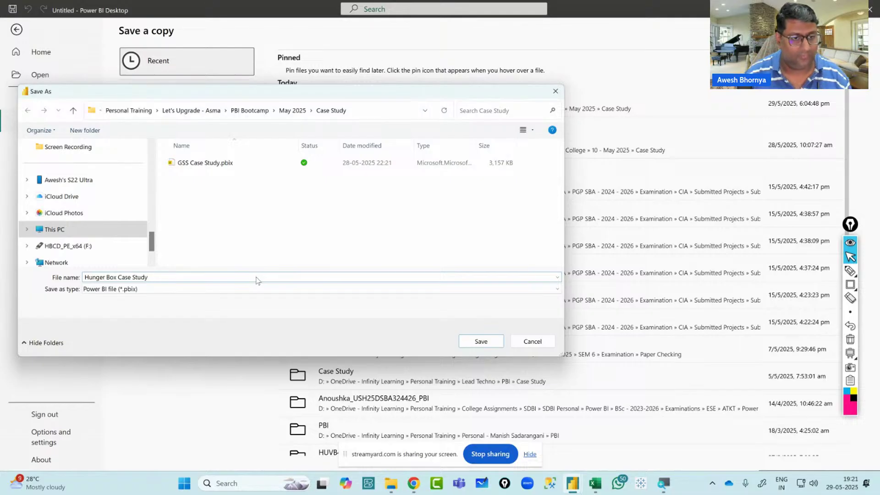
key("Return")
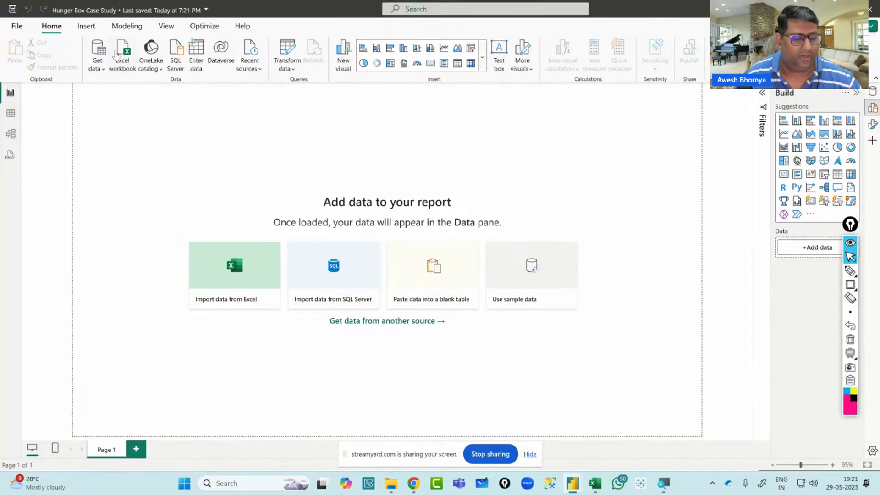
Connect the report to the Excel workbook Hunger Box Dataset.xlsx in the May 2025 Datasets folder
left_click(116, 54)
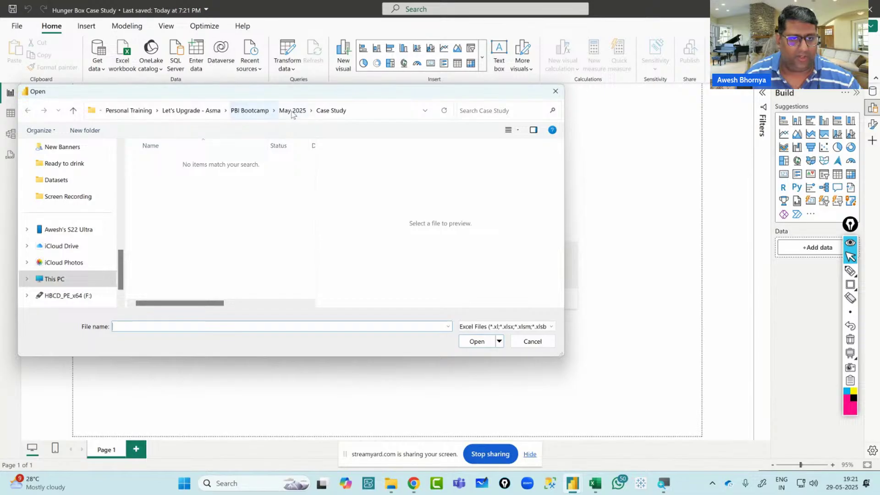
left_click(292, 111)
double_click(166, 180)
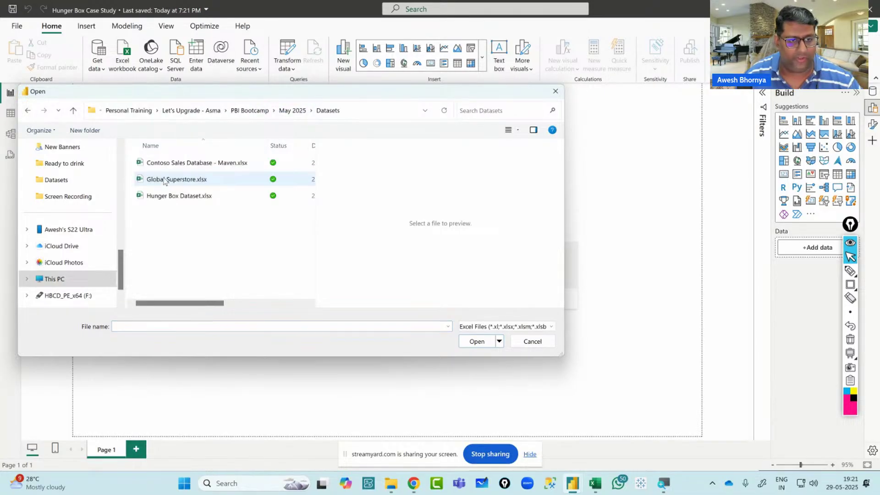
double_click(165, 196)
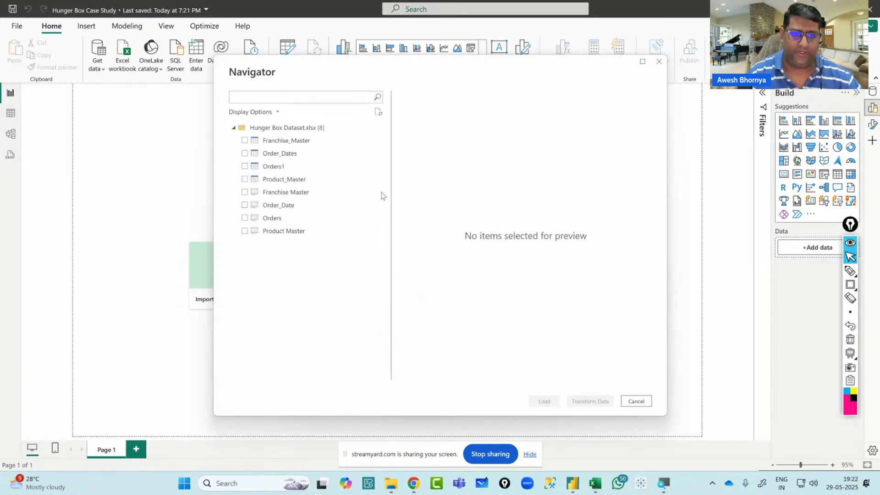
Circle the Navigator's two groups of icons in ink and label them "Tablenames" and "Sheet", underlining the table label
left_click(851, 271)
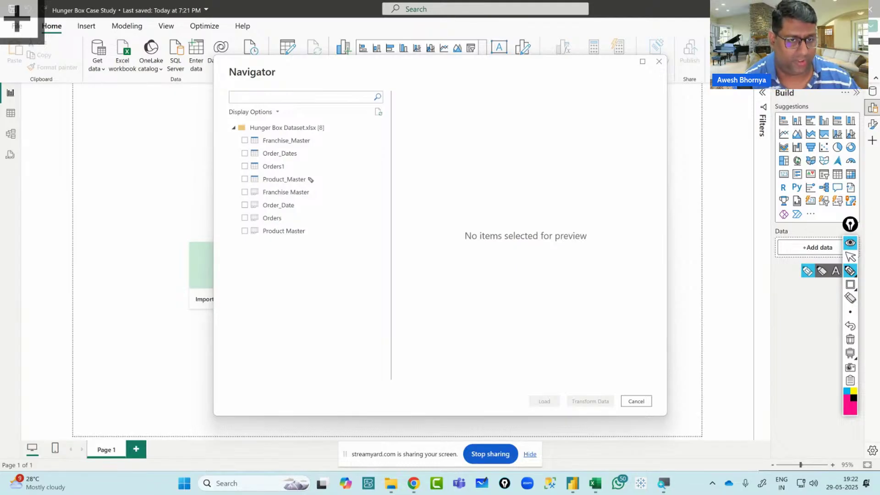
mouse_move(257, 133)
left_mouse_down()
mouse_move(252, 184)
mouse_move(261, 136)
left_mouse_up()
mouse_move(251, 185)
left_mouse_down()
mouse_move(252, 233)
mouse_move(260, 193)
left_mouse_up()
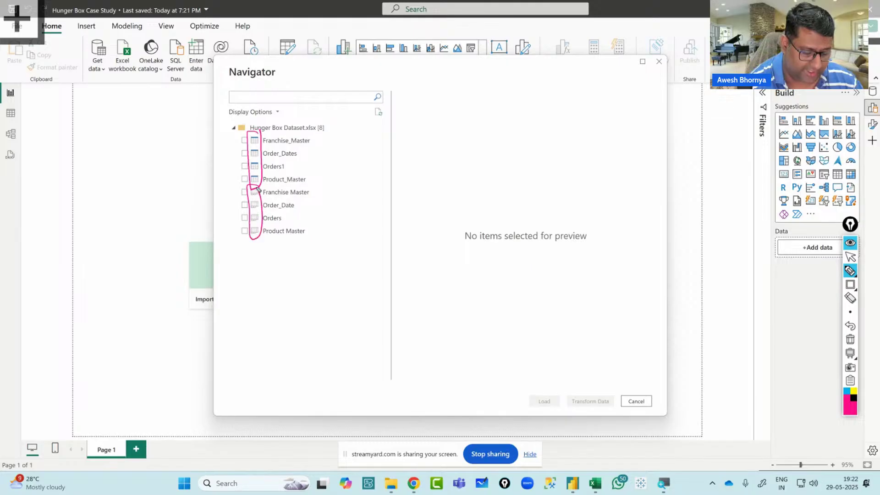
mouse_move(257, 243)
left_mouse_down()
mouse_move(270, 298)
mouse_move(317, 286)
mouse_move(322, 265)
left_mouse_up()
mouse_move(259, 131)
left_mouse_down()
mouse_move(288, 108)
mouse_move(285, 118)
left_mouse_up()
mouse_move(307, 102)
left_mouse_down()
mouse_move(300, 115)
mouse_move(308, 106)
left_mouse_up()
mouse_move(315, 107)
left_mouse_down()
mouse_move(324, 112)
mouse_move(353, 85)
mouse_move(362, 103)
mouse_move(390, 86)
mouse_move(422, 87)
mouse_move(451, 73)
left_mouse_up()
left_click_drag(305, 144, 489, 83)
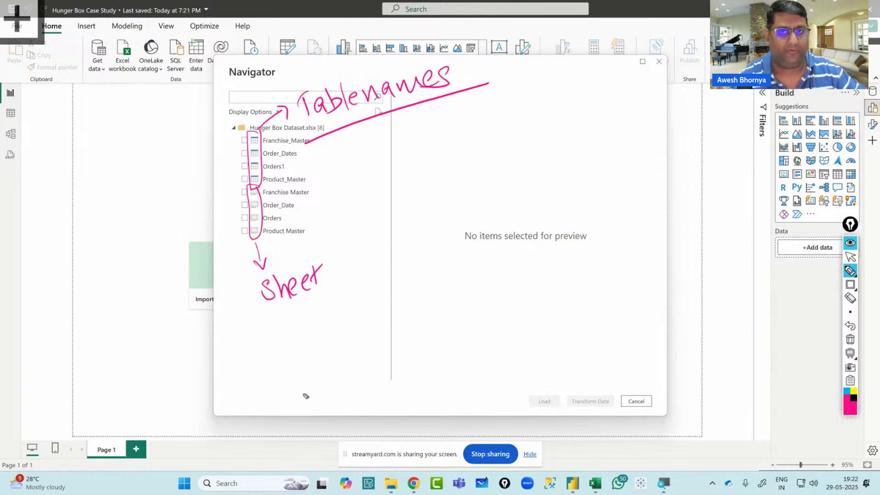
Bracket and tick the four table entries, write and circle "Range" beside the sheet label, and clear all the ink
mouse_move(305, 136)
left_mouse_down()
mouse_move(326, 176)
mouse_move(299, 180)
left_mouse_up()
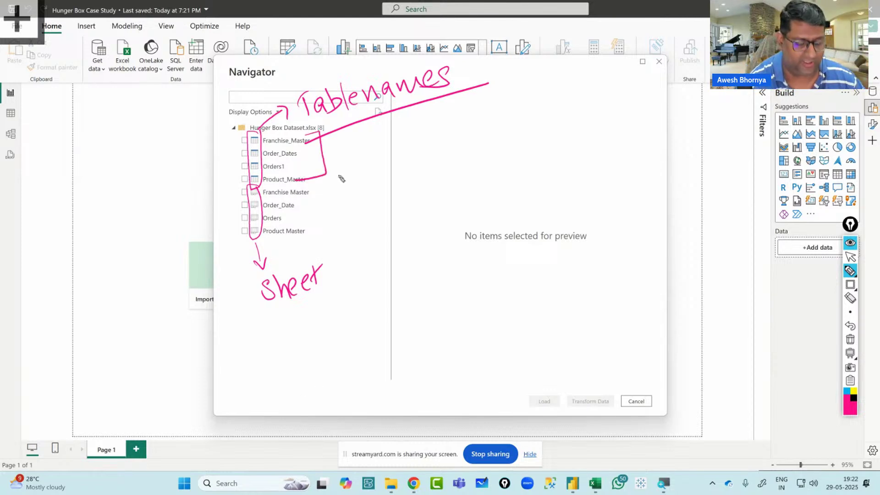
mouse_move(342, 266)
left_mouse_down()
mouse_move(348, 289)
mouse_move(399, 262)
mouse_move(404, 300)
left_mouse_up()
left_click_drag(408, 261, 427, 265)
left_click(434, 260)
mouse_move(331, 259)
left_mouse_down()
mouse_move(443, 286)
mouse_move(363, 299)
left_mouse_up()
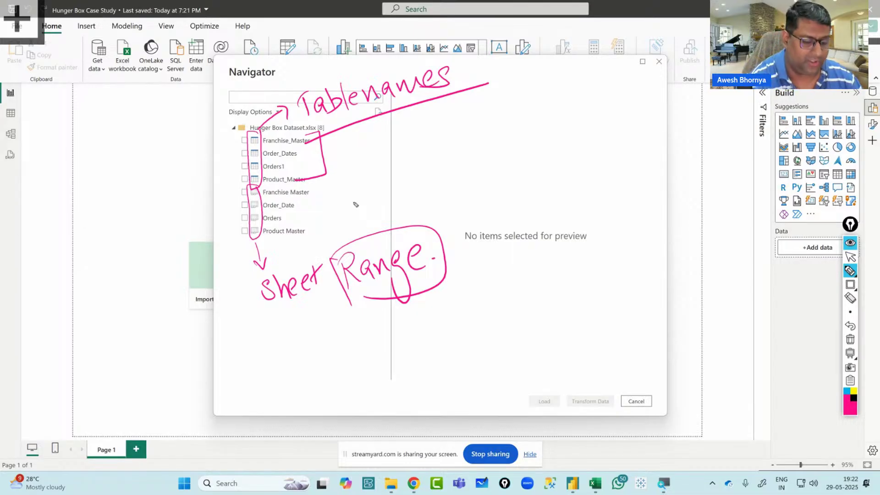
mouse_move(243, 151)
left_mouse_down()
mouse_move(253, 149)
mouse_move(264, 166)
left_mouse_up()
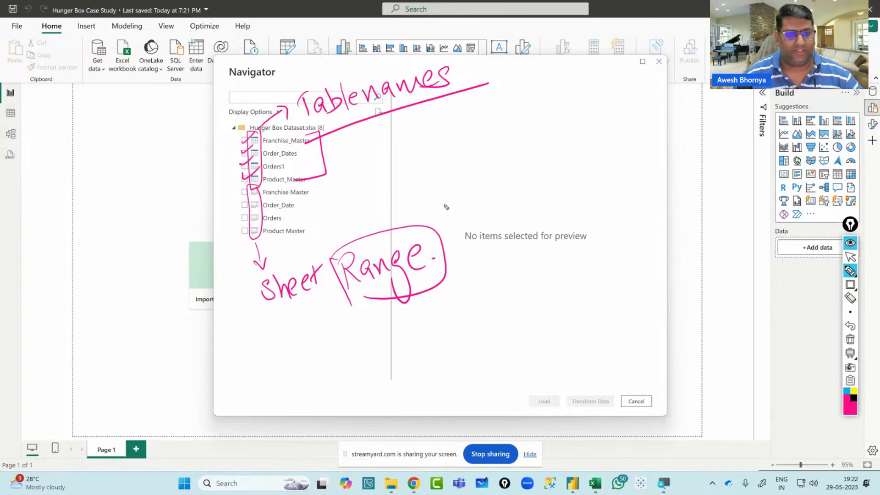
left_click(851, 339)
left_click(851, 257)
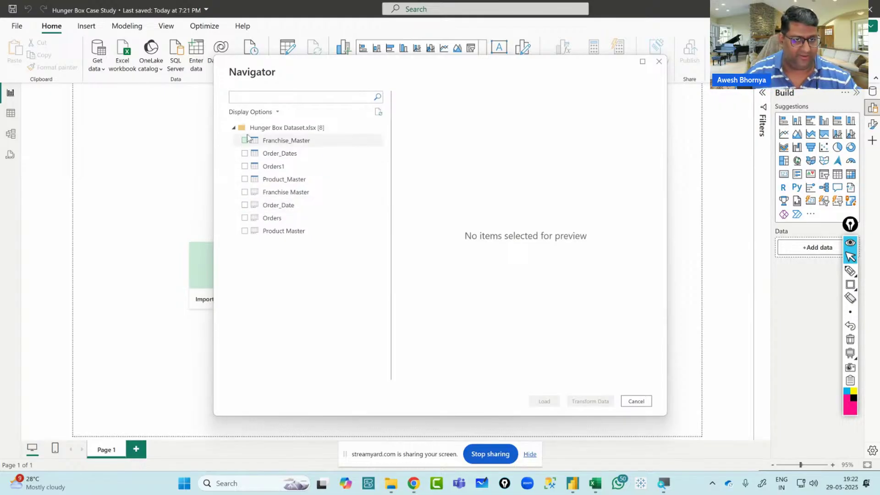
Select the Franchise_Master, Order_Dates, Orders1 and Product_Master tables for import and look through the Franchise_Master preview
left_click(245, 140)
left_click(245, 153)
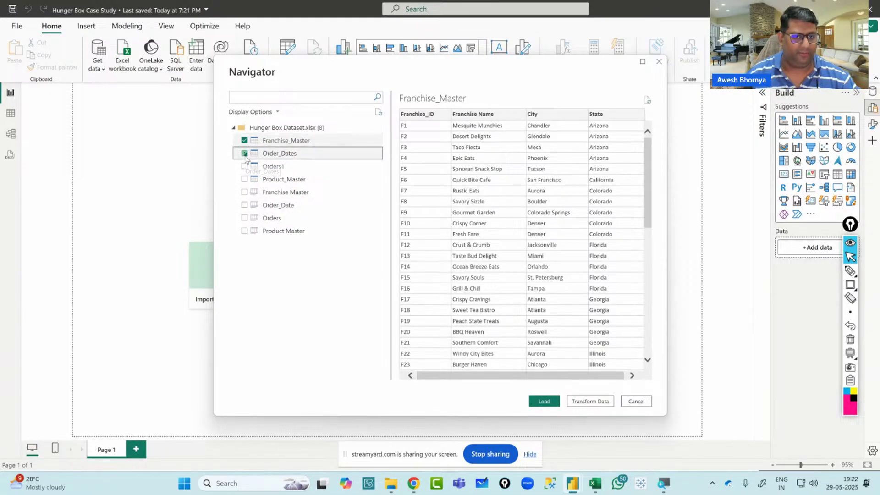
left_click(245, 166)
left_click(245, 179)
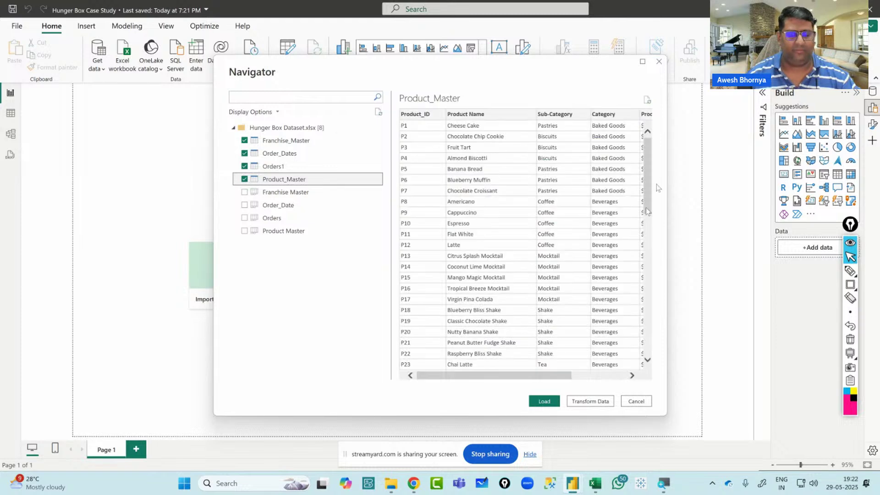
left_click(298, 141)
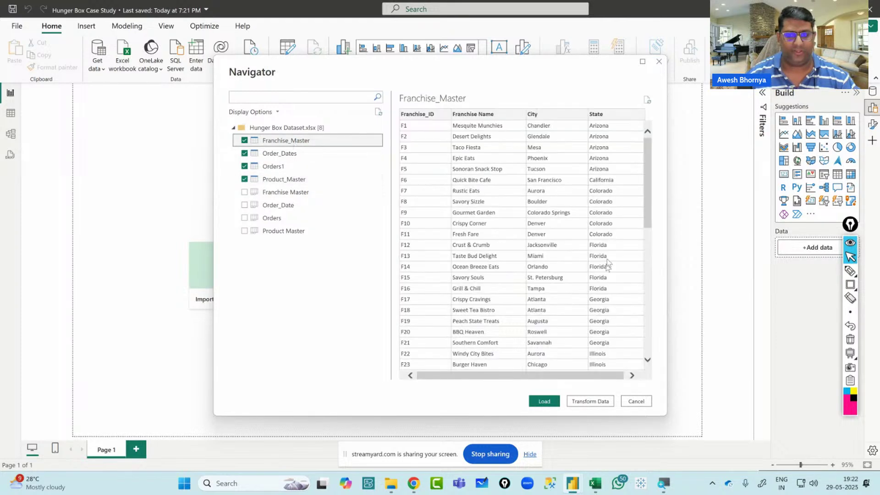
scroll(583, 361, "down", 10)
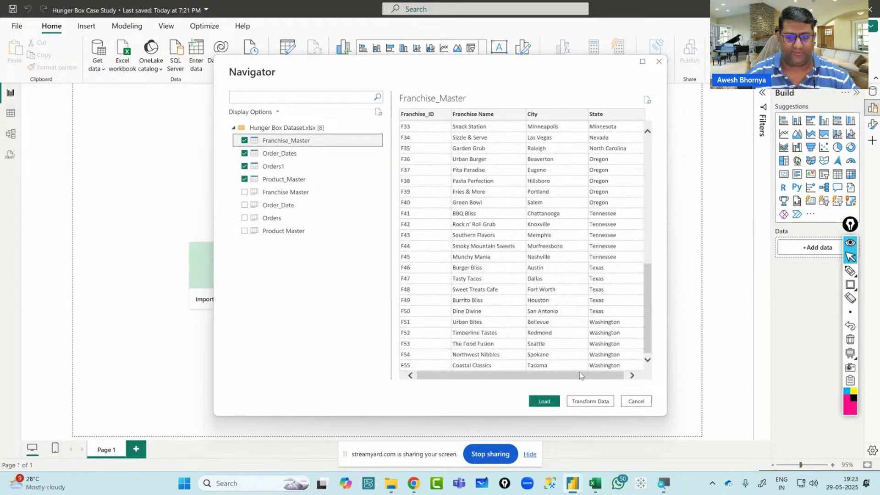
scroll(579, 372, "up", 10)
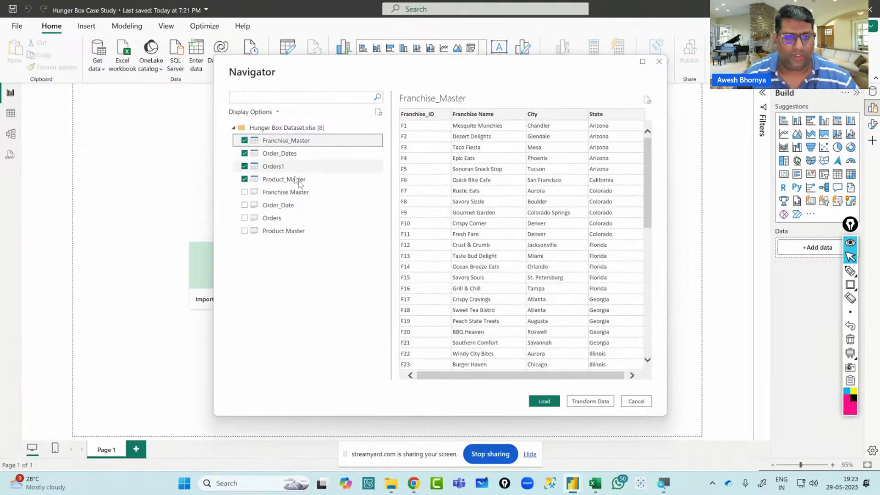
Open the selected tables in the Power Query Editor and rename the Franchise_Master query to Franchise Master
left_click(586, 401)
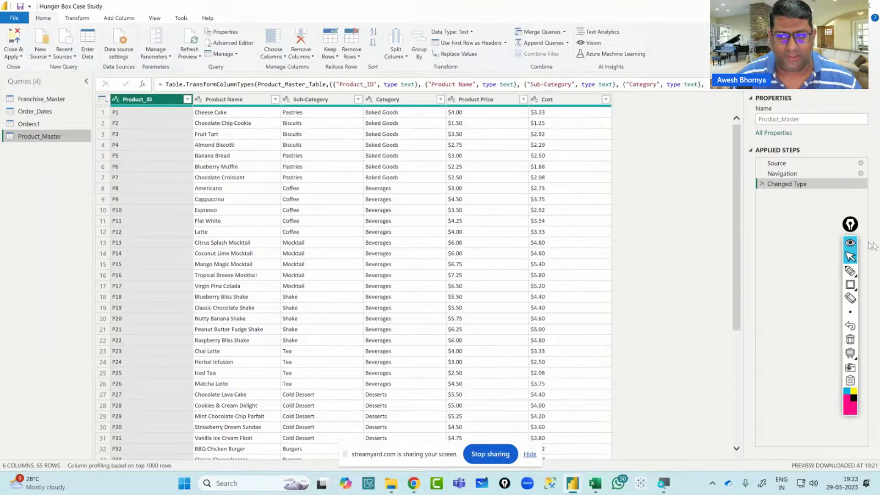
left_click(45, 103)
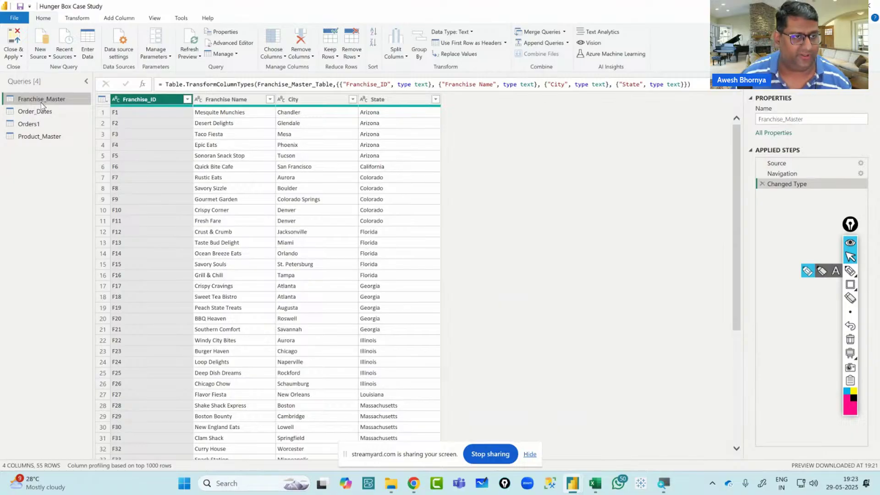
left_click(787, 120)
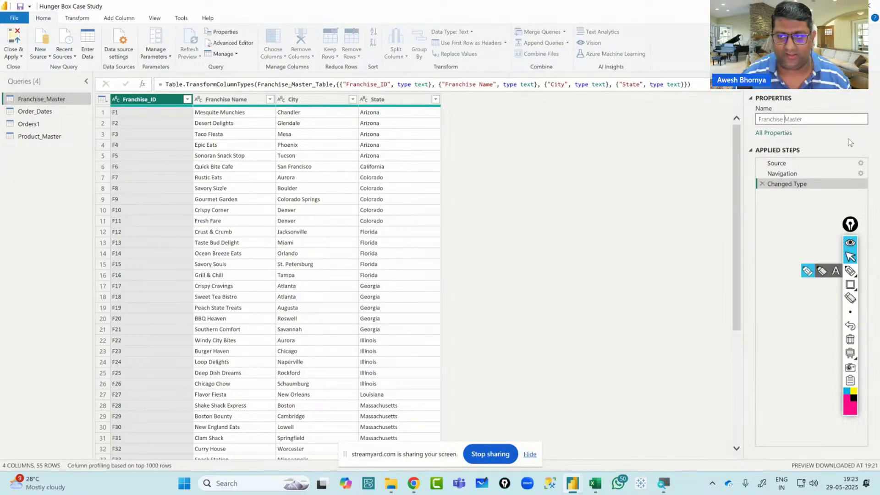
key("Return")
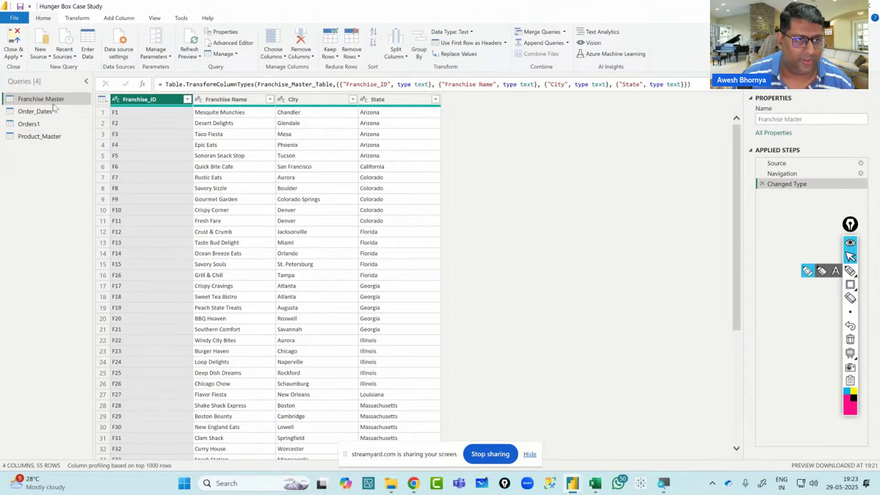
Shorten the franchise query's name to Franchisees
left_click(813, 121)
key("BackSpace")
key("BackSpace")
key("BackSpace")
key("BackSpace")
key("BackSpace")
key("BackSpace")
type("e")
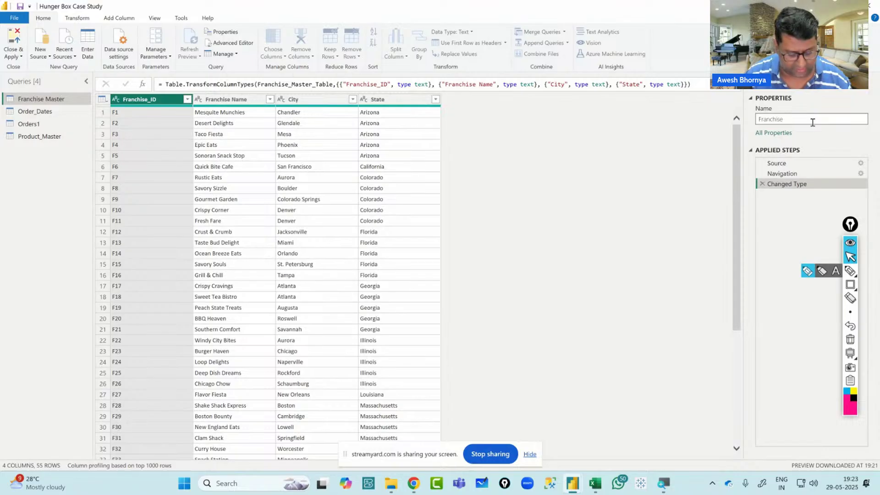
type("s")
key("Return")
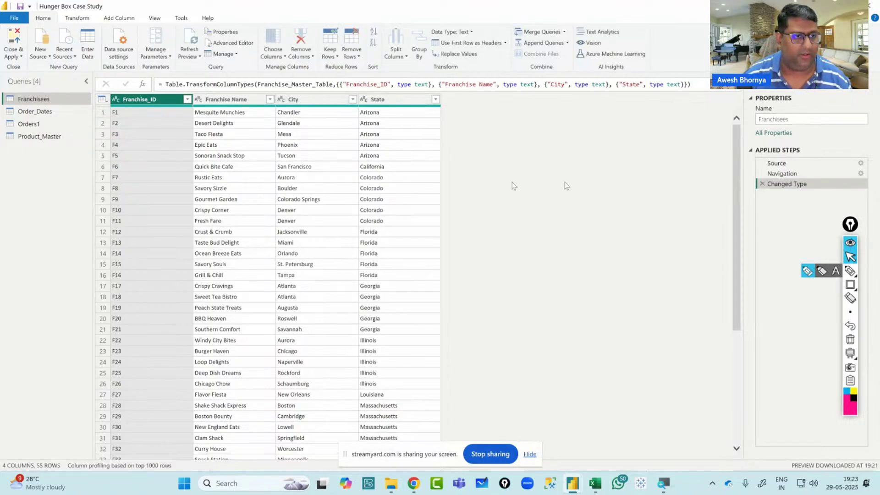
Rename the Order_Dates query to Order Dates and the Orders1 query to Sales
left_click(71, 113)
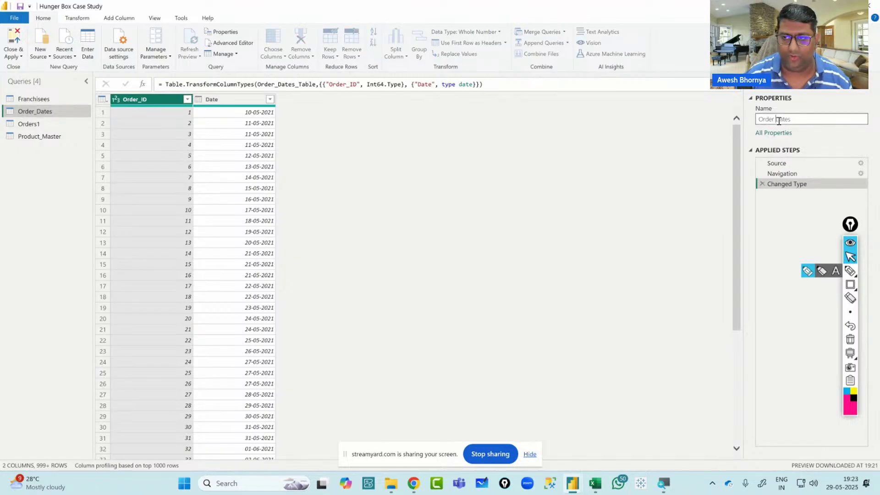
left_click(28, 126)
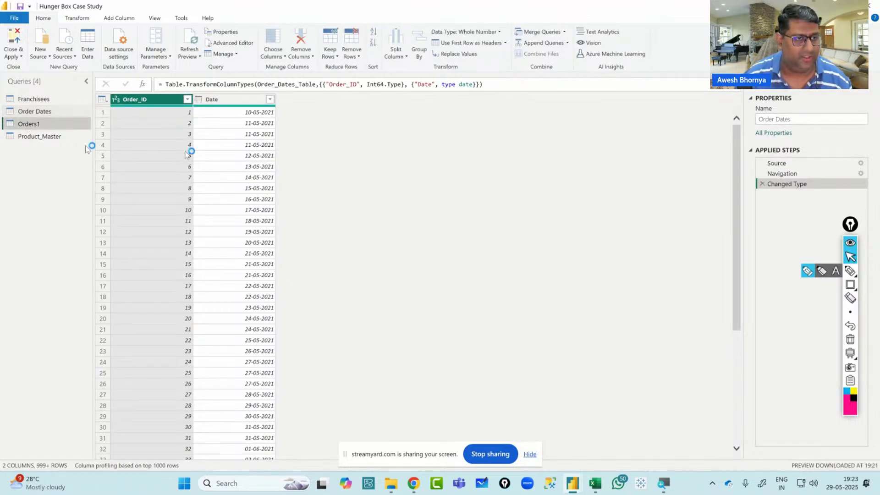
double_click(791, 119)
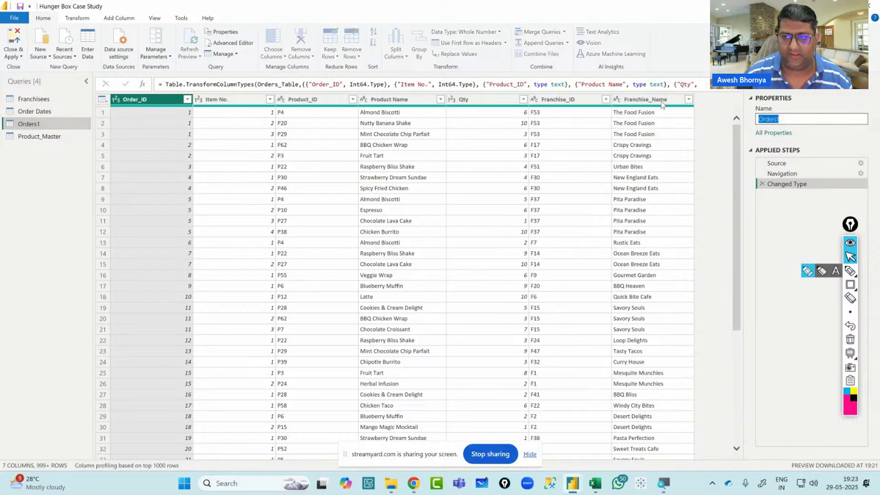
type("Sales")
key("Return")
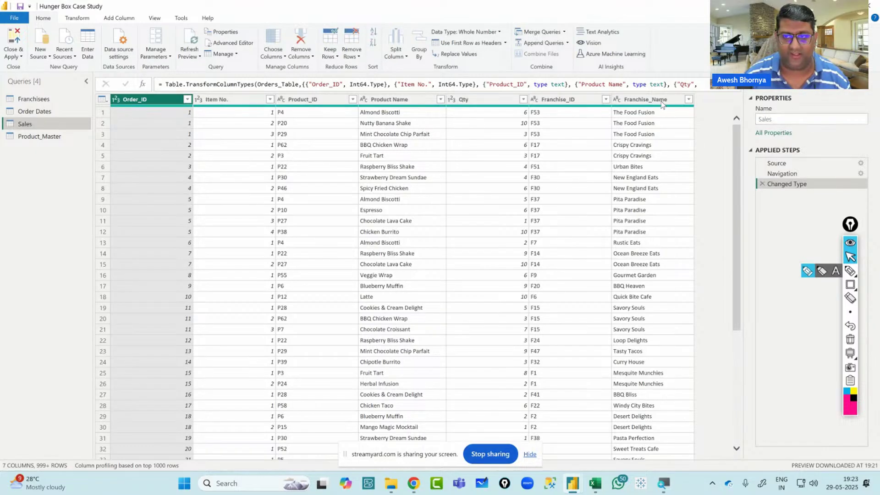
Rename the Product_Master query to Products and review the columns of all four queries, ending on Products
left_click(39, 136)
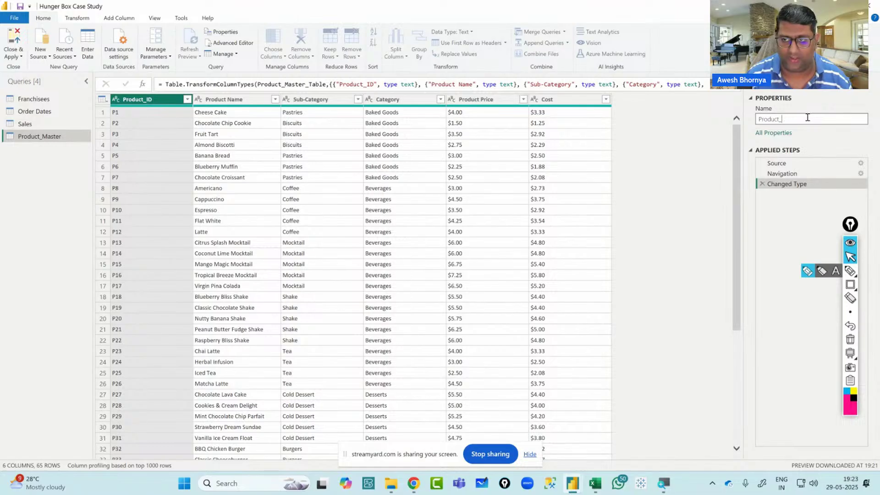
key("Return")
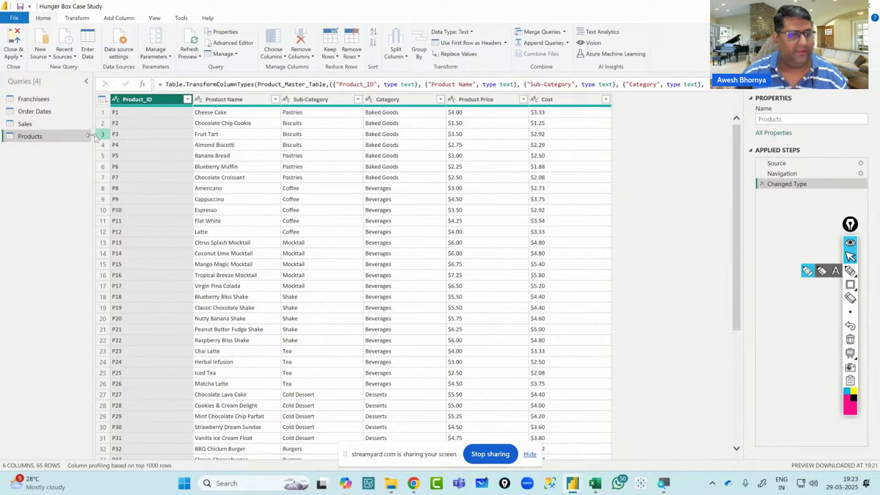
left_click(44, 97)
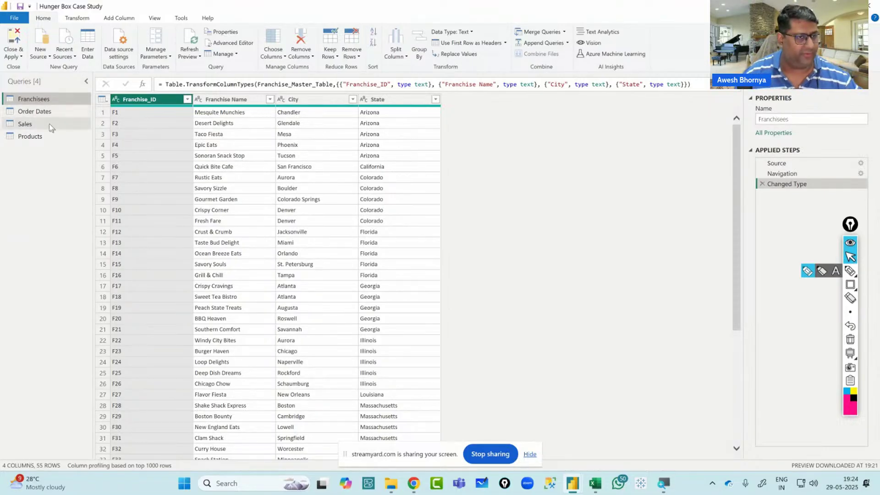
left_click(64, 112)
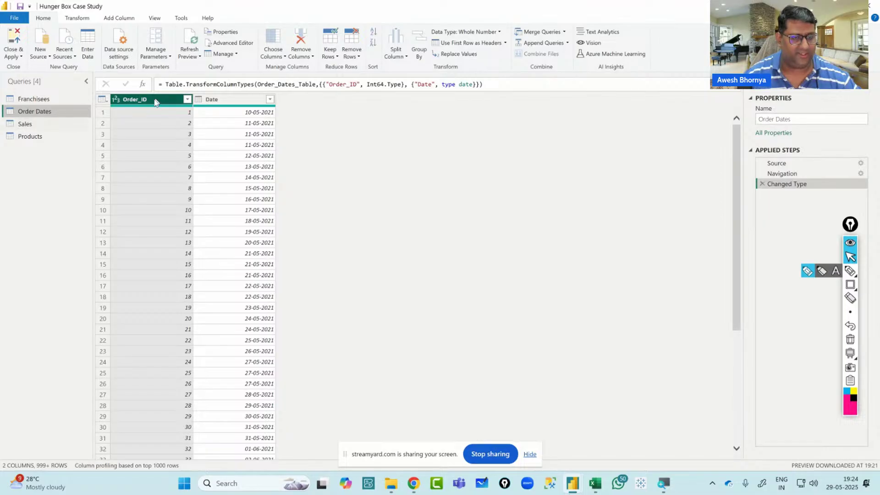
left_click(48, 123)
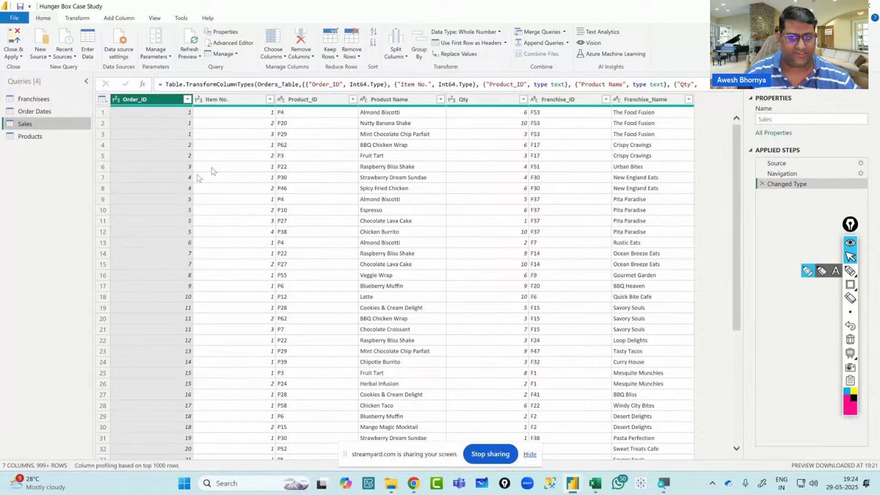
left_click(42, 140)
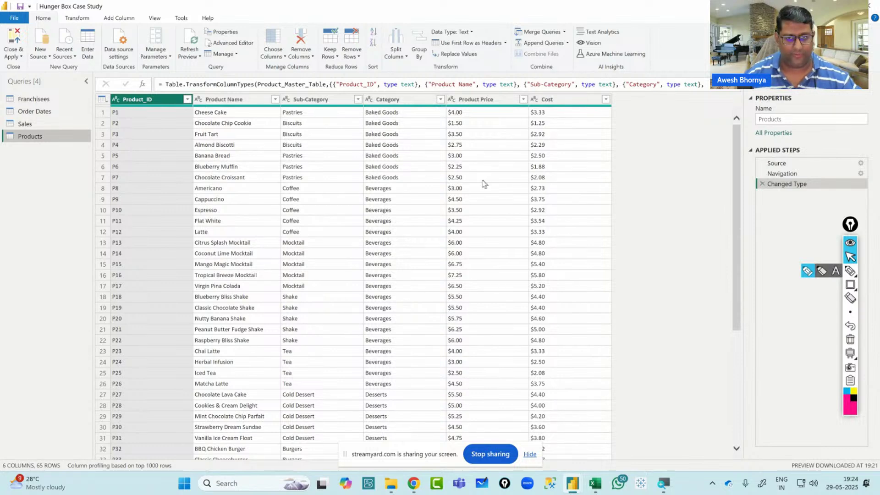
Try to convert the Product Price column to Fixed decimal number, replacing the current type conversion
left_click(452, 100)
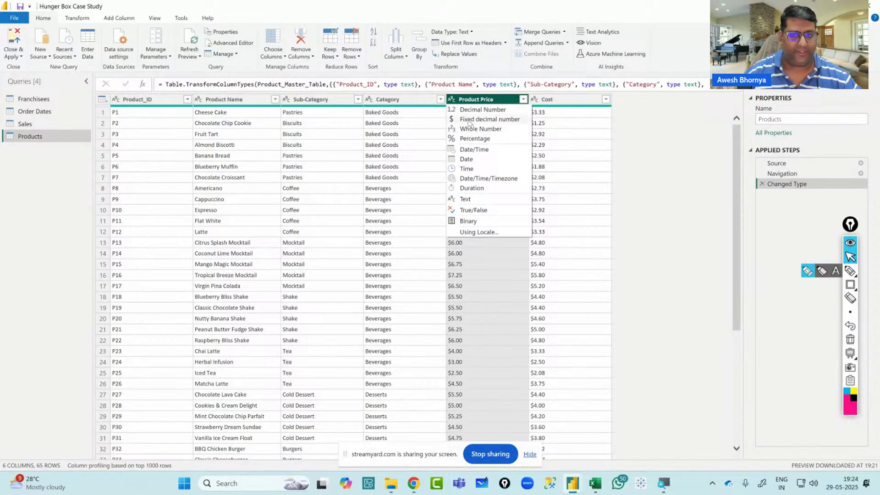
left_click(471, 120)
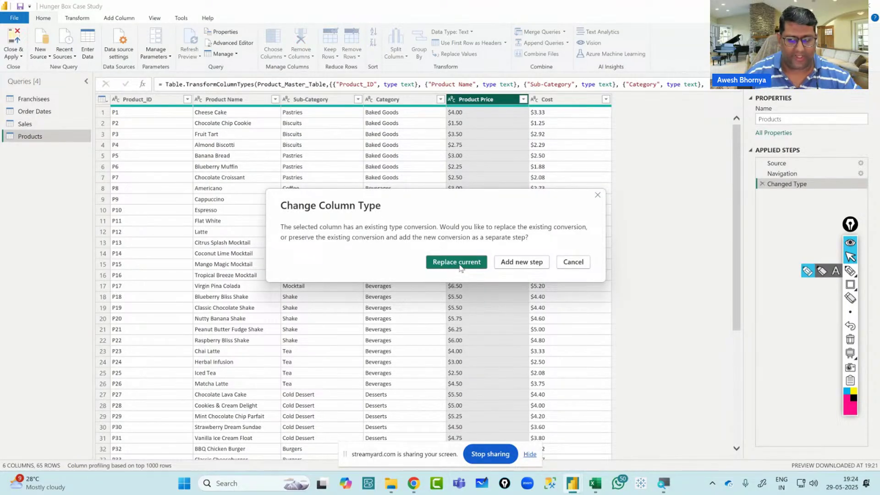
left_click(460, 264)
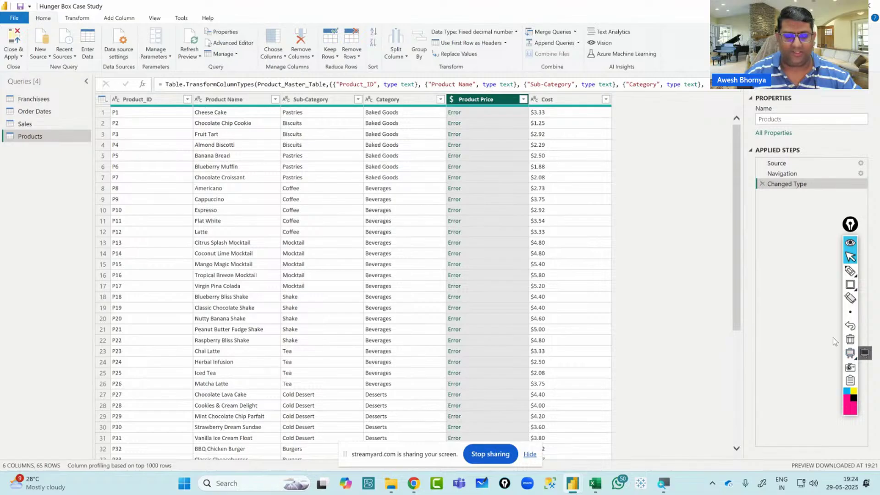
Delete the Changed Type step from Products and set the Product_ID, Product Name, Sub-Category and Category columns to Text
left_click(762, 185)
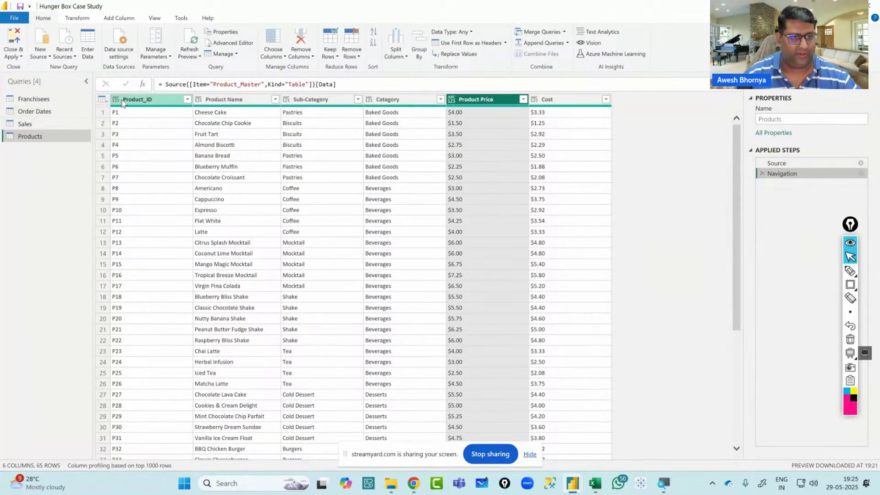
left_click(163, 100)
left_click(232, 102, "shift")
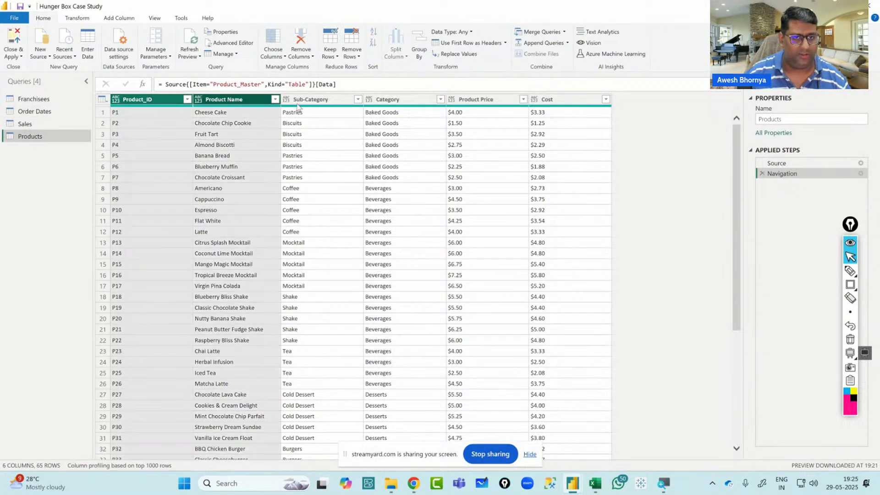
left_click(303, 101, "shift")
left_click(406, 100, "shift")
right_click(420, 104)
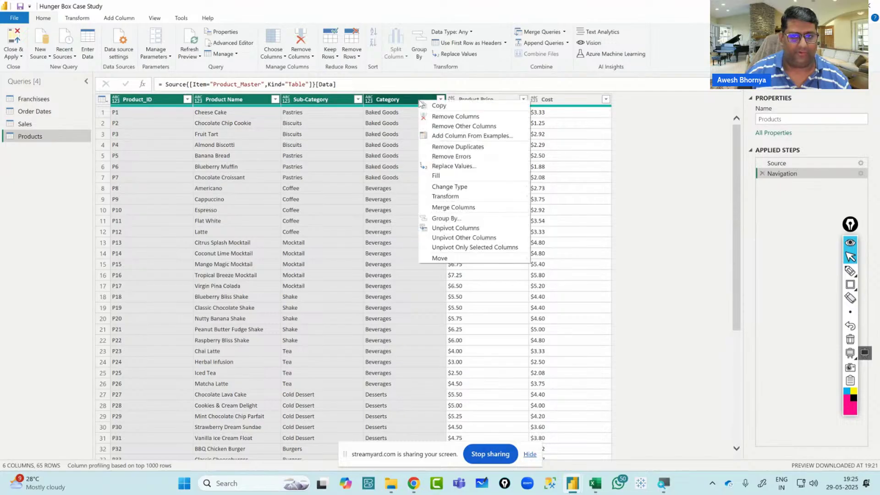
mouse_move(518, 187)
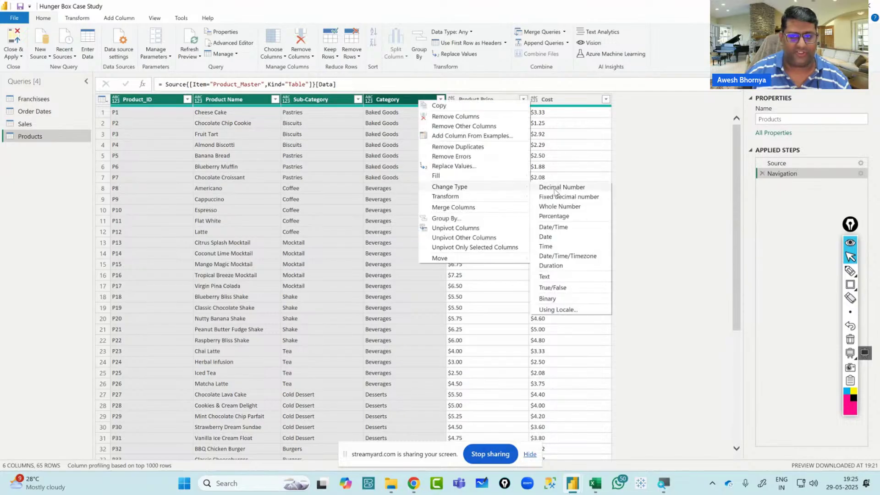
left_click(560, 278)
Look through the split, format and column commands available for cleaning the Product Price column
left_click(470, 105)
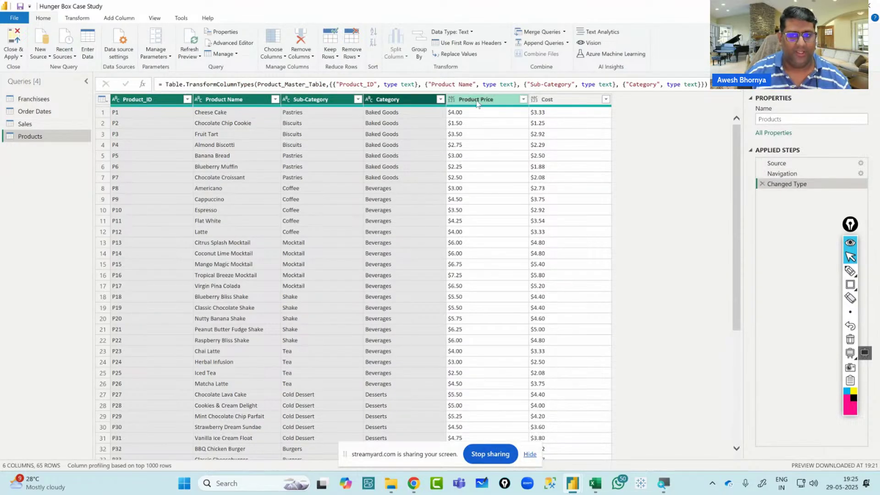
left_click(550, 106, "shift")
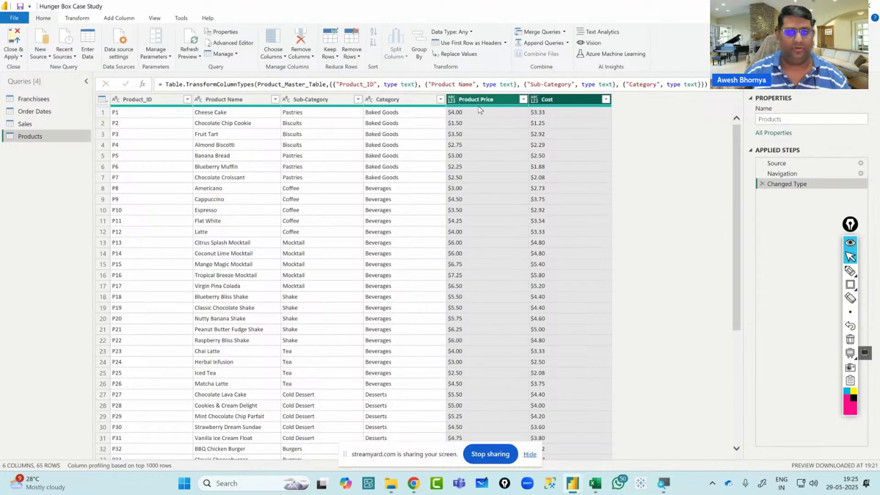
left_click(501, 101)
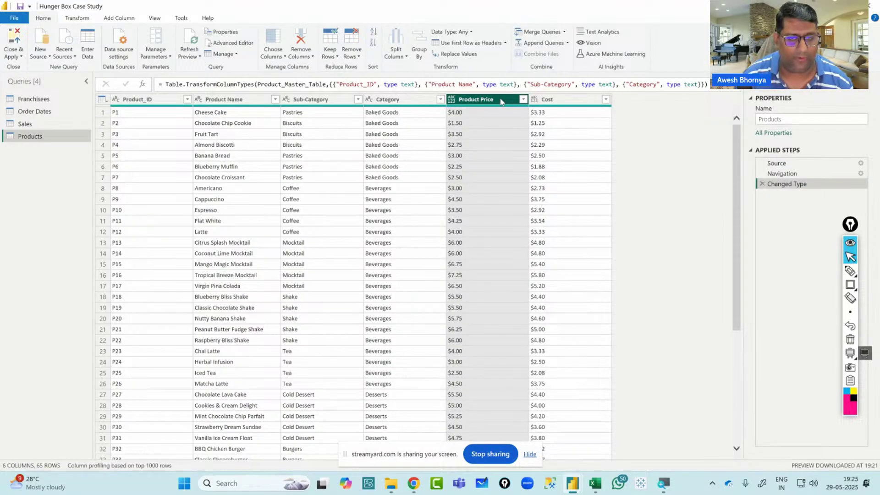
left_click(396, 57)
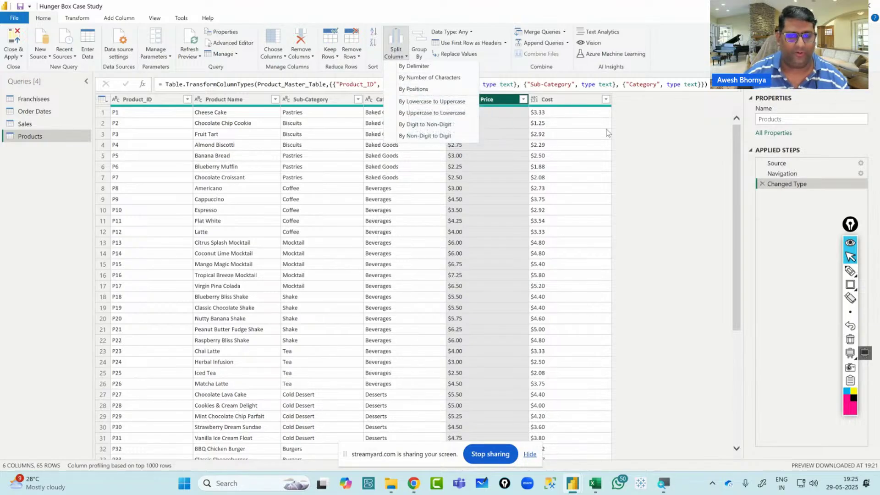
left_click(78, 19)
left_click(316, 56)
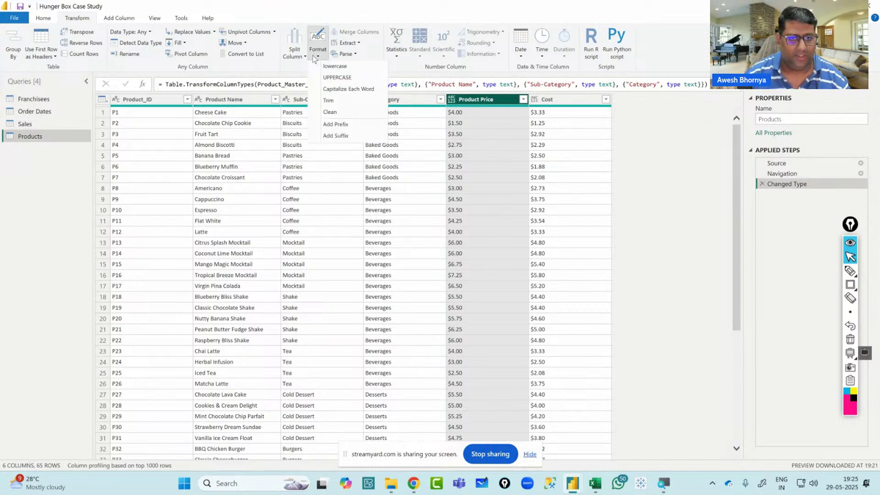
left_click(609, 156)
right_click(496, 99)
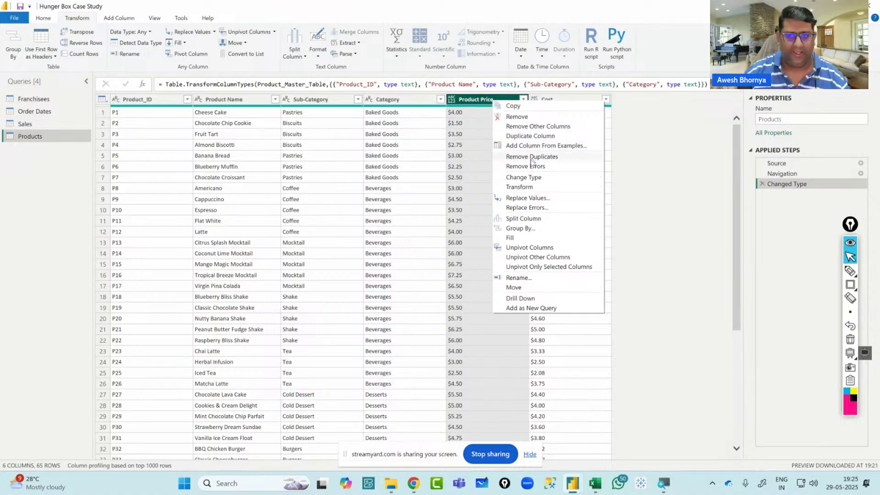
Remove the dollar signs from the Product Price column by replacing "$" with nothing
left_click(527, 202)
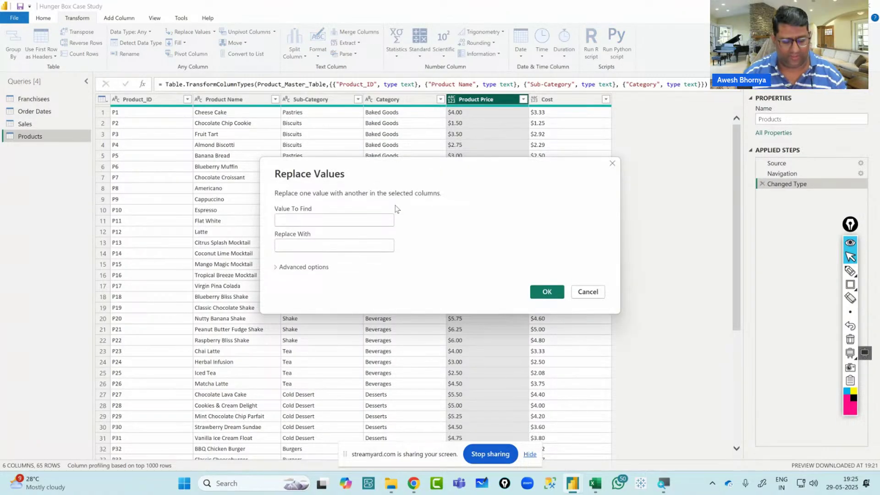
type("$")
left_click(330, 245)
left_click(548, 292)
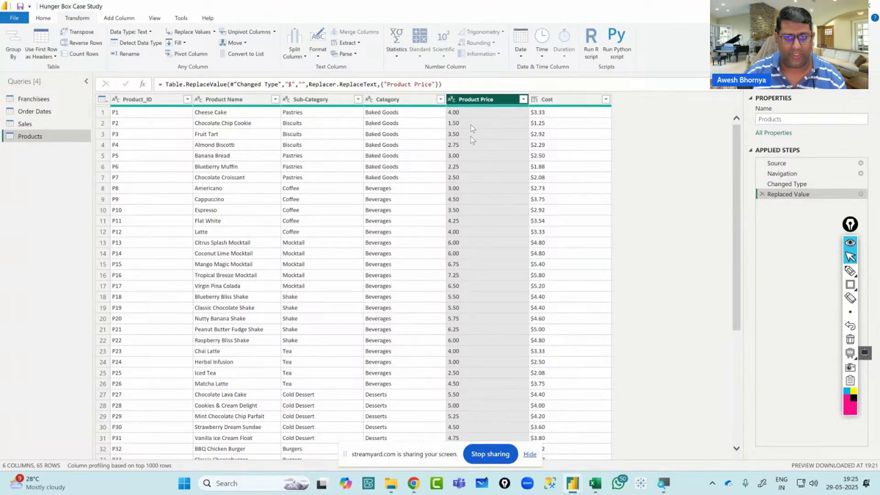
Strip the "$" symbol from the Cost column by replacing it with an empty value
right_click(547, 101)
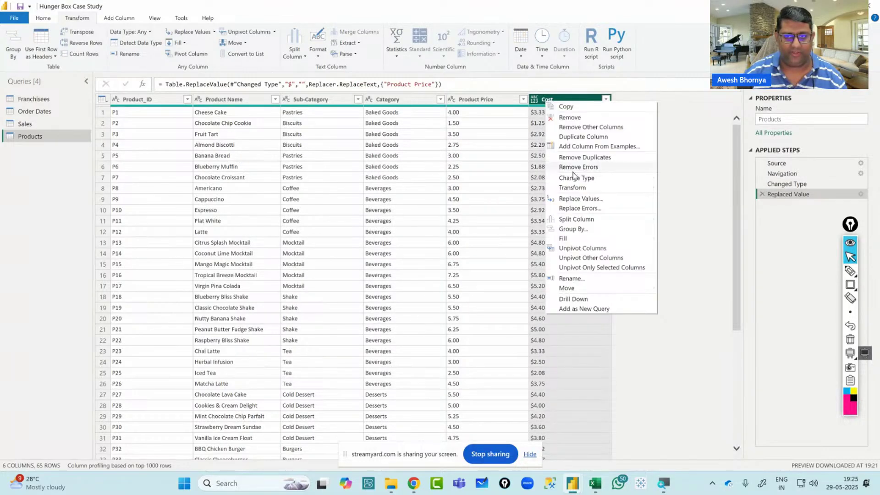
left_click(573, 199)
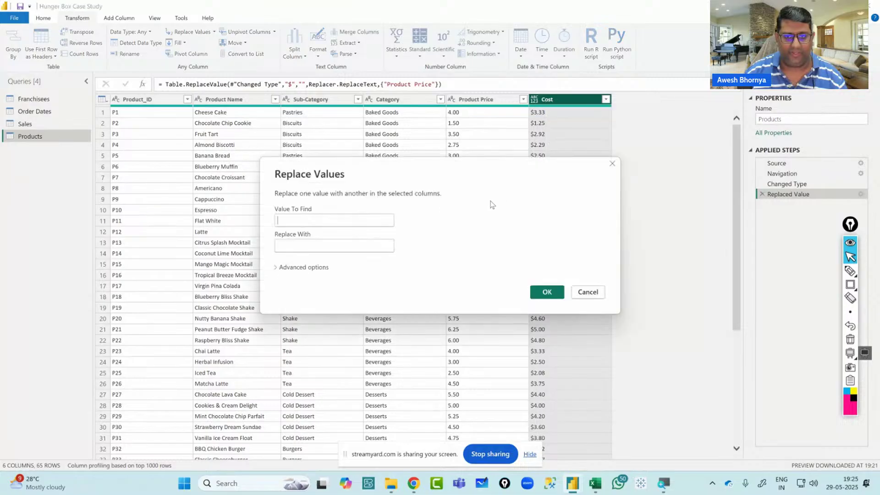
type("$")
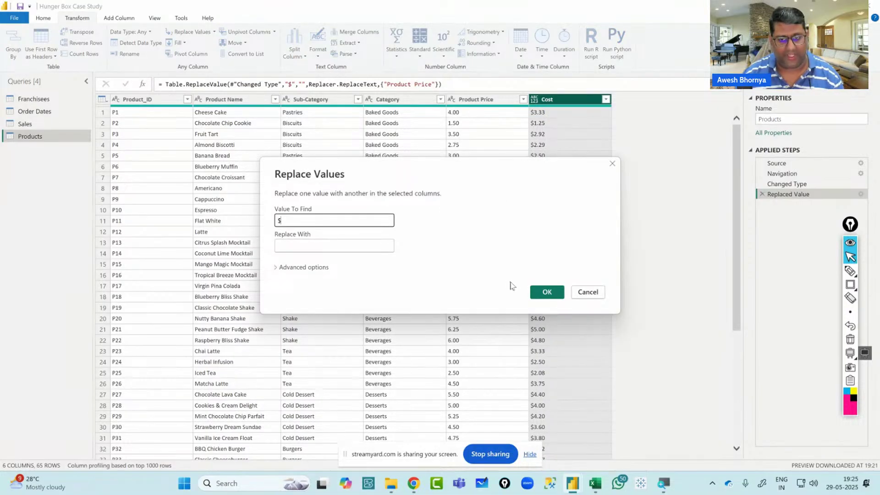
left_click(550, 292)
Change the data type of both the Product Price and Cost columns to Fixed decimal number
left_click(487, 103, "ctrl")
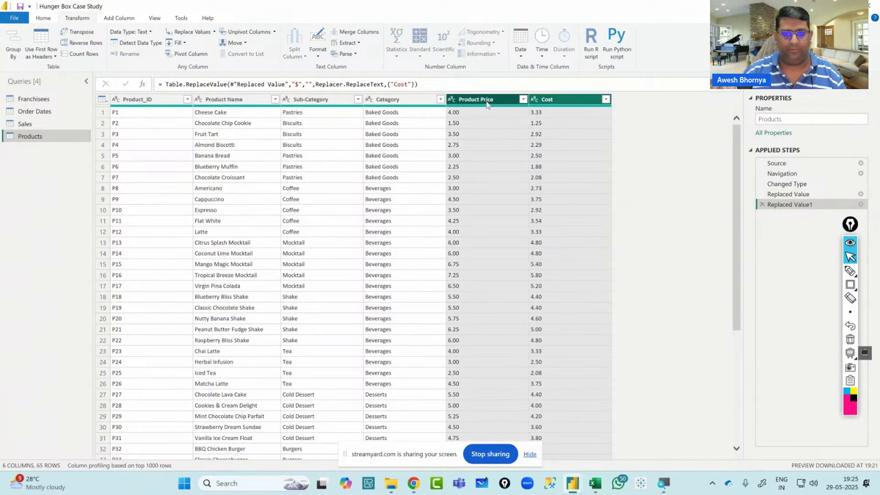
right_click(488, 103)
mouse_move(527, 191)
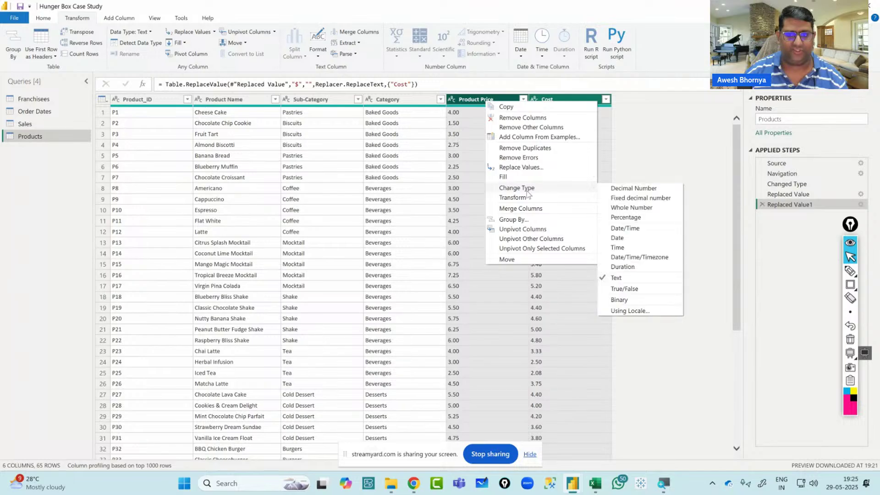
left_click(642, 198)
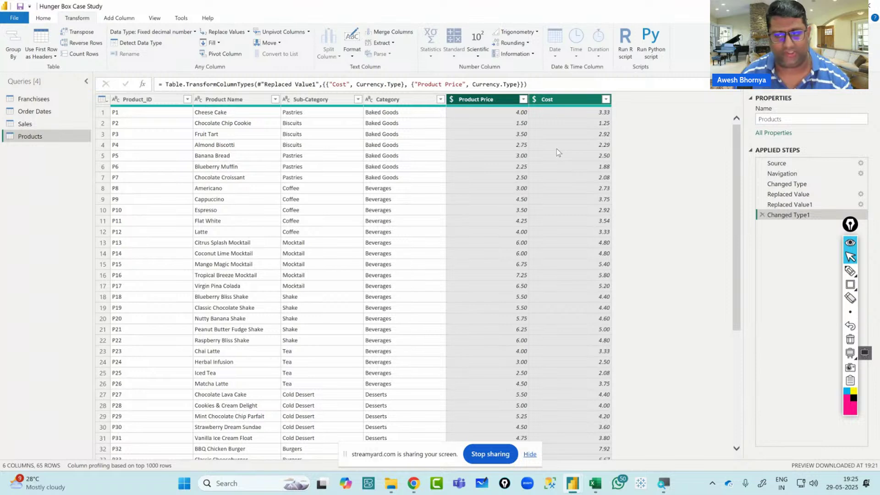
Close the query editor and apply the pending query changes to load the tables into the report
left_click_drag(851, 223, 696, 223)
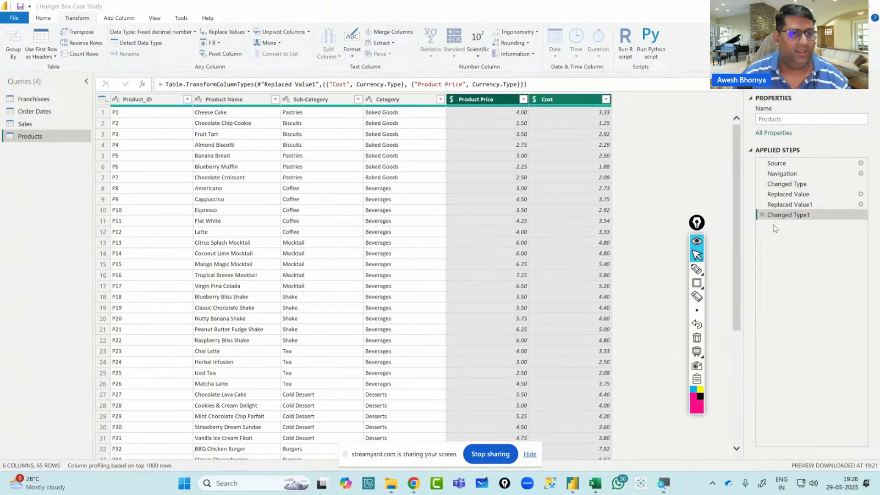
left_click(40, 19)
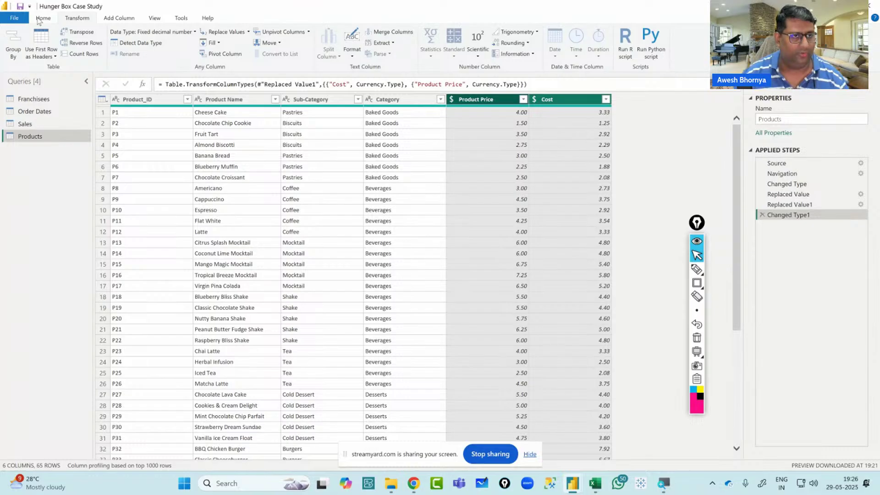
left_click(41, 21)
left_click(15, 38)
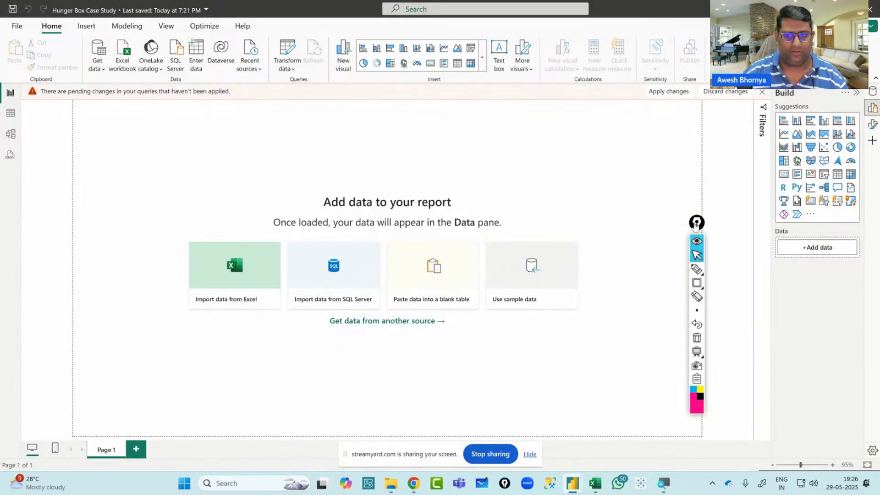
left_click_drag(697, 222, 742, 212)
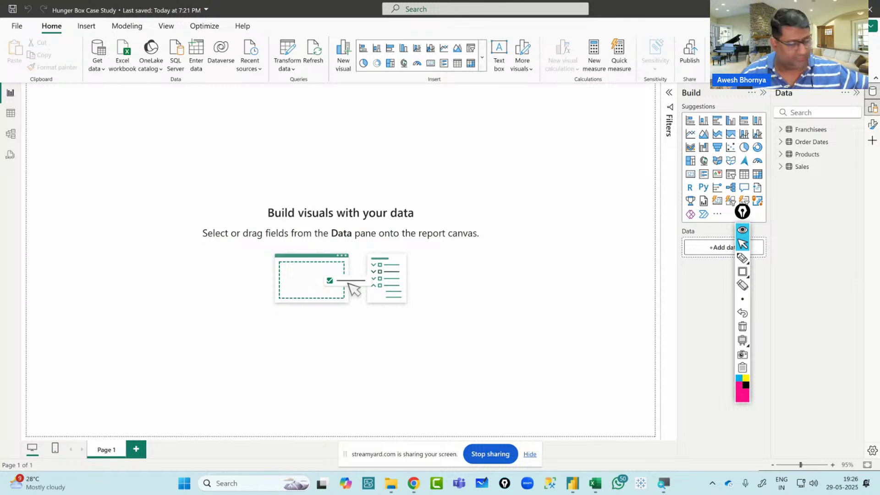
Select the Sales table and expand it to show its fields
left_click(796, 168)
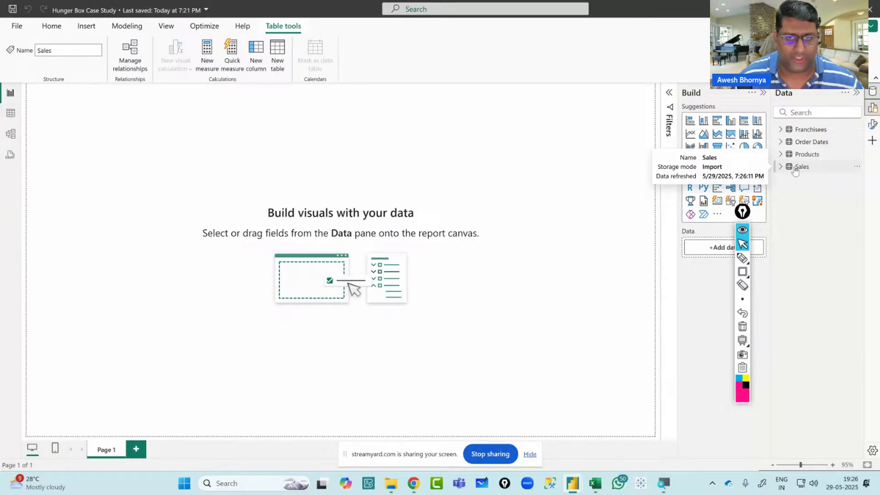
left_click(781, 167)
left_click_drag(746, 218, 663, 208)
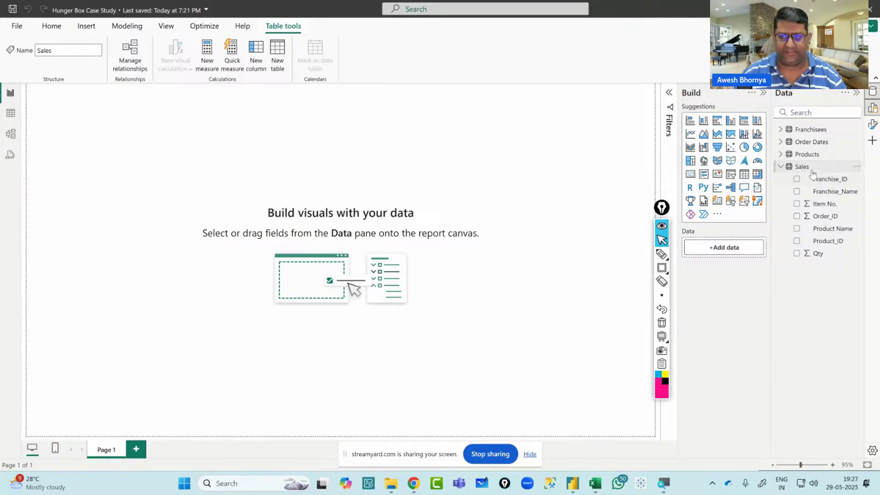
mouse_move(813, 173)
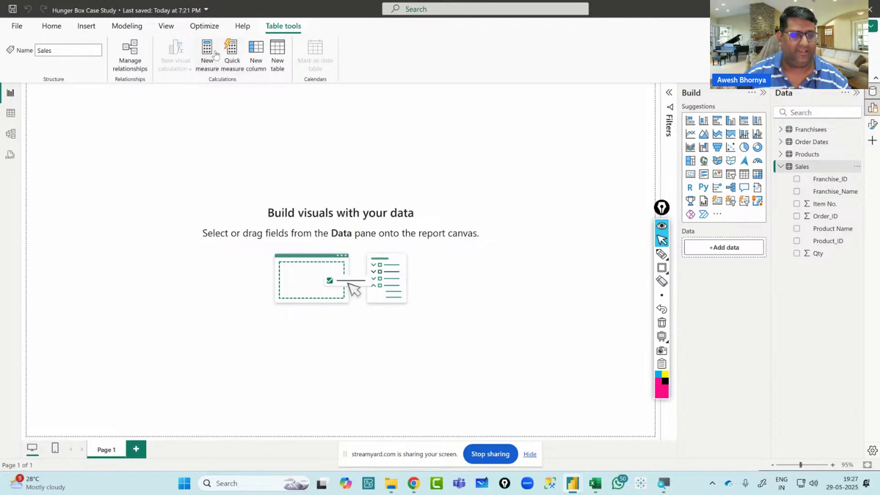
Start a new column in Sales and handwrite "Qty X Unit Price" with an arrow down to an underlined "Rev." on the canvas
left_click(256, 64)
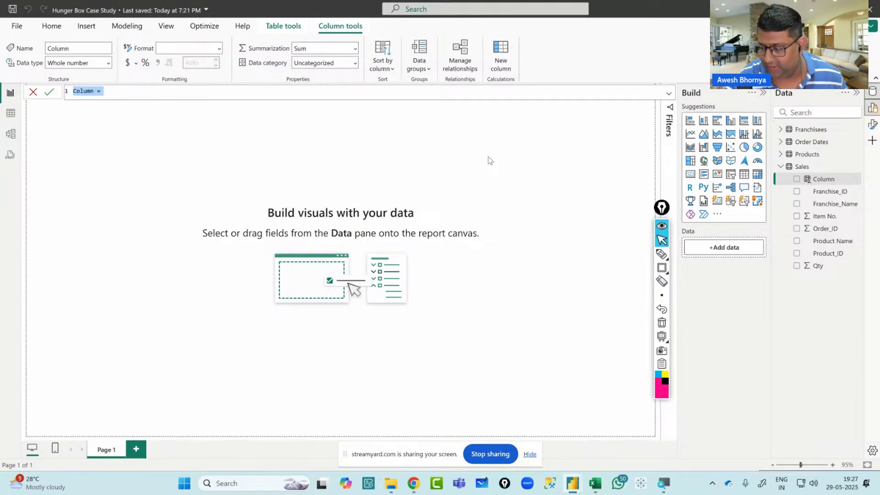
left_click(661, 254)
mouse_move(477, 197)
left_mouse_down()
mouse_move(497, 192)
mouse_move(518, 206)
mouse_move(612, 201)
mouse_move(620, 187)
mouse_move(597, 243)
mouse_move(584, 243)
mouse_move(605, 250)
mouse_move(638, 231)
mouse_move(642, 245)
left_mouse_up()
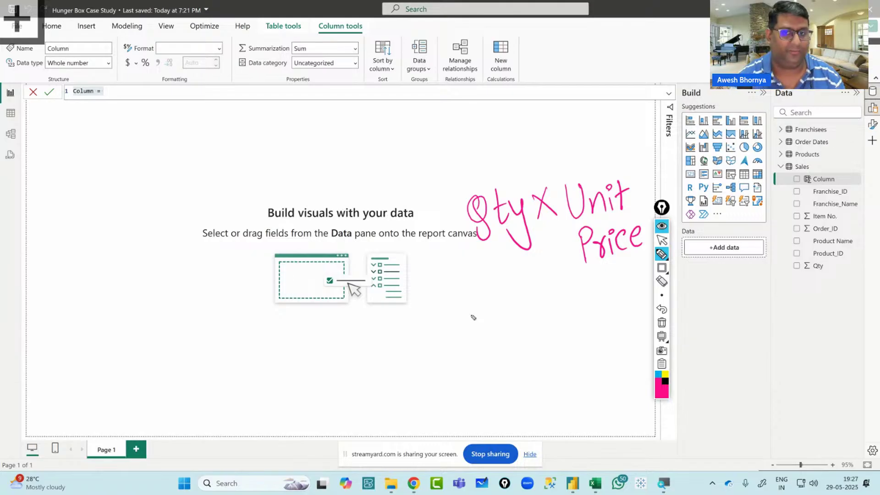
left_click_drag(549, 276, 549, 315)
left_click_drag(540, 300, 557, 299)
left_click_drag(522, 327, 528, 361)
left_click_drag(522, 330, 542, 354)
mouse_move(544, 342)
left_mouse_down()
mouse_move(555, 345)
mouse_move(570, 330)
left_mouse_up()
left_click(573, 335)
left_click_drag(511, 376, 597, 353)
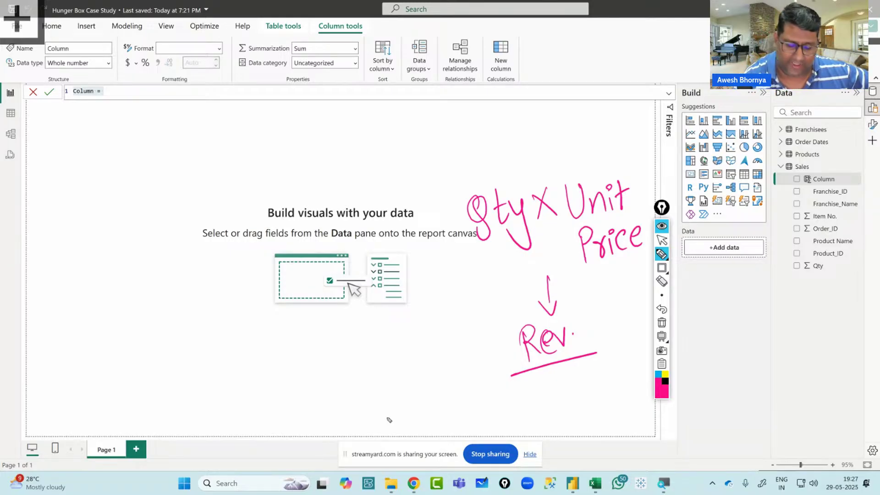
Draw a check mark beside the Qty field, handwrite "X Unit Price" below it, and clear all the annotations
left_click_drag(831, 274, 859, 259)
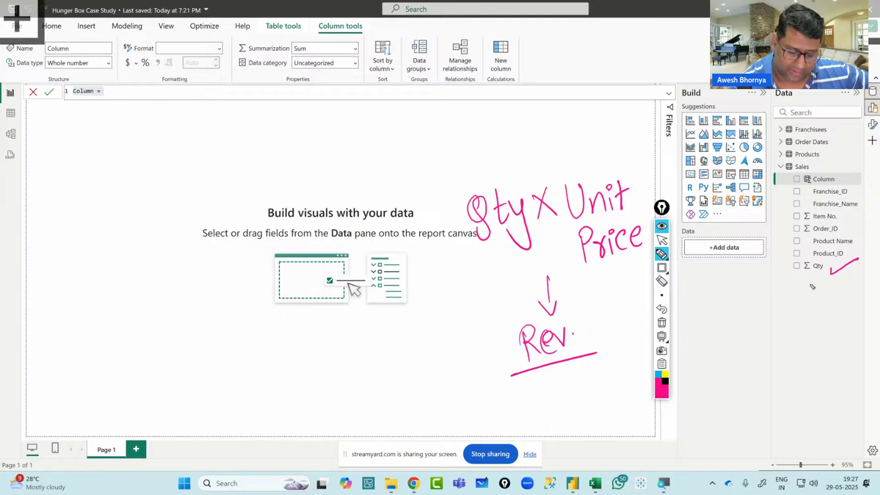
left_click_drag(810, 286, 809, 314)
left_click_drag(814, 298, 831, 320)
left_click_drag(829, 319, 860, 304)
mouse_move(814, 343)
left_mouse_down()
mouse_move(819, 364)
mouse_move(838, 342)
mouse_move(803, 369)
left_mouse_up()
left_click_drag(799, 335, 808, 351)
mouse_move(829, 349)
left_mouse_down()
mouse_move(840, 361)
mouse_move(863, 356)
mouse_move(816, 351)
left_mouse_up()
mouse_move(821, 331)
left_mouse_down()
mouse_move(818, 364)
mouse_move(838, 330)
left_mouse_up()
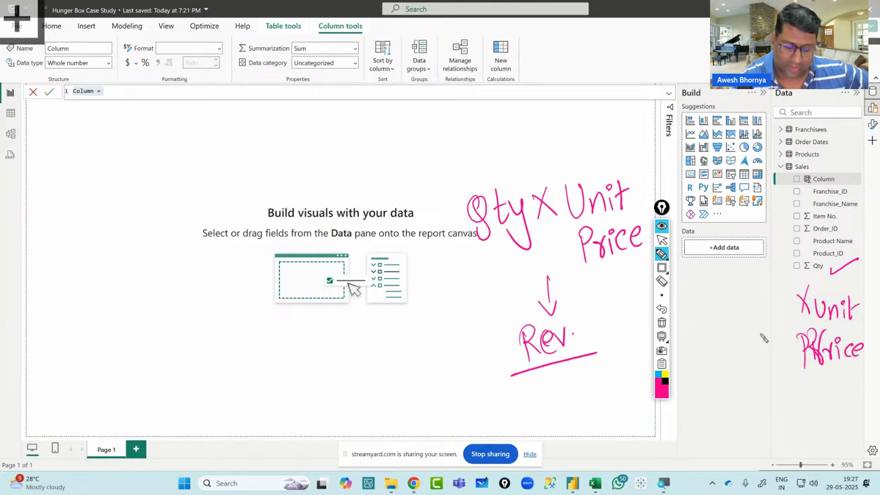
left_click(661, 322)
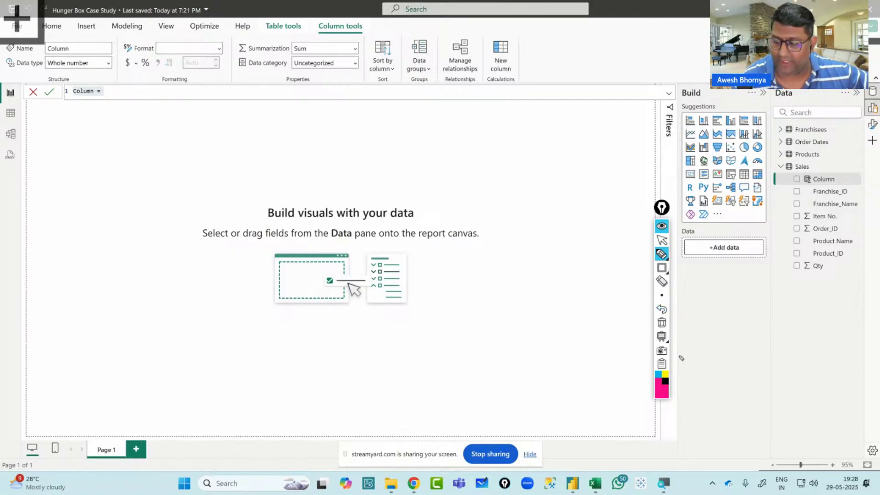
Abandon the unfinished column and expand the Products table to show its fields
left_click(661, 240)
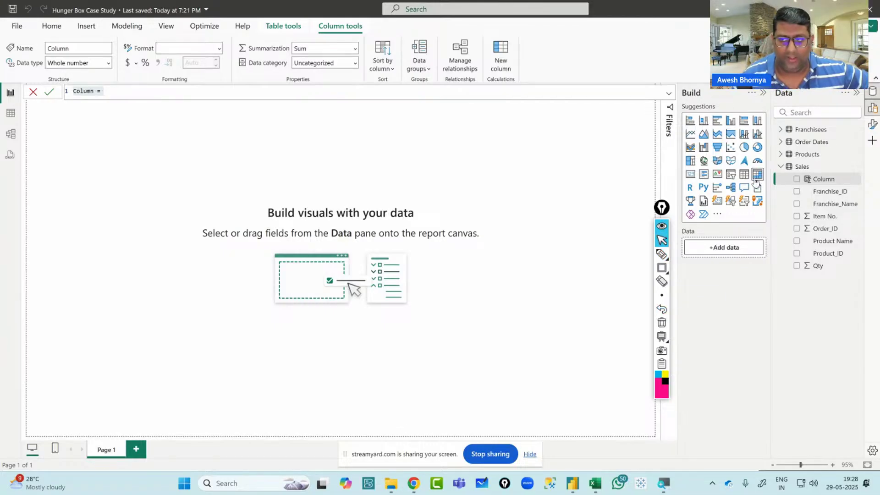
left_click(779, 155)
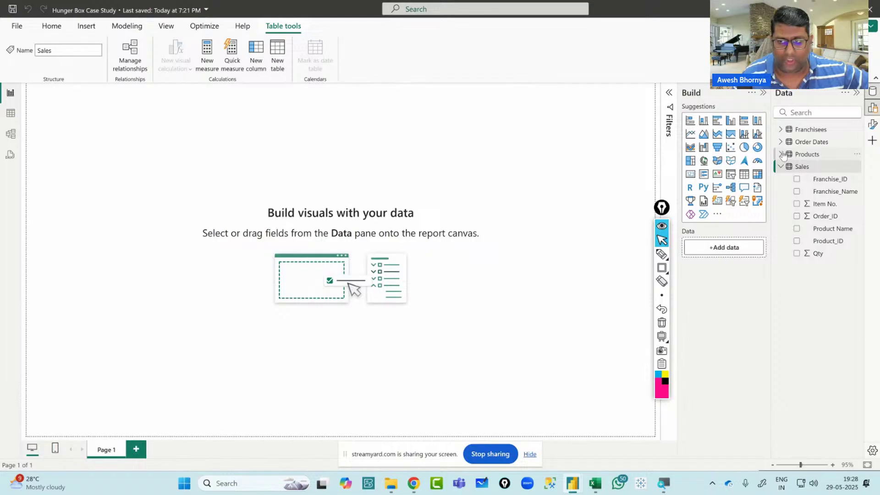
left_click(781, 155)
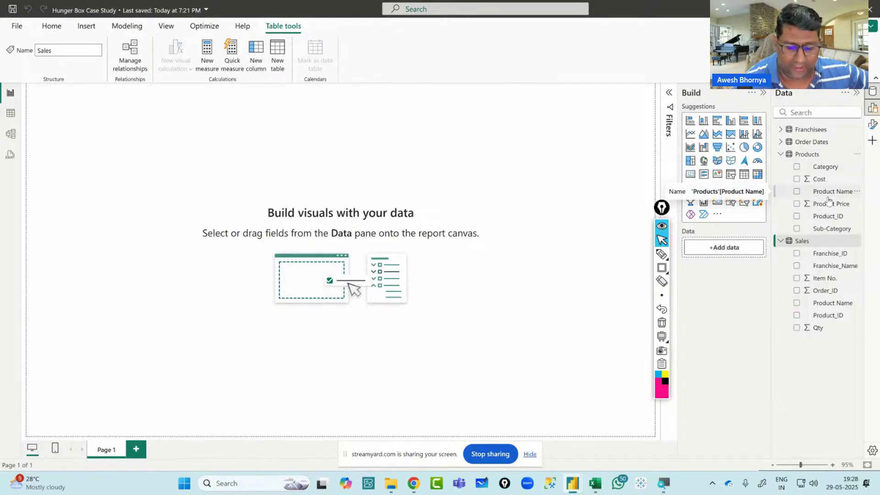
Draw an arrow from Product Price to the Sales table, handwrite an underlined "VLOOKUP" on the canvas, and erase the ink
left_click(662, 254)
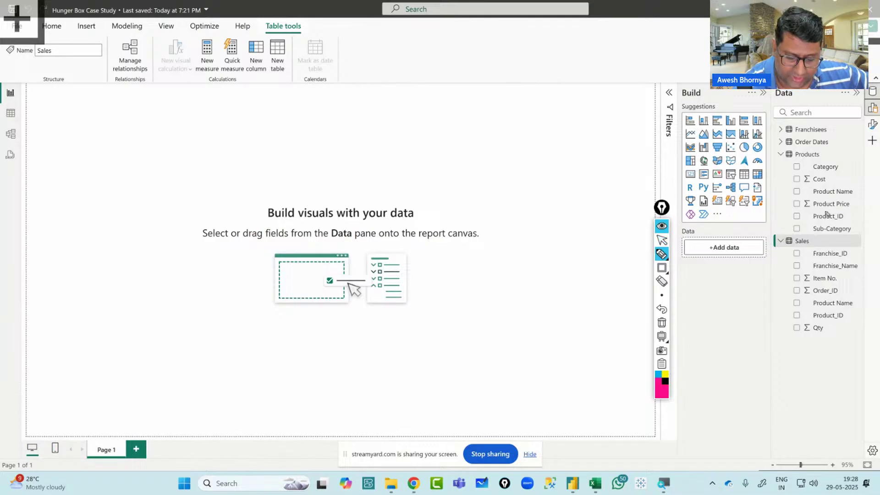
mouse_move(831, 207)
left_mouse_down()
mouse_move(774, 282)
mouse_move(793, 296)
mouse_move(790, 306)
left_mouse_up()
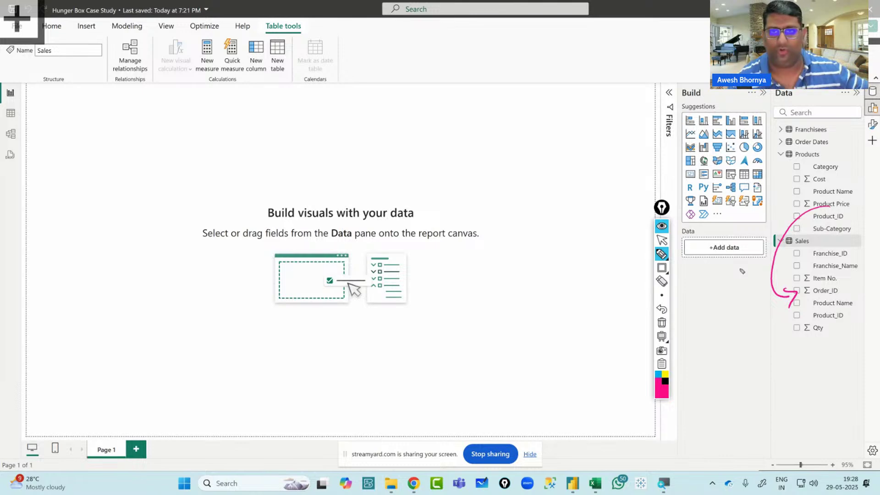
mouse_move(188, 323)
left_mouse_down()
mouse_move(209, 316)
mouse_move(284, 338)
left_mouse_up()
mouse_move(293, 303)
left_mouse_down()
mouse_move(317, 298)
mouse_move(328, 280)
left_mouse_up()
left_click_drag(211, 388, 384, 326)
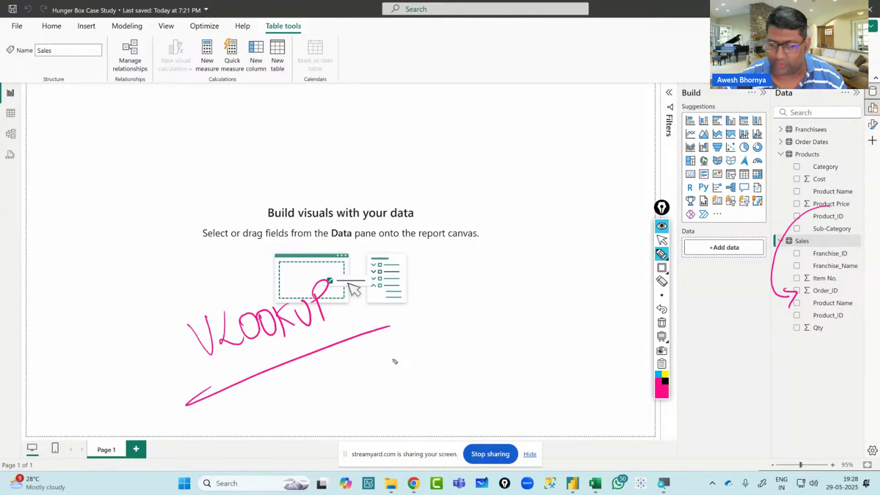
left_click(662, 322)
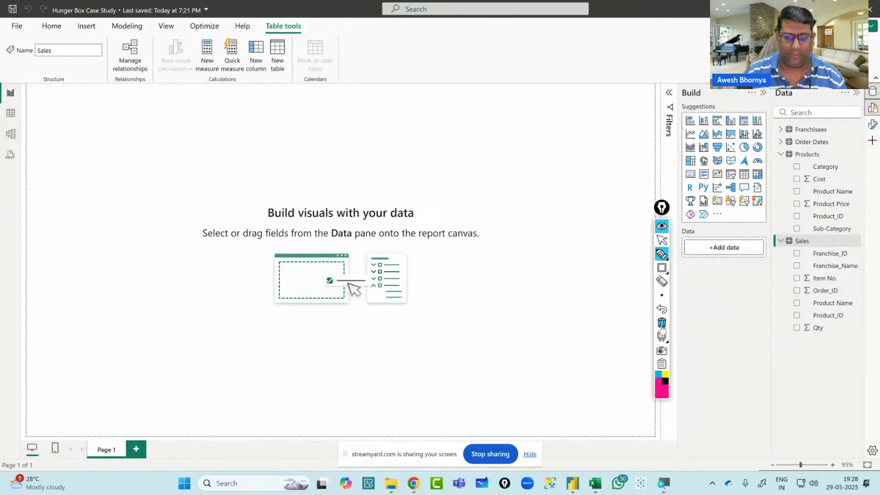
left_click(665, 241)
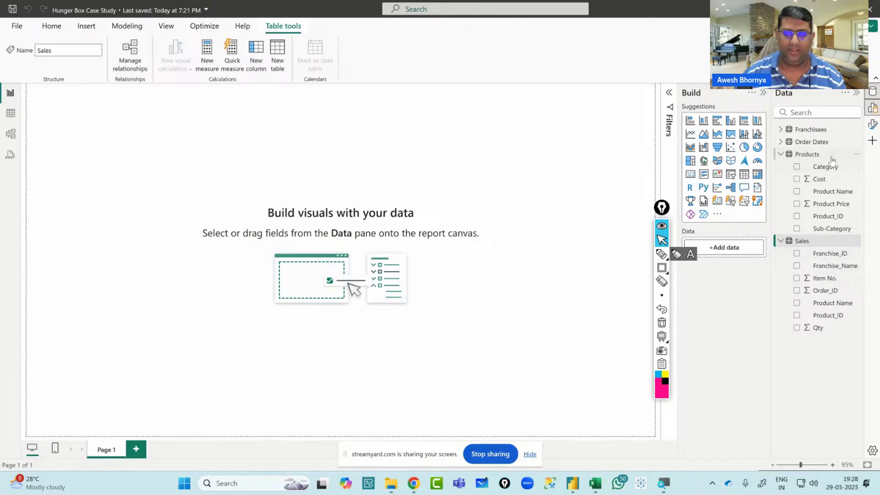
left_click(809, 154)
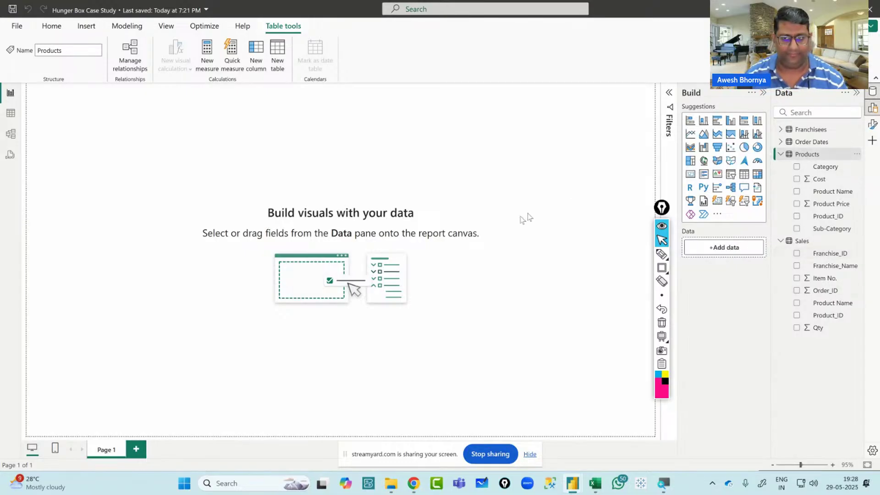
left_click(803, 241)
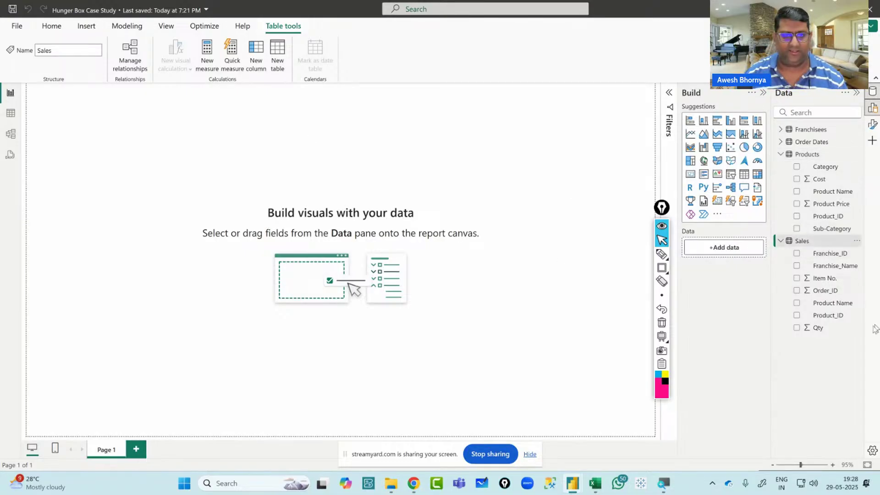
left_click(255, 56)
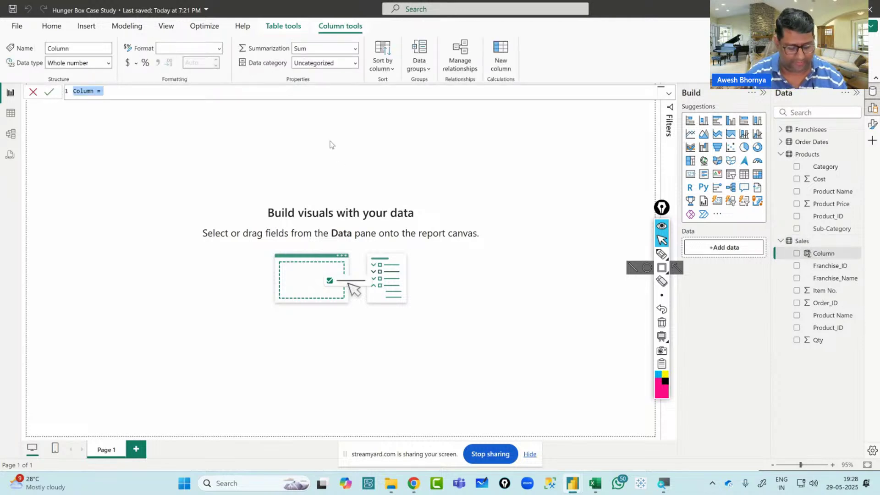
type("Reve")
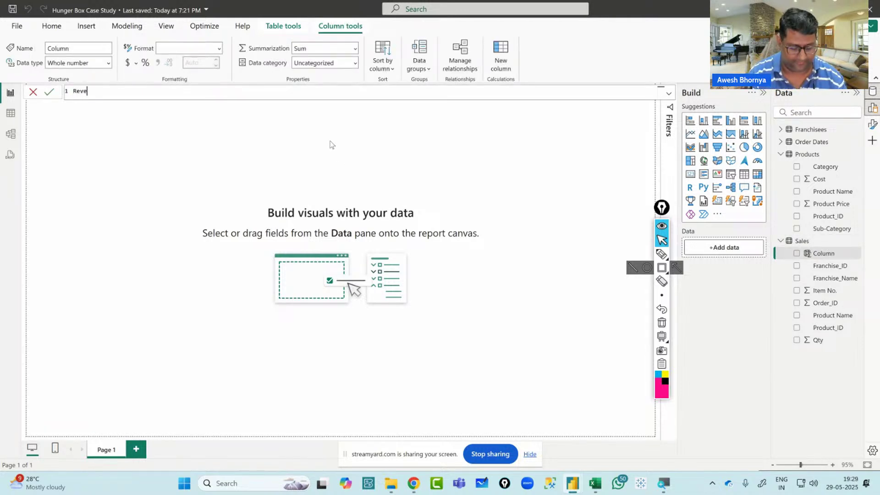
type("nue")
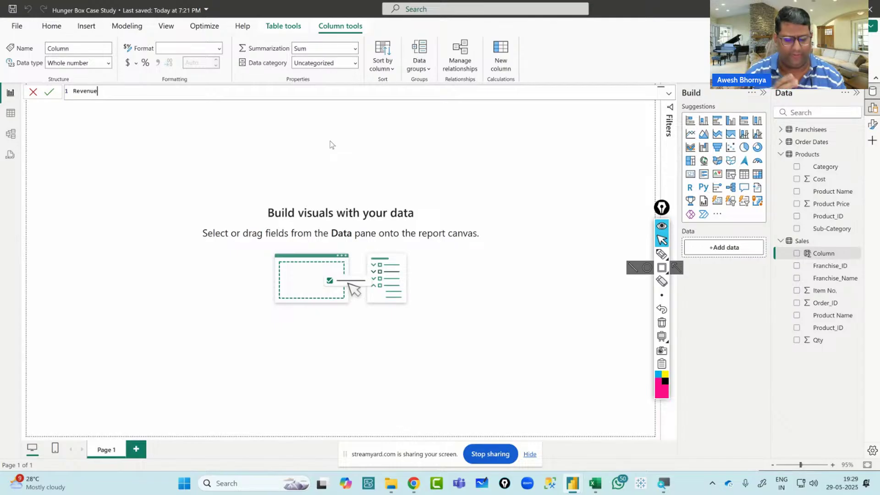
type(" = ")
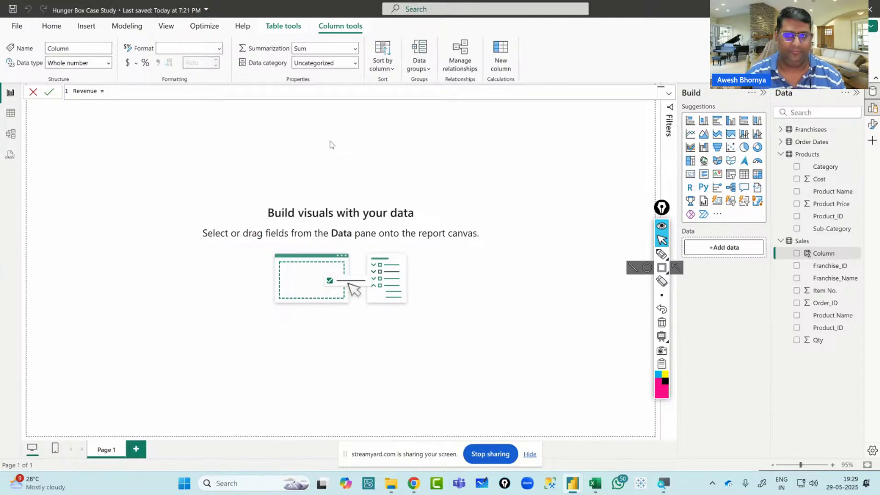
type("quan")
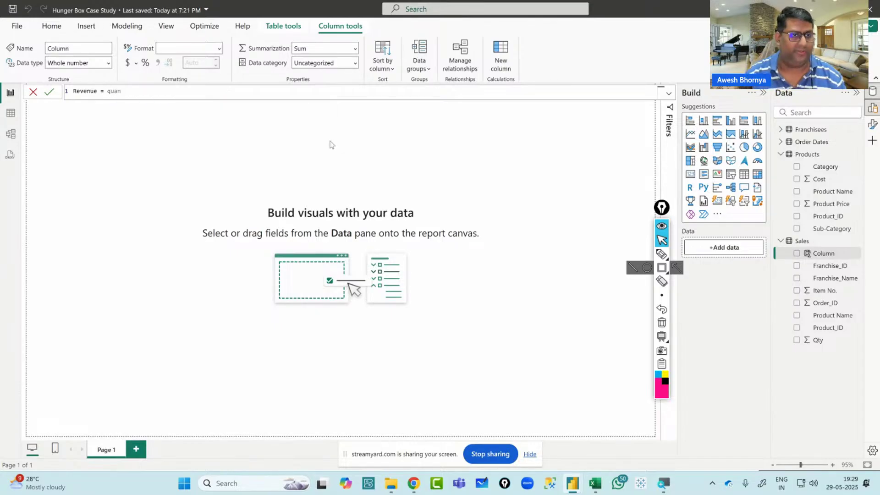
key("BackSpace")
key("BackSpace")
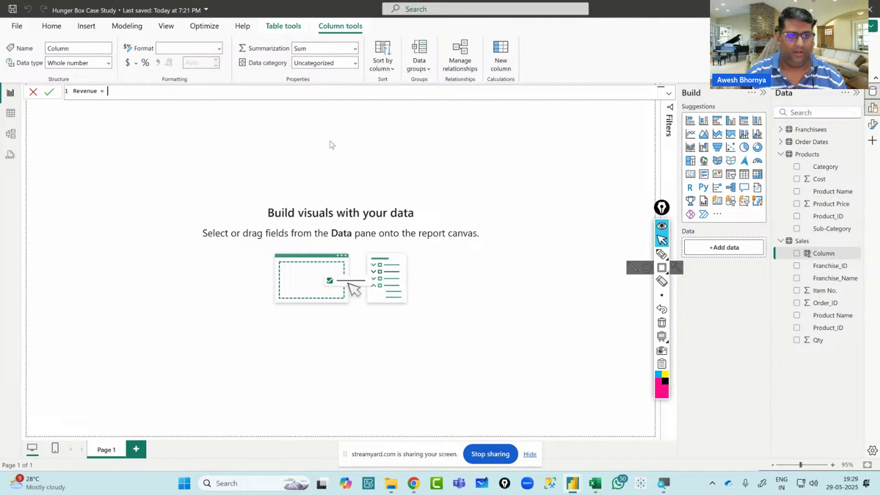
key("Escape")
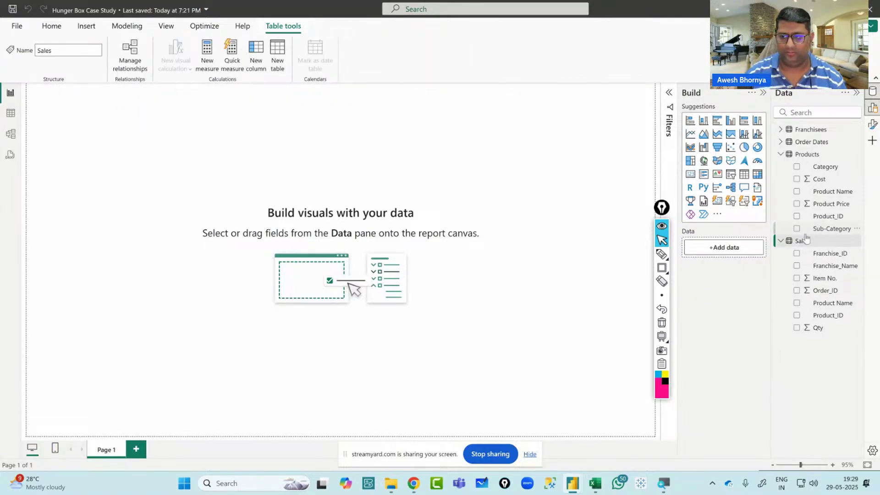
Start a new column in Sales with the partial formula "Revenue = Sales[Qty] * pro" to look for the product price
left_click(810, 245)
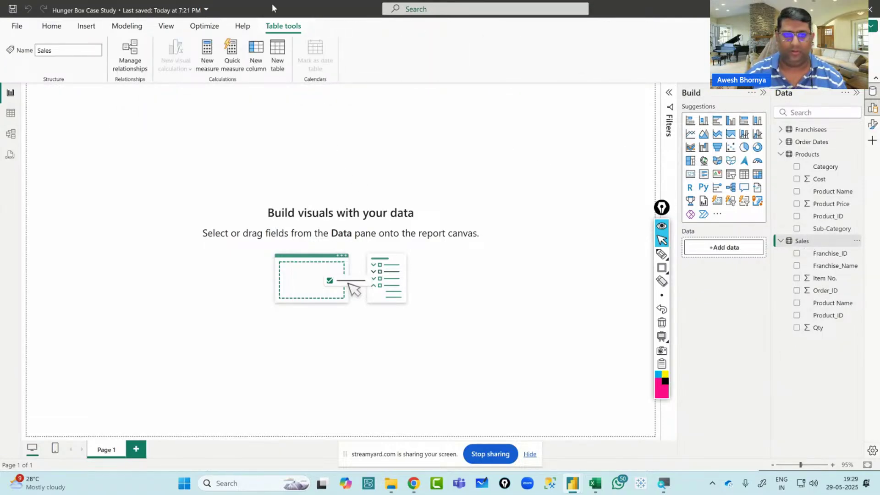
left_click(256, 53)
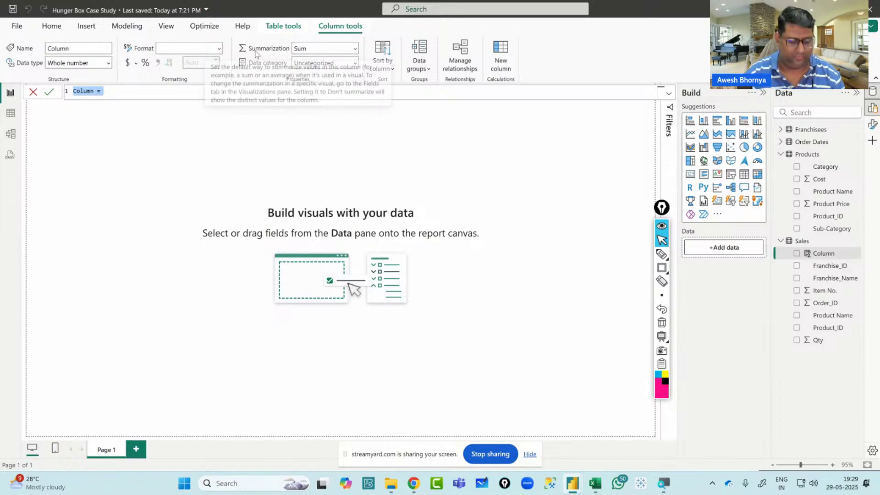
type("Revenue =")
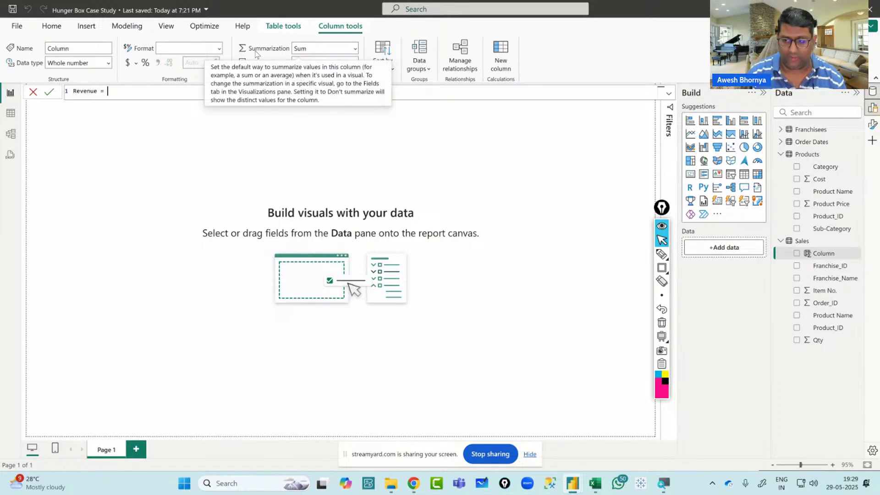
type(" qty")
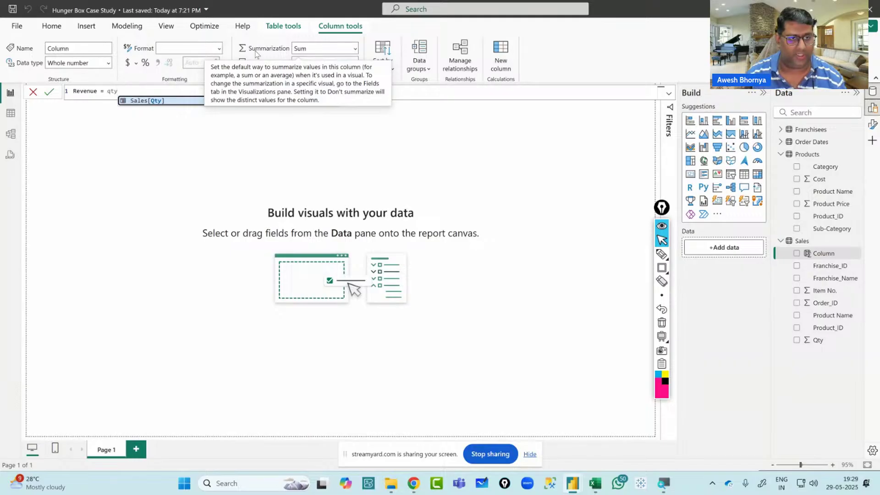
key("Tab")
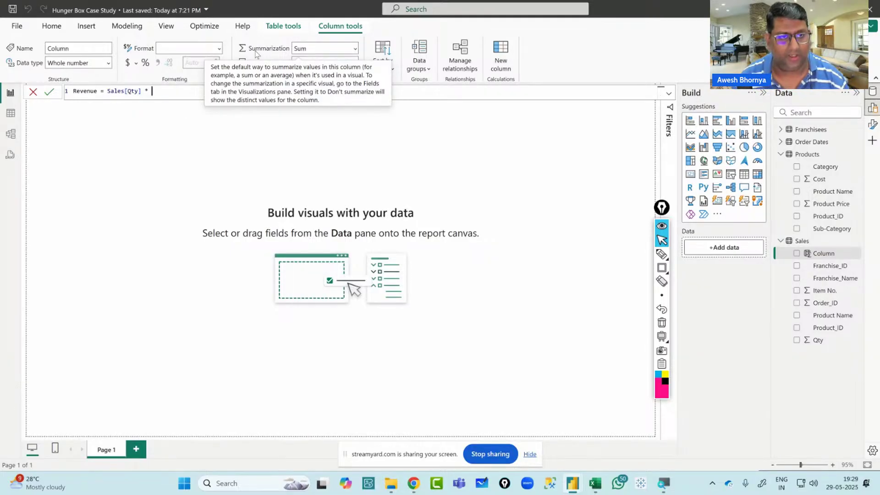
type("* pro")
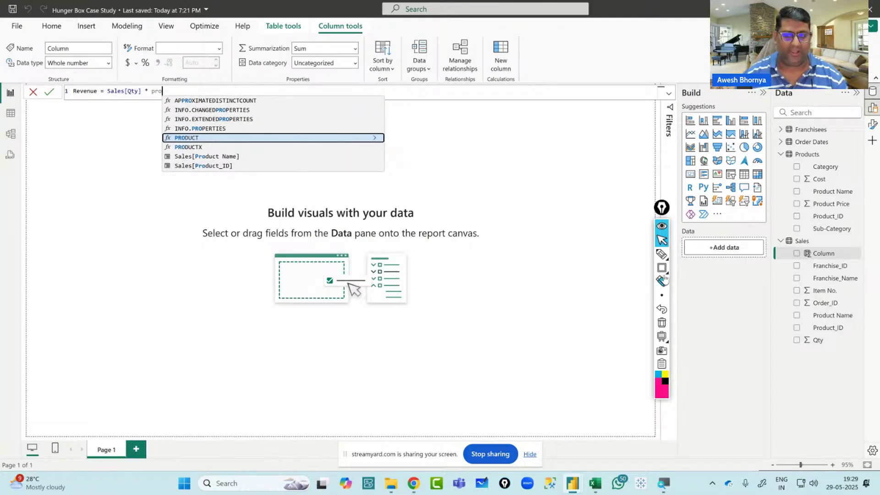
Draw one rectangle around the Sales table name and another around the Products table with its fields
mouse_move(664, 271)
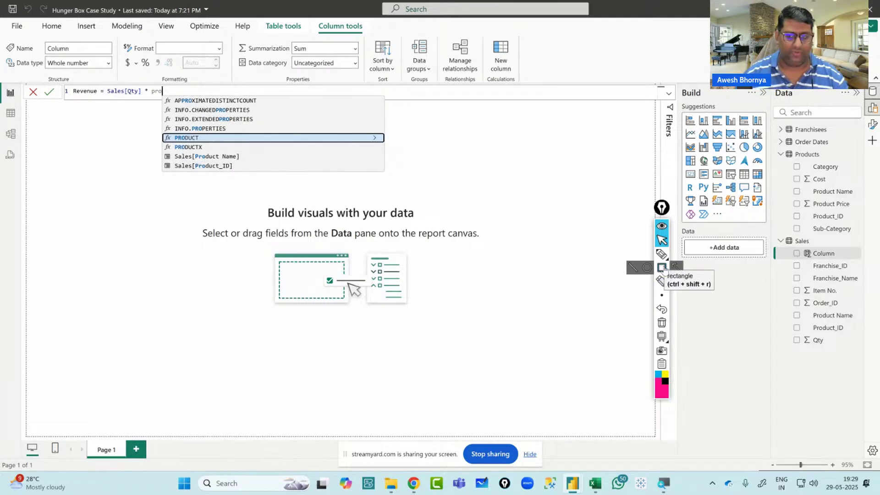
left_click(664, 271)
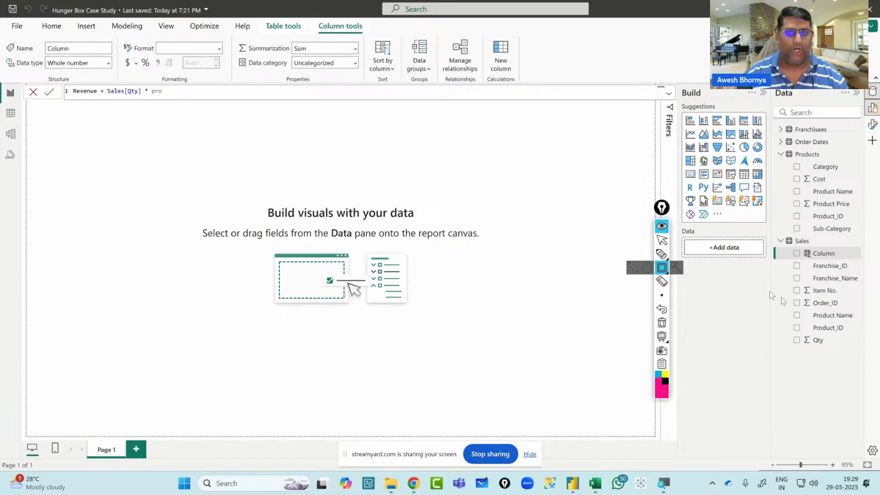
left_click_drag(775, 231, 816, 249)
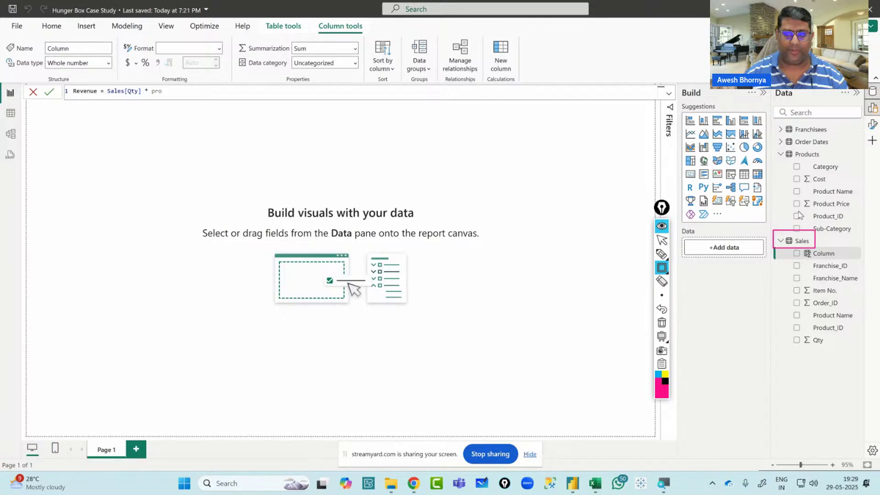
mouse_move(776, 149)
left_mouse_down()
mouse_move(809, 161)
mouse_move(862, 235)
left_mouse_up()
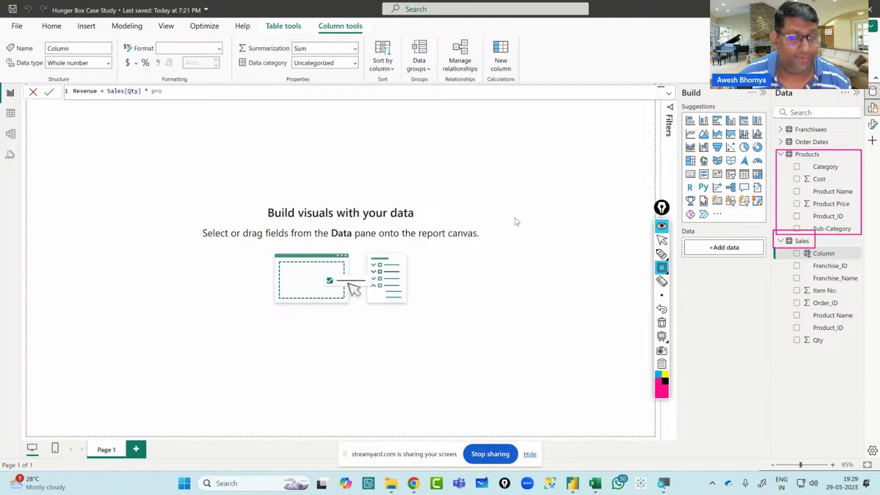
left_click(662, 240)
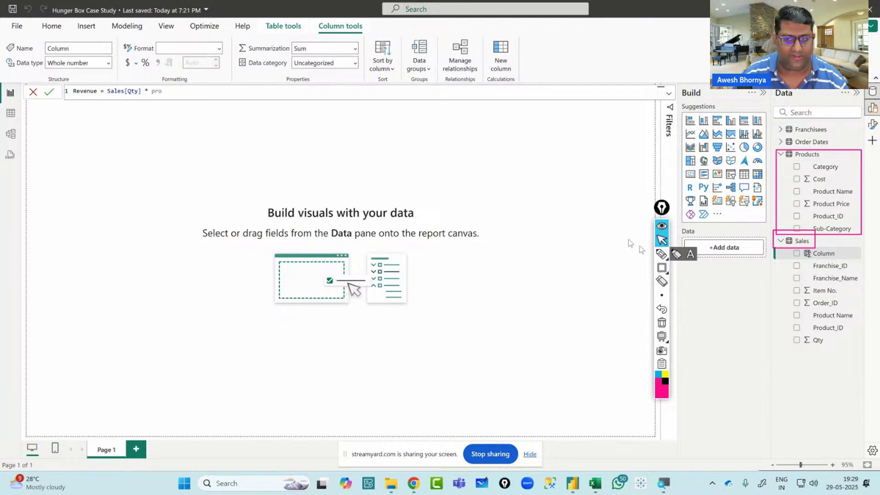
Remove the unfinished "pro" after the multiplication sign in the Revenue formula
left_click(239, 95)
key("BackSpace")
key("BackSpace")
key("BackSpace")
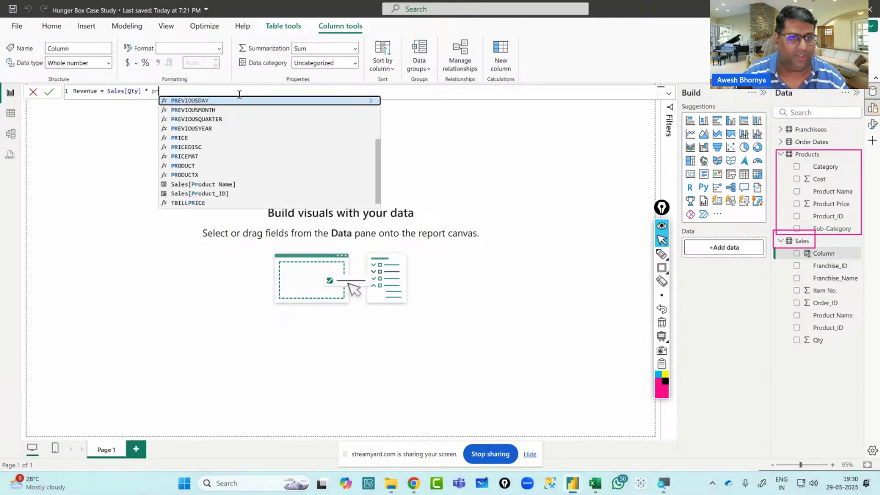
Handwrite "DAX func." on the canvas with an arrow down to an underlined "Related"
left_click(662, 254)
left_click_drag(486, 296, 478, 313)
left_click(499, 306)
mouse_move(500, 286)
left_mouse_down()
mouse_move(498, 299)
mouse_move(528, 300)
left_mouse_up()
left_click_drag(522, 280, 507, 372)
left_click(510, 340)
mouse_move(489, 361)
left_mouse_down()
mouse_move(507, 344)
mouse_move(532, 342)
mouse_move(552, 353)
left_mouse_up()
left_click(575, 335)
mouse_move(569, 329)
left_mouse_down()
mouse_move(572, 348)
mouse_move(549, 376)
mouse_move(533, 426)
left_mouse_up()
mouse_move(529, 400)
left_mouse_down()
mouse_move(549, 419)
mouse_move(564, 387)
left_mouse_up()
mouse_move(569, 402)
left_mouse_down()
mouse_move(575, 409)
mouse_move(590, 389)
mouse_move(595, 403)
left_mouse_up()
left_click_drag(596, 397, 613, 392)
left_click_drag(617, 358, 629, 390)
left_click_drag(522, 443, 644, 396)
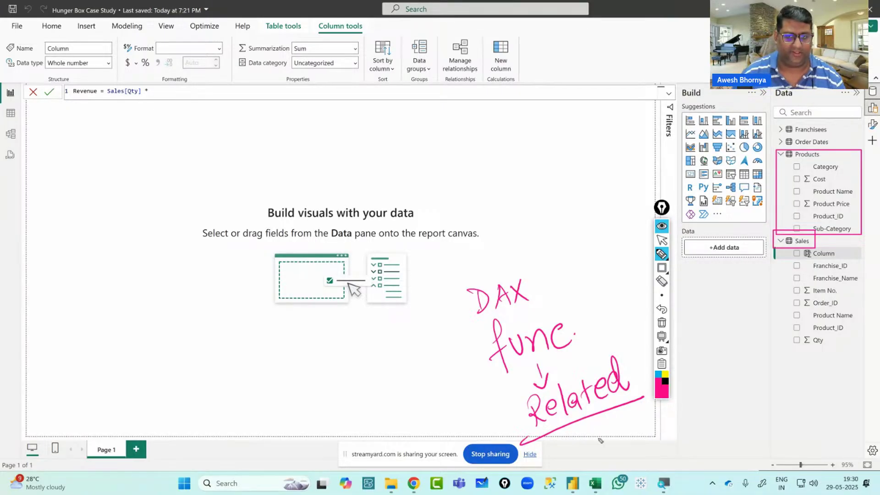
left_click(662, 240)
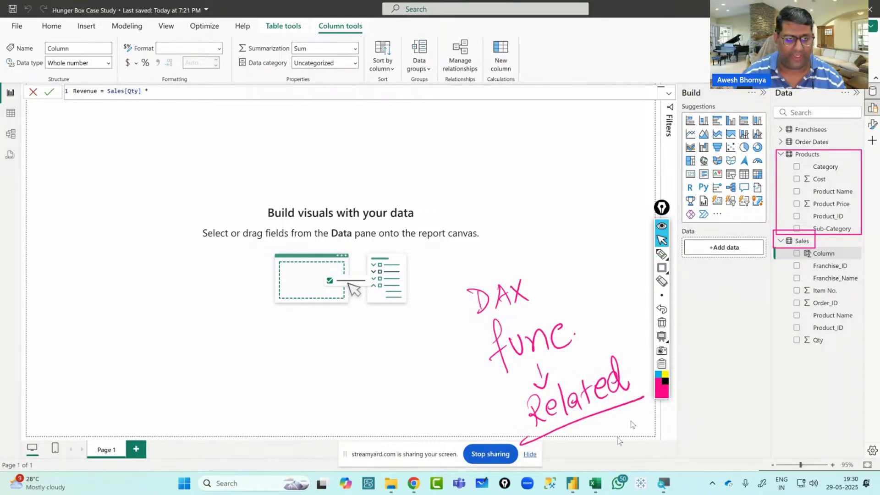
Continue the Revenue formula with the RELATED function after the multiplication sign
left_click(184, 89)
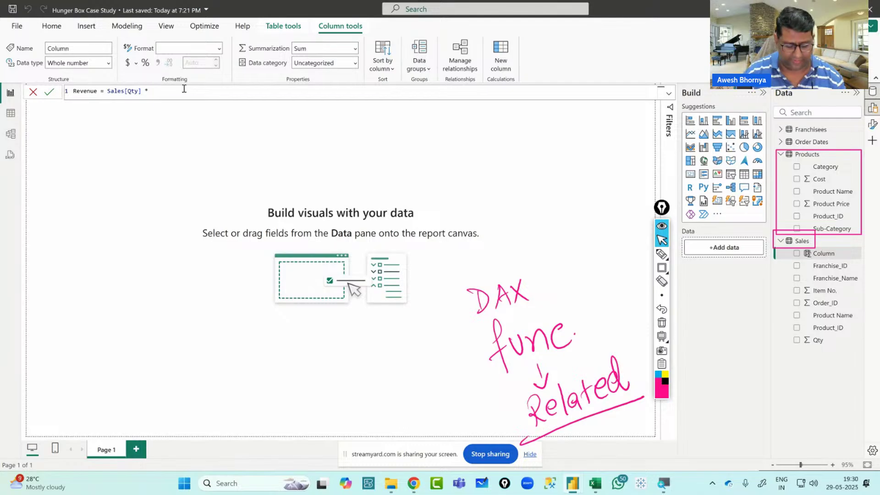
type("rela")
key("Tab")
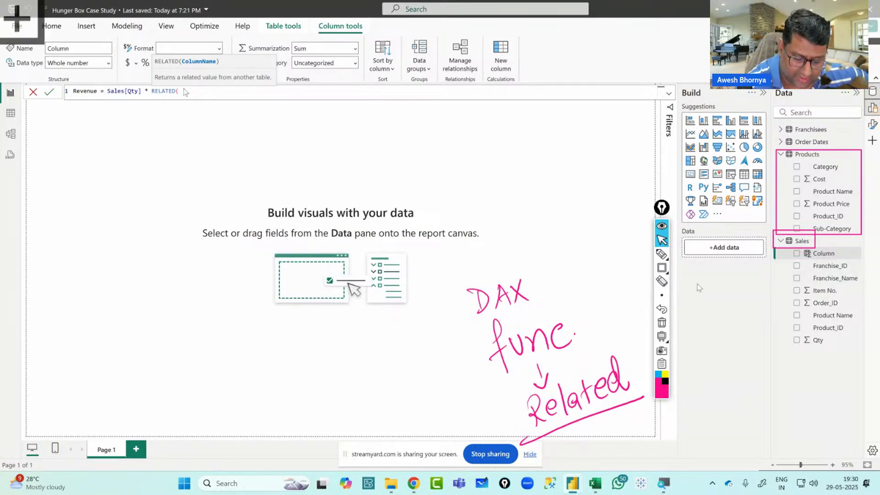
Draw an arrow pointing to the Sales table and check marks beside the Franchisees, Order Dates and Products tables
left_click(661, 267)
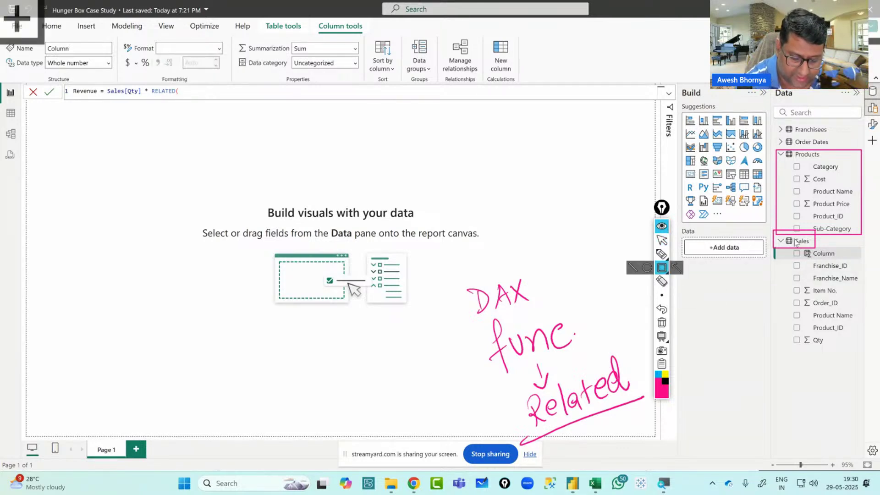
left_click(661, 254)
left_click_drag(753, 298, 782, 263)
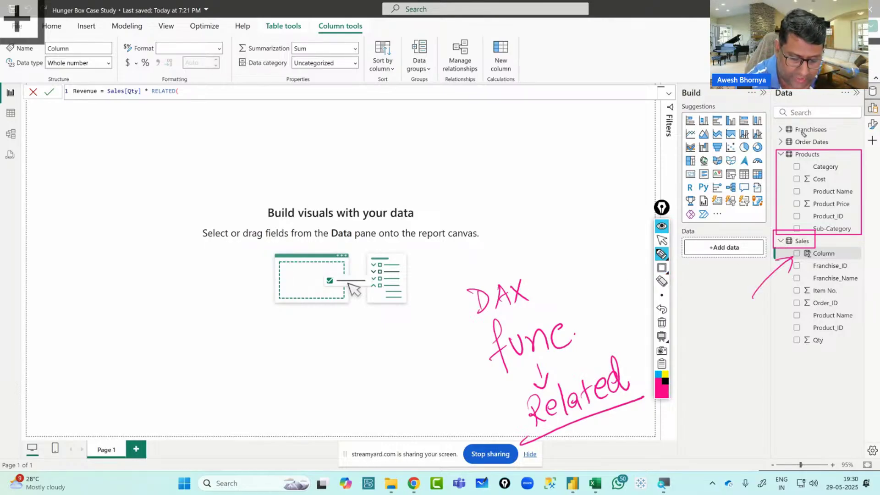
mouse_move(834, 131)
left_mouse_down()
mouse_move(864, 117)
mouse_move(864, 133)
left_mouse_up()
left_click_drag(839, 161, 864, 150)
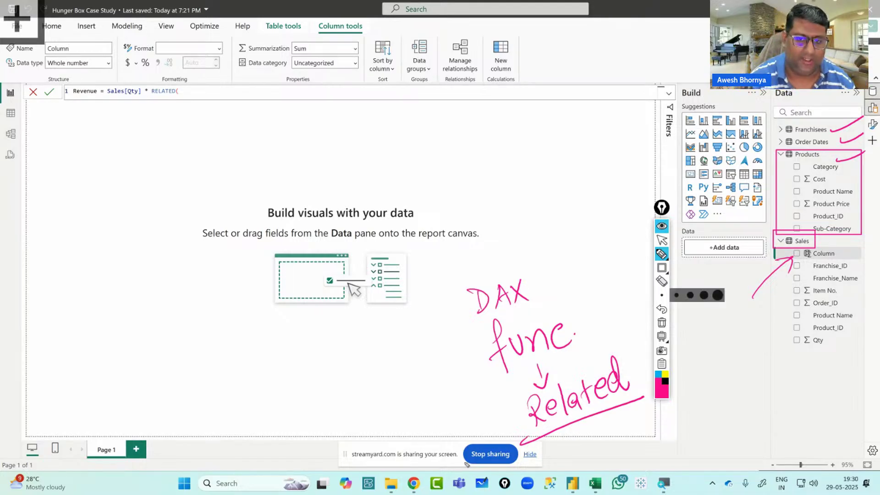
Draw a downward arrow from the RELATED formula and handwrite an underlined "If relationship" beside it
mouse_move(202, 94)
left_mouse_down()
mouse_move(206, 156)
mouse_move(217, 142)
left_mouse_up()
mouse_move(251, 119)
left_mouse_down()
mouse_move(251, 142)
mouse_move(269, 148)
mouse_move(271, 130)
left_mouse_up()
mouse_move(288, 129)
left_mouse_down()
mouse_move(350, 135)
mouse_move(365, 114)
mouse_move(376, 133)
mouse_move(401, 122)
mouse_move(404, 108)
mouse_move(414, 131)
mouse_move(431, 122)
mouse_move(362, 145)
left_mouse_up()
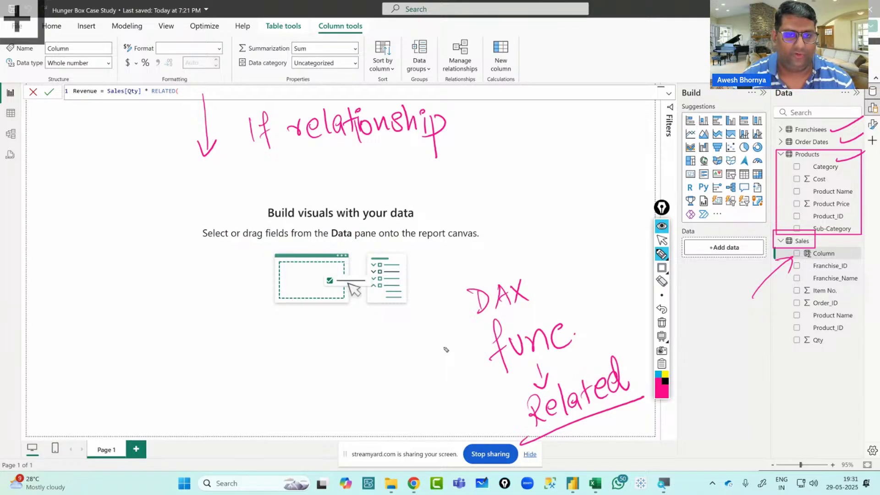
left_click_drag(245, 160, 484, 131)
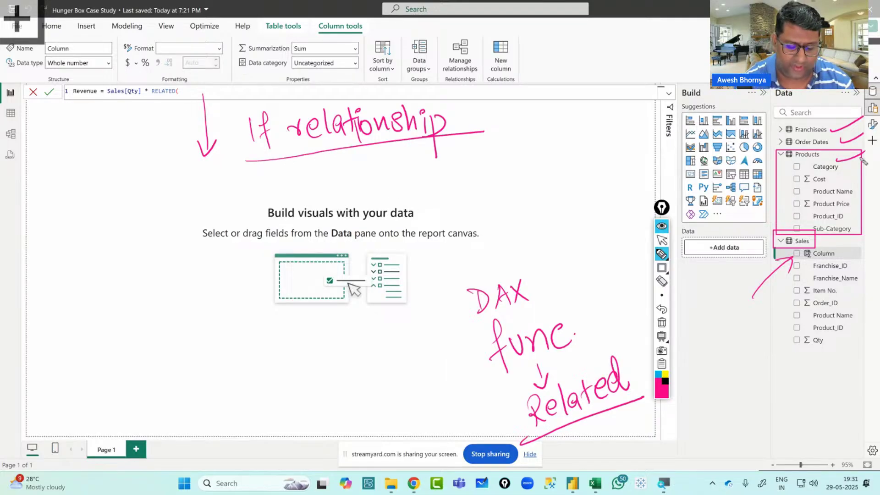
Draw a curved arrow from Sales to Products, circle the Product Price field, and clear all the annotations
mouse_move(795, 296)
left_mouse_down()
mouse_move(791, 307)
mouse_move(789, 185)
left_mouse_up()
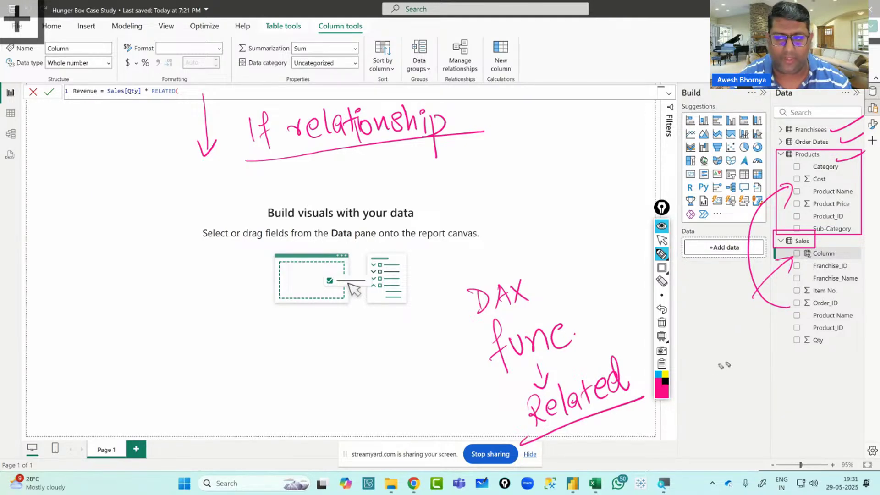
mouse_move(857, 202)
left_mouse_down()
mouse_move(836, 188)
mouse_move(812, 209)
left_mouse_up()
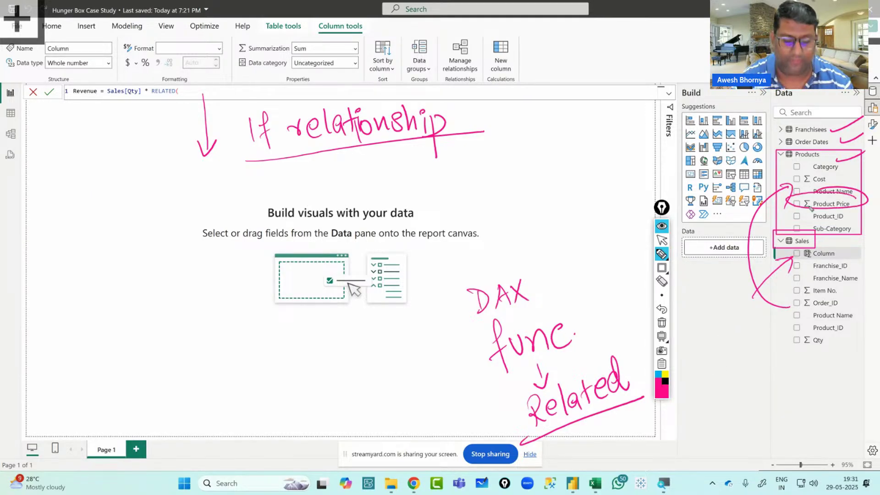
left_click(663, 323)
left_click(662, 239)
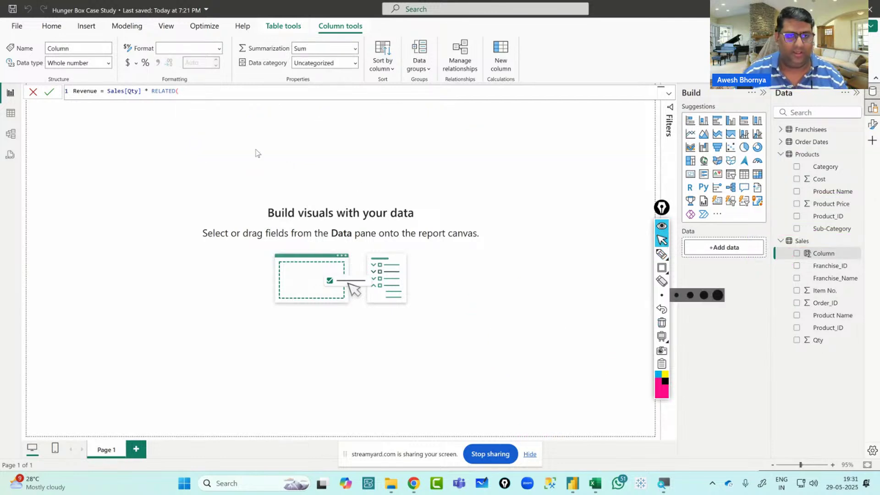
Abandon the unfinished Revenue column and return to the Sales table
left_click(197, 92)
key("Escape")
left_click(779, 240)
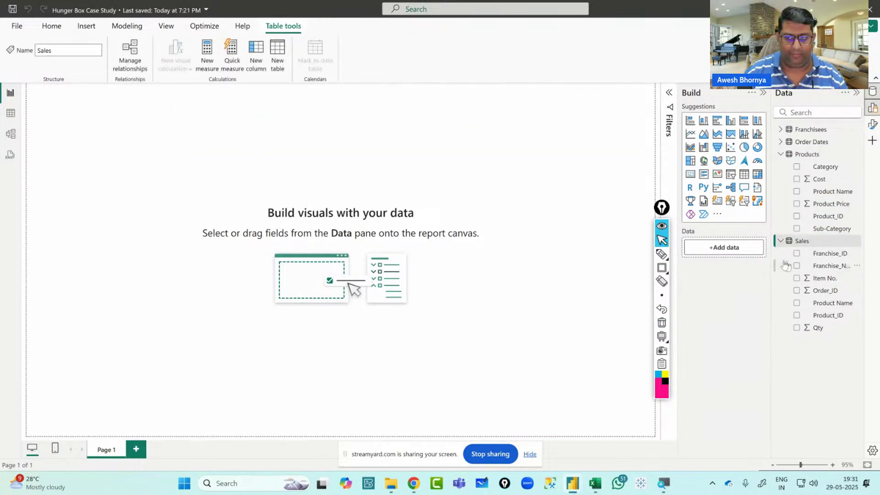
Arrange the model diagram with Sales in the centre, Order Dates below Franchisees, and Sales enlarged to show all its fields
left_click(11, 133)
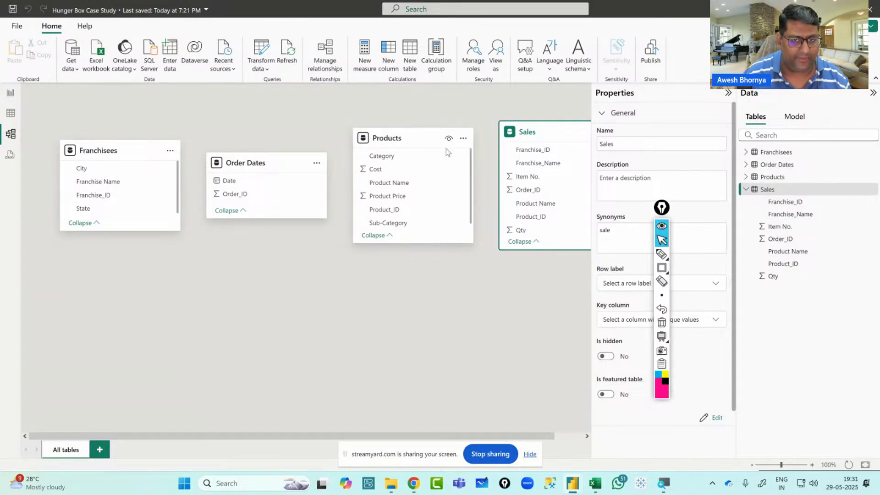
left_click_drag(529, 139, 234, 259)
left_click_drag(132, 155, 132, 140)
left_click_drag(223, 173, 76, 286)
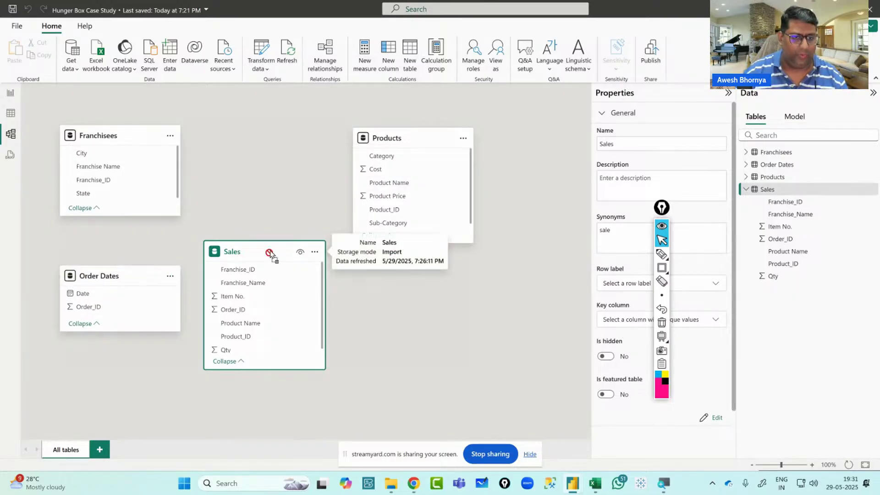
left_click_drag(268, 260, 272, 218)
mouse_move(273, 326)
left_mouse_down()
mouse_move(274, 366)
mouse_move(274, 326)
mouse_move(273, 337)
left_mouse_up()
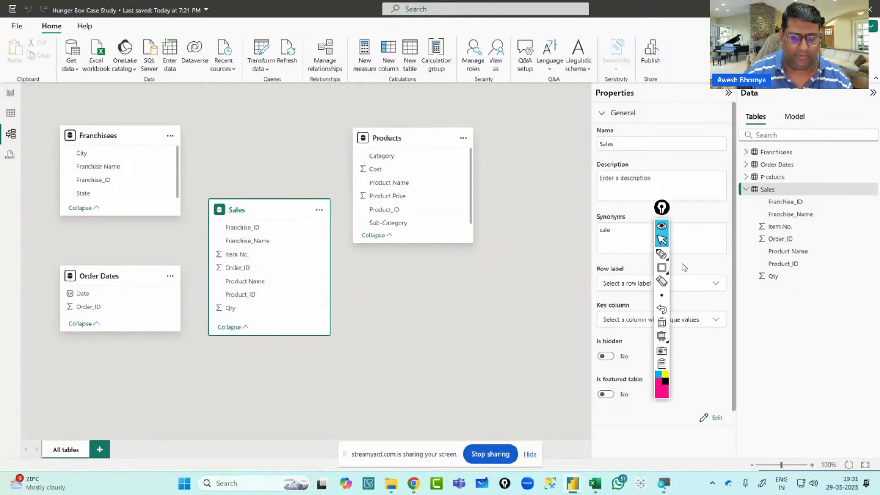
Draw annotation rectangles around the Sales, Franchisees, Products and Order Dates tables in the model diagram
left_click(661, 268)
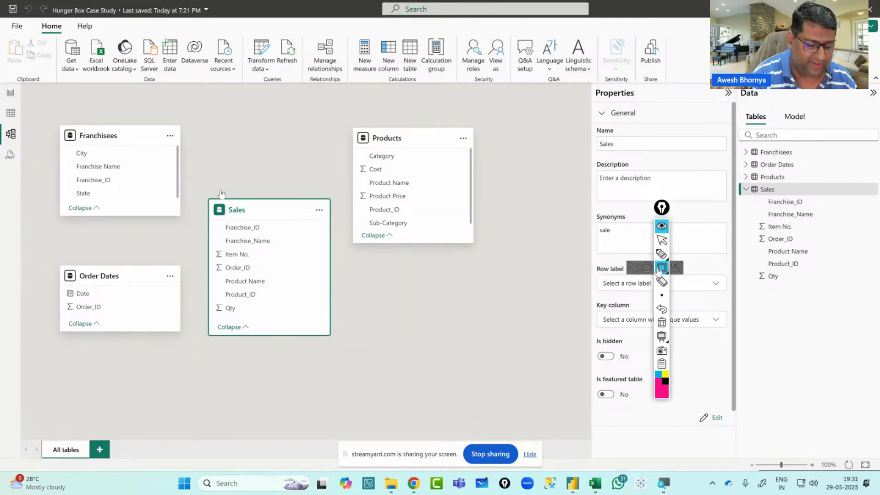
left_click(661, 268)
mouse_move(202, 181)
left_mouse_down()
mouse_move(309, 368)
mouse_move(338, 359)
mouse_move(338, 349)
left_mouse_up()
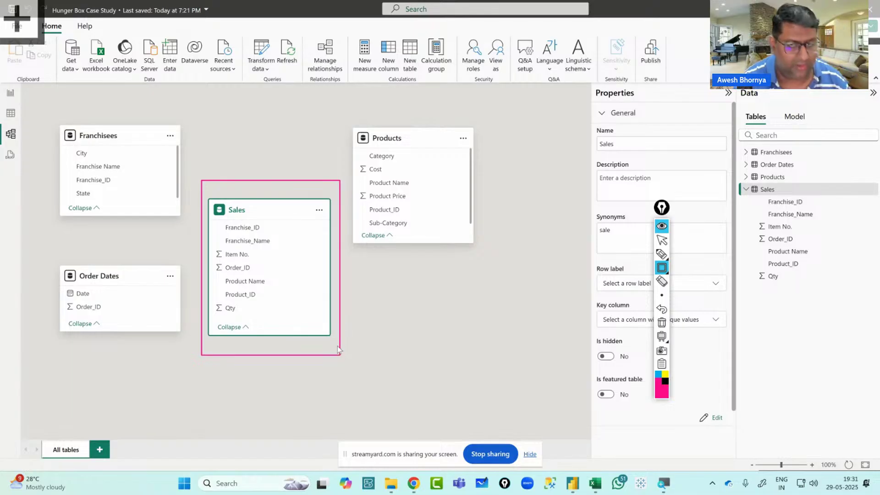
mouse_move(55, 106)
left_mouse_down()
mouse_move(57, 229)
mouse_move(186, 235)
left_mouse_up()
mouse_move(343, 111)
left_mouse_down()
mouse_move(348, 260)
mouse_move(481, 253)
left_mouse_up()
mouse_move(50, 249)
left_mouse_down()
mouse_move(74, 368)
mouse_move(180, 362)
mouse_move(190, 352)
left_mouse_up()
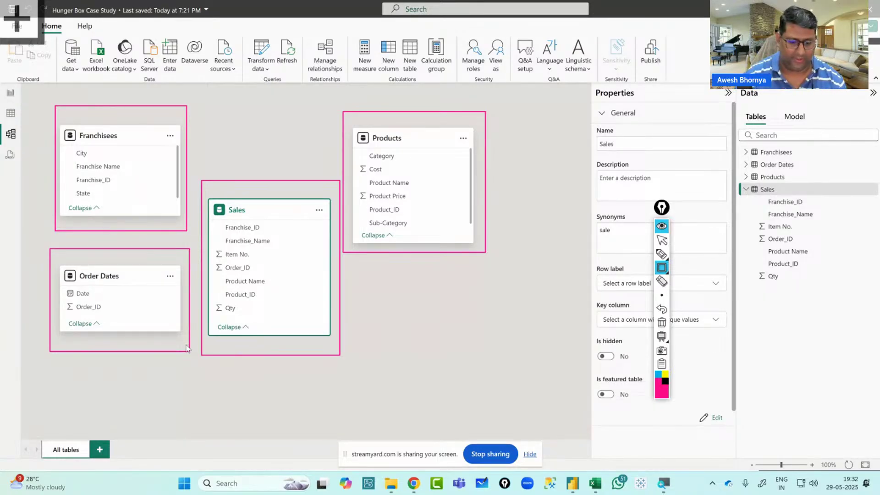
Sketch a freehand box below Products and arrows pointing to Products, Franchisees and Order Dates, then clear all annotations
left_click(662, 254)
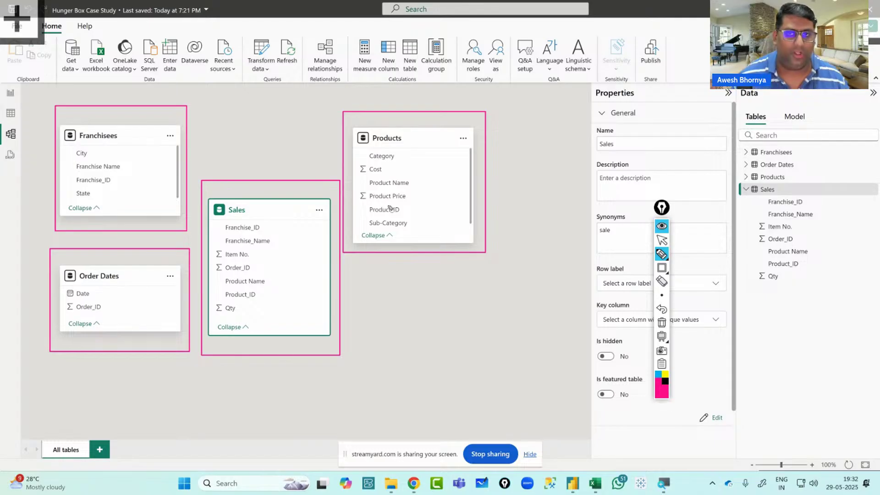
mouse_move(379, 302)
left_mouse_down()
mouse_move(605, 397)
mouse_move(362, 398)
left_mouse_up()
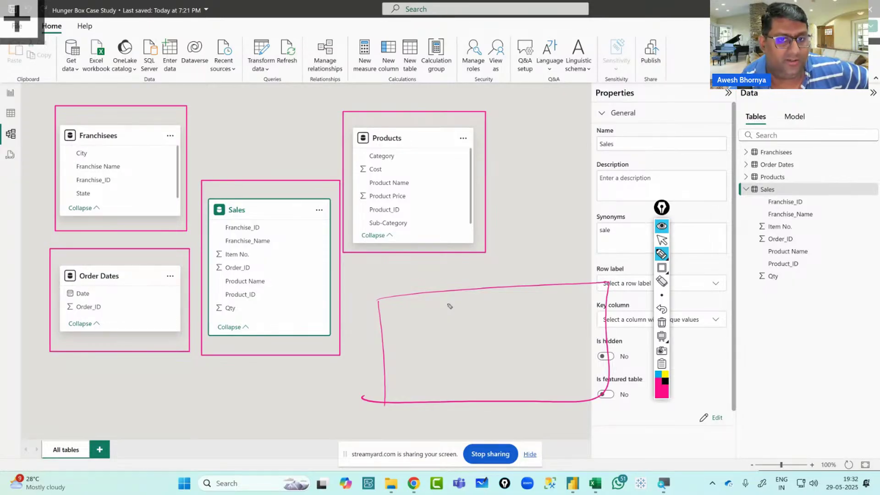
left_click_drag(526, 146, 461, 193)
left_click_drag(175, 173, 226, 136)
left_click_drag(174, 156, 189, 176)
mouse_move(197, 237)
left_mouse_down()
mouse_move(167, 297)
mouse_move(187, 280)
left_mouse_up()
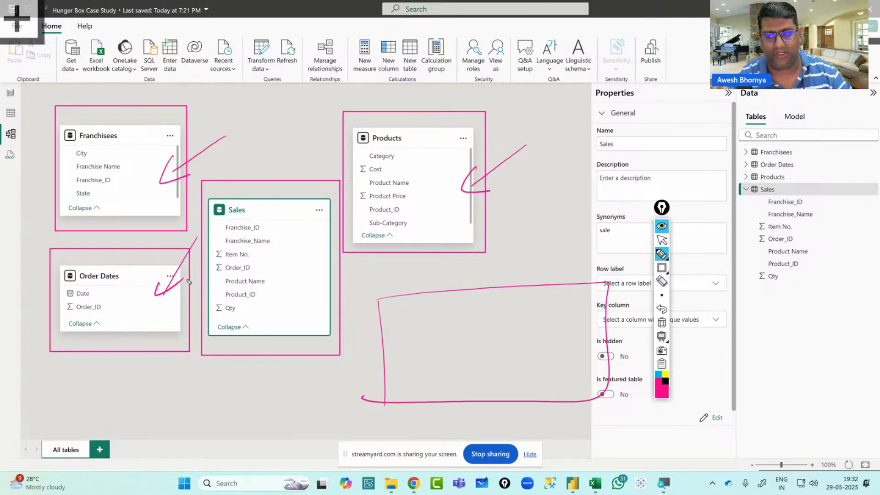
left_click(662, 322)
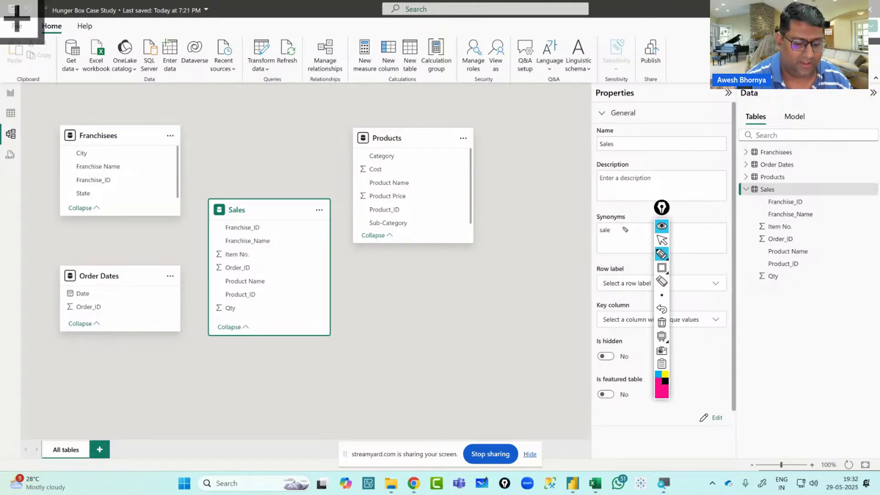
Circle the Product_ID field in both the Products and Sales tables, then clear the annotations
mouse_move(405, 210)
left_mouse_down()
mouse_move(363, 212)
mouse_move(399, 206)
left_mouse_up()
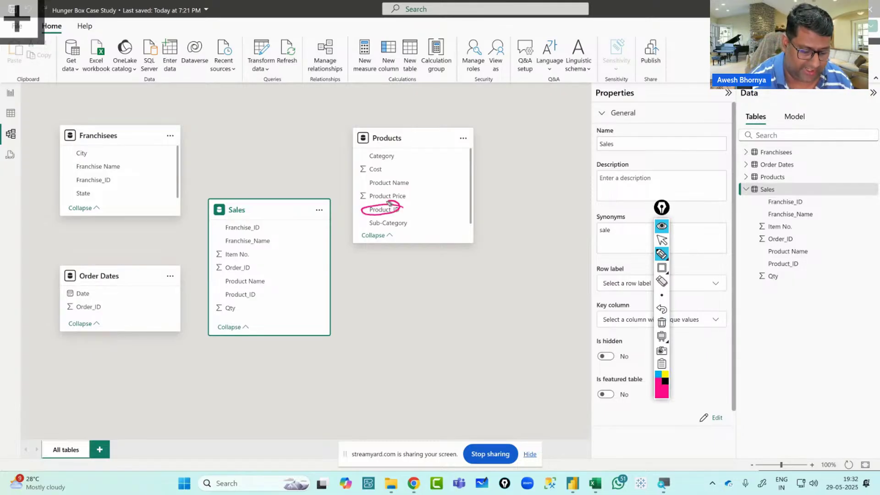
mouse_move(268, 295)
left_mouse_down()
mouse_move(217, 297)
mouse_move(242, 289)
left_mouse_up()
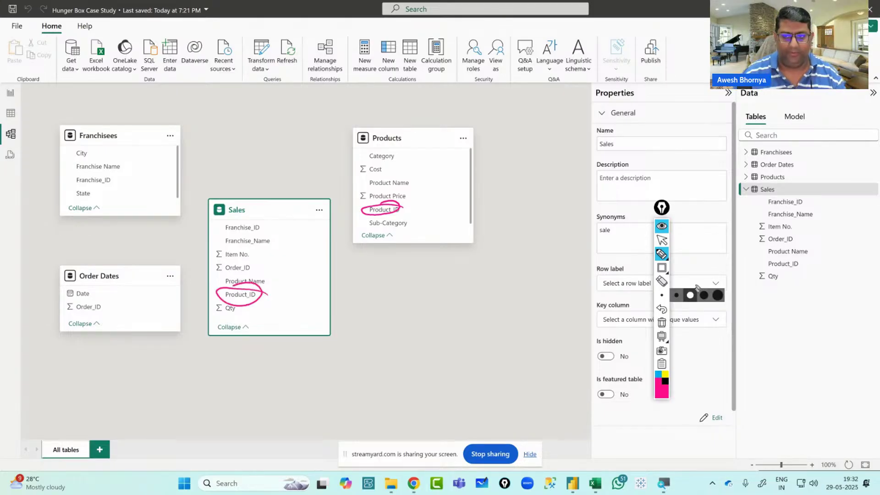
left_click(660, 239)
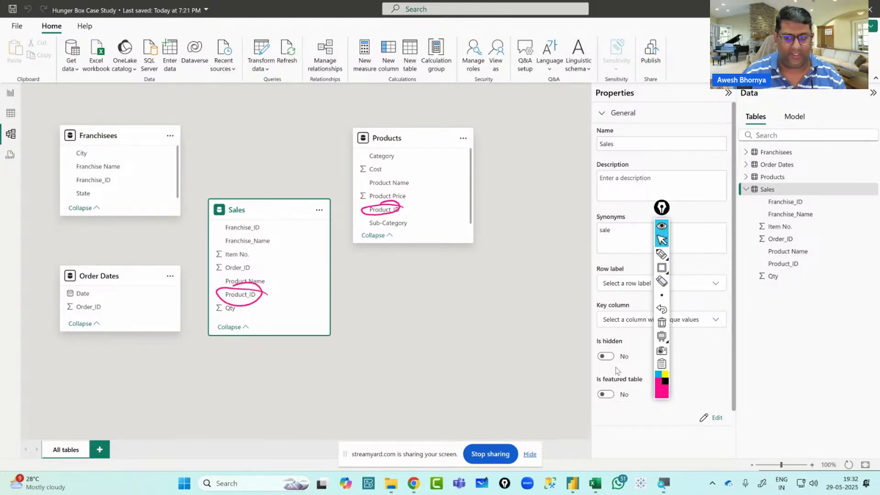
left_click(663, 323)
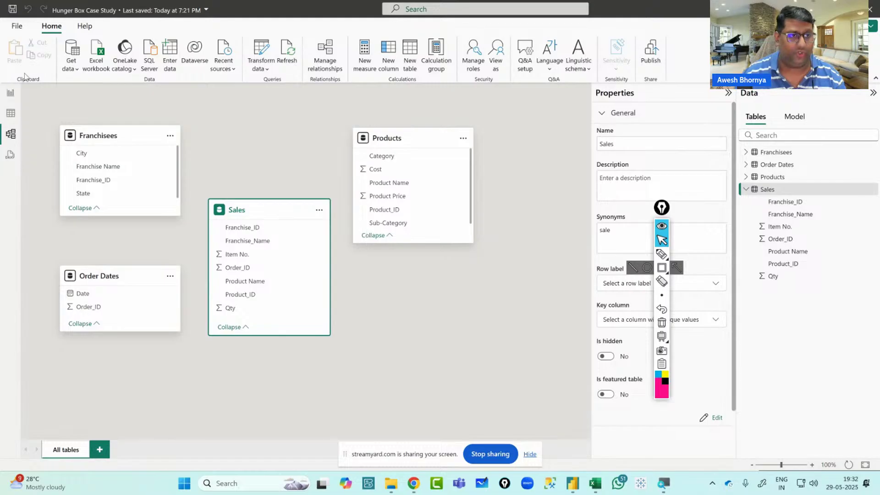
Add an enlarged visual of Sales Qty to the report page and try breaking it down by product Category
left_click(11, 93)
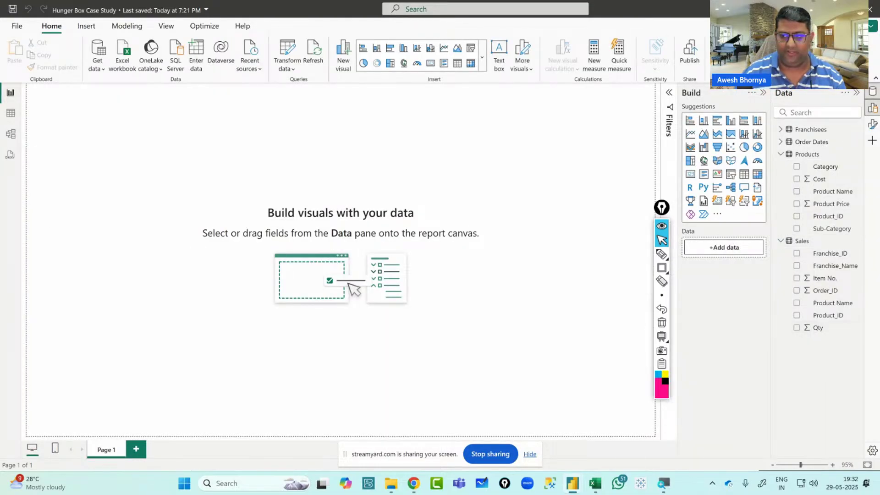
left_click(798, 328)
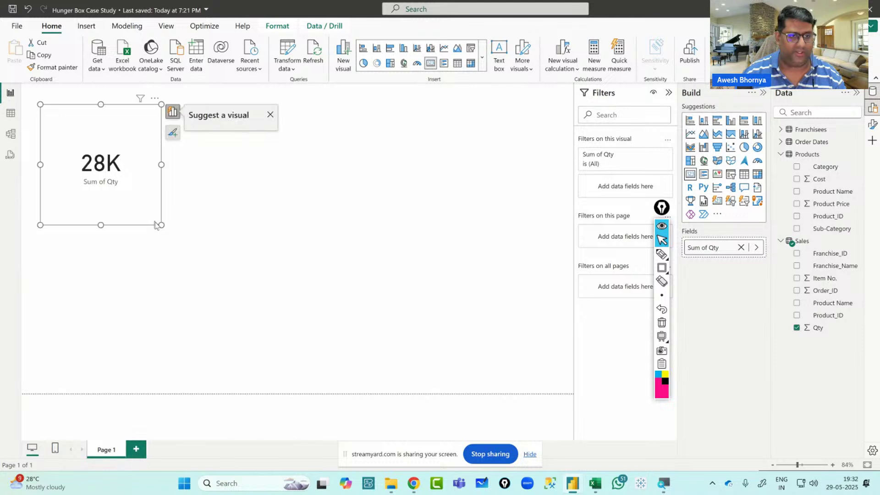
left_click_drag(162, 225, 268, 274)
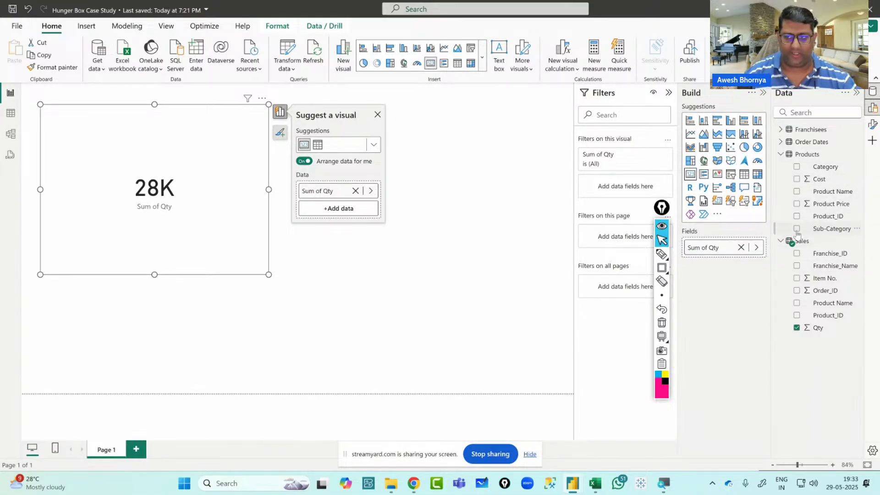
left_click(798, 167)
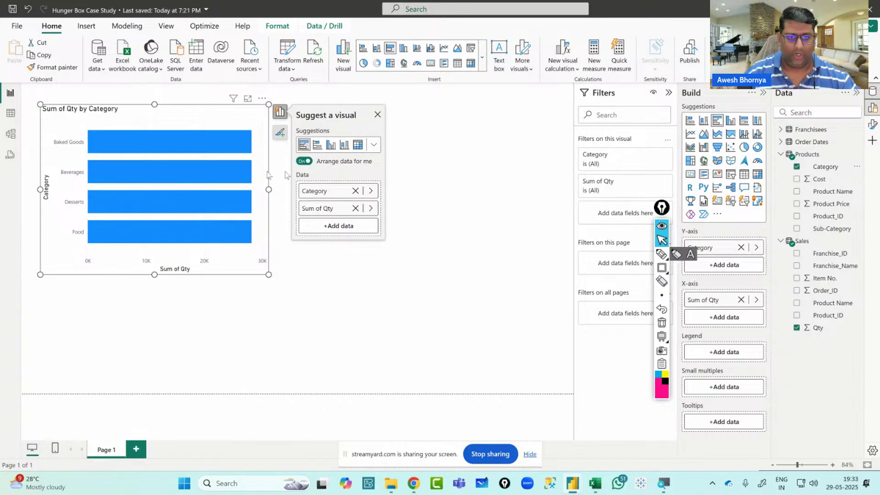
left_click(797, 167)
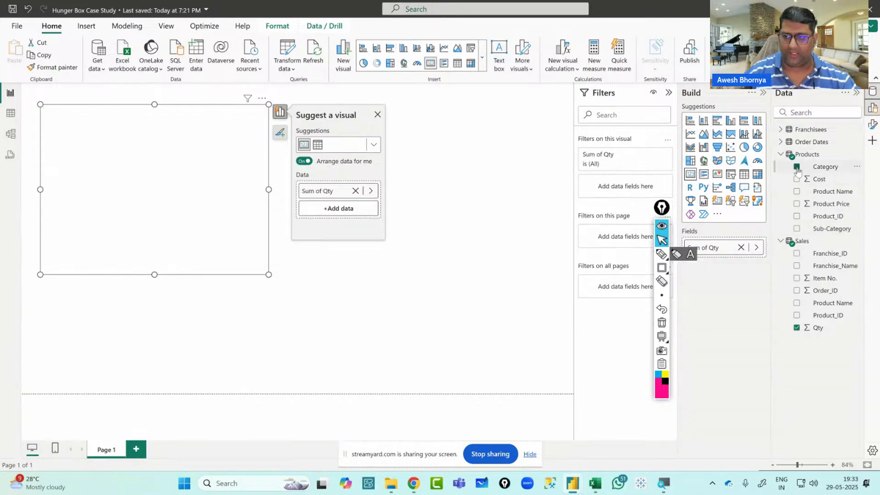
Break the Qty visual down by product Sub-Category, enlarge it, and convert it to a table
left_click(797, 228)
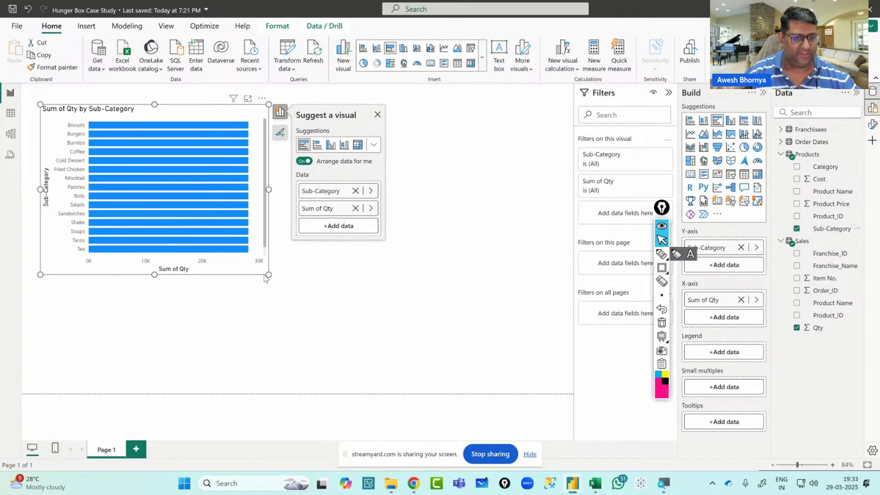
left_click_drag(269, 274, 346, 377)
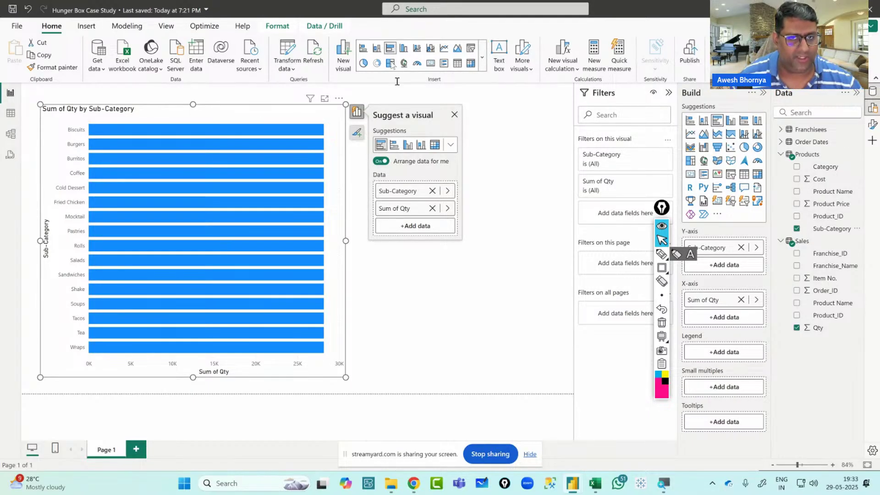
left_click(457, 64)
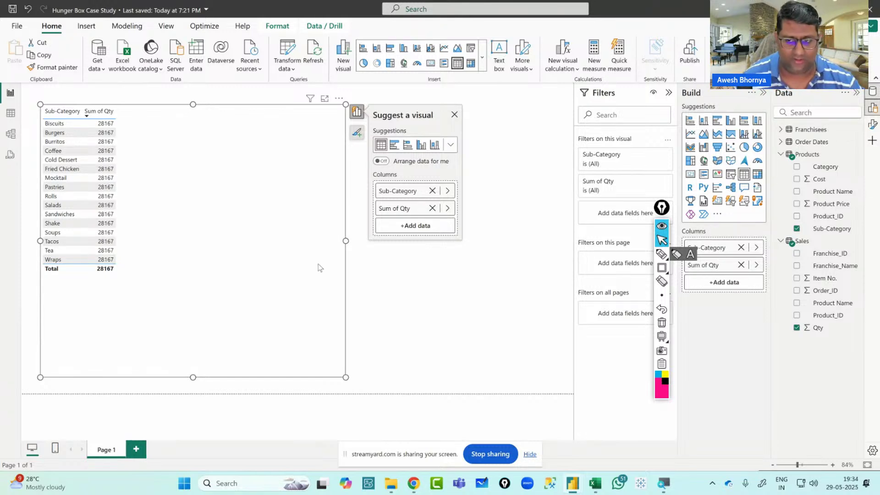
Create an active one-to-many relationship from Products to Sales on Product_ID with single cross-filter direction
left_click(10, 134)
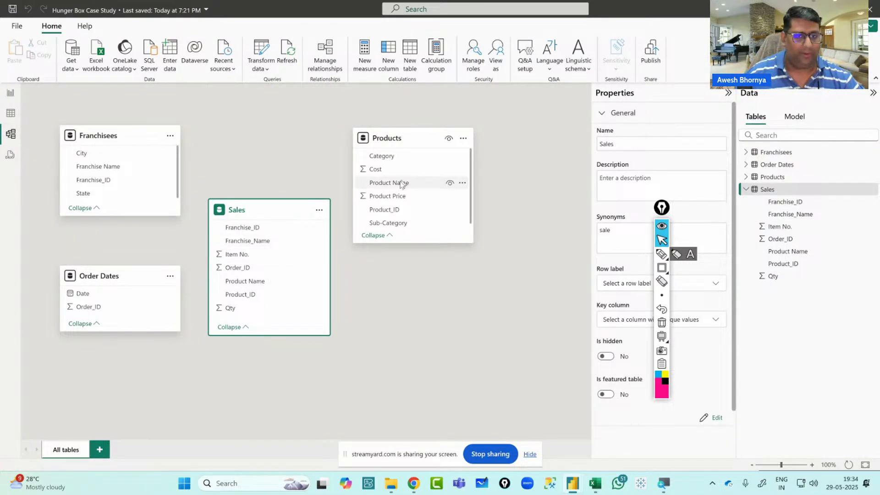
left_click(400, 196)
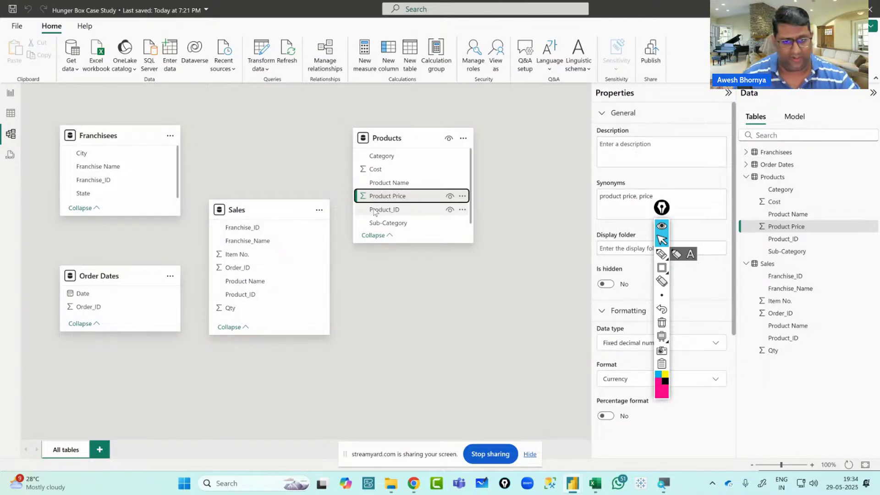
left_click(375, 211)
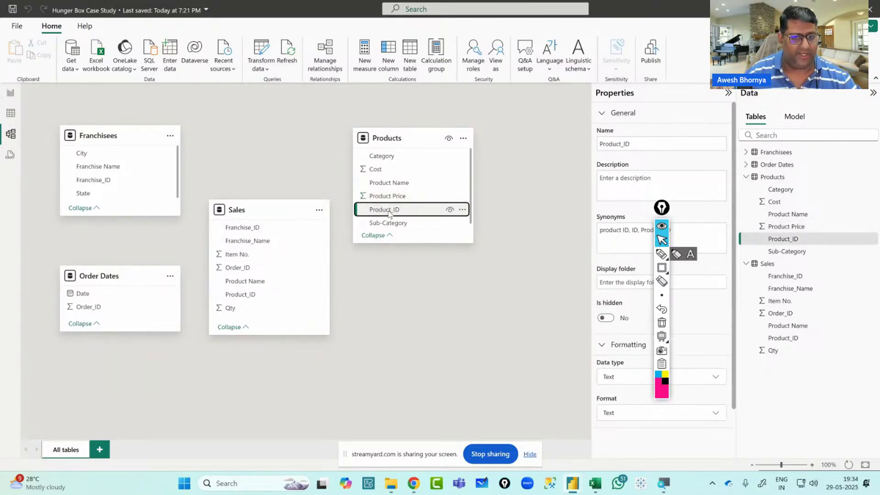
left_click_drag(389, 215, 264, 298)
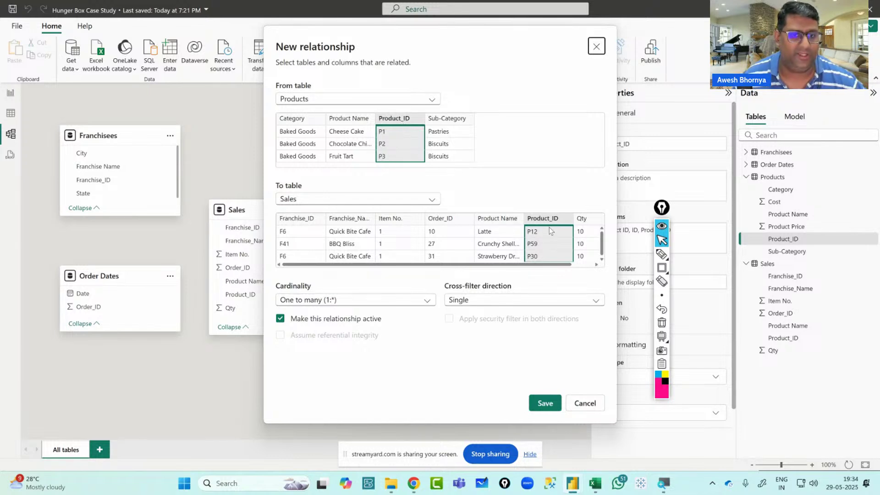
left_click(551, 405)
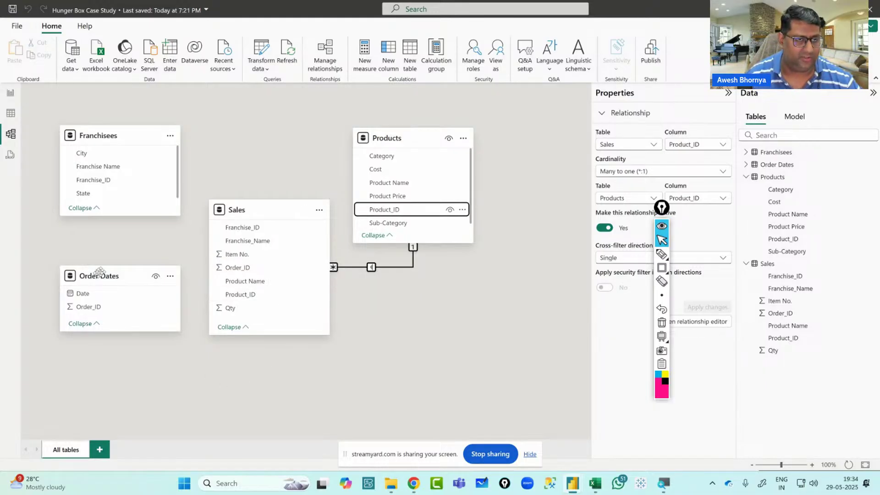
Shrink the Sub-Category quantity table on the report page to fit its contents and select the Sales table
left_click(11, 97)
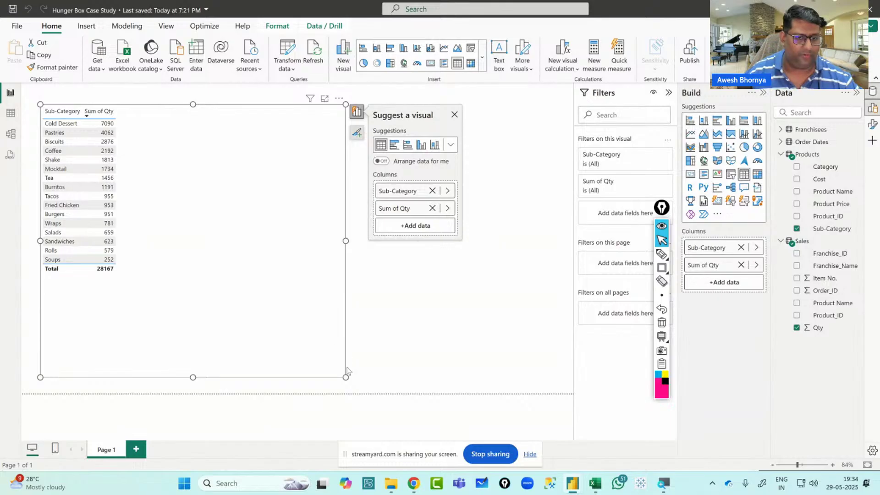
left_click_drag(346, 378, 137, 282)
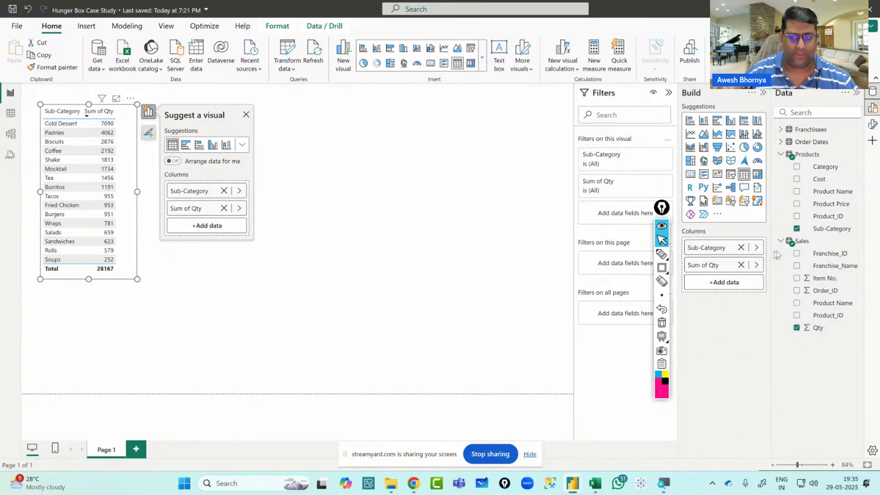
left_click(803, 242)
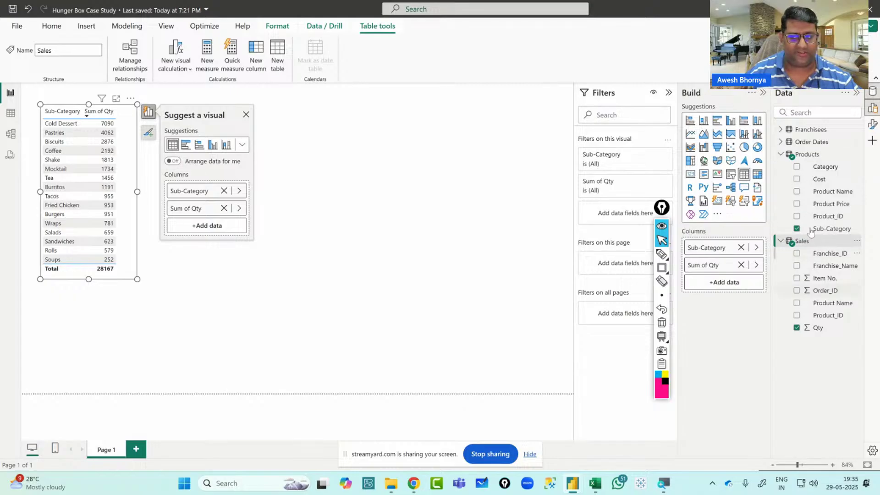
Expand the Franchisees box slightly and create an active one-to-many relationship from Franchisees to Sales on Franchise_ID
left_click(11, 134)
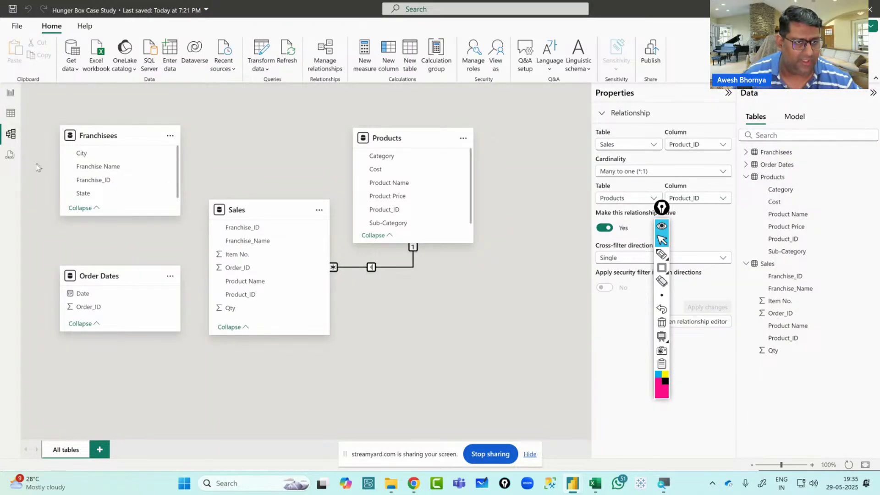
mouse_move(122, 215)
left_mouse_down()
mouse_move(123, 236)
mouse_move(123, 220)
left_mouse_up()
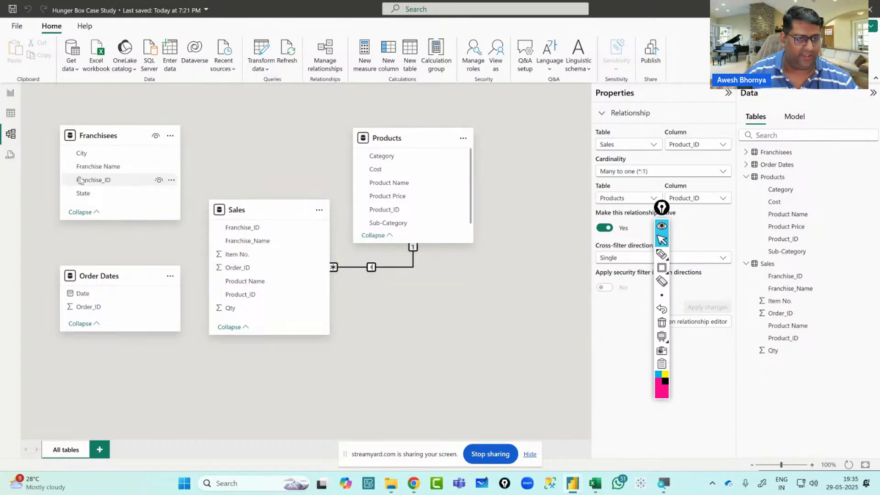
left_click(104, 179)
left_click_drag(113, 182, 257, 228)
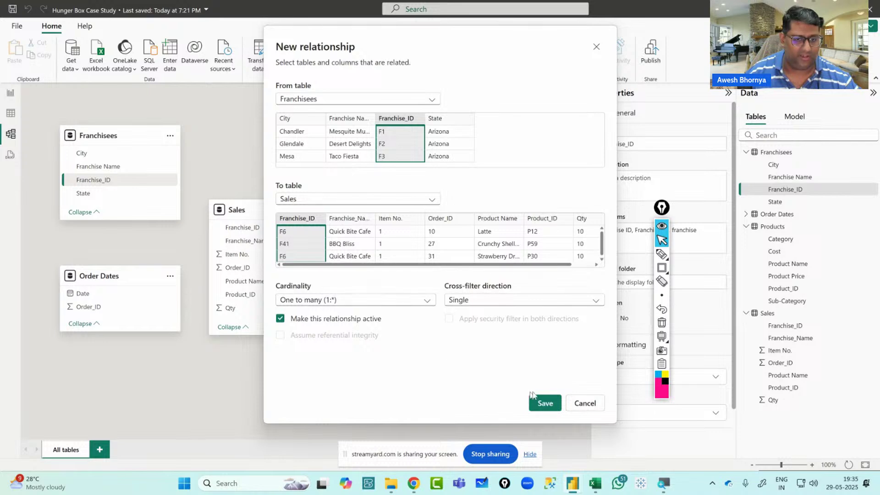
left_click(545, 404)
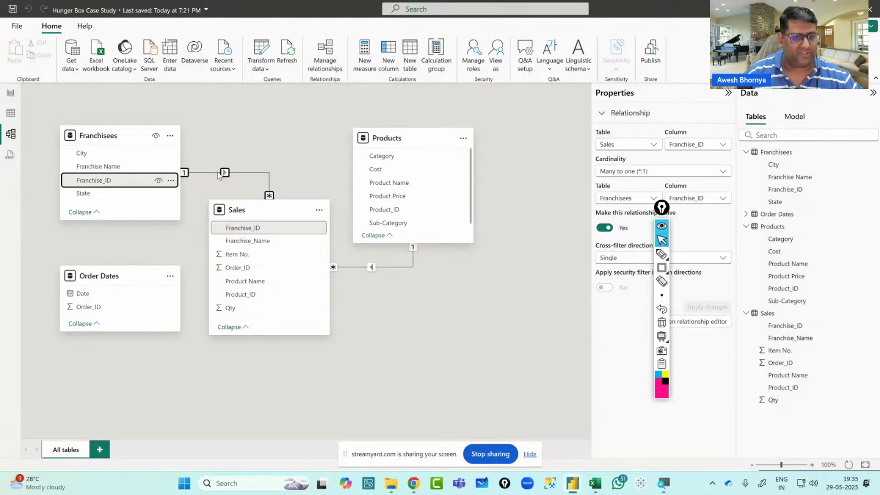
Create an active one-to-many relationship from Order Dates to Sales on Order_ID with single cross-filter direction
left_click(111, 307)
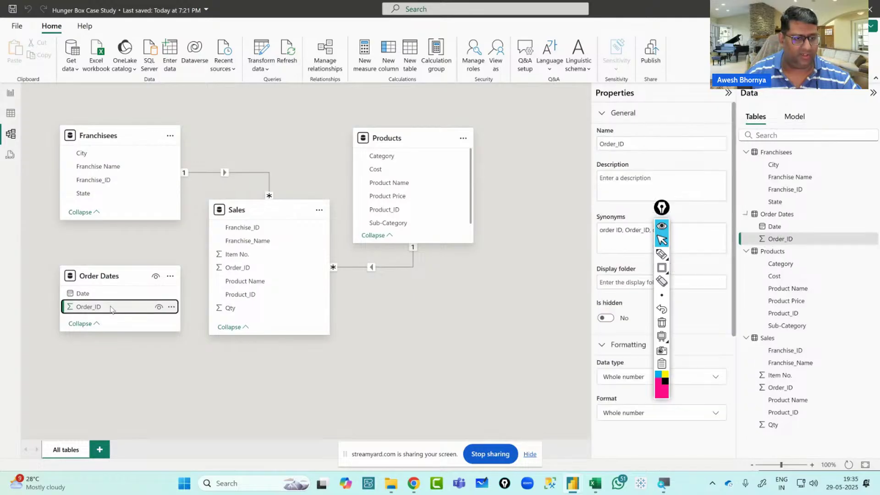
left_click_drag(110, 312, 260, 270)
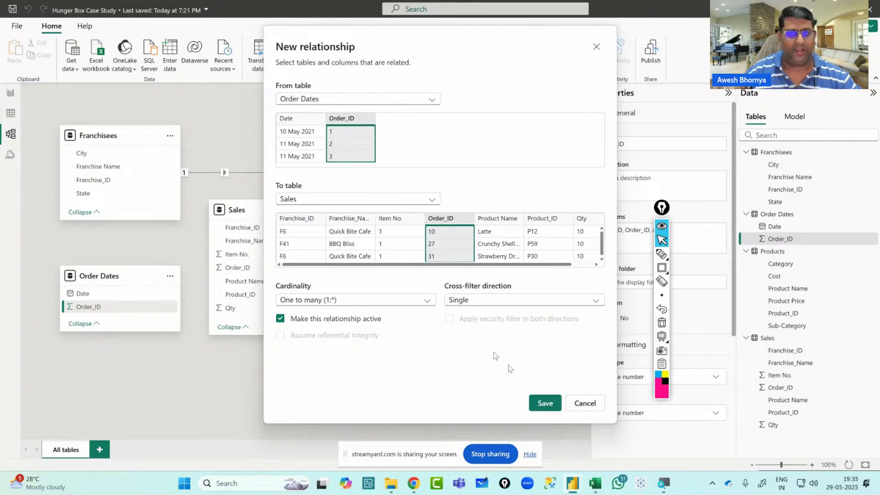
left_click(544, 404)
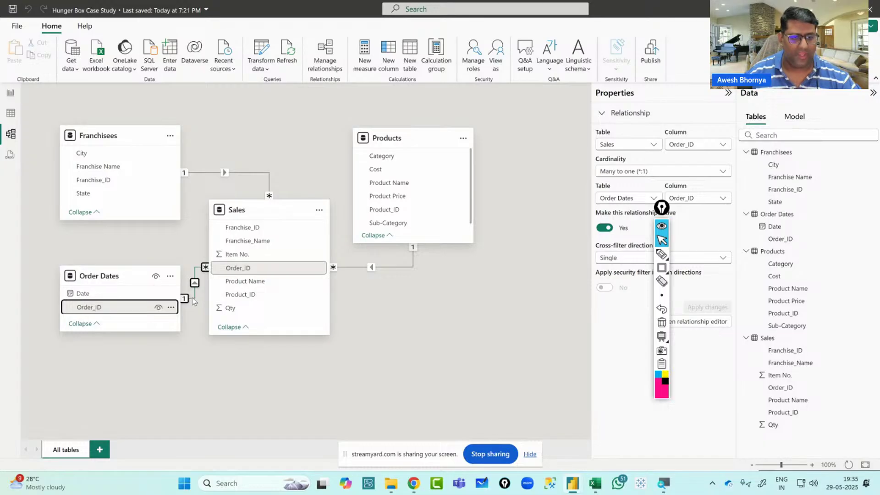
Shift the Sales table lower in the model diagram and enlarge the Products table slightly at its upper edge
left_click_drag(261, 211, 274, 254)
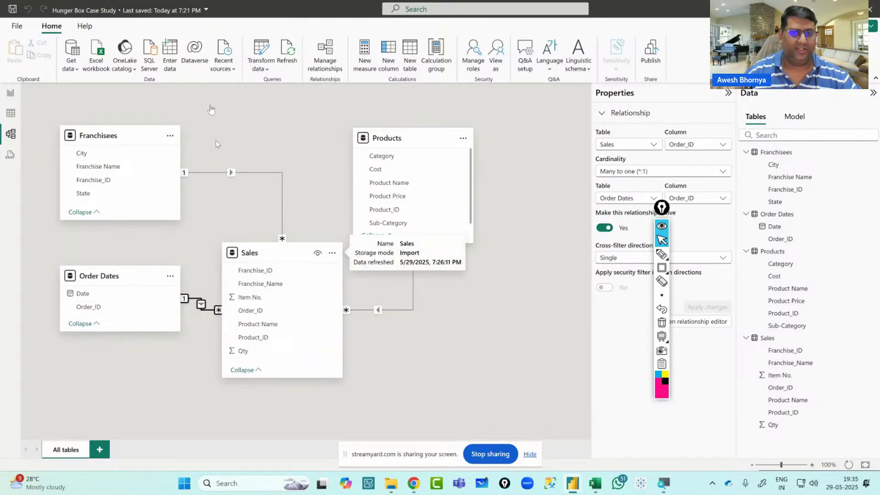
left_click_drag(410, 127, 419, 125)
left_click(418, 125)
Outline Product_ID in Products, Franchise_ID in Franchisees and Order_ID in Order Dates with pink annotation rectangles
left_click(660, 267)
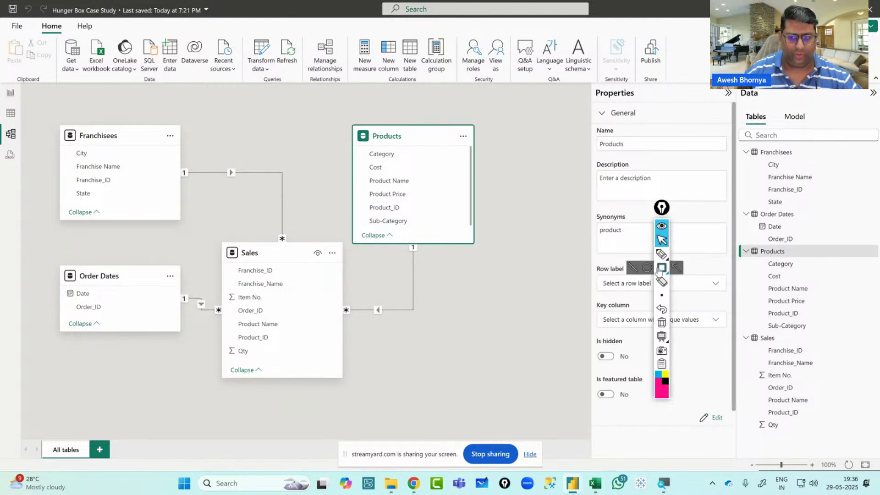
left_click_drag(366, 203, 403, 214)
left_click_drag(73, 175, 118, 184)
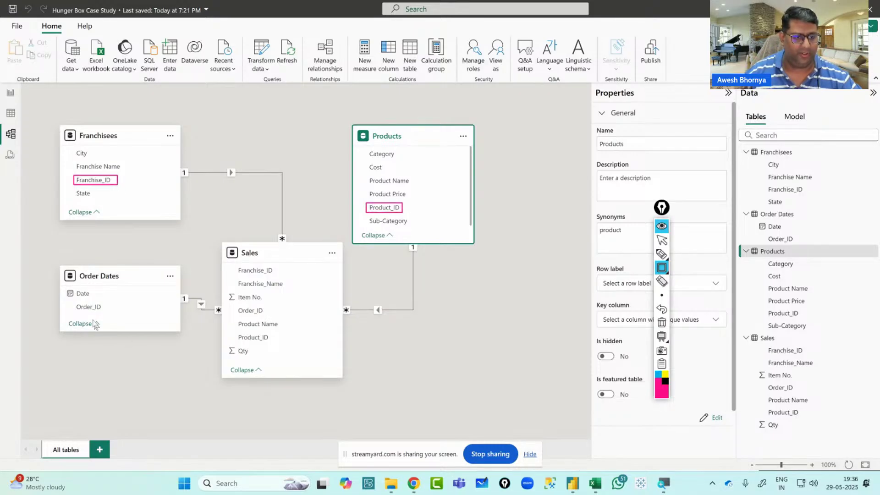
left_click_drag(73, 301, 109, 316)
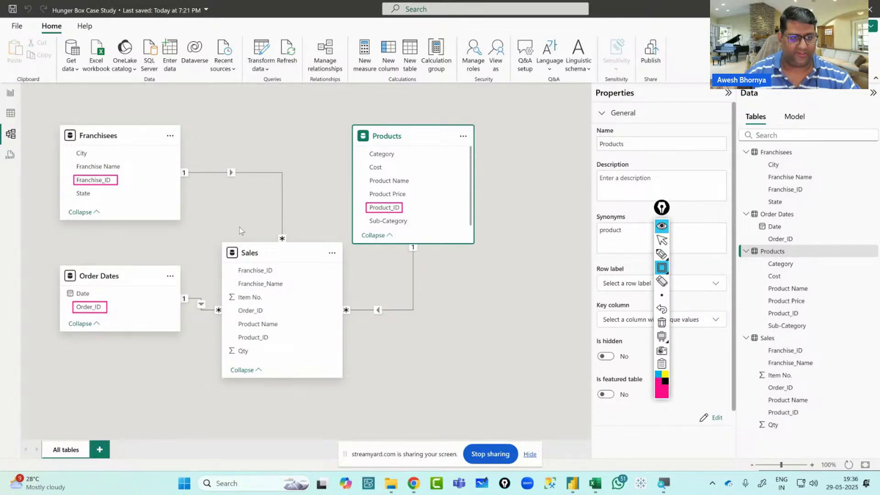
Handwrite an underlined "PK" beside the outlined ID field in Products, Franchisees and Order Dates
left_click(661, 255)
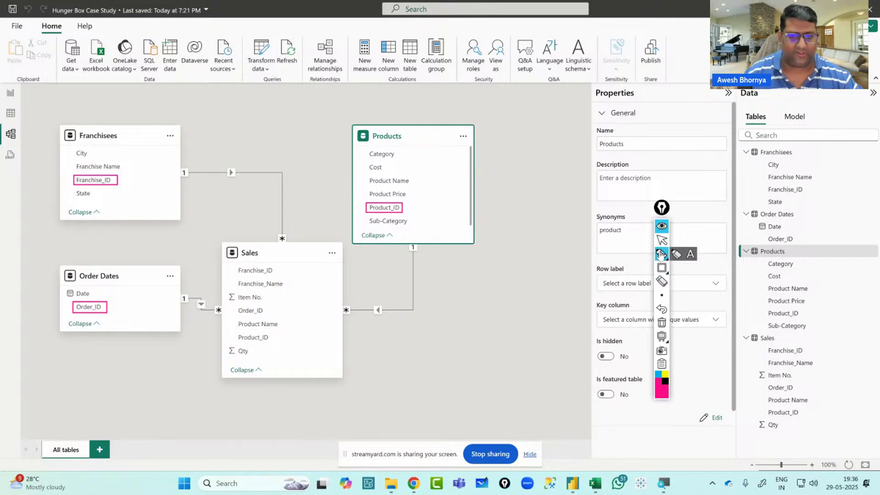
mouse_move(425, 192)
left_mouse_down()
mouse_move(429, 223)
mouse_move(429, 210)
left_mouse_up()
mouse_move(444, 192)
left_mouse_down()
mouse_move(443, 216)
mouse_move(447, 205)
left_mouse_up()
left_click_drag(447, 205, 466, 210)
left_click_drag(417, 237, 486, 212)
mouse_move(127, 175)
left_mouse_down()
mouse_move(133, 208)
mouse_move(132, 193)
left_mouse_up()
mouse_move(146, 177)
left_mouse_down()
mouse_move(147, 202)
mouse_move(148, 189)
left_mouse_up()
left_click_drag(148, 190, 166, 194)
left_click_drag(123, 219, 177, 200)
mouse_move(125, 291)
left_mouse_down()
mouse_move(134, 318)
mouse_move(135, 305)
left_mouse_up()
mouse_move(139, 290)
left_mouse_down()
mouse_move(137, 316)
mouse_move(143, 303)
left_mouse_up()
left_click_drag(143, 303, 161, 311)
left_click_drag(123, 339, 177, 313)
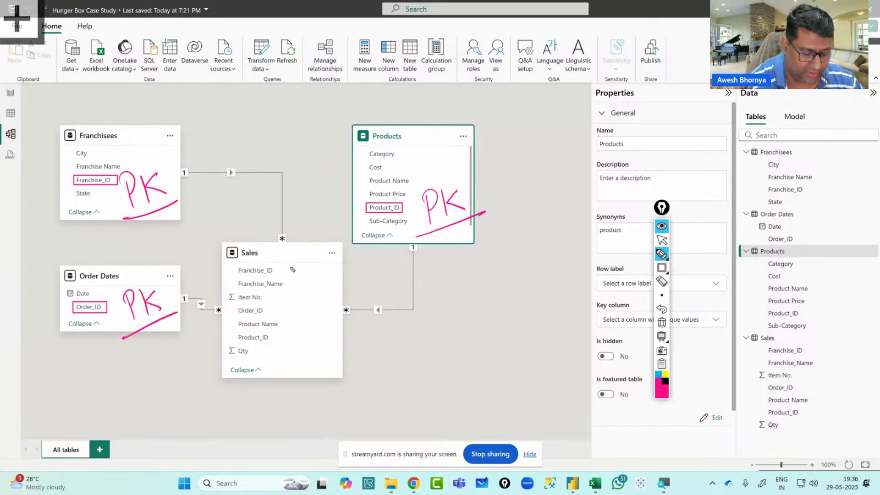
Mark the three ID fields in Sales as "FK", draw lines to them from Products and Franchisees, and clear all annotations
left_click_drag(284, 271, 299, 260)
left_click_drag(278, 310, 294, 296)
mouse_move(283, 340)
left_mouse_down()
mouse_move(312, 328)
mouse_move(321, 300)
left_mouse_up()
left_click_drag(310, 317, 323, 316)
left_click_drag(335, 301, 340, 311)
left_click(345, 301)
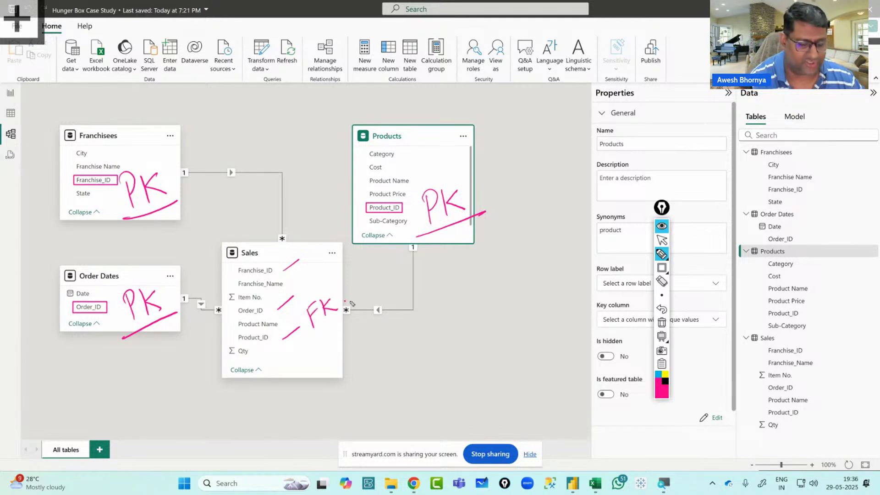
mouse_move(443, 233)
left_mouse_down()
mouse_move(446, 337)
mouse_move(339, 341)
mouse_move(365, 353)
left_mouse_up()
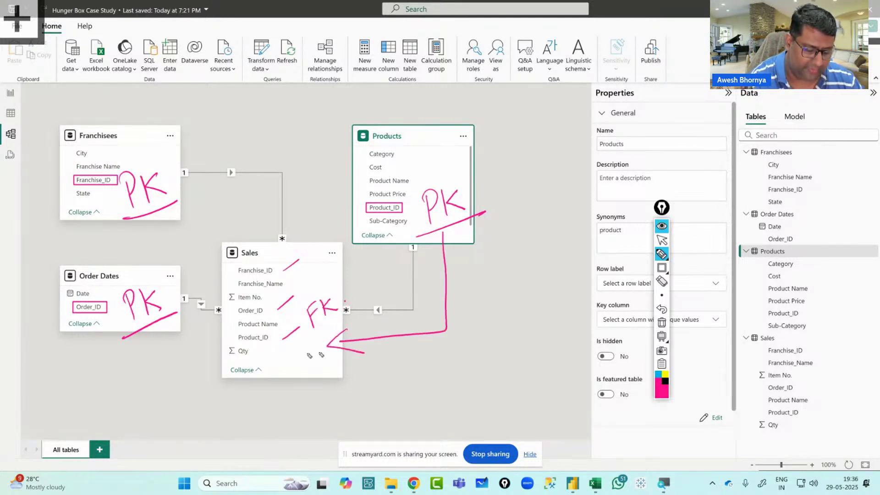
mouse_move(176, 202)
left_mouse_down()
mouse_move(251, 212)
mouse_move(297, 328)
left_mouse_up()
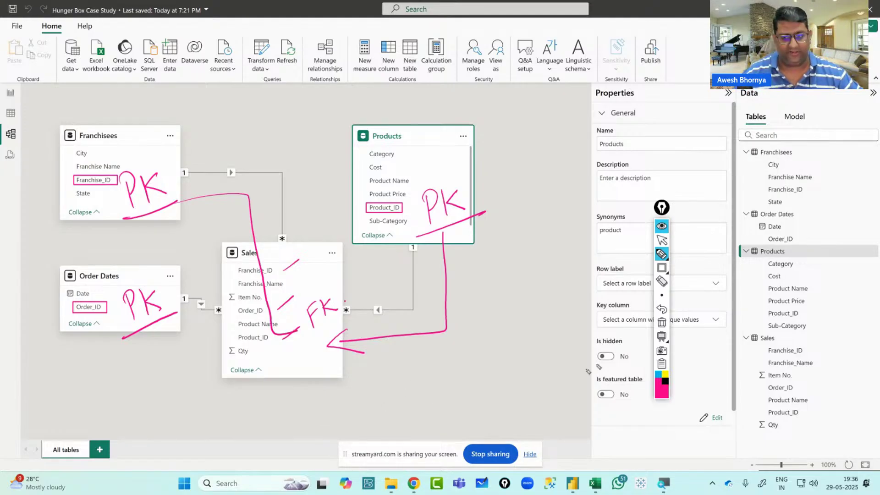
left_click(662, 322)
left_click(662, 240)
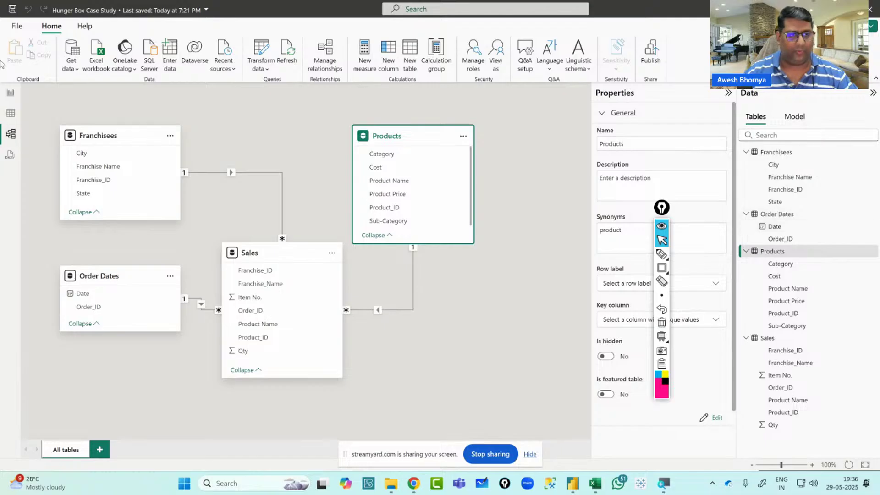
In report view, add a calculated column to Sales: Revenue = Sales[Qty] * RELATED(Products[Product Price])
left_click(8, 92)
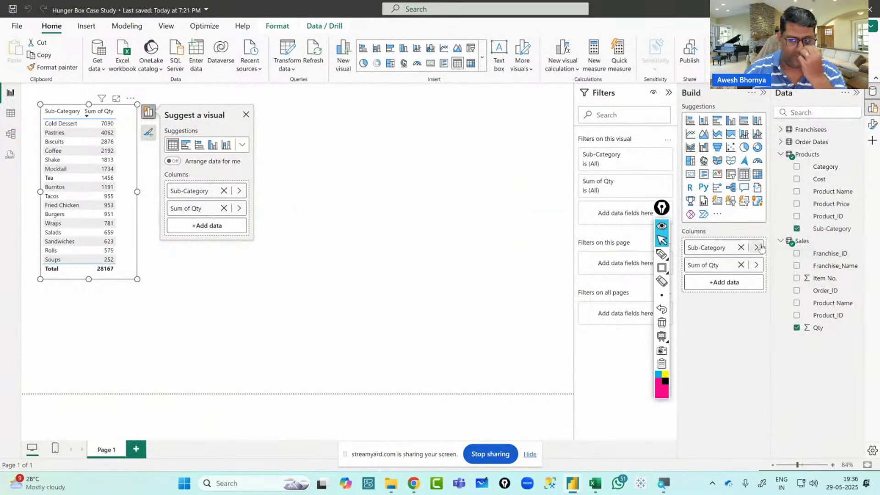
left_click(813, 243)
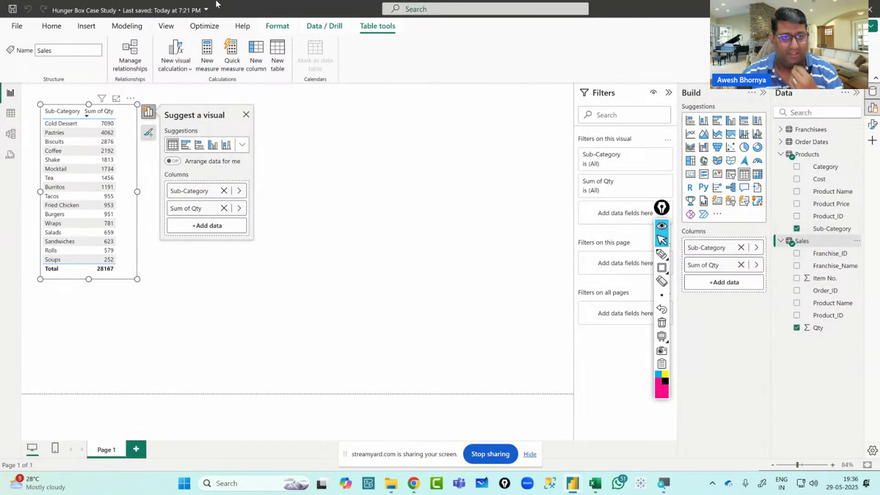
left_click(256, 56)
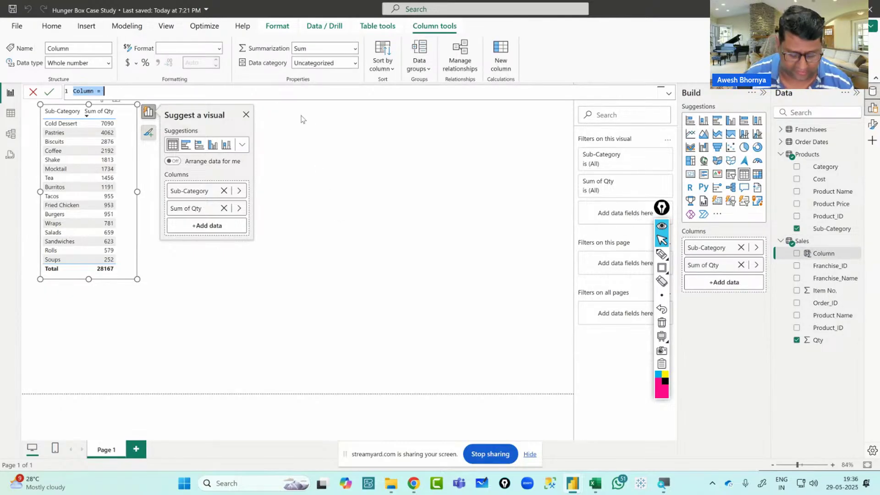
type("Revenue =")
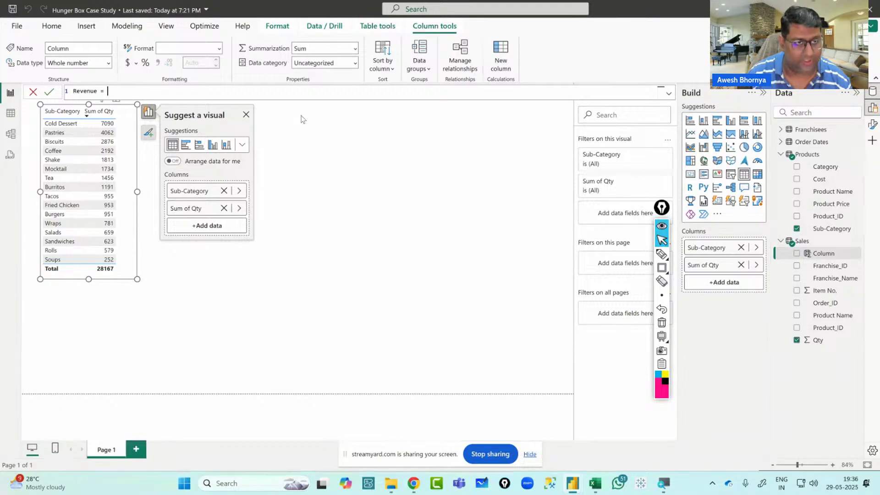
type(" Sales[Qty] ")
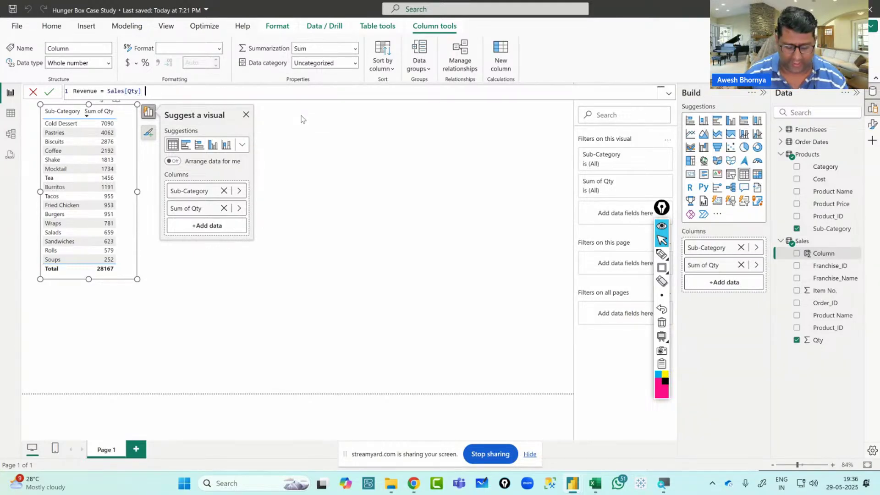
type("* ")
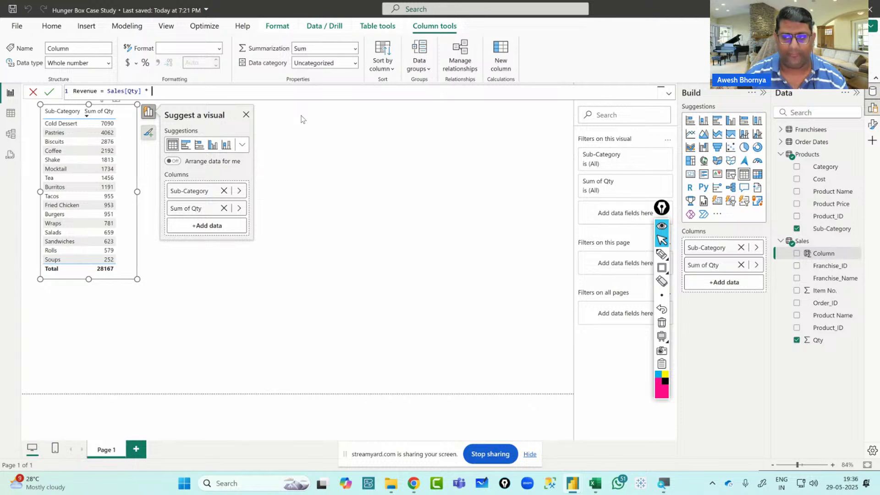
type("pro")
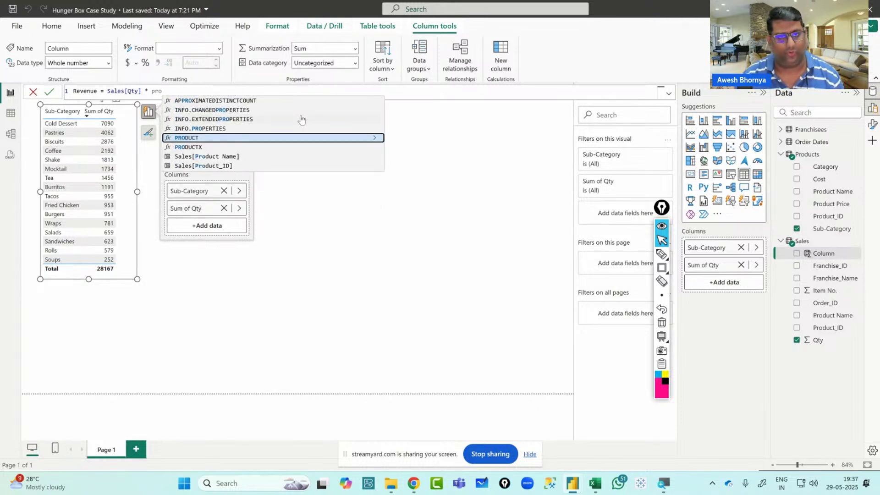
key("BackSpace")
key("BackSpace")
key("BackSpace")
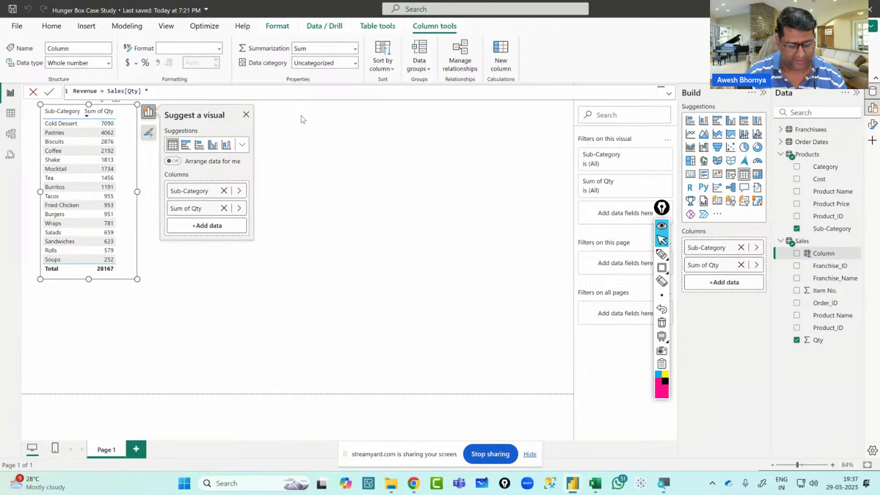
type("relat")
key("Tab")
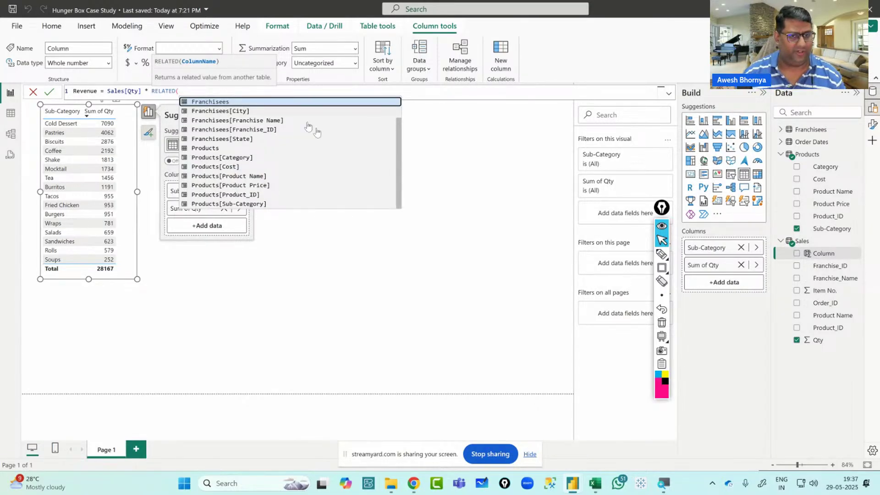
left_click(245, 185)
type(")")
key("Return")
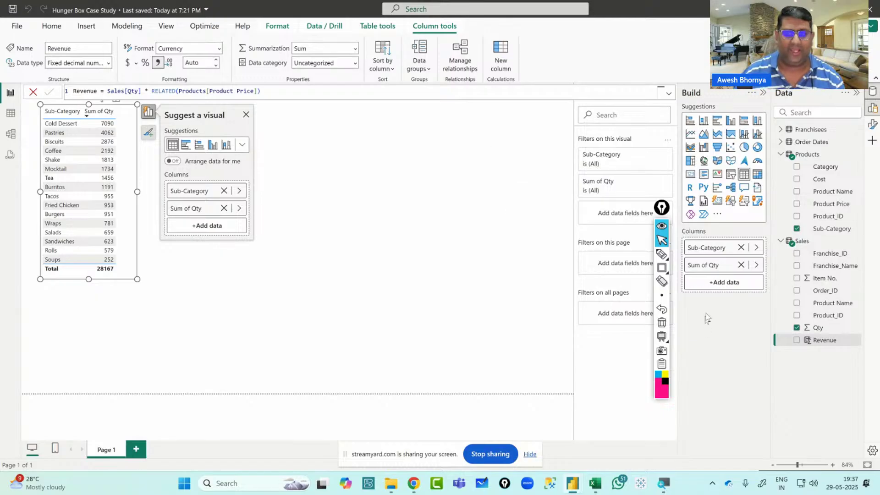
Outline the Revenue field of the Sales table with a pink annotation rectangle and return to the normal pointer
left_click(661, 268)
left_click_drag(784, 332, 852, 351)
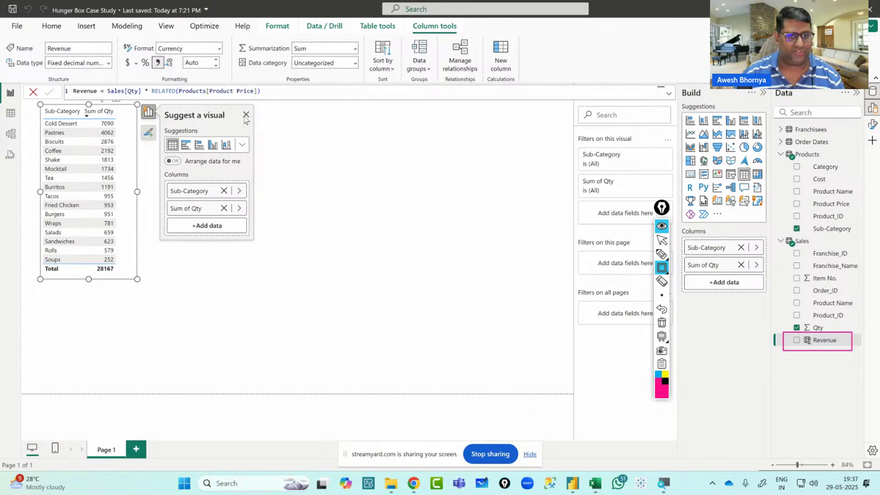
left_click(662, 240)
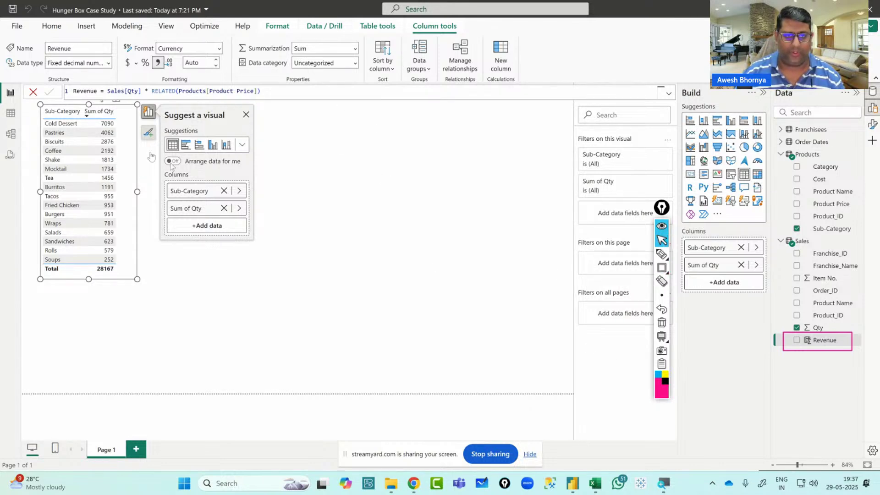
Close the visual suggestions and delete the Sub-Category quantity table from the report page
left_click(247, 115)
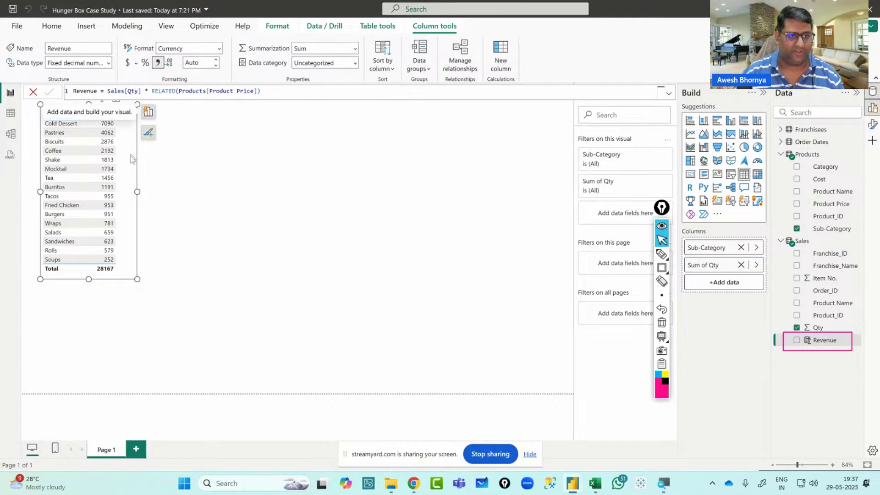
key("Delete")
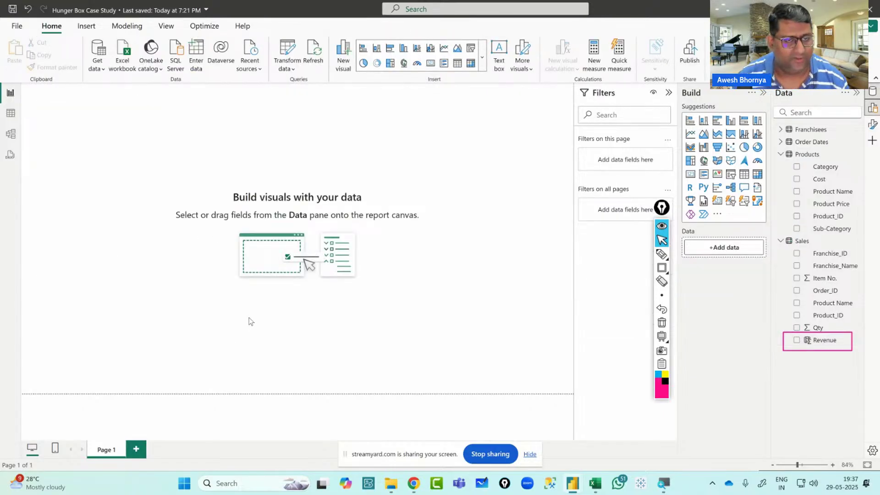
Switch to Chrome, close the Tableau assignment form, and read the Hunger Box revenue questions in the Power BI section of the HSNC MSc form
key("alt+Tab")
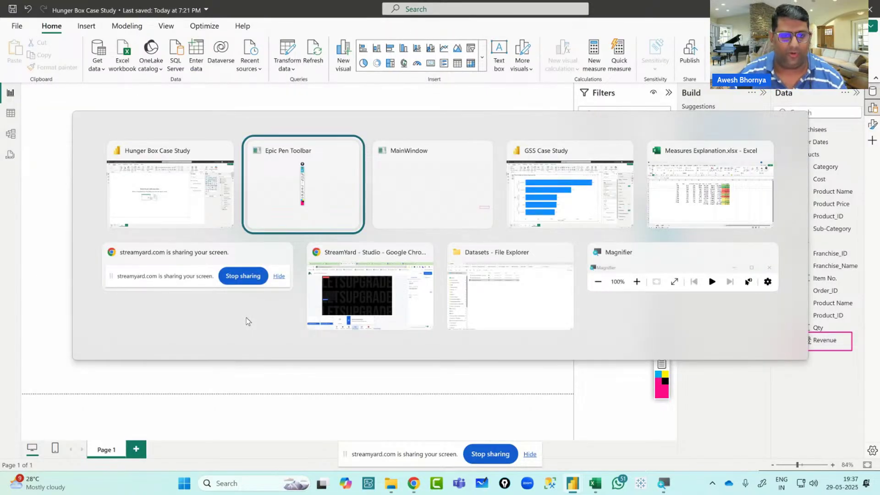
key("alt+Tab")
key("alt+Tab")
key("alt+Tab")
key("alt+Tab")
key("alt+Tab")
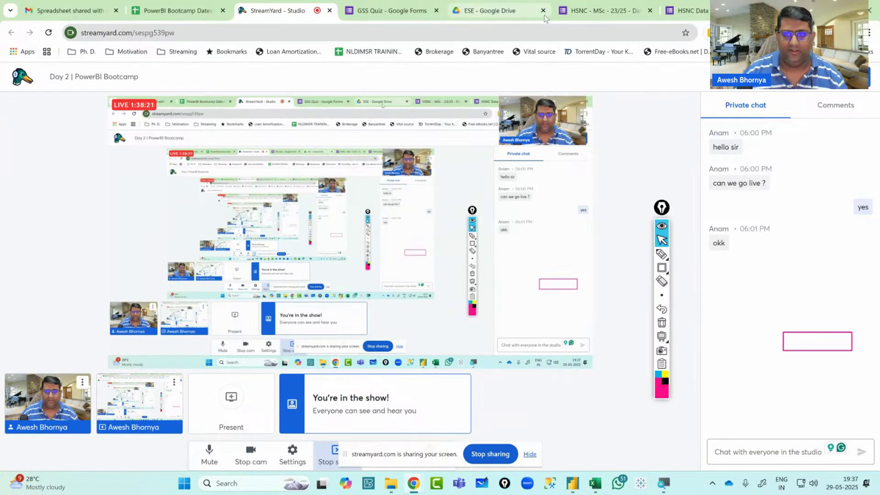
left_click(686, 10)
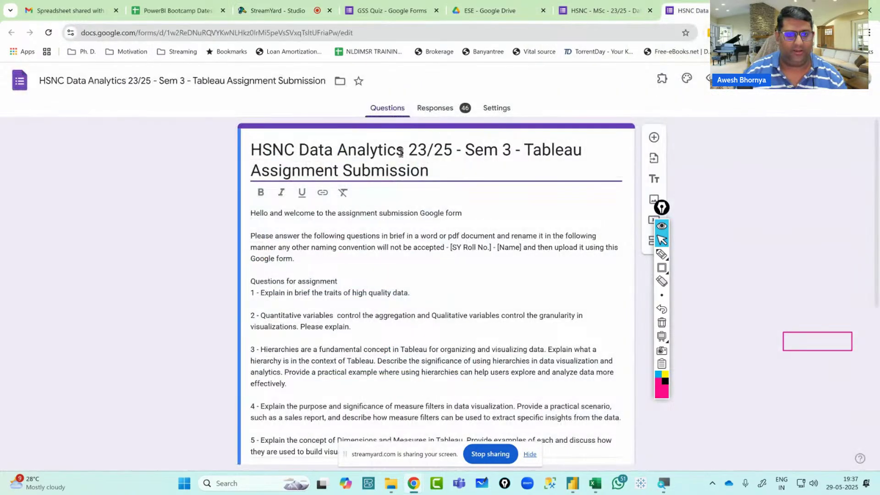
scroll(399, 162, "down", 6)
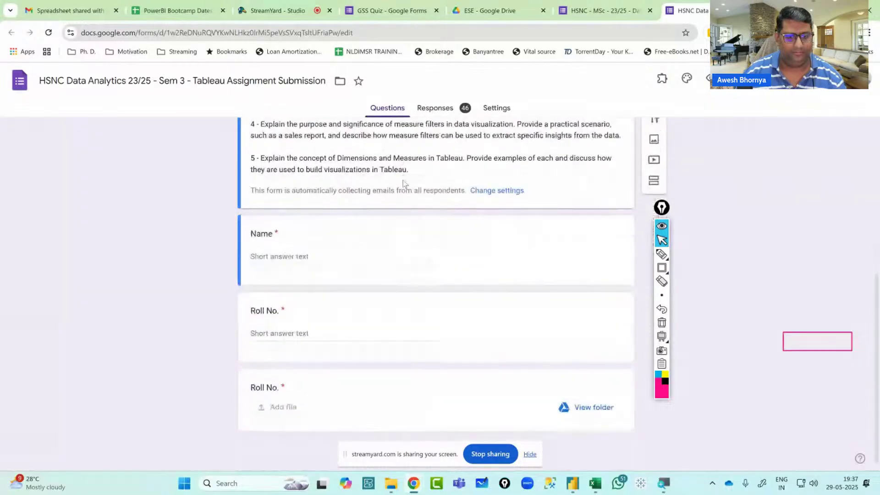
key("ctrl+w")
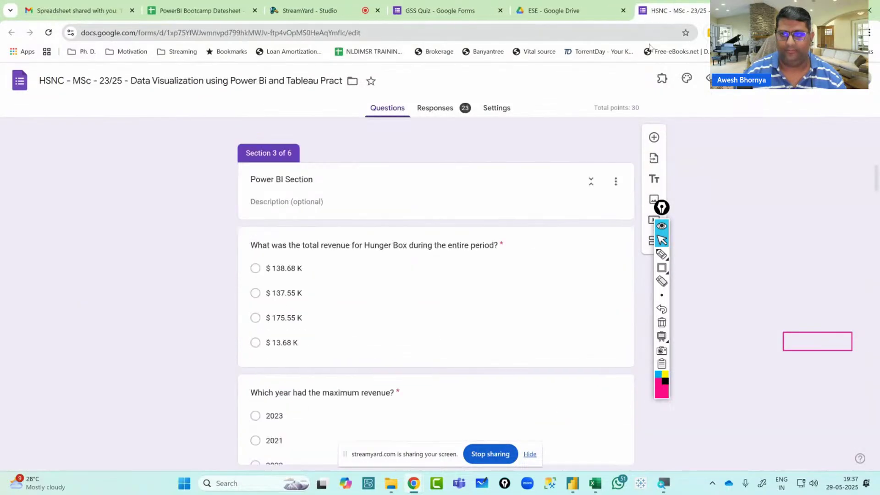
scroll(448, 217, "down", 1)
scroll(448, 218, "down", 1)
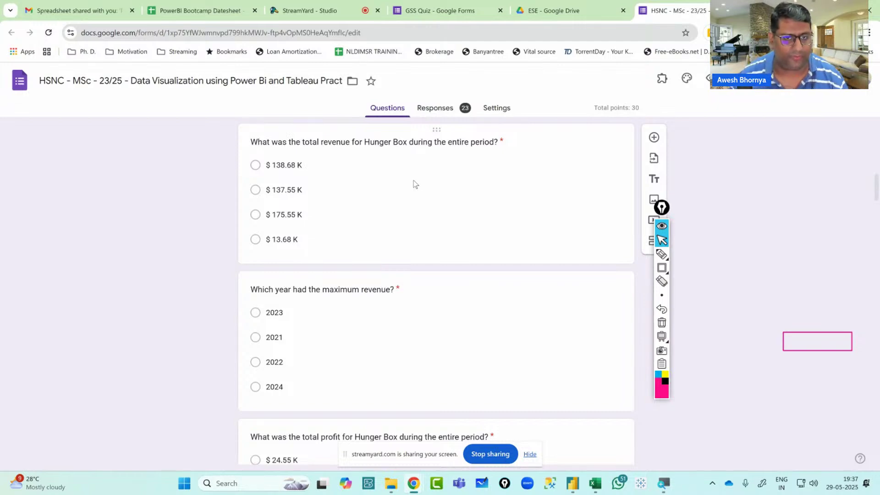
Switch to Power BI and show the total of the Sales Revenue field in a card near the report page's upper-left corner
key("alt+Tab")
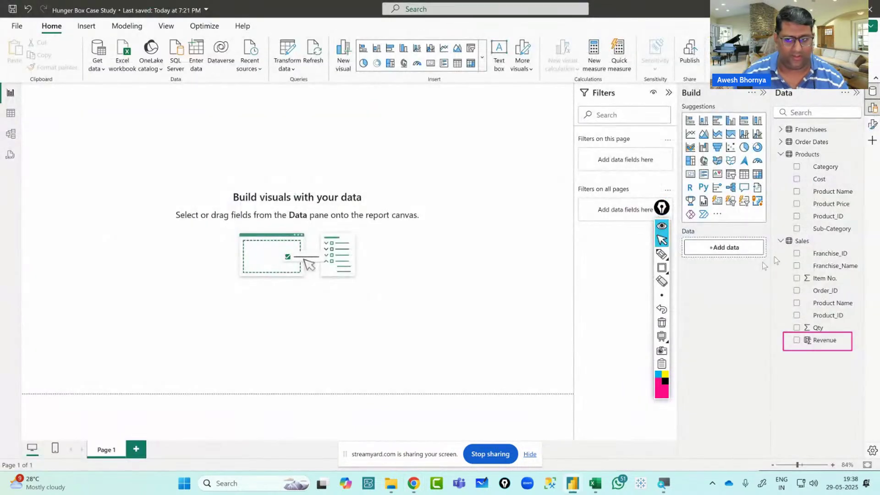
left_click(798, 342)
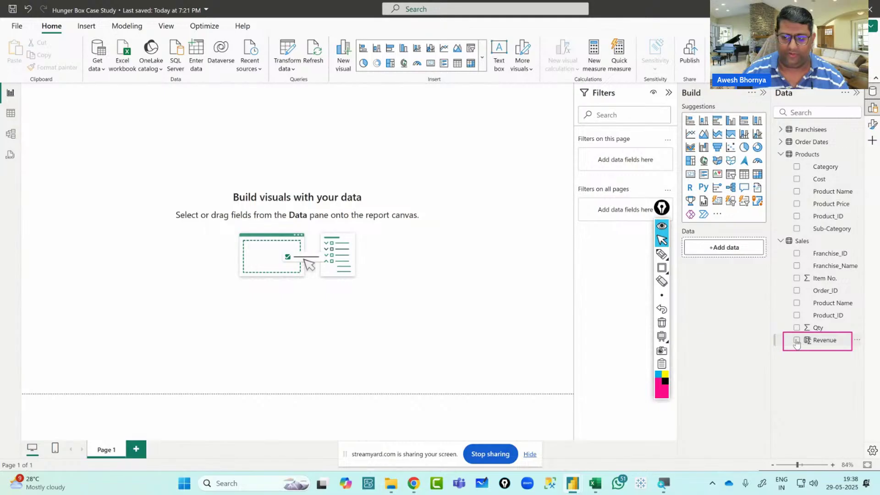
left_click_drag(128, 184, 142, 201)
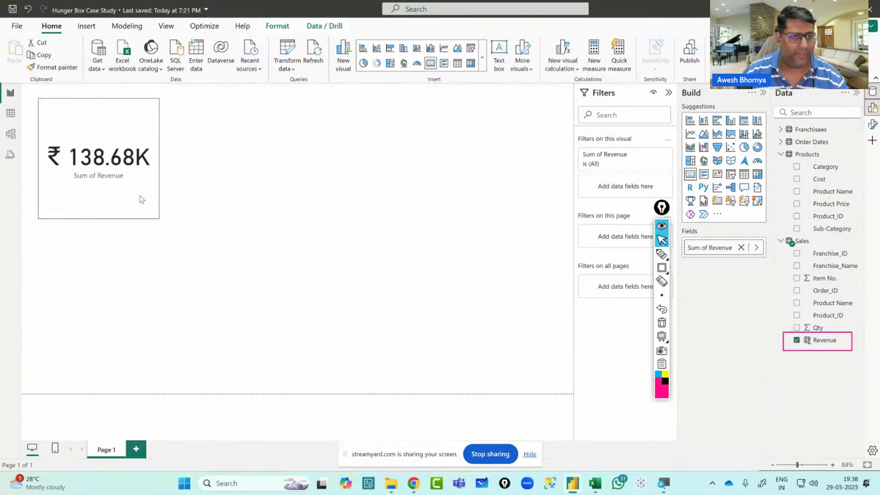
Format the Revenue column as dollar currency and shift the revenue card slightly on the page
left_click(821, 341)
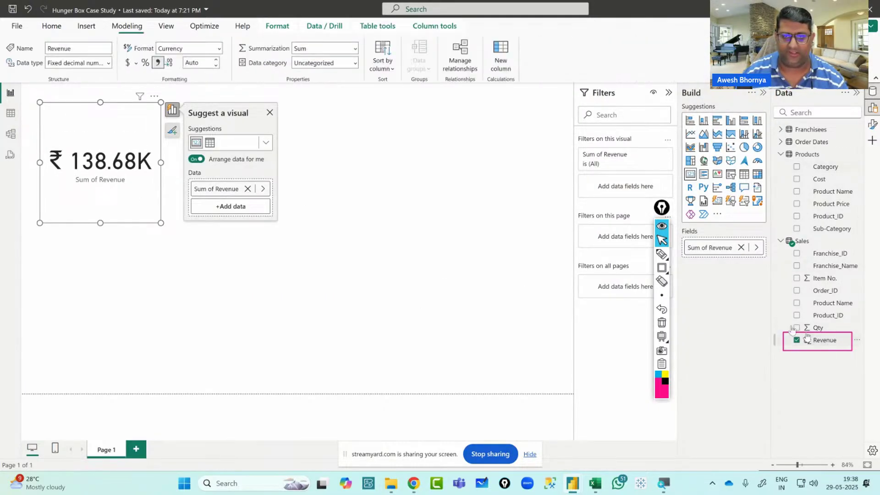
left_click(127, 63)
left_click_drag(140, 204, 145, 217)
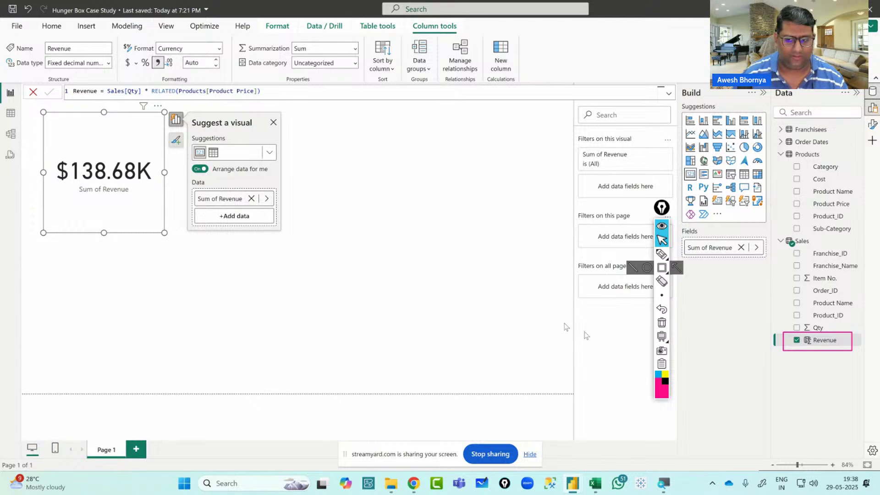
Clear the pink annotation around the Revenue field and rename the report page as Q1
left_click(662, 322)
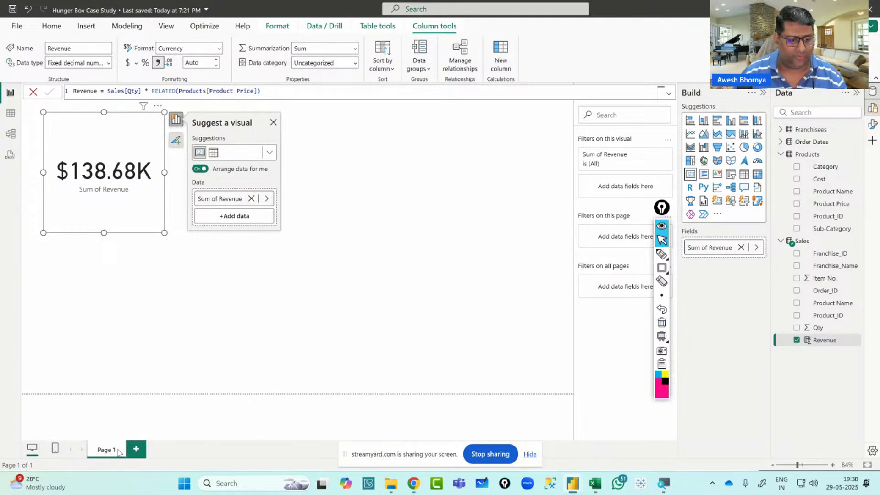
key("BackSpace")
key("BackSpace")
key("BackSpace")
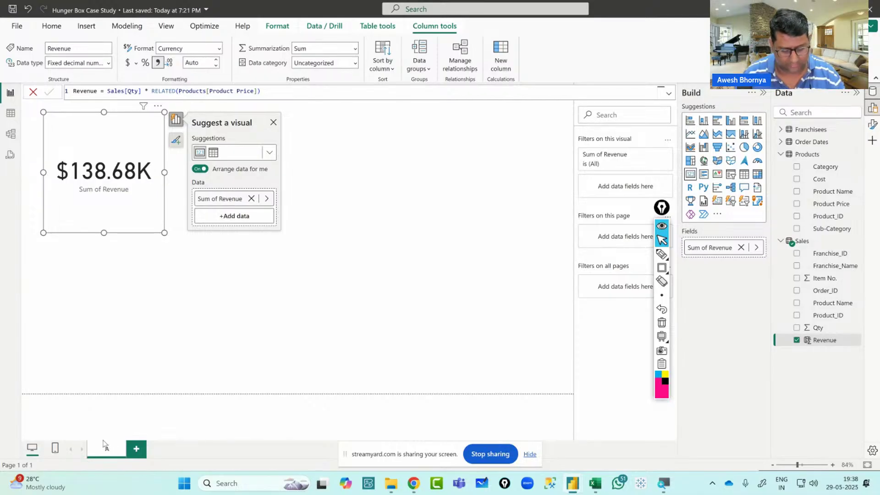
type("Q1")
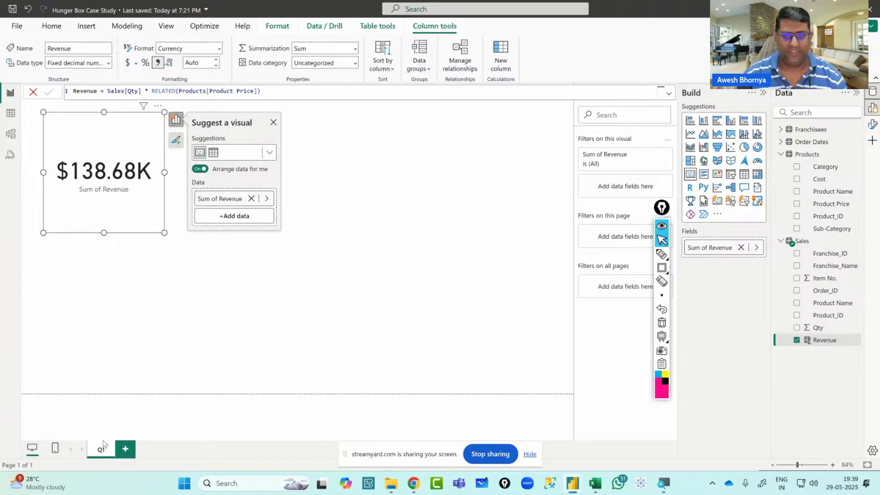
Check the maximum-revenue-year question on the form in Chrome, return to Power BI and duplicate page Q1
key("alt+Tab")
key("Tab")
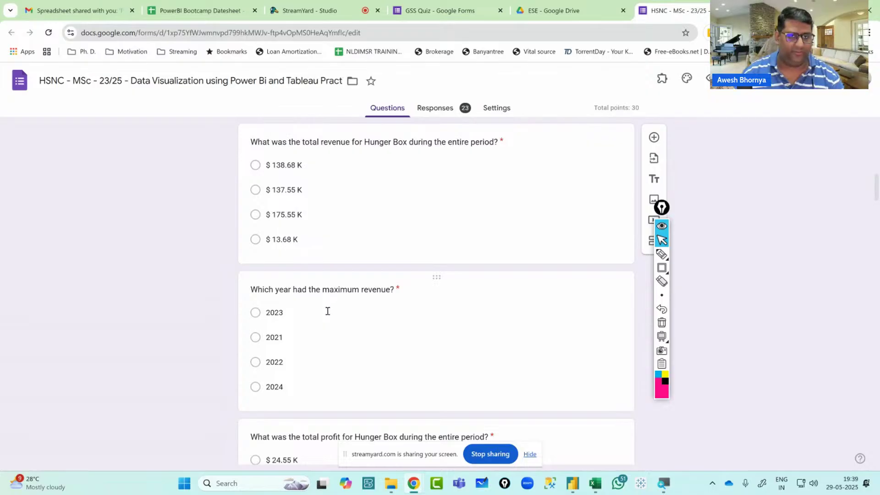
key("alt+Tab")
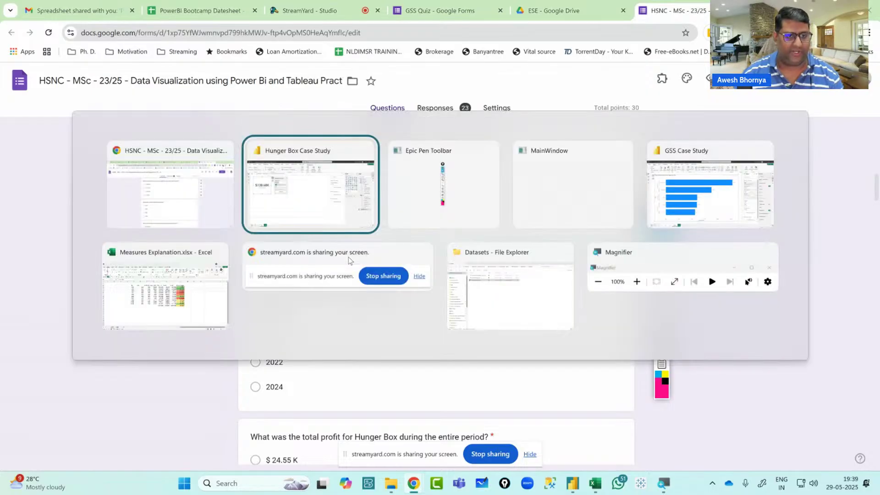
right_click(102, 451)
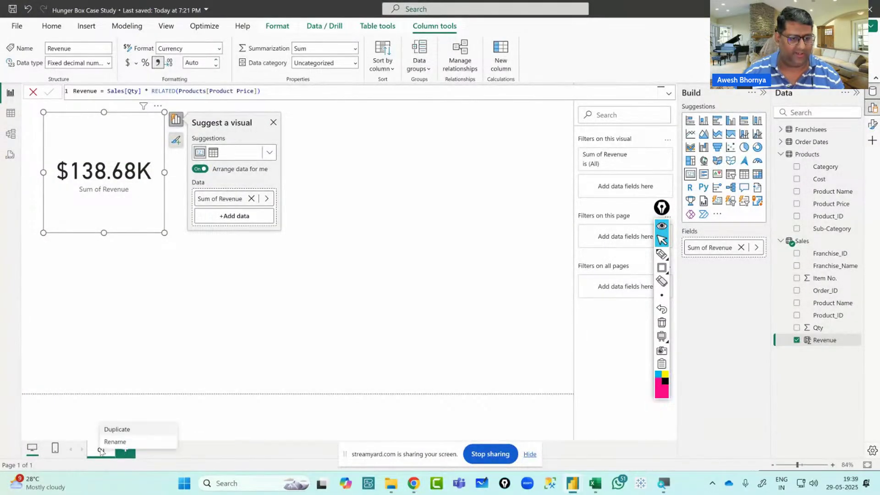
left_click(113, 430)
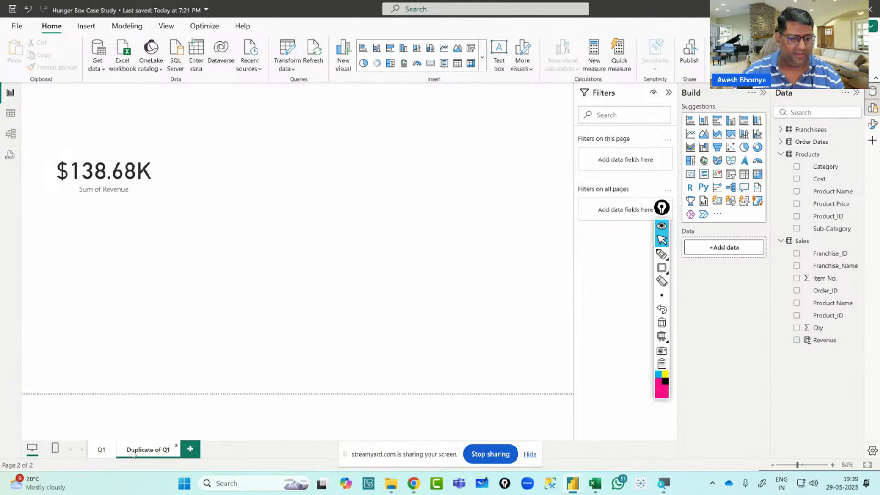
Rename the duplicated report page as Q2
key("BackSpace")
key("BackSpace")
key("BackSpace")
key("BackSpace")
key("BackSpace")
key("BackSpace")
key("BackSpace")
key("BackSpace")
key("BackSpace")
key("BackSpace")
key("BackSpace")
key("BackSpace")
key("BackSpace")
key("BackSpace")
key("BackSpace")
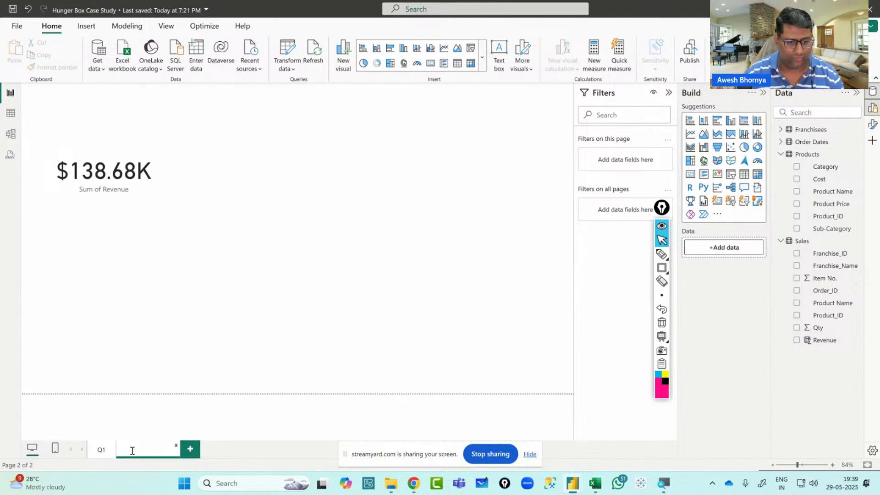
type("Q2")
key("Return")
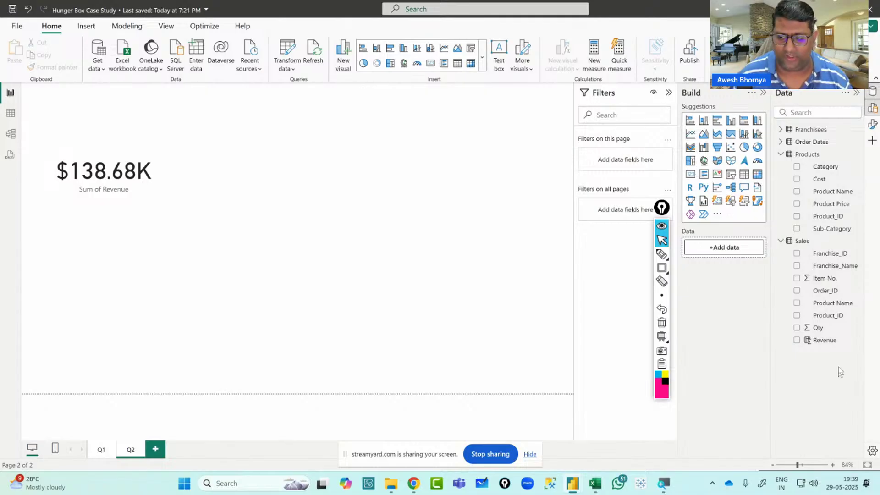
Show the Revenue column's formula, close it, and enlarge the revenue card on page Q2 to over half the page width
left_click(818, 342)
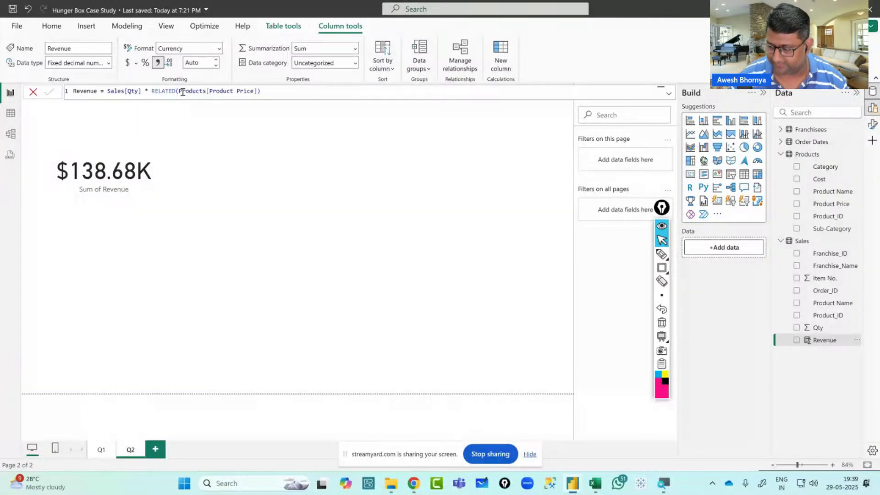
left_click(241, 188)
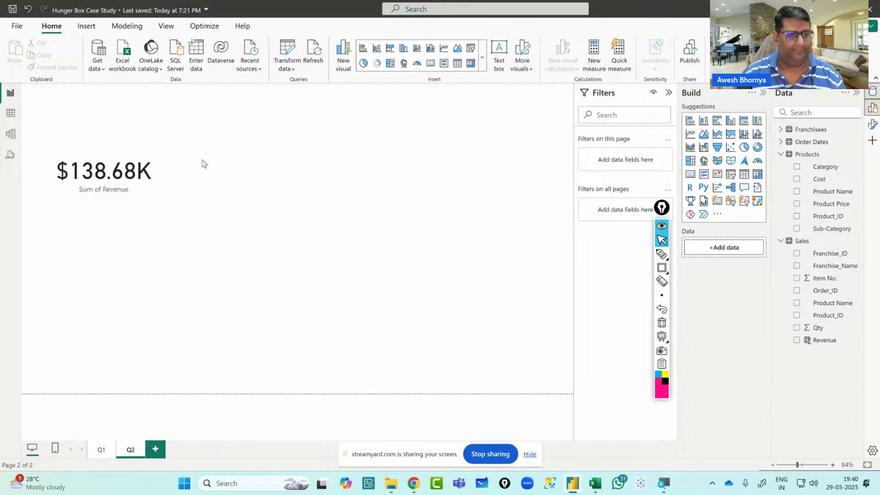
left_click(116, 139)
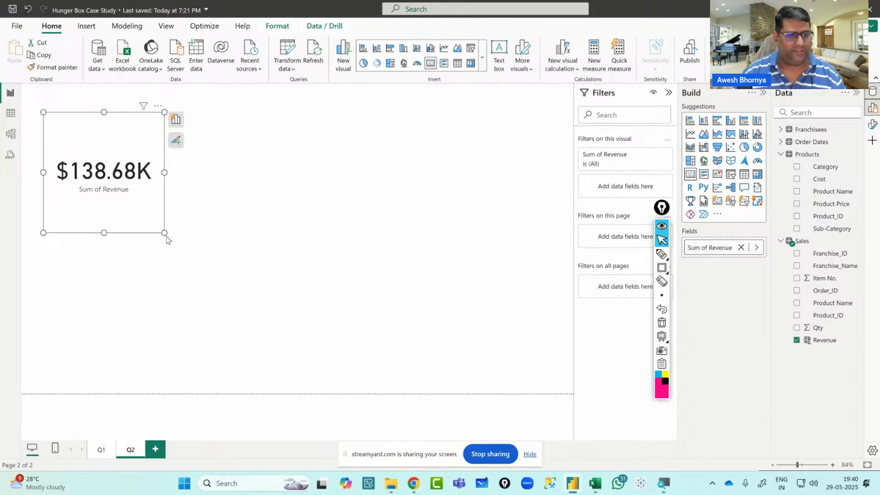
left_click_drag(165, 234, 356, 363)
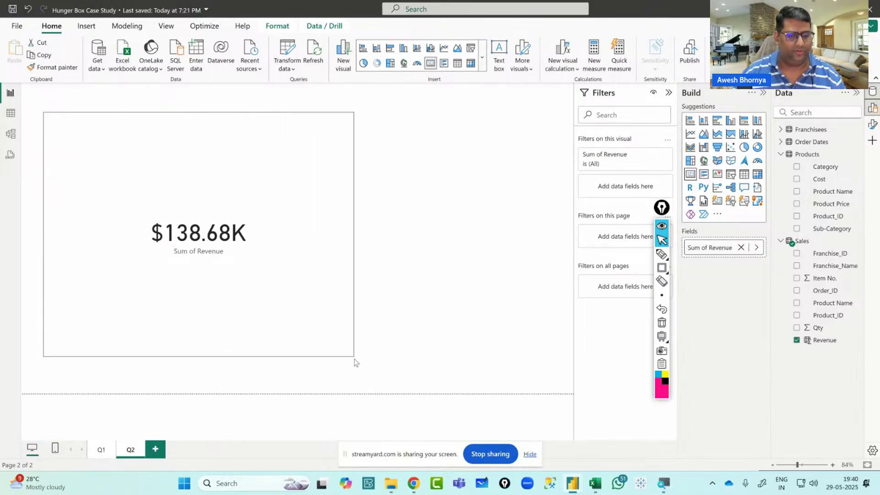
Recheck the maximum-revenue-year question in Chrome, and add Year from the Order Dates date hierarchy to the enlarged revenue visual in Power BI
key("alt+Tab")
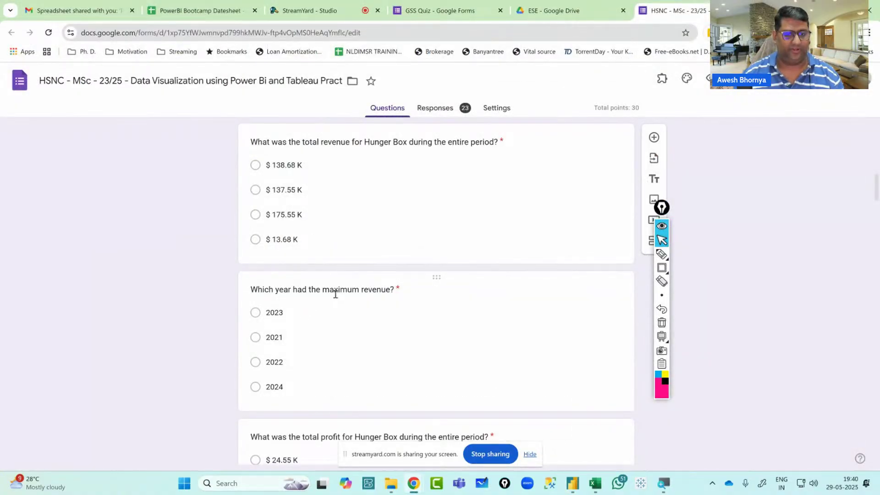
key("alt+Tab")
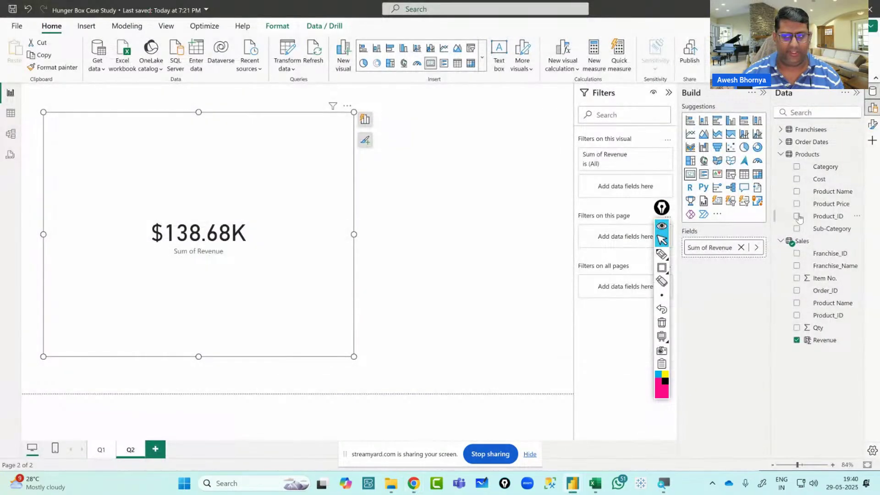
left_click(782, 143)
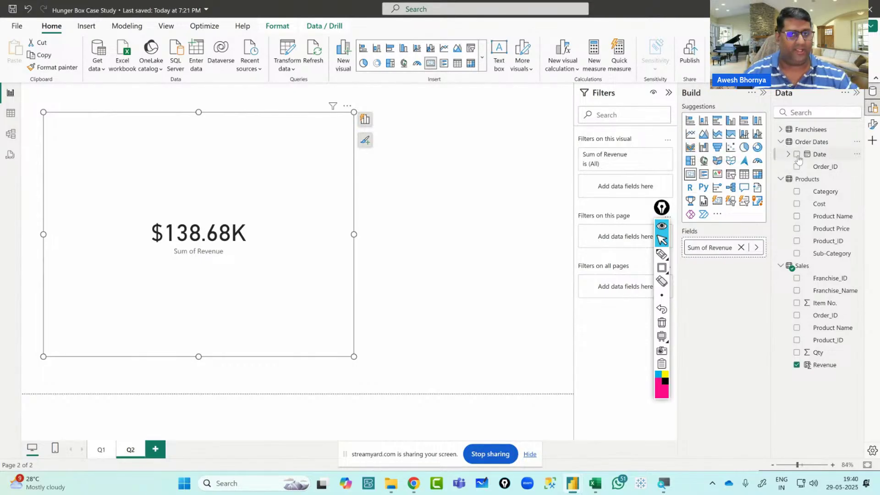
left_click(788, 155)
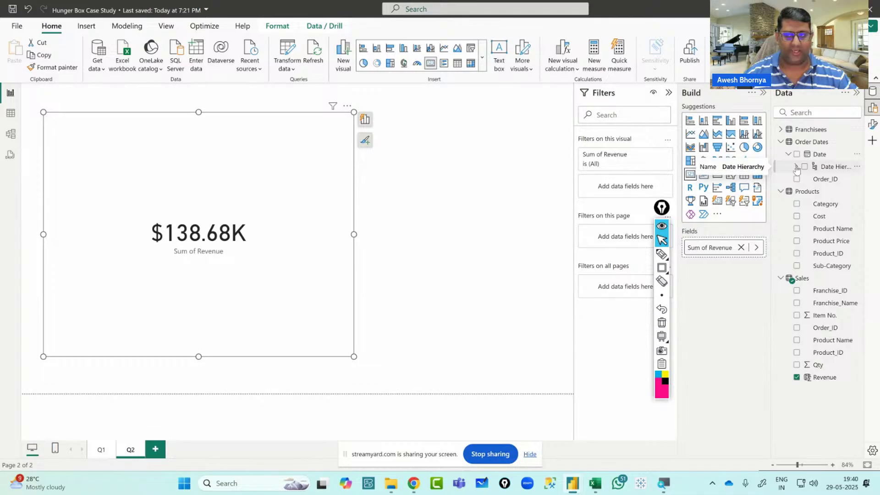
left_click(797, 167)
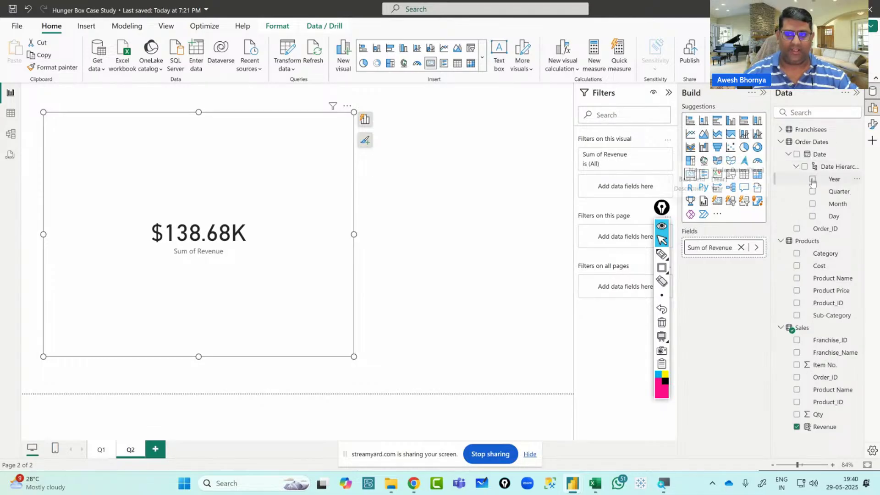
left_click(813, 180)
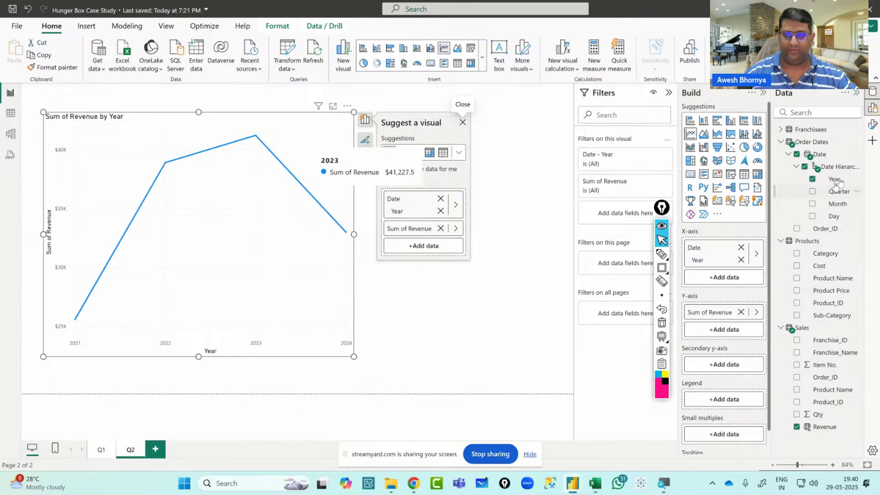
Turn on data labels for the Sum of Revenue by Year line chart
left_click(872, 124)
scroll(827, 365, "down", 3)
left_click(851, 296)
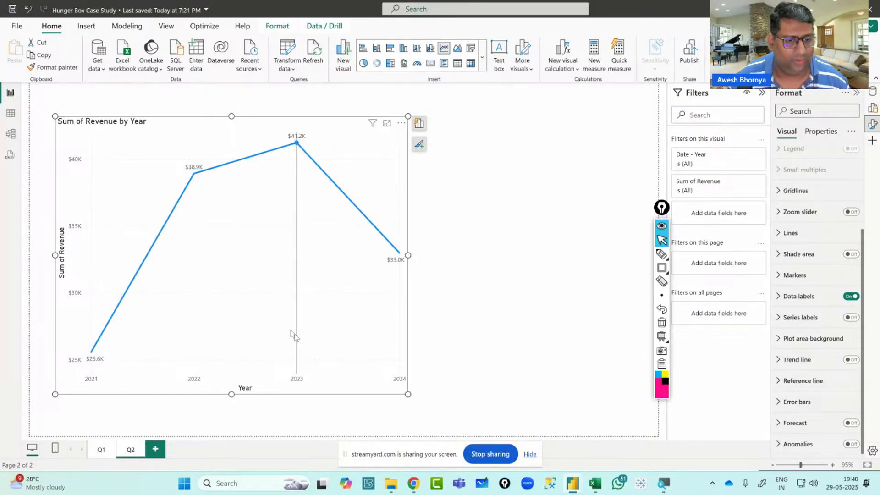
Switch to the form in Chrome, go to the profit questions, and move the annotation toolbar clear of the question cards
key("alt+Tab")
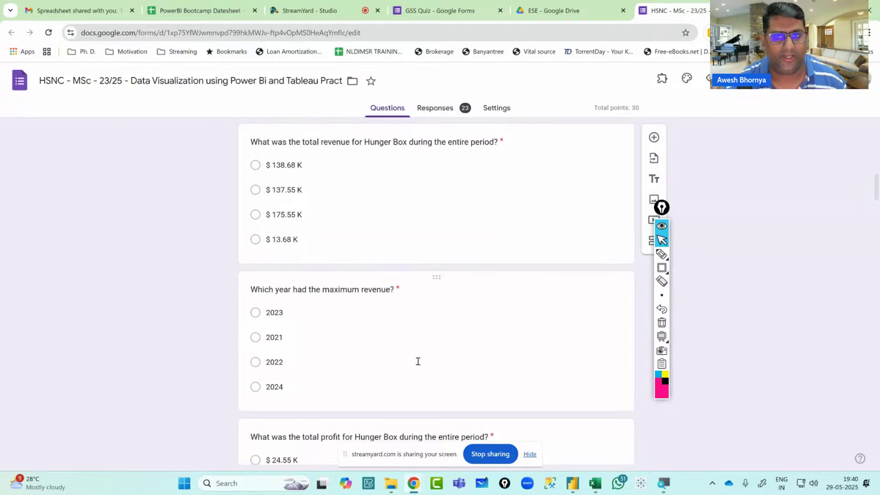
scroll(418, 362, "down", 5)
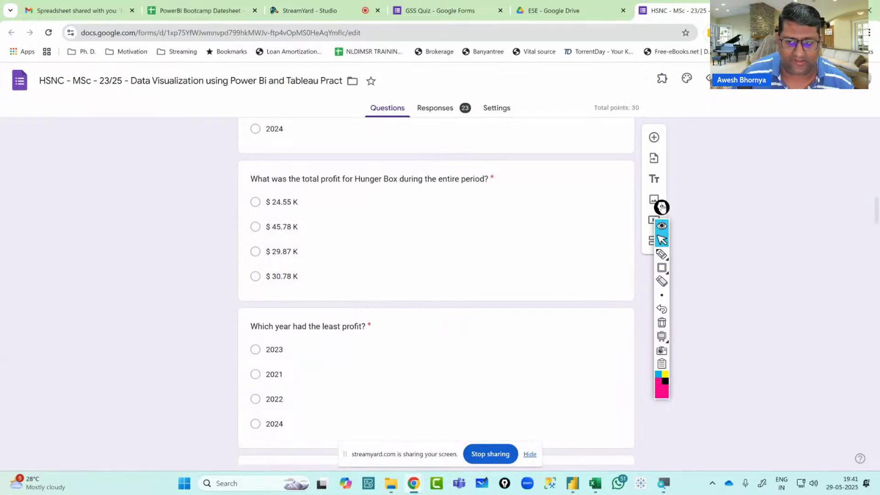
left_click_drag(661, 207, 752, 219)
Outline the total-profit and least-profit-year questions with pink rectangles, return to the normal pointer, and clear both annotations
left_click(752, 280)
mouse_move(239, 168)
left_mouse_down()
mouse_move(411, 303)
mouse_move(528, 300)
left_mouse_up()
left_click_drag(243, 313, 393, 440)
mouse_move(745, 270)
left_click(751, 252)
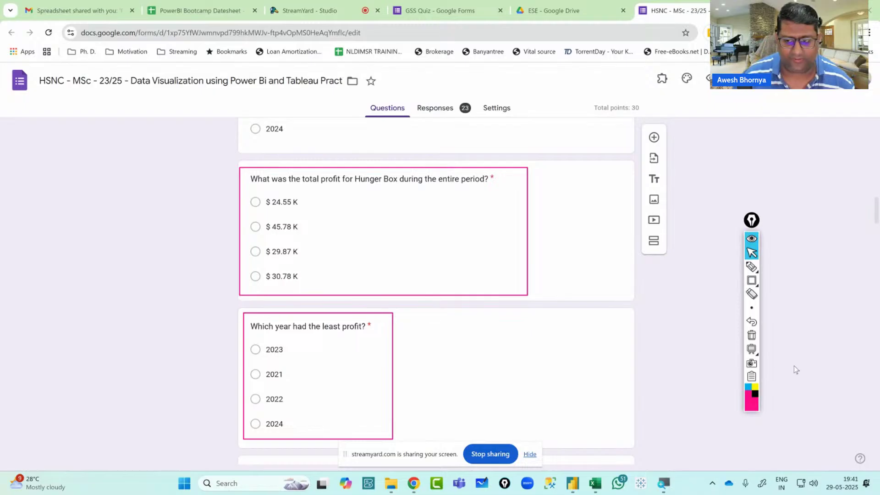
left_click(752, 336)
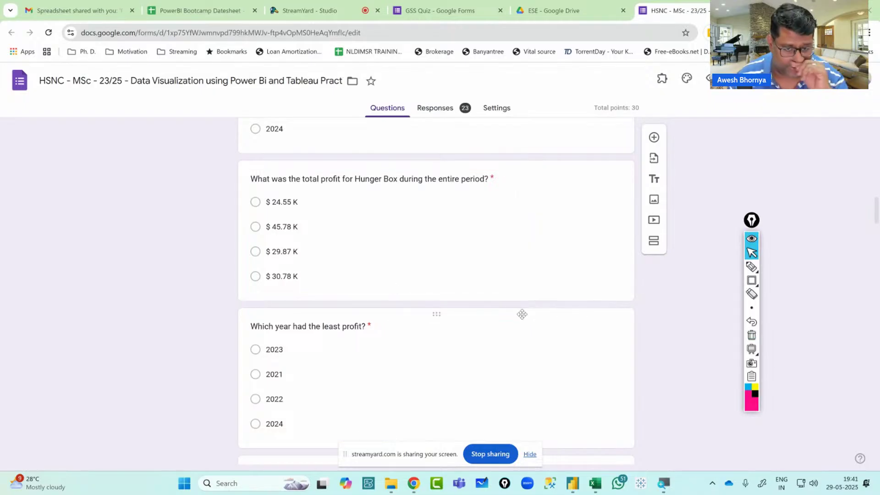
Read the form's questions on total profit, the least profitable year, and the top 5 franchisees by profit and by revenue
scroll(521, 316, "down", 2)
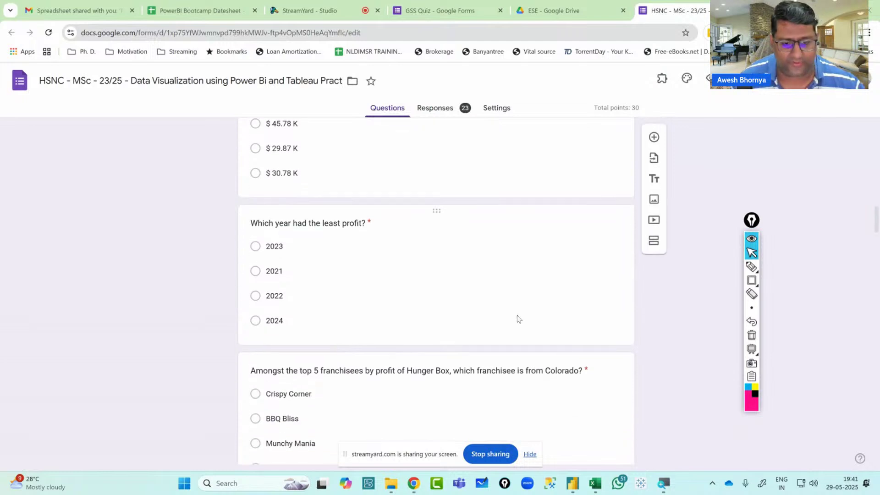
scroll(512, 319, "down", 2)
scroll(512, 319, "up", 1)
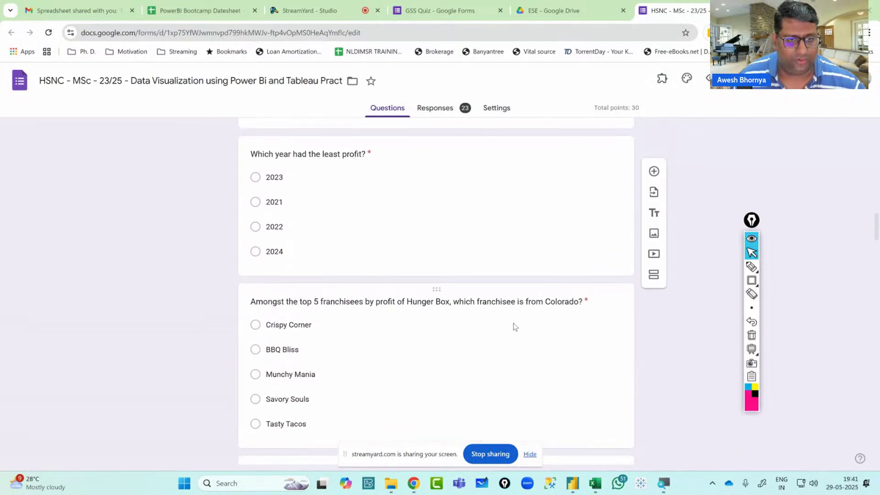
scroll(512, 321, "down", 2)
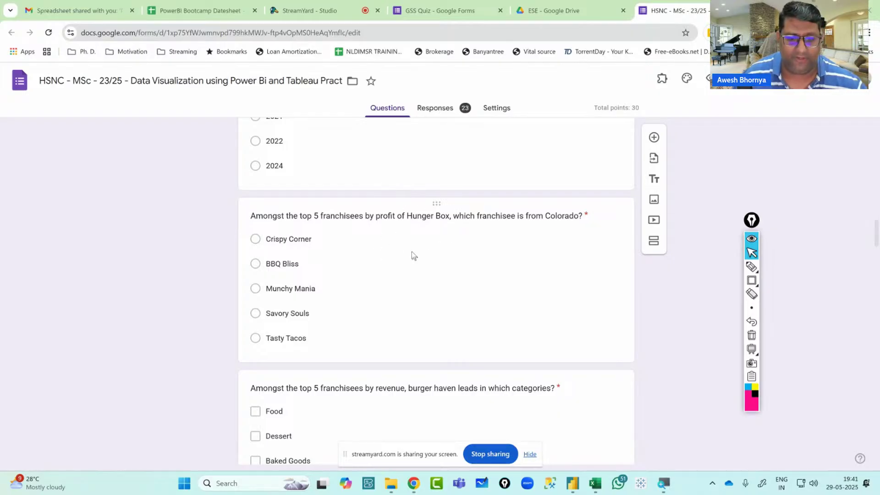
scroll(406, 257, "up", 6)
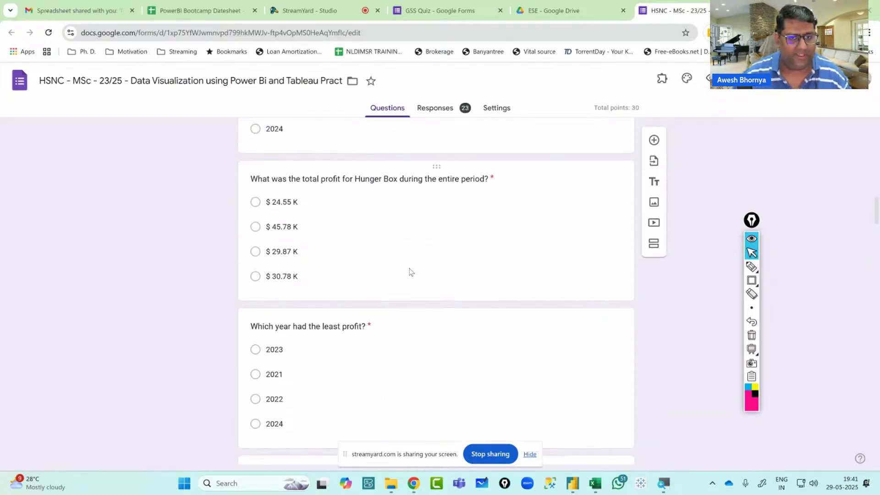
scroll(503, 326, "down", 1)
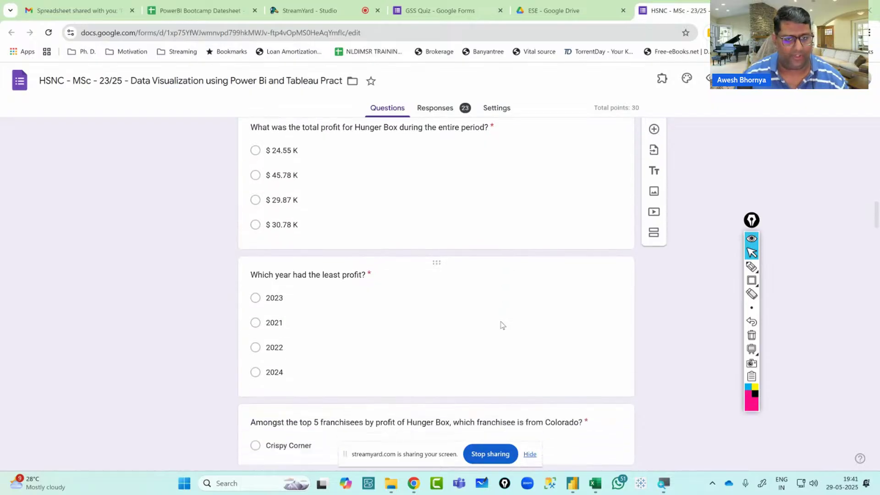
scroll(503, 325, "up", 1)
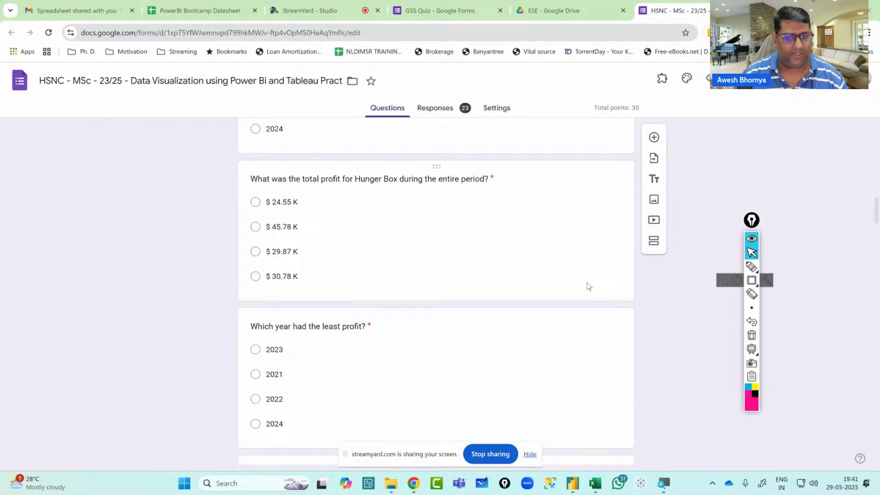
Switch from the form in Chrome back to the Q2 page of the Power BI report
key("alt+Tab")
key("alt+Tab")
key("alt+Tab")
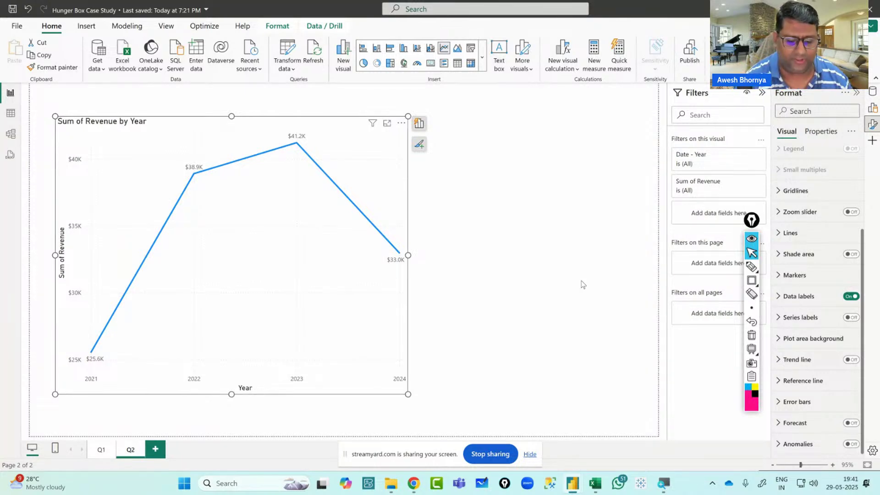
Handwrite "Profit ?" in pink pen beside the revenue line chart and underline it
left_click(752, 265)
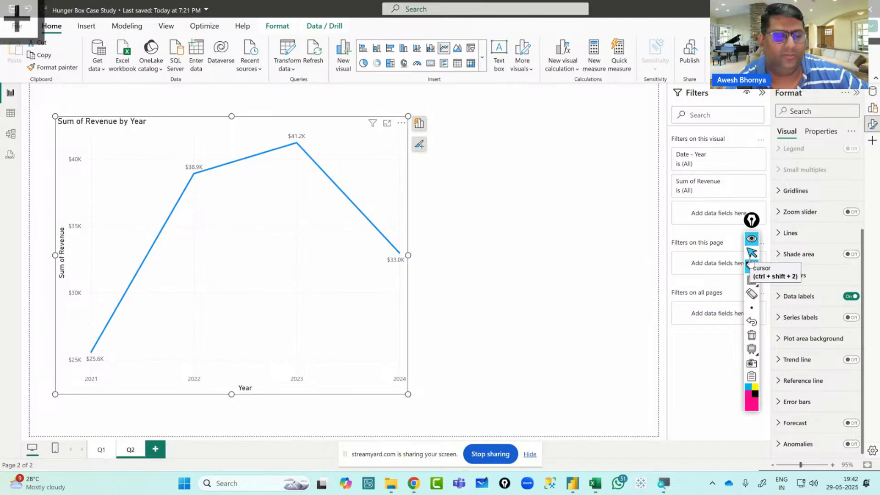
mouse_move(462, 220)
left_mouse_down()
mouse_move(467, 259)
mouse_move(479, 234)
mouse_move(509, 225)
mouse_move(532, 264)
left_mouse_up()
left_click_drag(514, 235, 534, 226)
left_click_drag(537, 220, 540, 239)
left_click(536, 205)
left_click_drag(550, 192, 550, 235)
left_click_drag(539, 215, 562, 206)
left_click_drag(591, 174, 596, 197)
left_click(615, 195)
left_click_drag(427, 296, 669, 207)
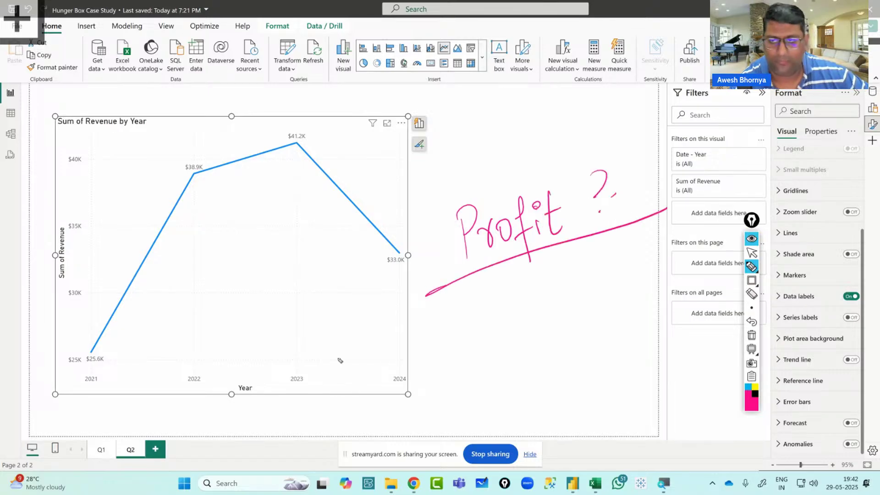
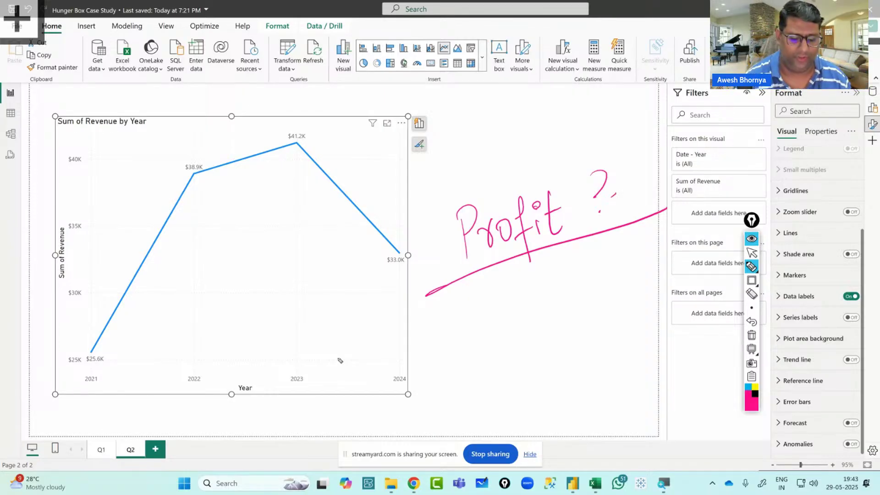
Handwrite "Revenue - Cost" under the profit note, bracket the two terms together, and return to the normal pointer
mouse_move(474, 294)
left_mouse_down()
mouse_move(481, 329)
mouse_move(524, 298)
mouse_move(593, 275)
left_mouse_up()
mouse_move(647, 234)
left_mouse_down()
mouse_move(645, 264)
mouse_move(655, 253)
left_mouse_up()
left_click_drag(669, 248, 675, 262)
left_click_drag(668, 251, 692, 238)
left_click_drag(607, 274, 622, 266)
mouse_move(548, 329)
left_mouse_down()
mouse_move(552, 341)
mouse_move(634, 274)
left_mouse_up()
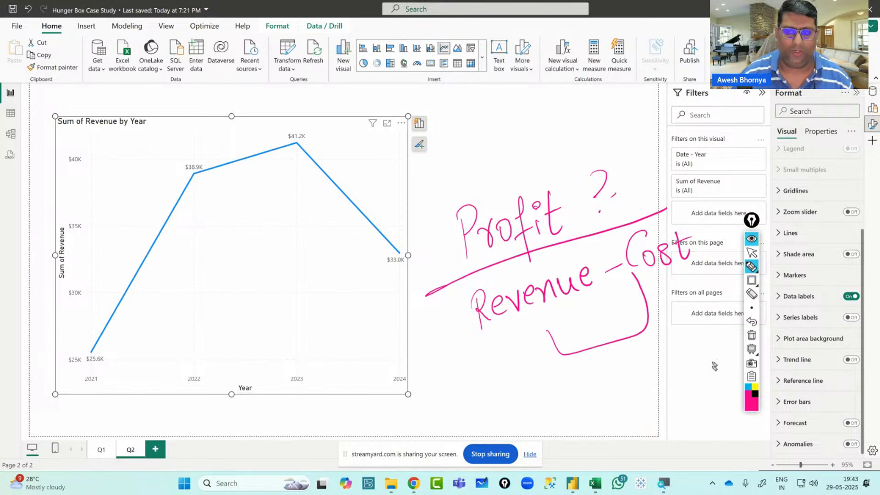
left_click(752, 253)
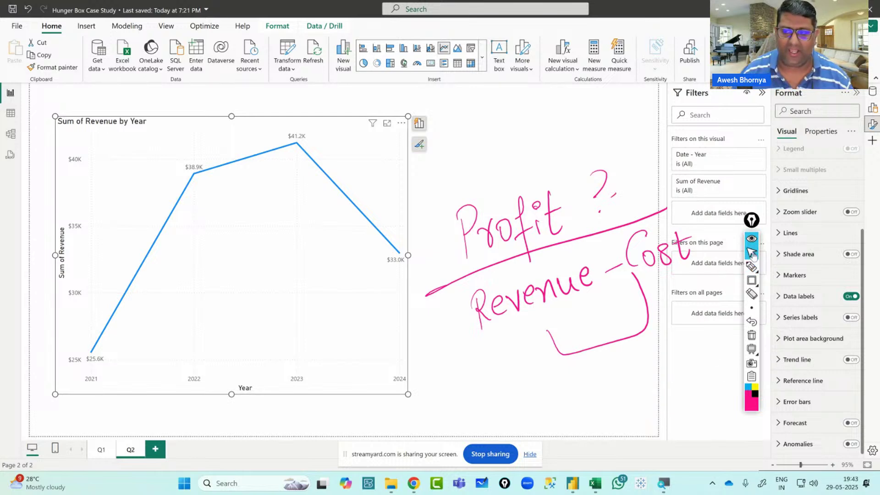
Start a new calculated column in the Sales table and clear the handwritten notes from the screen
left_click(872, 91)
left_click(803, 328)
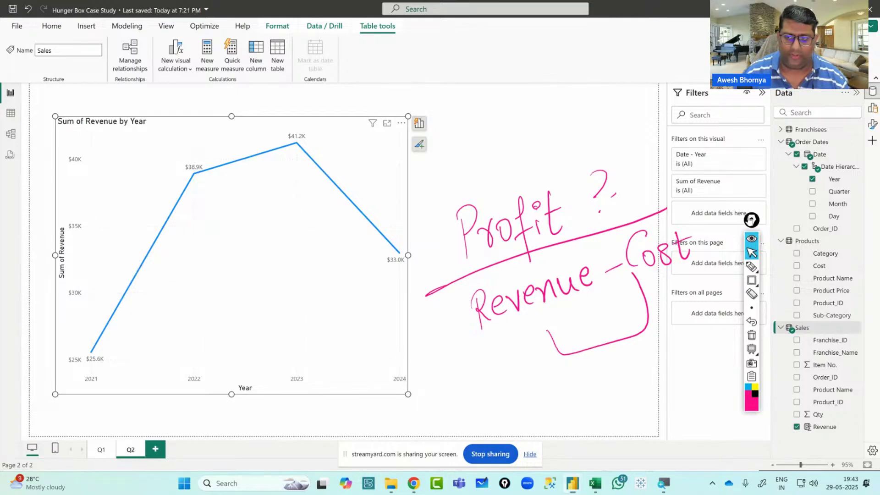
left_click_drag(752, 220, 717, 186)
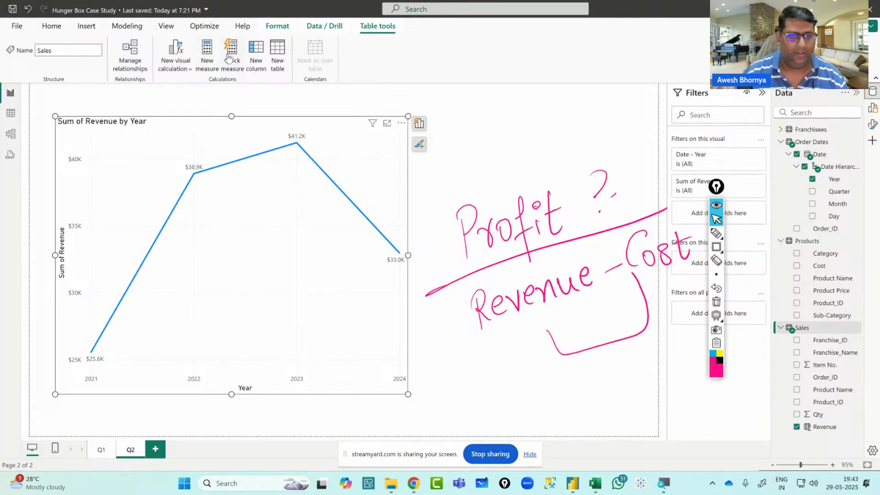
left_click(257, 54)
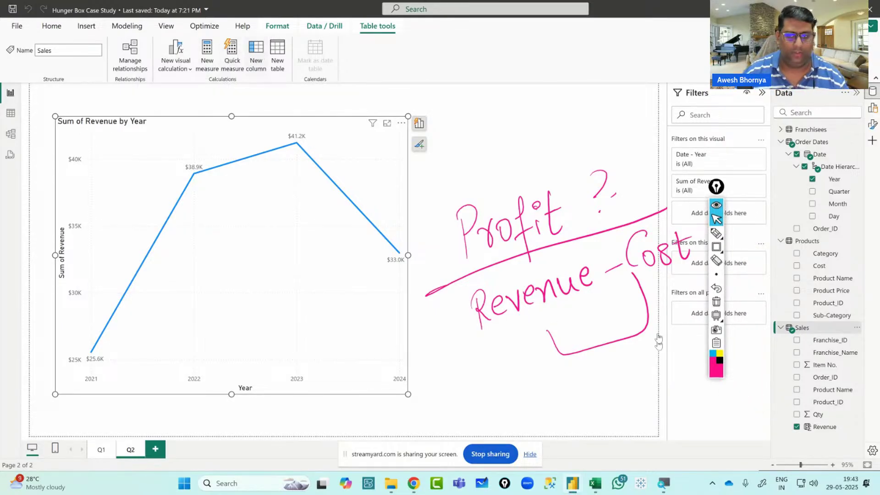
left_click(716, 302)
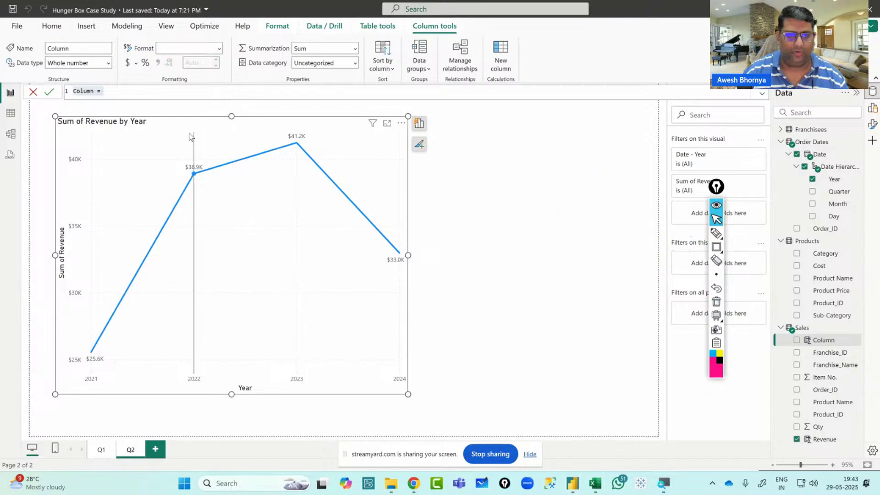
Name the new Sales column Cost and begin its formula with Sales[Qty] *
left_click(108, 92)
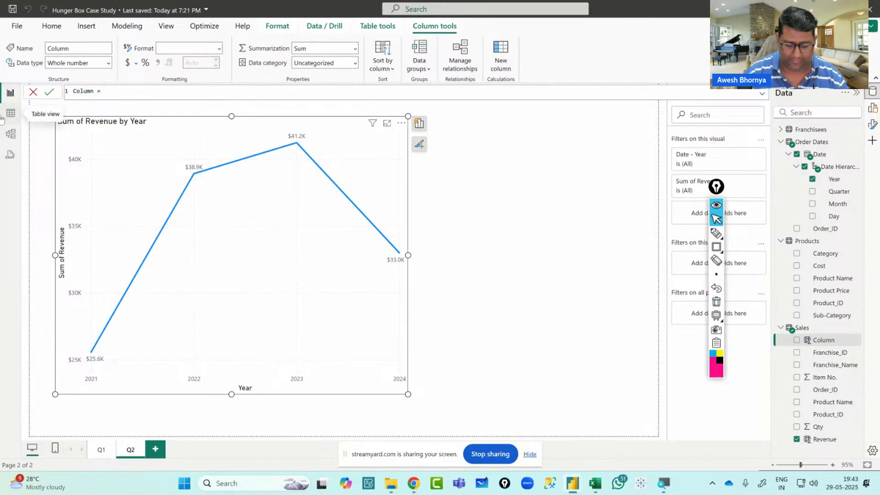
key("BackSpace")
key("BackSpace")
key("BackSpace")
key("BackSpace")
key("BackSpace")
key("BackSpace")
key("BackSpace")
key("BackSpace")
type("Cost  ")
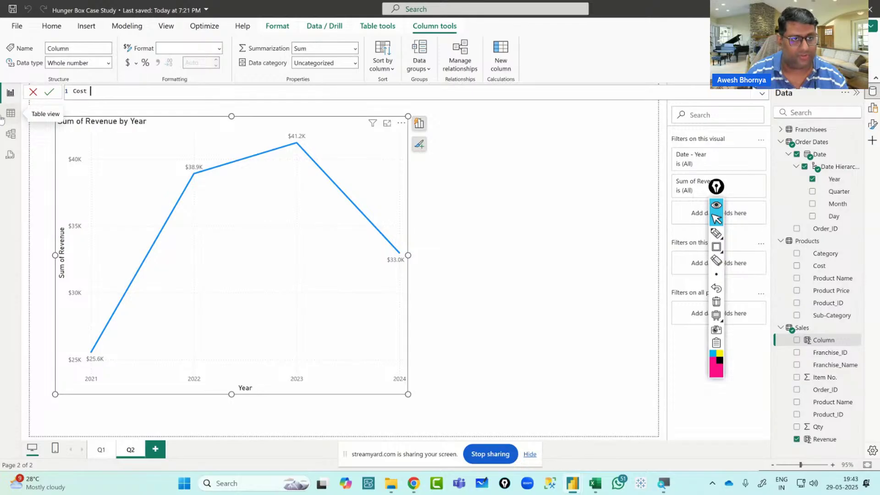
type("= qty")
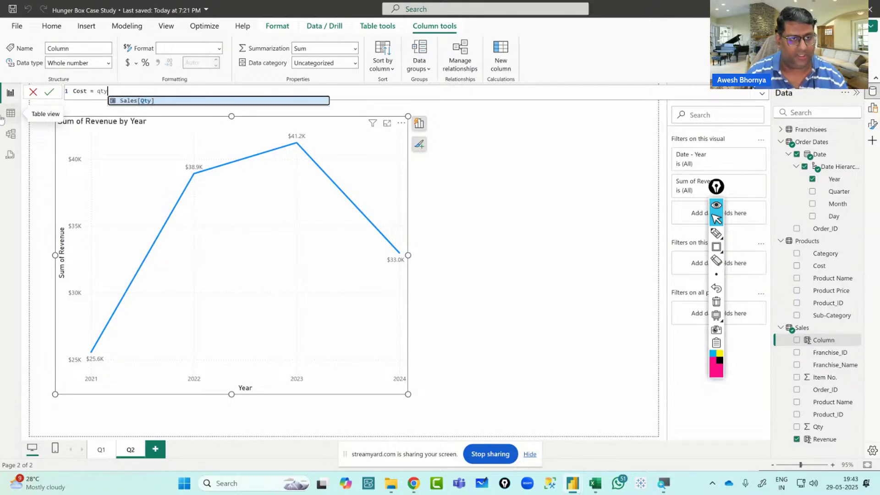
key("Tab")
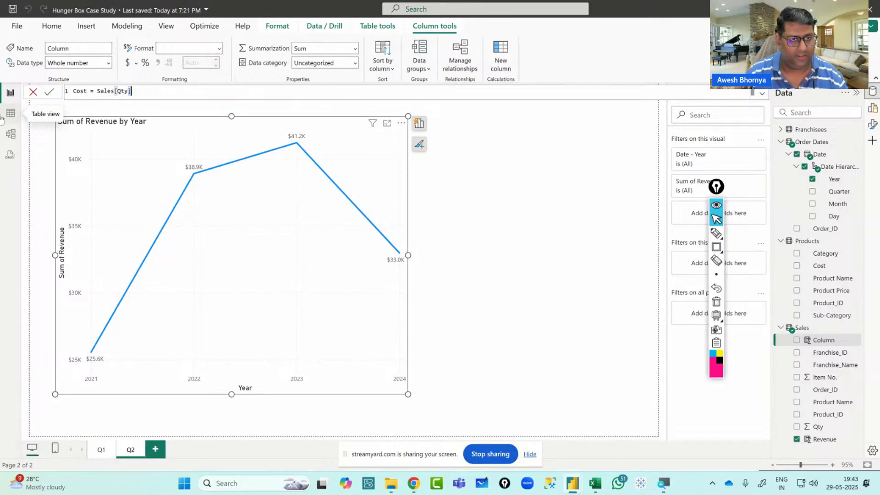
type("*")
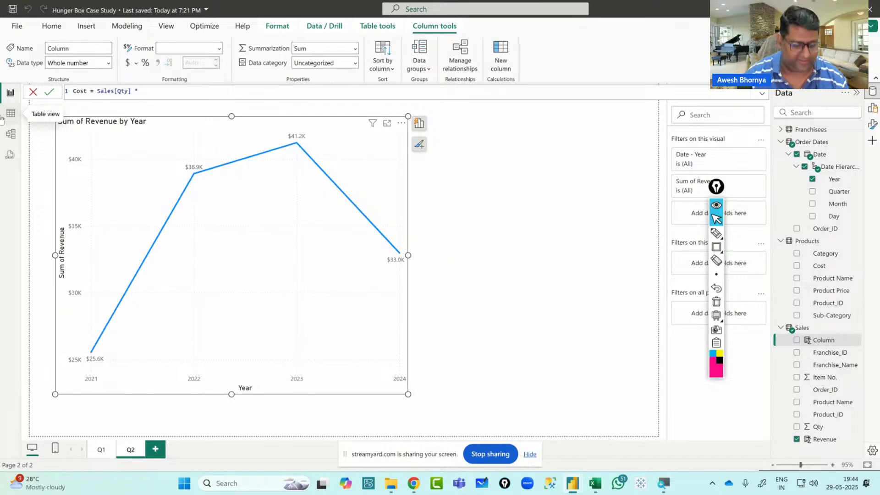
Complete the Cost column's formula with RELATED(Products[Cost]) and commit it
type("RELATED(")
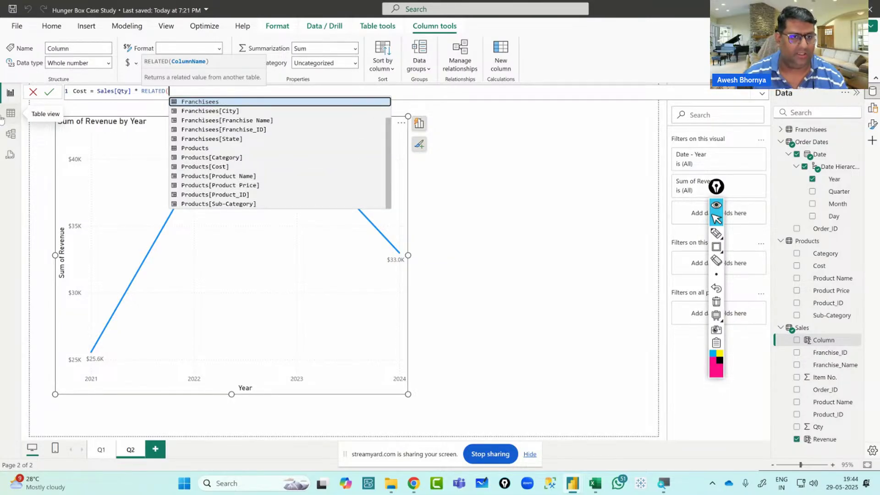
key("Down")
key("Down")
key("Down")
key("Down")
key("Down")
key("Down")
key("Down")
key("Down")
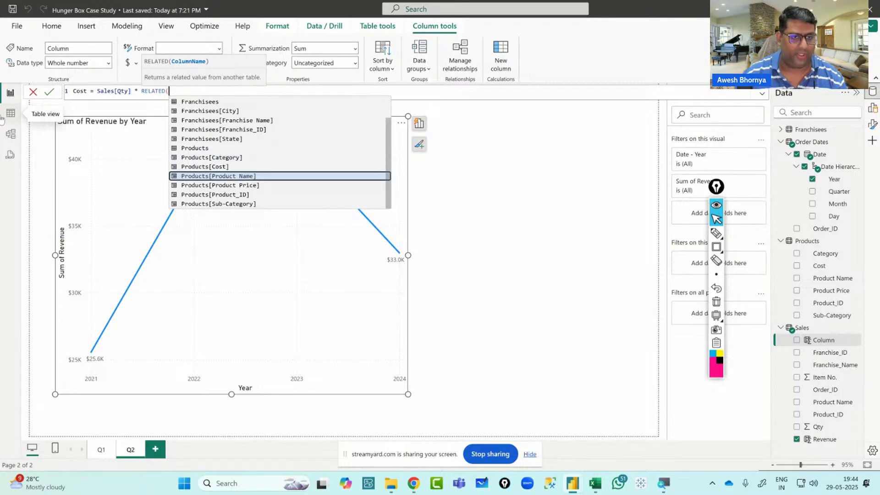
key("Up")
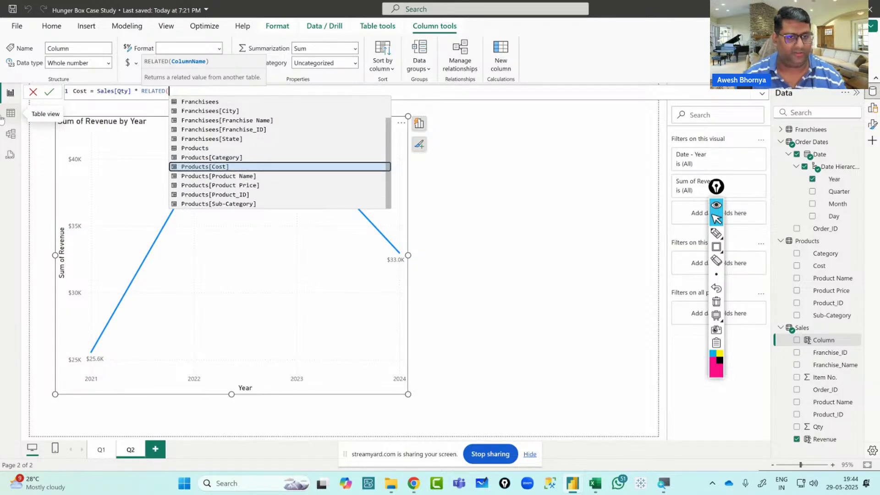
key("Tab")
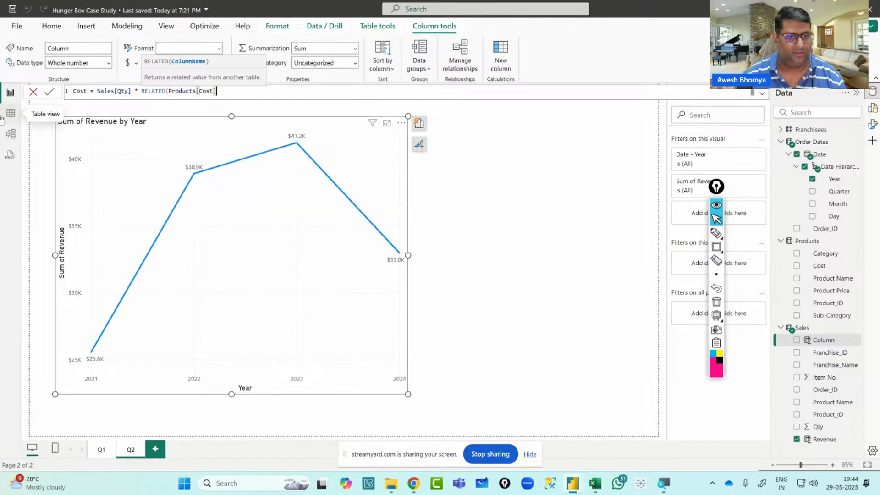
type(")")
key("Return")
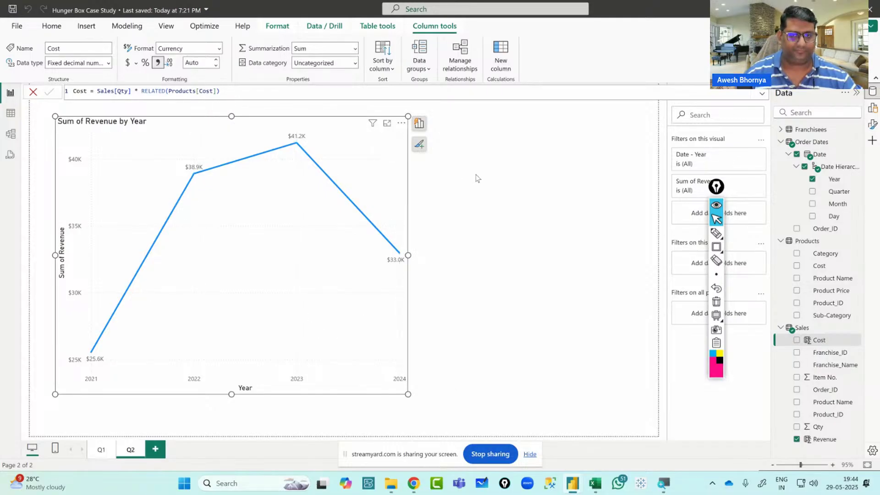
Show the Sales Cost column in a temporary card, set its currency format to $, and delete the card
left_click(475, 181)
left_click(797, 340)
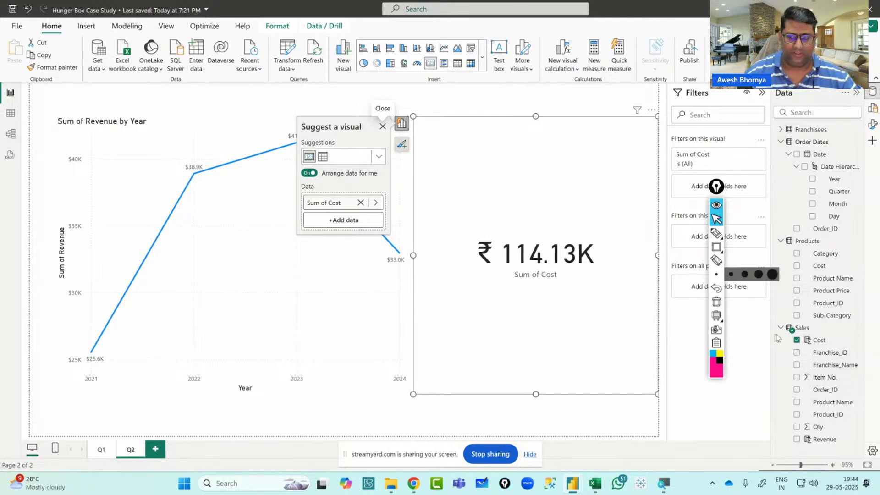
left_click(808, 341)
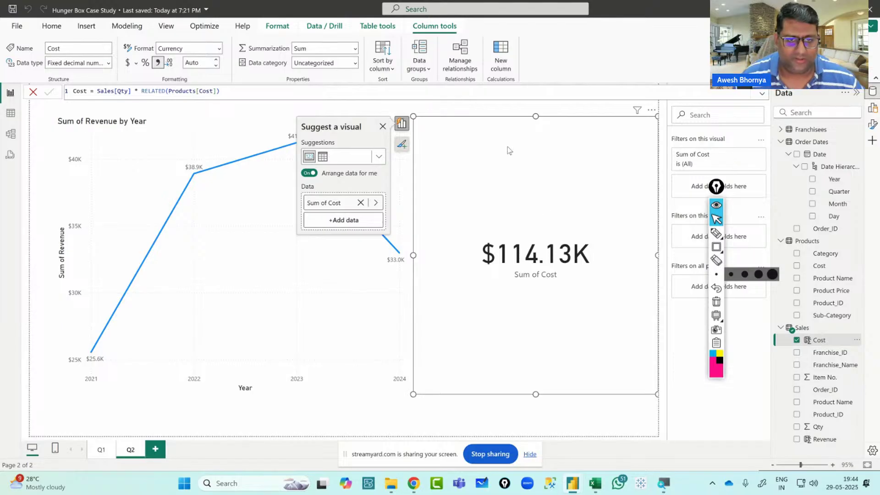
key("Delete")
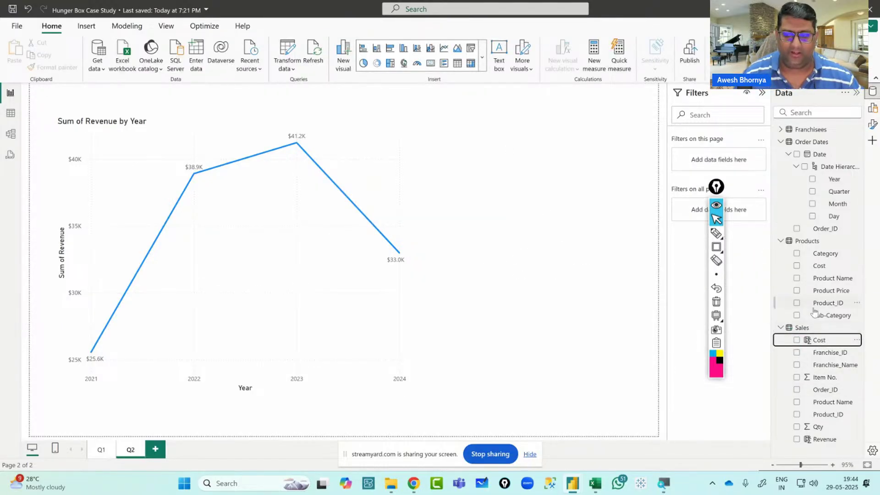
Add a calculated column to the Sales table with the formula Profit = Sales[Revenue] - Sales[Cost]
left_click(802, 329)
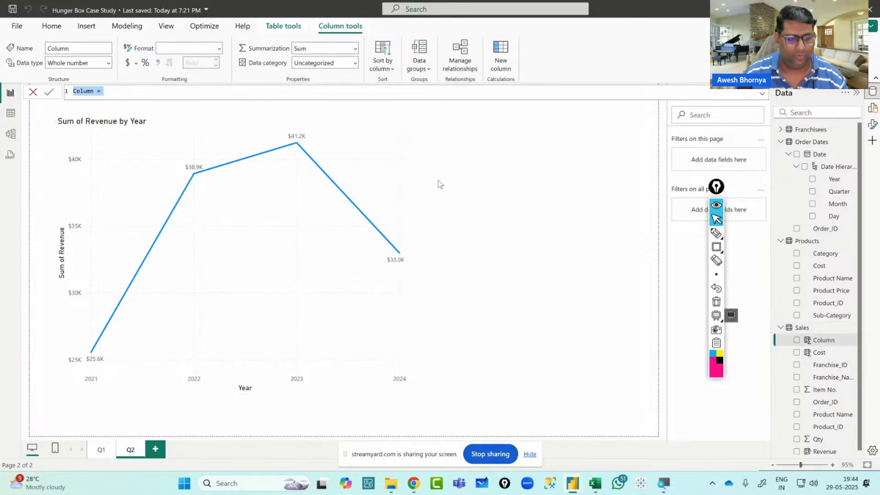
type("Profit ")
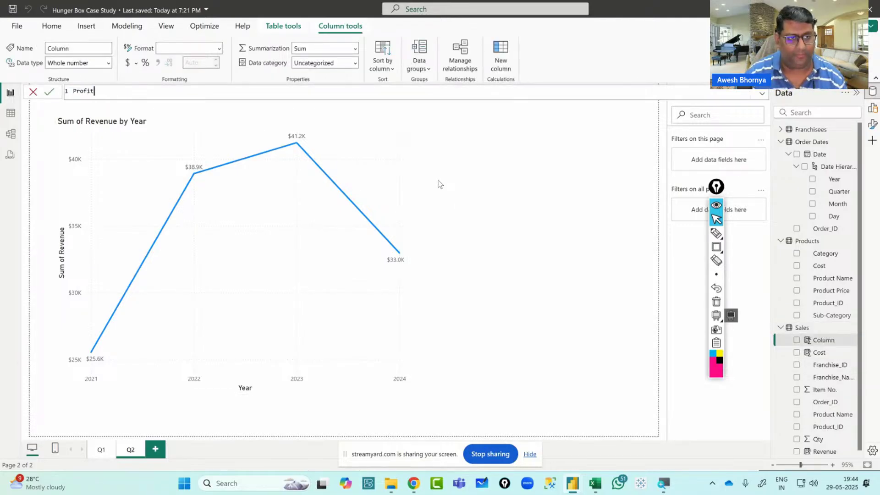
type("= ")
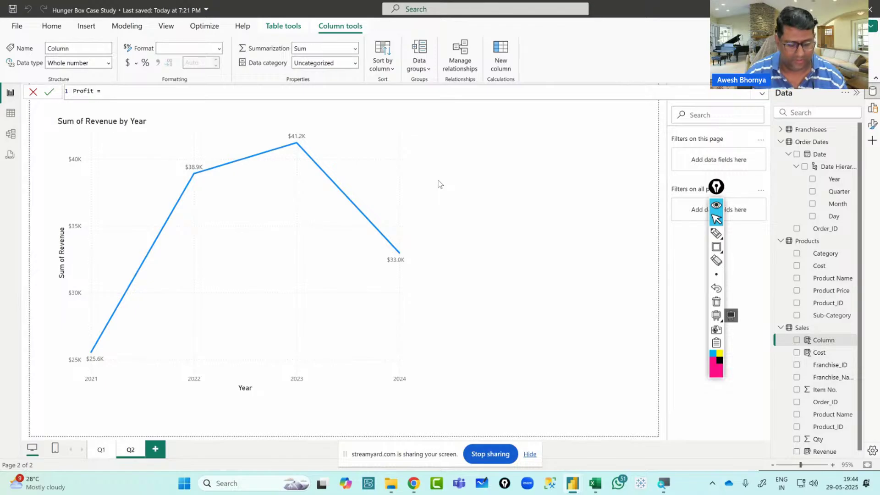
type("rve")
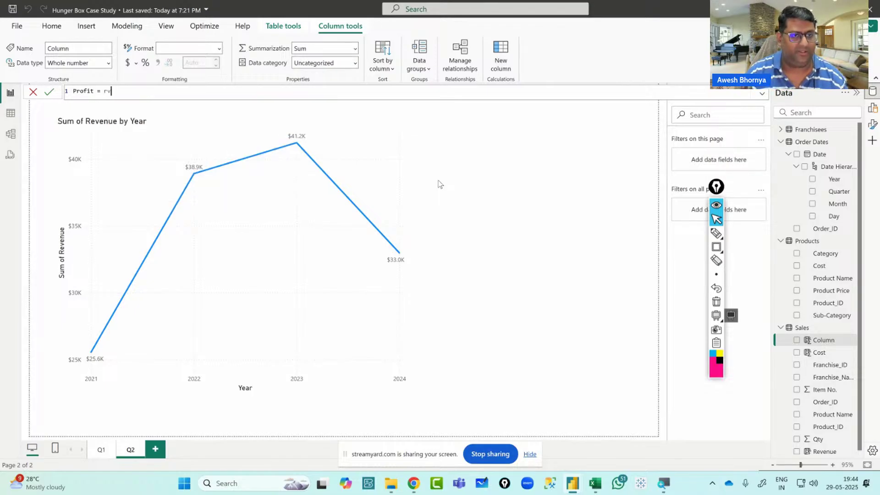
key("BackSpace")
key("BackSpace")
type("e")
key("Down")
key("Down")
key("Down")
key("Down")
key("Down")
key("Down")
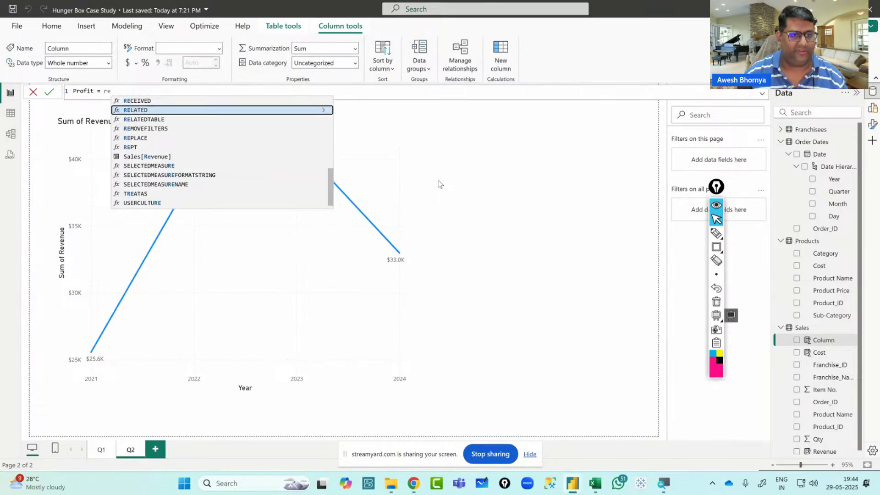
key("Tab")
type("- Sales[Cost]")
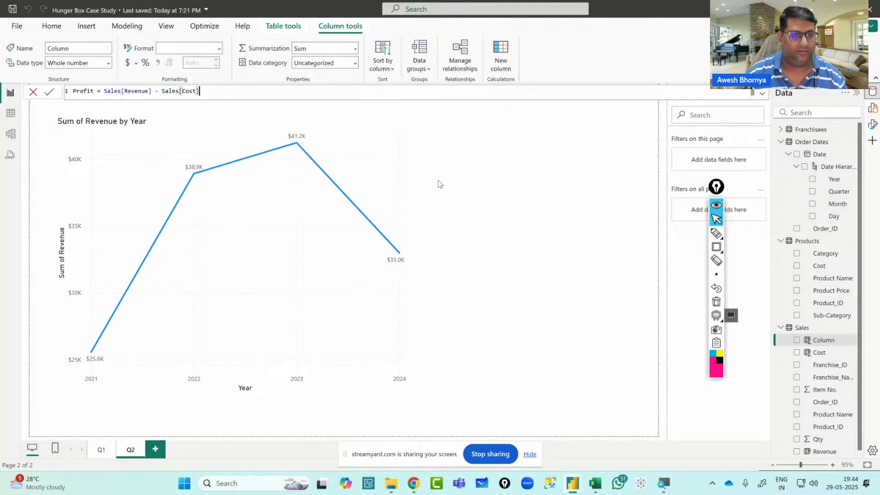
key("Return")
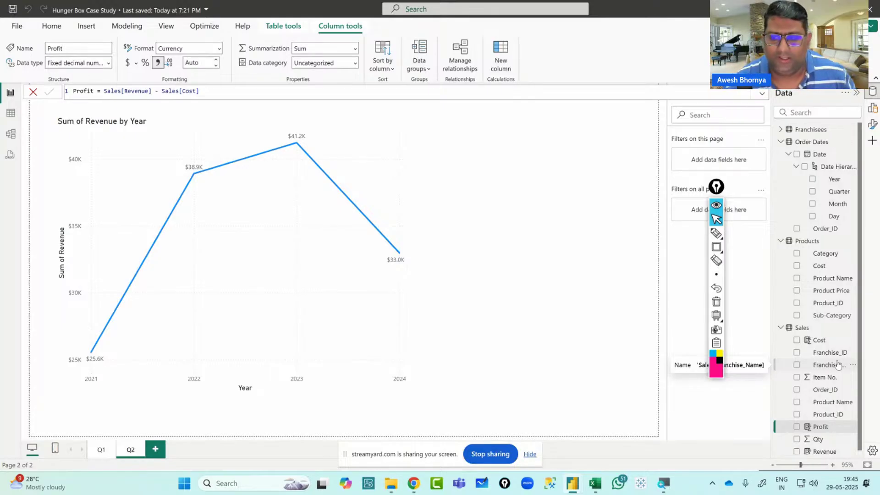
Open the Power Query Editor, examine the columns of the Sales query, and close the editor back to the report
left_click(803, 327)
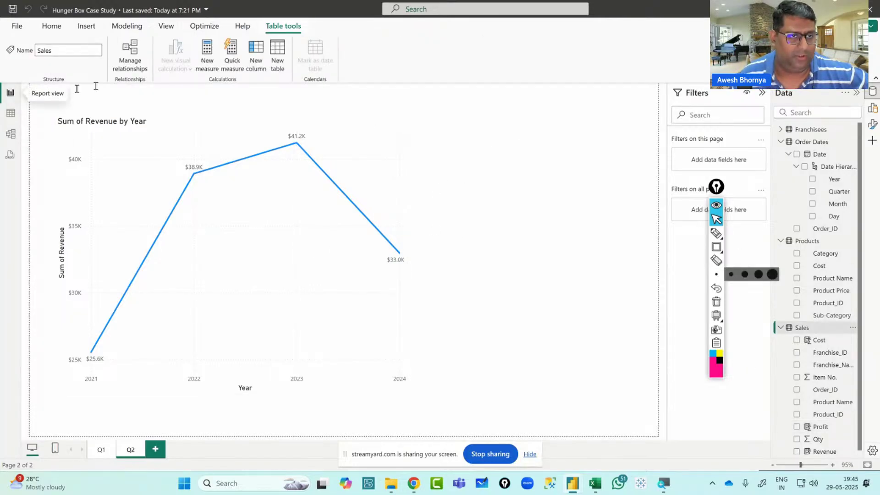
left_click(51, 26)
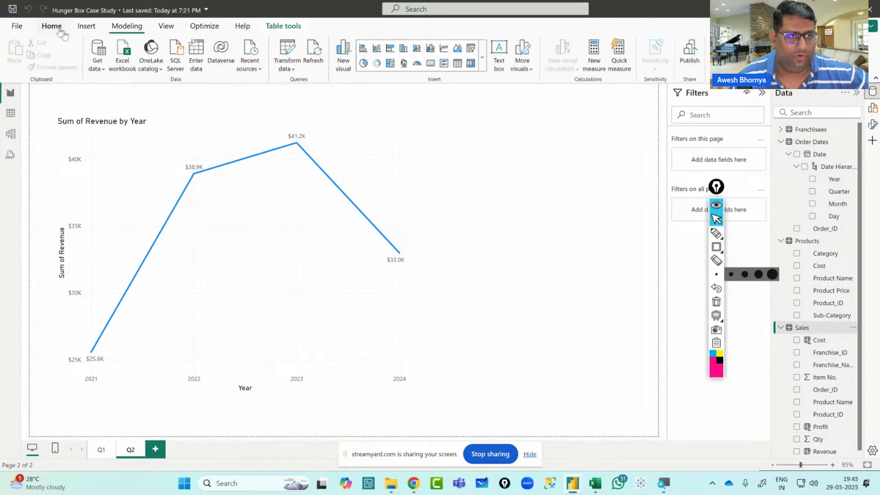
left_click(288, 51)
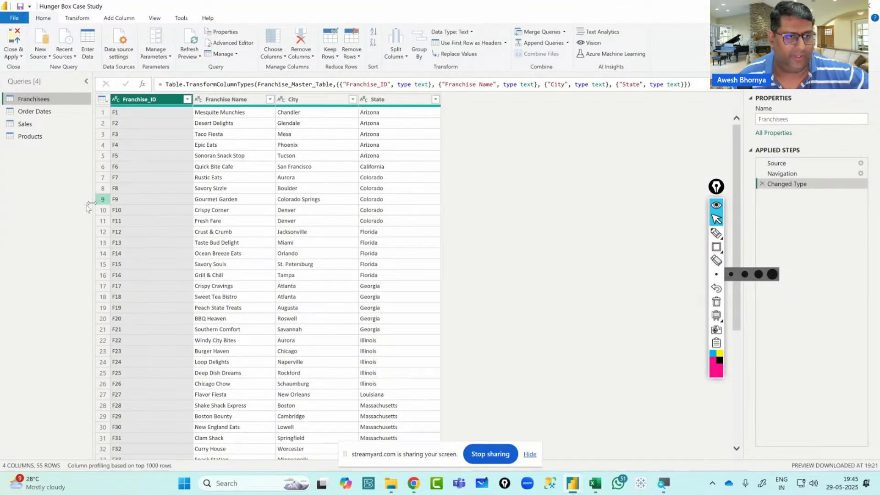
left_click(20, 124)
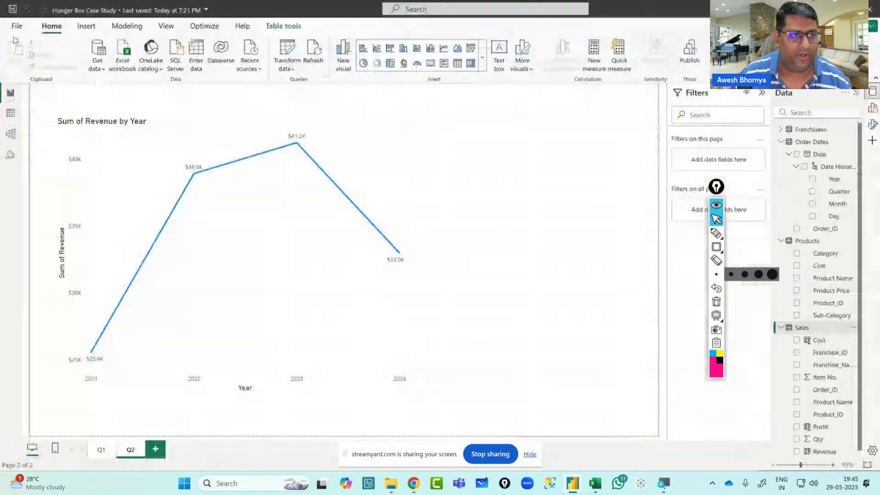
left_click(15, 42)
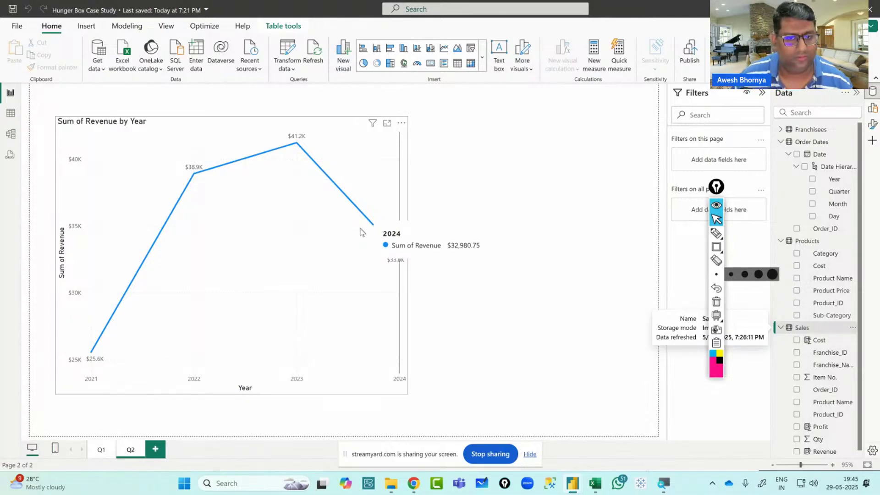
Add a new report page with a card showing the Sales Profit field, and set Profit's currency format to $
left_click(520, 284)
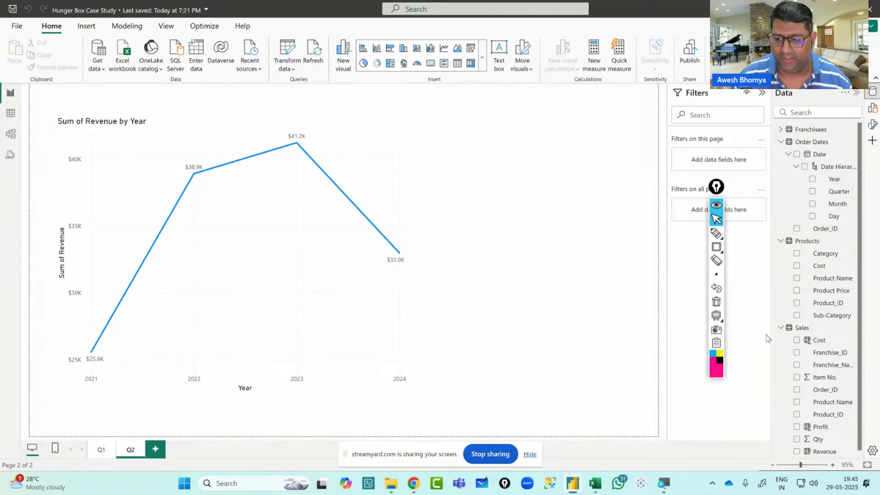
scroll(783, 356, "down", 1)
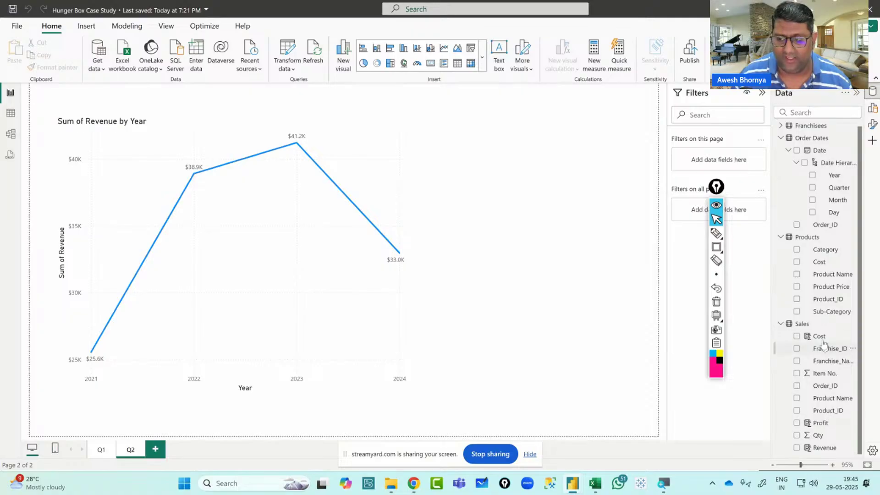
left_click(156, 449)
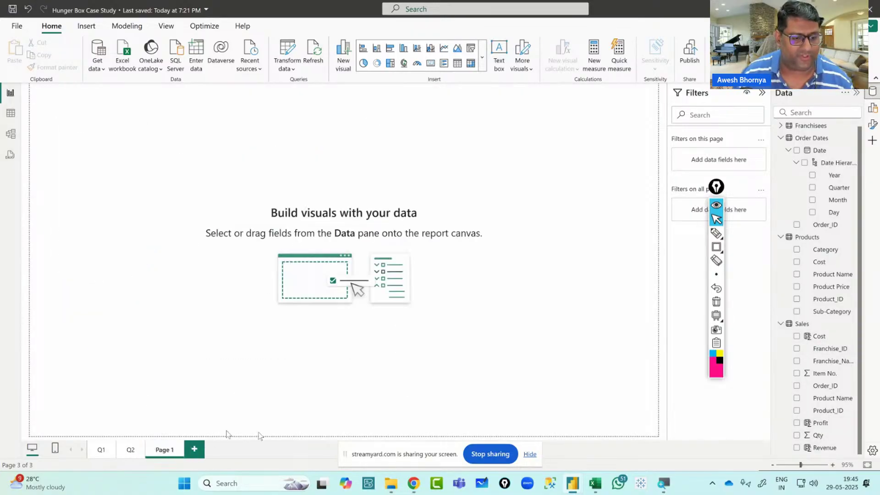
left_click(797, 423)
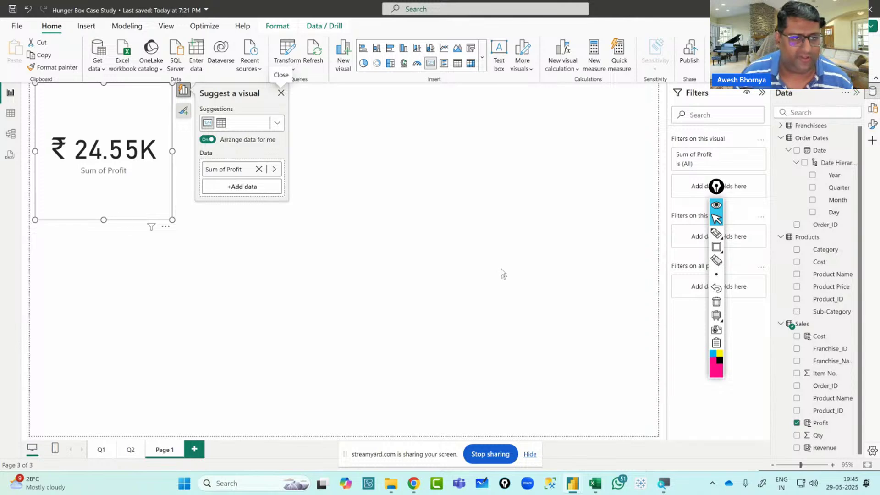
left_click(820, 422)
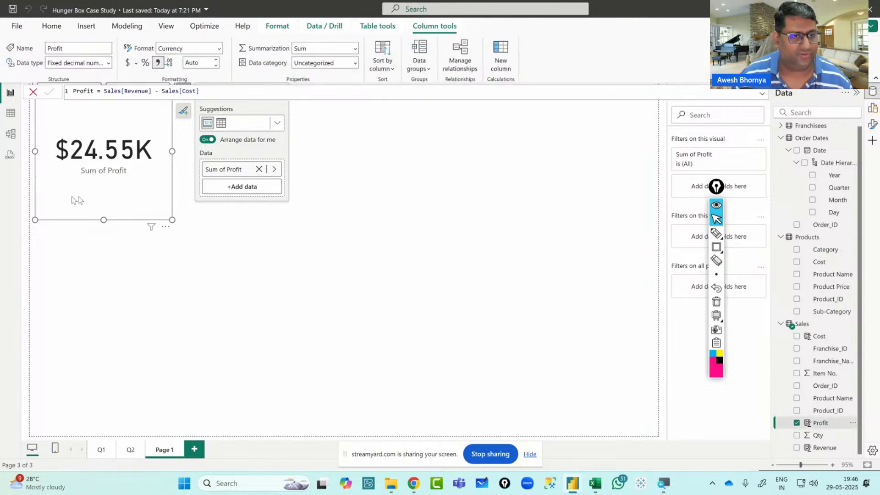
left_click(130, 208)
Check the profit questions in the Google Forms quiz, add Year to the Profit card to make it a line chart, and enlarge it
key("alt+Tab")
key("alt+Tab")
key("alt+Tab")
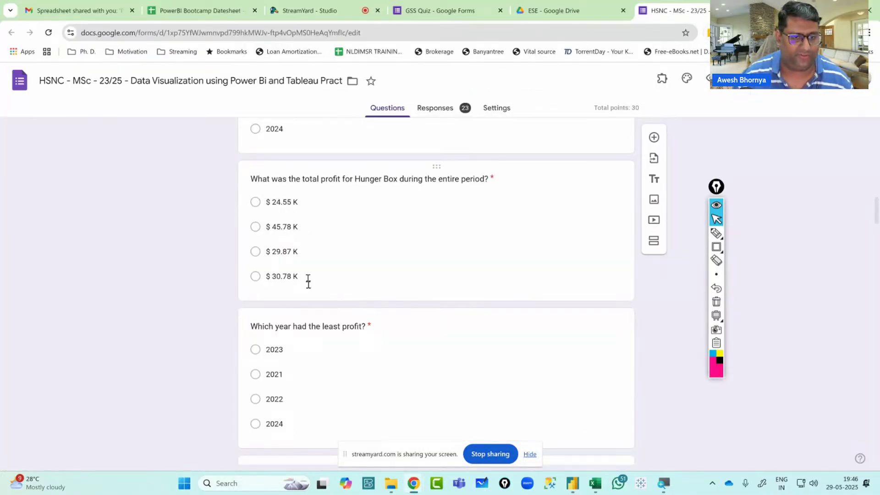
scroll(306, 339, "down", 2)
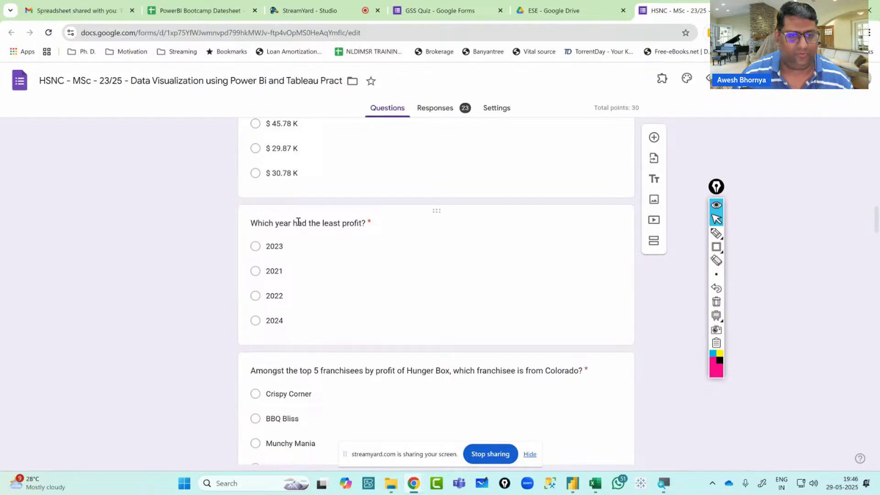
key("alt+Tab")
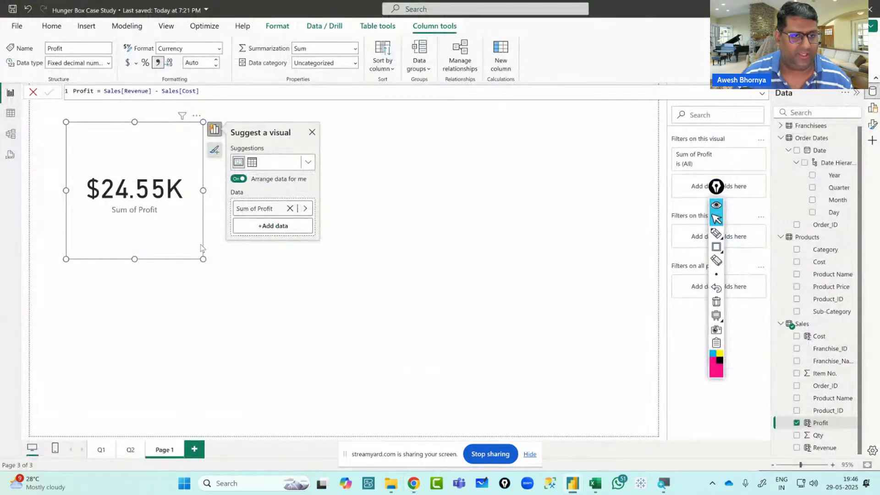
left_click(813, 175)
left_click_drag(203, 260, 412, 373)
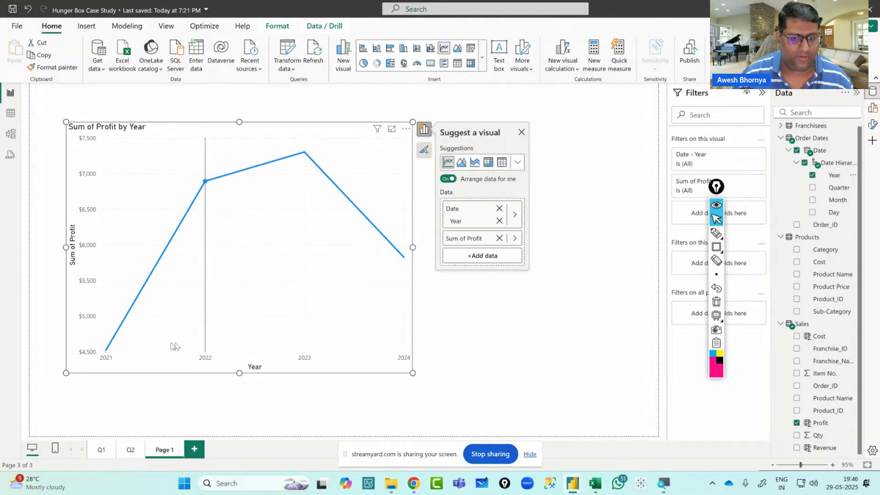
Review the revenue and profit questions in the Google Forms quiz, and rename the profit chart's page "Q3 & Q4" in Power BI
key("alt+Tab")
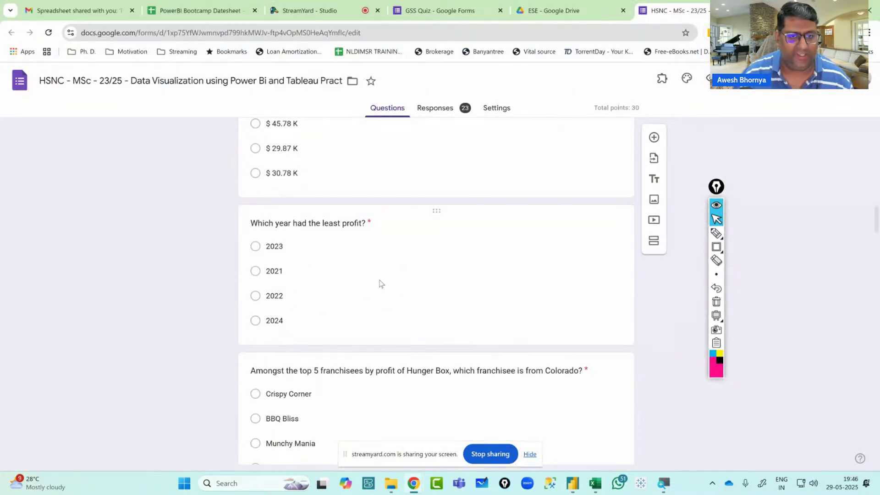
scroll(383, 308, "up", 5)
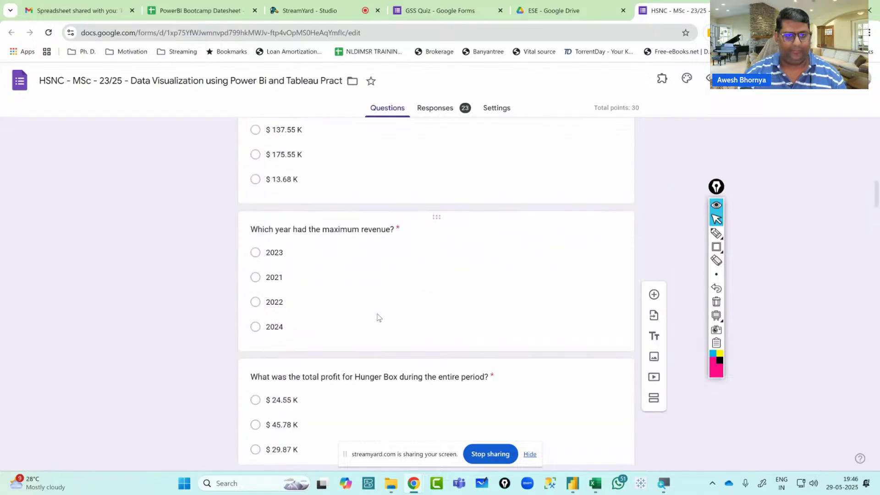
scroll(377, 313, "up", 3)
scroll(377, 312, "down", 12)
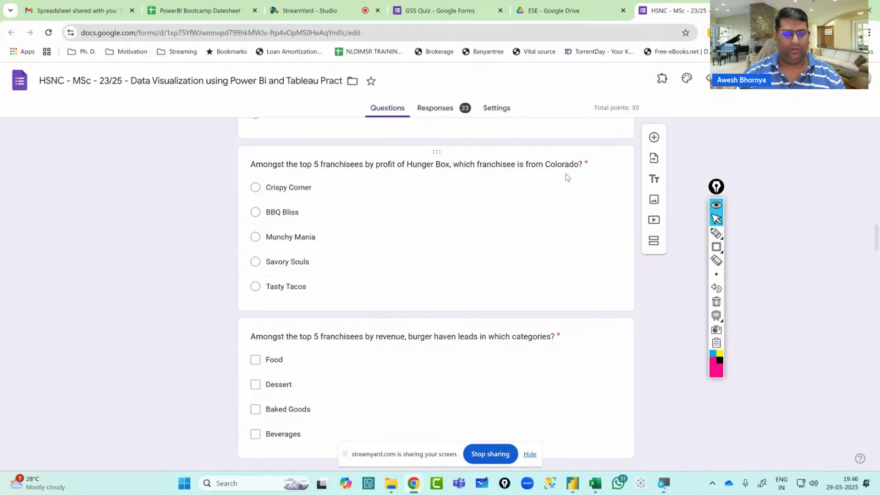
key("alt+Tab")
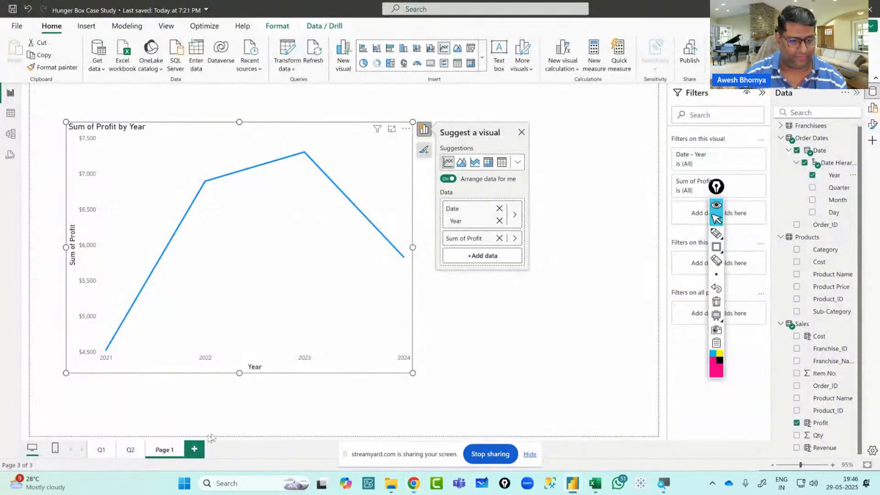
double_click(177, 450)
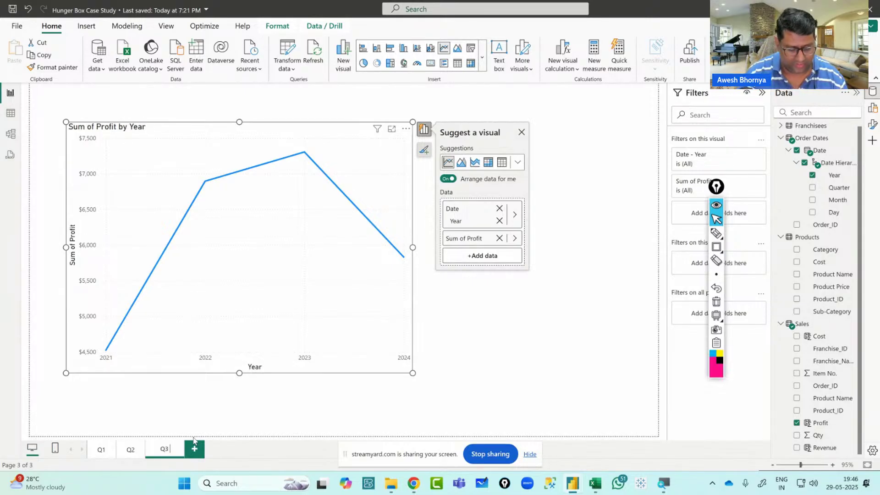
type("Q3 & Q4")
key("Return")
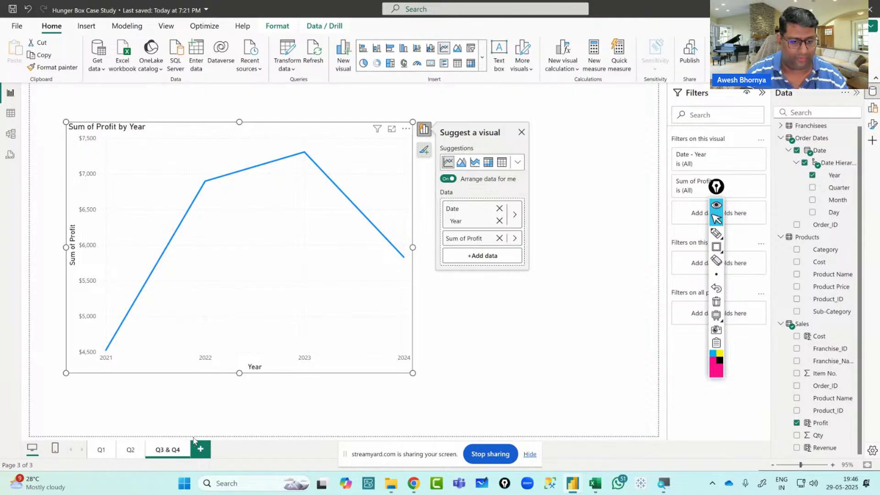
Add a card showing the Sales Profit field beside the profit line chart and shrink it
left_click(603, 171)
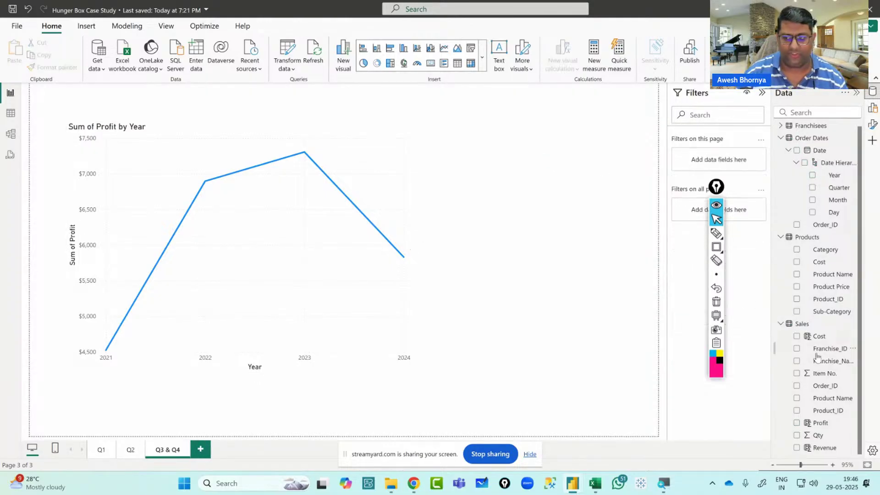
left_click(797, 422)
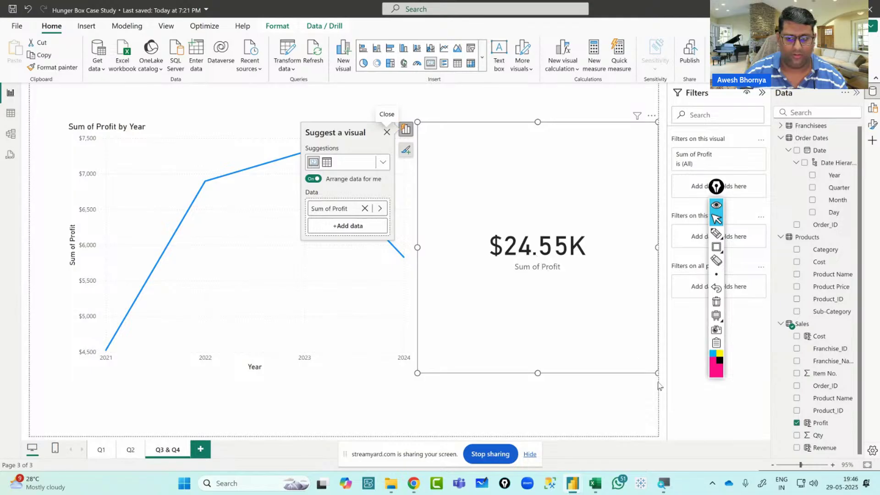
left_click_drag(418, 373, 500, 323)
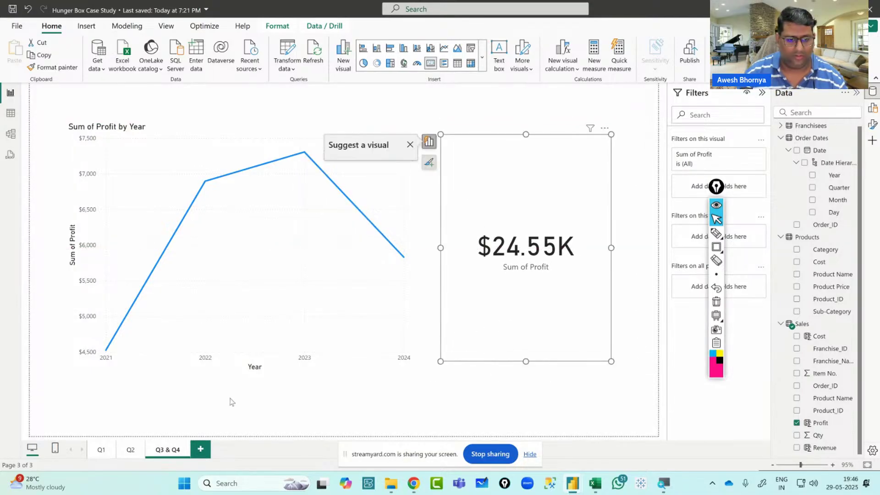
Rename the Q1 page as "Q1 & Q2"
left_click(131, 450)
left_click(102, 450)
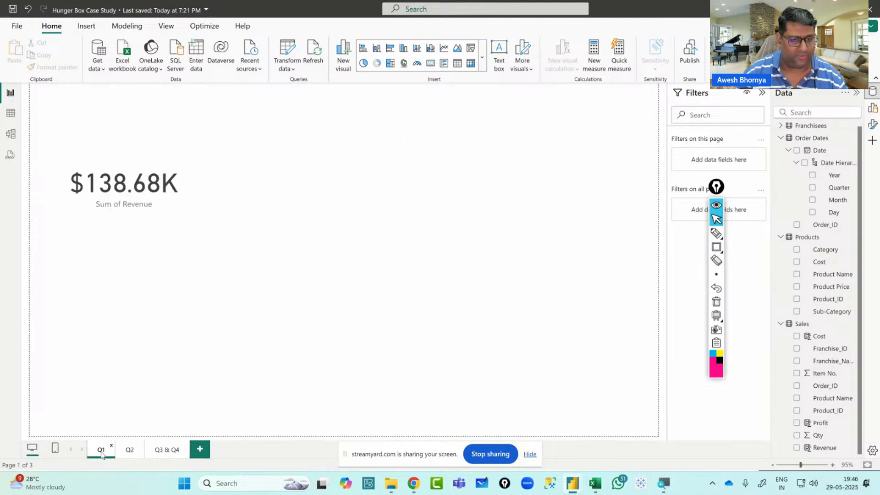
double_click(102, 450)
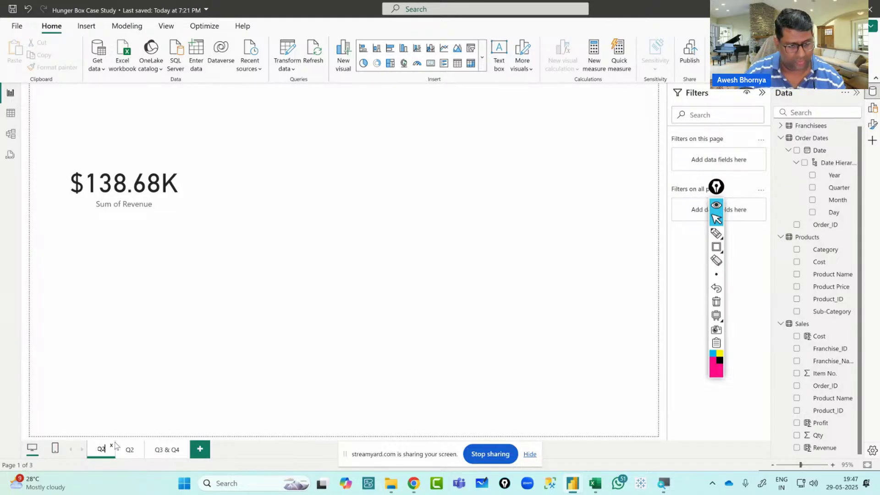
type("& Q2")
Cut the Sum of Revenue by Year line chart from the Q2 page and paste it onto the Q1 & Q2 page
left_click(146, 450)
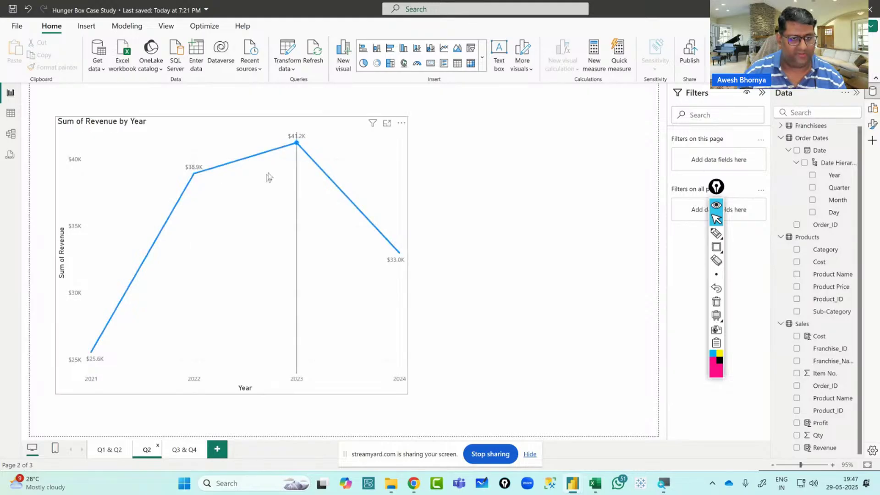
left_click(269, 122)
key("Delete")
left_click(109, 450)
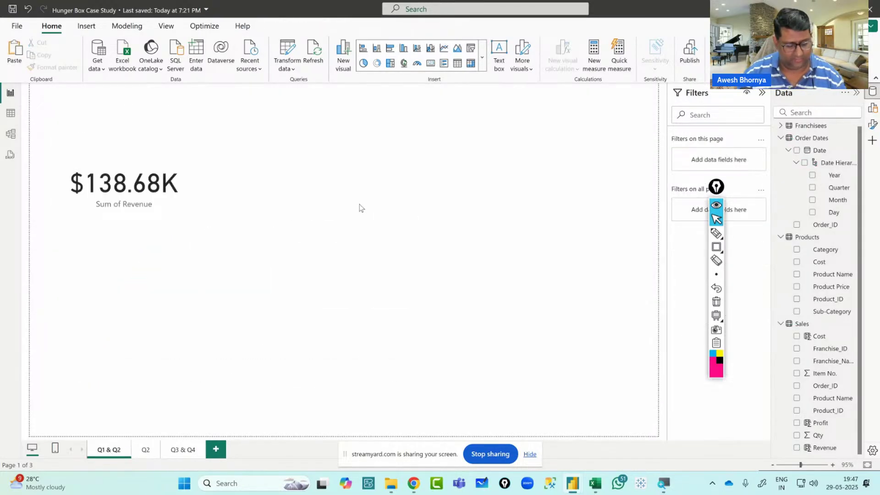
key("ctrl+v")
Delete the empty Q2 page from the report
left_click(142, 454)
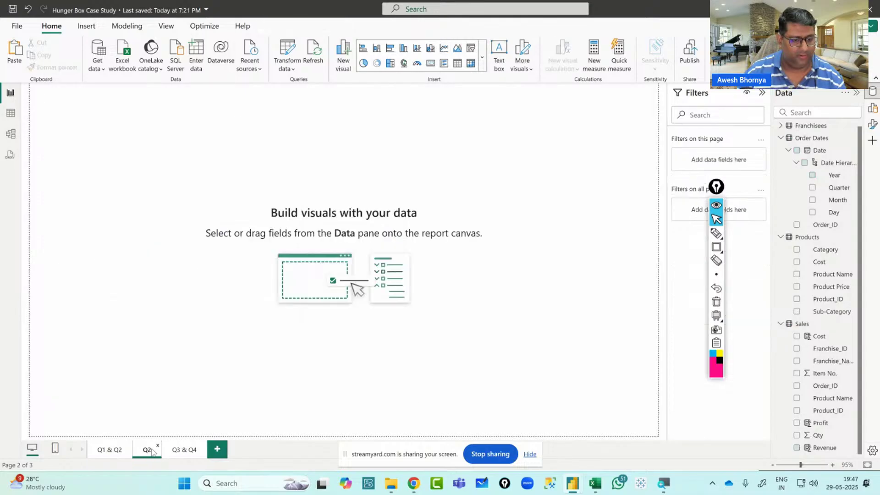
right_click(151, 452)
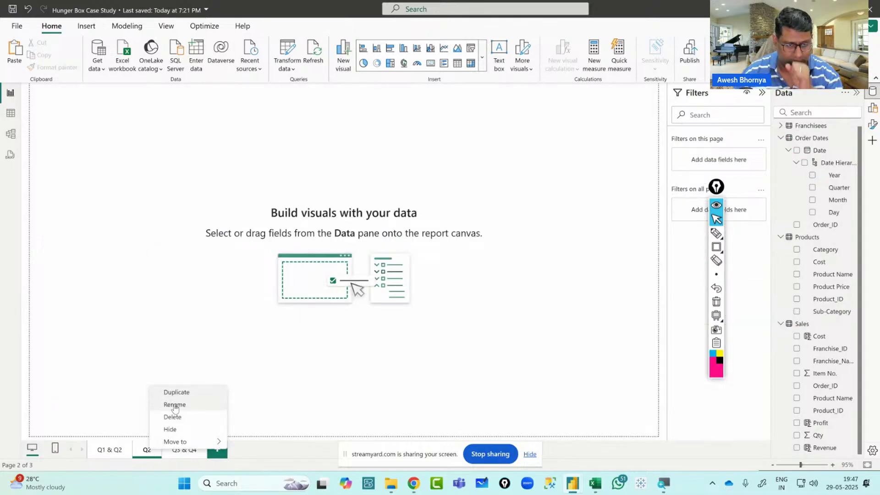
left_click(176, 417)
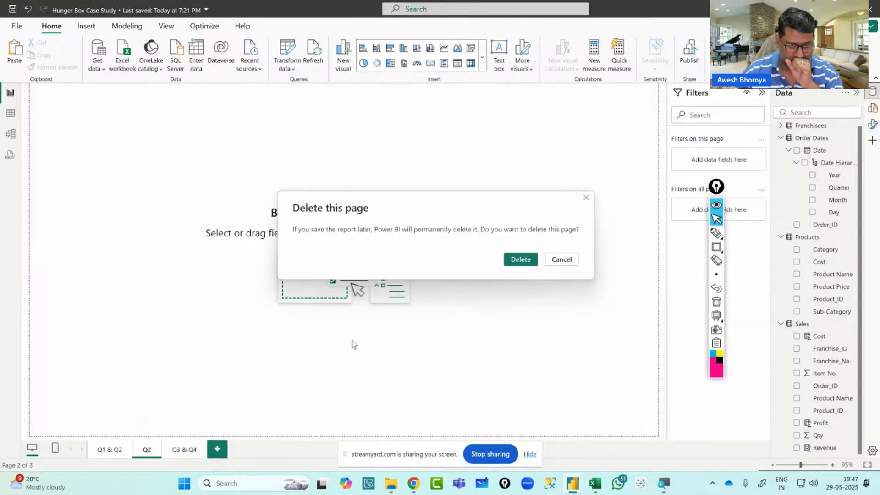
left_click(529, 264)
Move the revenue line chart to the right of the revenue card on the Q1 & Q2 page
left_click(108, 450)
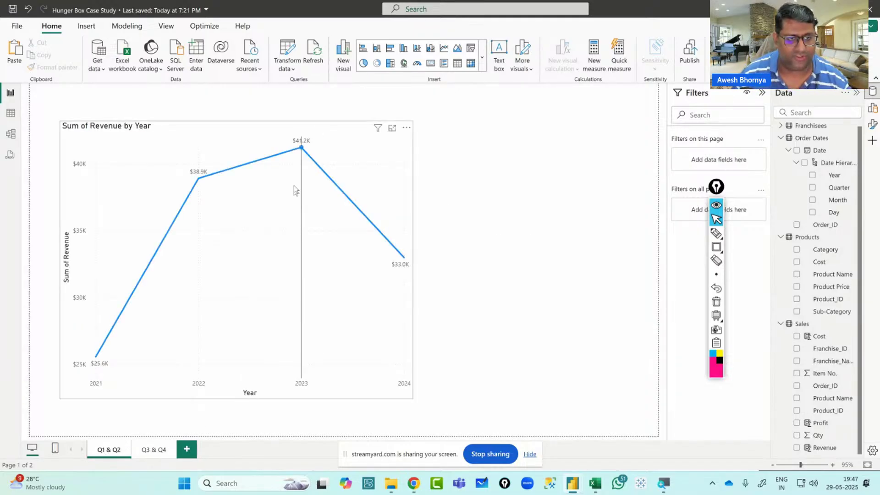
left_click(442, 140)
left_click_drag(443, 143, 402, 132)
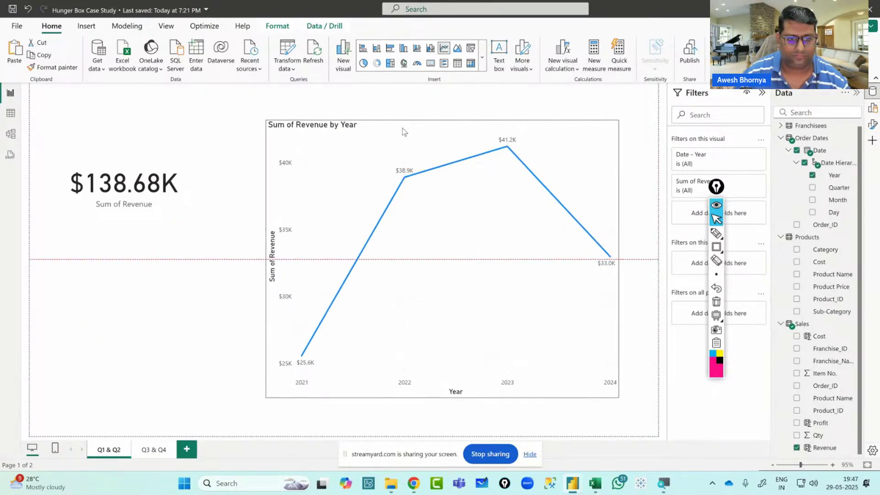
Rearrange the Q3 & Q4 page so the profit card sits on the left and the profit line chart on the right
left_click(155, 451)
left_click(244, 134)
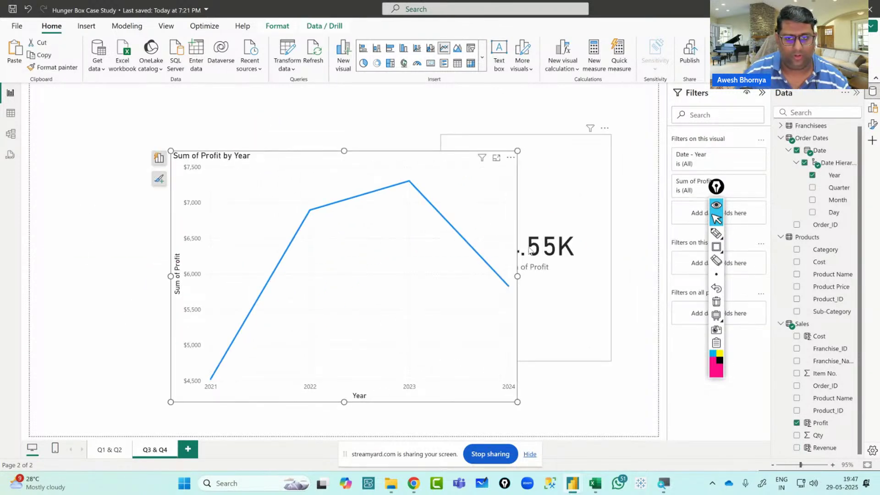
left_click_drag(108, 189, 131, 184)
left_click_drag(288, 160, 410, 150)
left_click_drag(130, 198, 130, 186)
Move the revenue card on the Q1 & Q2 page down to the vertical middle of the line chart
left_click(109, 450)
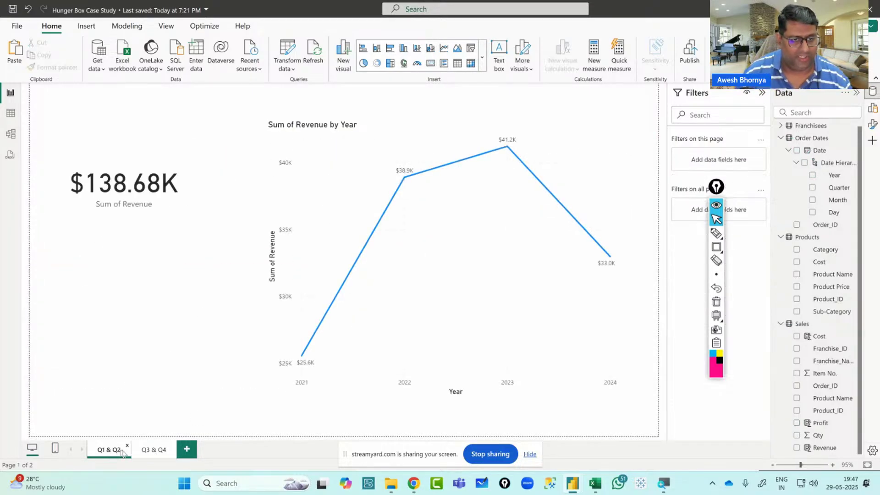
left_click(162, 228)
left_click_drag(163, 228, 163, 303)
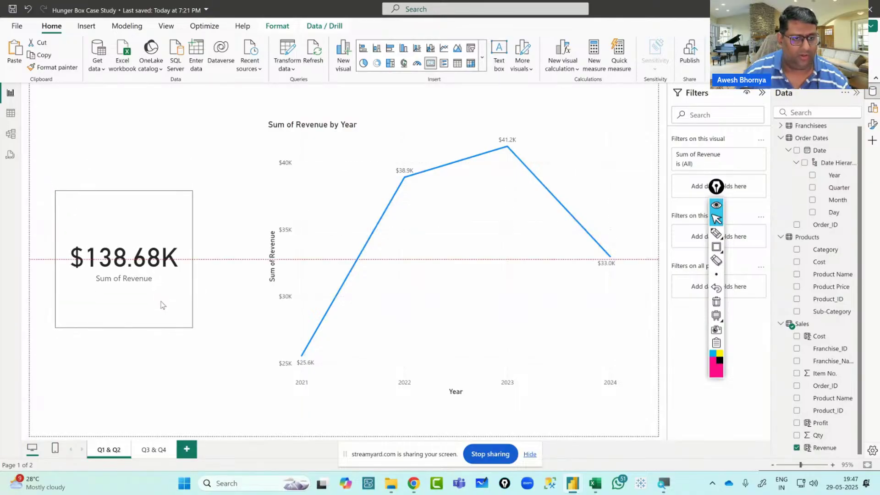
left_click(217, 339)
Read the Google Forms question on the top 5 franchisees by profit, and add a new report page after Q3 & Q4 in Power BI
key("alt+Tab")
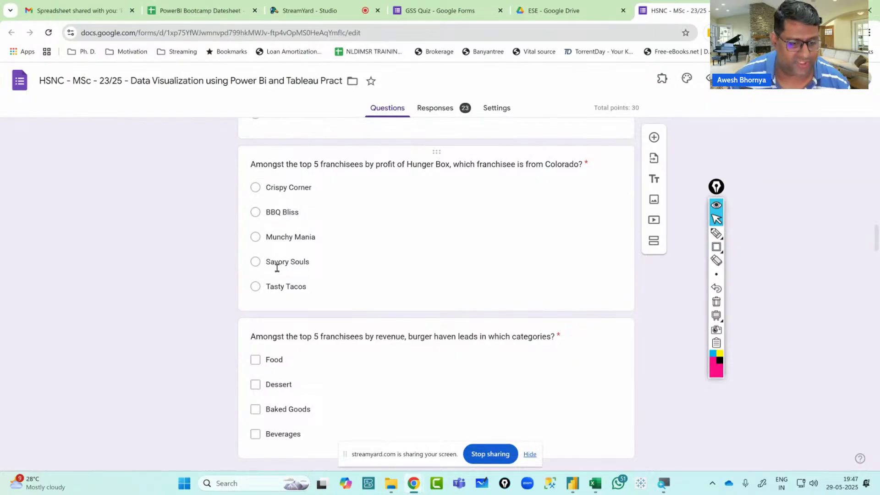
scroll(248, 257, "down", 3)
scroll(240, 262, "down", 2)
scroll(238, 268, "up", 5)
scroll(237, 273, "up", 1)
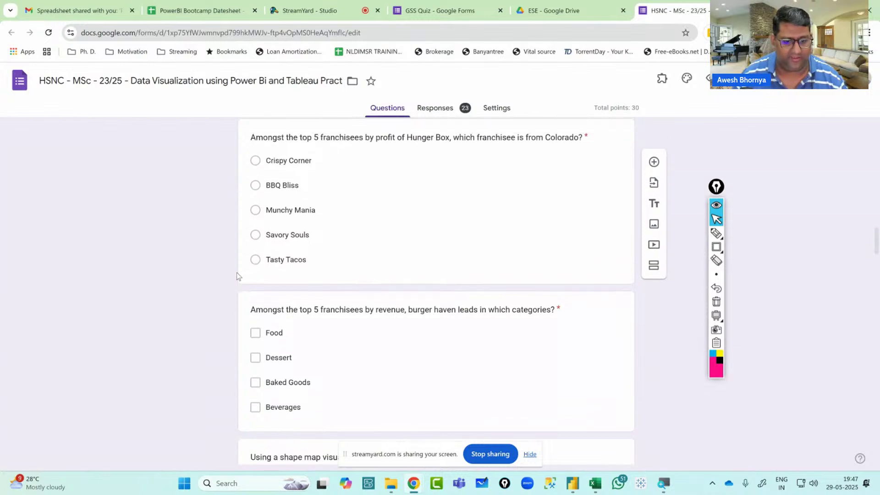
key("alt+Tab")
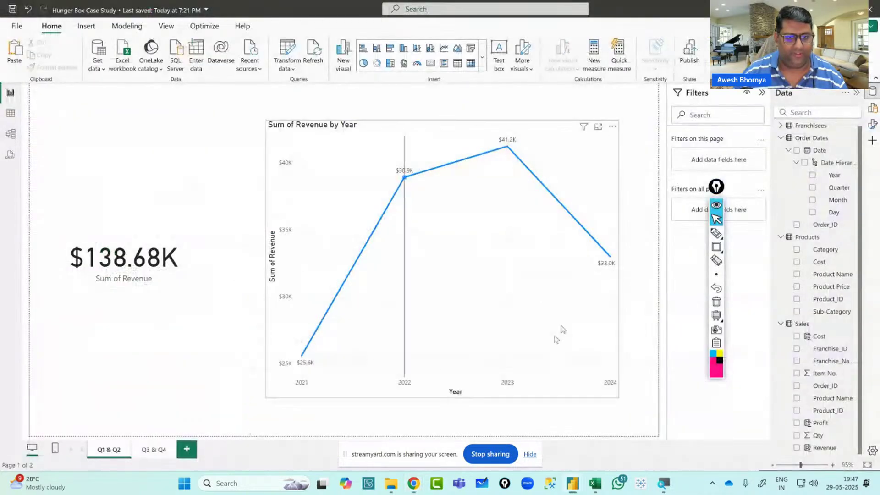
left_click(155, 455)
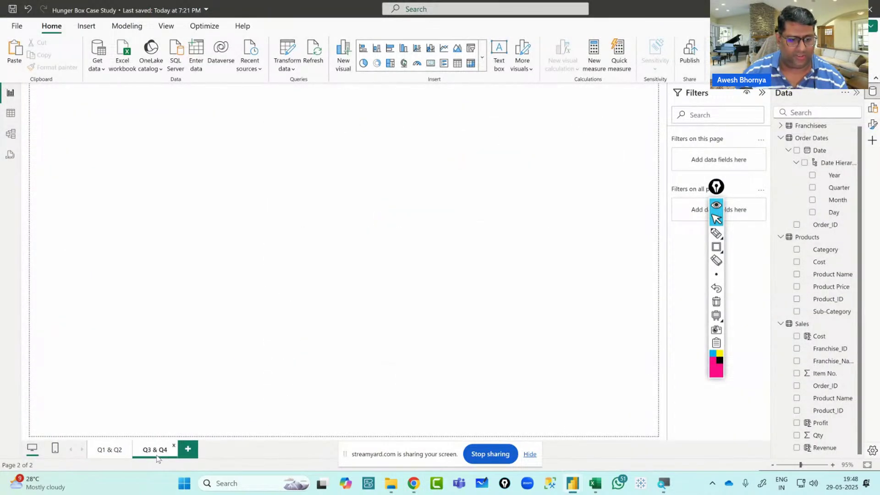
left_click(186, 452)
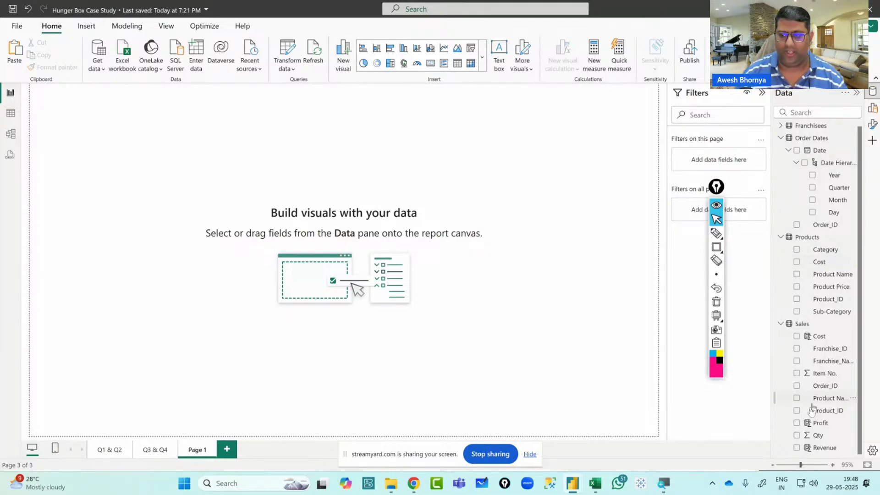
Check the top 5 franchisees question, and create a visual on the new page showing Sales Profit by Franchisees Franchise Name
key("alt+Tab")
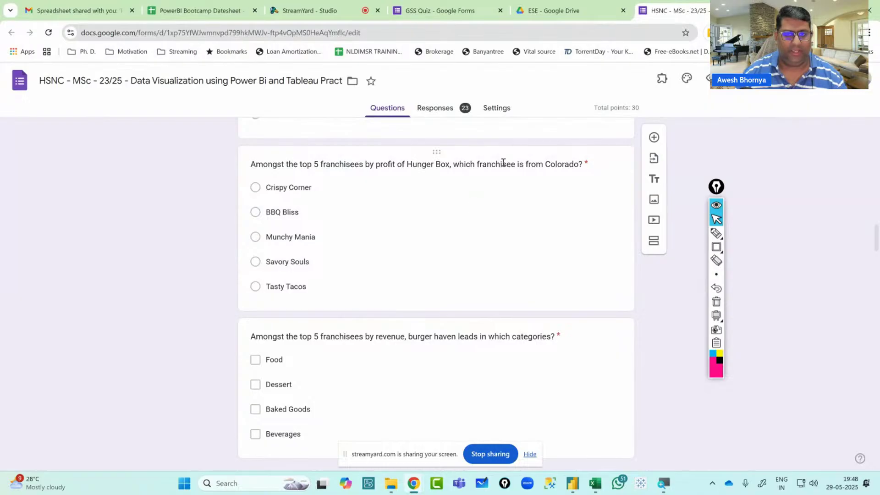
key("alt+Tab")
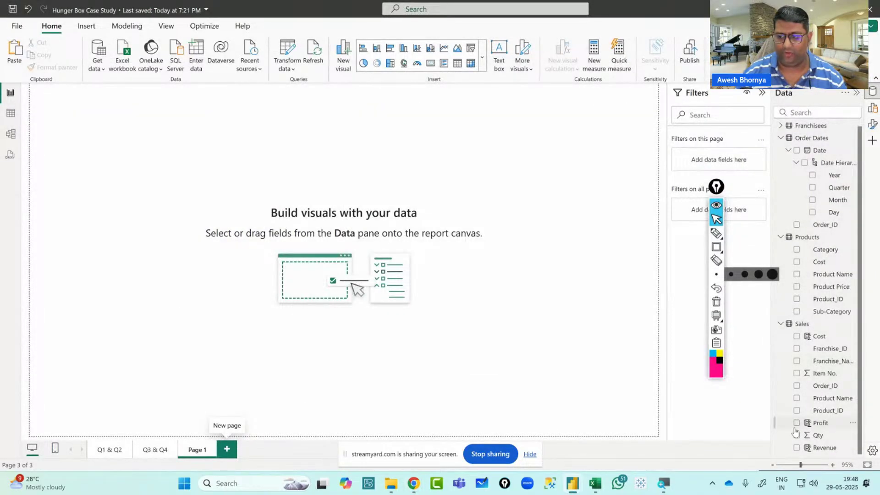
left_click(797, 423)
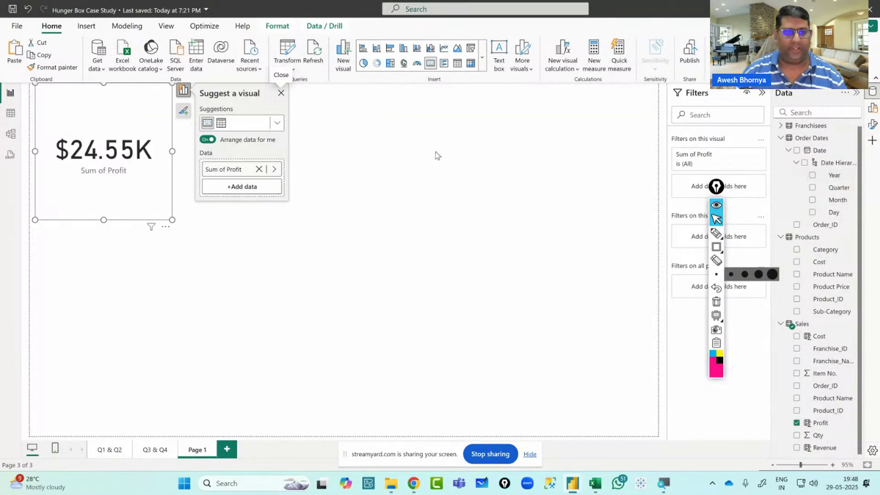
left_click_drag(143, 203, 153, 221)
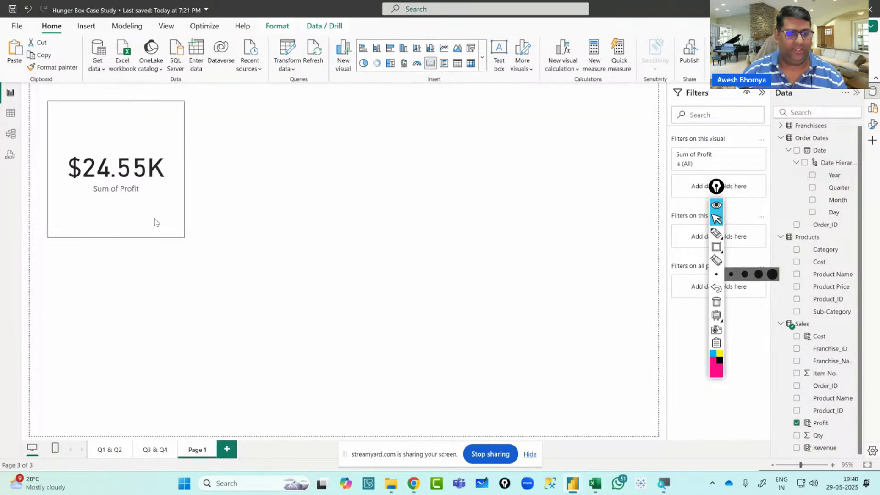
left_click(781, 126)
left_click(797, 150)
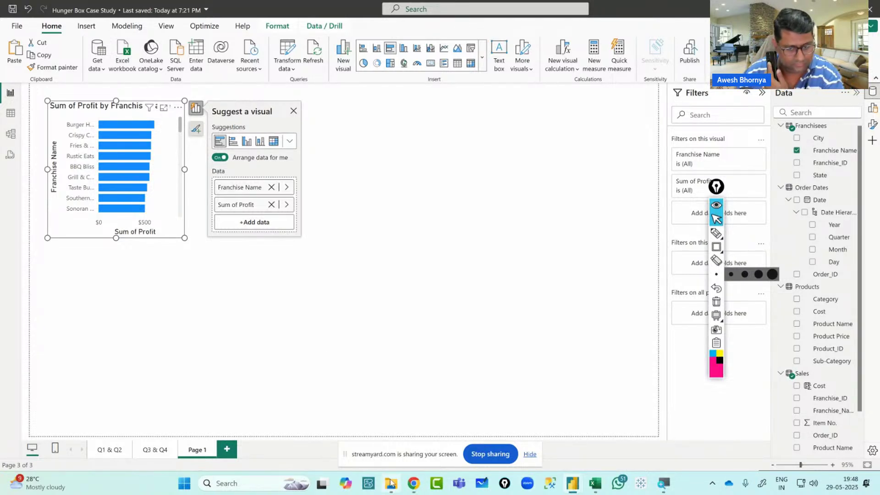
Mute the microphone and stop the camera in StreamYard, turn both back on, and return to Power BI
mouse_move(413, 483)
left_click(373, 446)
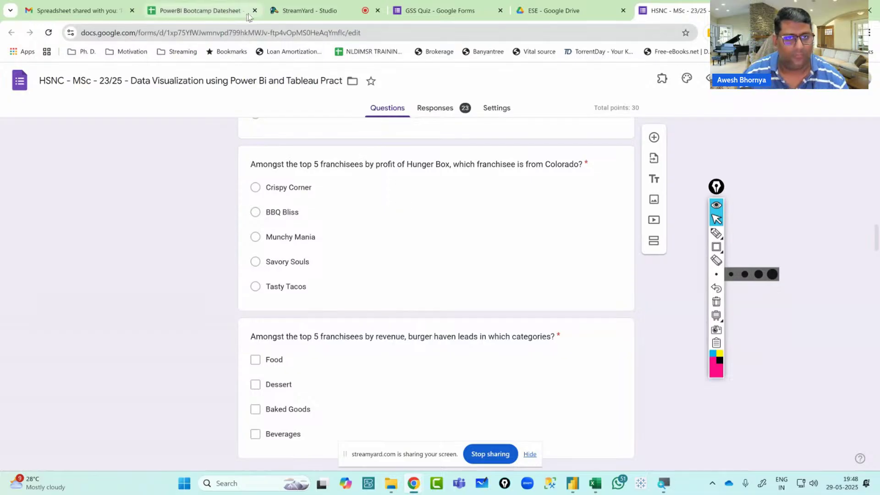
left_click(303, 10)
left_click(209, 451)
left_click(247, 449)
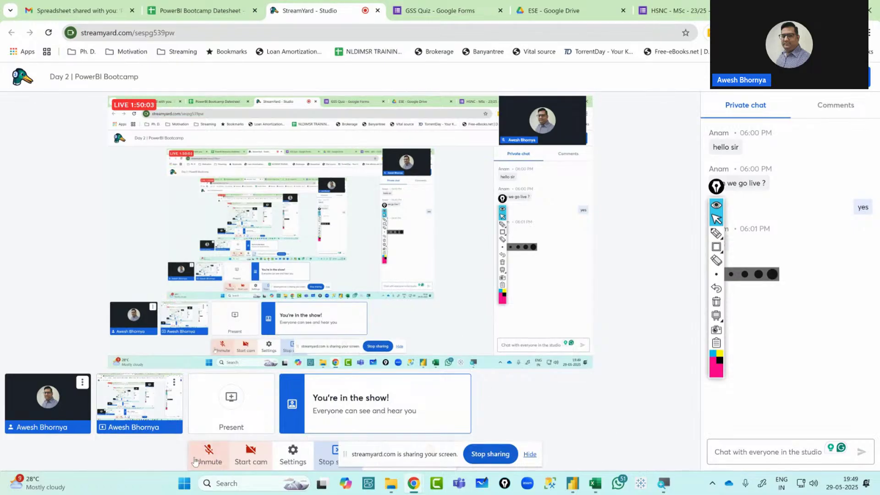
left_click(195, 461)
left_click(251, 454)
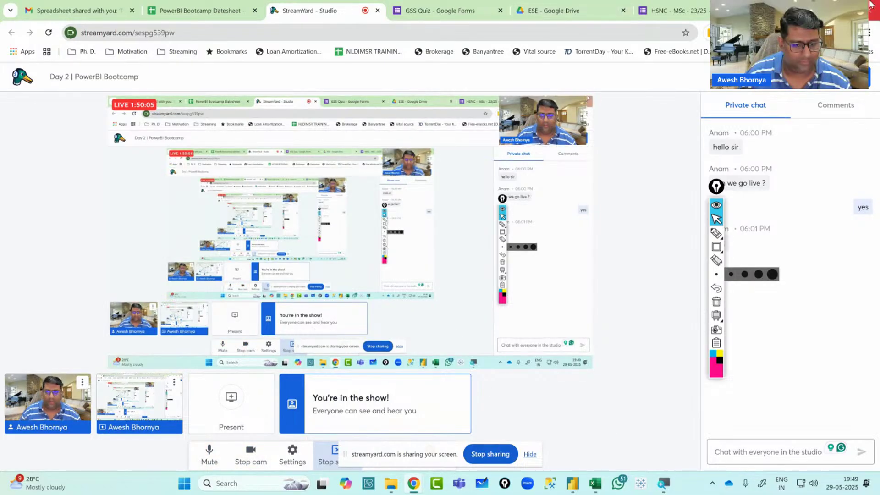
key("alt+Tab")
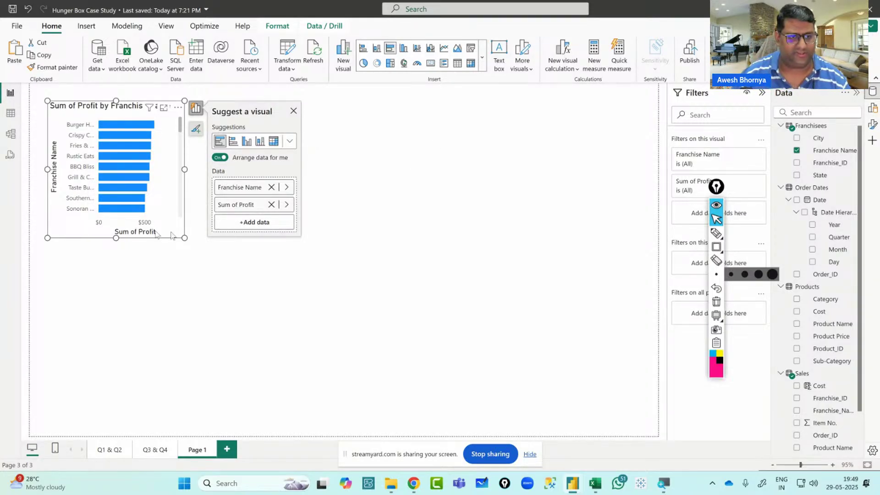
Enlarge the profit by franchise bar chart to fill over half the page's width, and look through all its franchises
left_click_drag(185, 239, 270, 308)
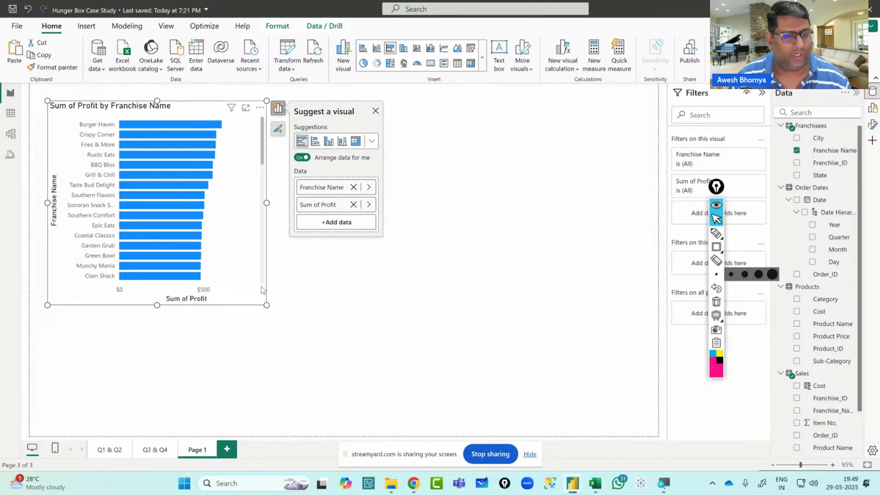
left_click_drag(267, 306, 391, 388)
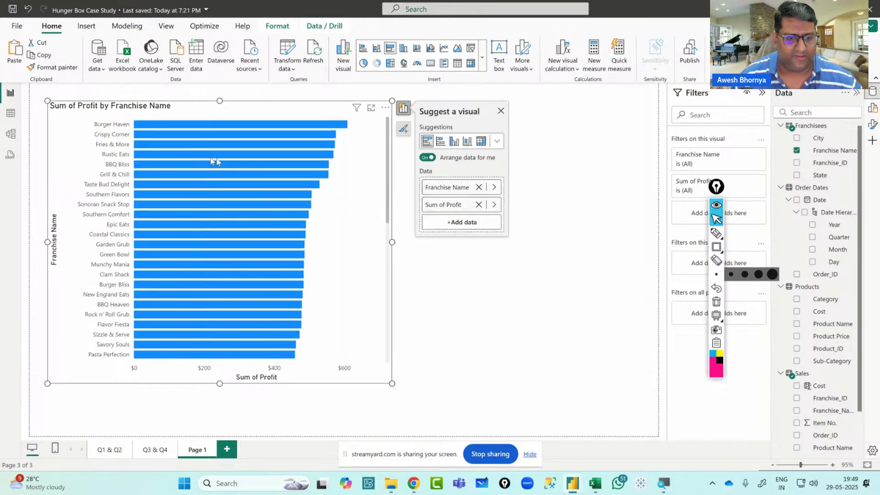
scroll(339, 179, "down", 5)
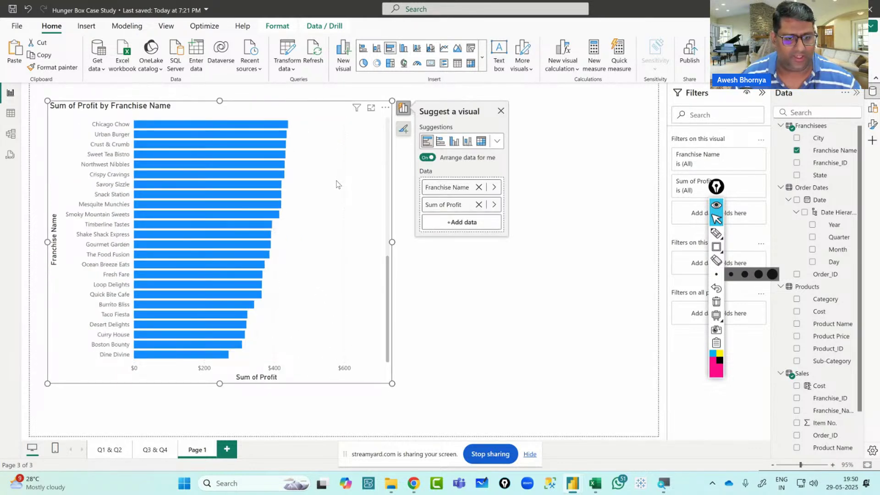
scroll(335, 186, "up", 10)
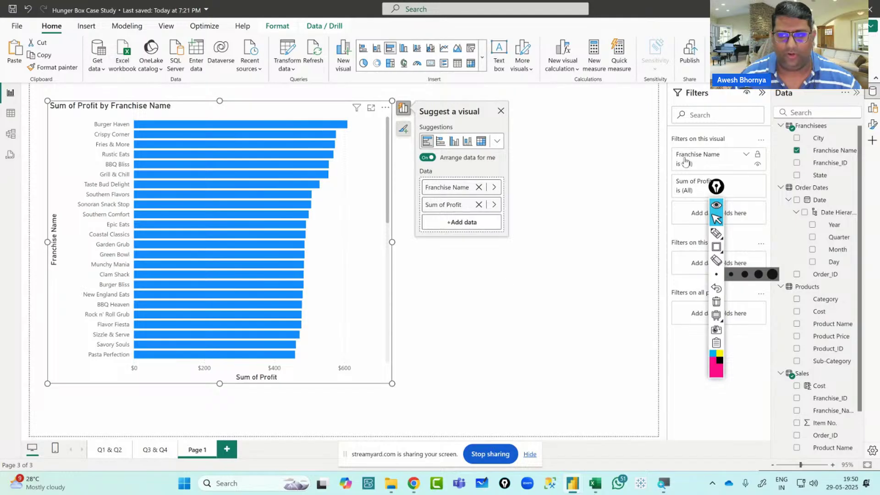
Switch the chart's Franchise Name filter to the Top N filter type
mouse_move(716, 187)
left_mouse_down()
mouse_move(610, 188)
mouse_move(618, 186)
left_mouse_up()
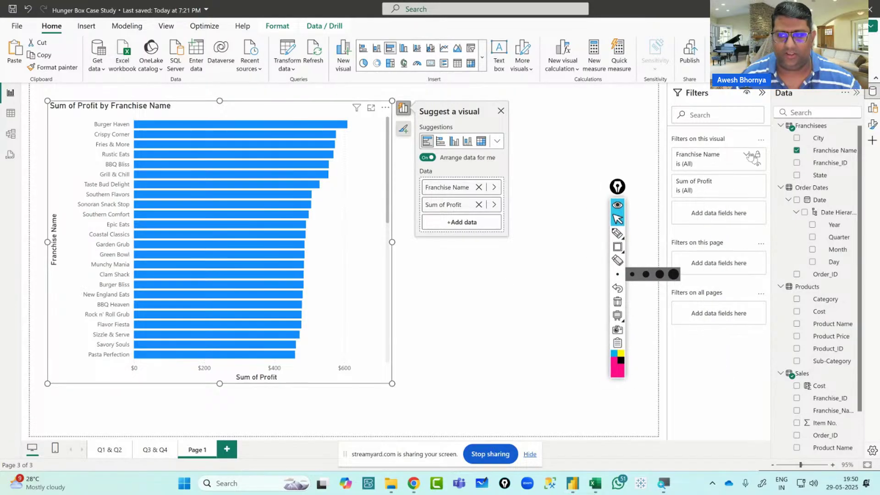
left_click(746, 154)
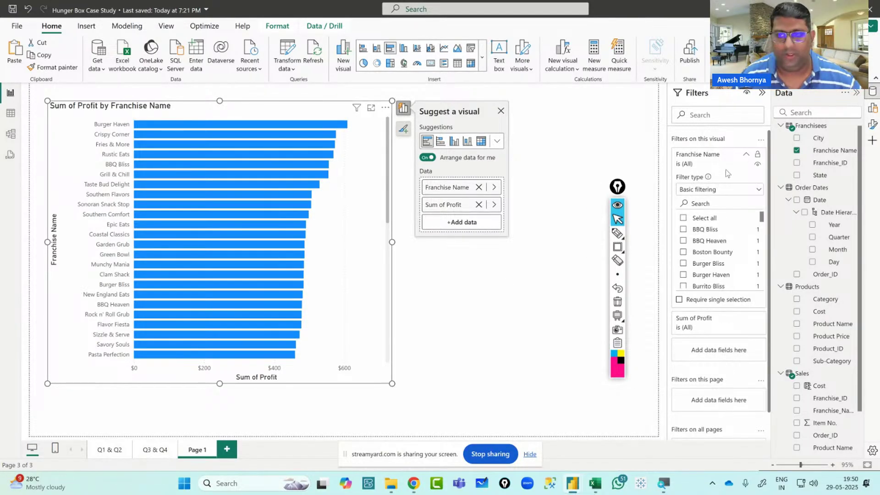
left_click(716, 191)
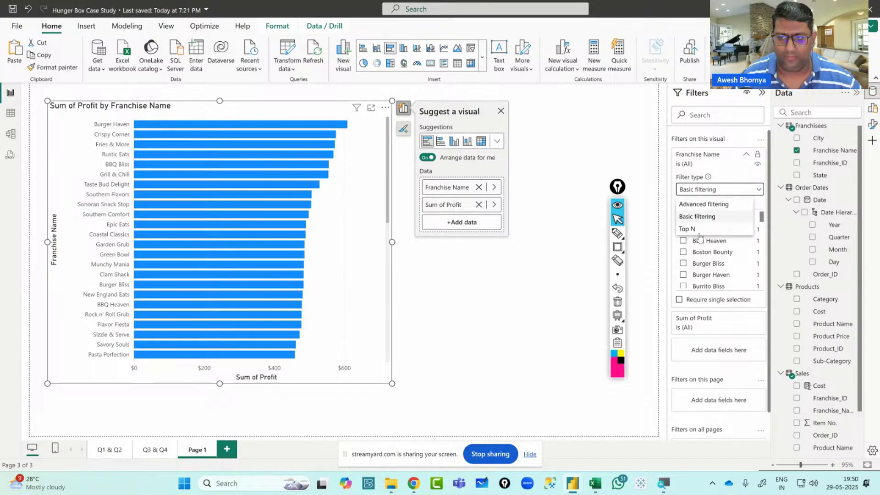
left_click(696, 229)
left_click(741, 217)
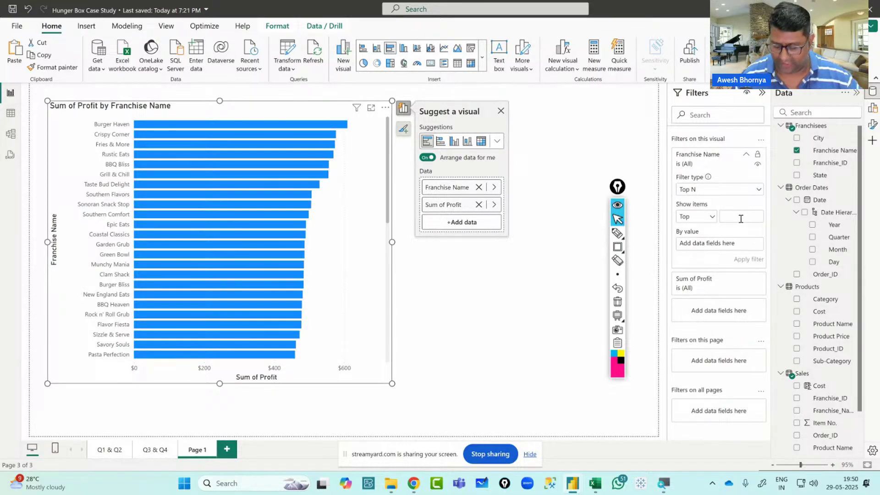
Switch to the Google Forms quiz in Chrome and reread the question on the top 5 franchisees by profit
key("alt+Tab")
key("alt+Tab")
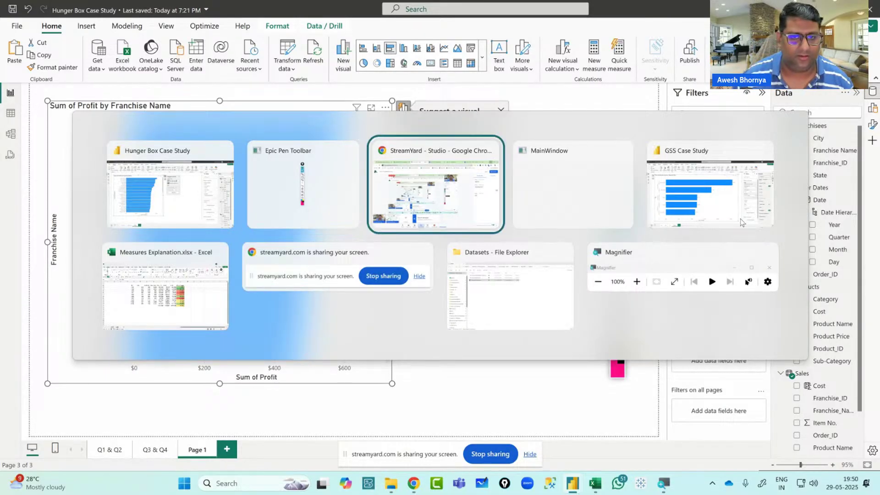
key("alt+Tab")
key("alt+Tab")
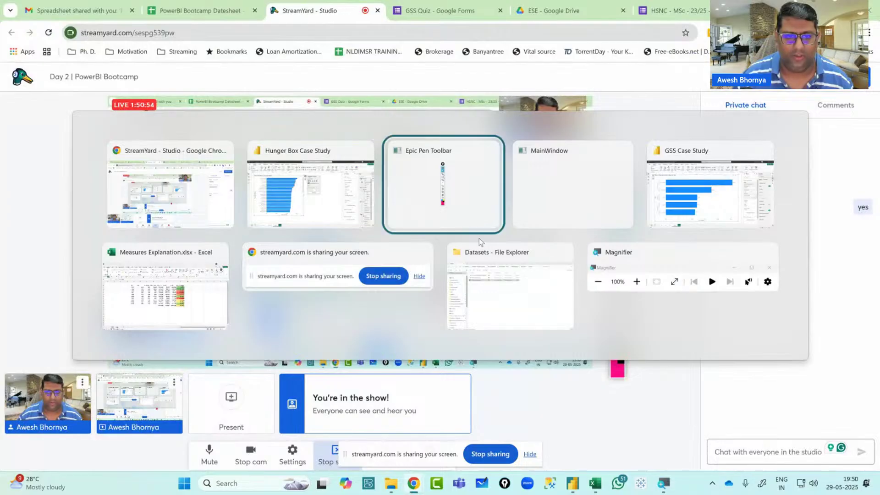
key("alt+shift+Tab")
key("alt+shift+Tab")
left_click(668, 12)
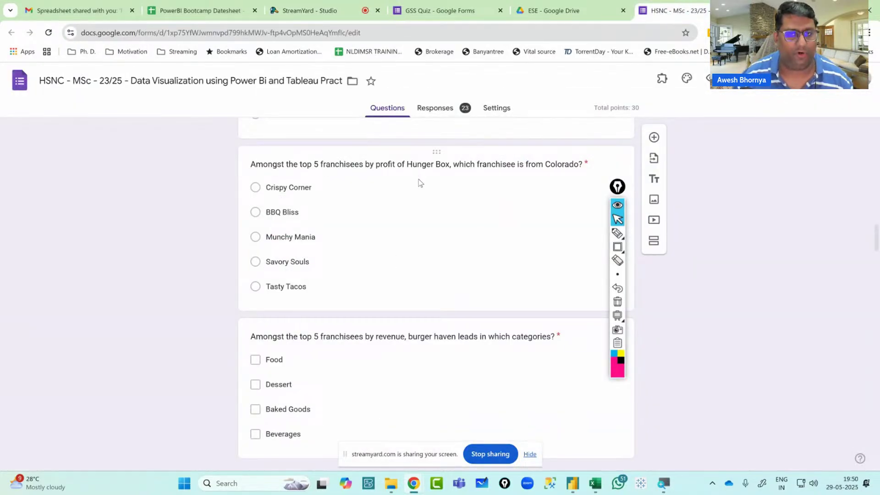
Back in Power BI, set the Franchise Name filter to the top 5 by Sum of Profit and apply it
key("alt+Tab")
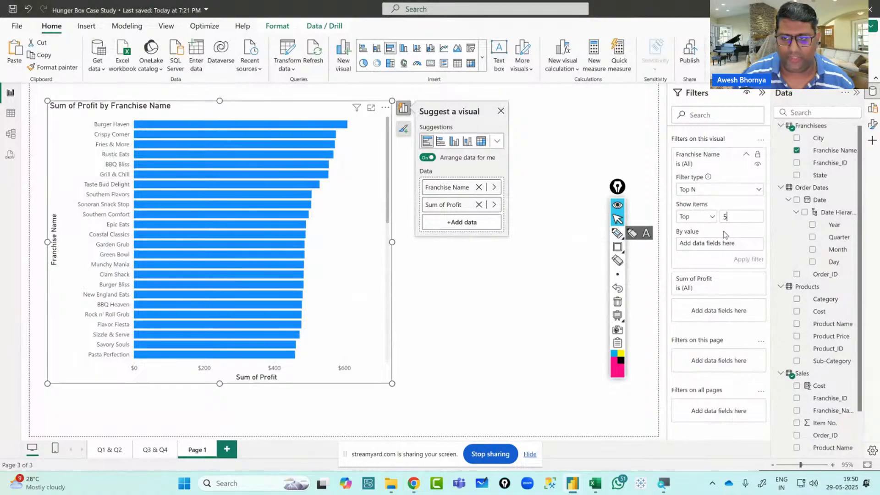
scroll(816, 380, "down", 2)
left_click_drag(821, 423, 717, 243)
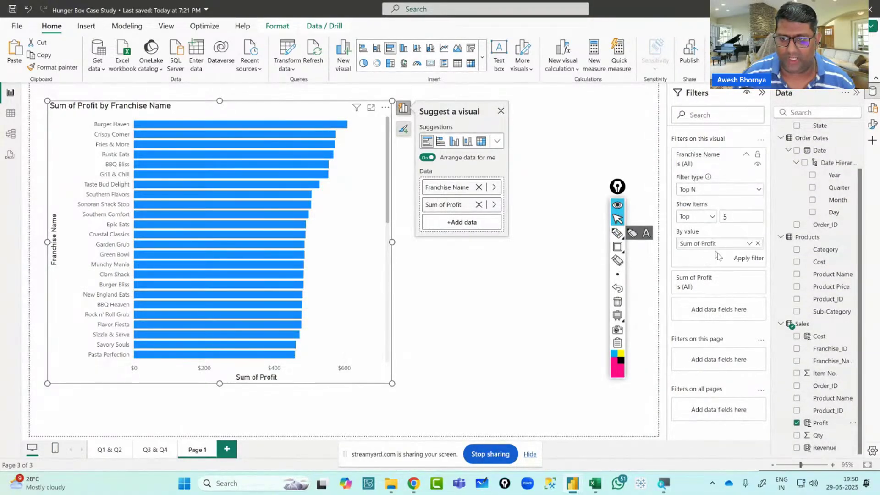
left_click(747, 259)
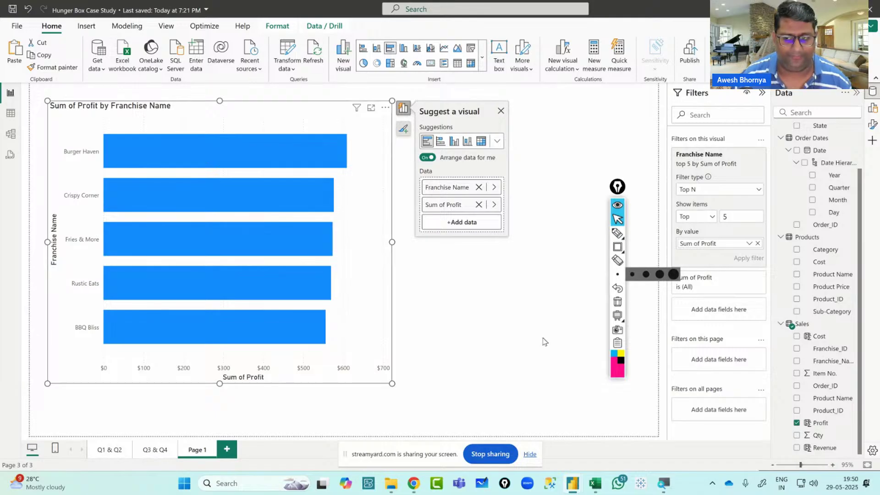
Check the quiz question's Colorado condition, and add the Franchisees State field to the bar chart's Y-axis
key("alt+Tab")
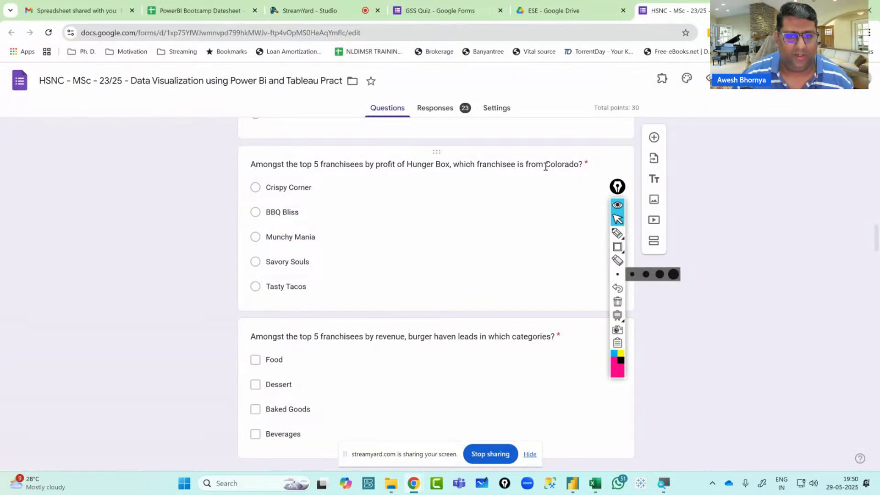
key("alt+Tab")
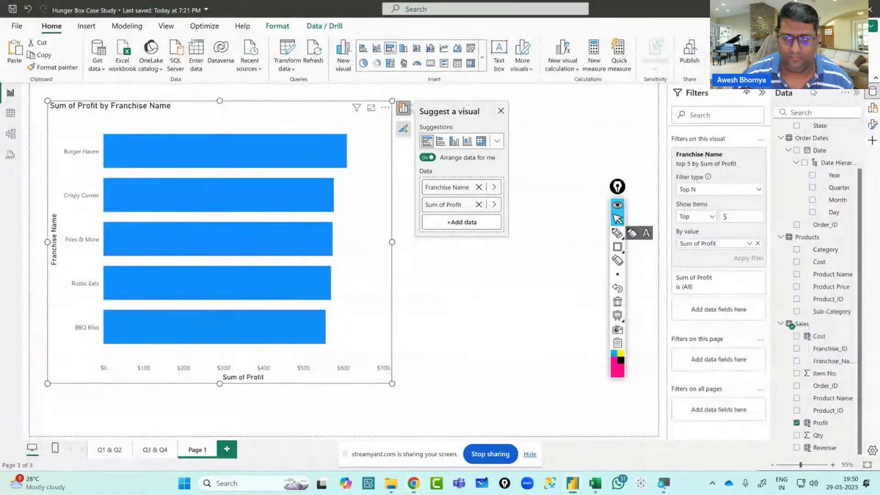
scroll(829, 171, "up", 1)
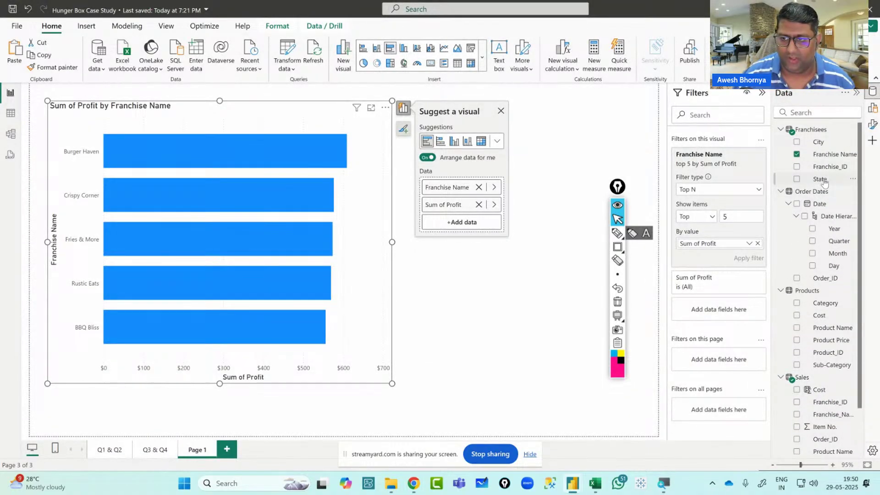
left_click(873, 108)
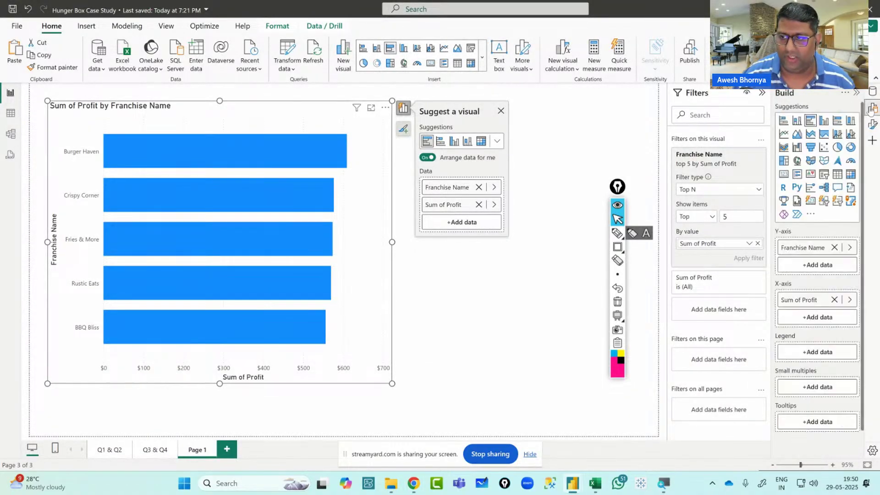
left_click(808, 265)
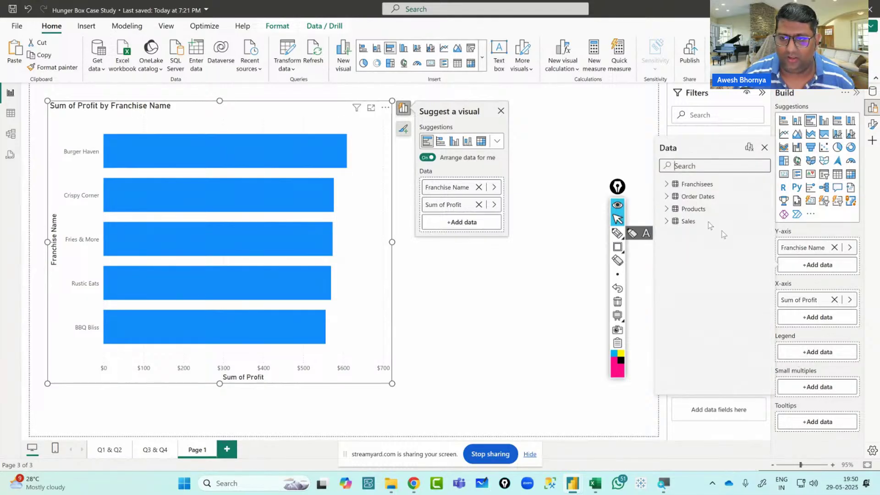
left_click(667, 184)
left_click(683, 234)
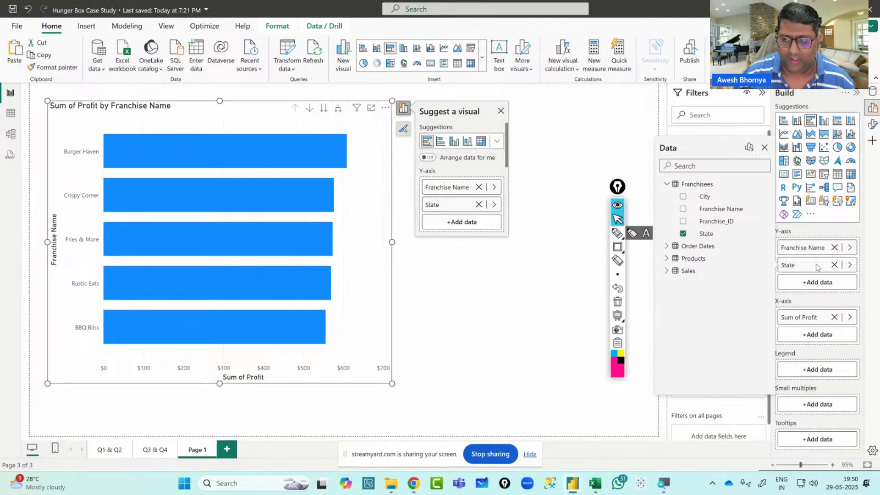
Move Franchise Name below State on the Y-axis, and expand the chart's hierarchy one level to show both fields together
left_click(820, 247)
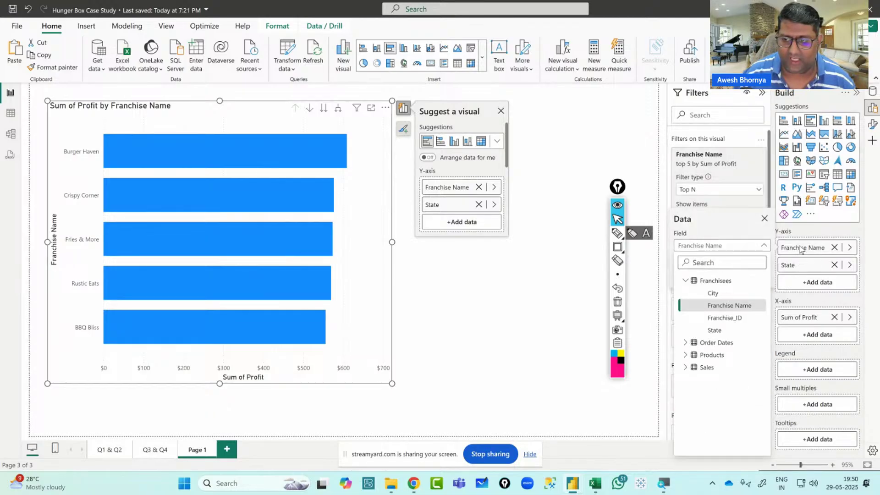
left_click(809, 250)
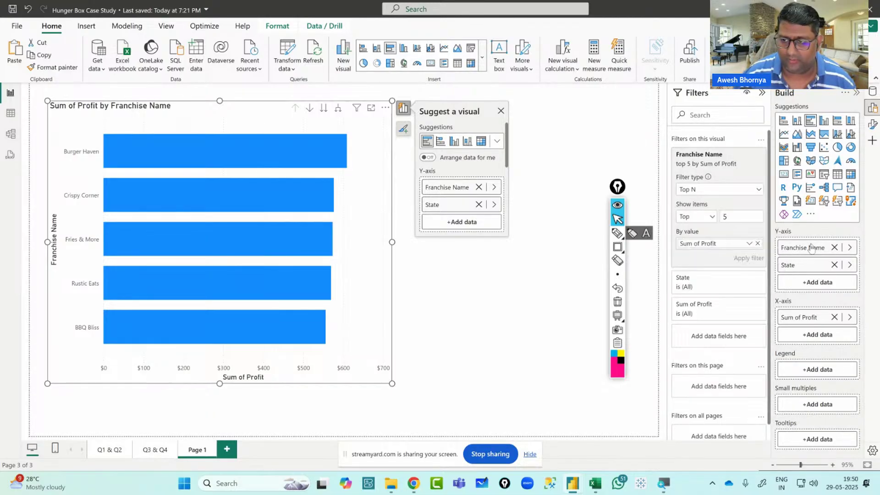
left_click_drag(810, 250, 808, 282)
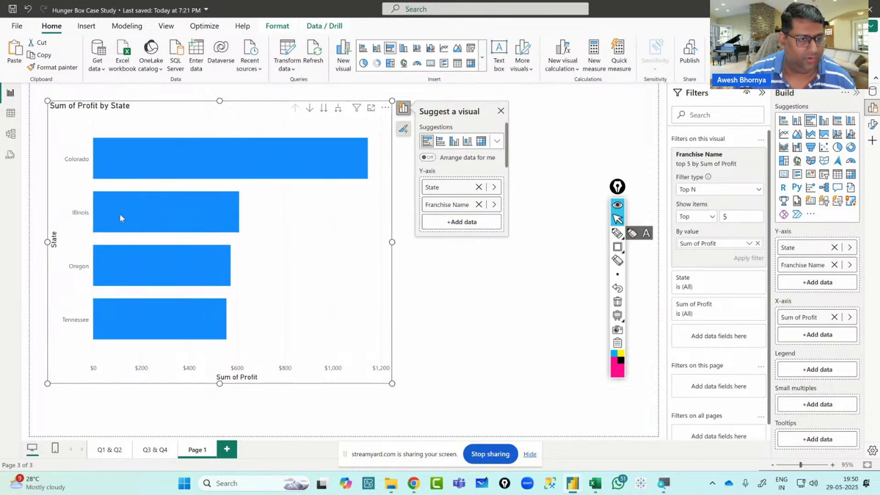
mouse_move(121, 326)
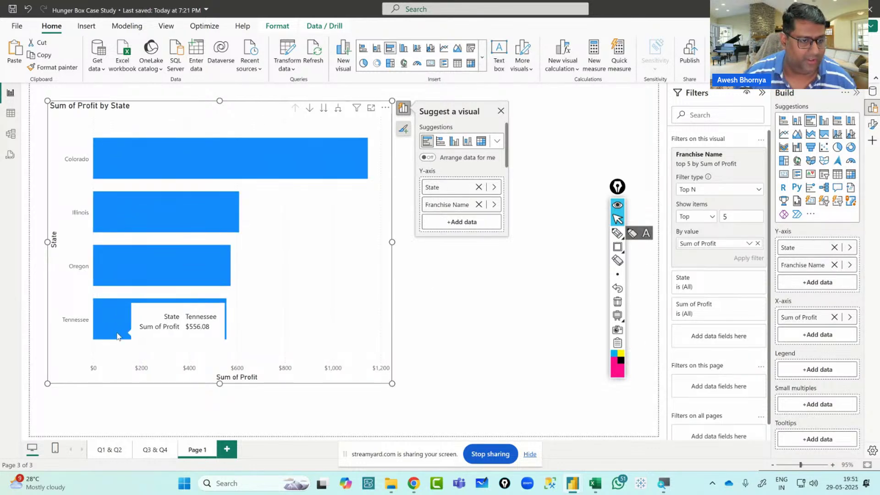
left_click(338, 109)
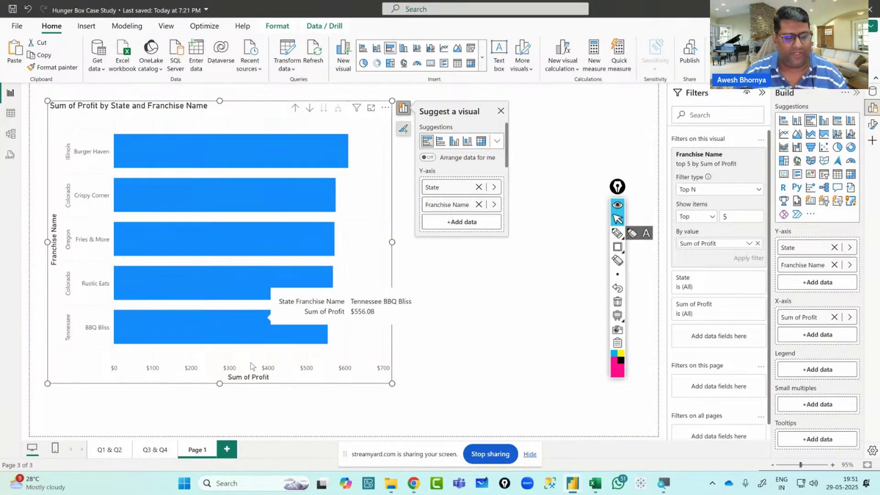
Sort the bar chart's axis by State Franchise Name instead of Sum of Profit
left_click(386, 108)
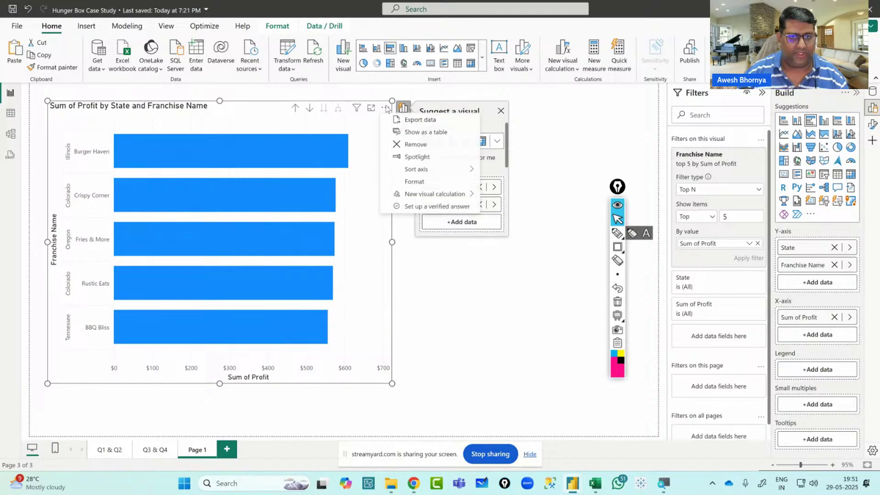
mouse_move(416, 169)
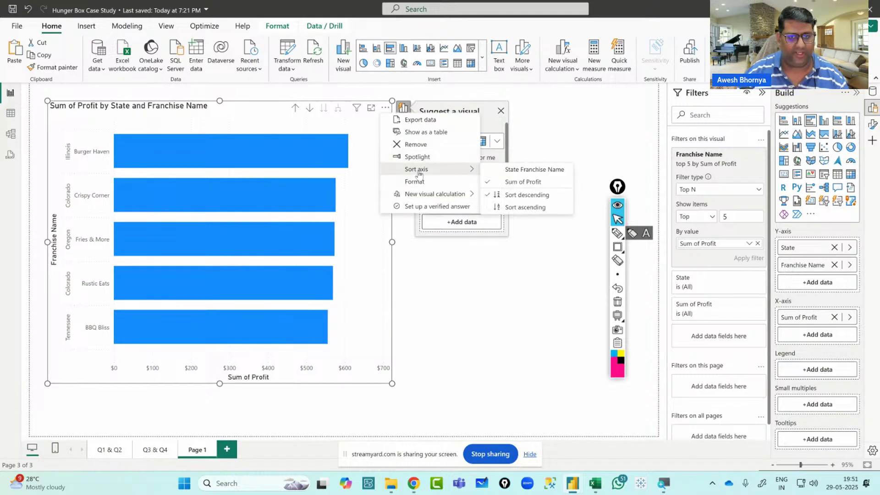
left_click(537, 170)
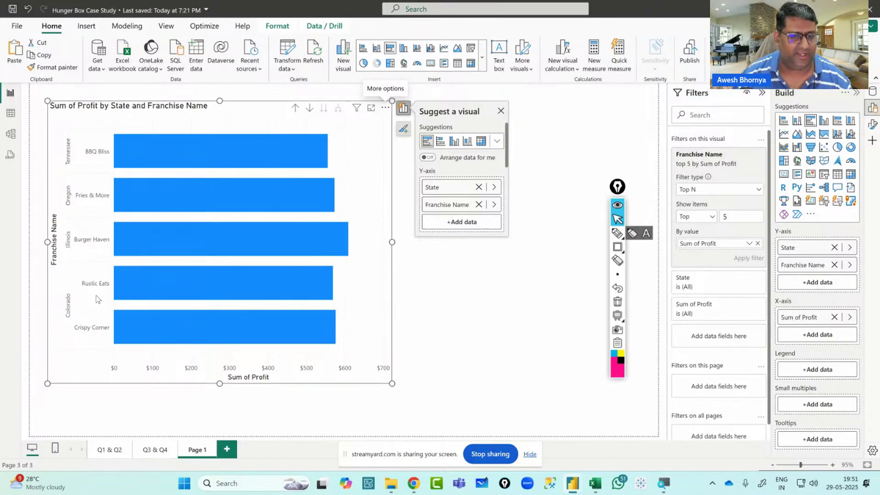
Compare the quiz's answer options for the Colorado franchisee in Chrome with the state and franchise bars in the Power BI chart
key("alt+Tab")
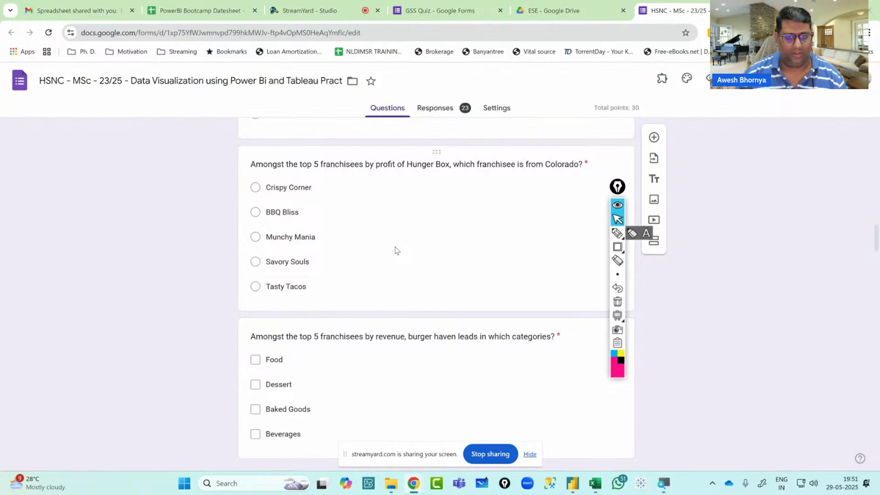
key("alt+Tab")
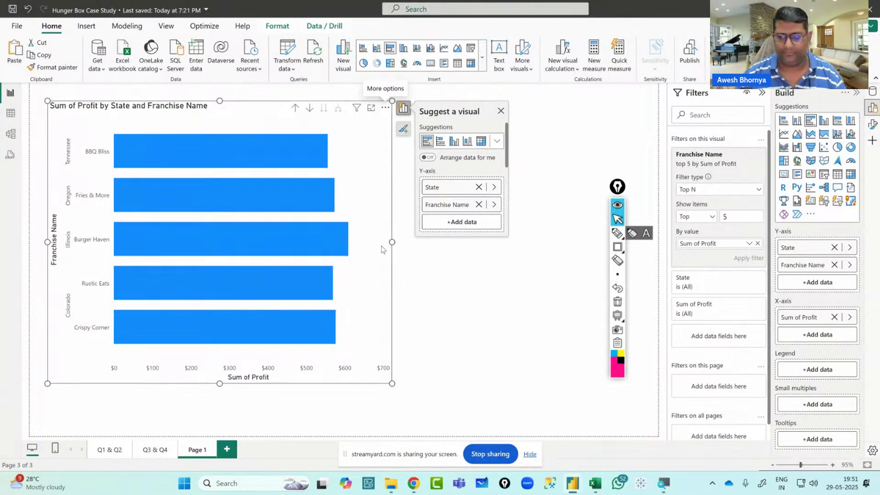
key("alt+Tab")
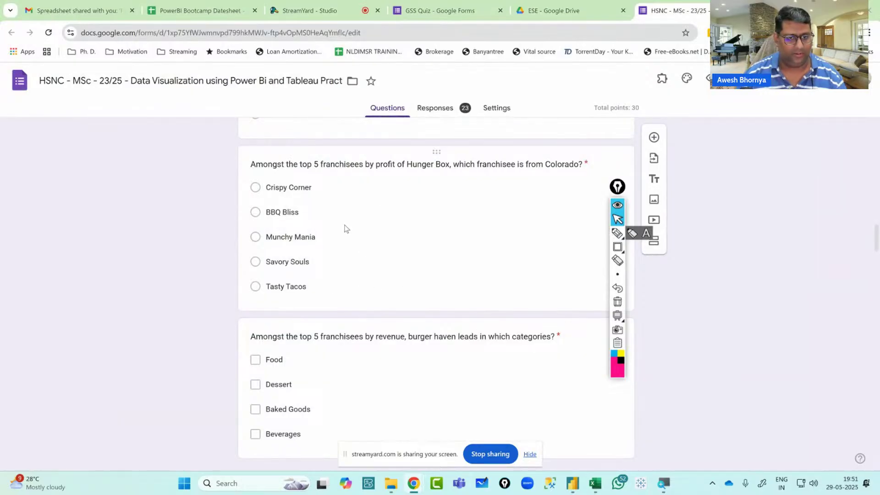
key("alt+Tab")
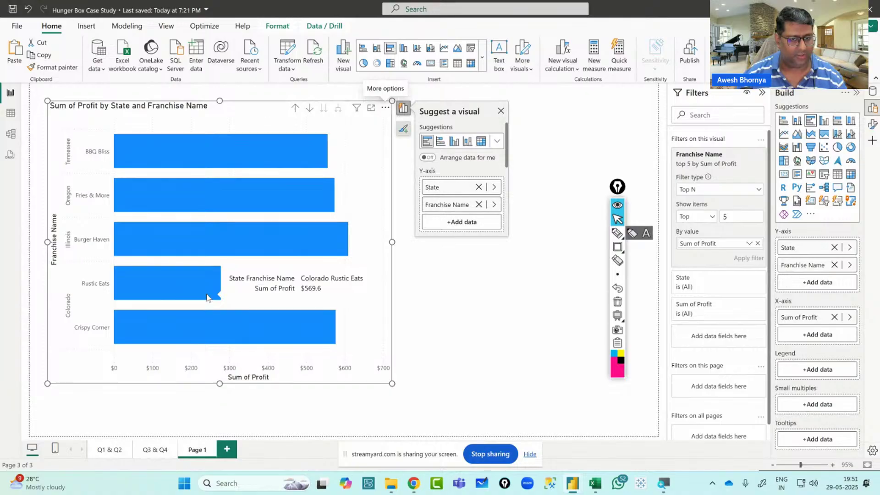
key("alt+Tab")
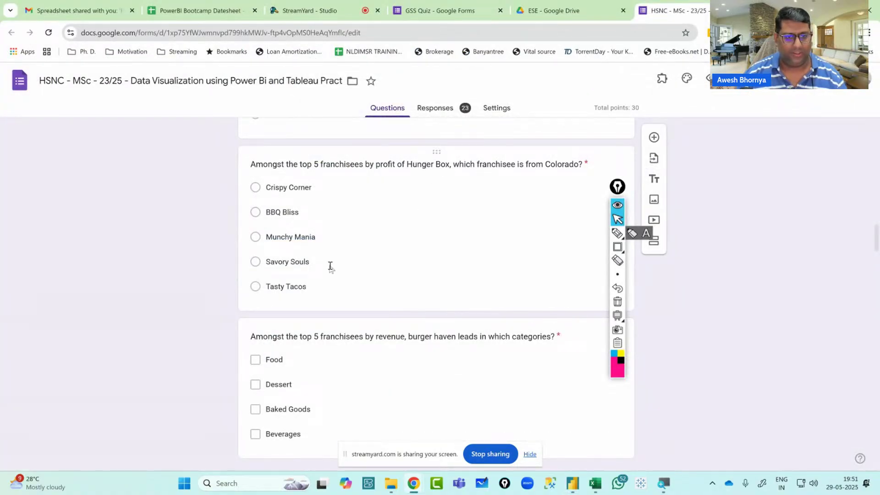
key("alt+Tab")
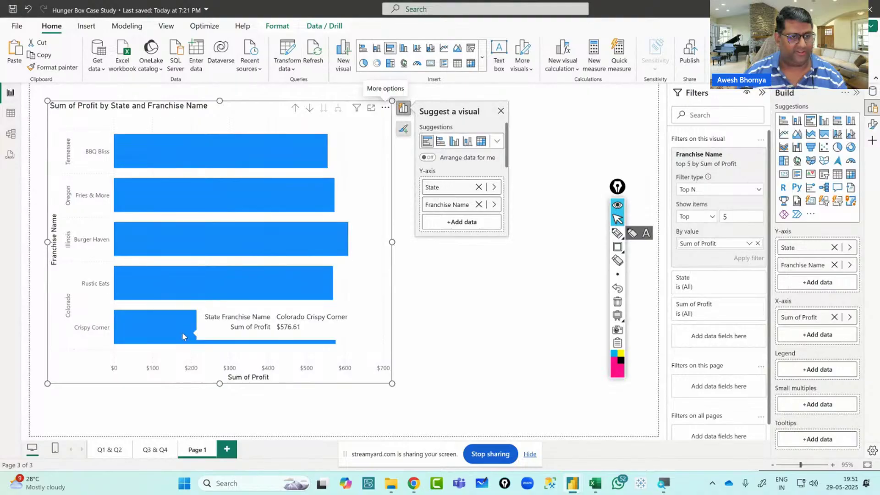
key("alt+Tab")
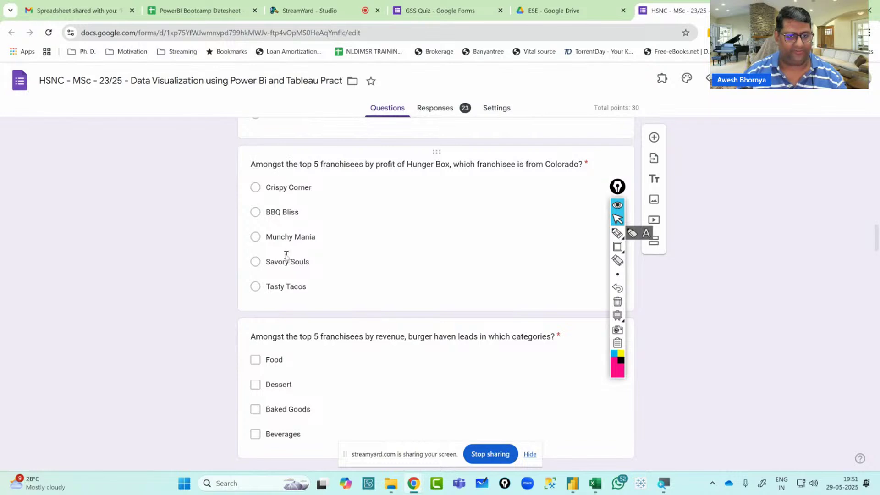
key("alt+Tab")
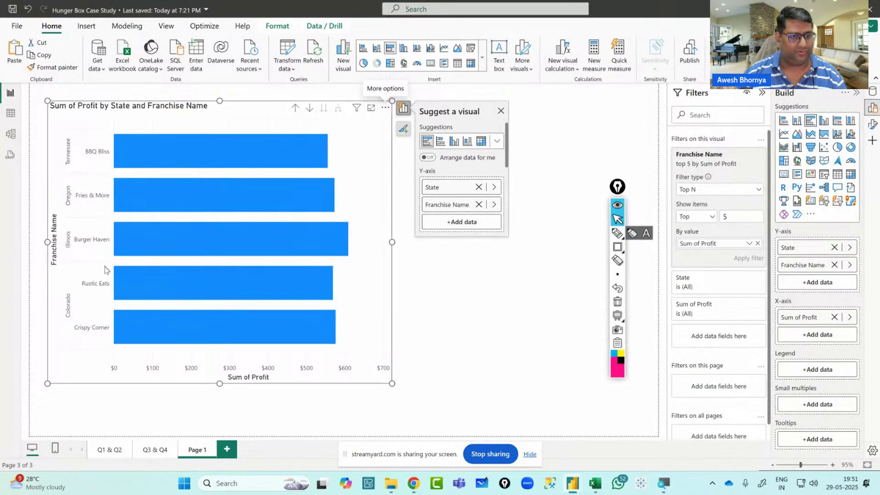
key("alt+Tab")
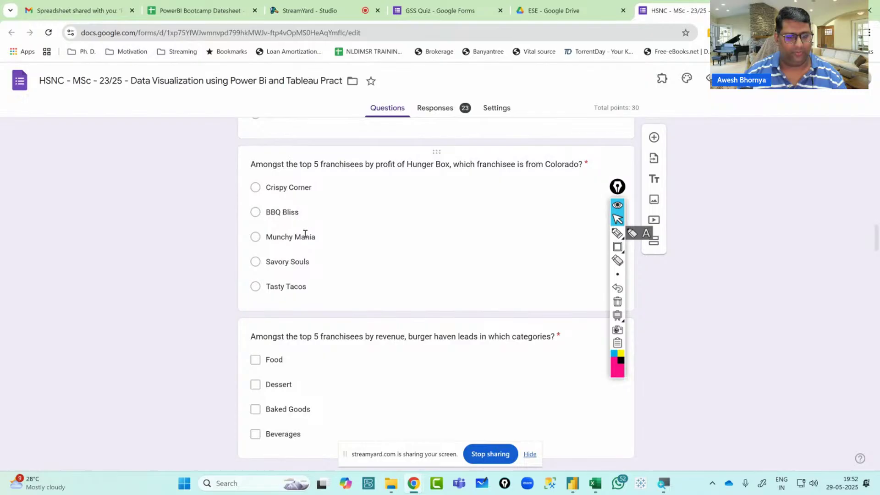
key("alt+Tab")
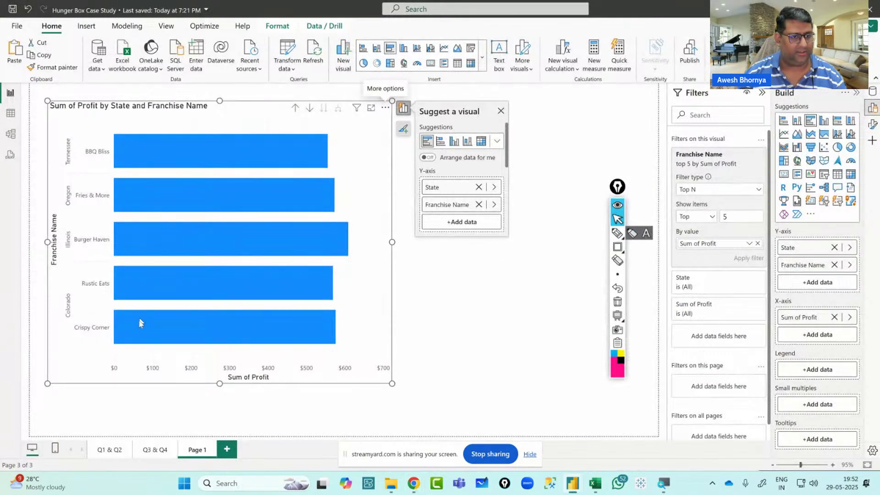
key("alt+Tab")
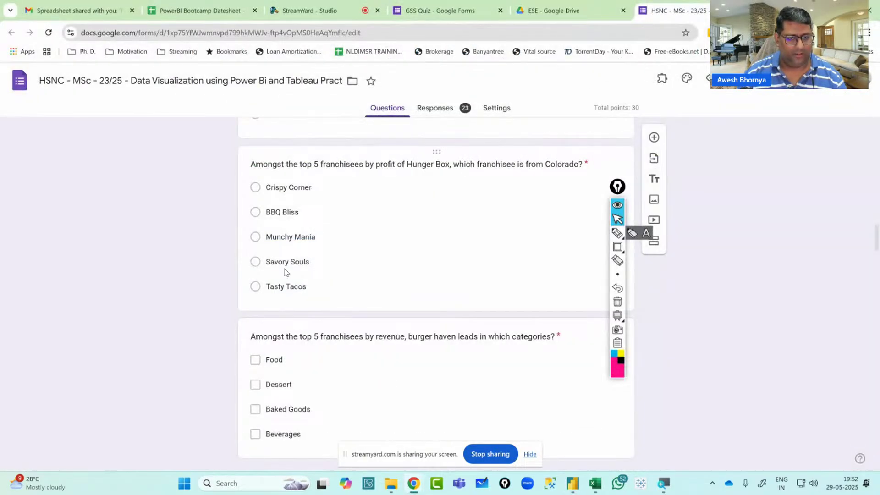
key("alt+Tab")
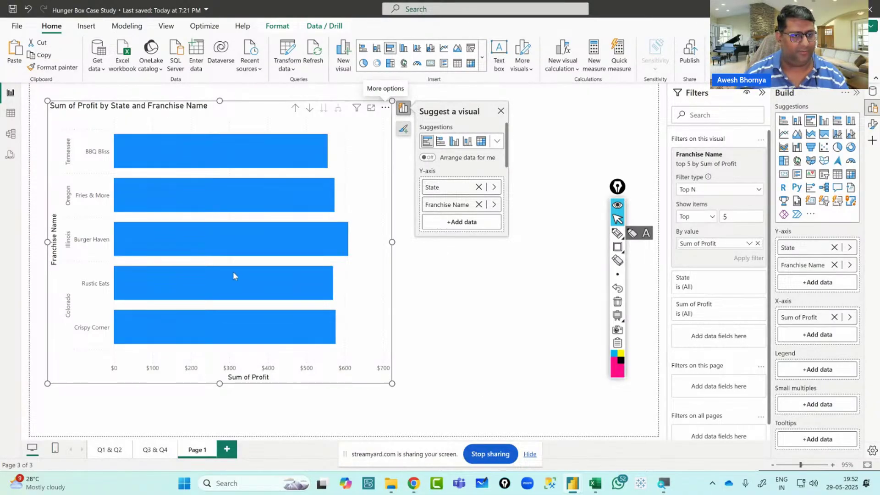
key("alt+Tab")
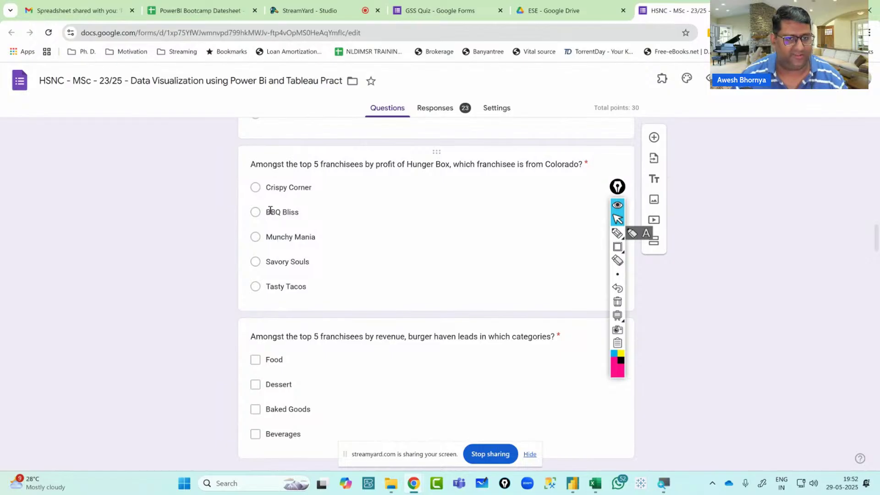
key("alt+Tab")
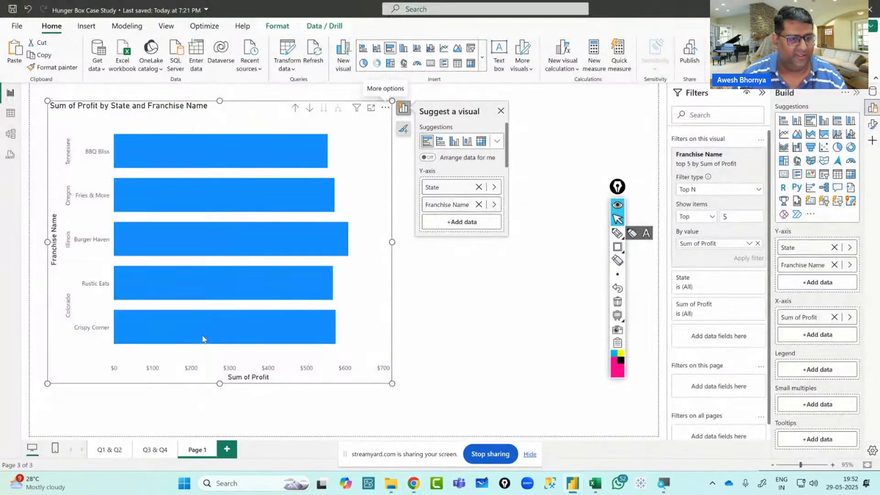
key("alt+Tab")
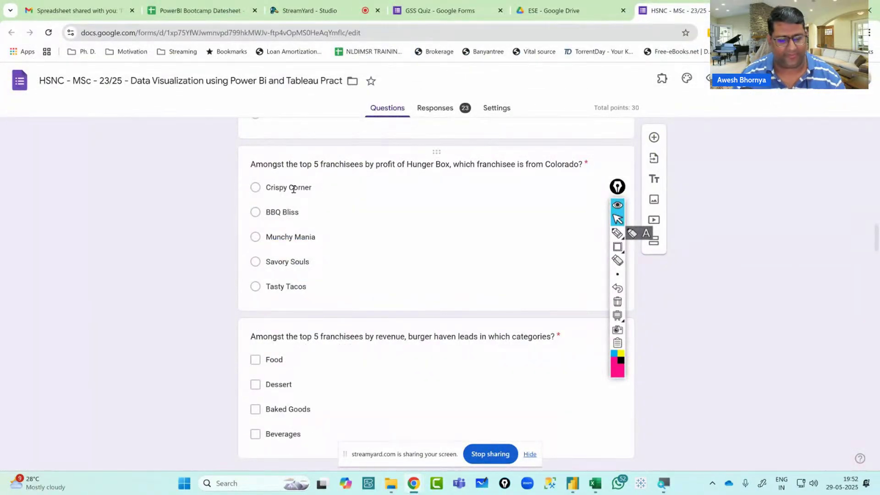
key("alt+Tab")
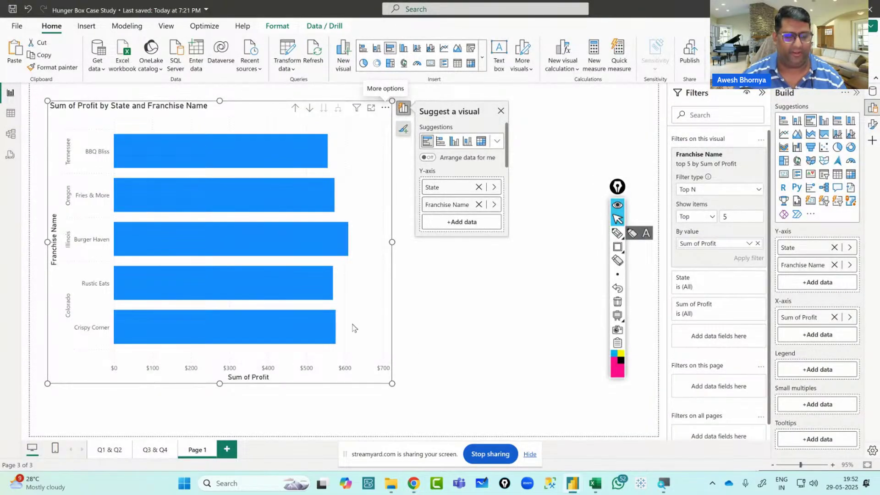
mouse_move(621, 251)
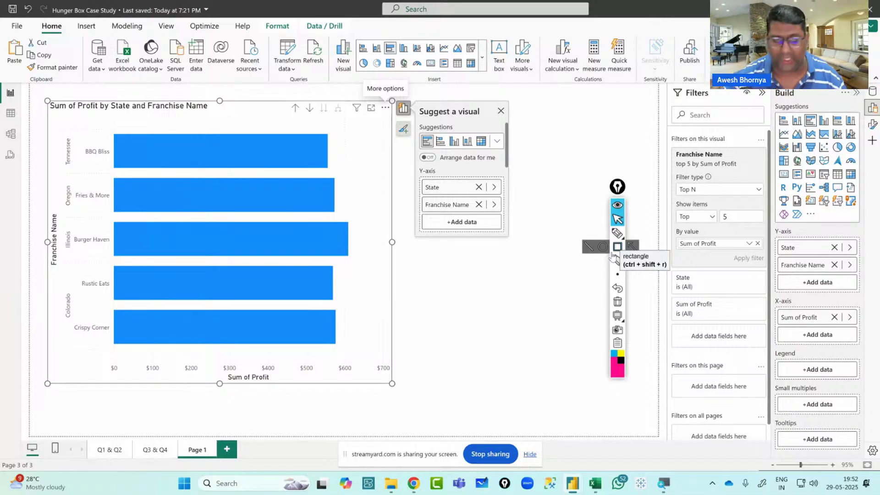
Return to the quiz in Chrome and read through the remaining questions up to the most profitable category for Illinois
key("alt+Tab")
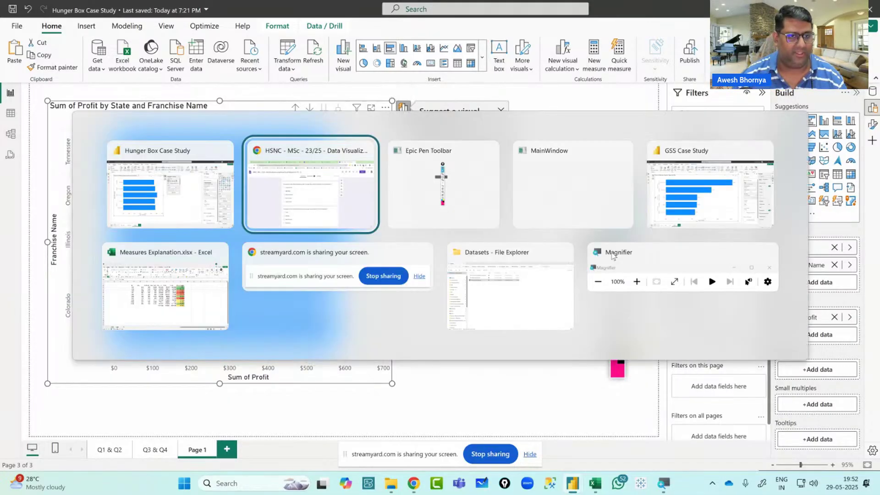
scroll(485, 261, "down", 1)
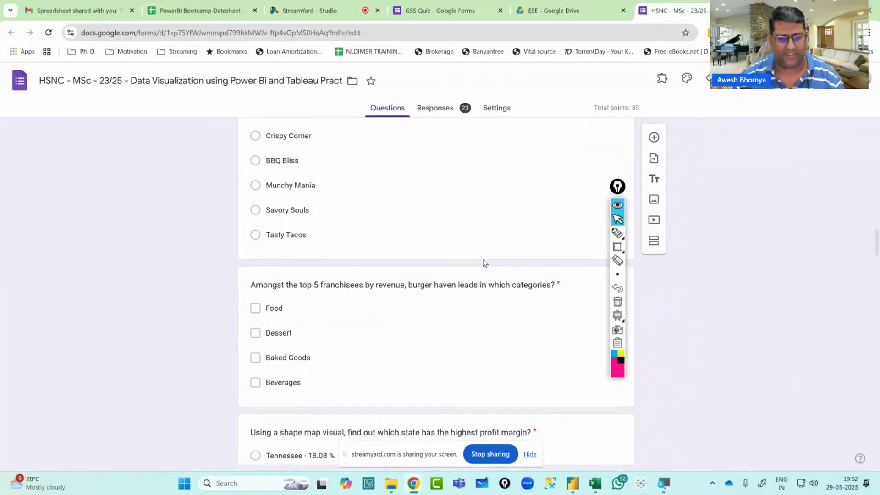
scroll(485, 262, "down", 2)
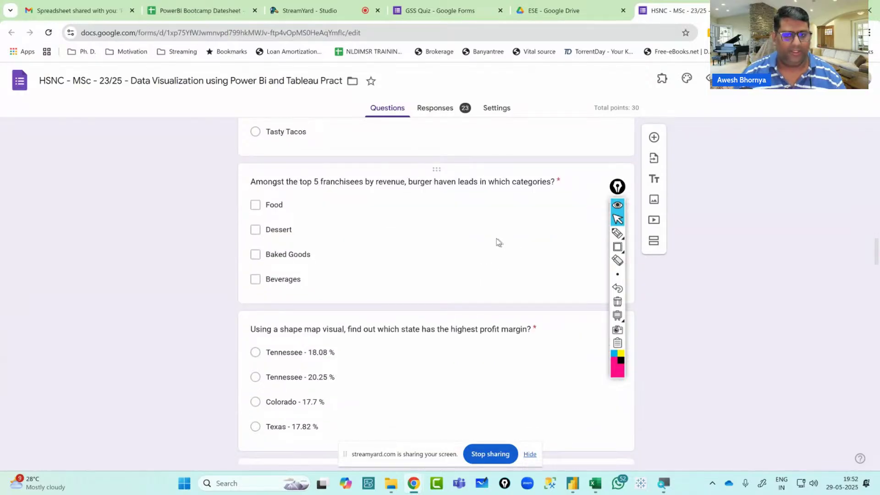
scroll(368, 294, "down", 4)
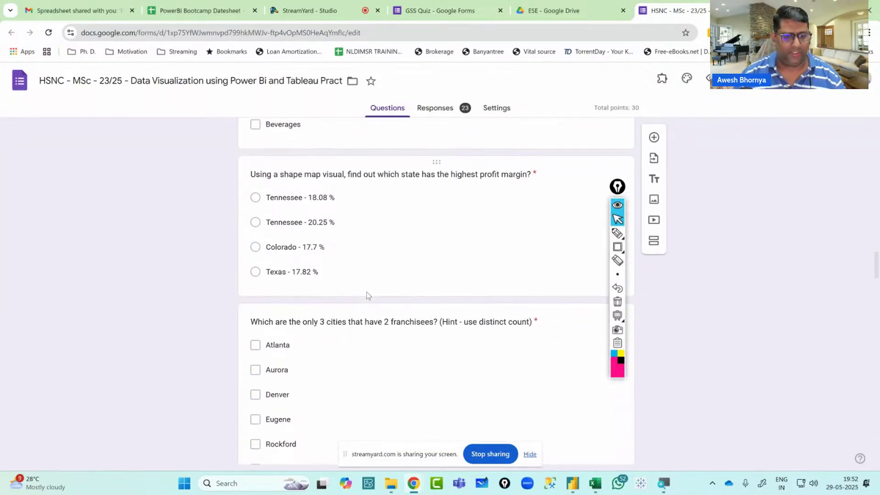
scroll(366, 295, "down", 4)
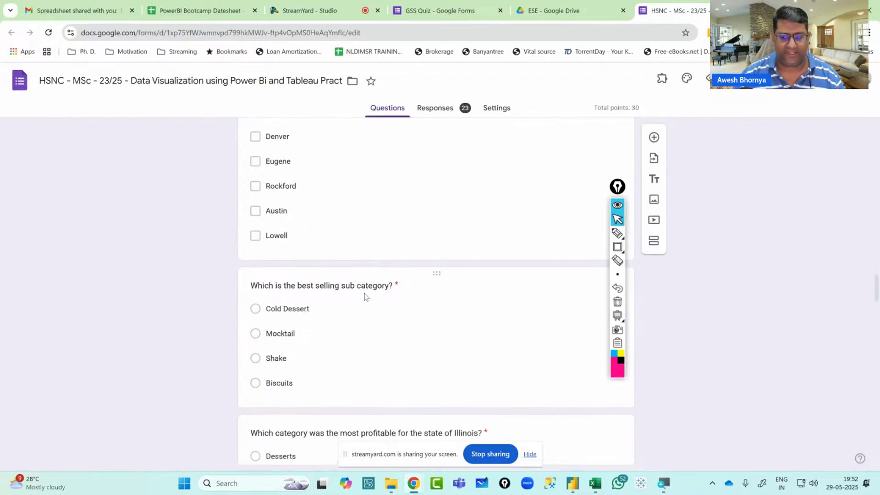
scroll(365, 296, "down", 2)
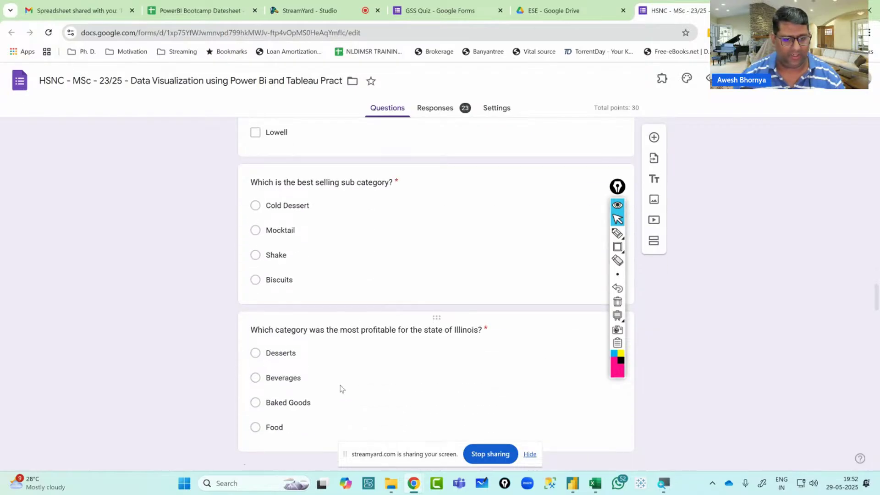
scroll(360, 287, "down", 1)
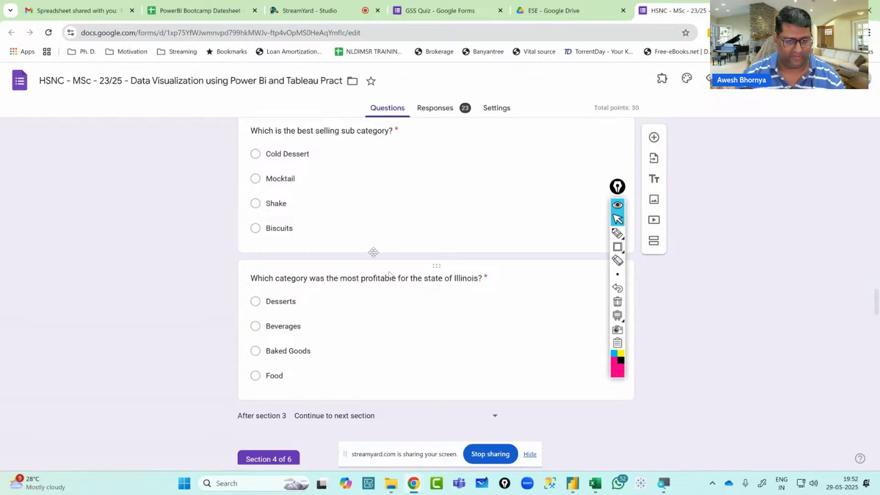
Outline the question on the most profitable category for Illinois and its answer options with a pink annotation rectangle
left_click(618, 247)
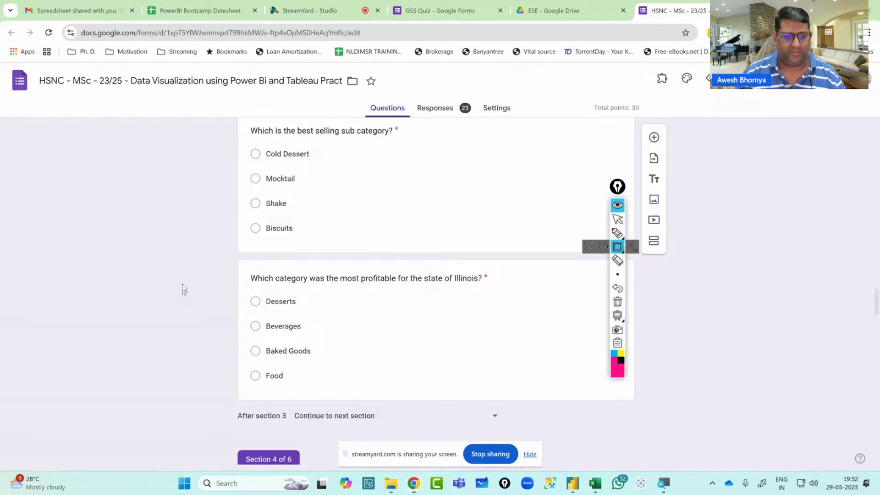
mouse_move(245, 264)
left_mouse_down()
mouse_move(433, 410)
mouse_move(524, 393)
left_mouse_up()
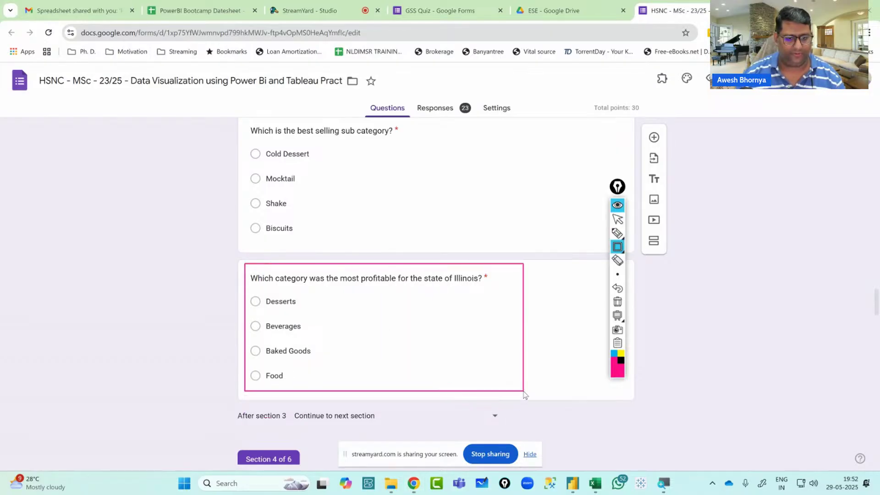
left_click(619, 220)
Switch back to the Hunger Box Case Study report in Power BI and add a new report page
key("alt+Tab")
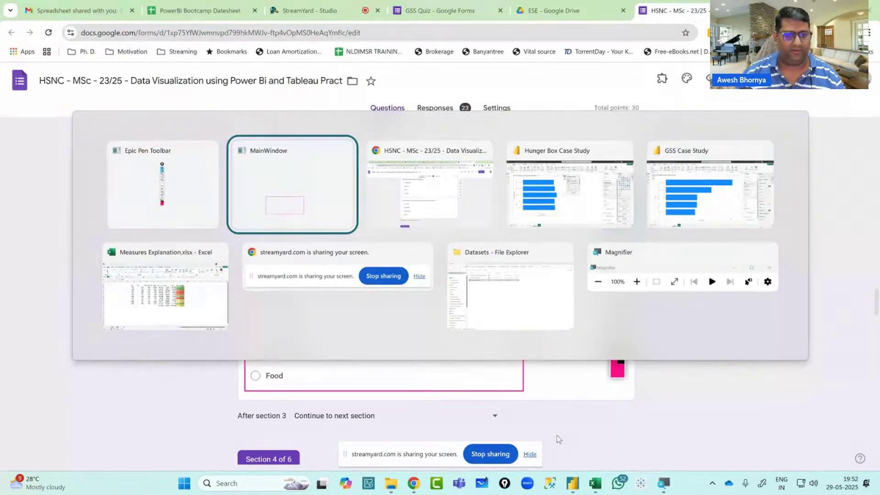
key("alt+Tab")
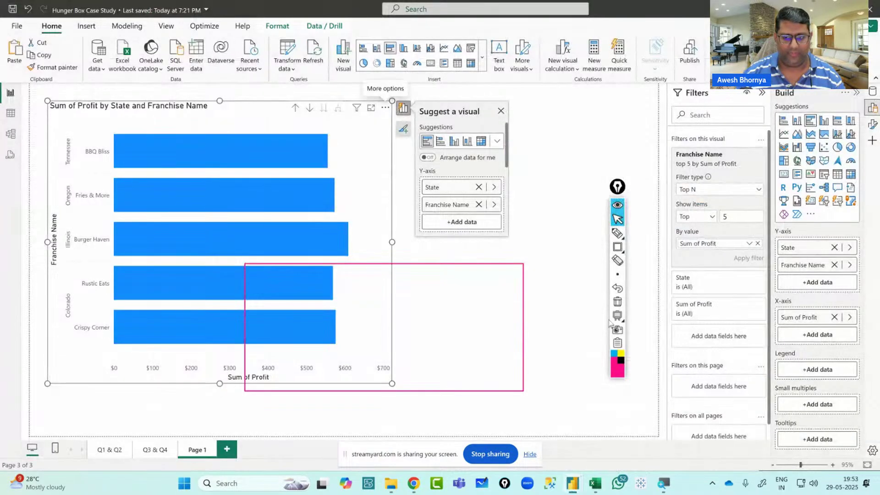
left_click(226, 449)
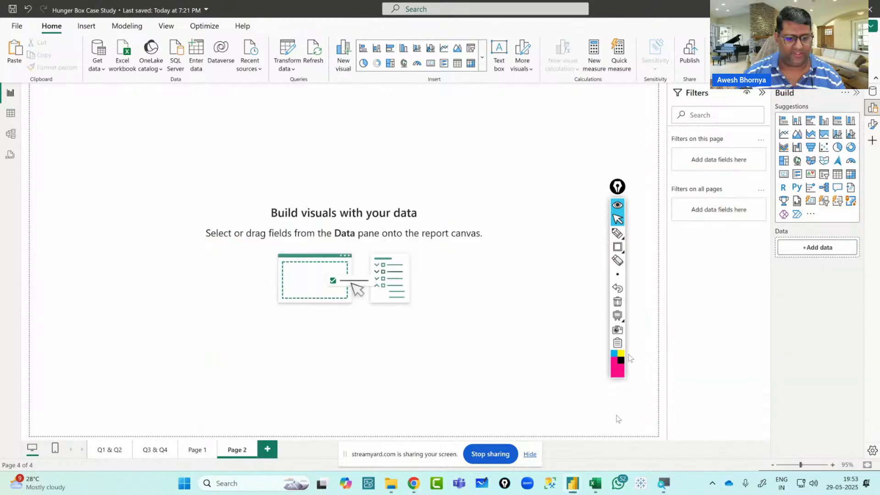
Create a clustered bar chart of Profit by State from the Sales and Franchisees tables, split by product Category
left_click(872, 91)
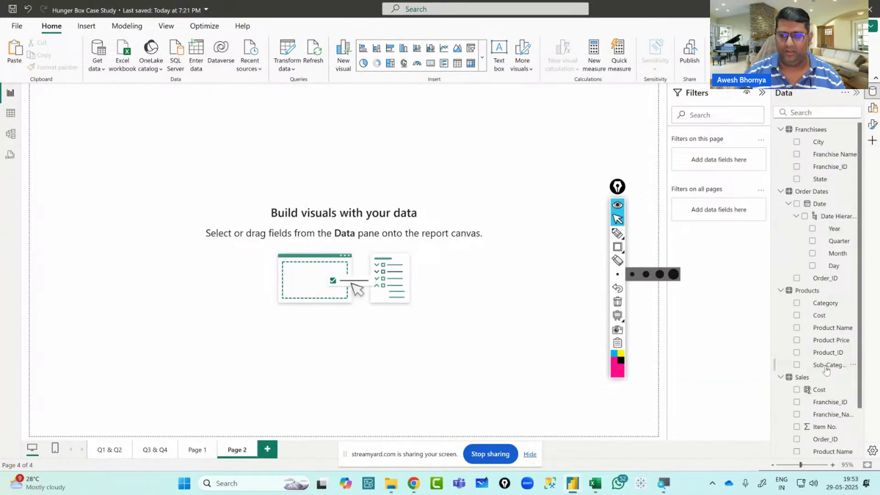
scroll(803, 416, "down", 2)
left_click(798, 423)
scroll(812, 223, "up", 2)
left_click(798, 179)
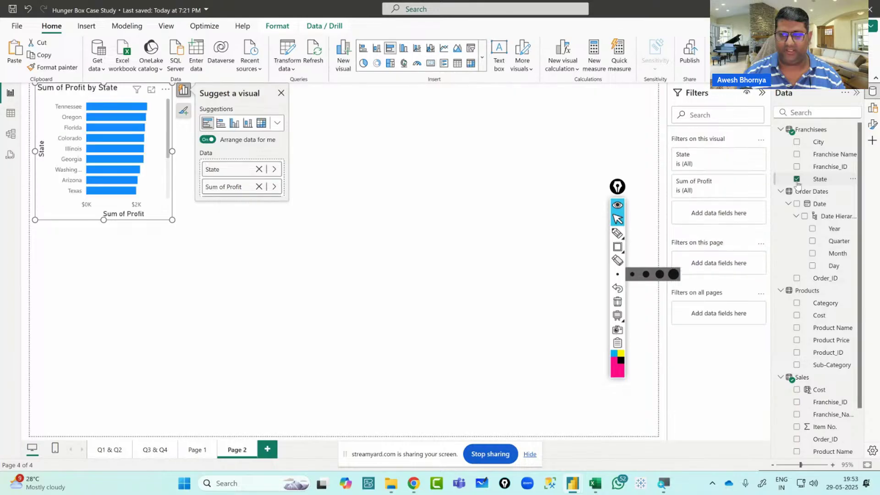
scroll(799, 257, "down", 2)
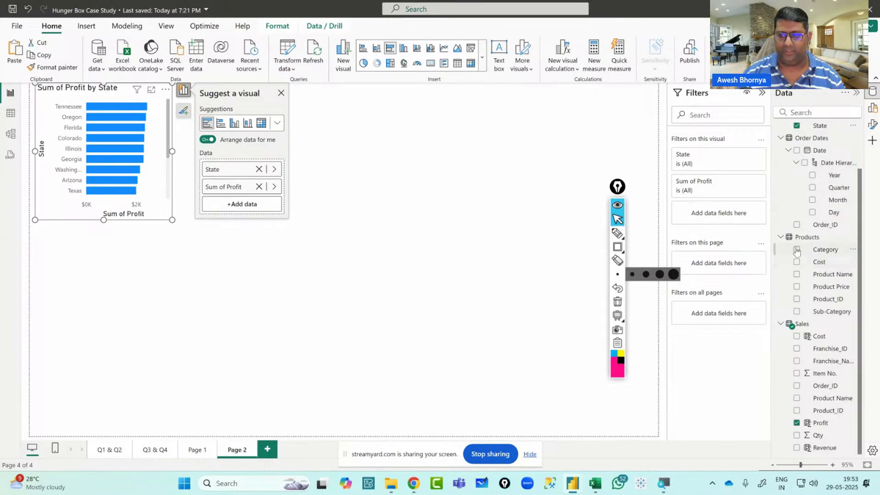
left_click(797, 250)
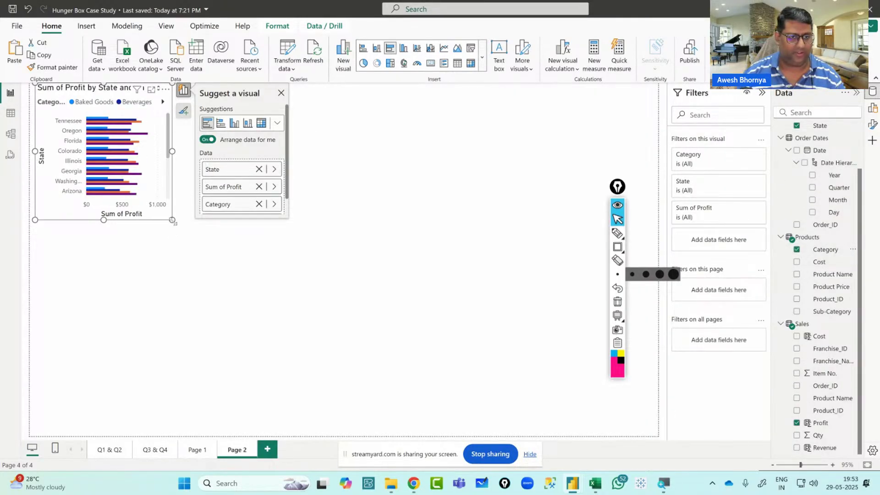
Enlarge the profit by state and category chart to fill roughly the upper two-thirds of the page's width
left_click(303, 321)
left_click_drag(289, 306, 419, 377)
left_click(321, 263)
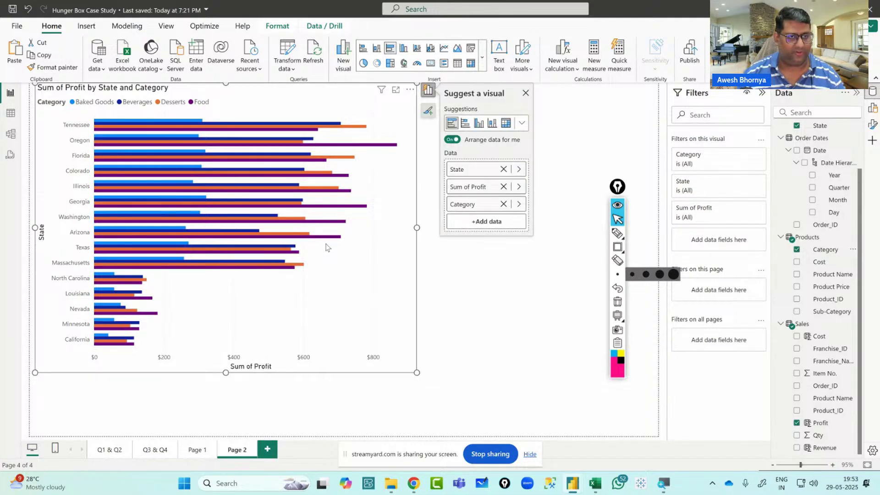
Reread the Illinois question in the Chrome quiz and inspect the Illinois bars for each category in the Power BI chart
key("alt+Tab")
key("alt+Tab")
key("alt+Tab")
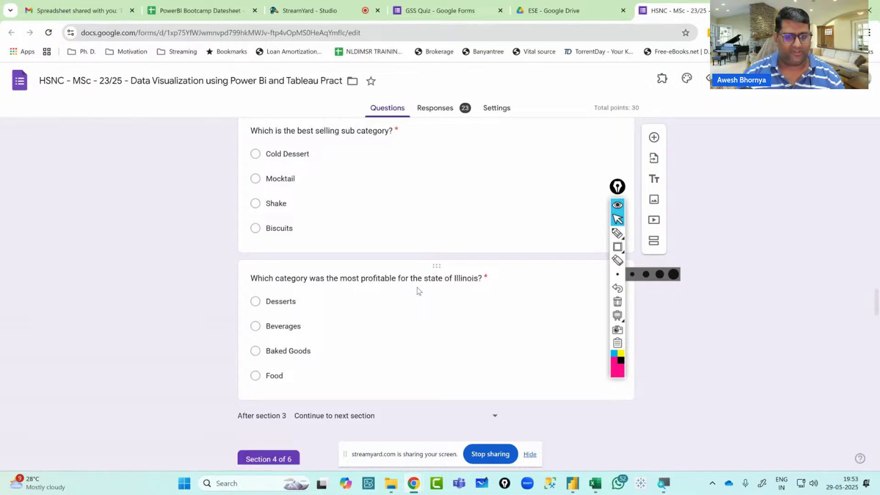
key("alt+Tab")
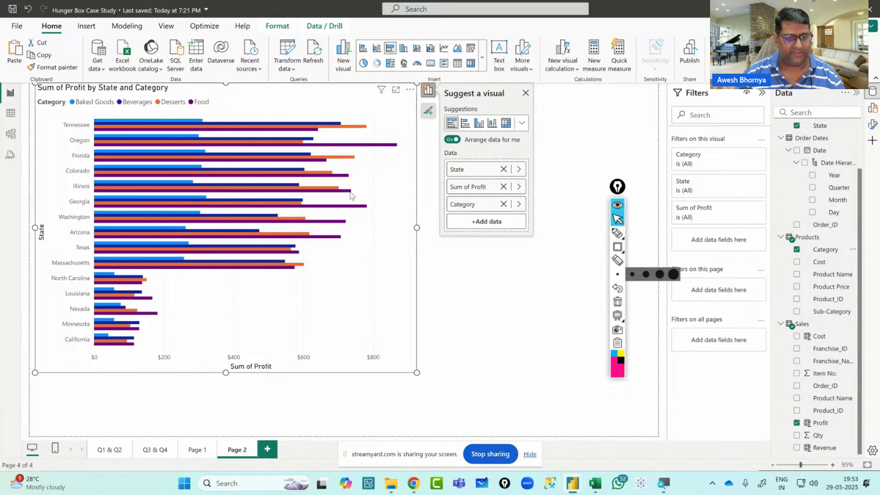
mouse_move(351, 195)
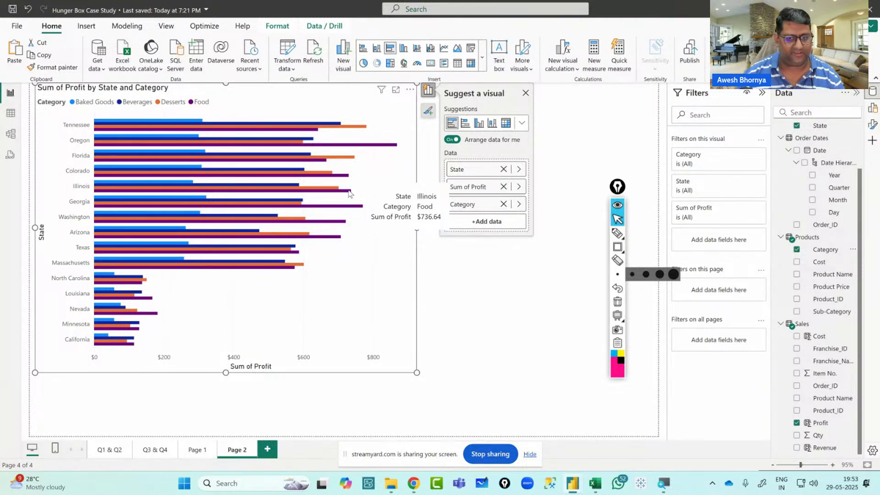
mouse_move(326, 190)
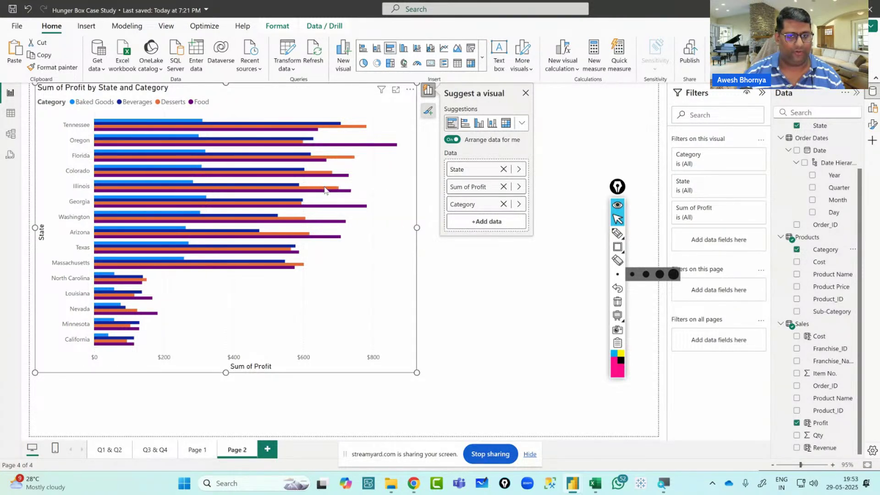
mouse_move(294, 187)
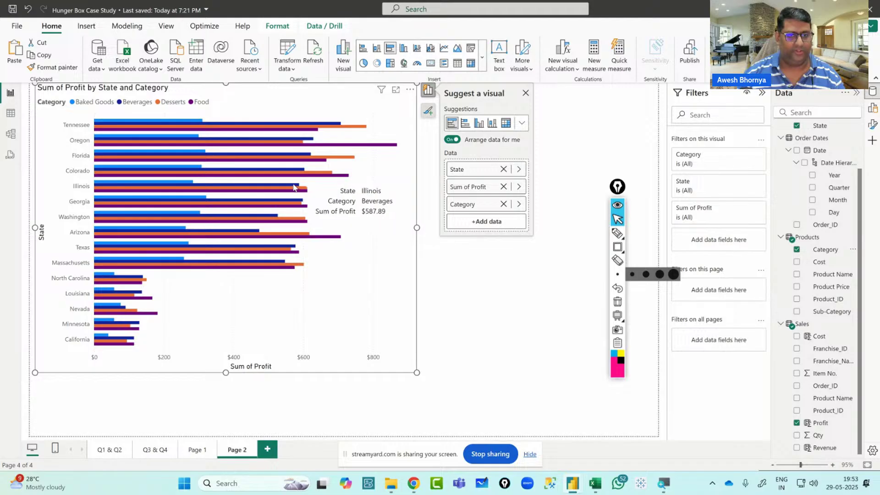
mouse_move(192, 185)
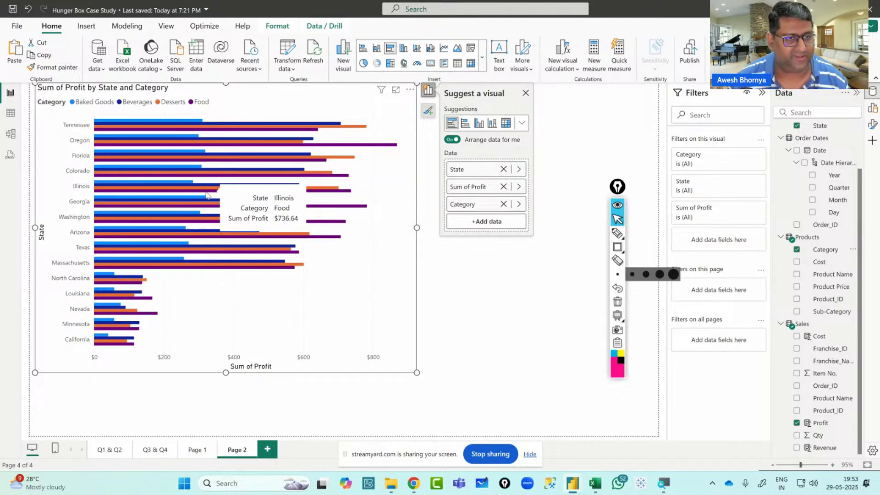
Move Category from the chart's legend to its small multiples and enlarge the chart to nearly fill the page
left_click(873, 109)
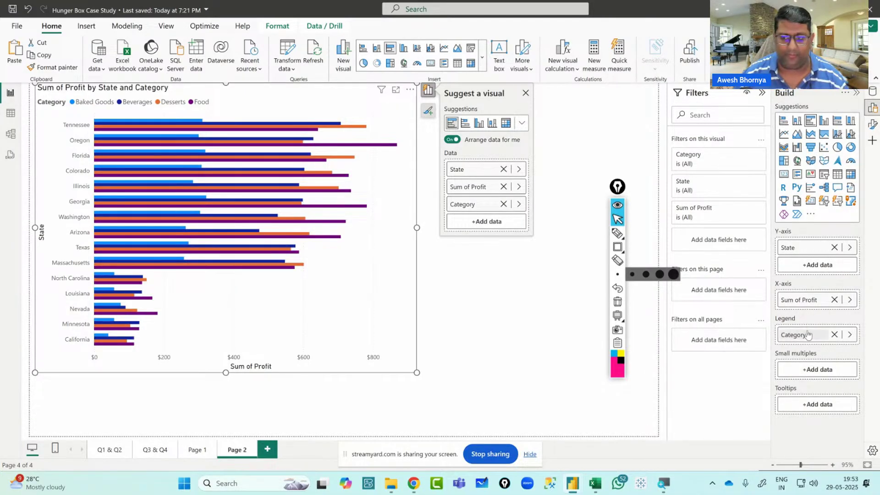
left_click_drag(808, 338, 814, 369)
left_click_drag(416, 372, 637, 426)
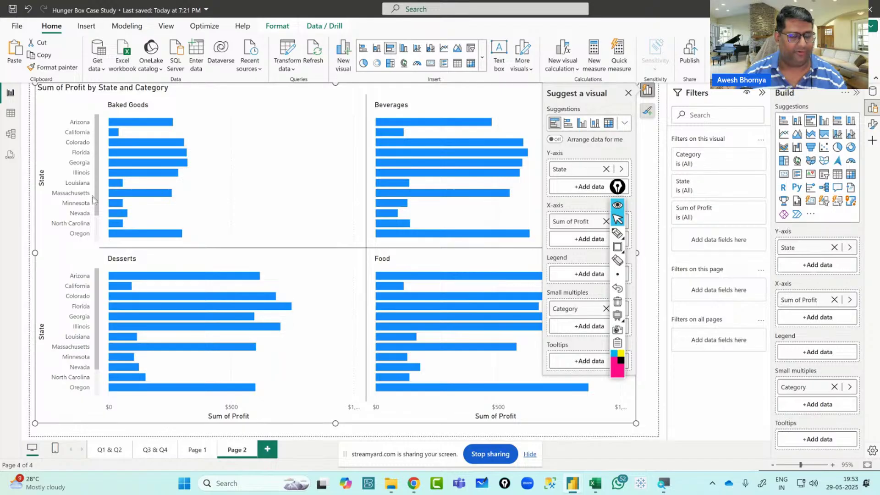
left_click(628, 95)
left_click_drag(618, 186, 667, 194)
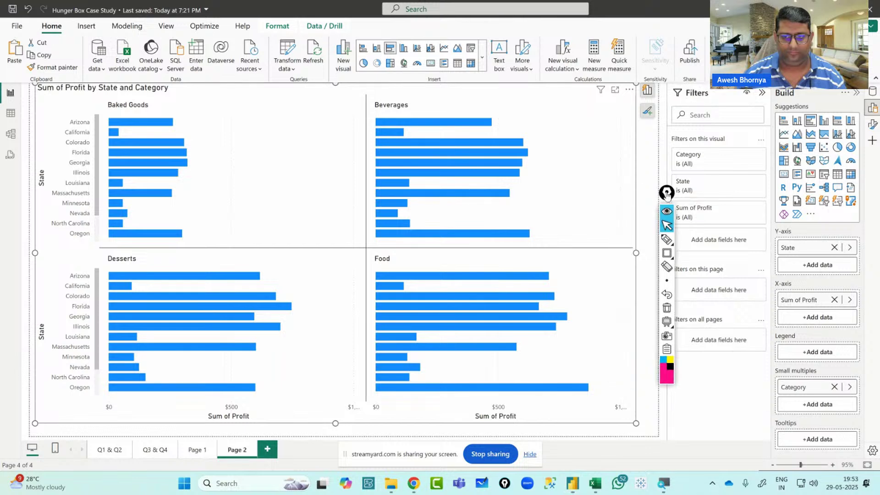
Check the wording of the most profitable category question in the Chrome quiz and return to the Power BI report
key("alt+Tab")
key("alt+Tab")
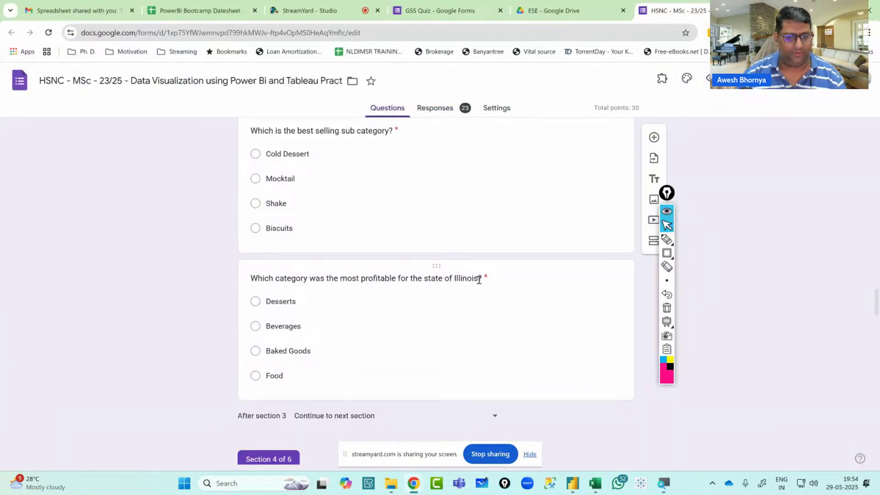
key("alt+Tab")
key("alt+Tab")
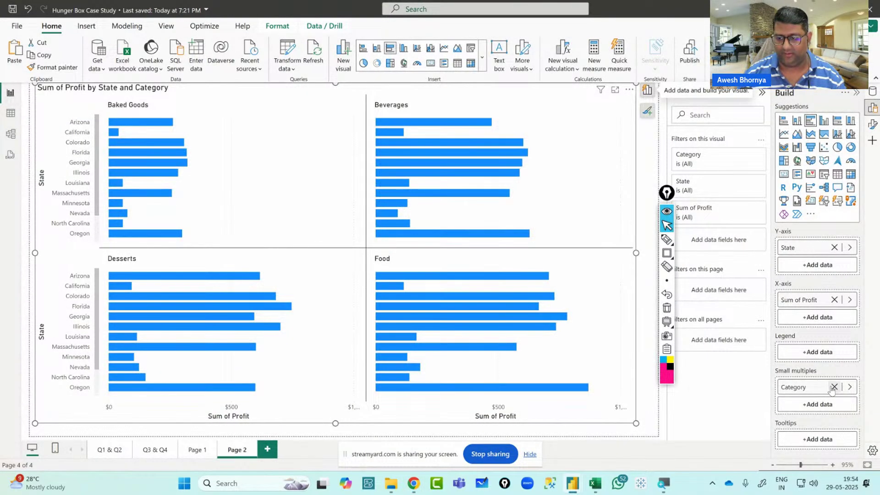
Replace Category with State as the chart's small multiples and put the product Category on the Y-axis
left_click(835, 387)
left_click_drag(810, 250, 807, 371)
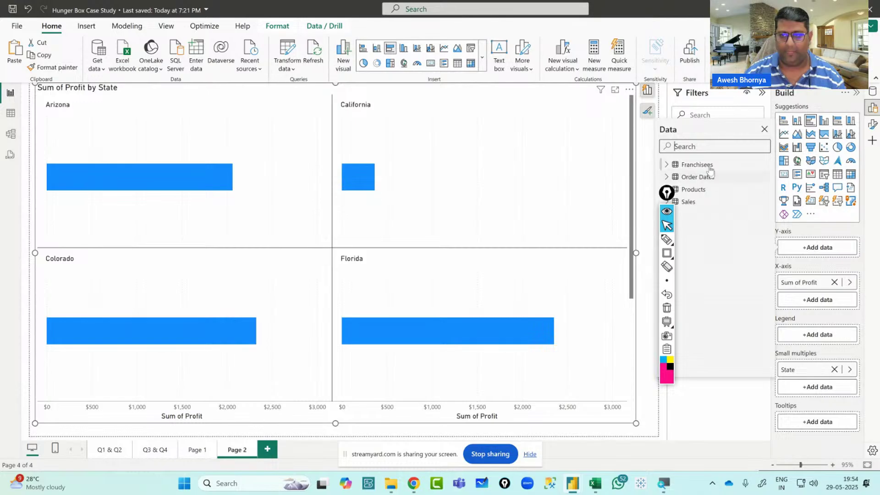
left_click_drag(670, 193, 648, 198)
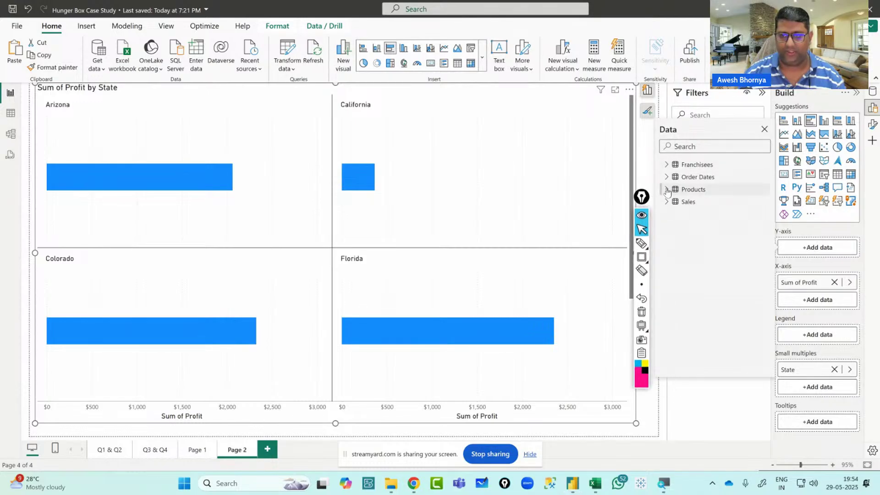
left_click(668, 189)
left_click(683, 202)
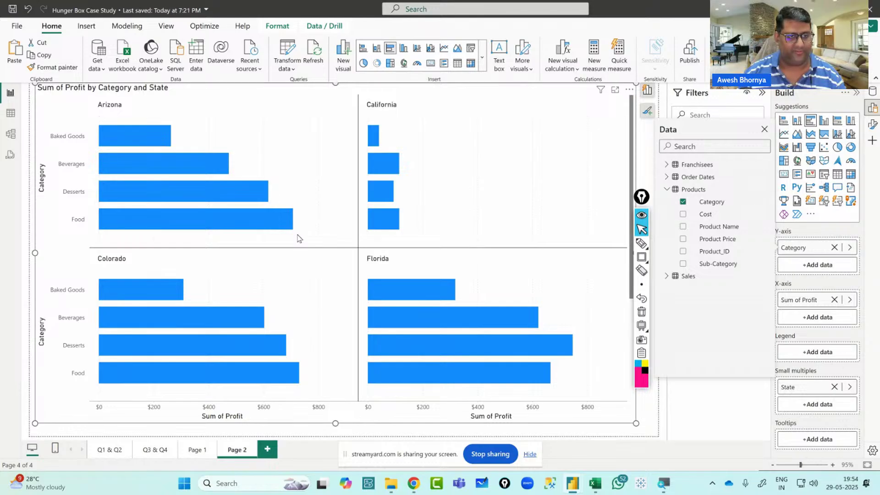
left_click_drag(642, 196, 781, 212)
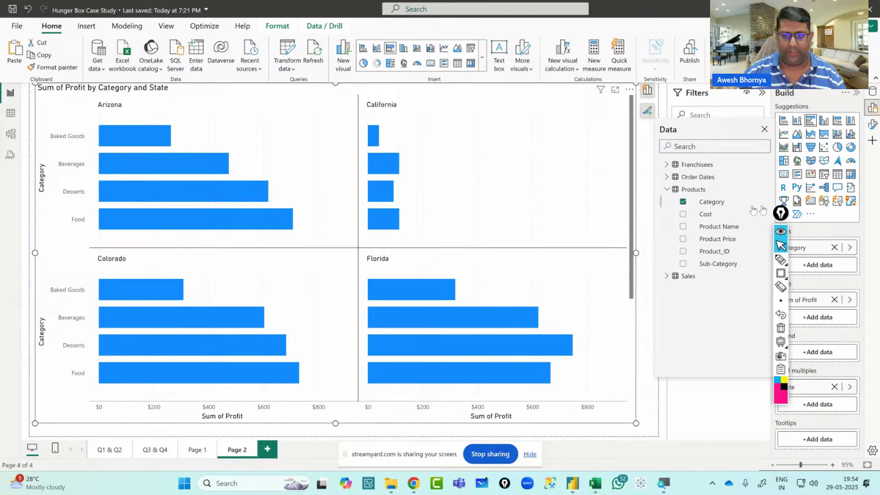
Find the Illinois panel in the small multiples and compare its category profit bars
left_click(636, 259)
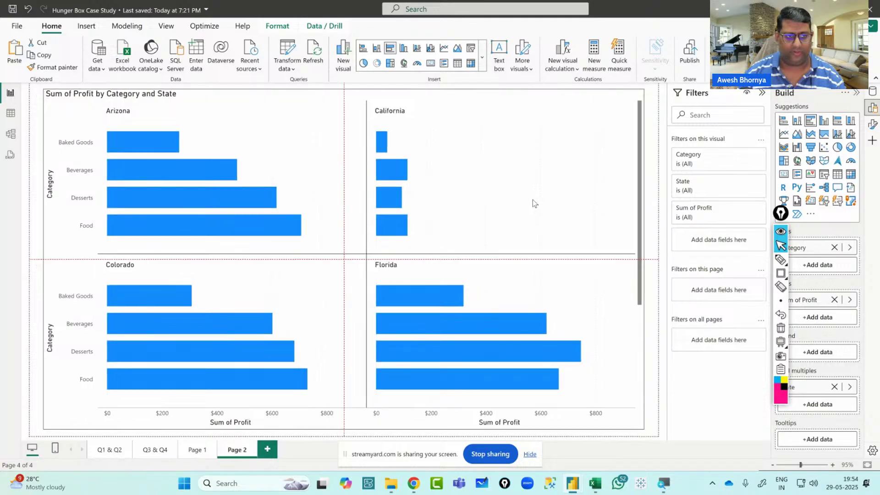
scroll(557, 227, "down", 3)
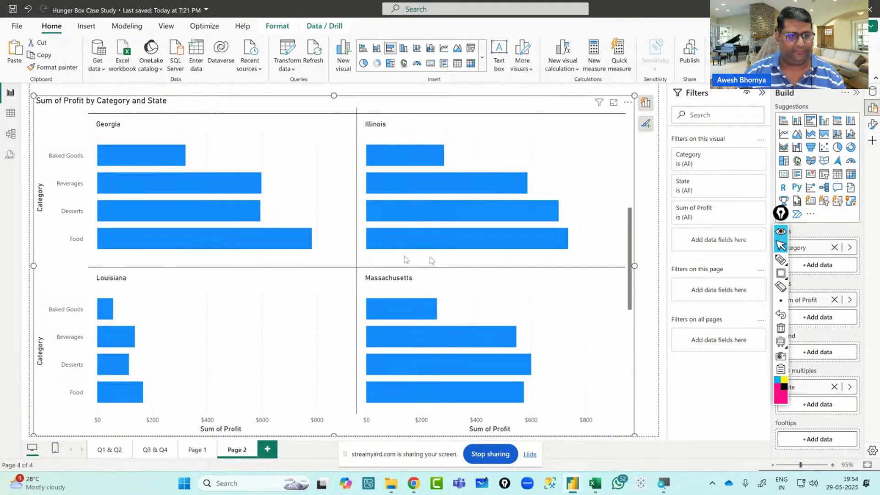
mouse_move(487, 238)
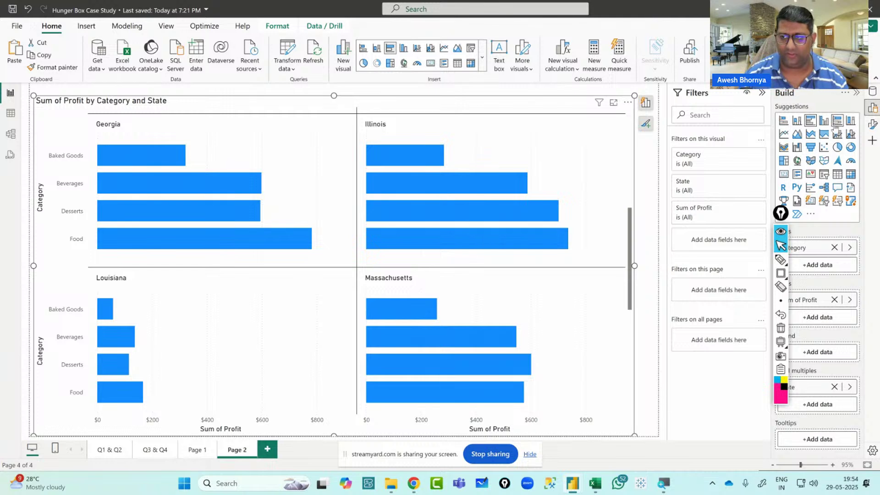
Turn on data labels for the bars of the profit by category and state chart
left_click(873, 125)
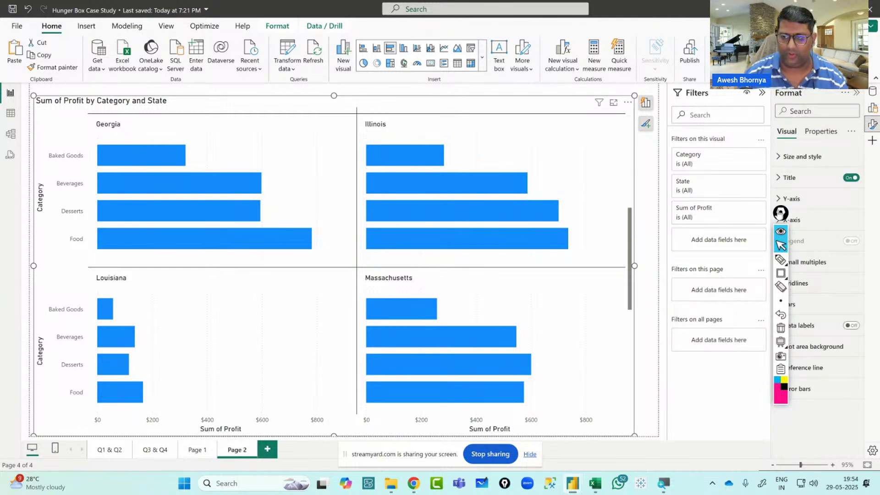
left_click_drag(781, 213, 751, 211)
left_click(851, 326)
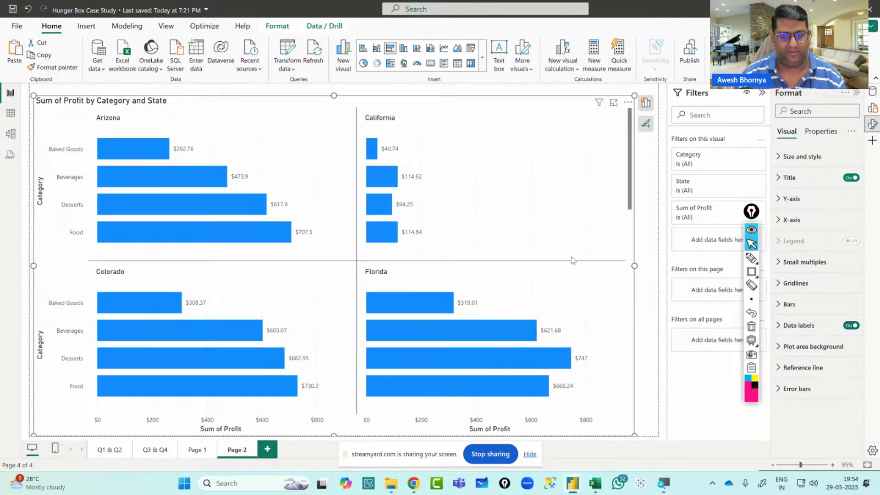
Review the labelled category profits in every state's panel of the small multiples chart, from Arizona to Washington
scroll(572, 258, "down", 5)
scroll(568, 260, "down", 4)
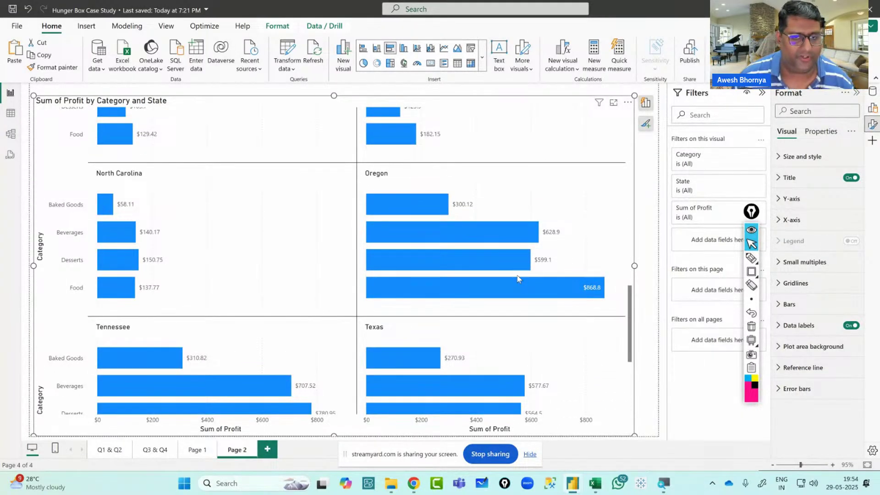
scroll(518, 282, "down", 4)
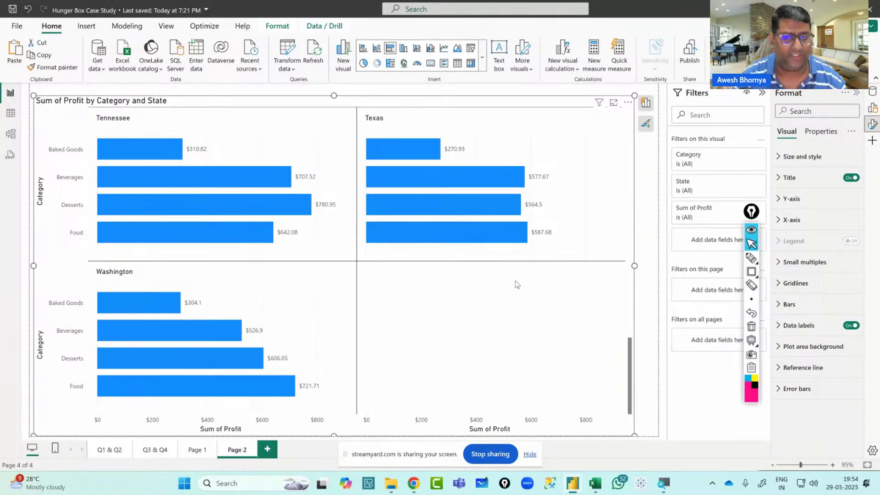
scroll(593, 262, "up", 10)
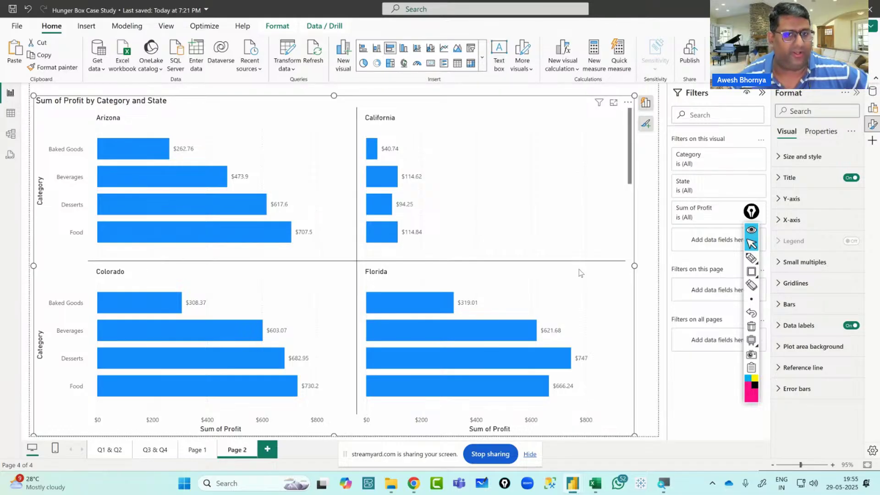
scroll(581, 273, "down", 5)
scroll(543, 289, "down", 3)
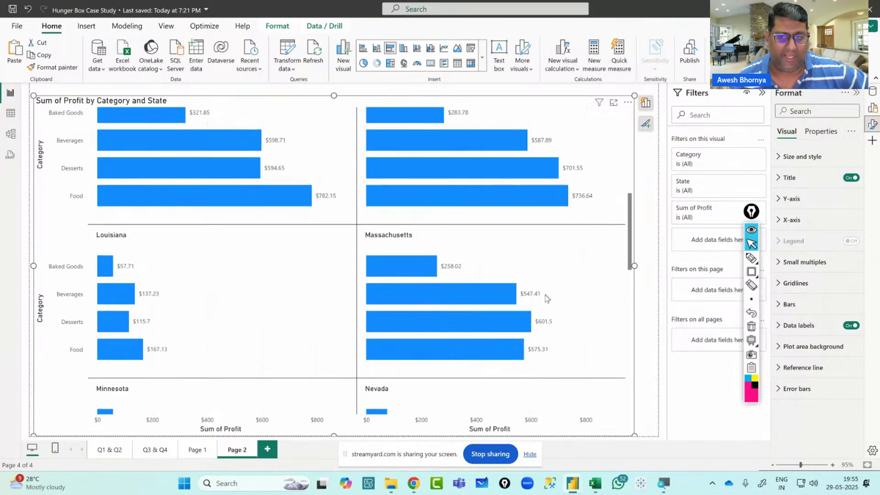
scroll(545, 299, "down", 5)
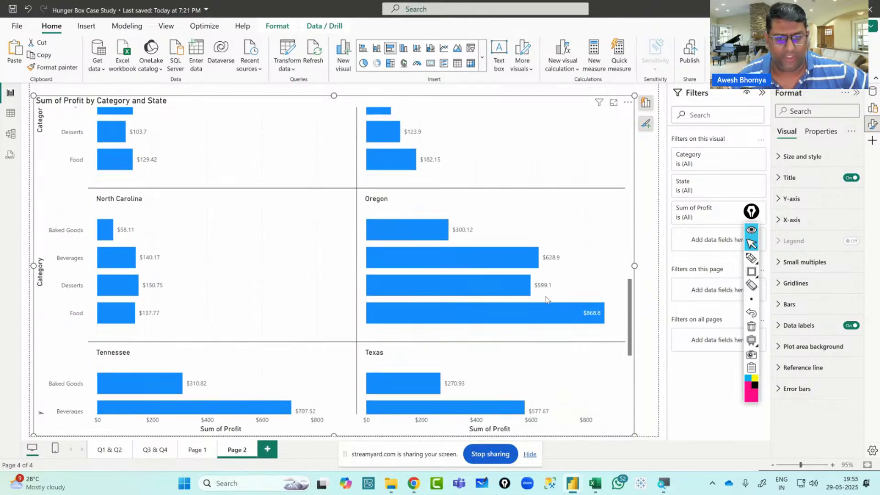
scroll(546, 299, "down", 5)
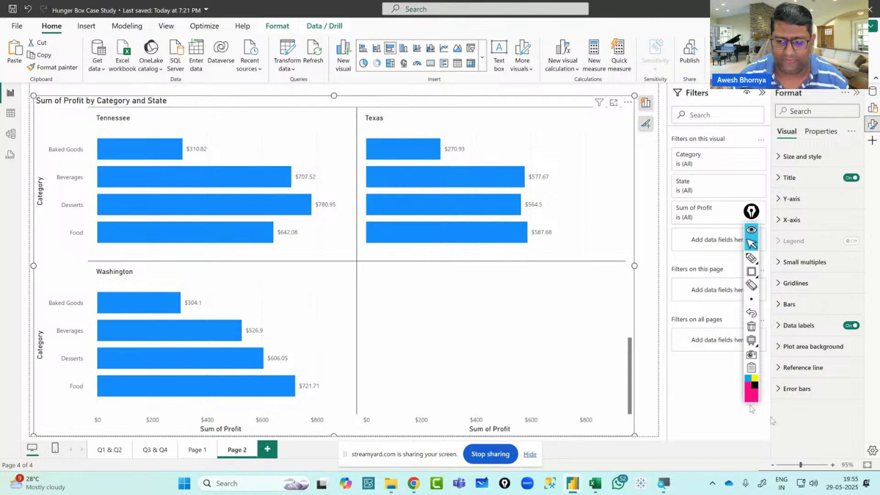
Open a blank whiteboard in the annotation tool and handwrite the heading "PBI" in pink near its upper edge
left_click(752, 341)
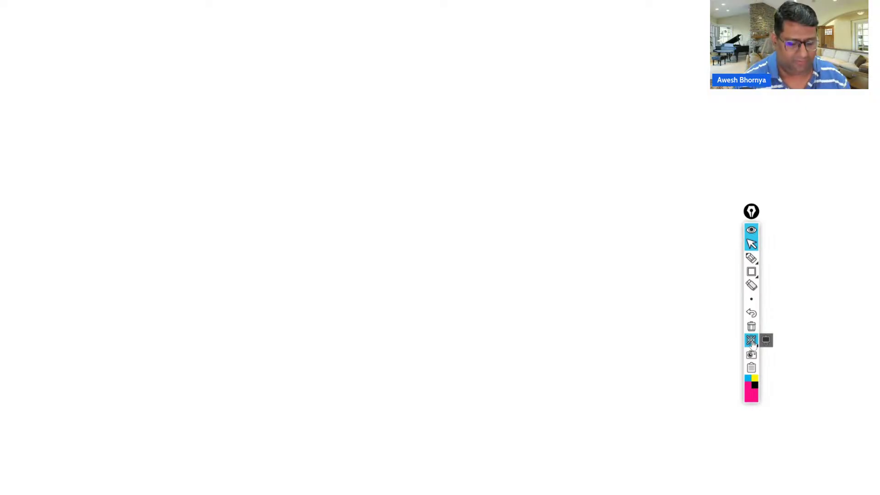
left_click(752, 258)
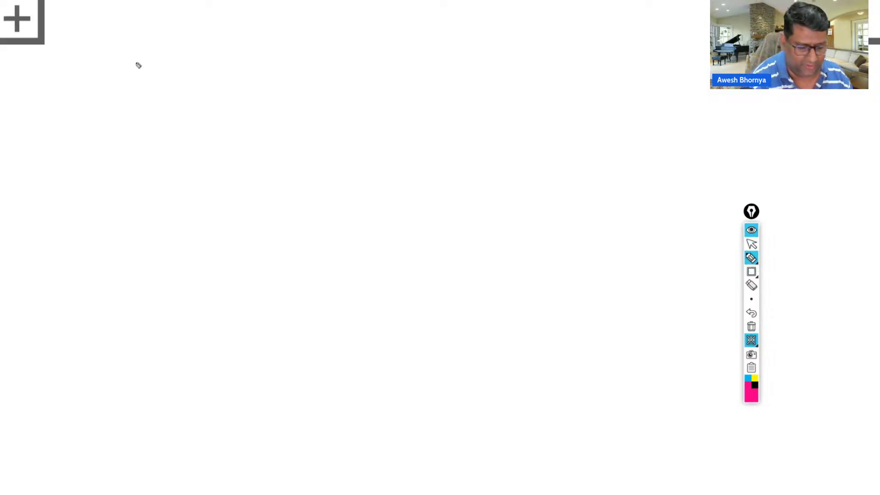
mouse_move(307, 19)
left_mouse_down()
mouse_move(310, 51)
mouse_move(311, 35)
mouse_move(331, 49)
left_mouse_up()
mouse_move(327, 23)
left_mouse_down()
mouse_move(346, 42)
mouse_move(331, 50)
left_mouse_up()
mouse_move(353, 23)
left_mouse_down()
mouse_move(370, 18)
mouse_move(363, 46)
left_mouse_up()
left_click_drag(354, 56, 386, 44)
left_click(390, 43)
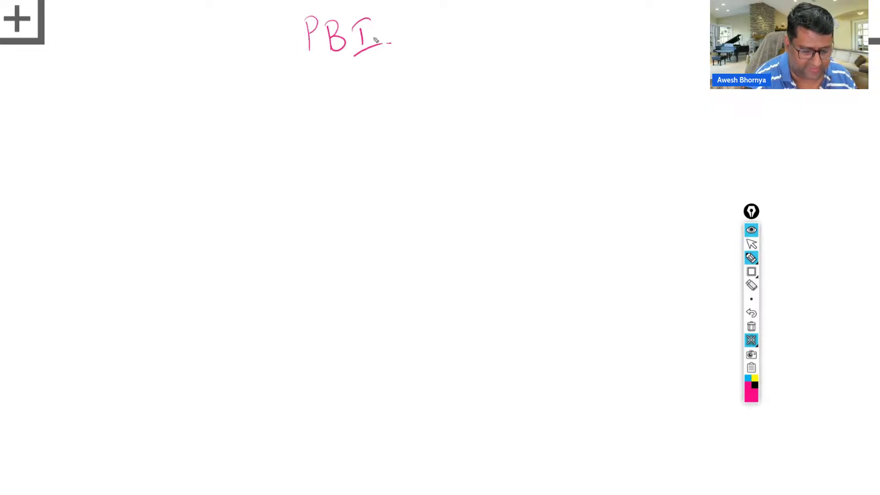
Handwrite "ETL → Power Query" in pink below the PBI heading on the whiteboard
mouse_move(90, 104)
left_mouse_down()
mouse_move(93, 132)
mouse_move(102, 97)
left_mouse_up()
left_click_drag(90, 134, 112, 132)
mouse_move(106, 104)
left_mouse_down()
mouse_move(119, 100)
mouse_move(144, 119)
mouse_move(182, 106)
left_mouse_up()
left_click_drag(175, 99, 176, 116)
mouse_move(193, 94)
left_mouse_down()
mouse_move(197, 123)
mouse_move(199, 110)
mouse_move(225, 124)
left_mouse_up()
left_click_drag(246, 114, 257, 120)
mouse_move(256, 120)
left_mouse_down()
mouse_move(266, 108)
mouse_move(303, 99)
mouse_move(298, 110)
mouse_move(308, 122)
mouse_move(359, 97)
mouse_move(335, 129)
left_mouse_up()
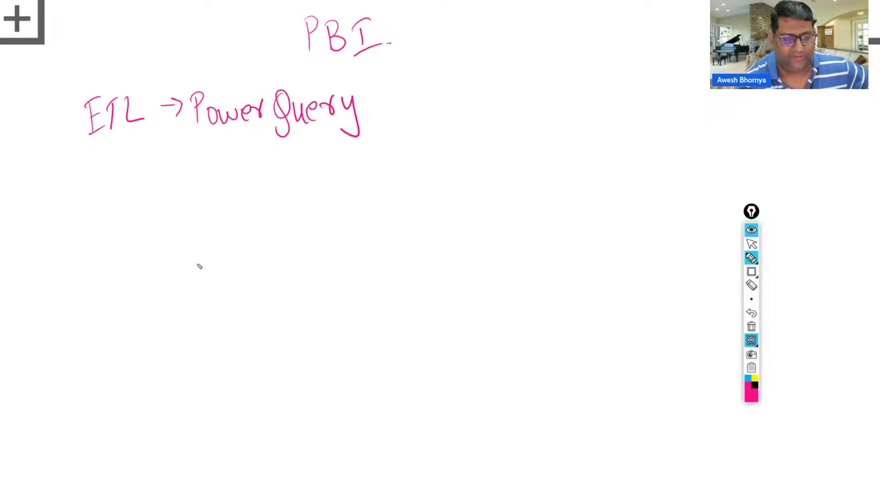
Erase the handwritten "ETL → Power Query" line below the PBI heading and switch back to the pen
left_click(751, 285)
mouse_move(214, 127)
left_mouse_down()
mouse_move(213, 116)
mouse_move(318, 114)
mouse_move(351, 125)
left_mouse_up()
mouse_move(121, 106)
left_mouse_down()
mouse_move(122, 90)
mouse_move(191, 110)
mouse_move(147, 104)
mouse_move(124, 129)
left_mouse_up()
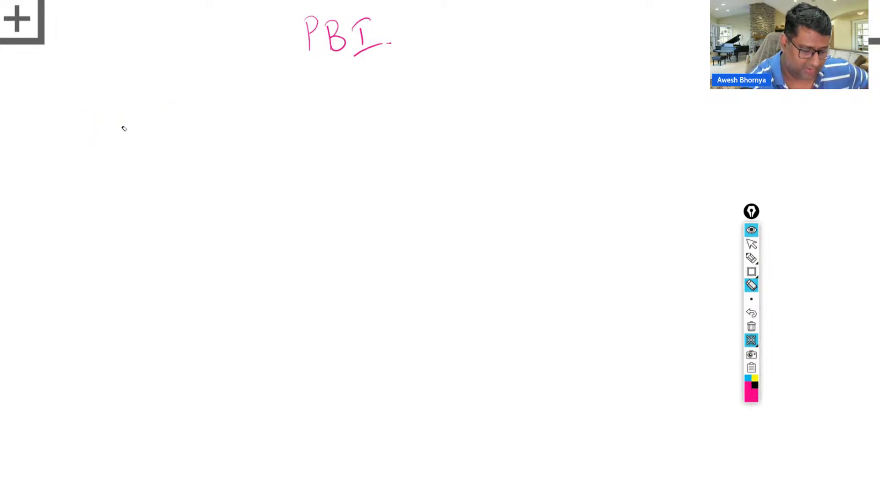
left_click(748, 258)
mouse_move(64, 101)
left_mouse_down()
mouse_move(70, 152)
mouse_move(69, 125)
left_mouse_up()
mouse_move(83, 132)
left_mouse_down()
mouse_move(90, 149)
mouse_move(110, 147)
mouse_move(113, 132)
mouse_move(147, 140)
mouse_move(162, 120)
left_mouse_up()
left_click(752, 312)
left_click(752, 312)
left_click(752, 312)
left_click(752, 312)
left_click(752, 313)
left_click(752, 313)
left_click(752, 312)
left_click(752, 313)
Handwrite "Get Data" in pink below and to the left of the PBI heading on the whiteboard
mouse_move(85, 104)
left_mouse_down()
mouse_move(68, 140)
mouse_move(88, 131)
left_mouse_up()
left_click_drag(91, 135, 104, 140)
mouse_move(106, 110)
left_mouse_down()
mouse_move(109, 144)
mouse_move(112, 121)
left_mouse_up()
mouse_move(136, 110)
left_mouse_down()
mouse_move(137, 143)
mouse_move(179, 138)
left_mouse_up()
mouse_move(169, 120)
left_mouse_down()
mouse_move(185, 118)
mouse_move(199, 135)
left_mouse_up()
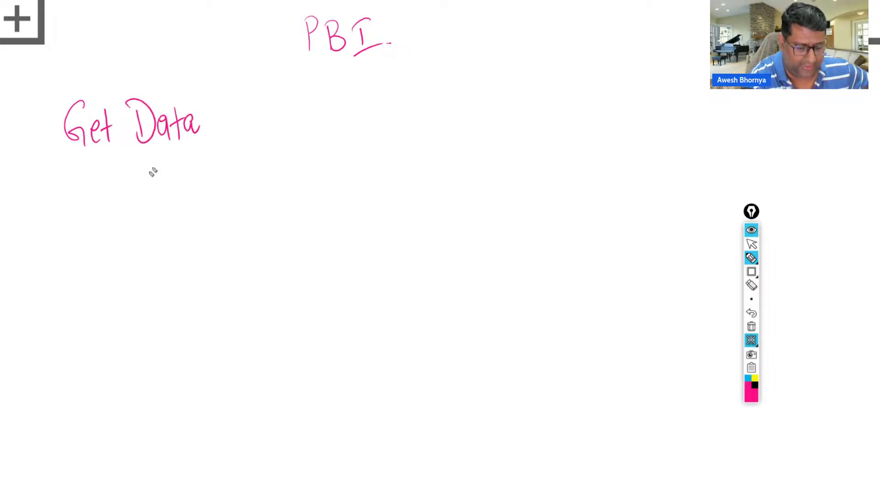
Handwrite "into PBI" in pink directly beneath the words "Get Data"
left_click(118, 161)
mouse_move(120, 169)
left_mouse_down()
mouse_move(122, 188)
mouse_move(158, 188)
left_mouse_up()
mouse_move(146, 173)
left_mouse_down()
mouse_move(174, 168)
mouse_move(195, 188)
left_mouse_up()
left_click_drag(190, 159, 207, 188)
mouse_move(205, 158)
left_mouse_down()
mouse_move(232, 182)
mouse_move(238, 154)
left_mouse_up()
left_click_drag(225, 188, 238, 185)
left_click_drag(151, 214, 157, 248)
mouse_move(147, 209)
left_mouse_down()
mouse_move(156, 231)
mouse_move(188, 255)
left_mouse_up()
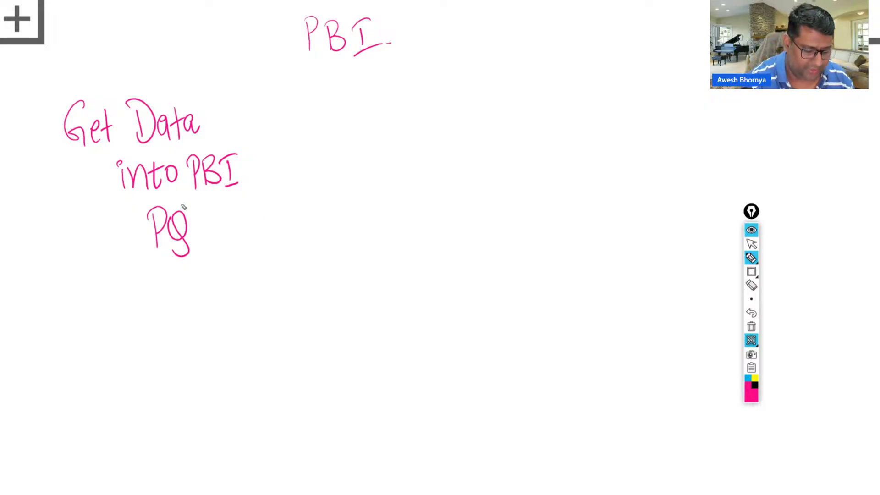
mouse_move(187, 205)
left_mouse_down()
mouse_move(143, 202)
mouse_move(186, 270)
mouse_move(169, 207)
left_mouse_up()
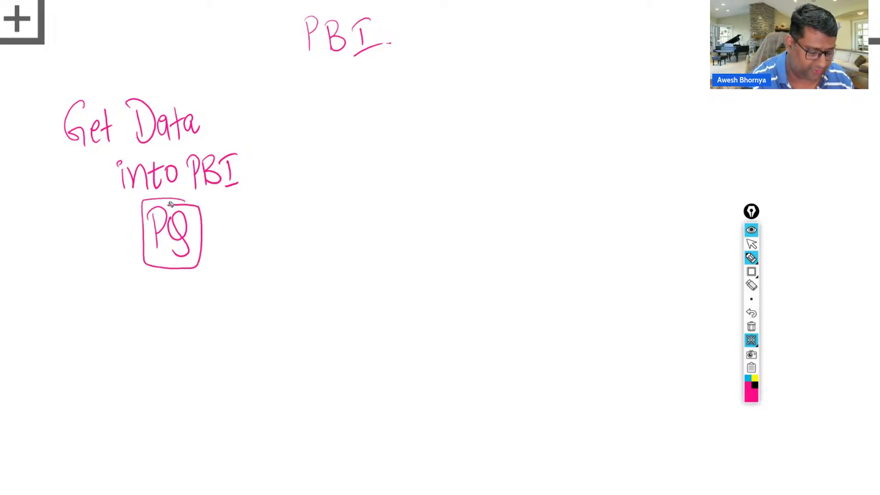
left_click(751, 313)
left_click(751, 314)
left_click(751, 313)
left_click(750, 314)
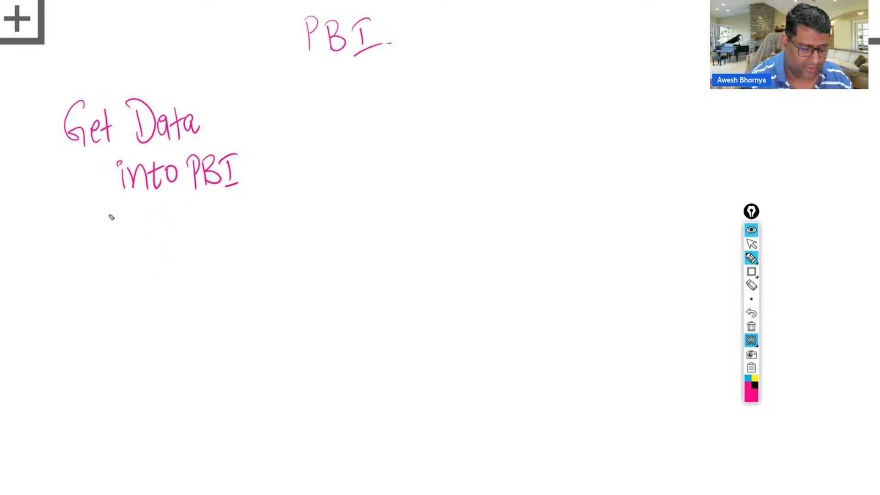
Draw a right-pointing arrow from "Get Data into PBI" and handwrite "Prepare" in pink beyond its tip
left_click_drag(258, 148, 313, 143)
left_click_drag(295, 136, 304, 151)
left_click_drag(331, 94, 334, 109)
left_click_drag(347, 123, 359, 106)
mouse_move(362, 114)
left_mouse_down()
mouse_move(380, 143)
mouse_move(381, 115)
mouse_move(414, 118)
mouse_move(428, 102)
mouse_move(441, 110)
left_mouse_up()
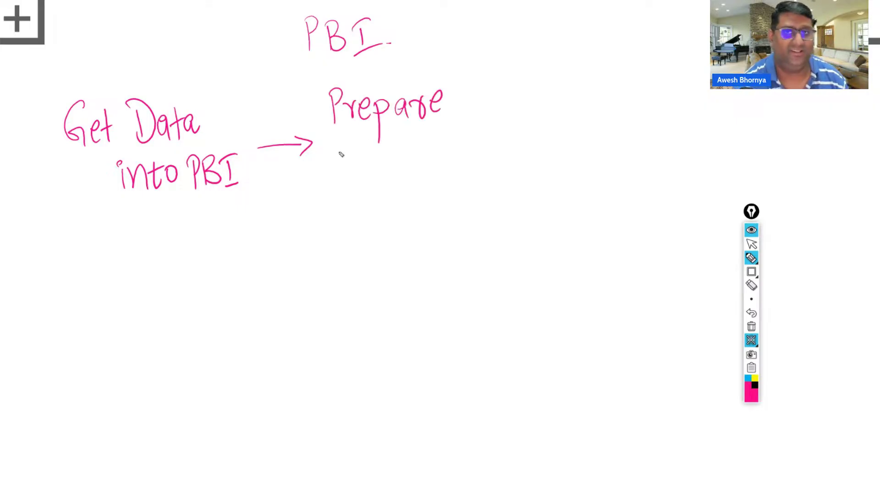